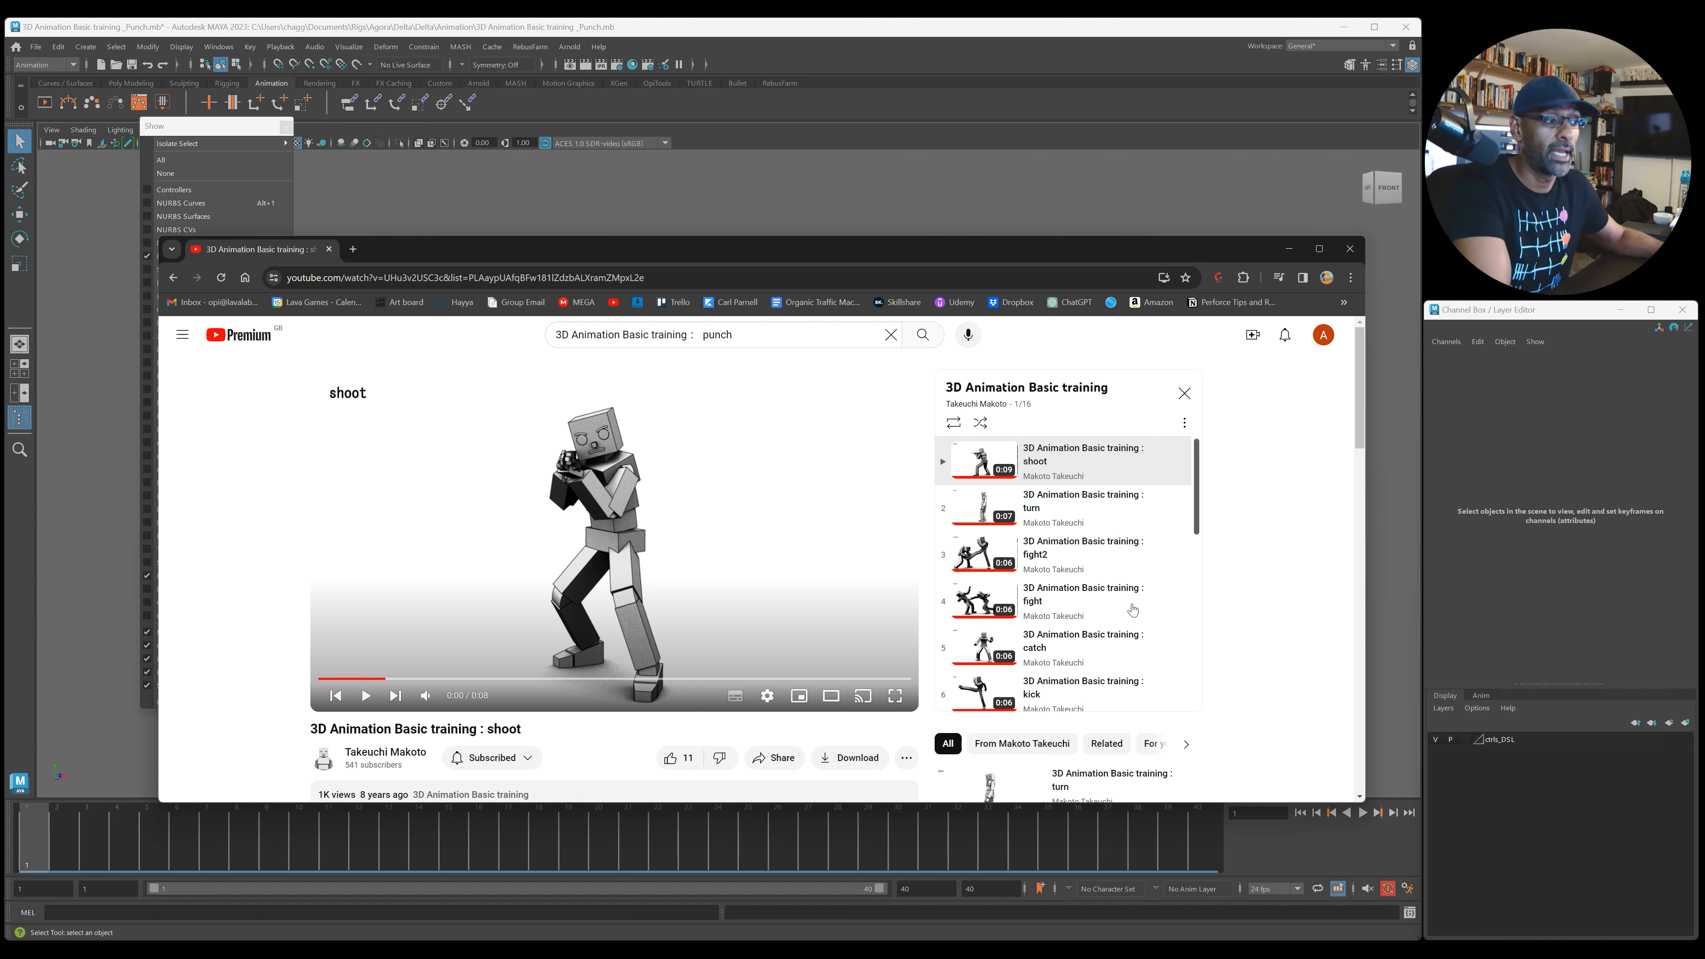
Step: Look through the exercise videos in the 3D Animation Basic training playlist on YouTube and minimize the browser
{"action": "scroll", "coordinate": [1074, 614], "scroll_direction": "down", "scroll_amount": 1}
{"action": "scroll", "coordinate": [1074, 615], "scroll_direction": "down", "scroll_amount": 5}
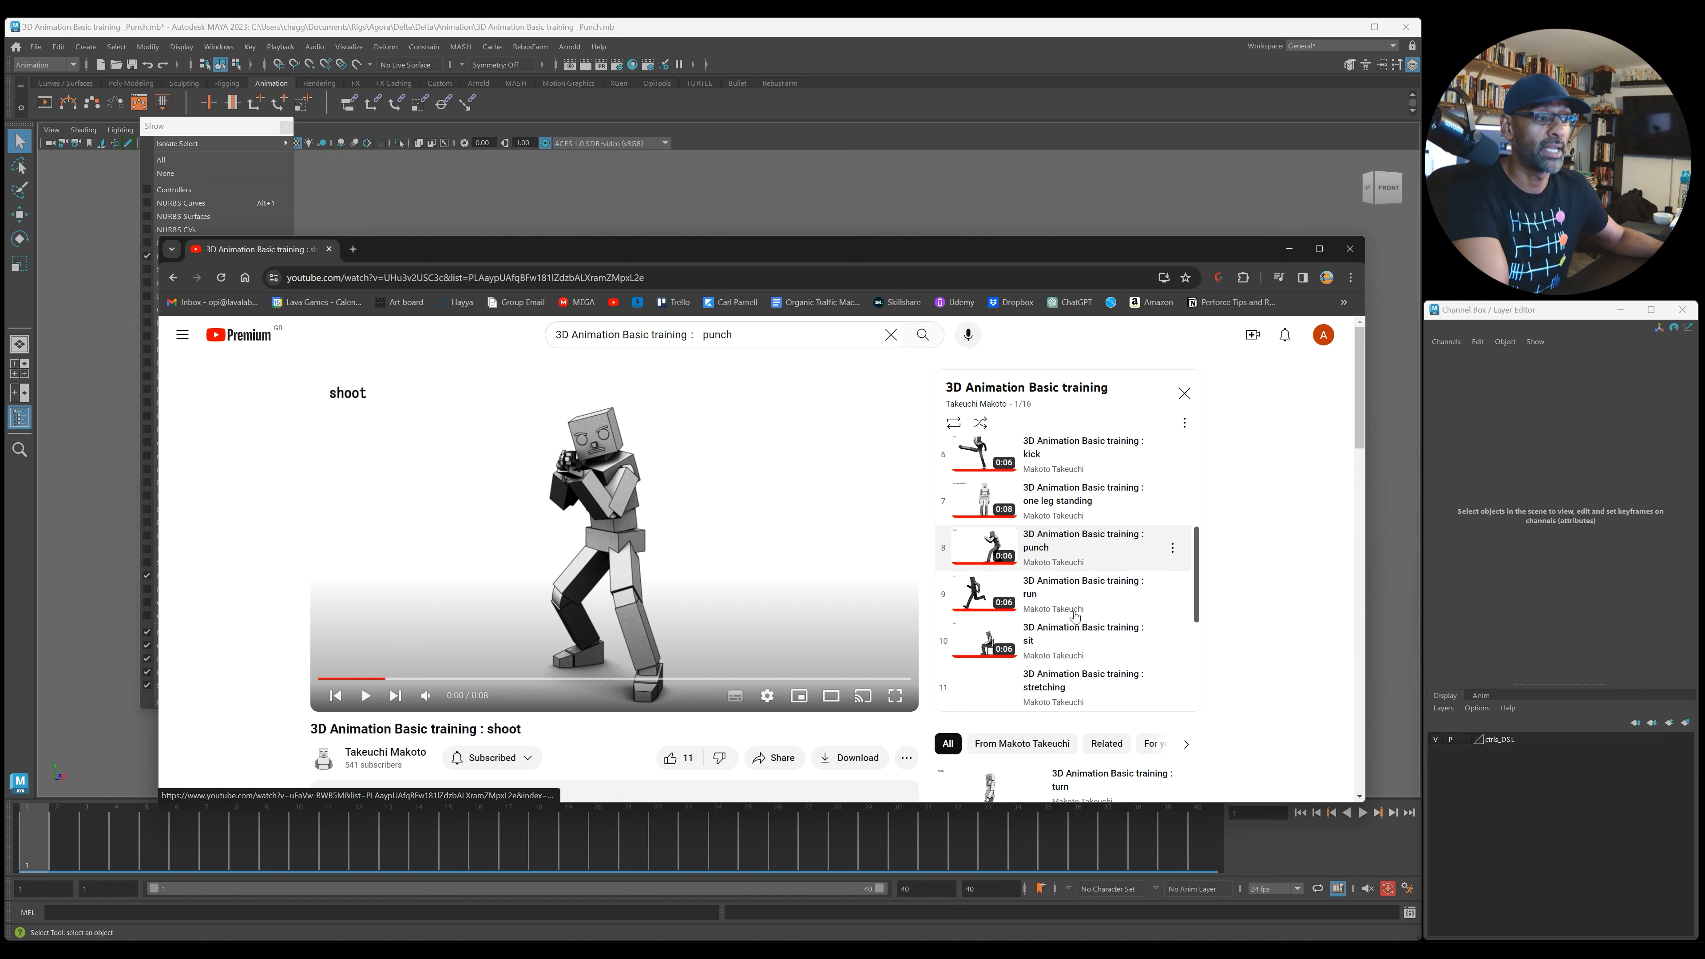
{"action": "scroll", "coordinate": [1074, 617], "scroll_direction": "down", "scroll_amount": 1}
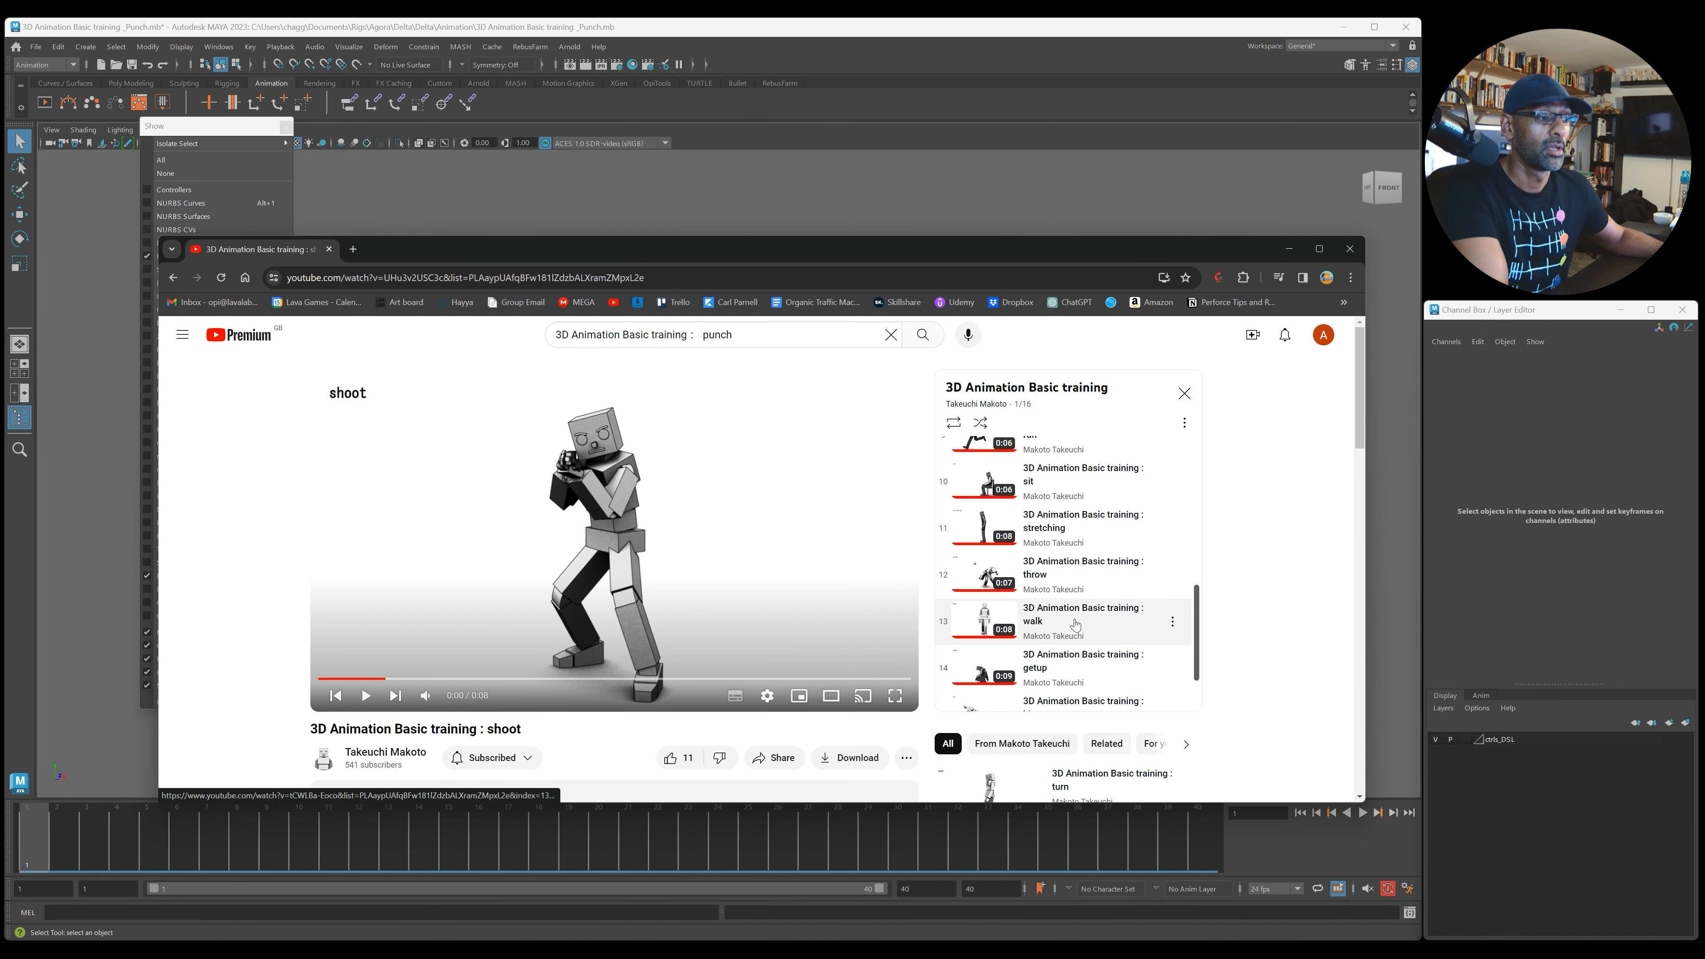
{"action": "scroll", "coordinate": [1074, 624], "scroll_direction": "down", "scroll_amount": 2}
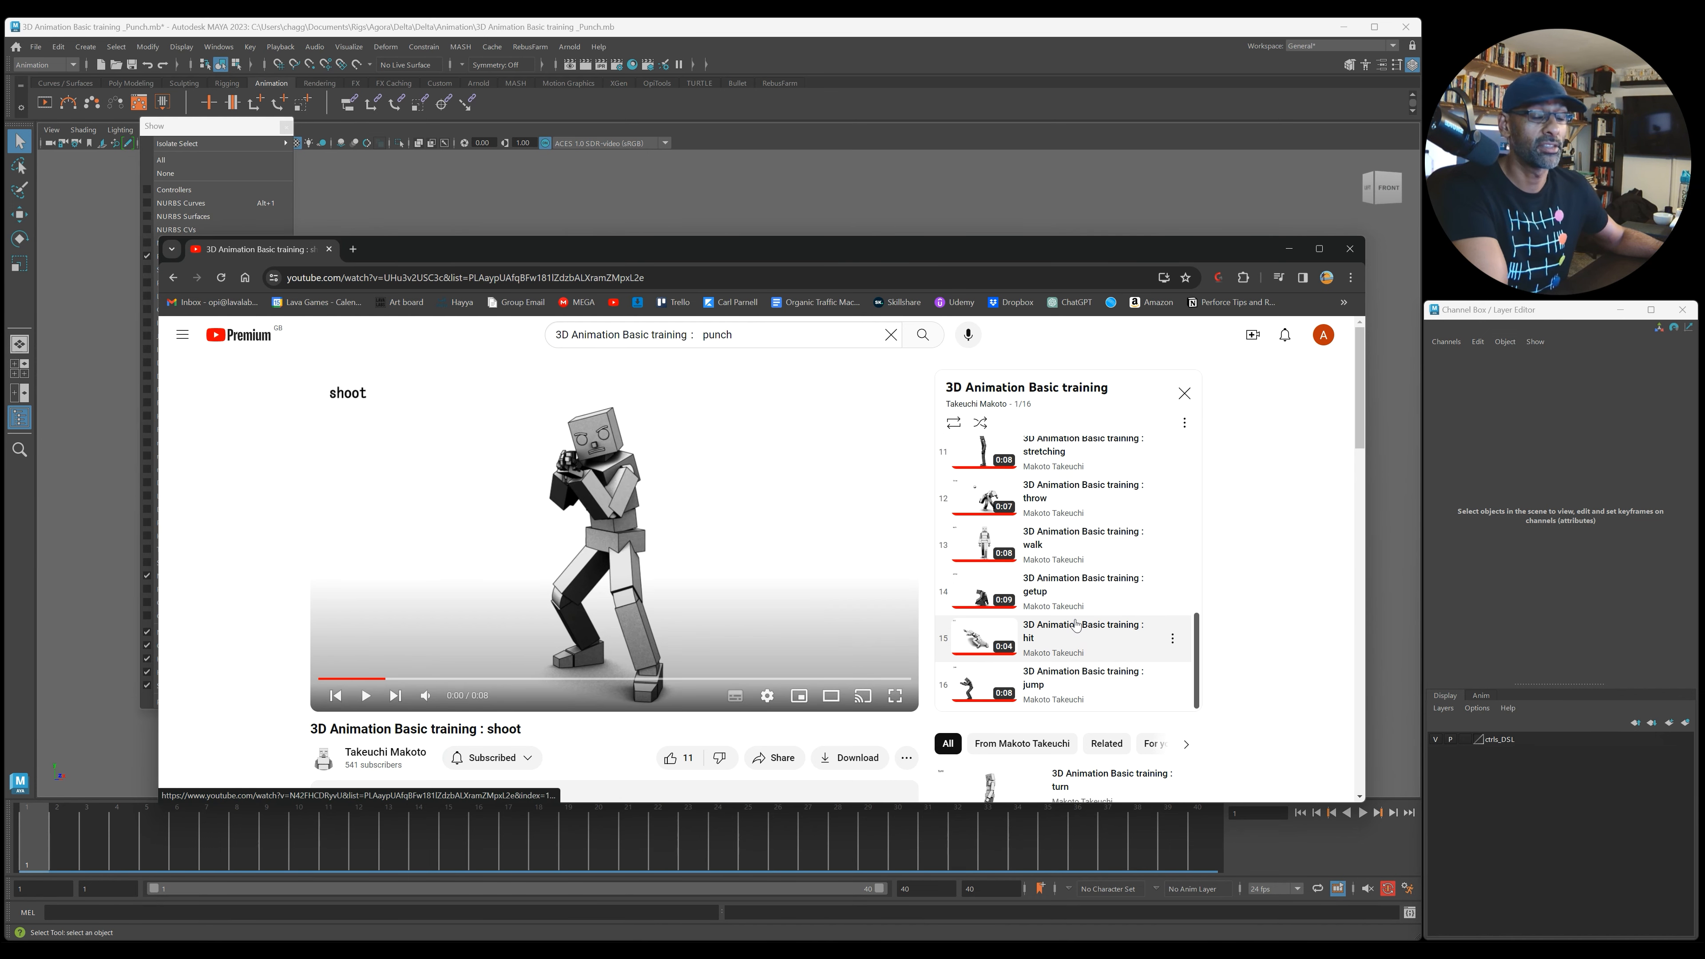
{"action": "scroll", "coordinate": [1074, 615], "scroll_direction": "up", "scroll_amount": 1}
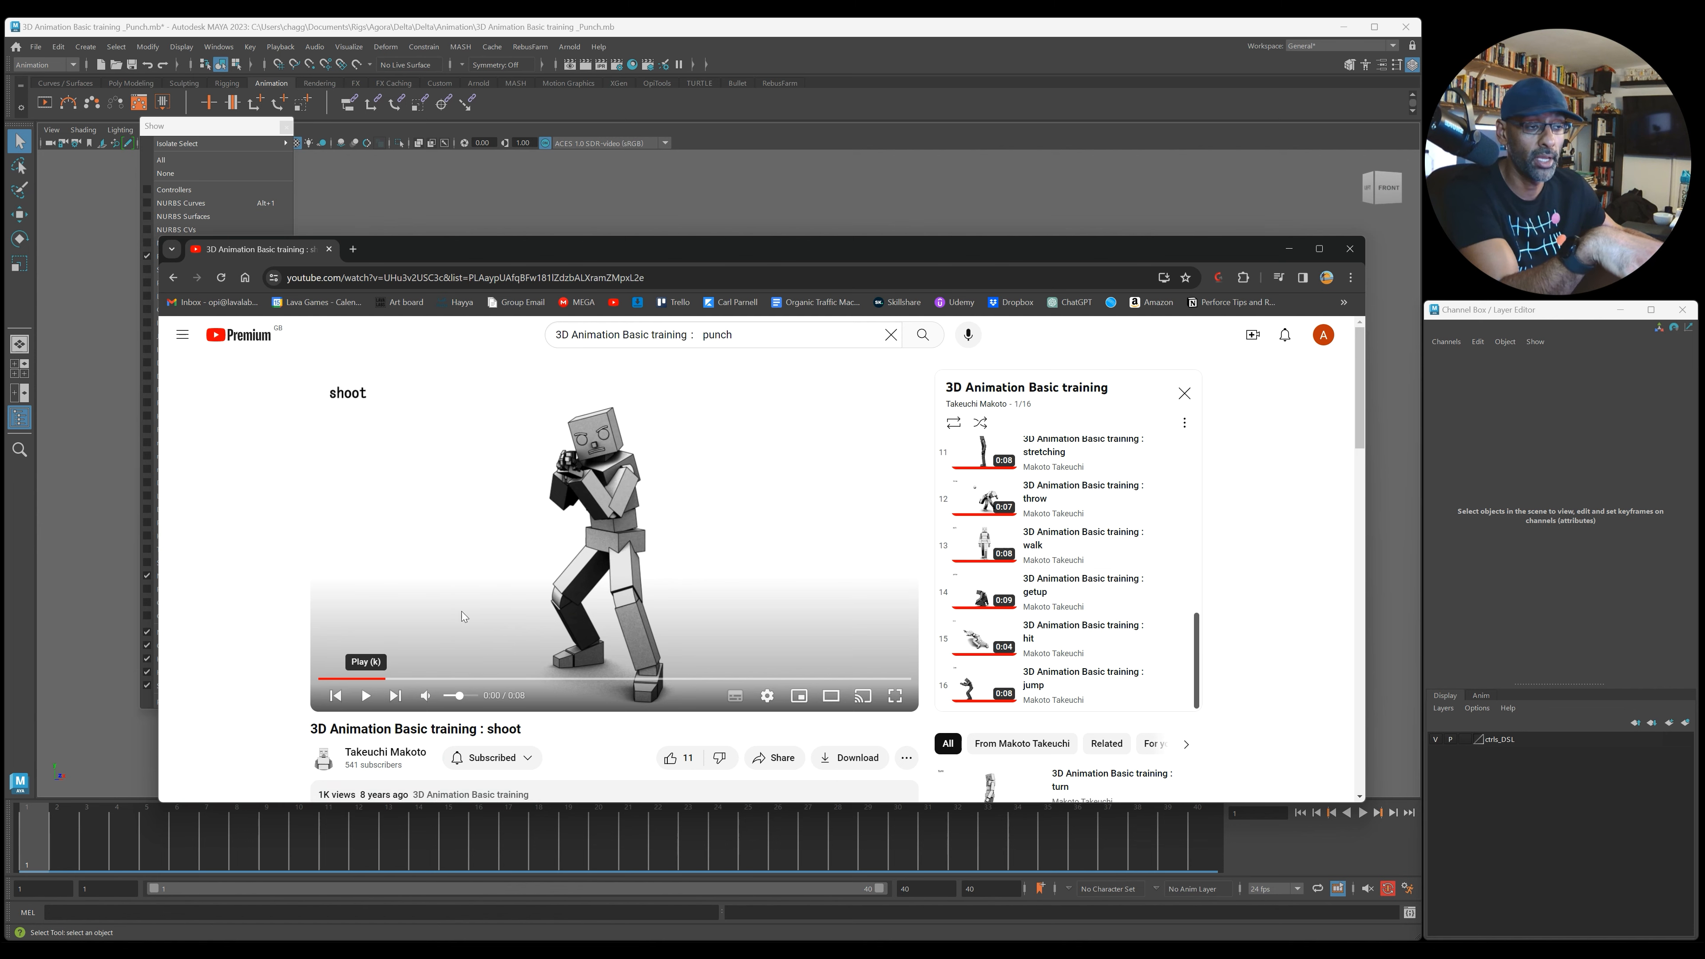
{"action": "scroll", "coordinate": [1058, 521], "scroll_direction": "up", "scroll_amount": 5}
{"action": "scroll", "coordinate": [1058, 521], "scroll_direction": "down", "scroll_amount": 15}
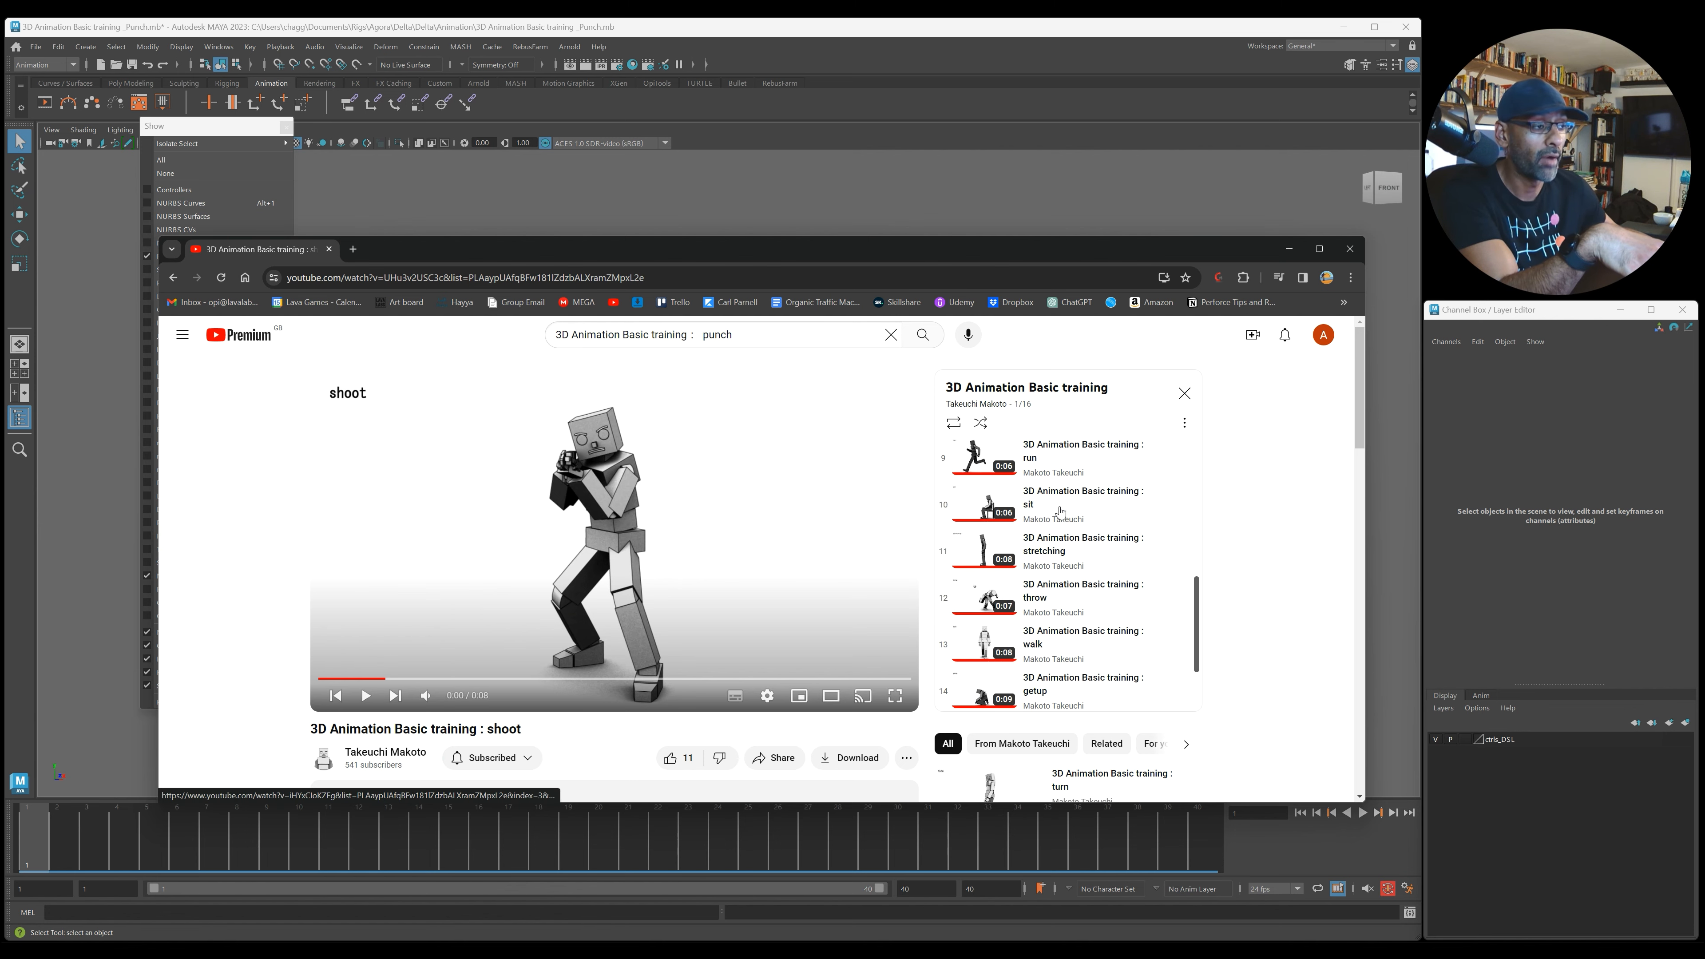
{"action": "left_click", "coordinate": [1288, 248]}
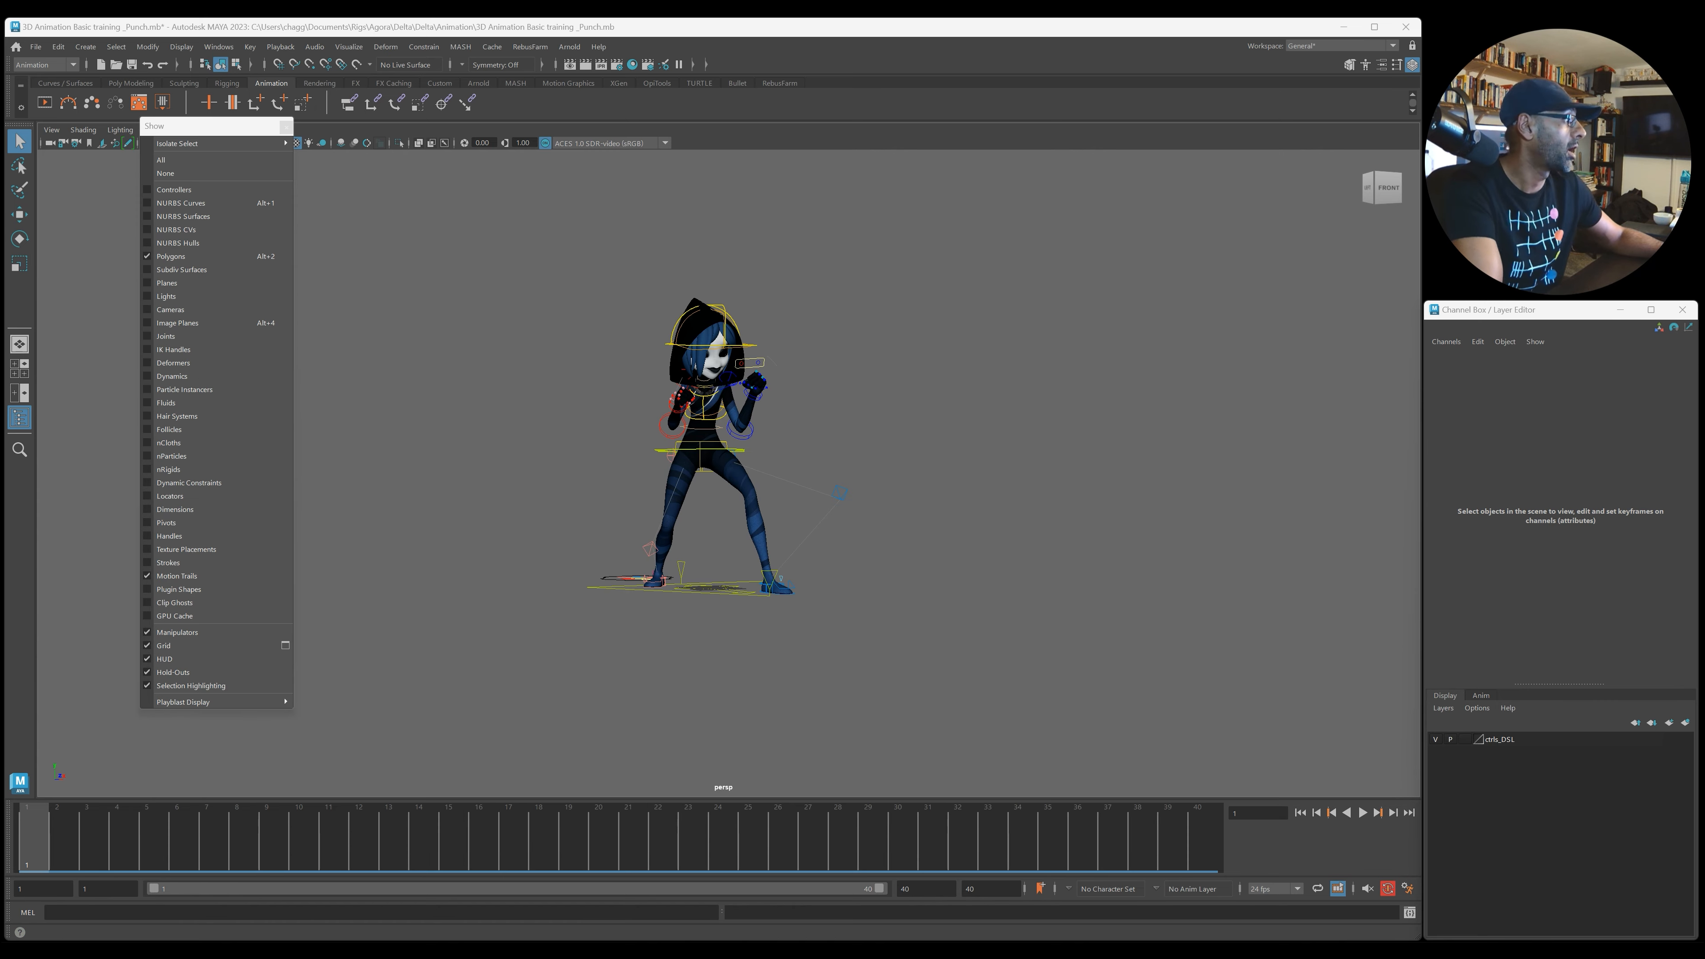
Step: Play and scrub the punch.mp4 reference video from the Animation Video Ref Body Mechanics folder and close the player
{"action": "left_click_drag", "start_coordinate": [1698, 296], "coordinate": [625, 206]}
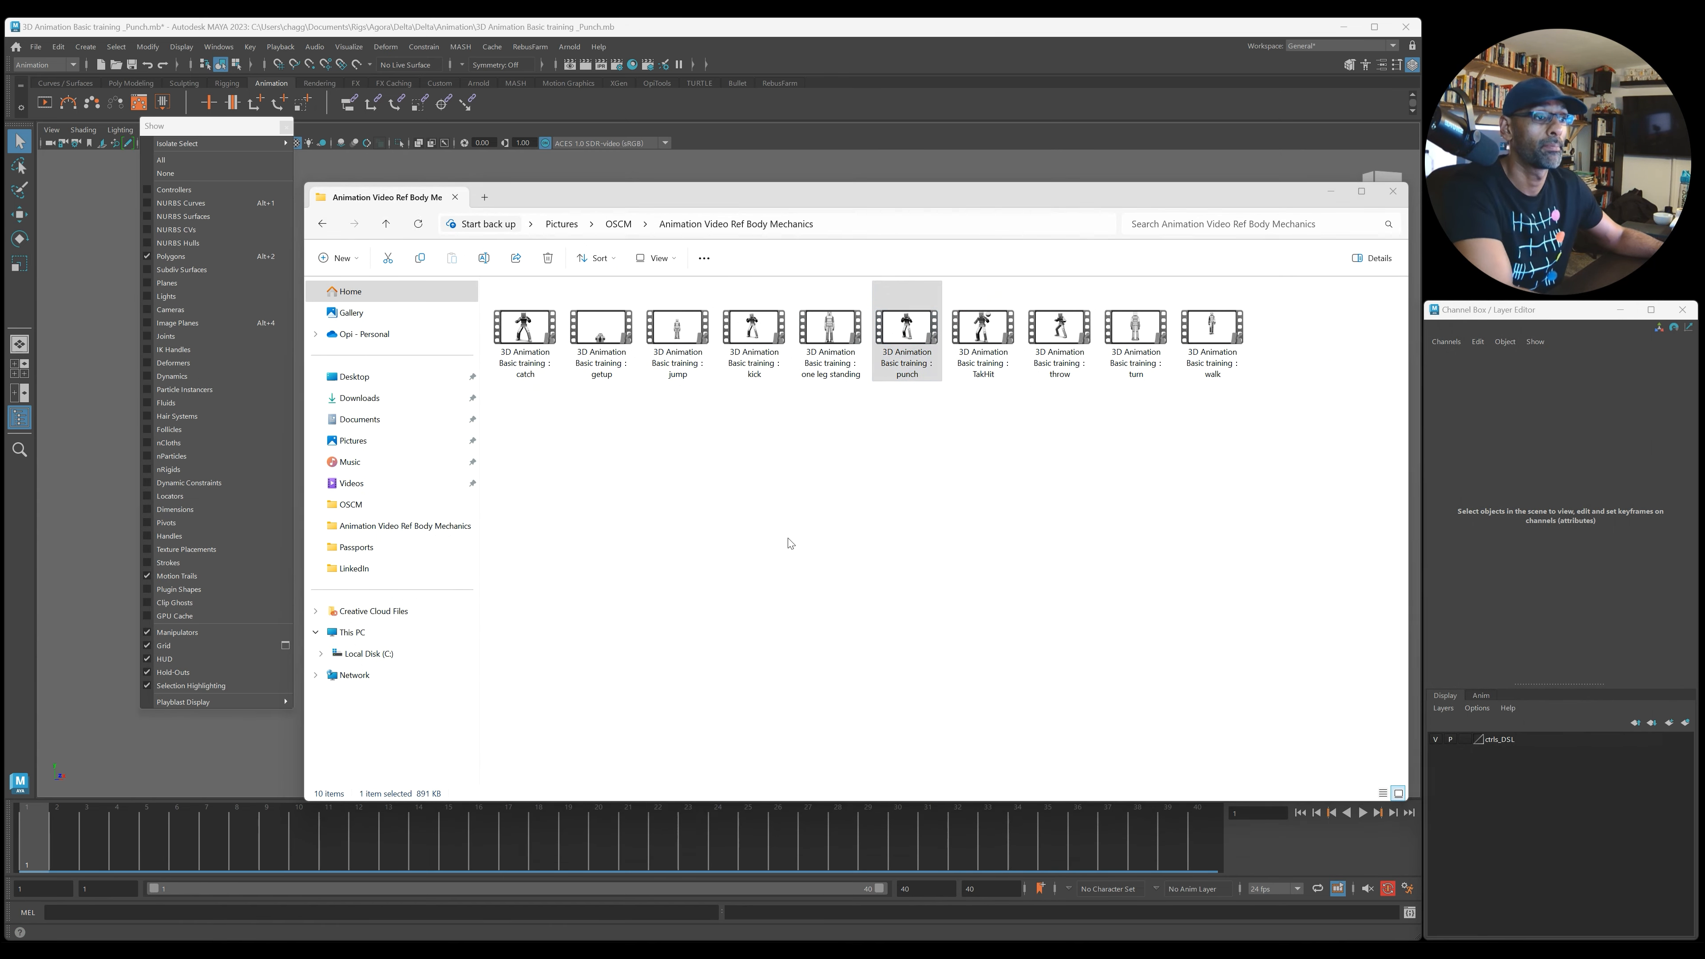
{"action": "left_click_drag", "start_coordinate": [1701, 255], "coordinate": [770, 243]}
{"action": "key", "text": "space"}
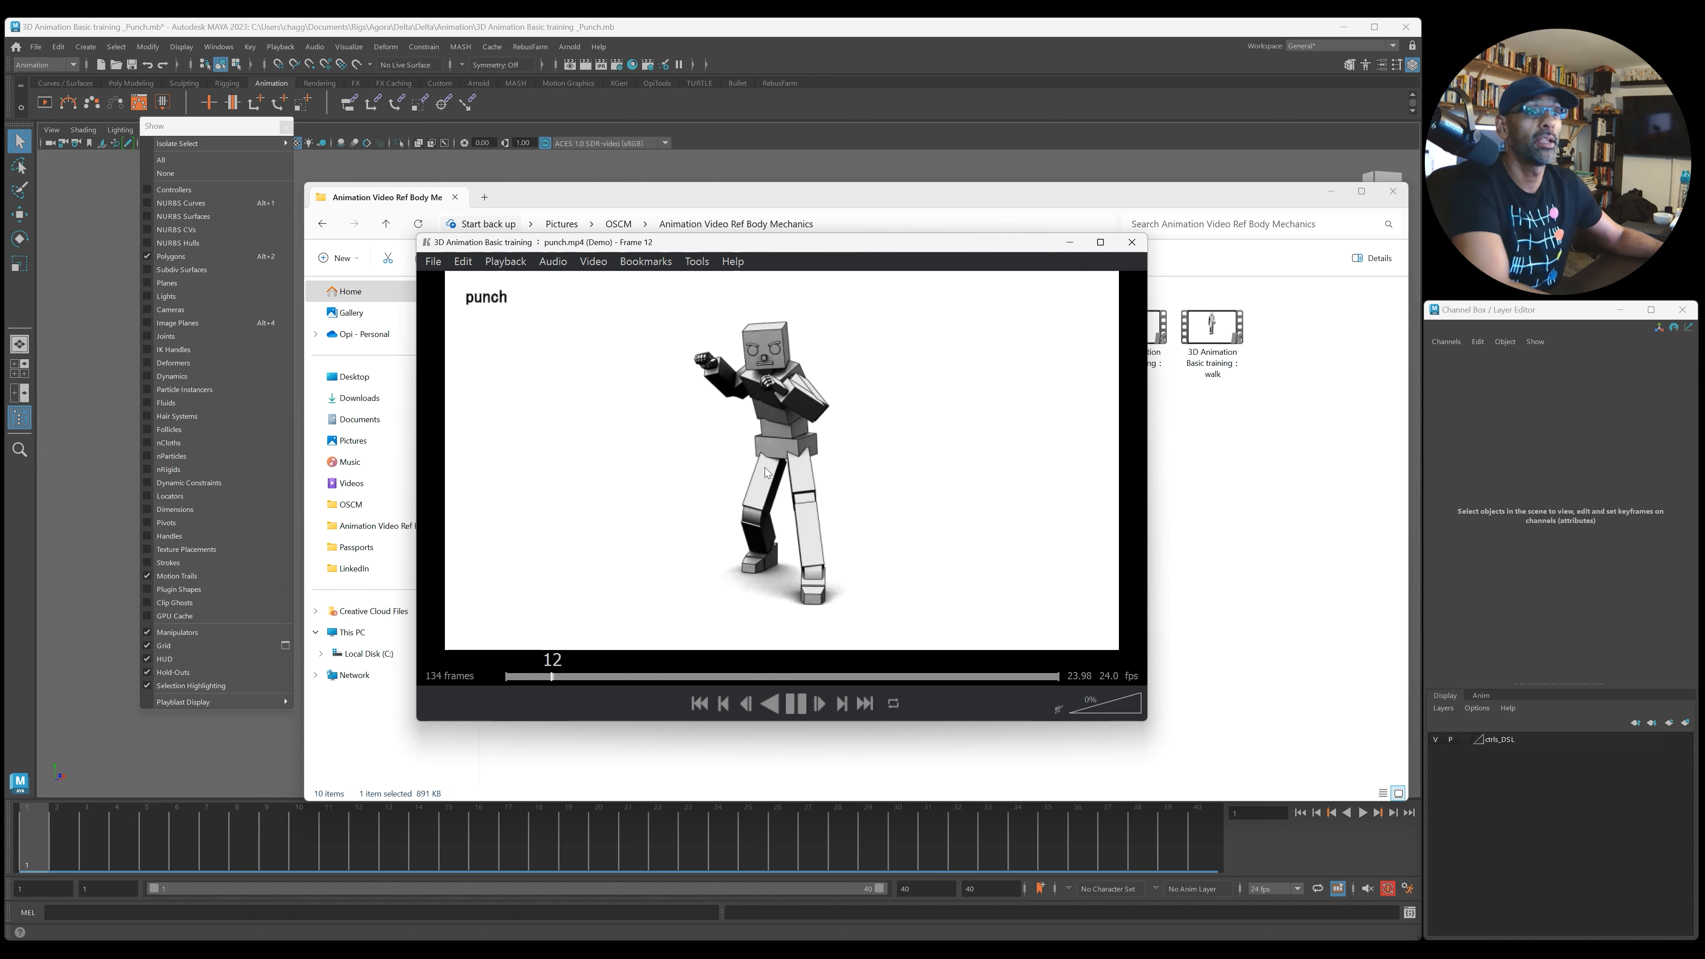
{"action": "key", "text": "space"}
{"action": "left_click_drag", "start_coordinate": [787, 477], "coordinate": [832, 464]}
{"action": "left_click", "coordinate": [911, 204]}
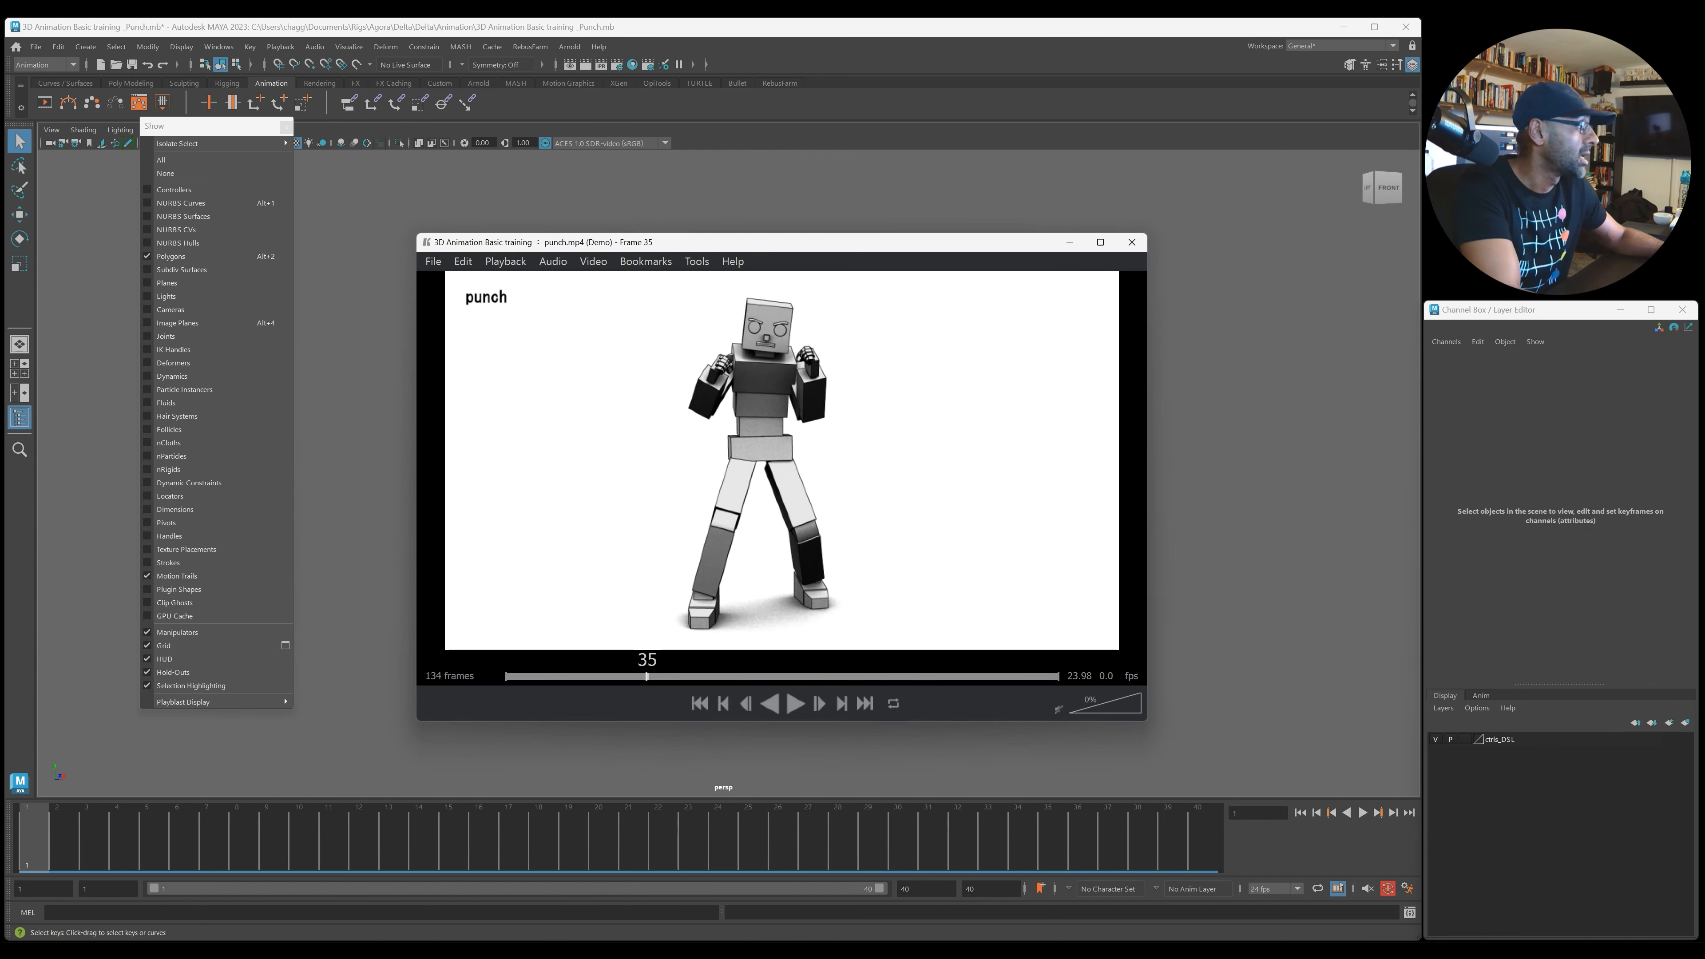
{"action": "left_click", "coordinate": [1132, 242]}
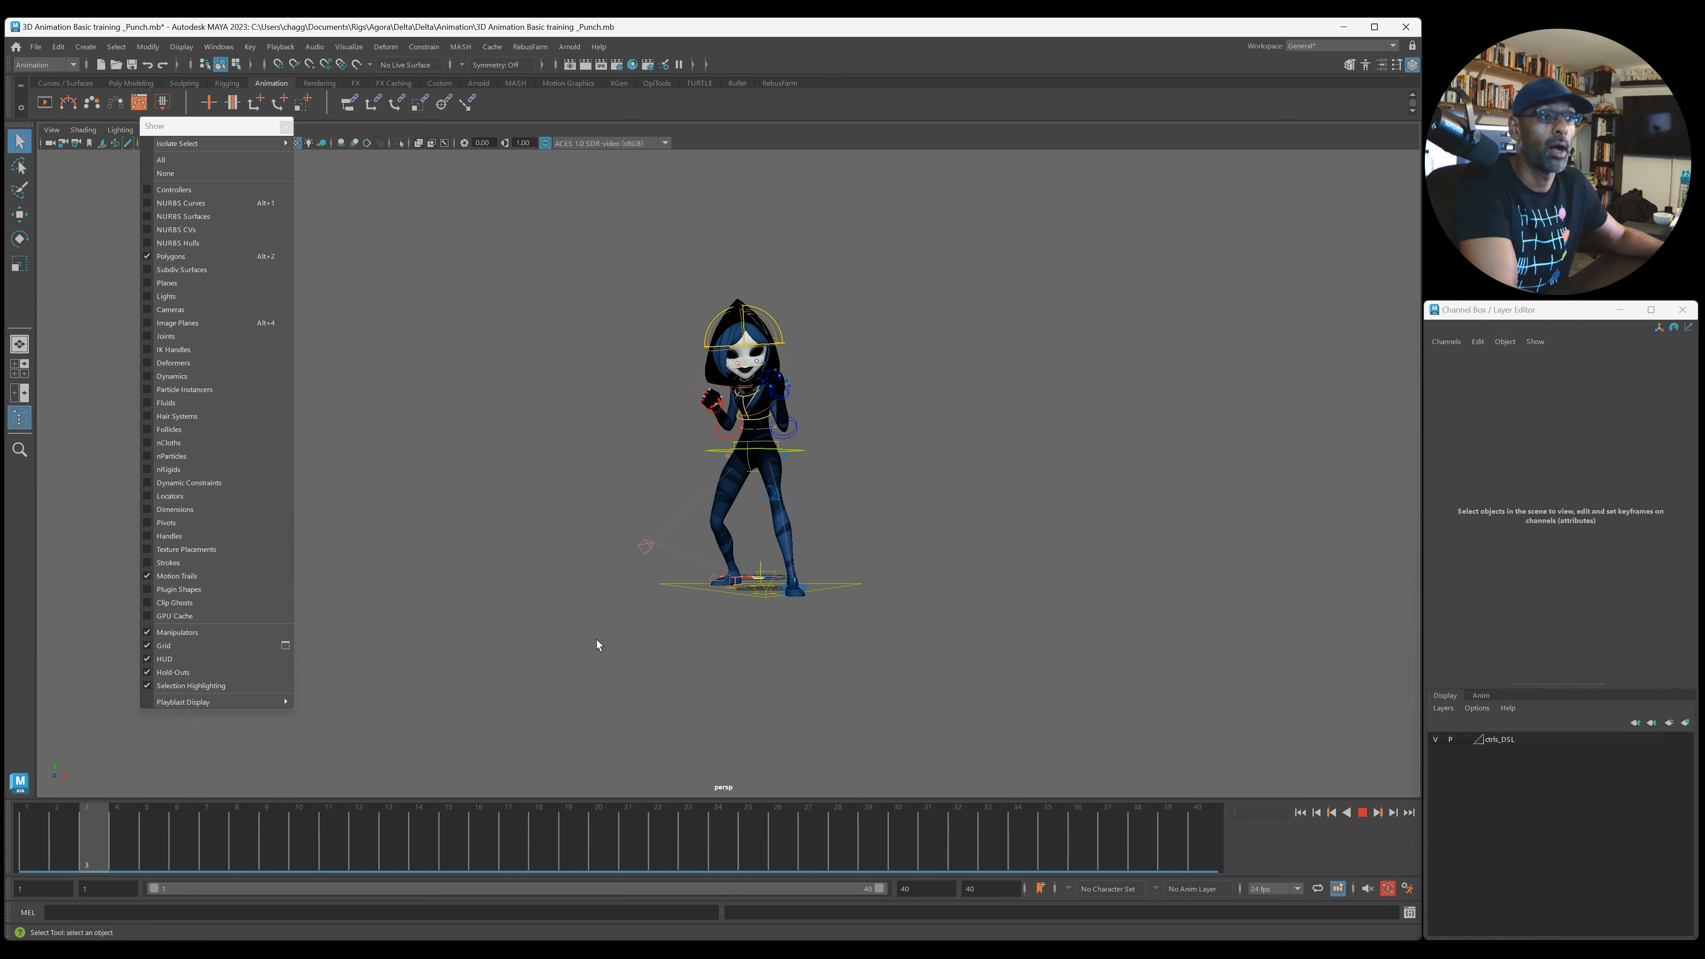
Step: Play back and scrub the stepped punch blocking on the character in Maya, viewing it from the front
{"action": "left_click_drag", "start_coordinate": [334, 827], "coordinate": [34, 831]}
{"action": "key", "text": "alt+v"}
{"action": "left_click_drag", "start_coordinate": [711, 677], "coordinate": [755, 649], "text": "alt"}
{"action": "key", "text": "alt+v"}
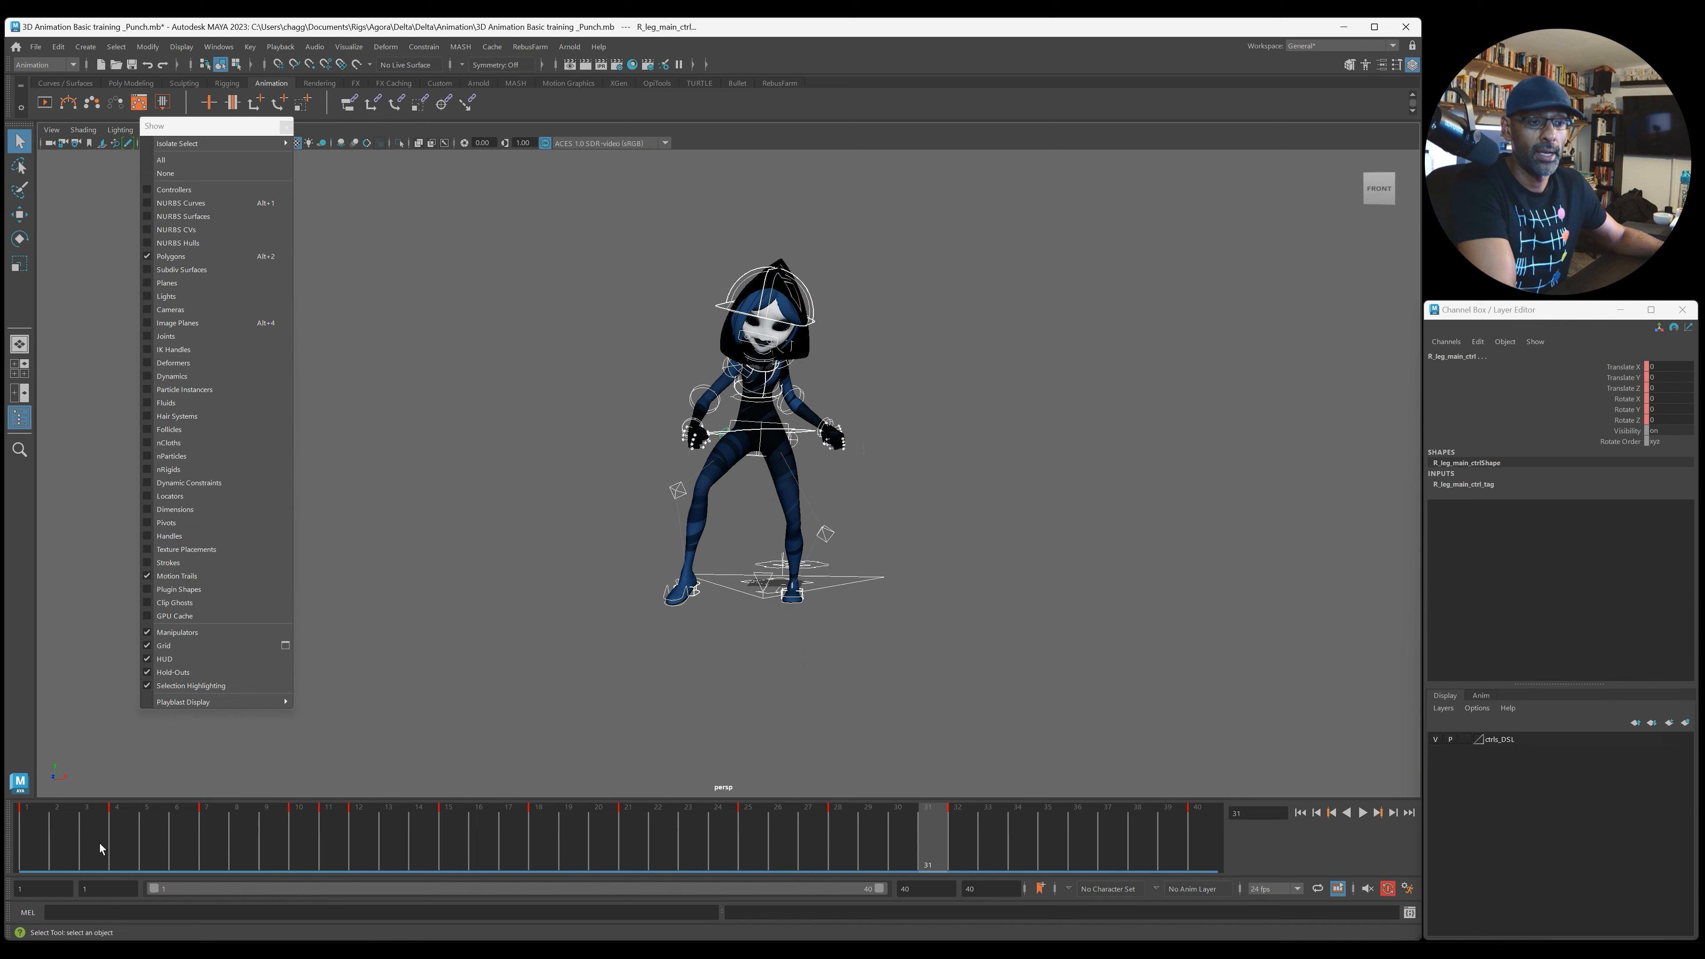
{"action": "left_click_drag", "start_coordinate": [100, 848], "coordinate": [401, 677]}
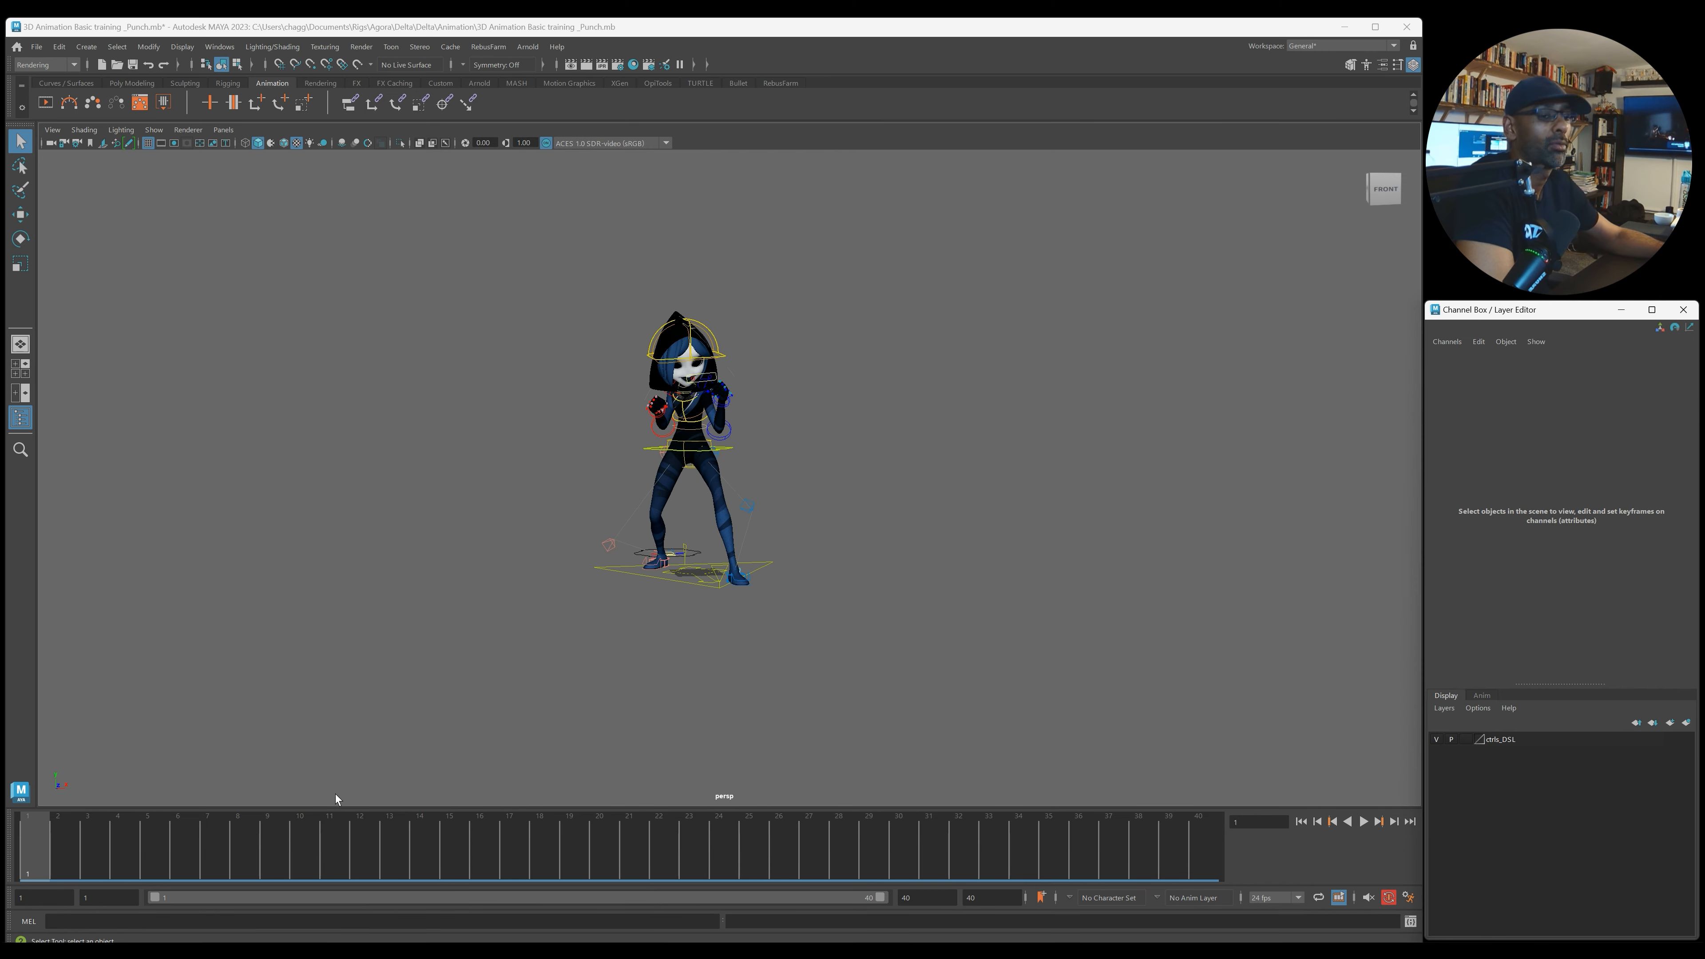
{"action": "key", "text": "alt+v"}
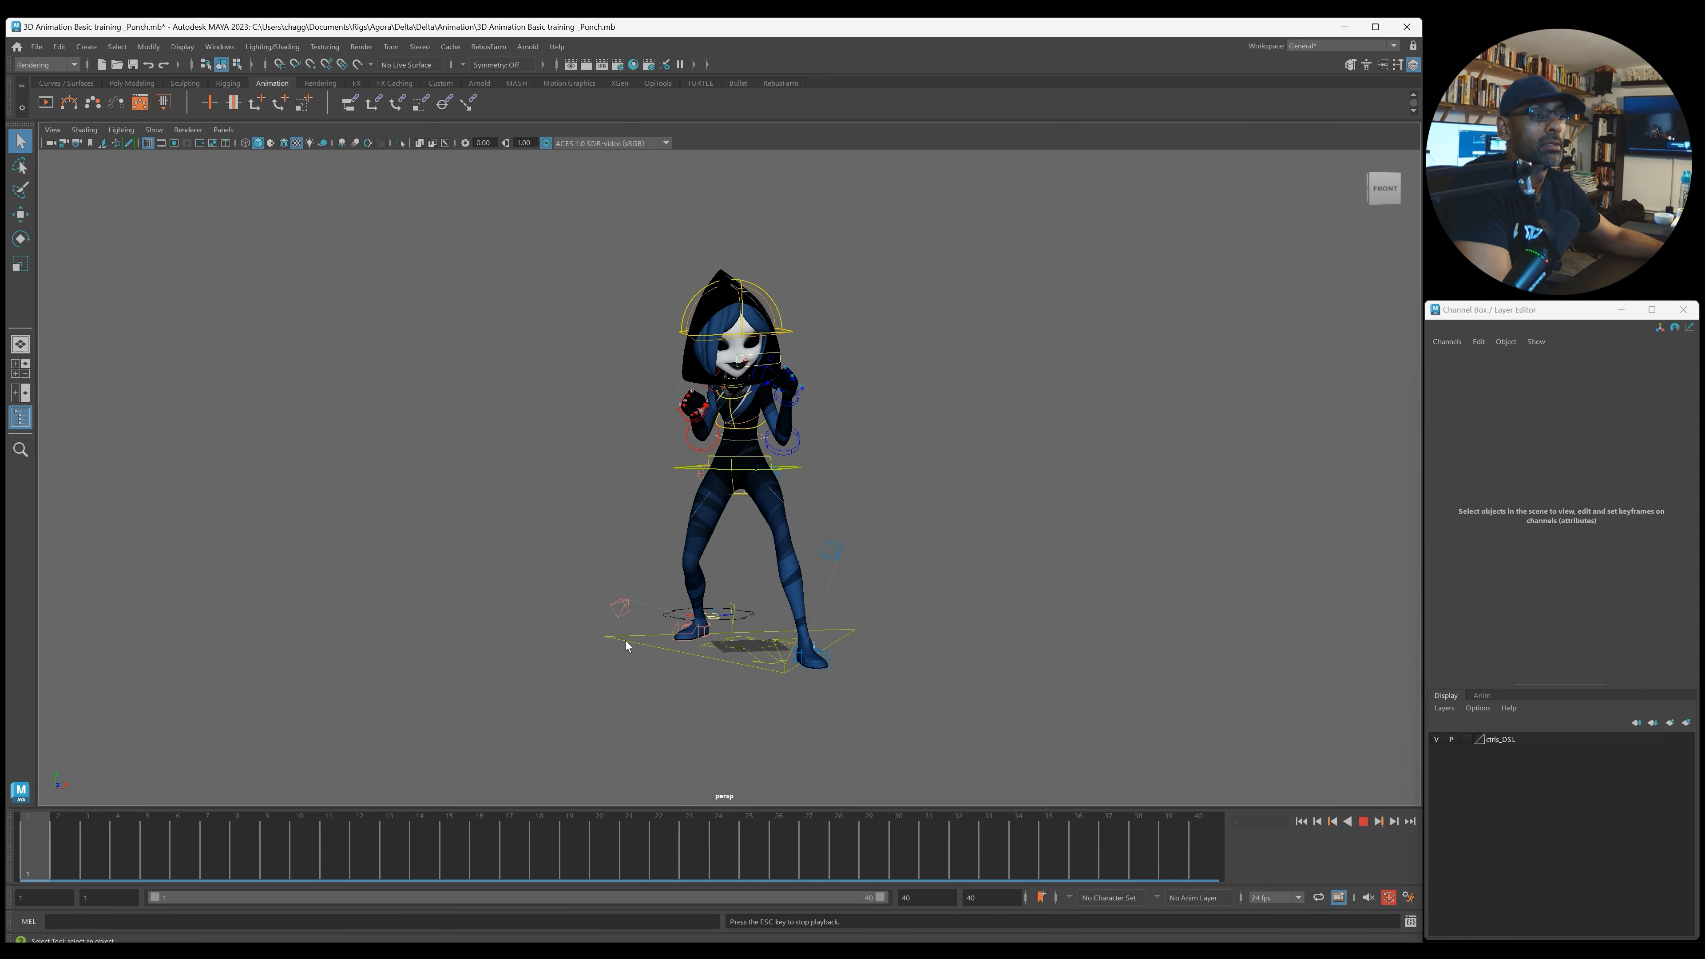
{"action": "key", "text": "alt+v"}
{"action": "left_click_drag", "start_coordinate": [787, 581], "coordinate": [839, 672], "text": "alt"}
Step: Select all the character's controls and convert every key in the Graph Editor from stepped to spline tangents
{"action": "left_click_drag", "start_coordinate": [577, 282], "coordinate": [1128, 725]}
{"action": "left_click_drag", "start_coordinate": [978, 680], "coordinate": [998, 680], "text": "alt"}
{"action": "middle_click_drag", "start_coordinate": [930, 572], "coordinate": [1037, 575], "text": "alt"}
{"action": "right_click_drag", "start_coordinate": [1038, 575], "coordinate": [700, 570], "text": "alt"}
{"action": "middle_click_drag", "start_coordinate": [701, 570], "coordinate": [518, 591], "text": "alt"}
{"action": "middle_click_drag", "start_coordinate": [517, 591], "coordinate": [477, 593], "text": "alt"}
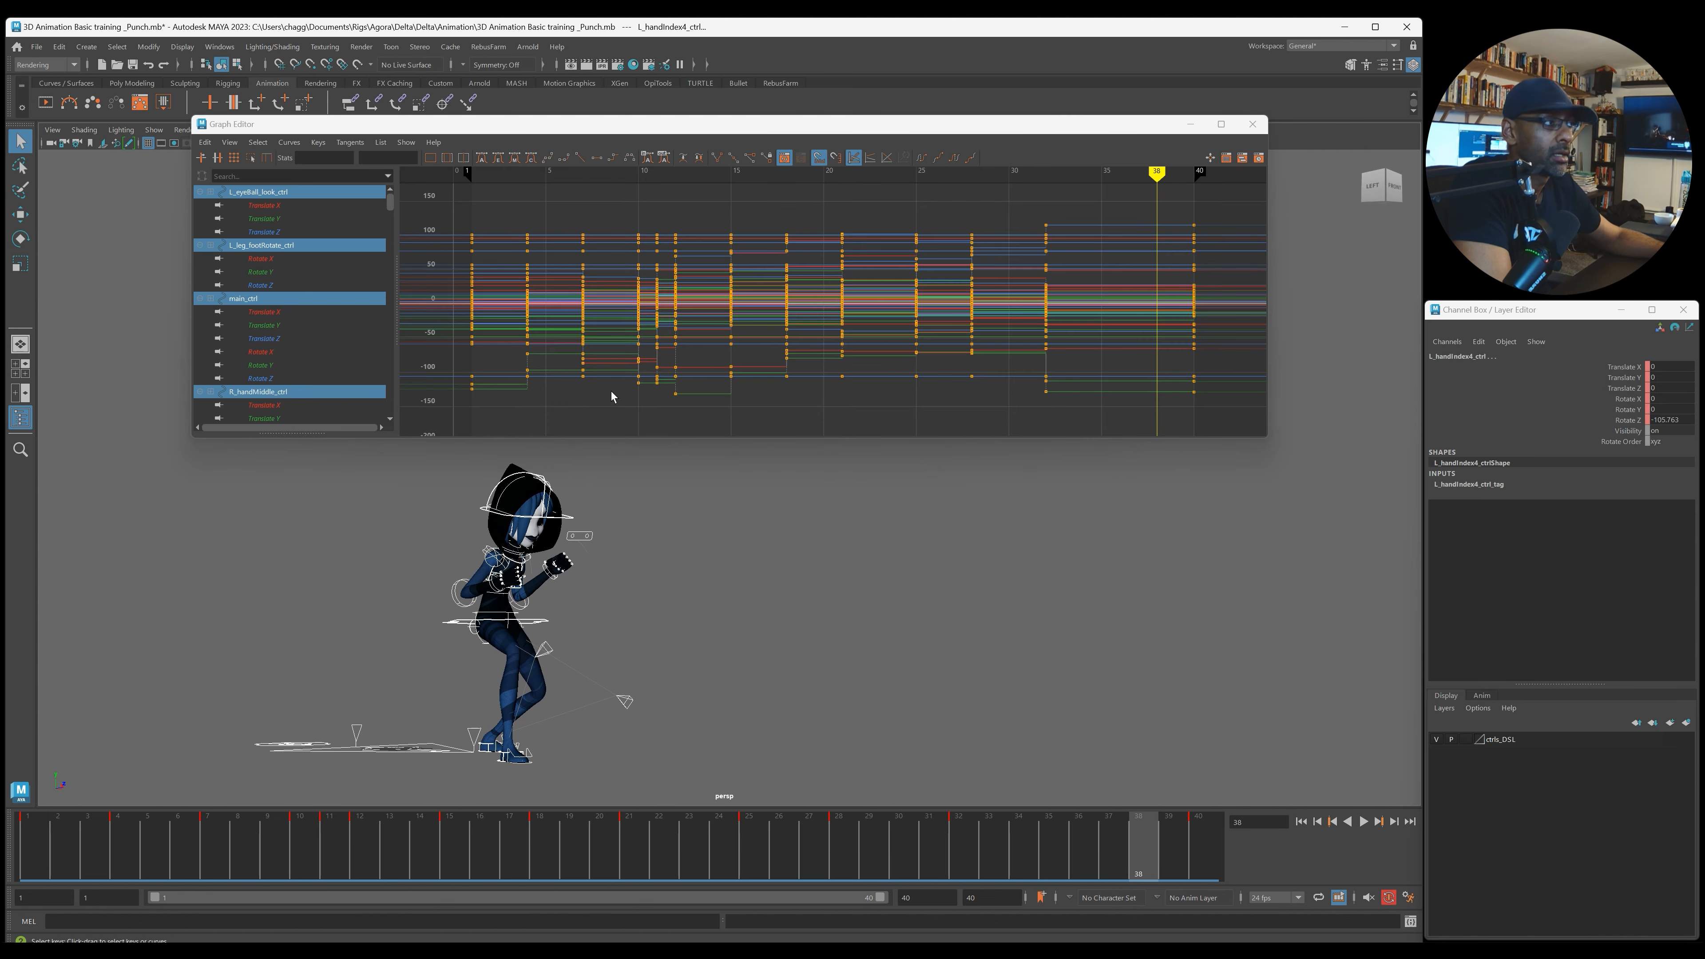
{"action": "left_click_drag", "start_coordinate": [446, 203], "coordinate": [1262, 436]}
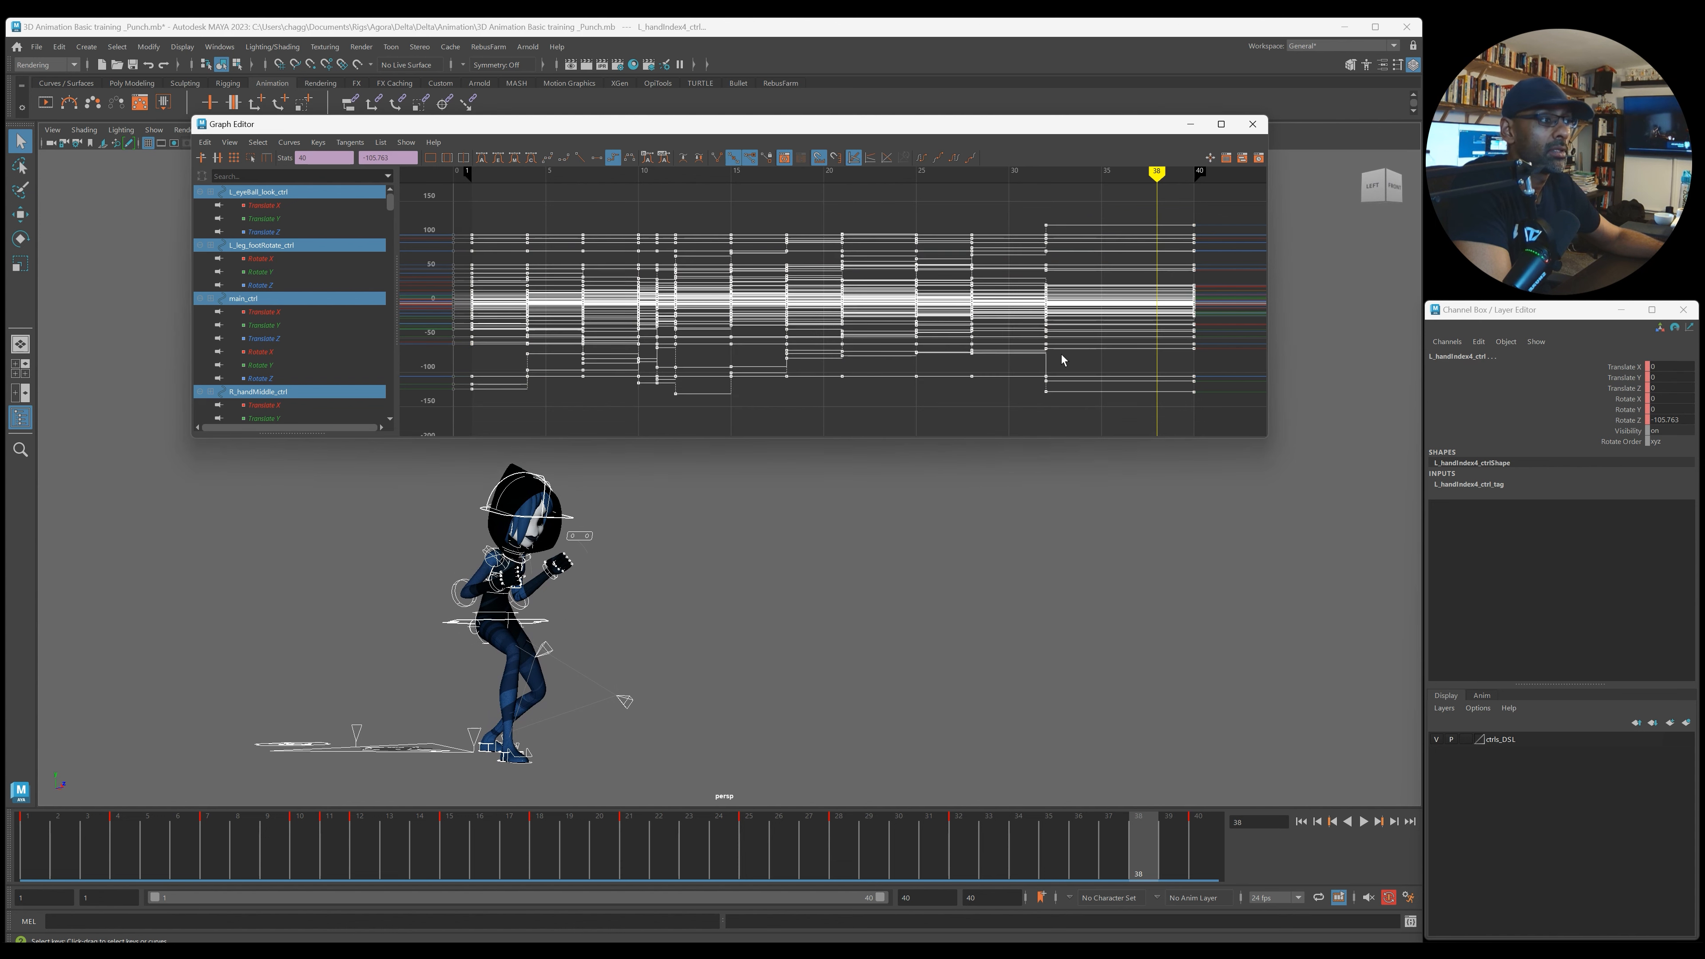
{"action": "left_click", "coordinate": [548, 158]}
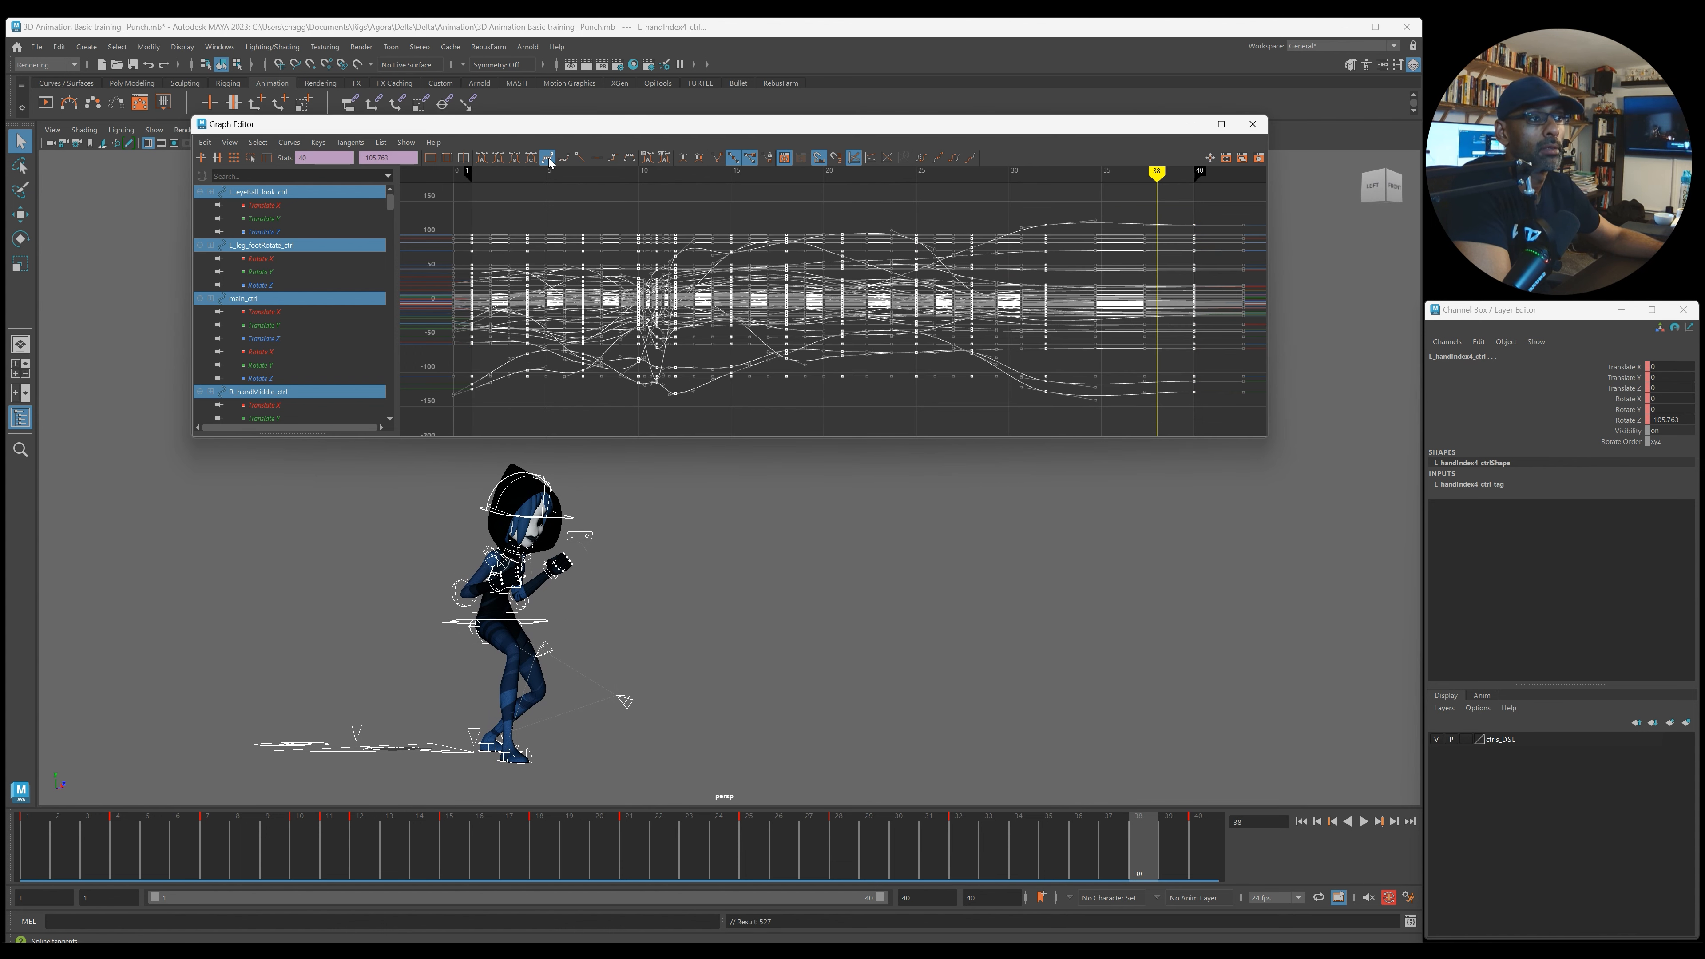
{"action": "left_click", "coordinate": [705, 217]}
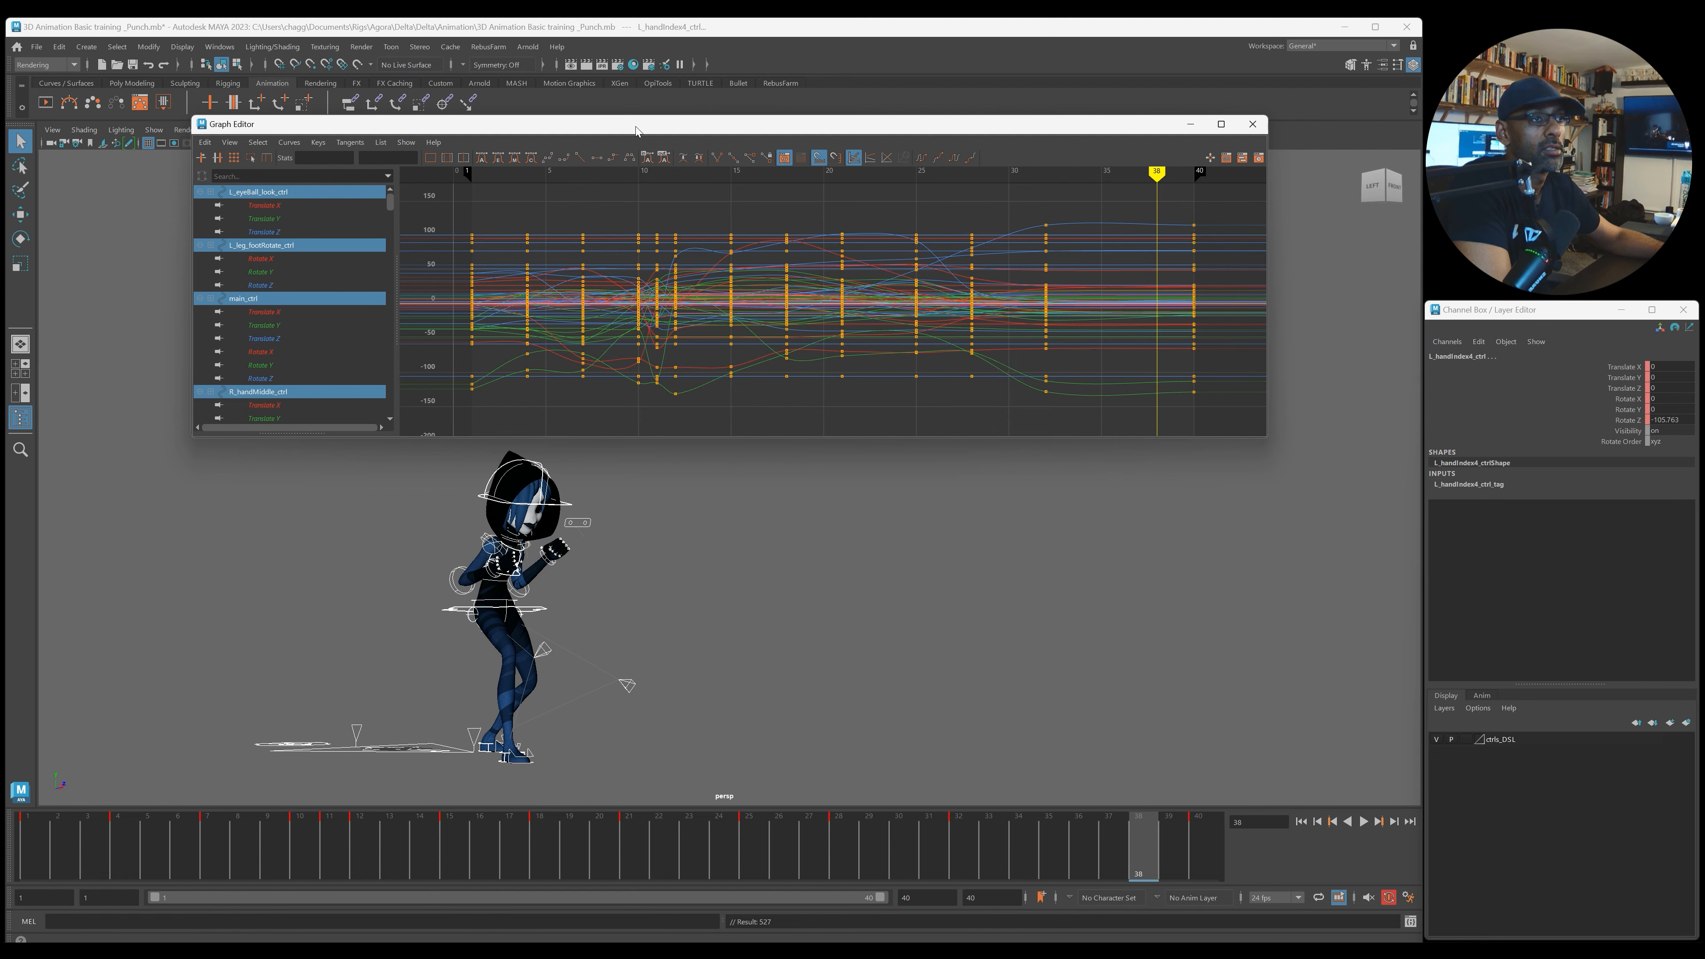
{"action": "left_click_drag", "start_coordinate": [661, 124], "coordinate": [1704, 185]}
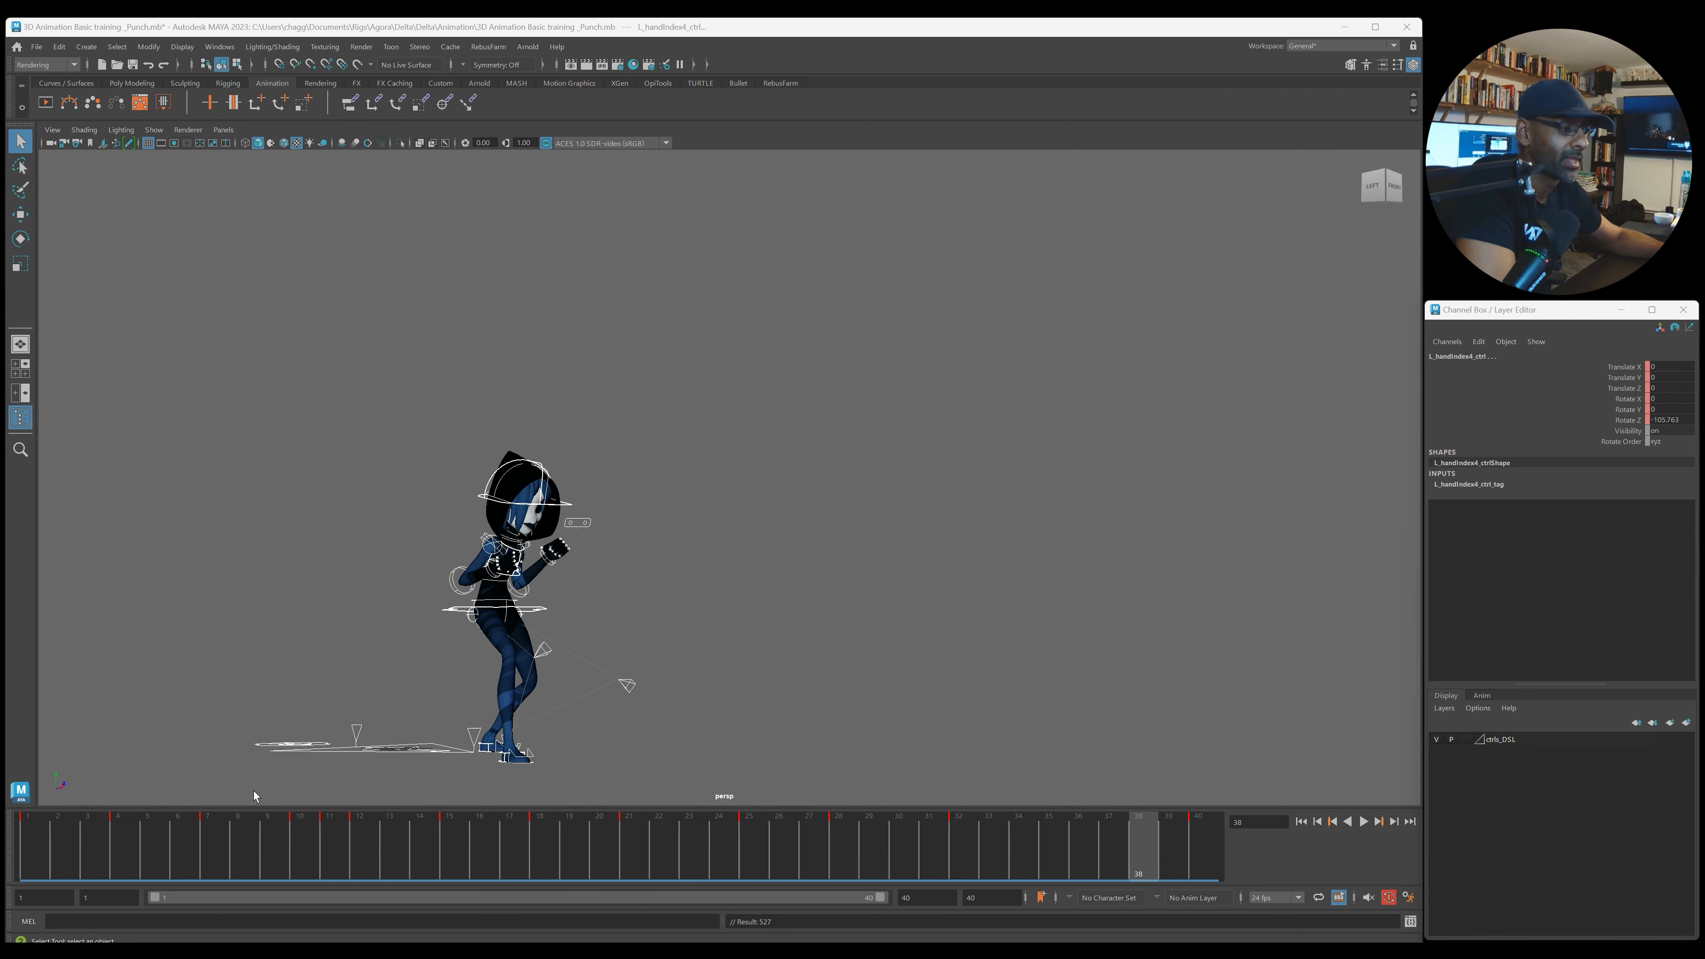
Step: Flatten the tangents of the right foot control's Translate X, Y and Z keys at frames 32 and 40
{"action": "key", "text": "alt+v"}
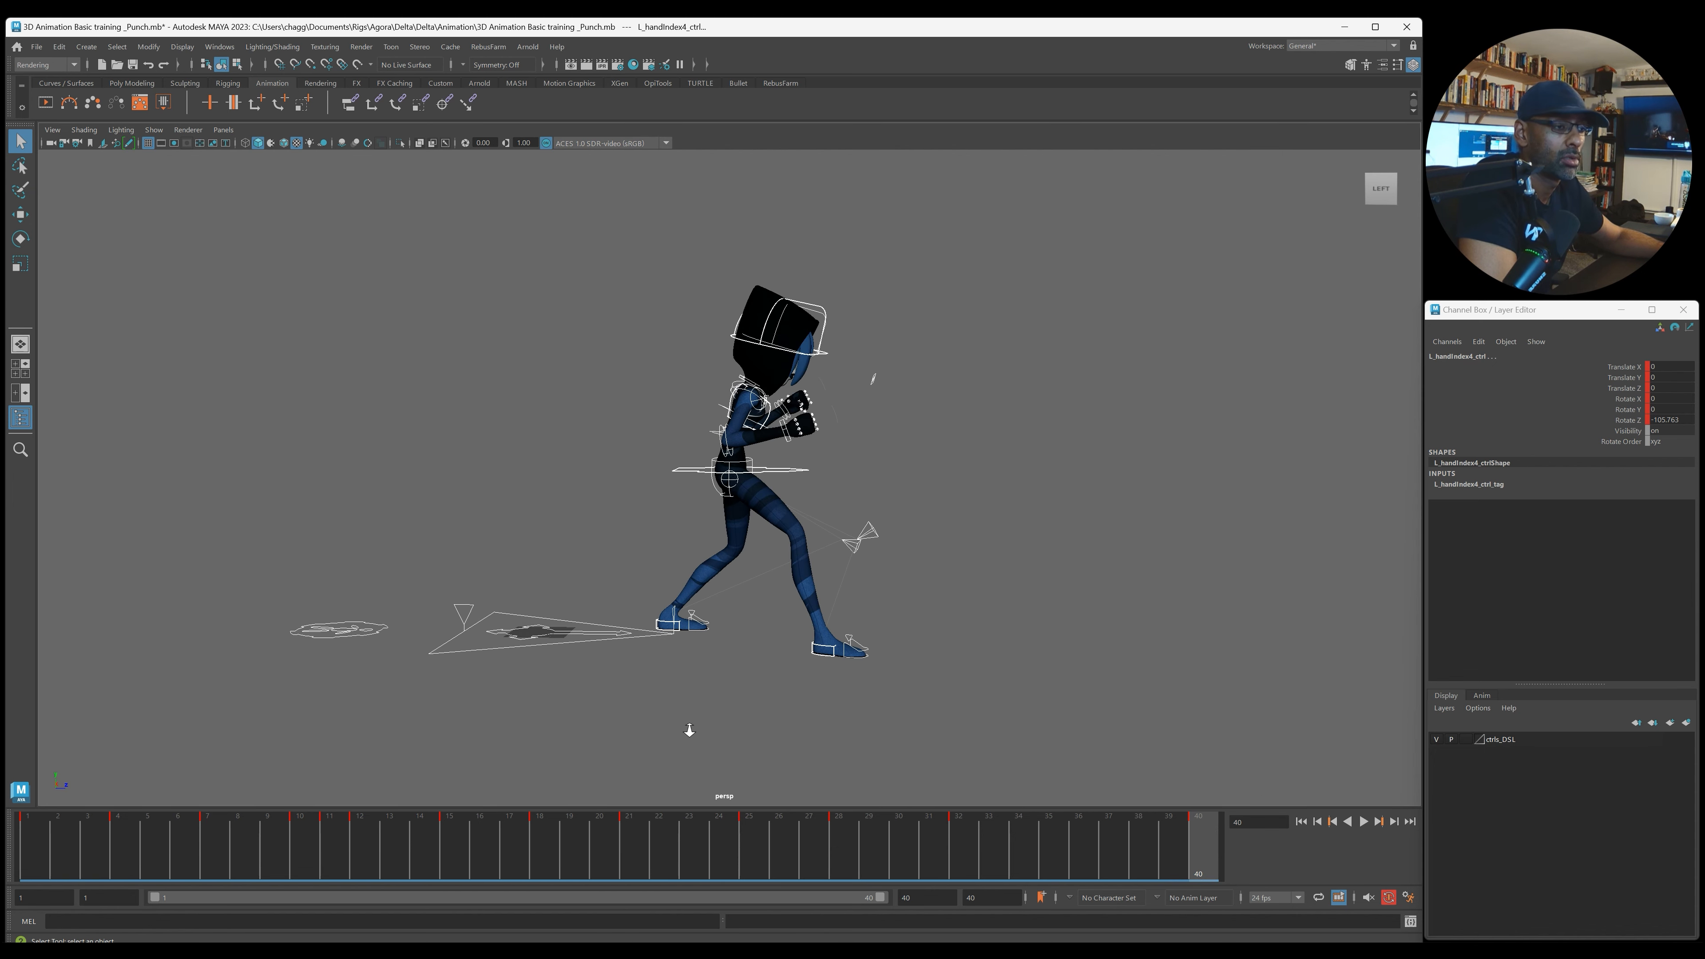
{"action": "right_click_drag", "start_coordinate": [689, 727], "coordinate": [878, 750], "text": "alt"}
{"action": "left_click", "coordinate": [864, 750]}
{"action": "scroll", "coordinate": [882, 672], "scroll_direction": "down", "scroll_amount": 3}
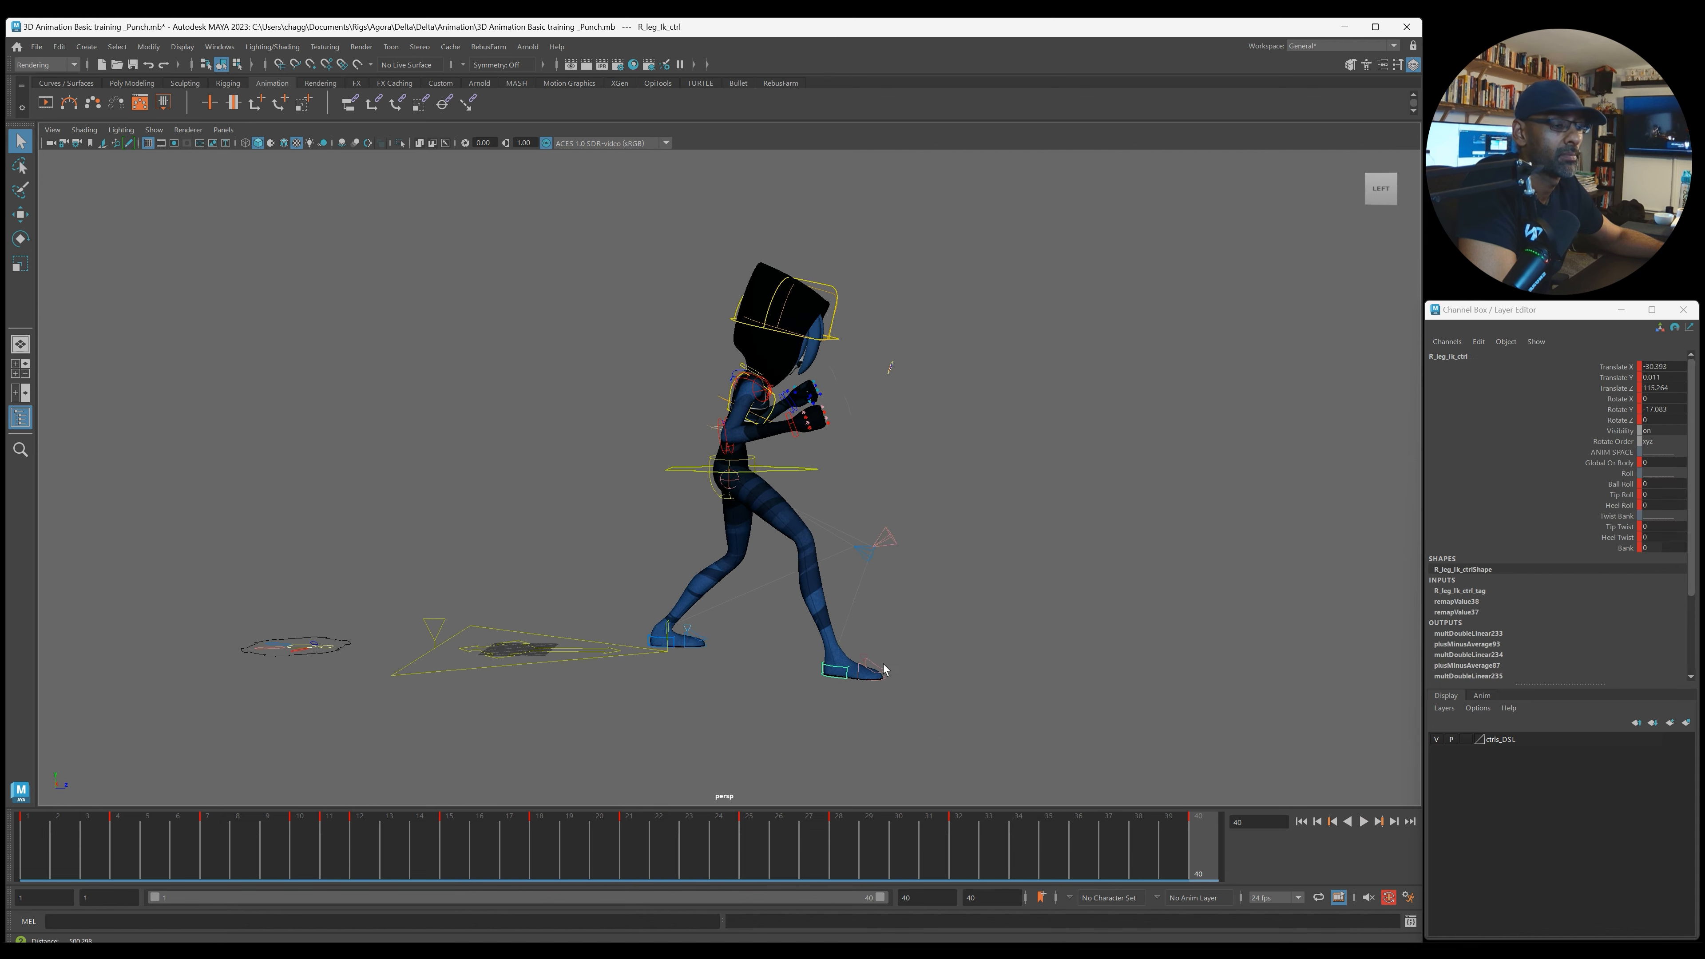
{"action": "left_click_drag", "start_coordinate": [3, 135], "coordinate": [702, 106]}
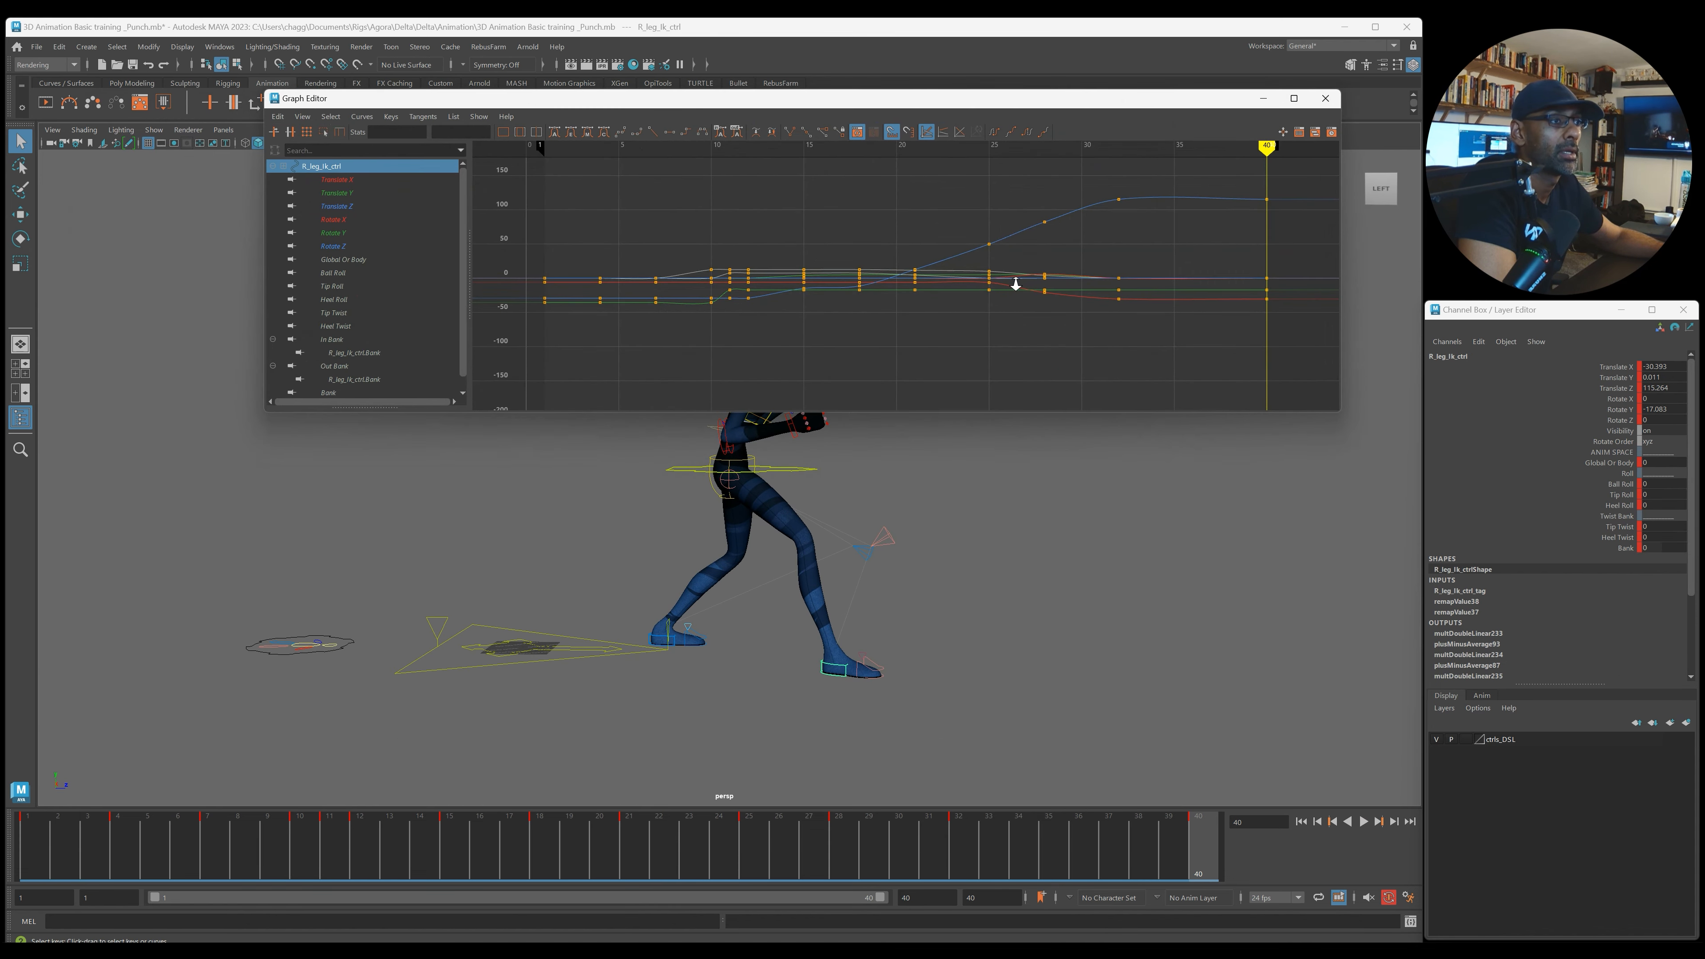
{"action": "right_click_drag", "start_coordinate": [1013, 282], "coordinate": [786, 300], "text": "alt"}
{"action": "left_click_drag", "start_coordinate": [358, 178], "coordinate": [358, 206]}
{"action": "key", "text": "f"}
{"action": "left_click_drag", "start_coordinate": [1099, 195], "coordinate": [1274, 375]}
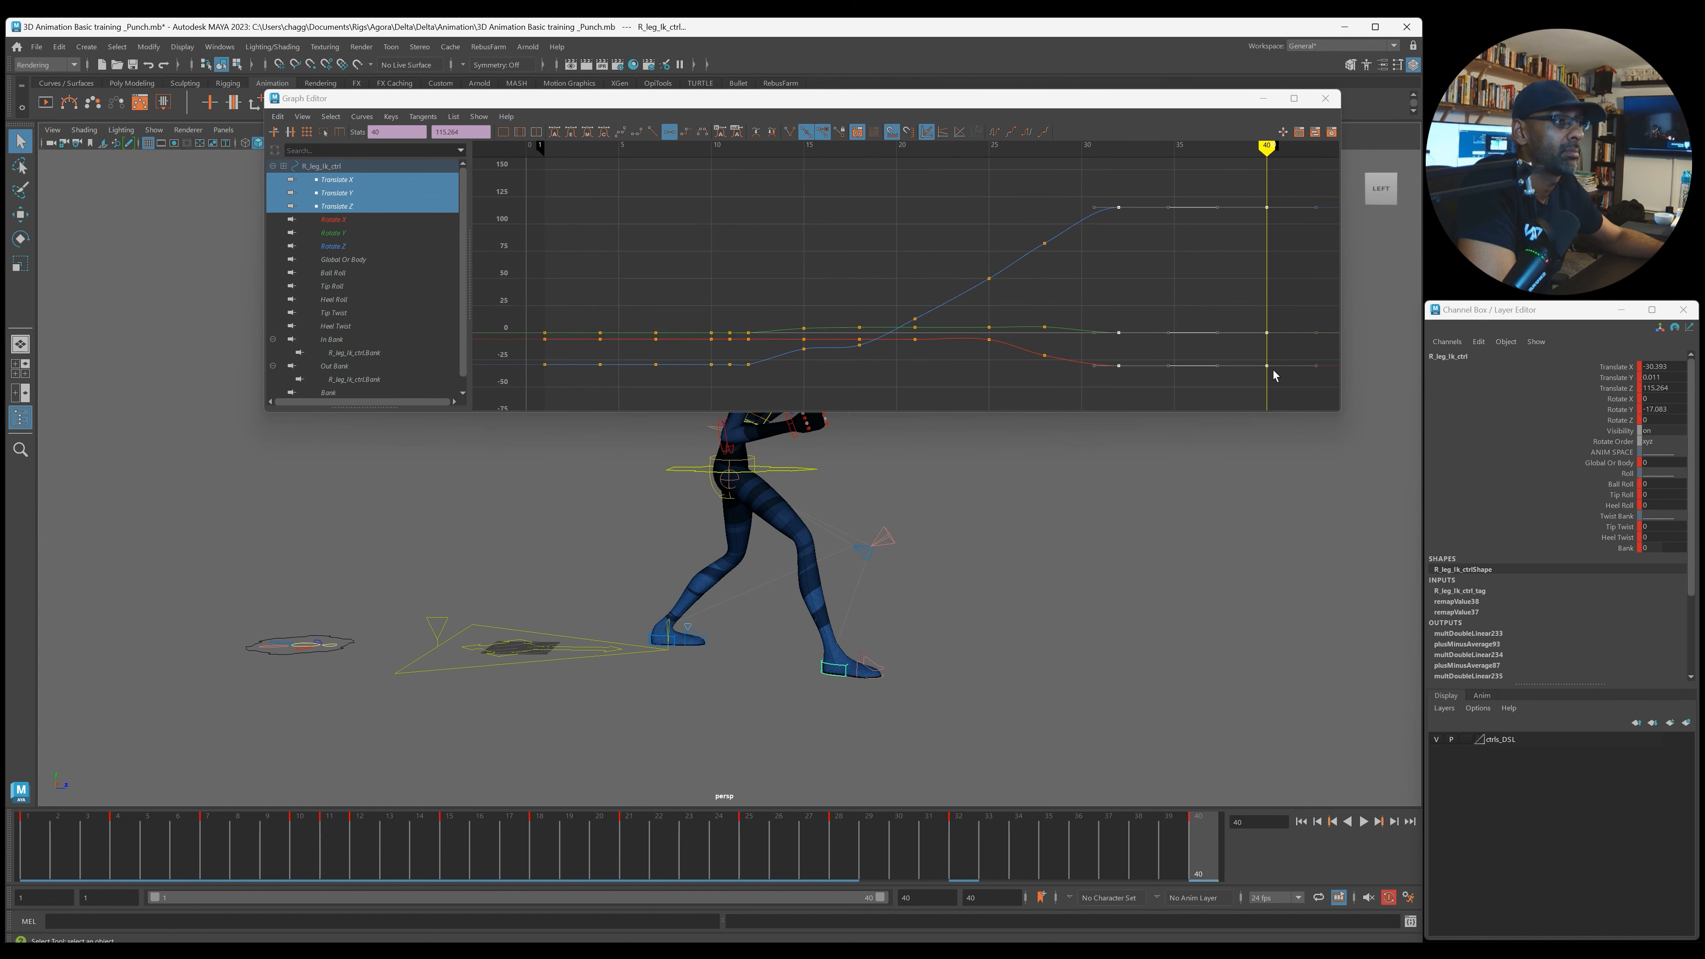
{"action": "left_click_drag", "start_coordinate": [734, 106], "coordinate": [742, 62]}
Step: Play back the splined punch from the side to check how the character's feet move
{"action": "middle_click_drag", "start_coordinate": [879, 547], "coordinate": [826, 659], "text": "alt"}
{"action": "right_click_drag", "start_coordinate": [826, 659], "coordinate": [717, 655], "text": "alt"}
{"action": "middle_click_drag", "start_coordinate": [717, 655], "coordinate": [729, 660], "text": "alt"}
{"action": "key", "text": "alt+v"}
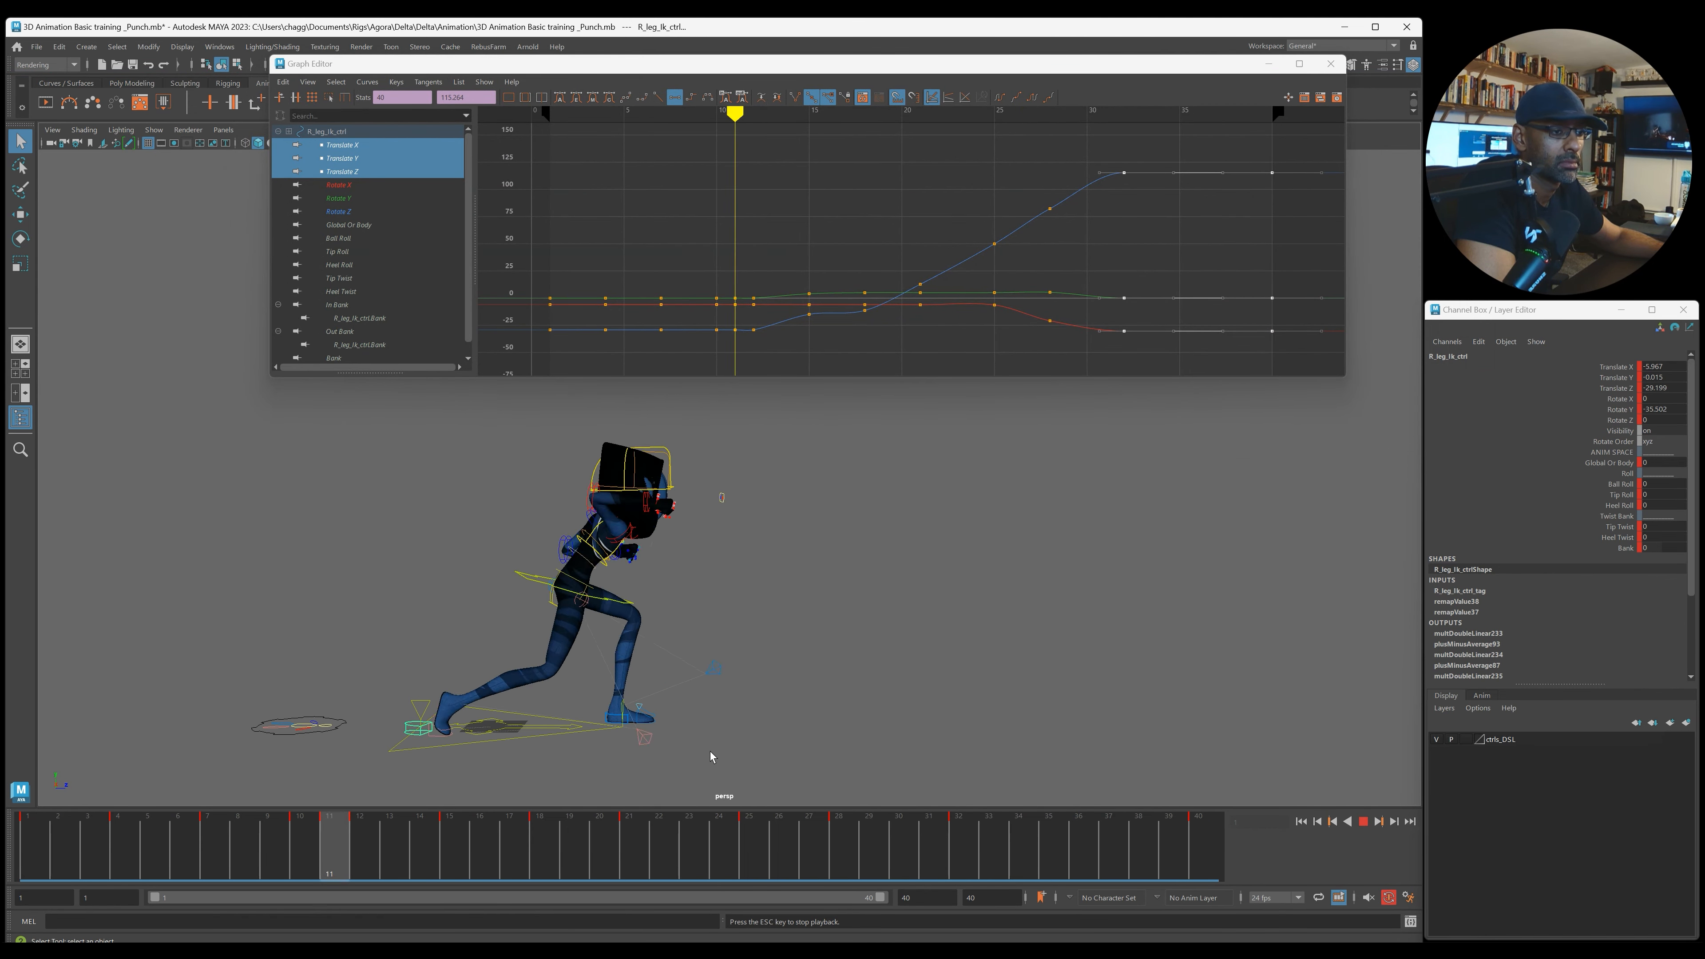
{"action": "key", "text": "alt+v"}
Step: Key the left foot control's frame 1 pose at frame 4 and flatten the tangents of both keys
{"action": "left_click", "coordinate": [606, 712]}
{"action": "mouse_move", "coordinate": [120, 856]}
{"action": "left_mouse_down"}
{"action": "mouse_move", "coordinate": [144, 855]}
{"action": "mouse_move", "coordinate": [33, 865]}
{"action": "mouse_move", "coordinate": [148, 860]}
{"action": "mouse_move", "coordinate": [58, 855]}
{"action": "left_mouse_up"}
{"action": "left_click", "coordinate": [567, 717]}
{"action": "key", "text": "s"}
{"action": "left_click_drag", "start_coordinate": [537, 208], "coordinate": [634, 352]}
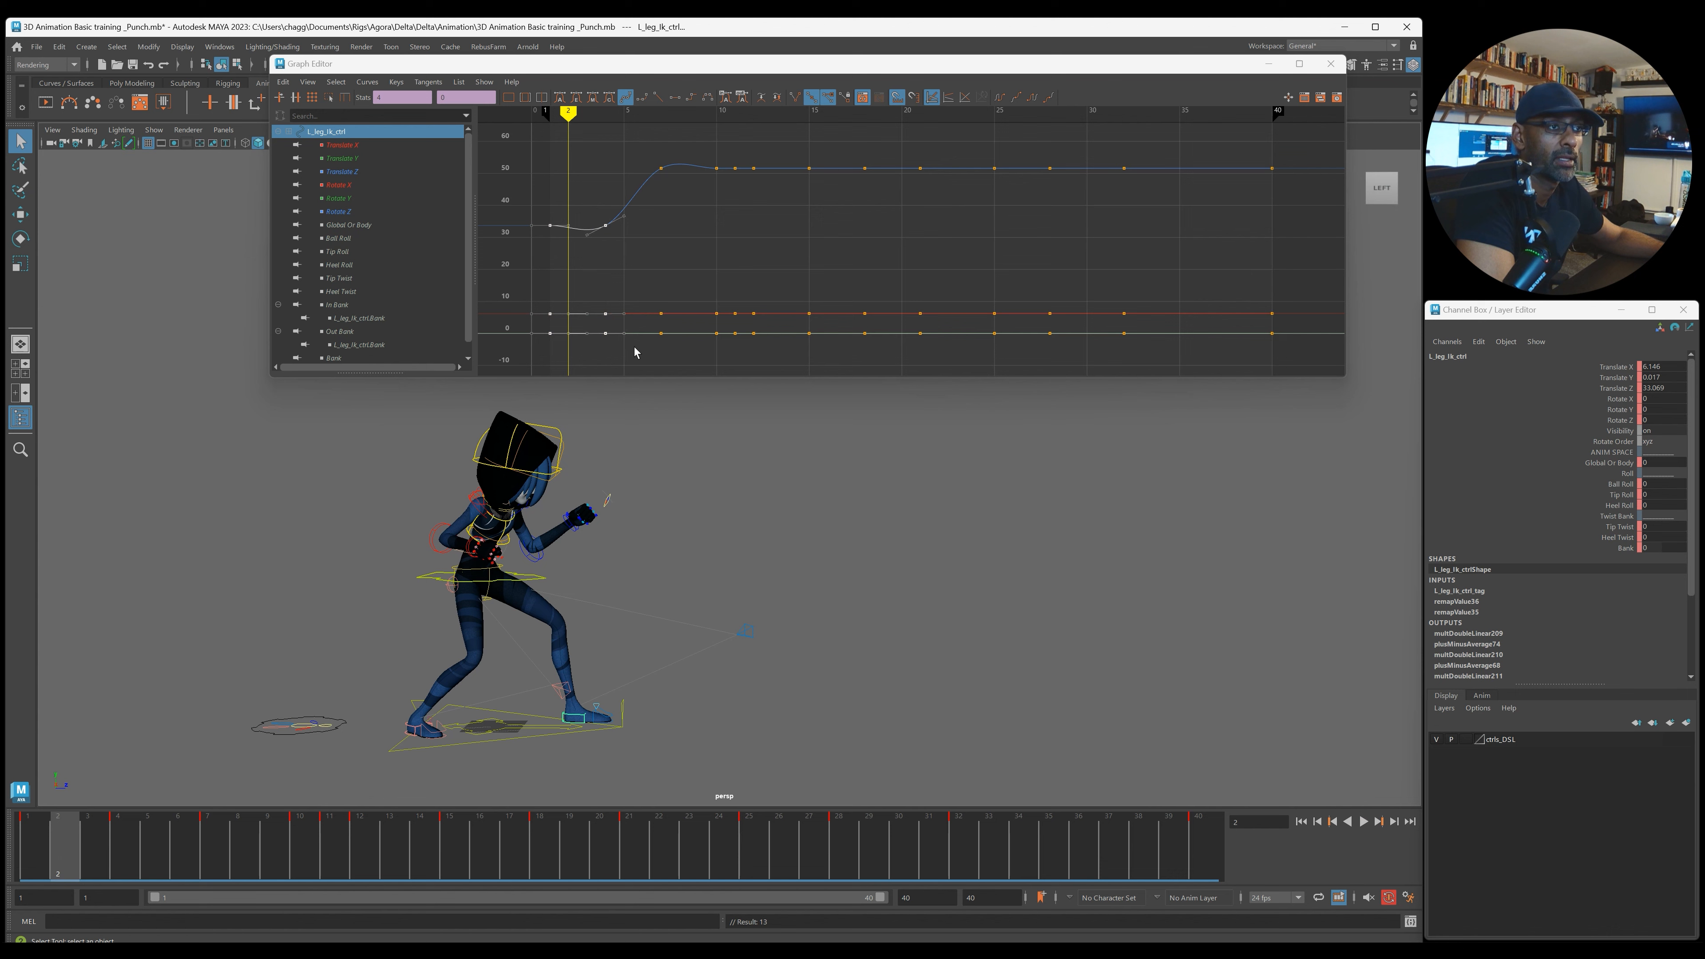
Step: Extend the left foot's held starting pose to frame 7 and flatten its Translate Z keys from frames 10 to 15
{"action": "key", "text": "alt+v"}
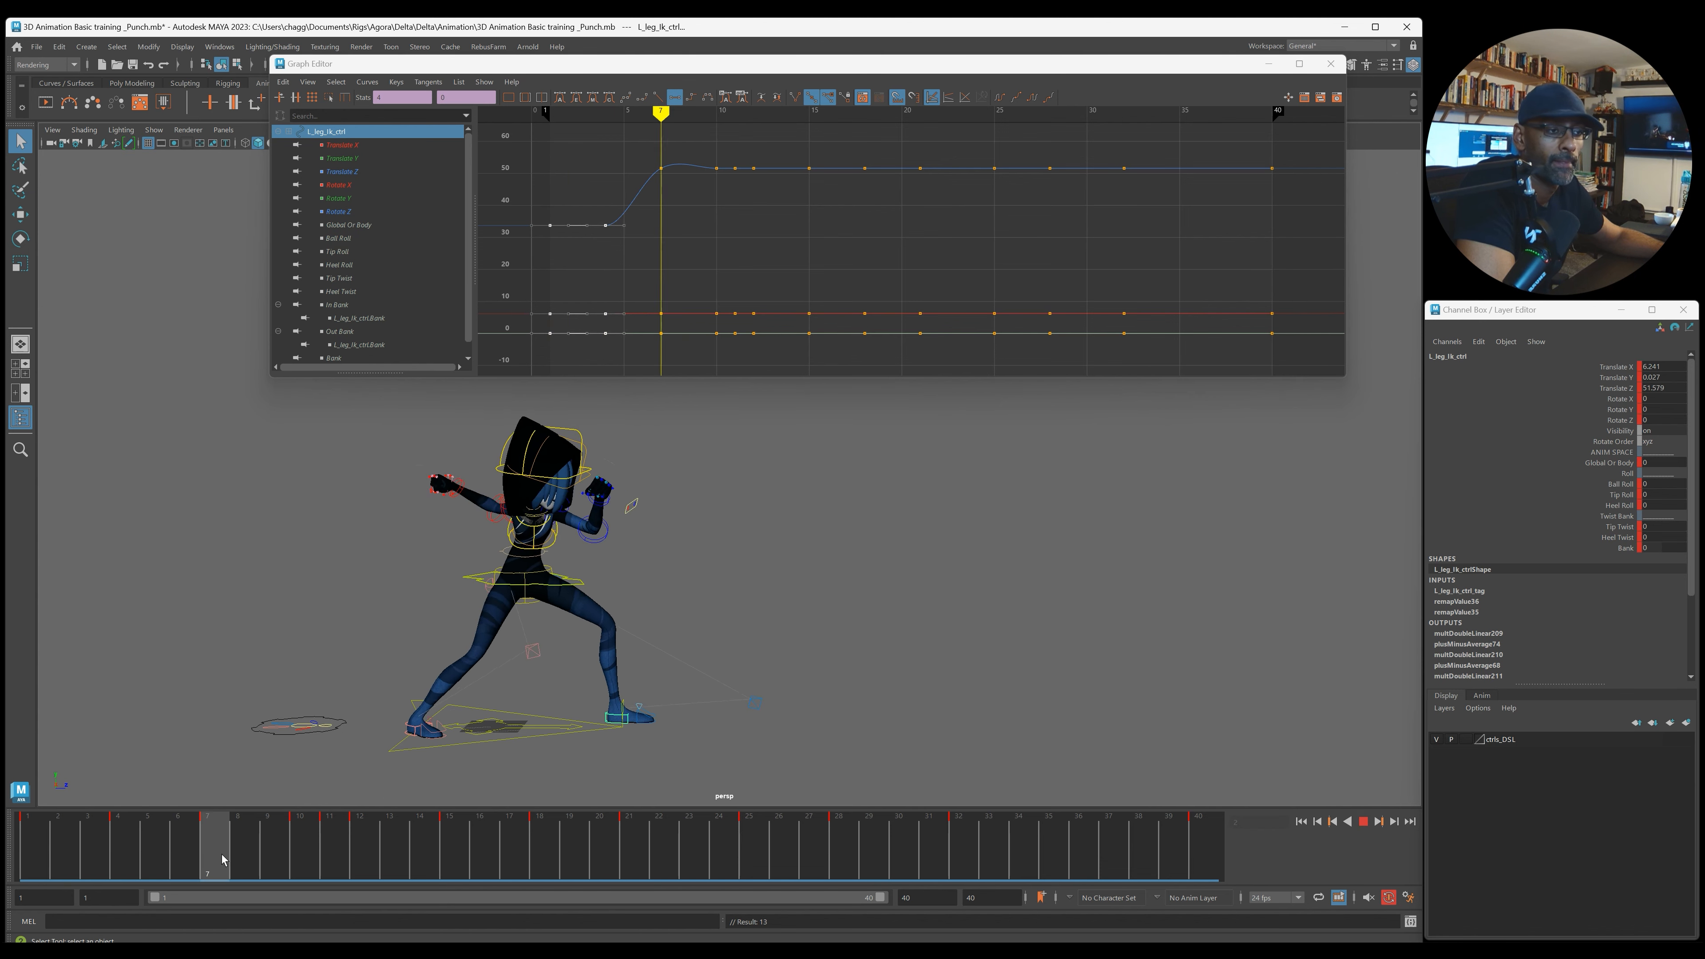
{"action": "left_click_drag", "start_coordinate": [342, 860], "coordinate": [219, 863]}
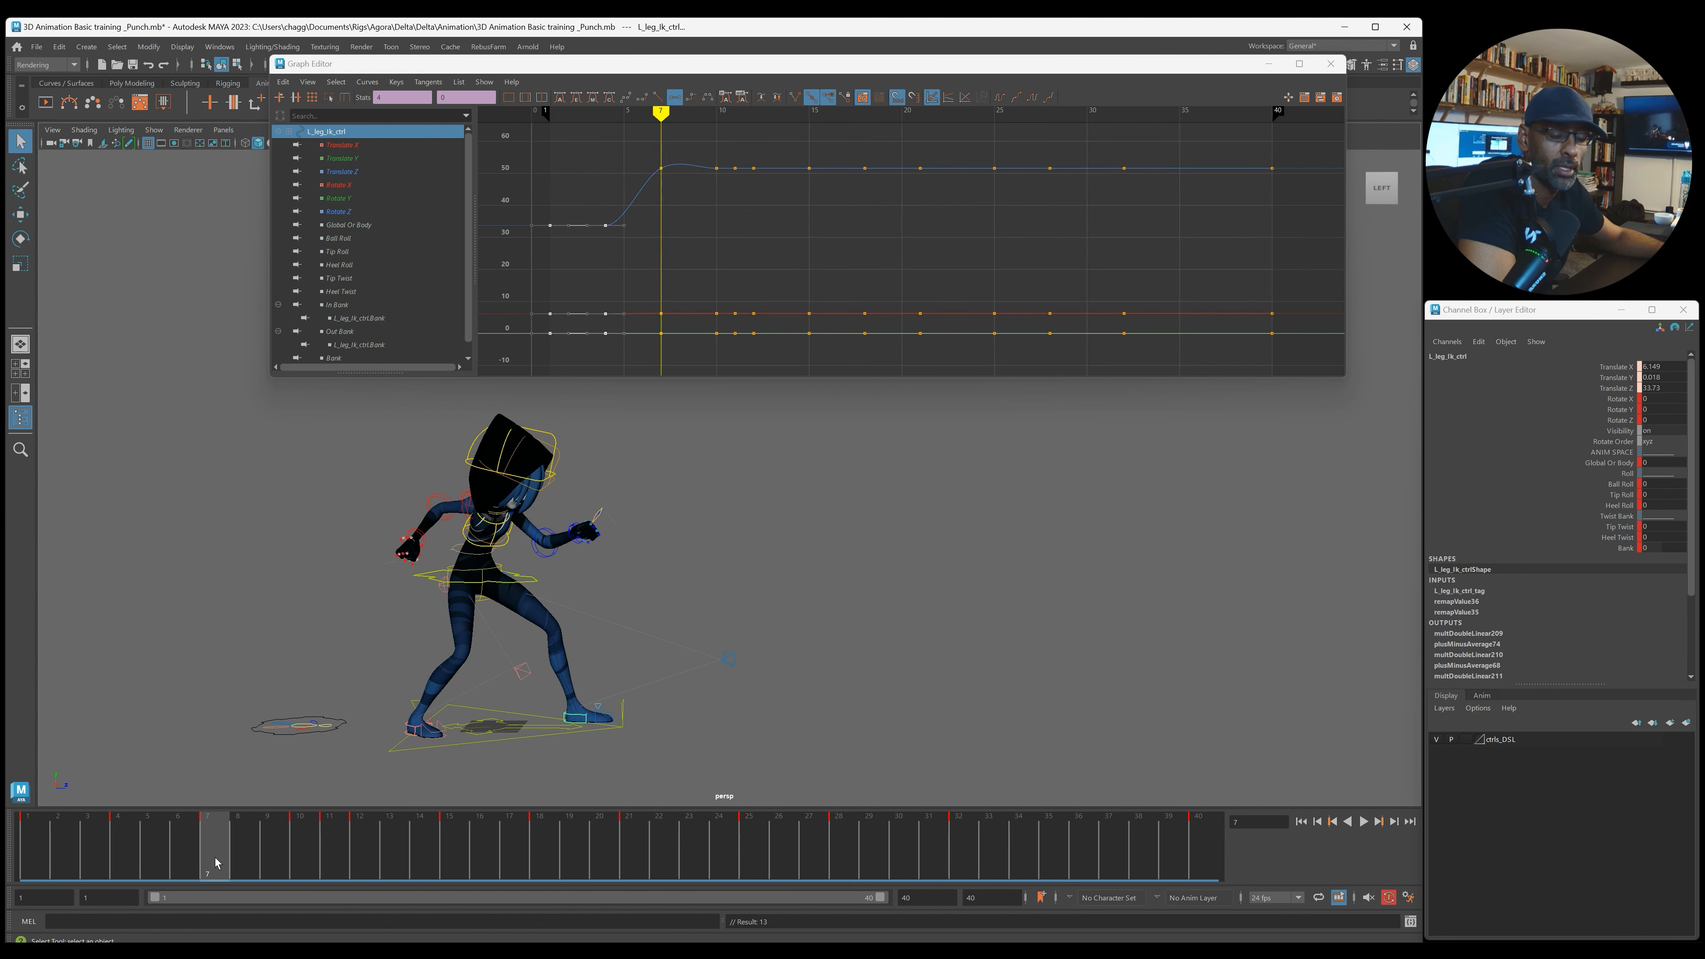
{"action": "key", "text": "alt+v"}
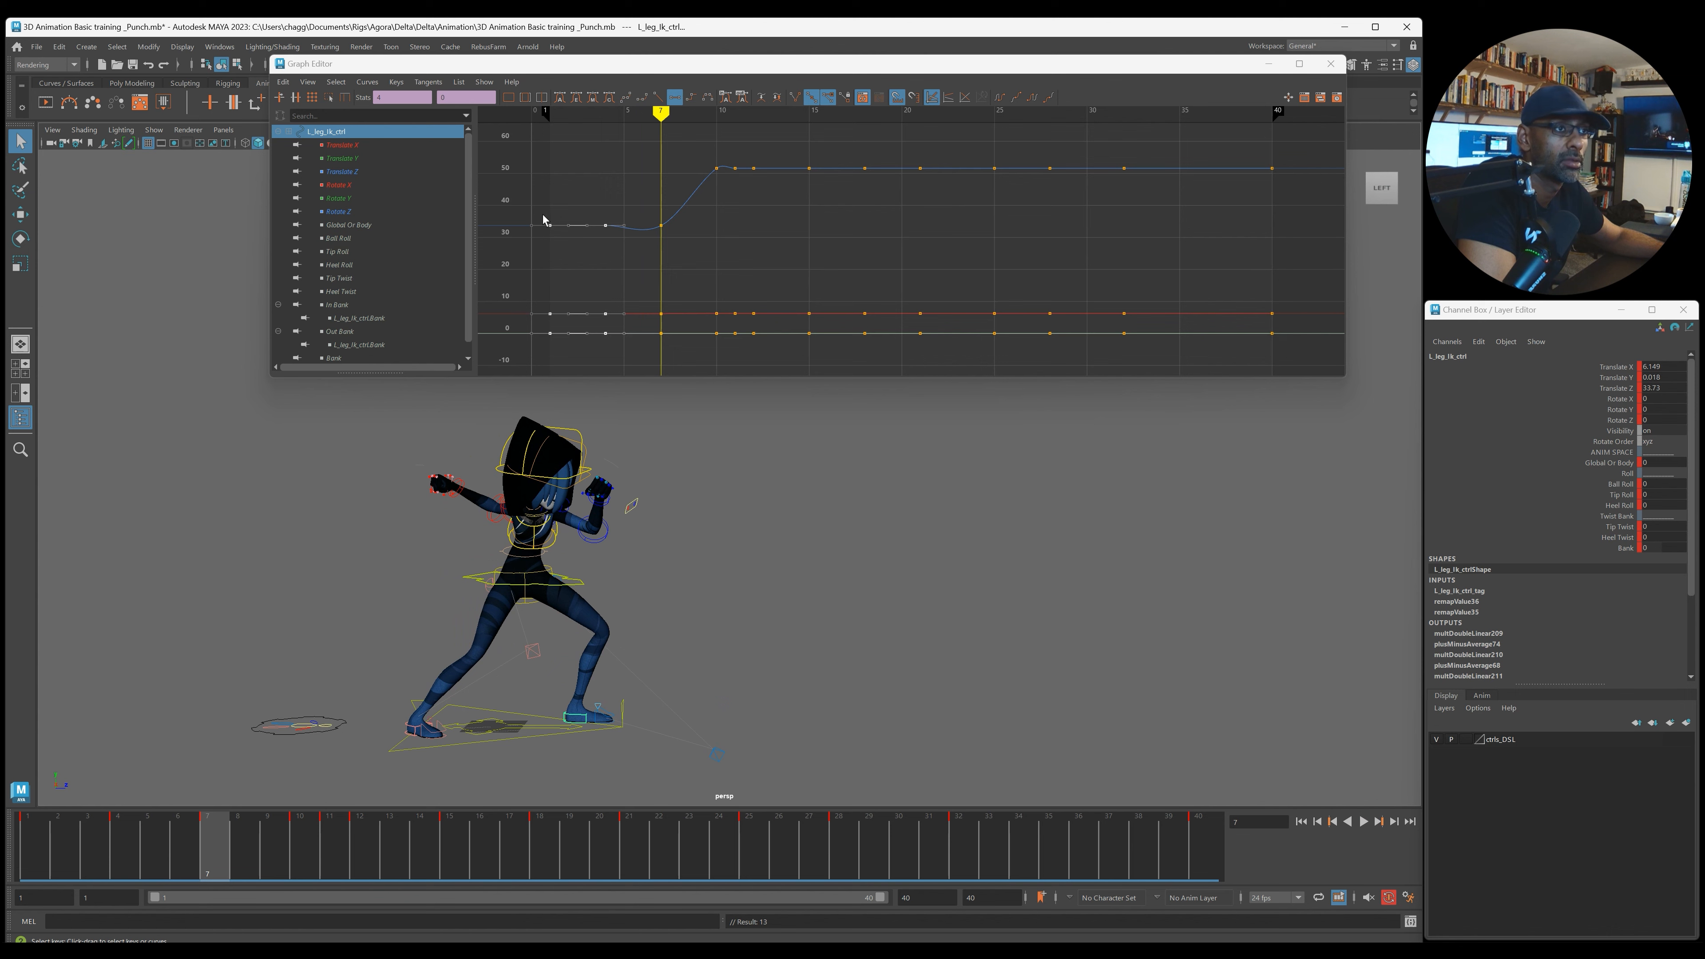
{"action": "left_click", "coordinate": [543, 220]}
{"action": "left_click_drag", "start_coordinate": [686, 160], "coordinate": [723, 197]}
{"action": "key", "text": "alt+v"}
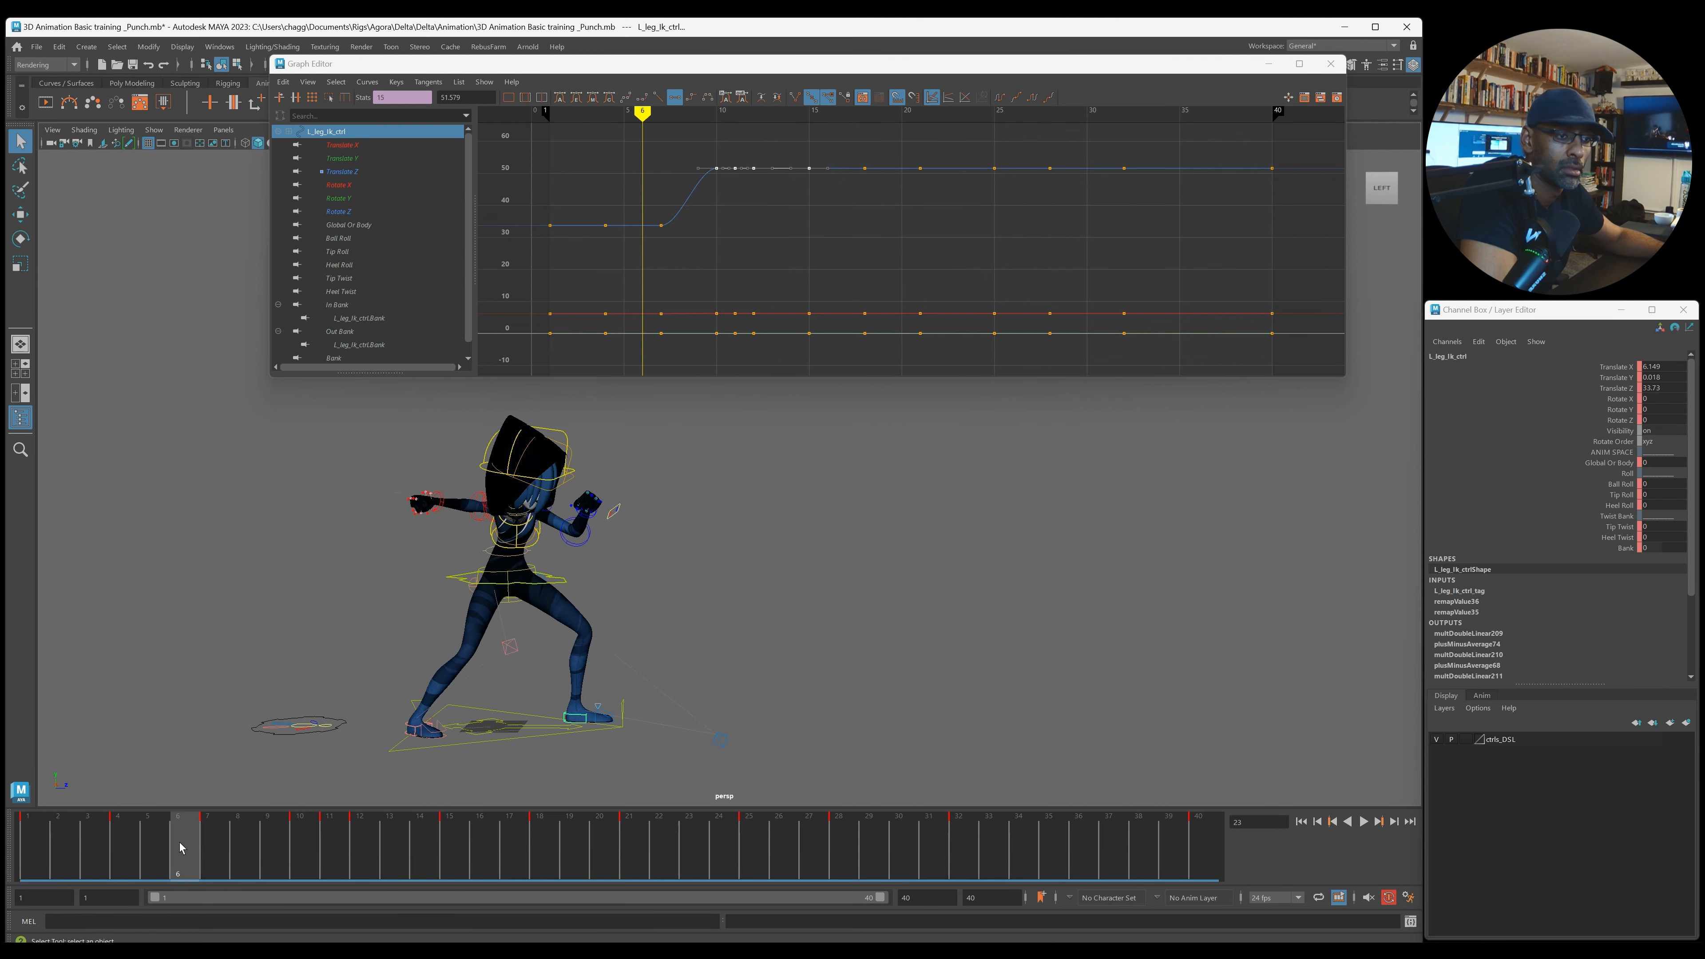
Step: Hold the left foot's starting pose through frame 12, delete its key at frame 11, and dismiss the desktop notification
{"action": "left_click_drag", "start_coordinate": [191, 856], "coordinate": [367, 845]}
{"action": "right_click", "coordinate": [343, 853]}
{"action": "left_click", "coordinate": [404, 642]}
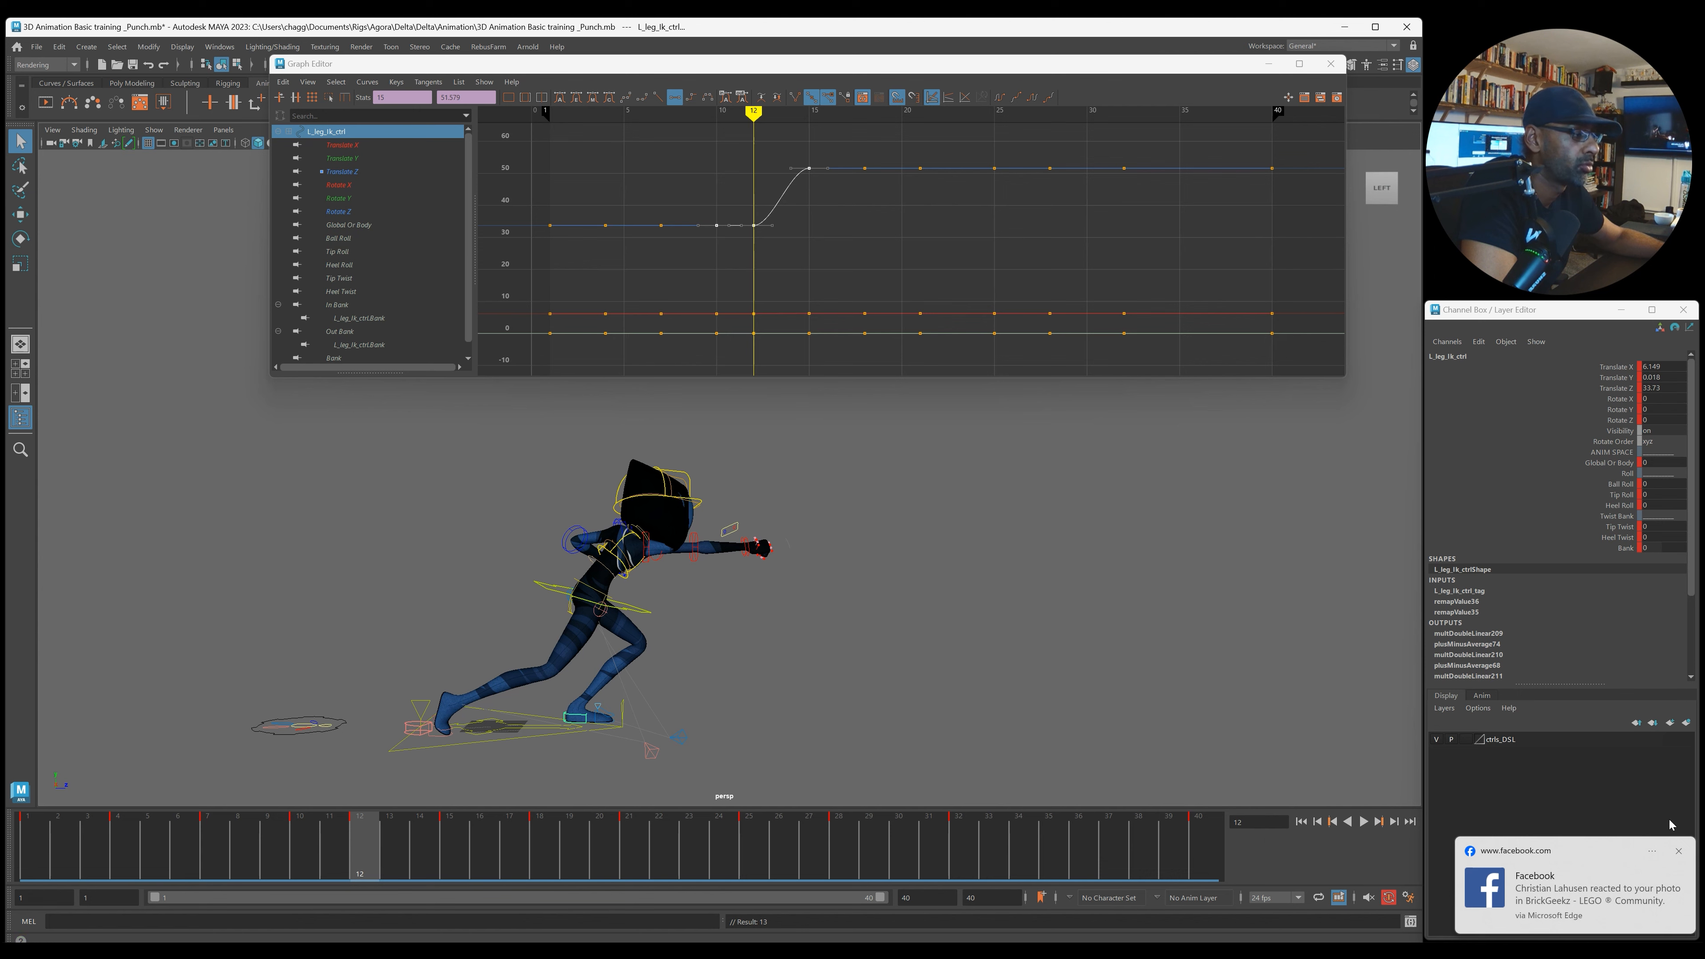
{"action": "left_click", "coordinate": [1679, 853]}
Step: Key the left foot's forward pose at frame 12 and delete its keys between frames 1 and 12
{"action": "left_click_drag", "start_coordinate": [359, 841], "coordinate": [1365, 871]}
{"action": "left_click_drag", "start_coordinate": [1200, 850], "coordinate": [97, 837]}
{"action": "right_click", "coordinate": [97, 839]}
{"action": "left_click", "coordinate": [168, 631]}
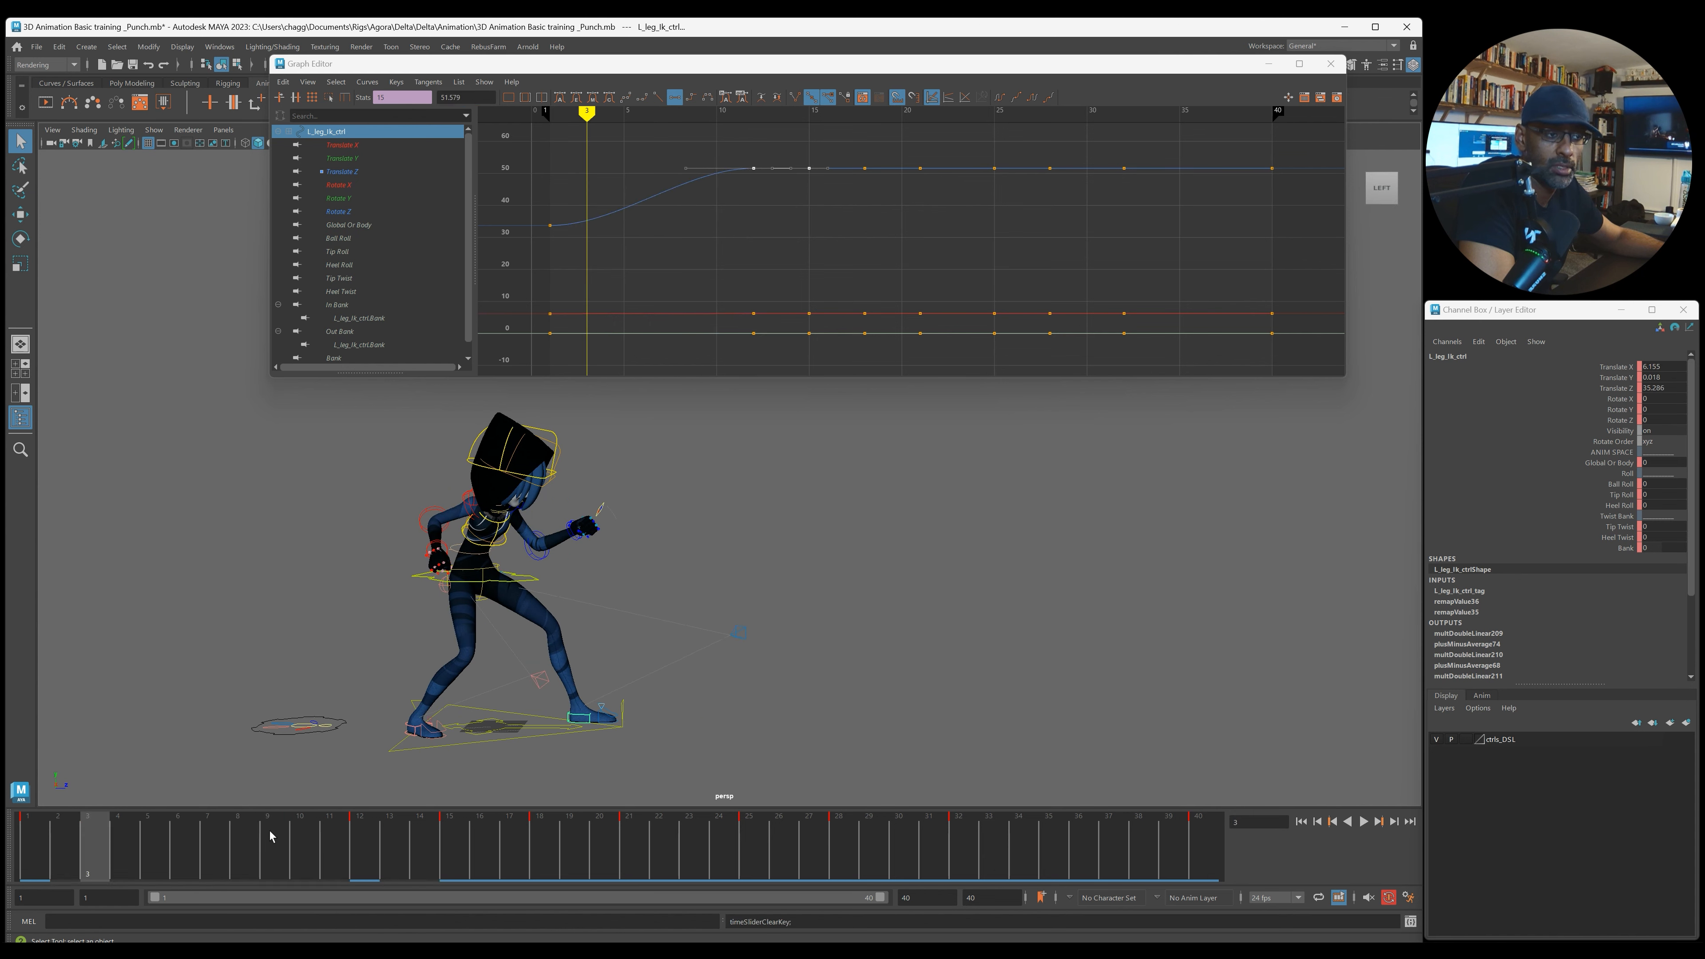
Step: Key the left foot's forward pose from frame 12 at frame 1 and play back the planted foot
{"action": "key", "text": "alt+v"}
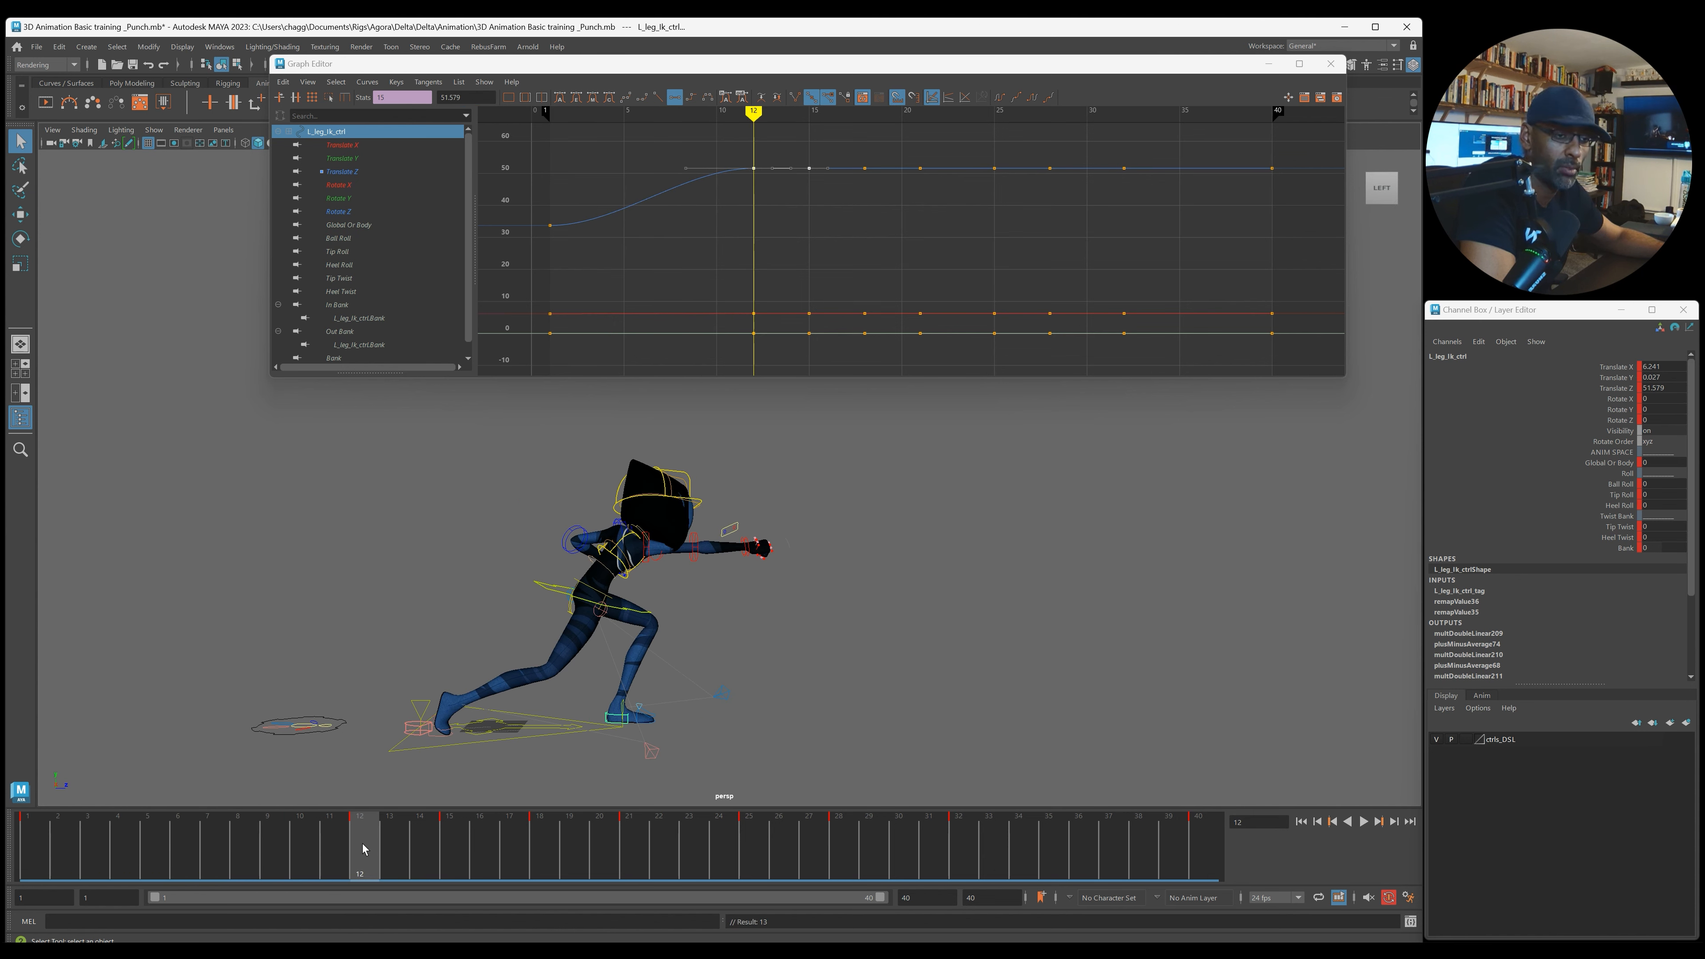
{"action": "key", "text": "alt+v"}
{"action": "key", "text": "alt+v"}
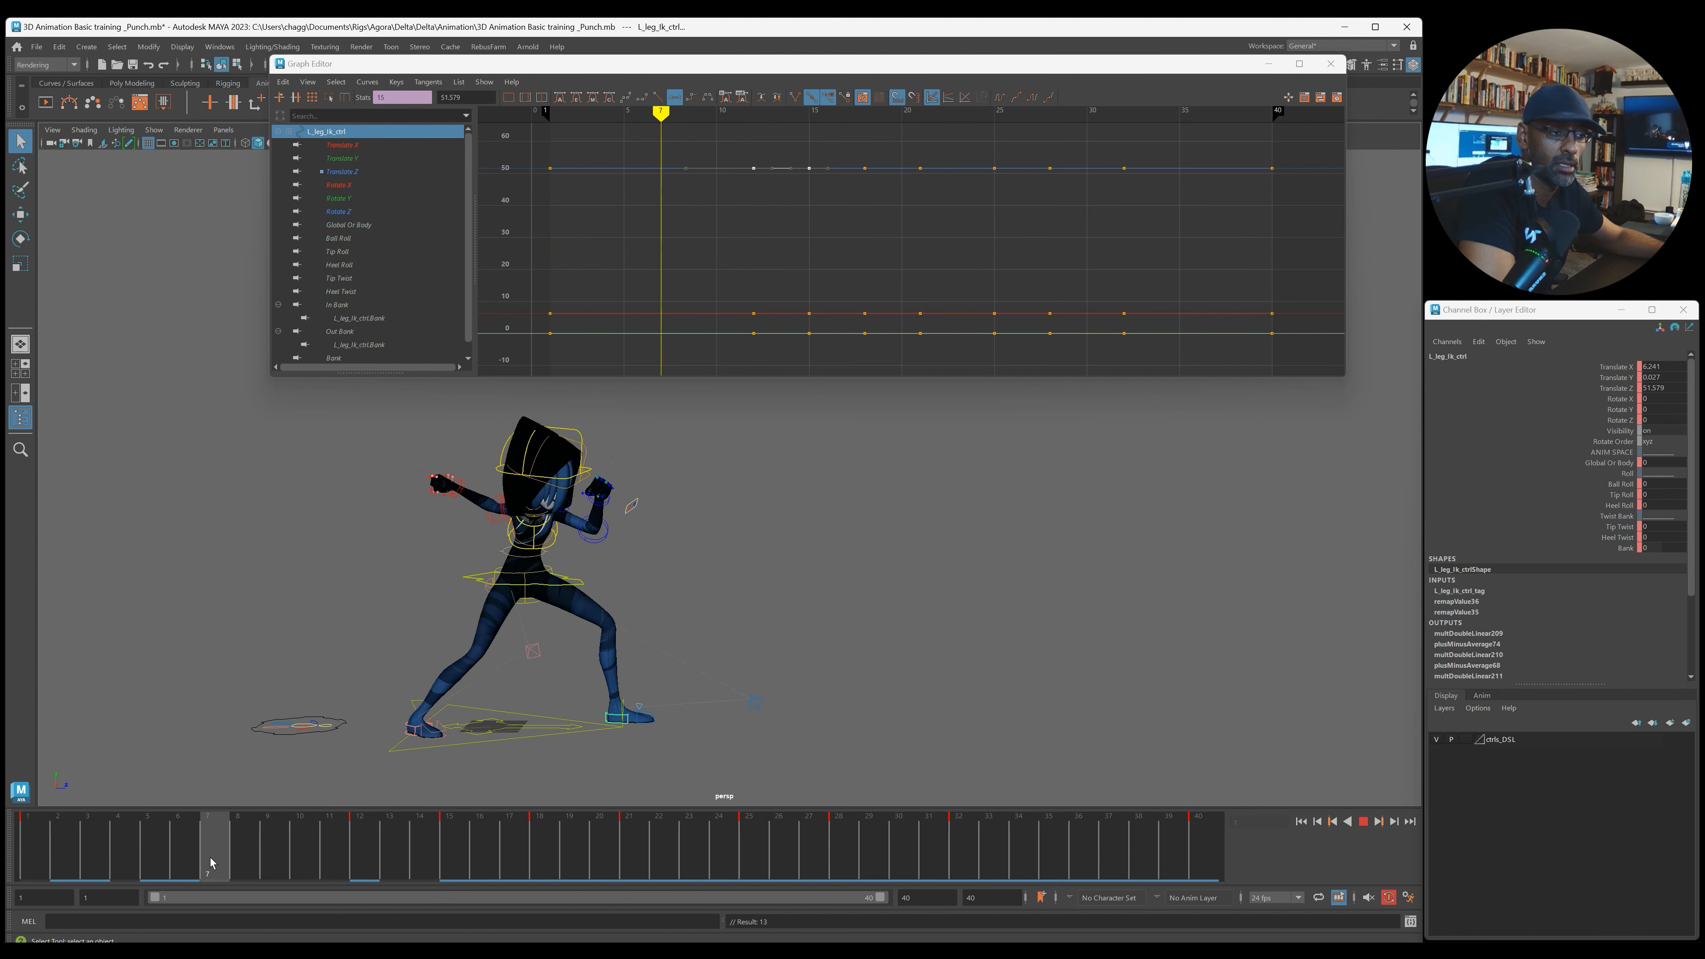
{"action": "key", "text": "alt+v"}
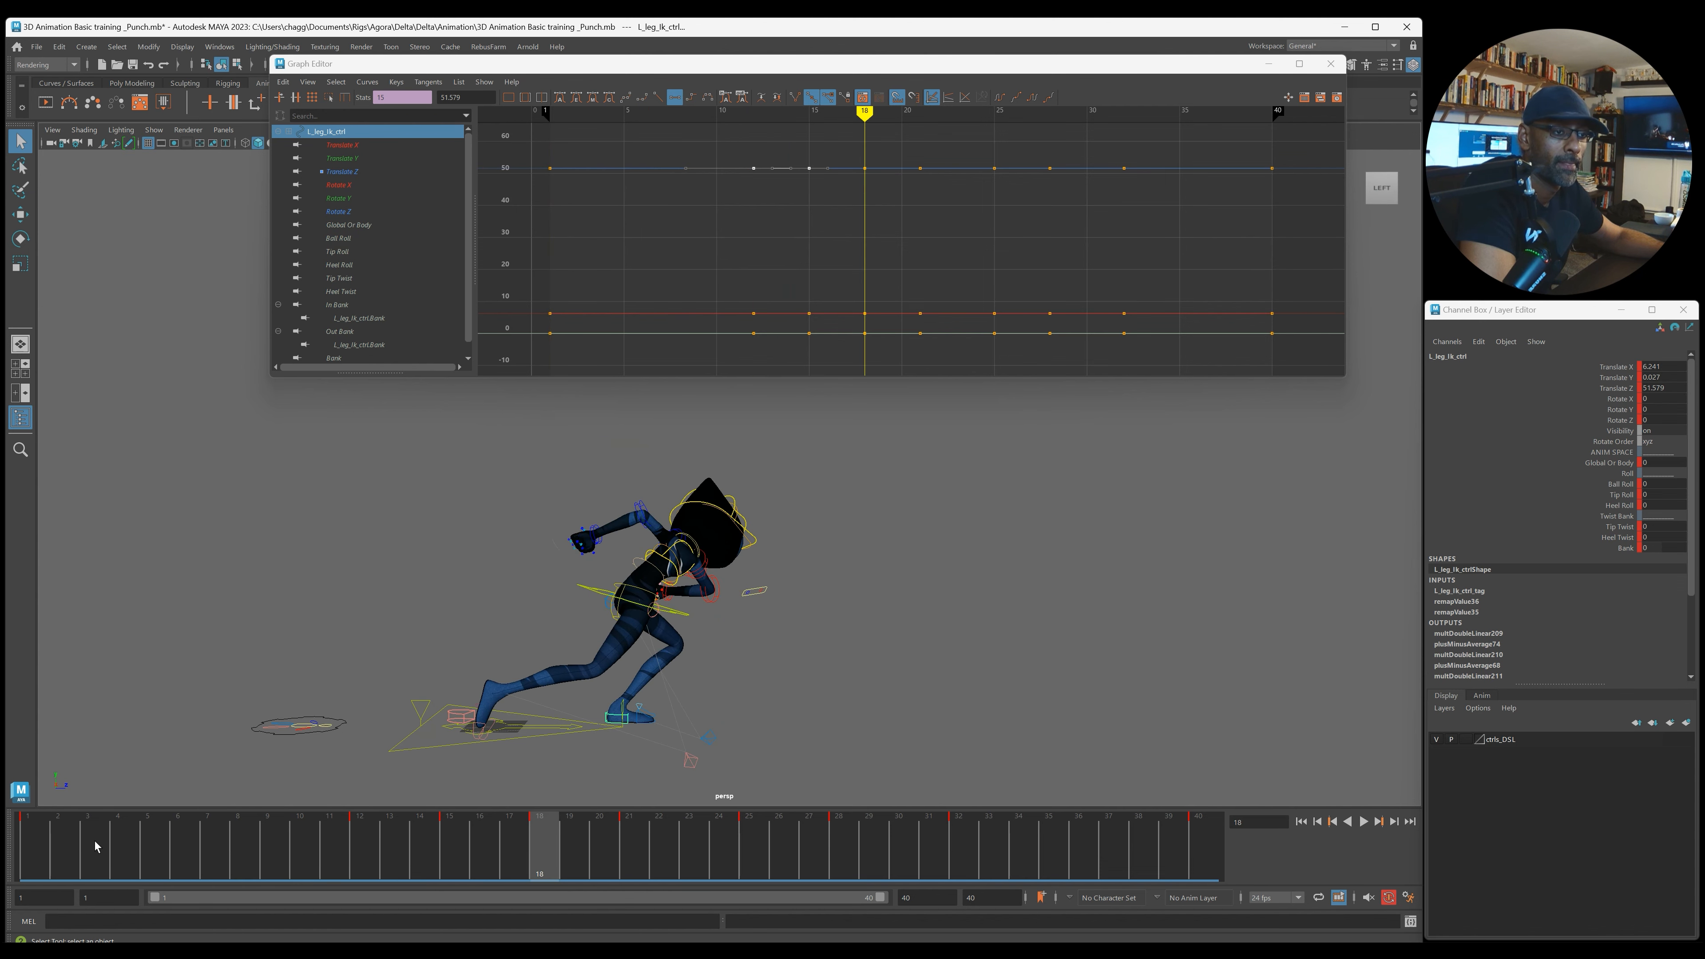
Step: Raise the pelvis control's Translate Z key at frame 1 to 6.39 and play back the animation
{"action": "key", "text": "Escape"}
{"action": "key", "text": "alt+v"}
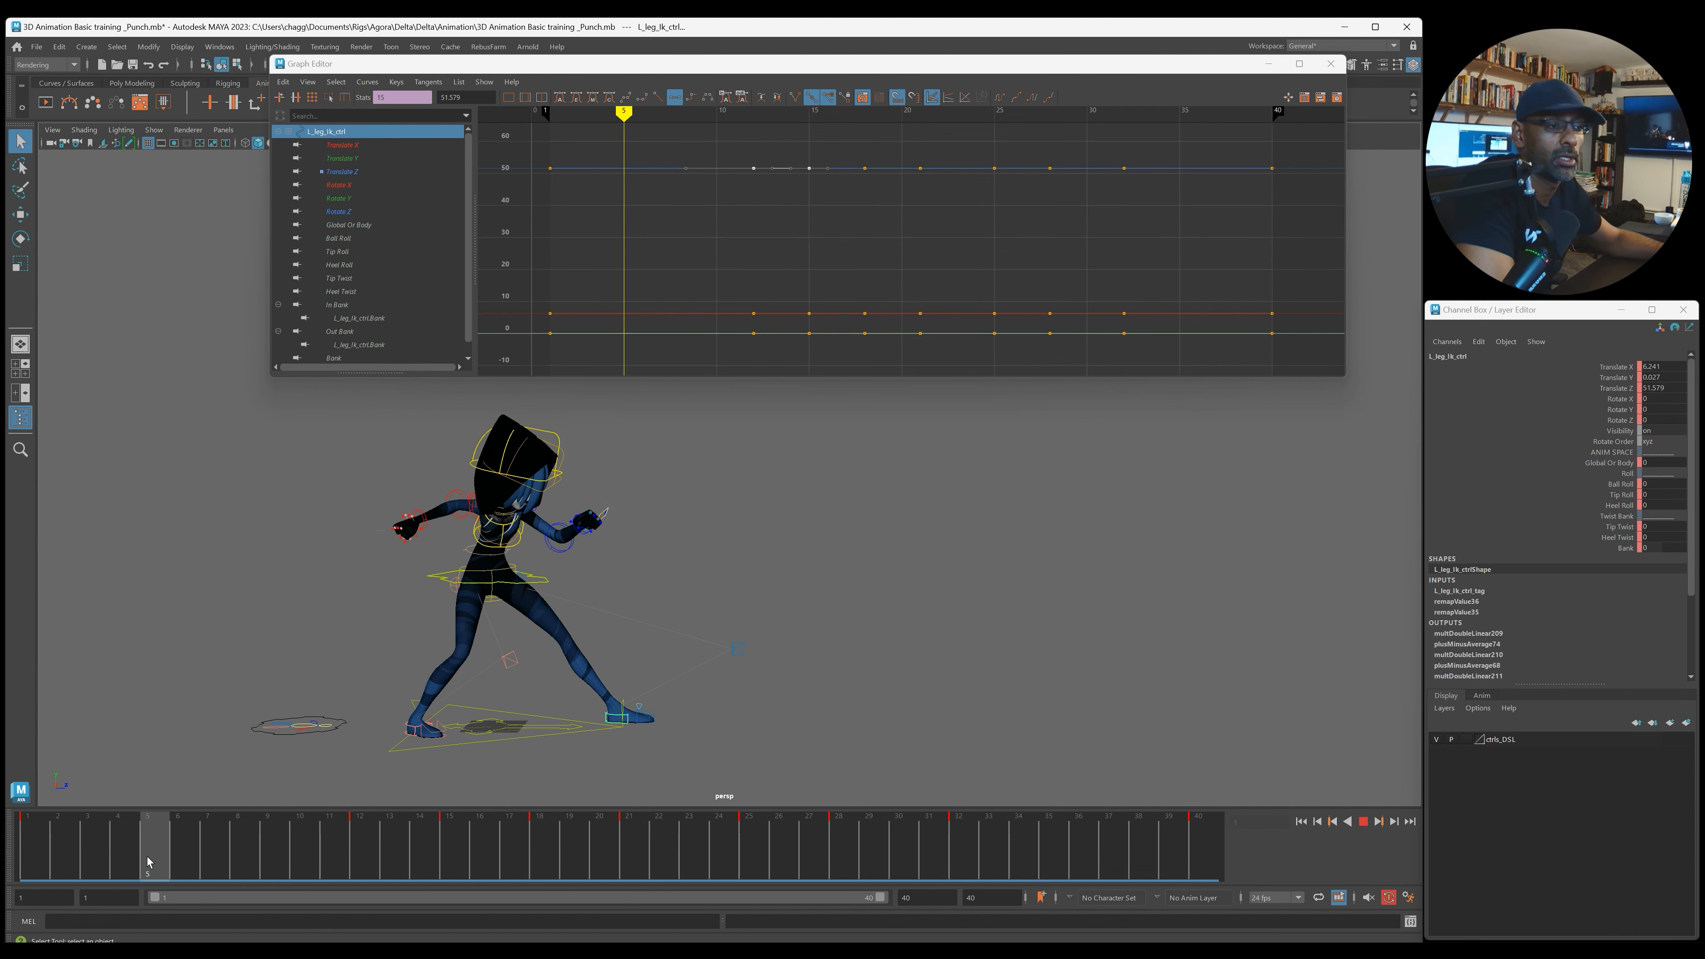
{"action": "left_click", "coordinate": [547, 578]}
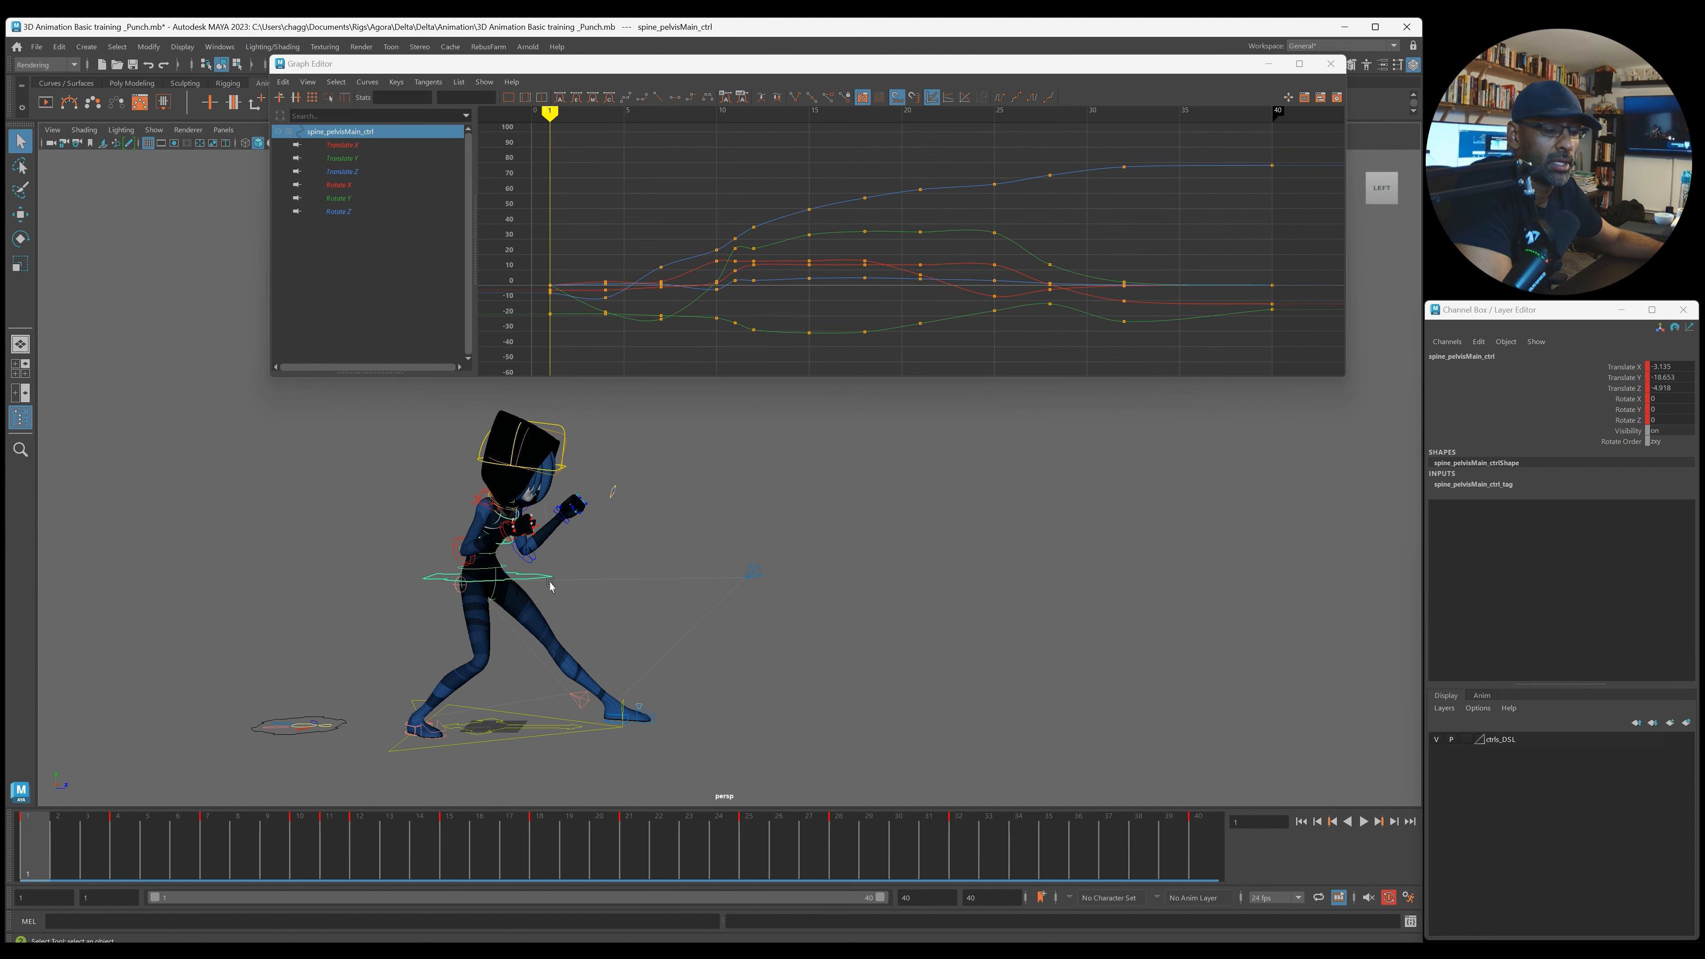
{"action": "left_click", "coordinate": [372, 173]}
{"action": "middle_click_drag", "start_coordinate": [582, 330], "coordinate": [581, 318]}
{"action": "middle_click", "coordinate": [373, 555]}
{"action": "key", "text": "alt+v"}
{"action": "key", "text": "alt+v"}
Step: Raise the pelvis control's Translate Z key at frame 4 to 2.451 and play back the start of the move
{"action": "left_click", "coordinate": [123, 854]}
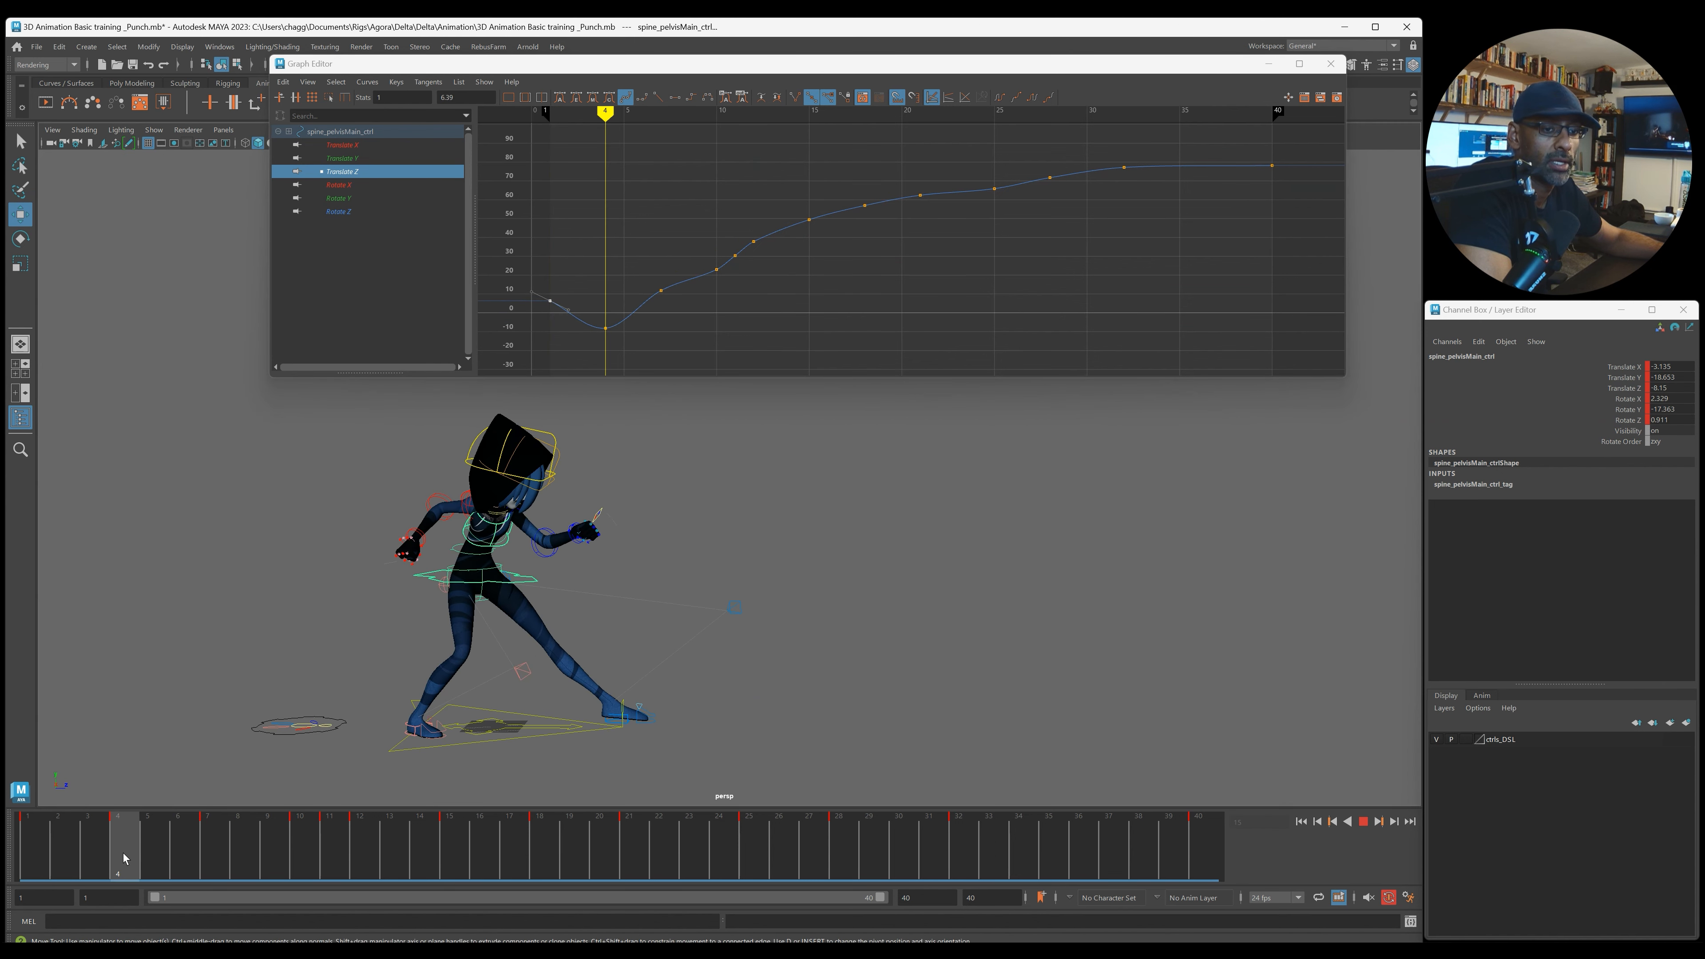
{"action": "left_click", "coordinate": [605, 327]}
{"action": "middle_click_drag", "start_coordinate": [628, 343], "coordinate": [633, 317], "text": "shift"}
{"action": "scroll", "coordinate": [635, 315], "scroll_direction": "up", "scroll_amount": 3}
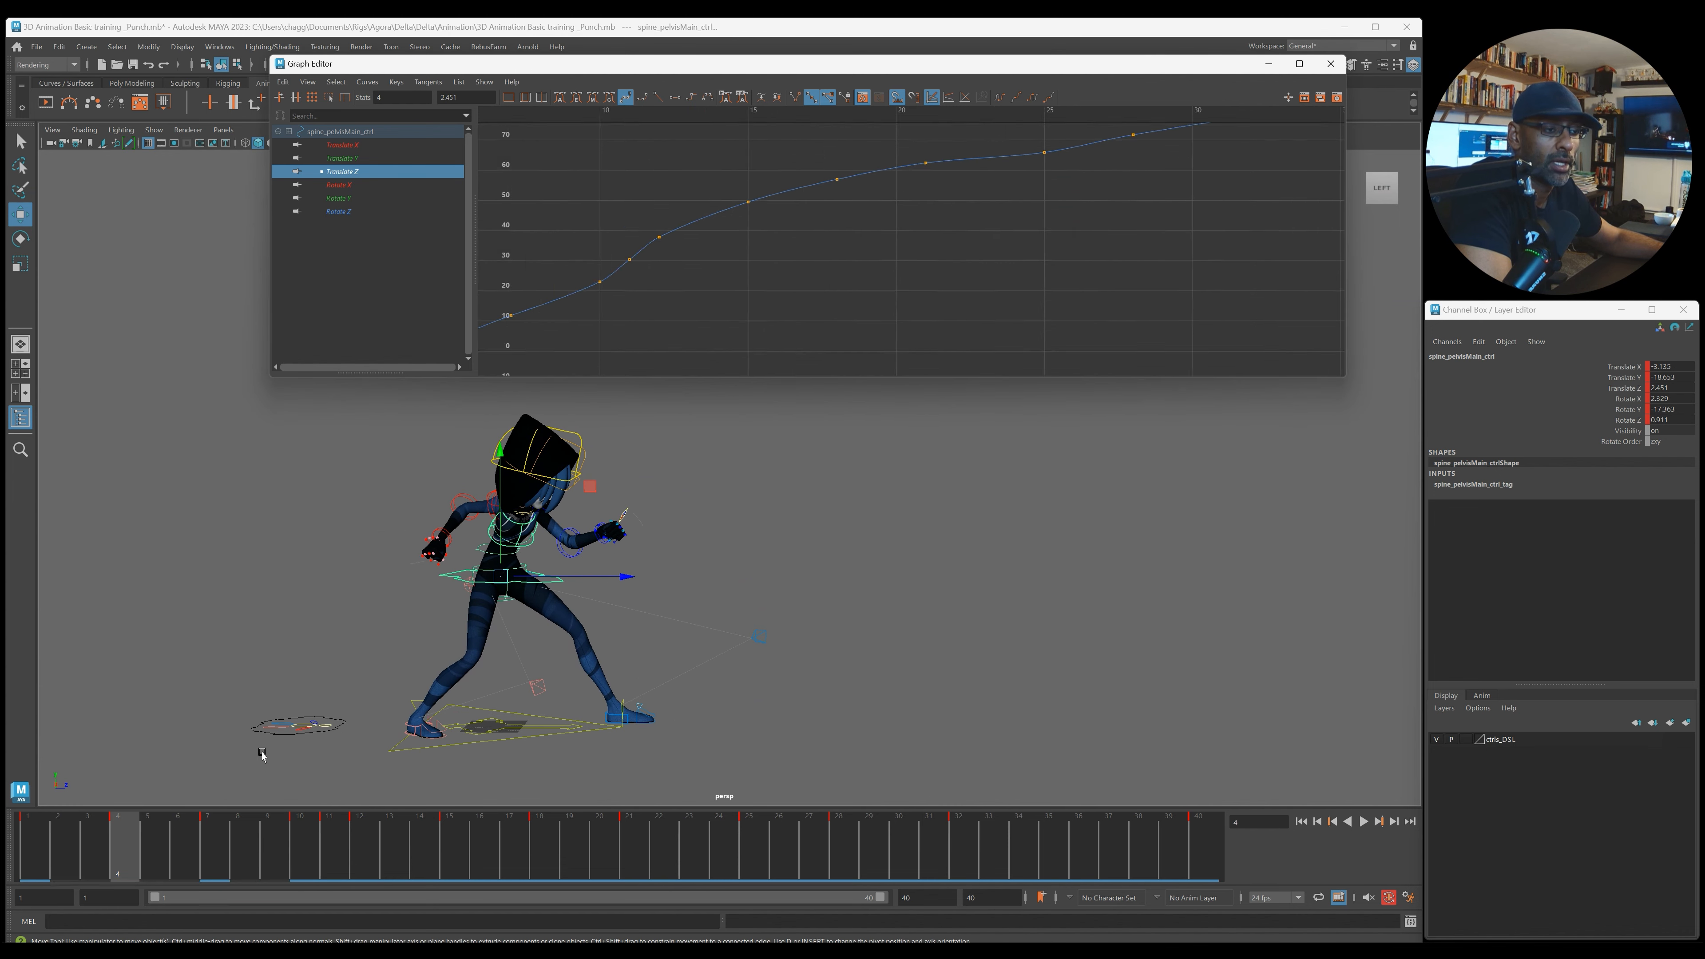
{"action": "left_click", "coordinate": [27, 853]}
{"action": "key", "text": "alt+v"}
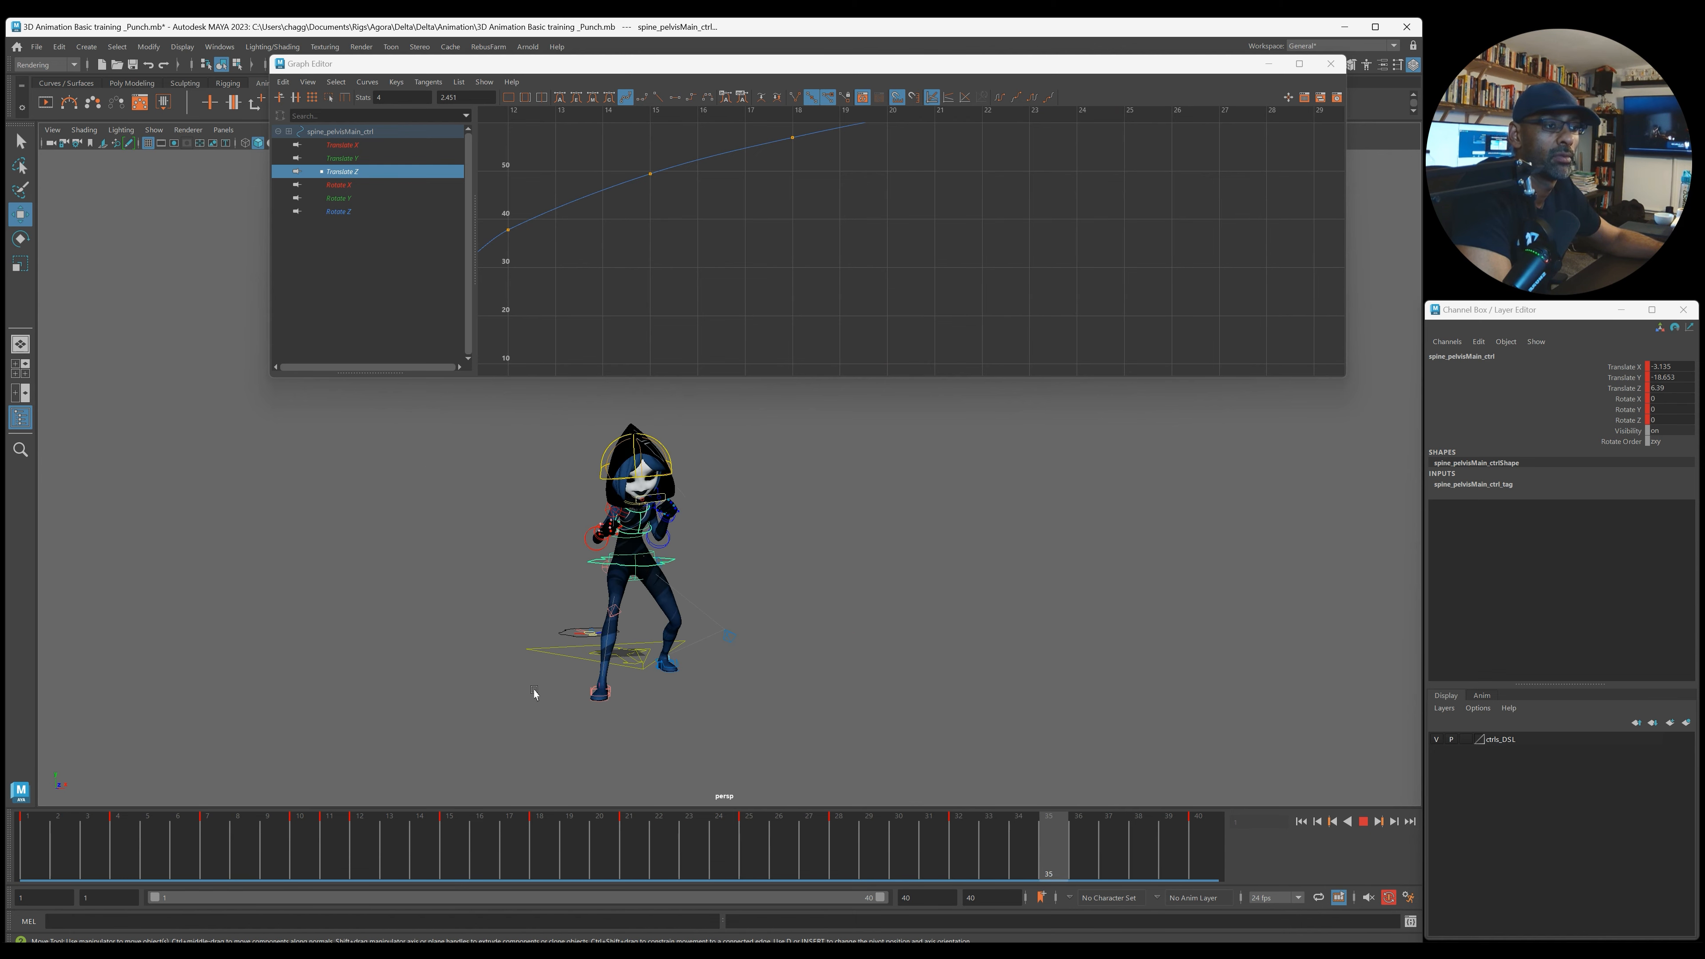
{"action": "key", "text": "Escape"}
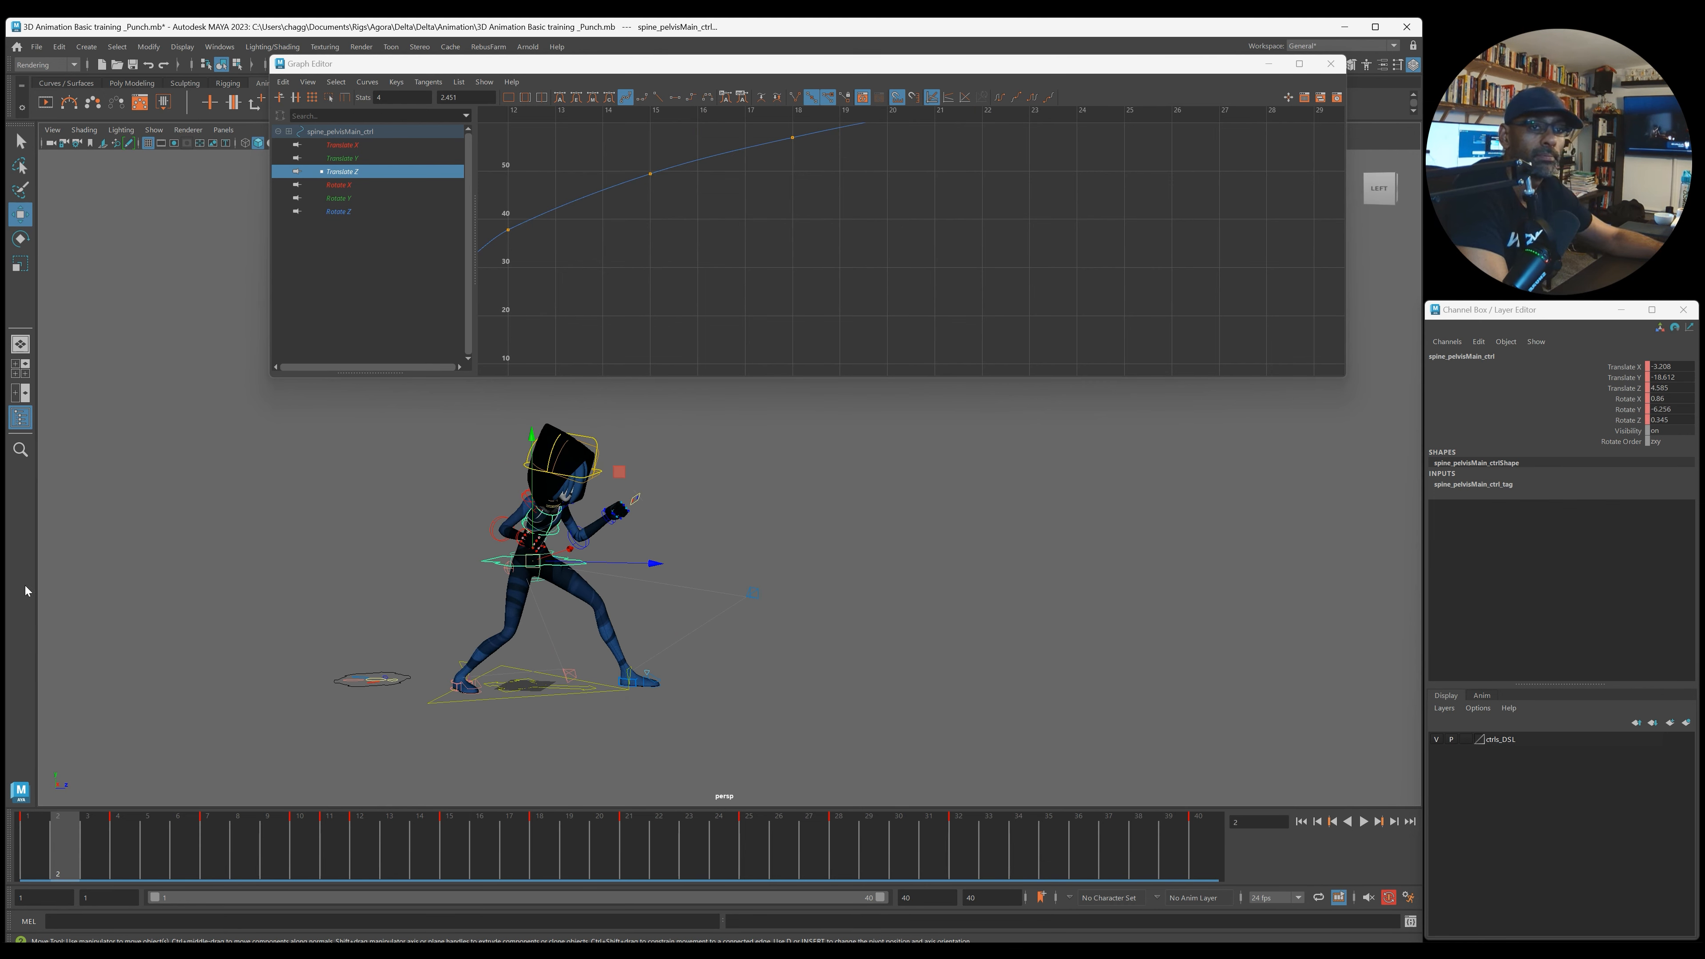
{"action": "key", "text": "alt+v"}
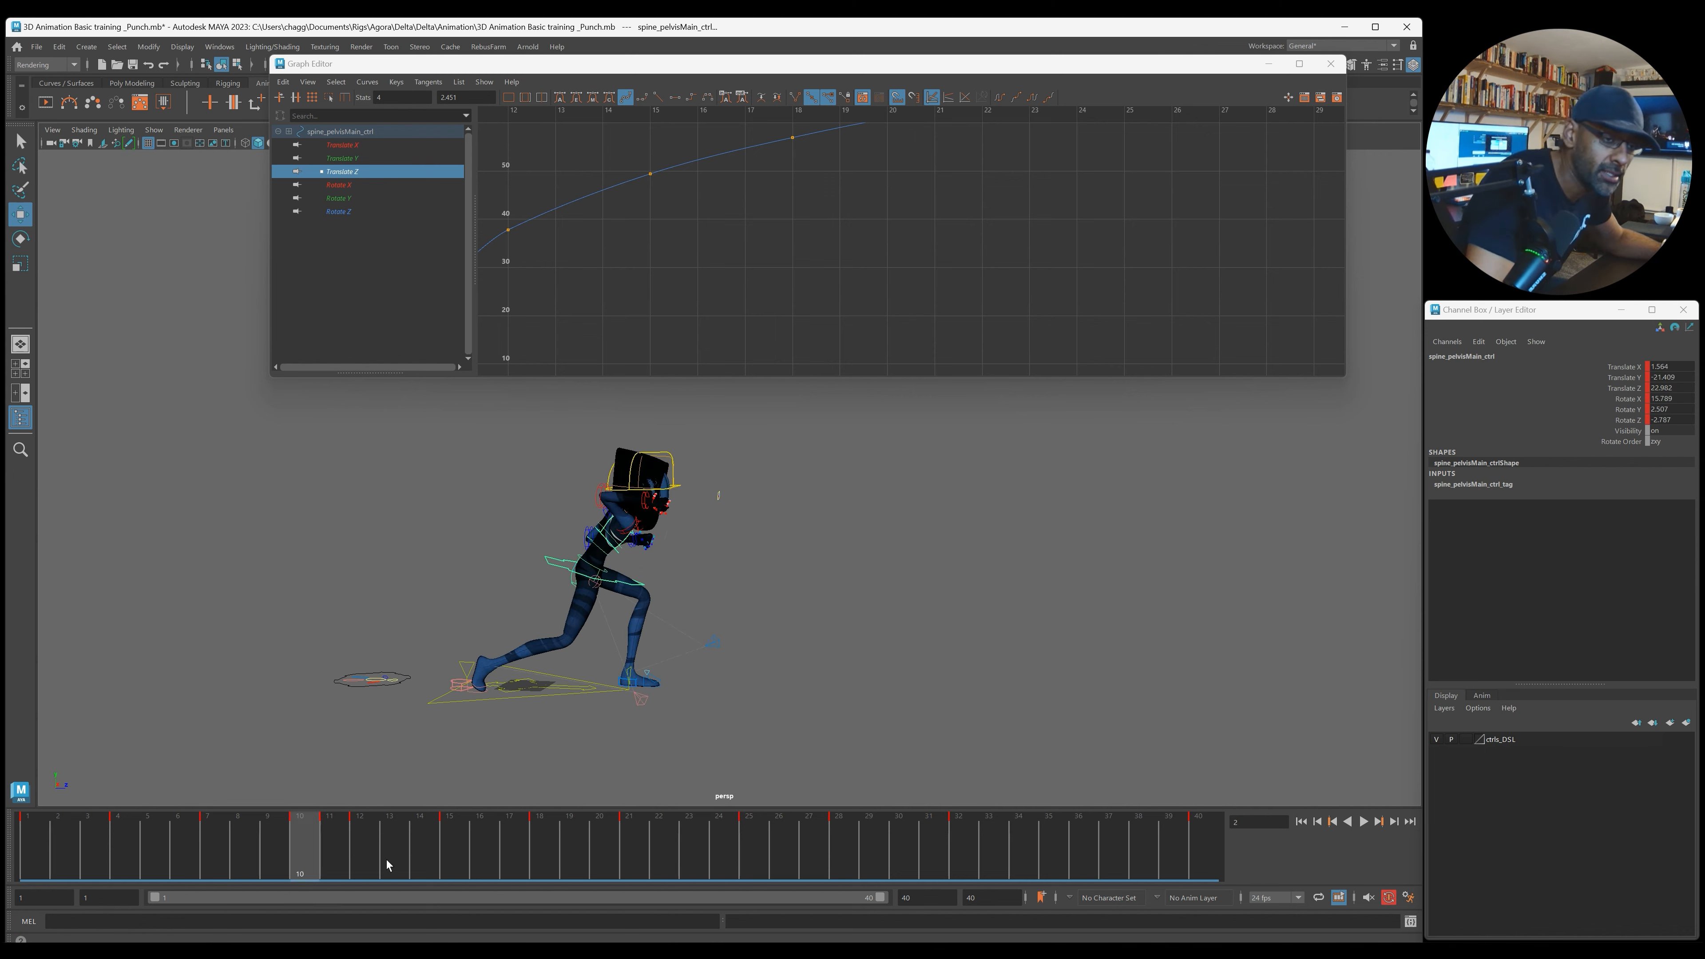
Step: Rotate the left foot's IK control at frame 15 to a Rotate Y of about 15.6 so the foot turns outward
{"action": "left_click_drag", "start_coordinate": [725, 738], "coordinate": [632, 738], "text": "alt"}
{"action": "right_click_drag", "start_coordinate": [632, 739], "coordinate": [834, 719], "text": "alt"}
{"action": "middle_click_drag", "start_coordinate": [750, 739], "coordinate": [749, 657], "text": "alt"}
{"action": "right_click_drag", "start_coordinate": [750, 656], "coordinate": [770, 655], "text": "alt"}
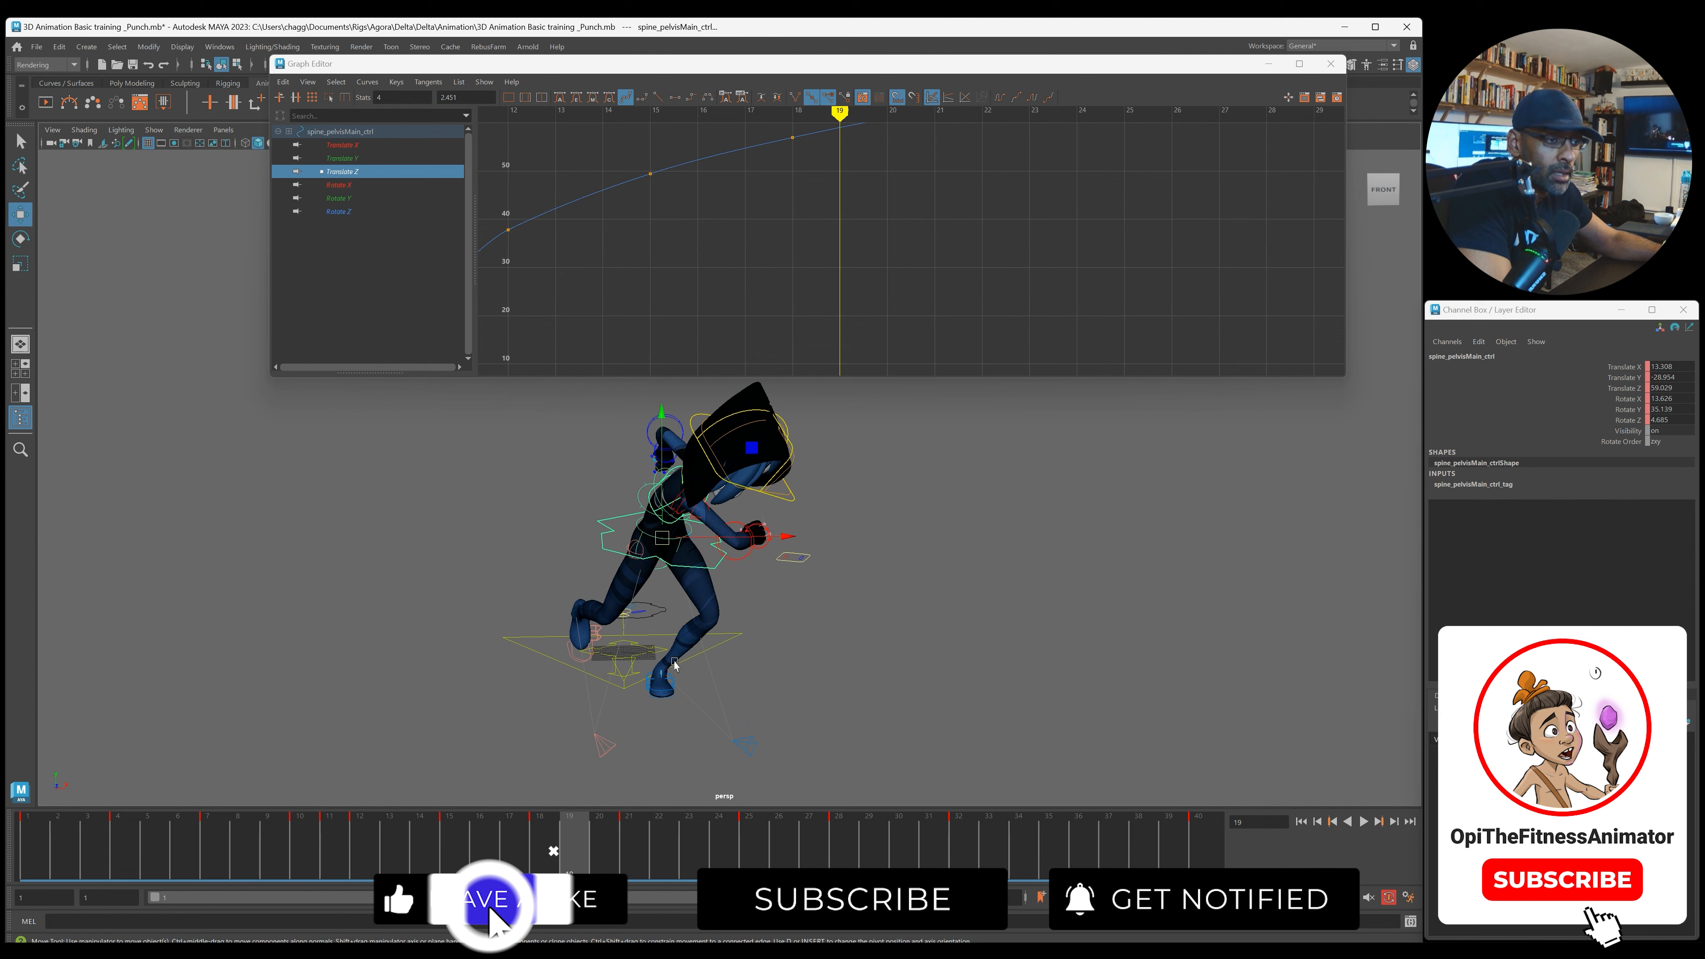
{"action": "left_click", "coordinate": [649, 697]}
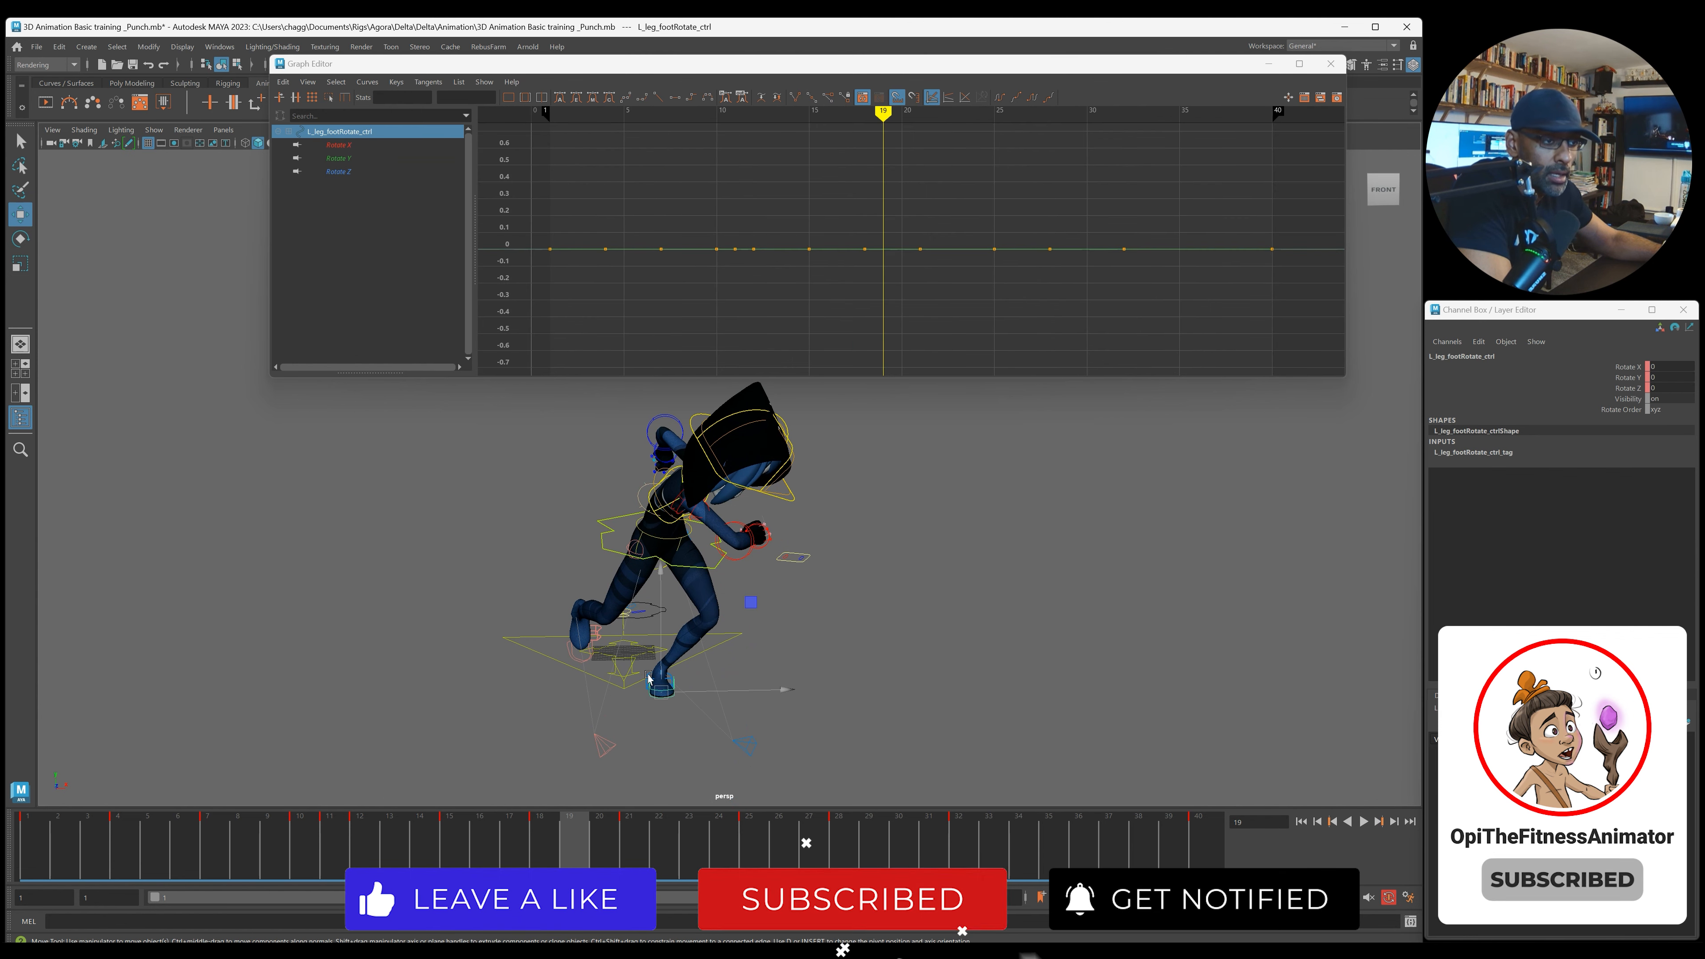
{"action": "left_click", "coordinate": [664, 691]}
{"action": "left_click", "coordinate": [443, 848]}
{"action": "mouse_move", "coordinate": [442, 847]}
{"action": "left_mouse_down"}
{"action": "mouse_move", "coordinate": [272, 849]}
{"action": "mouse_move", "coordinate": [449, 849]}
{"action": "left_mouse_up"}
{"action": "key", "text": "e"}
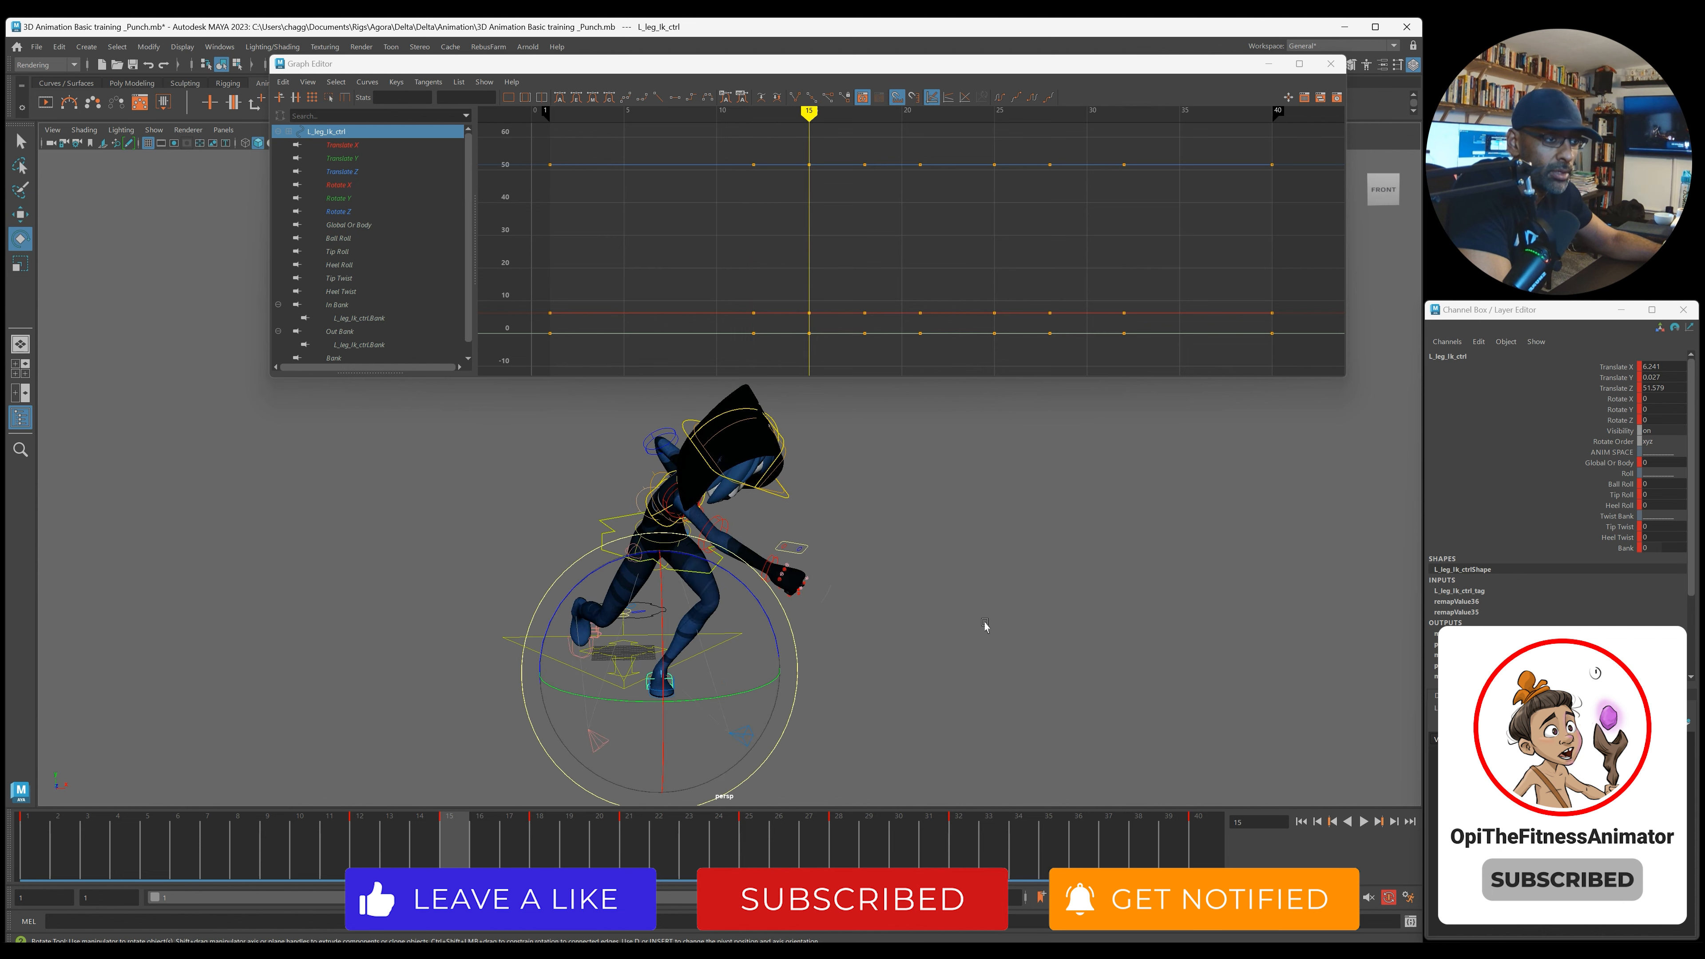
{"action": "left_click", "coordinate": [1585, 407]}
{"action": "left_click_drag", "start_coordinate": [696, 696], "coordinate": [716, 618]}
Step: Hold the left foot's turned pose by keying it at frames 18, 21 and 40
{"action": "mouse_move", "coordinate": [539, 866]}
{"action": "left_mouse_down"}
{"action": "mouse_move", "coordinate": [563, 869]}
{"action": "mouse_move", "coordinate": [541, 867]}
{"action": "left_mouse_up"}
{"action": "key", "text": "s"}
{"action": "key", "text": "alt+v"}
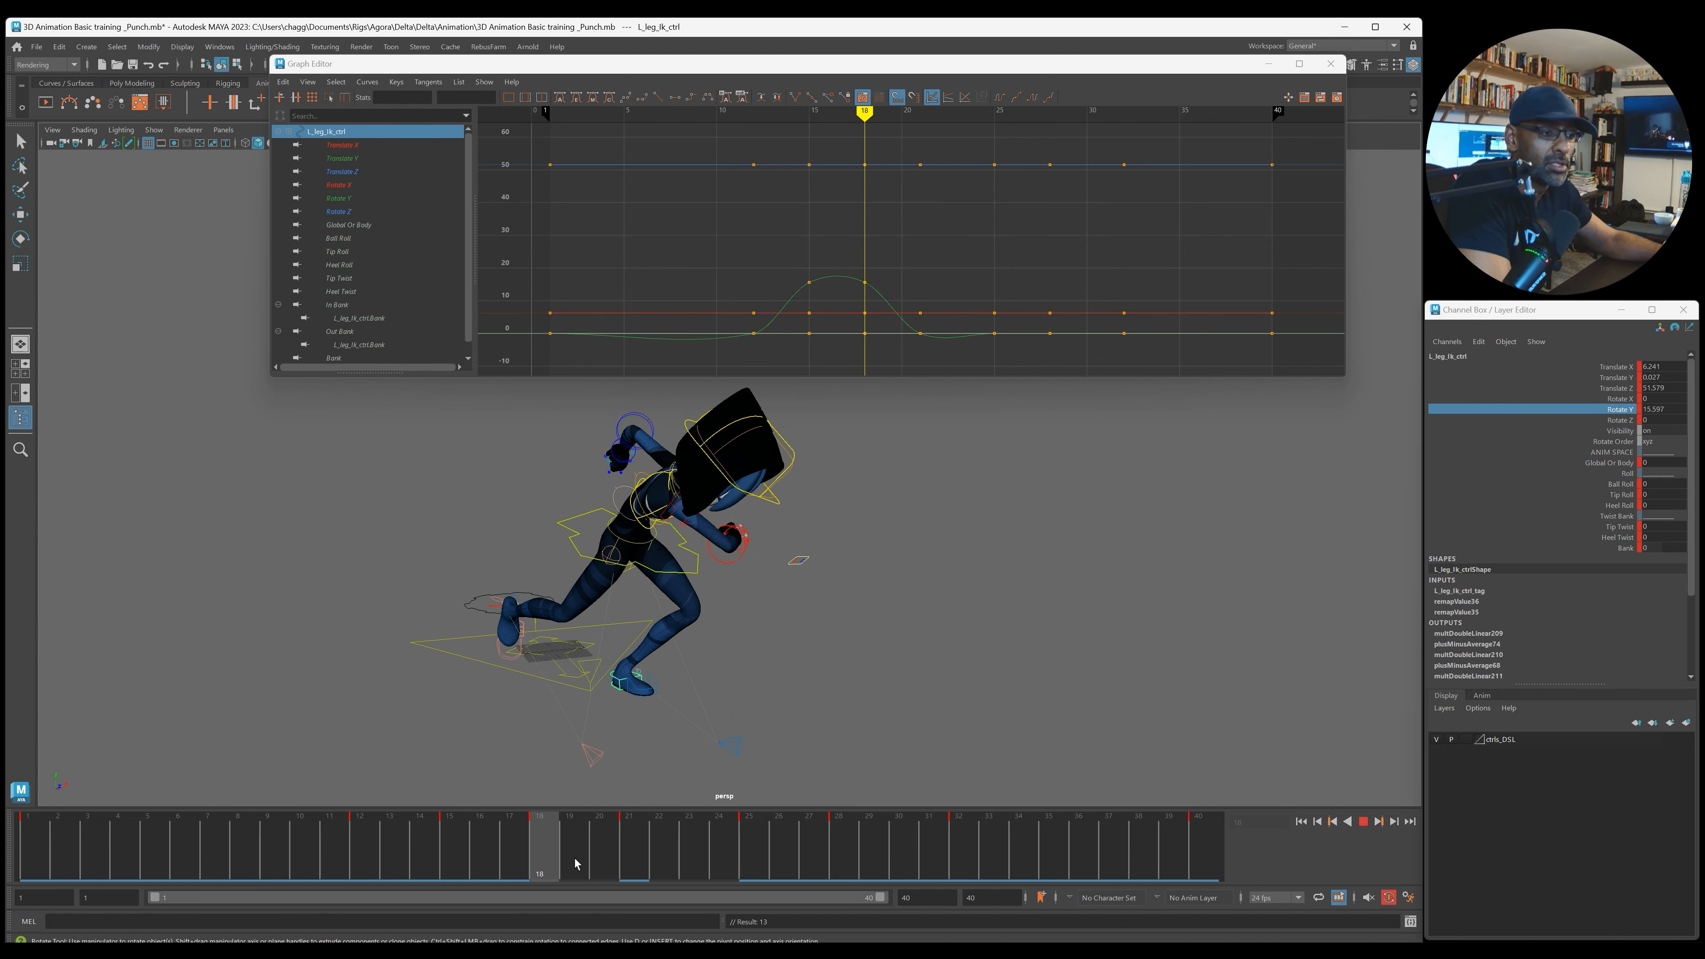
{"action": "middle_click_drag", "start_coordinate": [619, 865], "coordinate": [1328, 906]}
{"action": "key", "text": "s"}
{"action": "key", "text": "s"}
Step: Delete the left foot's keys from frames 24 to 34 and play back the held foot
{"action": "left_click_drag", "start_coordinate": [731, 863], "coordinate": [1015, 851], "text": "shift"}
{"action": "right_click", "coordinate": [1015, 851]}
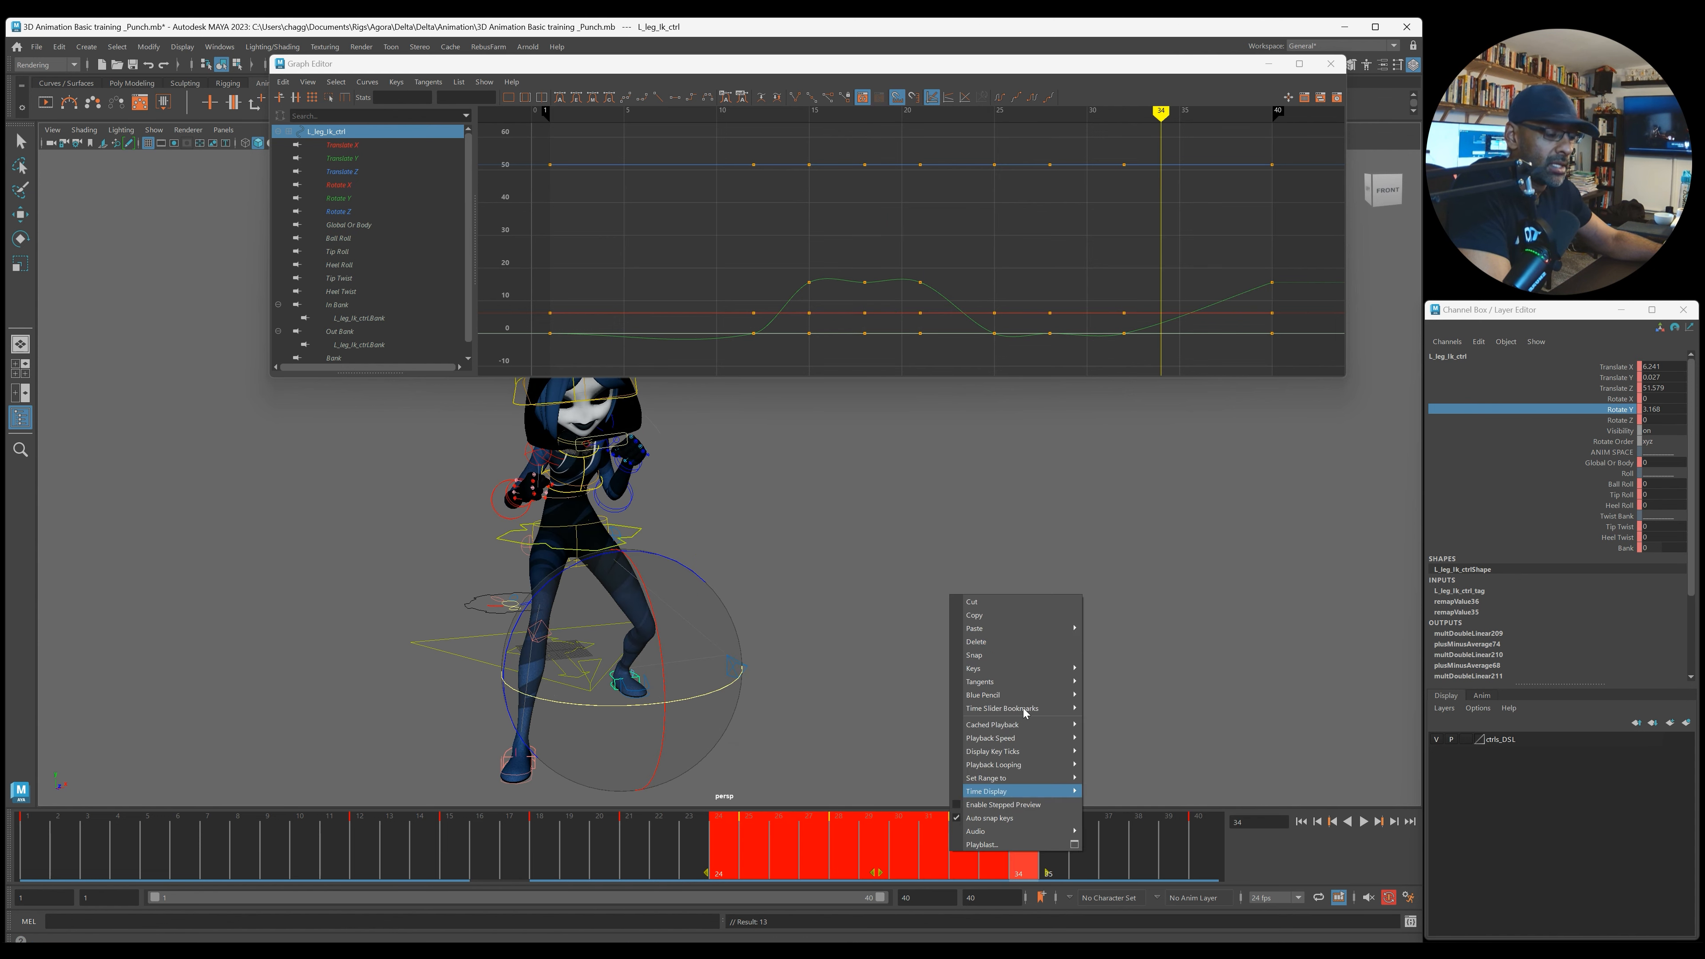
{"action": "left_click", "coordinate": [975, 642]}
{"action": "key", "text": "alt+v"}
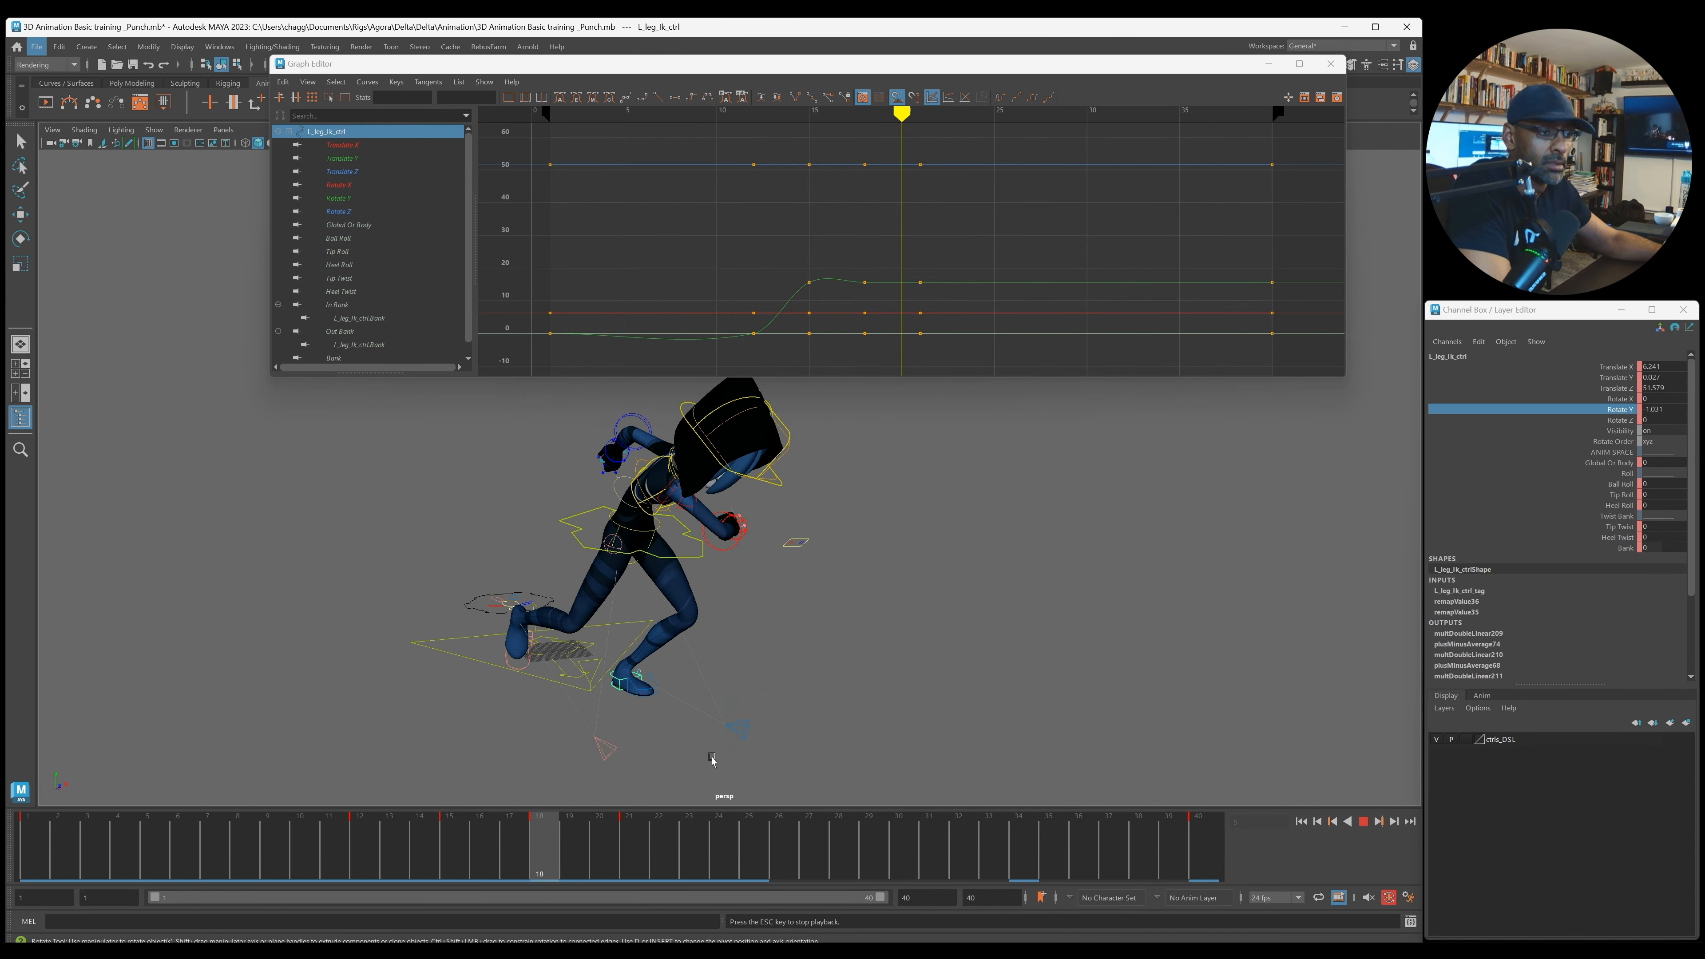
{"action": "key", "text": "alt+v"}
{"action": "key", "text": "alt+v"}
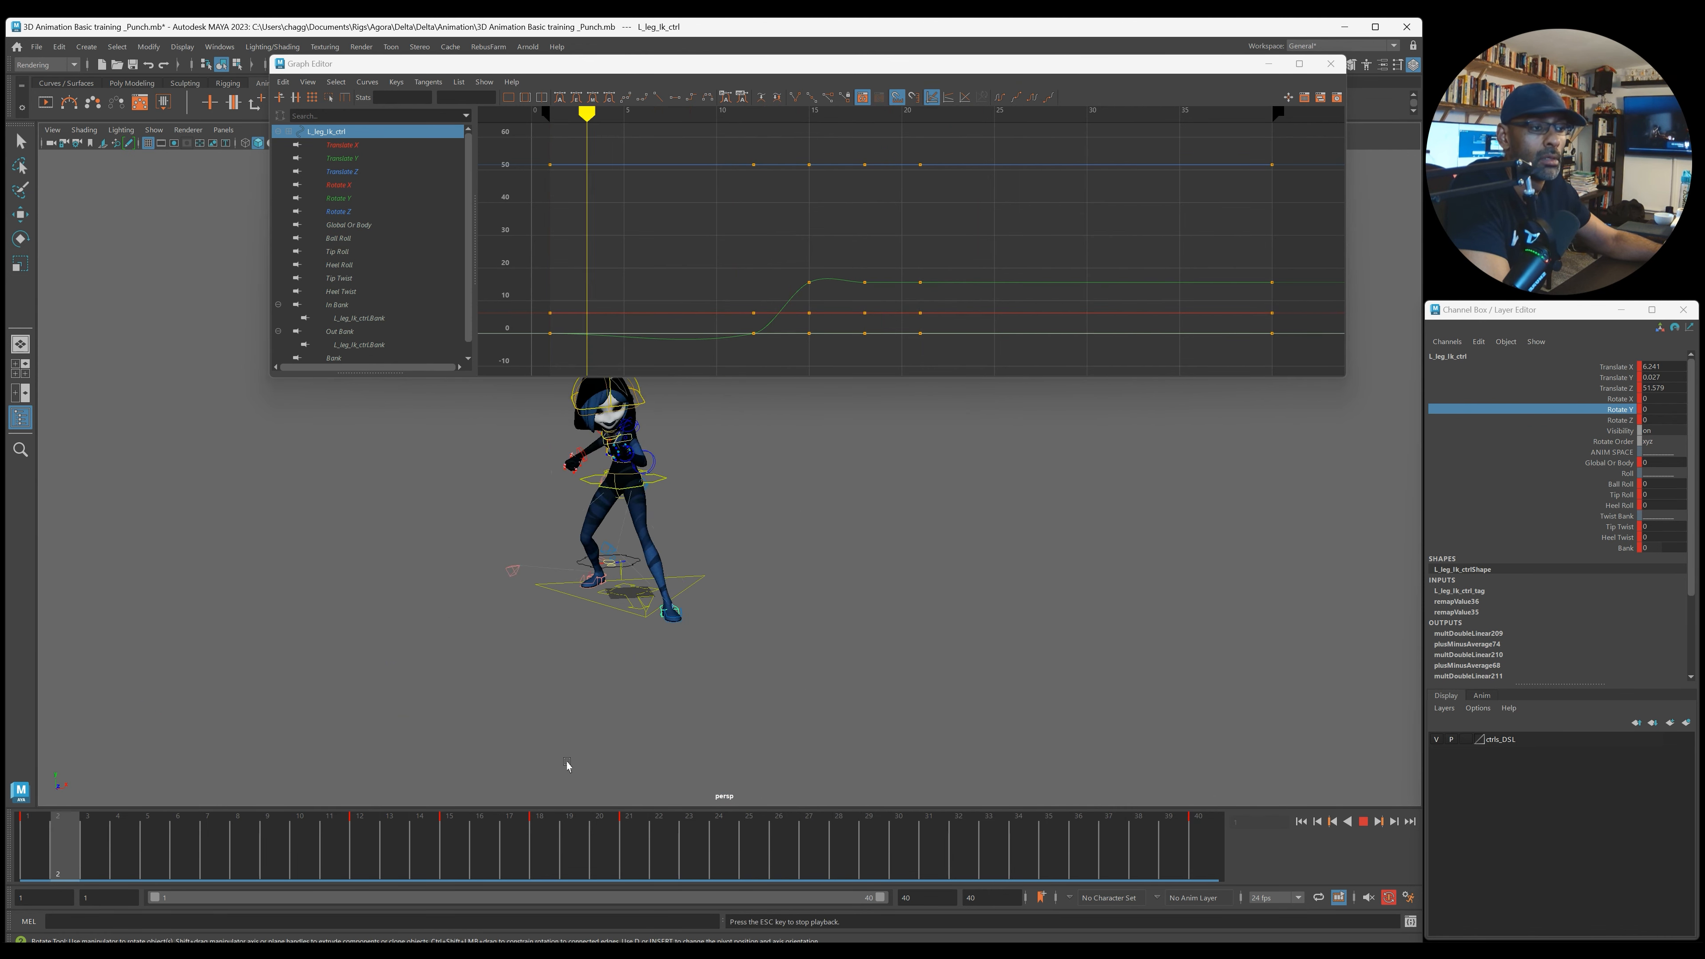
Step: Flatten the tangents of all the left foot's keys across the whole timeline and play back the result
{"action": "left_click", "coordinate": [31, 849]}
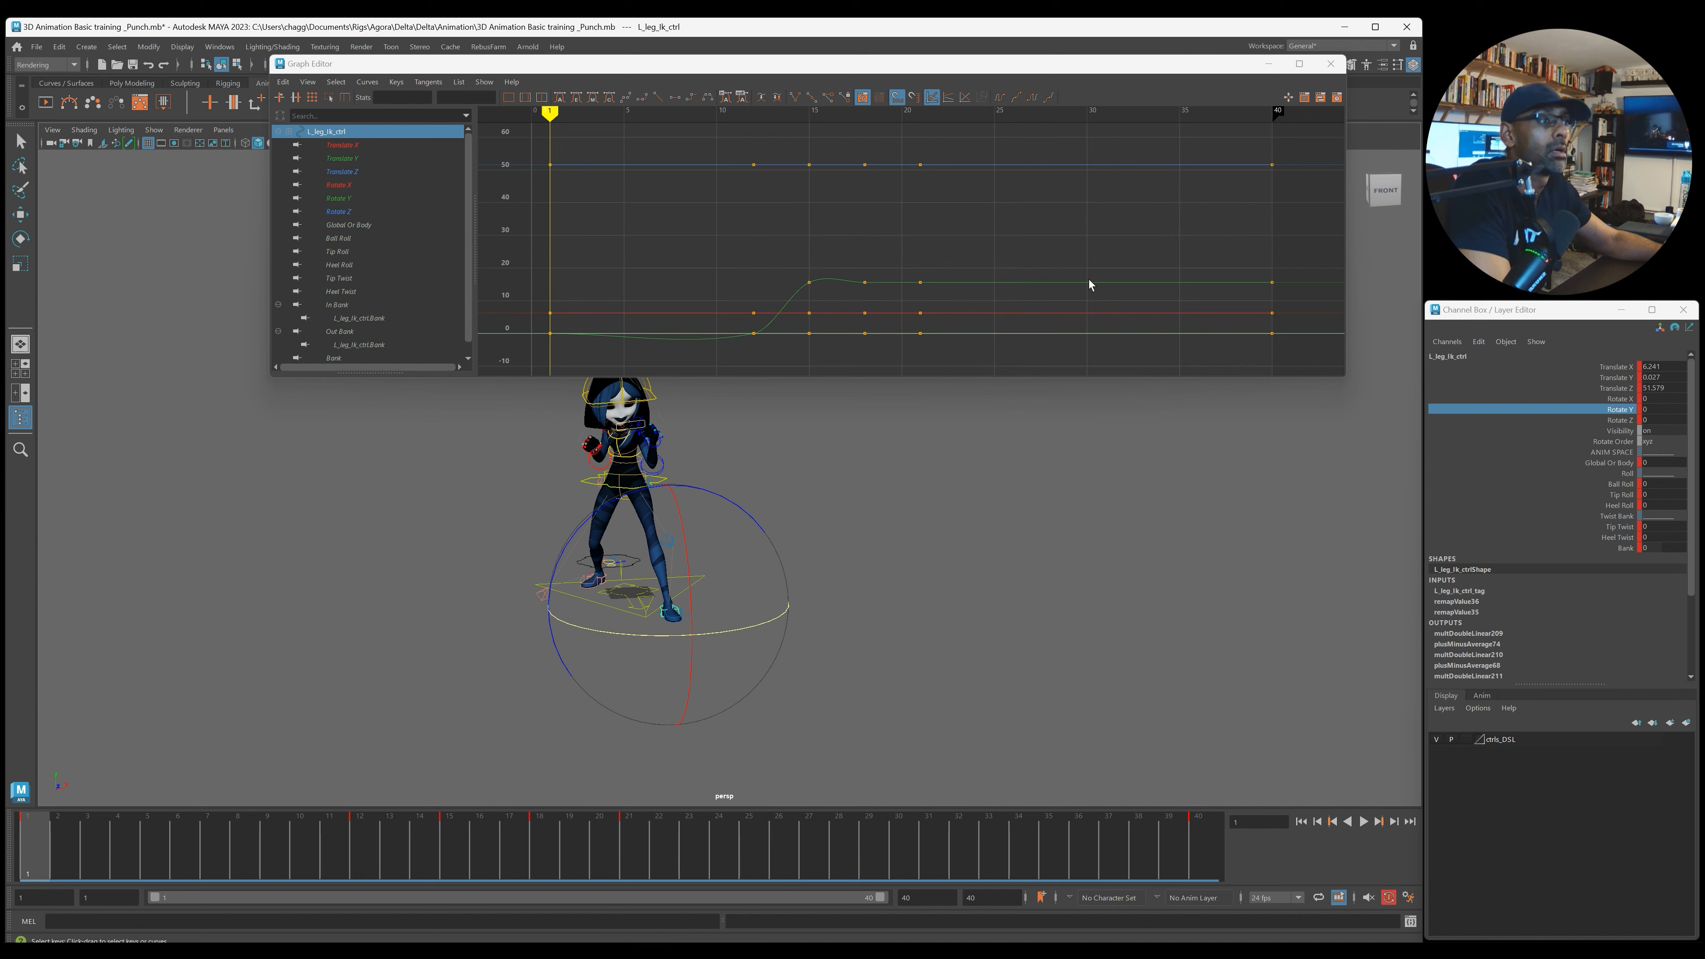
{"action": "right_click_drag", "start_coordinate": [711, 219], "coordinate": [635, 189], "text": "alt"}
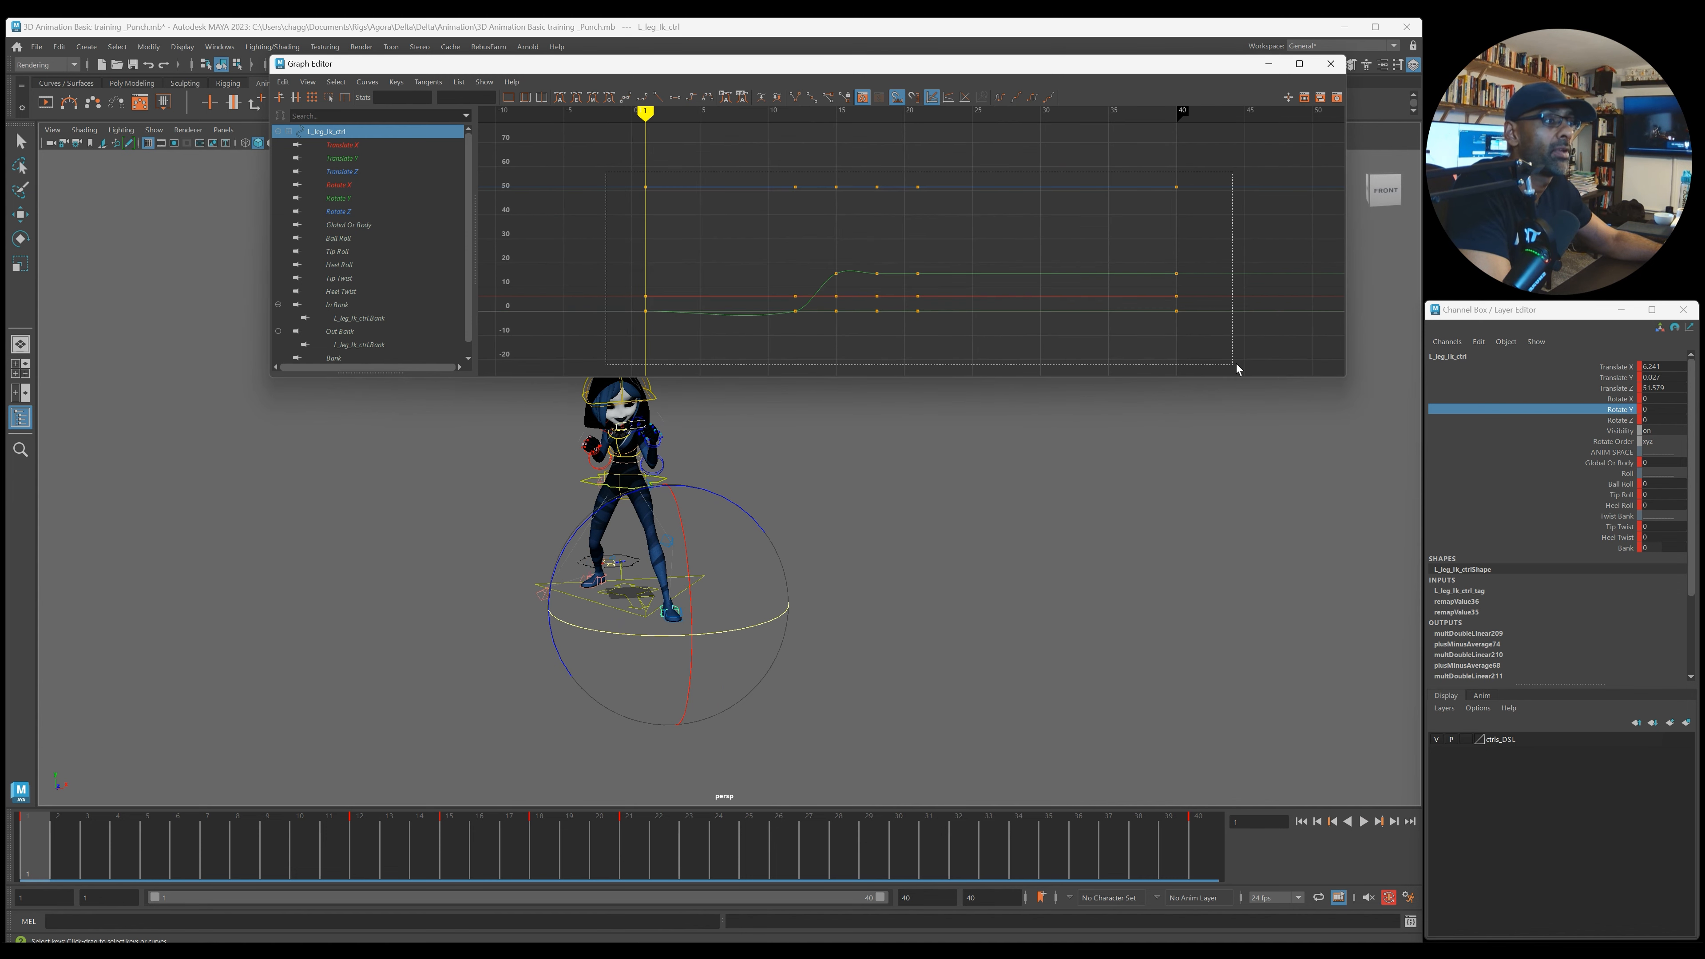
{"action": "left_click_drag", "start_coordinate": [1238, 368], "coordinate": [1239, 369]}
{"action": "key", "text": "alt+v"}
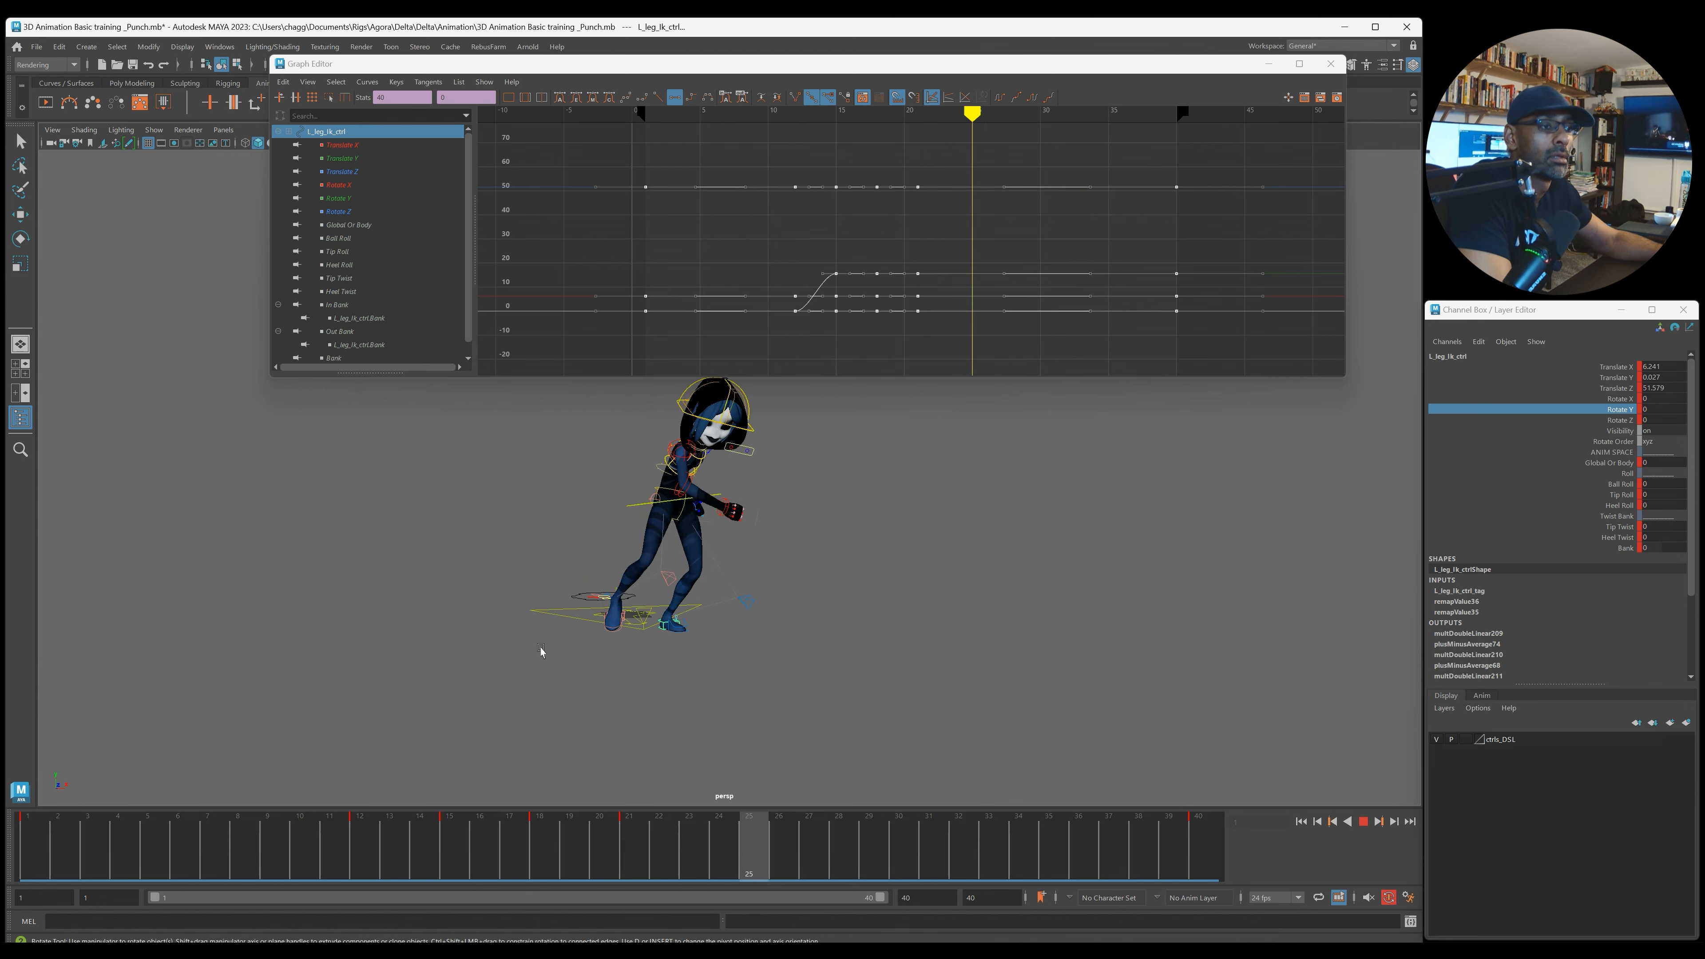
{"action": "key", "text": "Escape"}
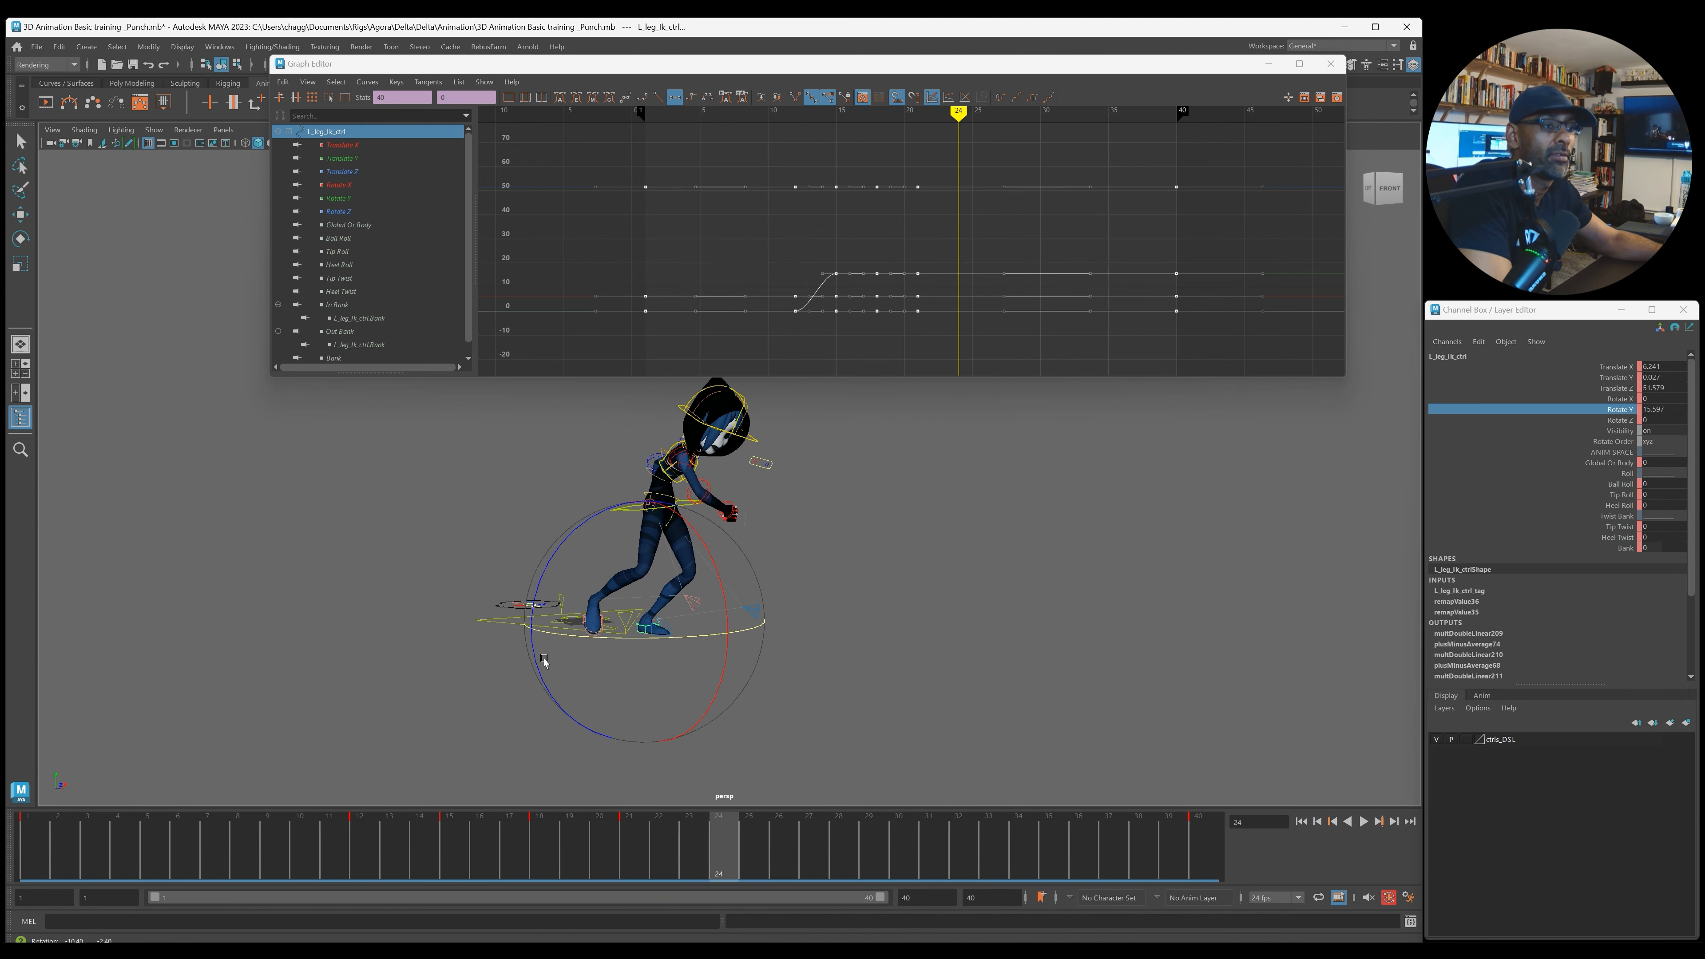
Step: Enlarge the Graph Editor and raise the pelvis control's Translate Y key at frame 25 slightly, to about -15.6
{"action": "left_click_drag", "start_coordinate": [730, 581], "coordinate": [765, 615], "text": "alt"}
{"action": "scroll", "coordinate": [769, 587], "scroll_direction": "up", "scroll_amount": 3}
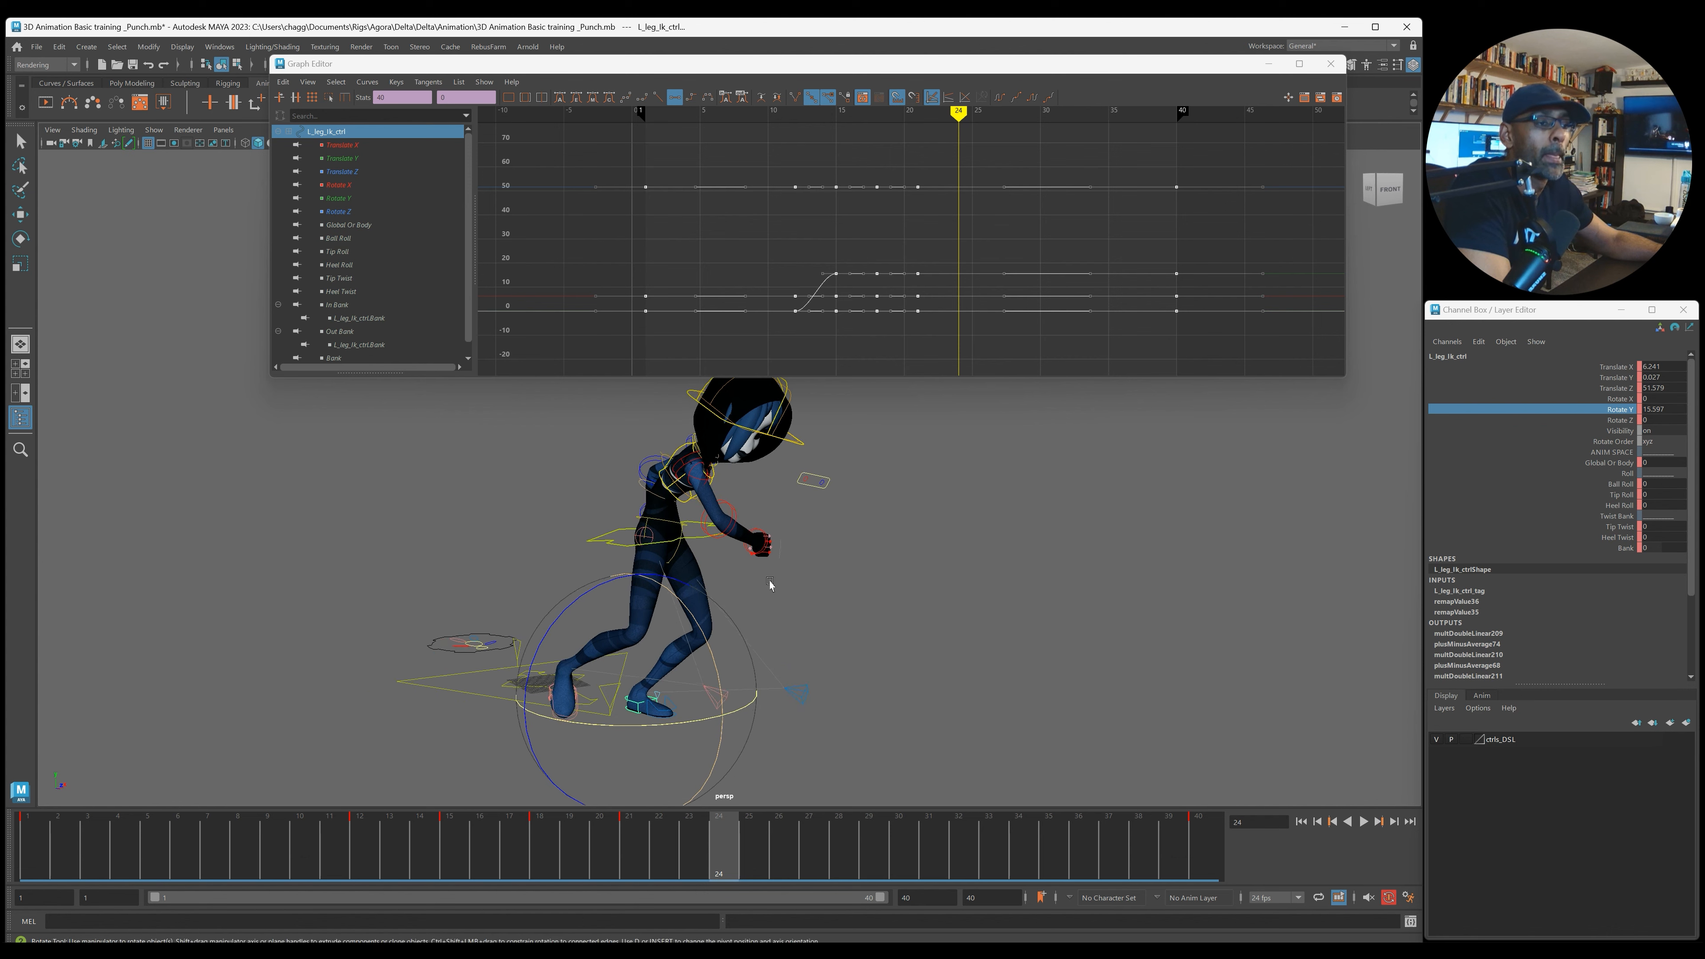
{"action": "left_click", "coordinate": [574, 547]}
{"action": "left_click_drag", "start_coordinate": [574, 547], "coordinate": [743, 282], "text": "alt"}
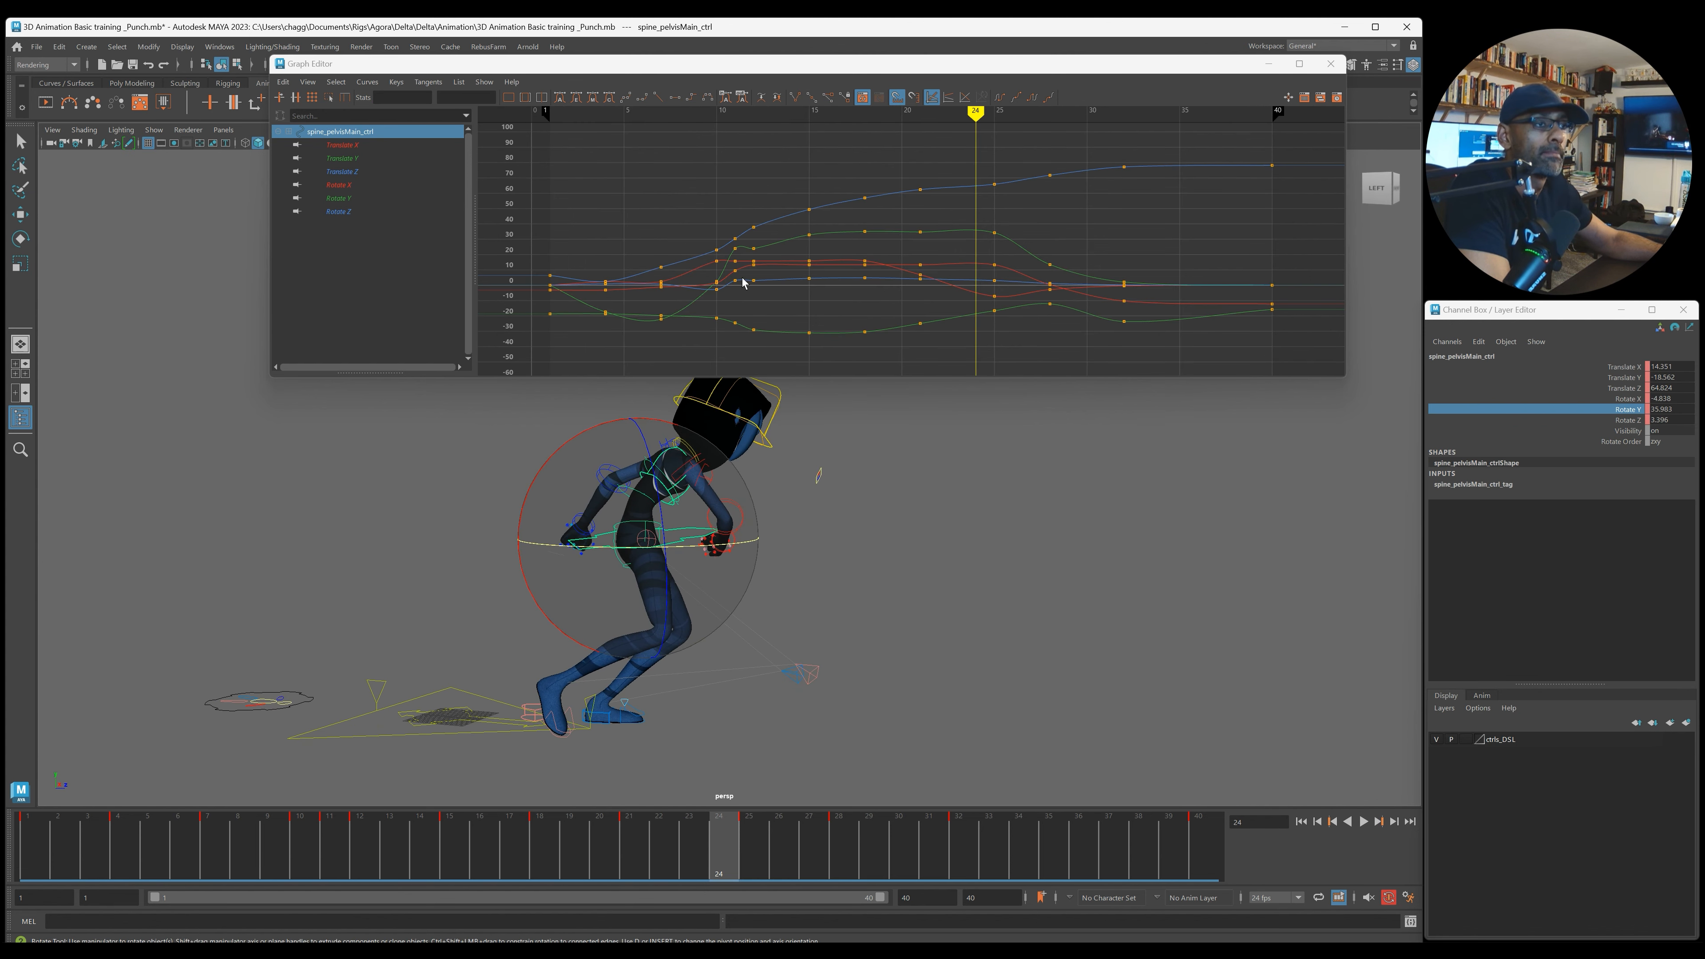
{"action": "left_click", "coordinate": [391, 159]}
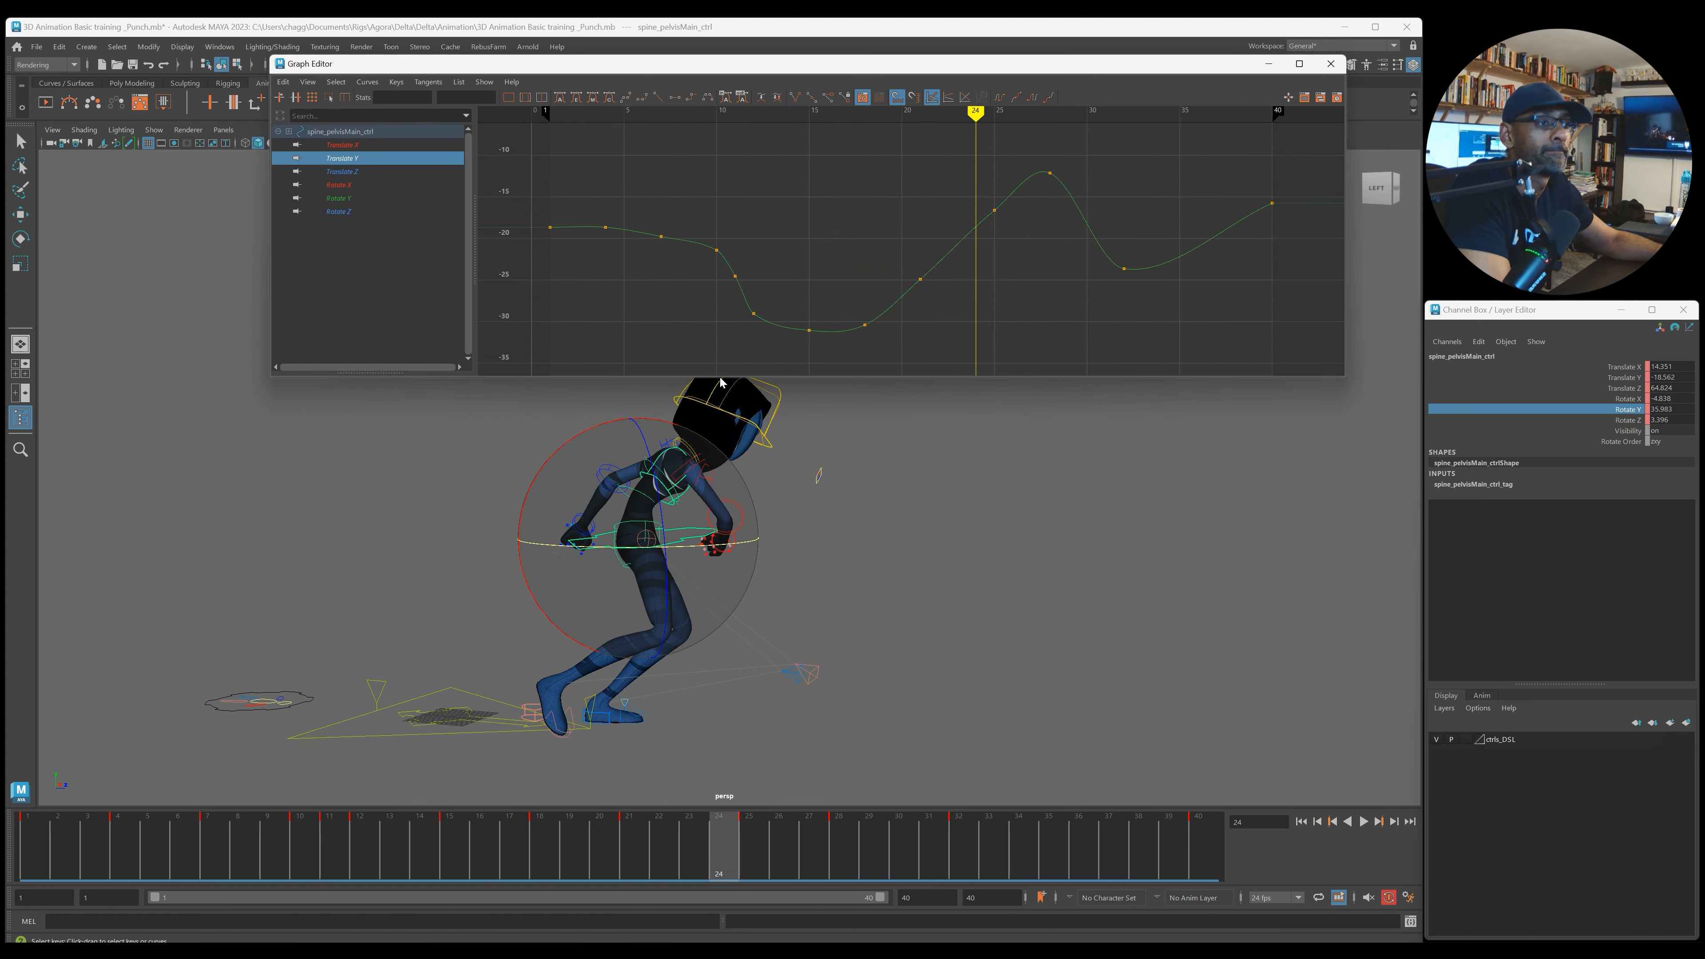
{"action": "left_click_drag", "start_coordinate": [707, 380], "coordinate": [705, 435]}
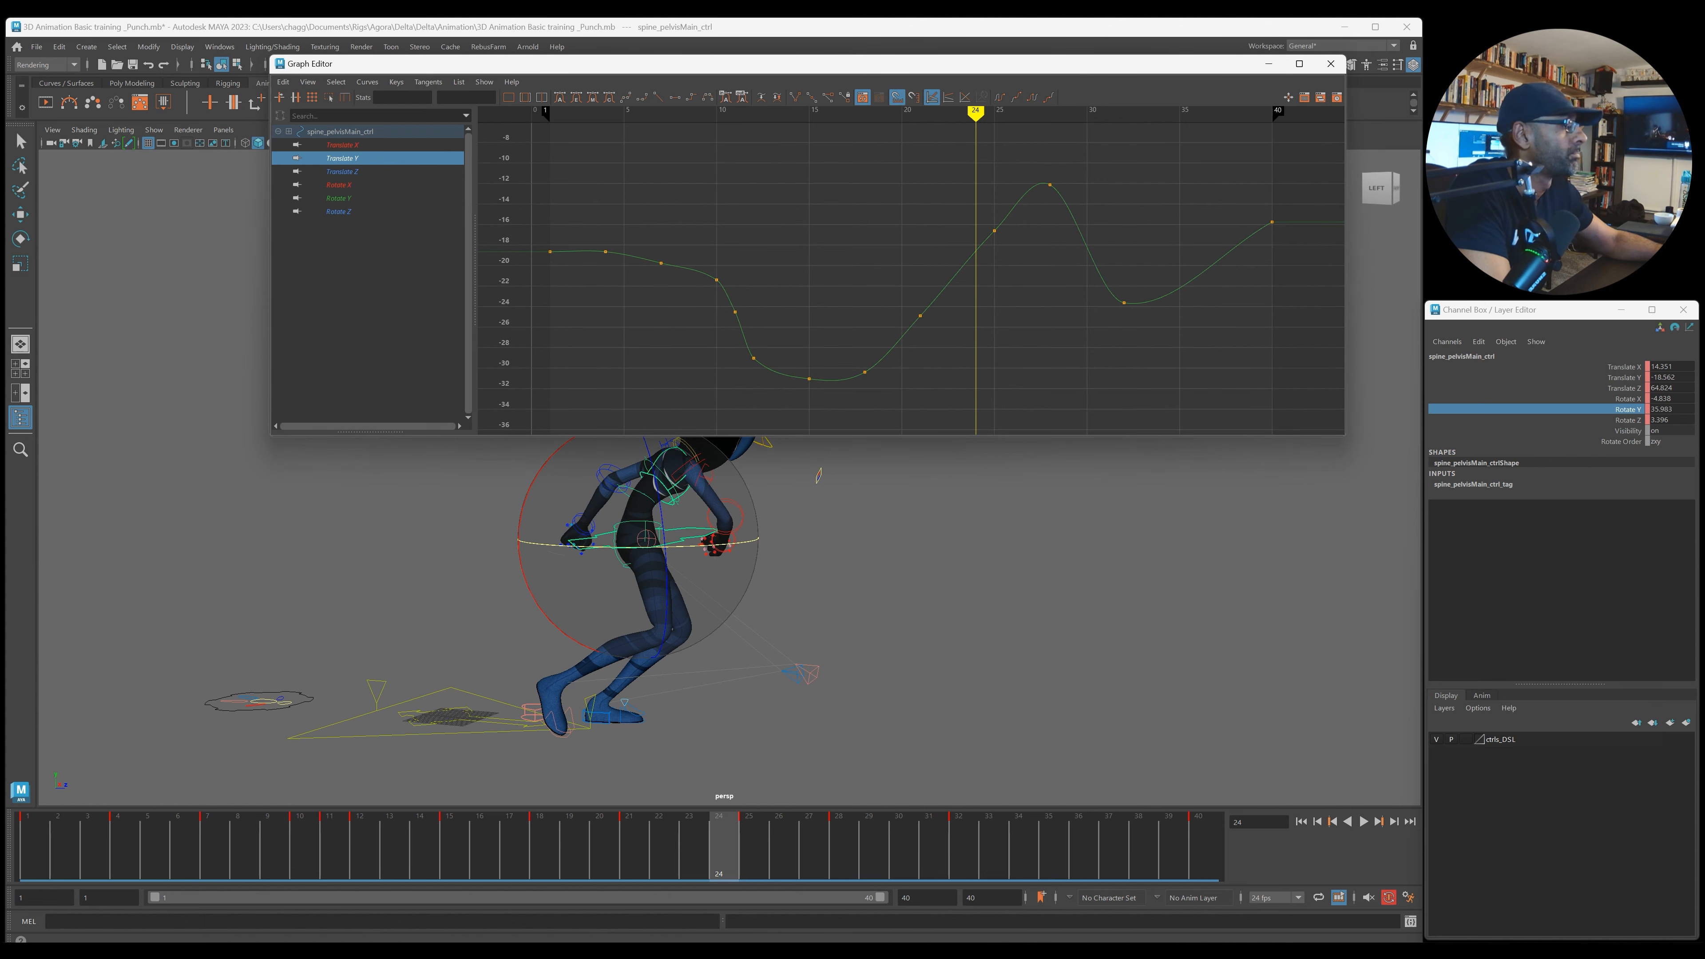
{"action": "scroll", "coordinate": [845, 276], "scroll_direction": "down", "scroll_amount": 2}
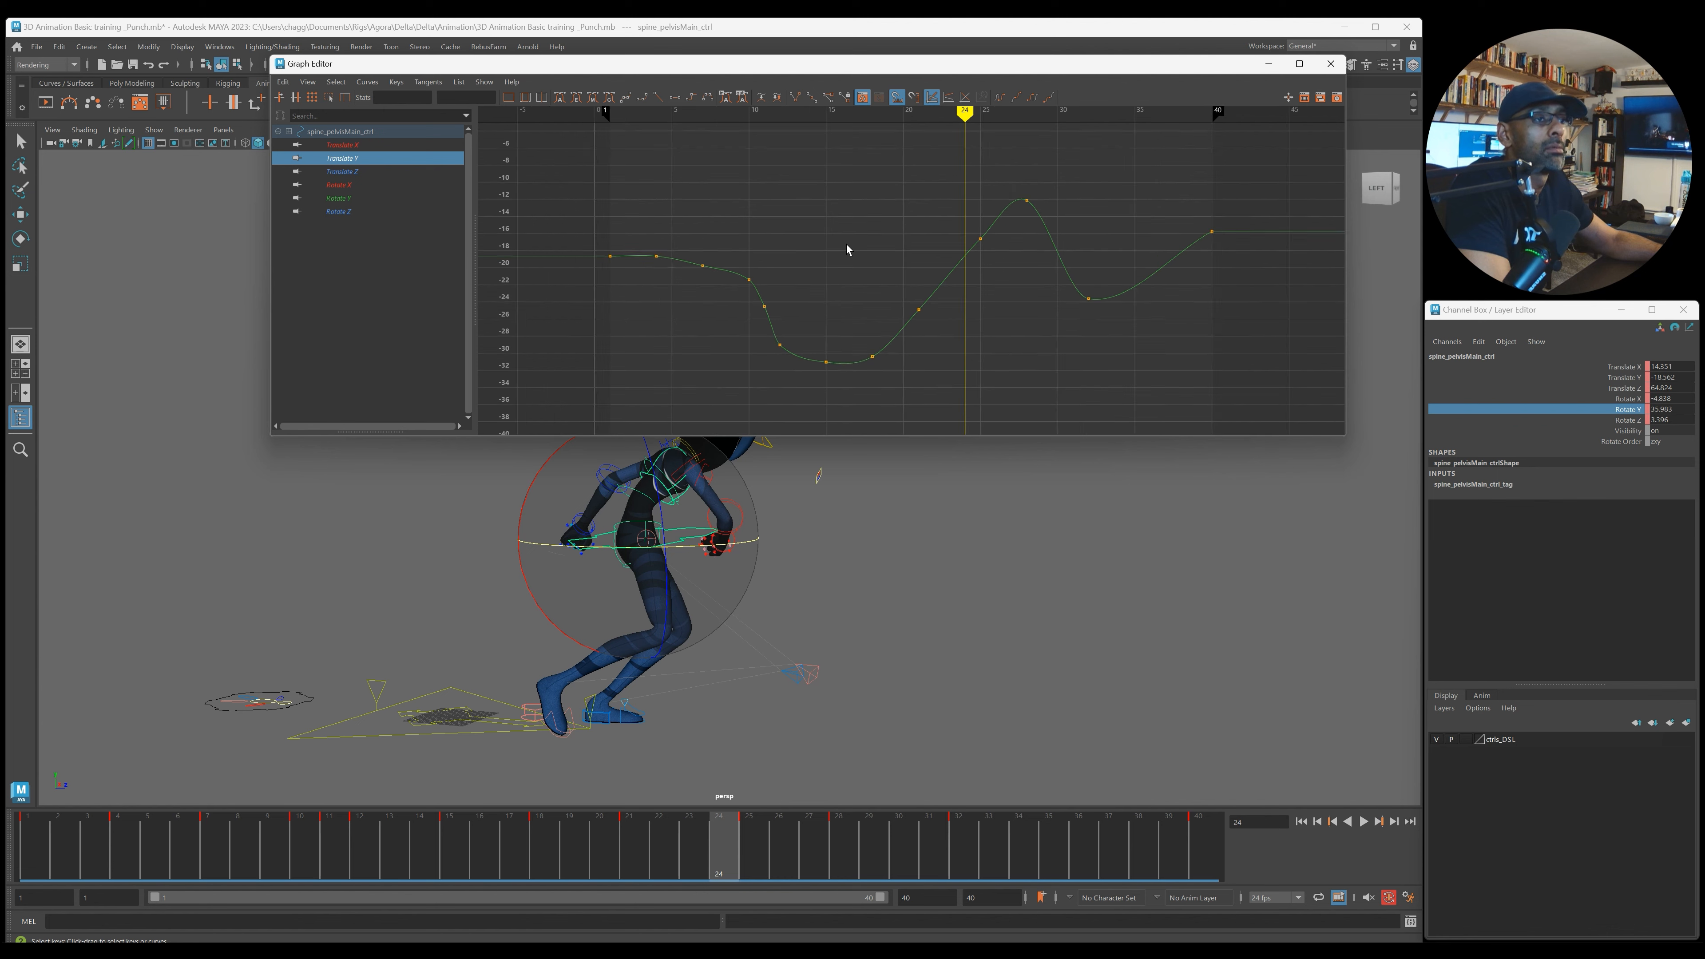
{"action": "left_click_drag", "start_coordinate": [989, 247], "coordinate": [992, 250]}
{"action": "middle_click_drag", "start_coordinate": [992, 251], "coordinate": [993, 242]}
Step: Switch to the Animation menu set and create an editable motion trail for the pelvis control
{"action": "left_click_drag", "start_coordinate": [387, 70], "coordinate": [391, 82]}
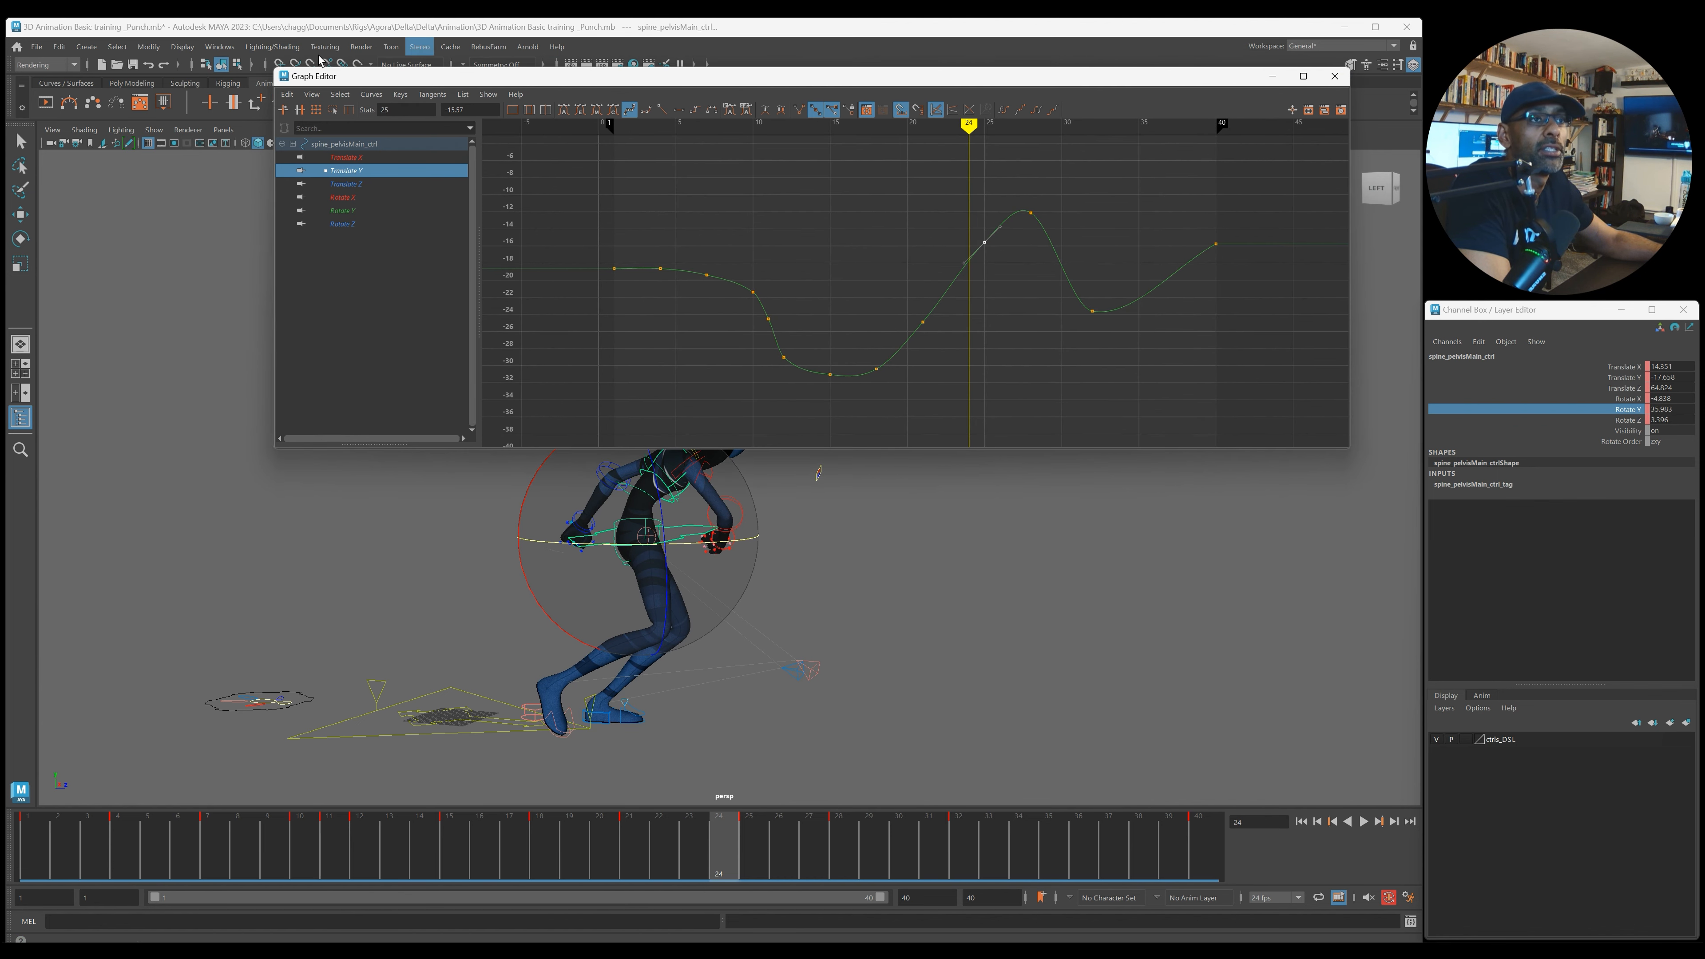
{"action": "left_click", "coordinate": [57, 66]}
{"action": "left_click", "coordinate": [41, 107]}
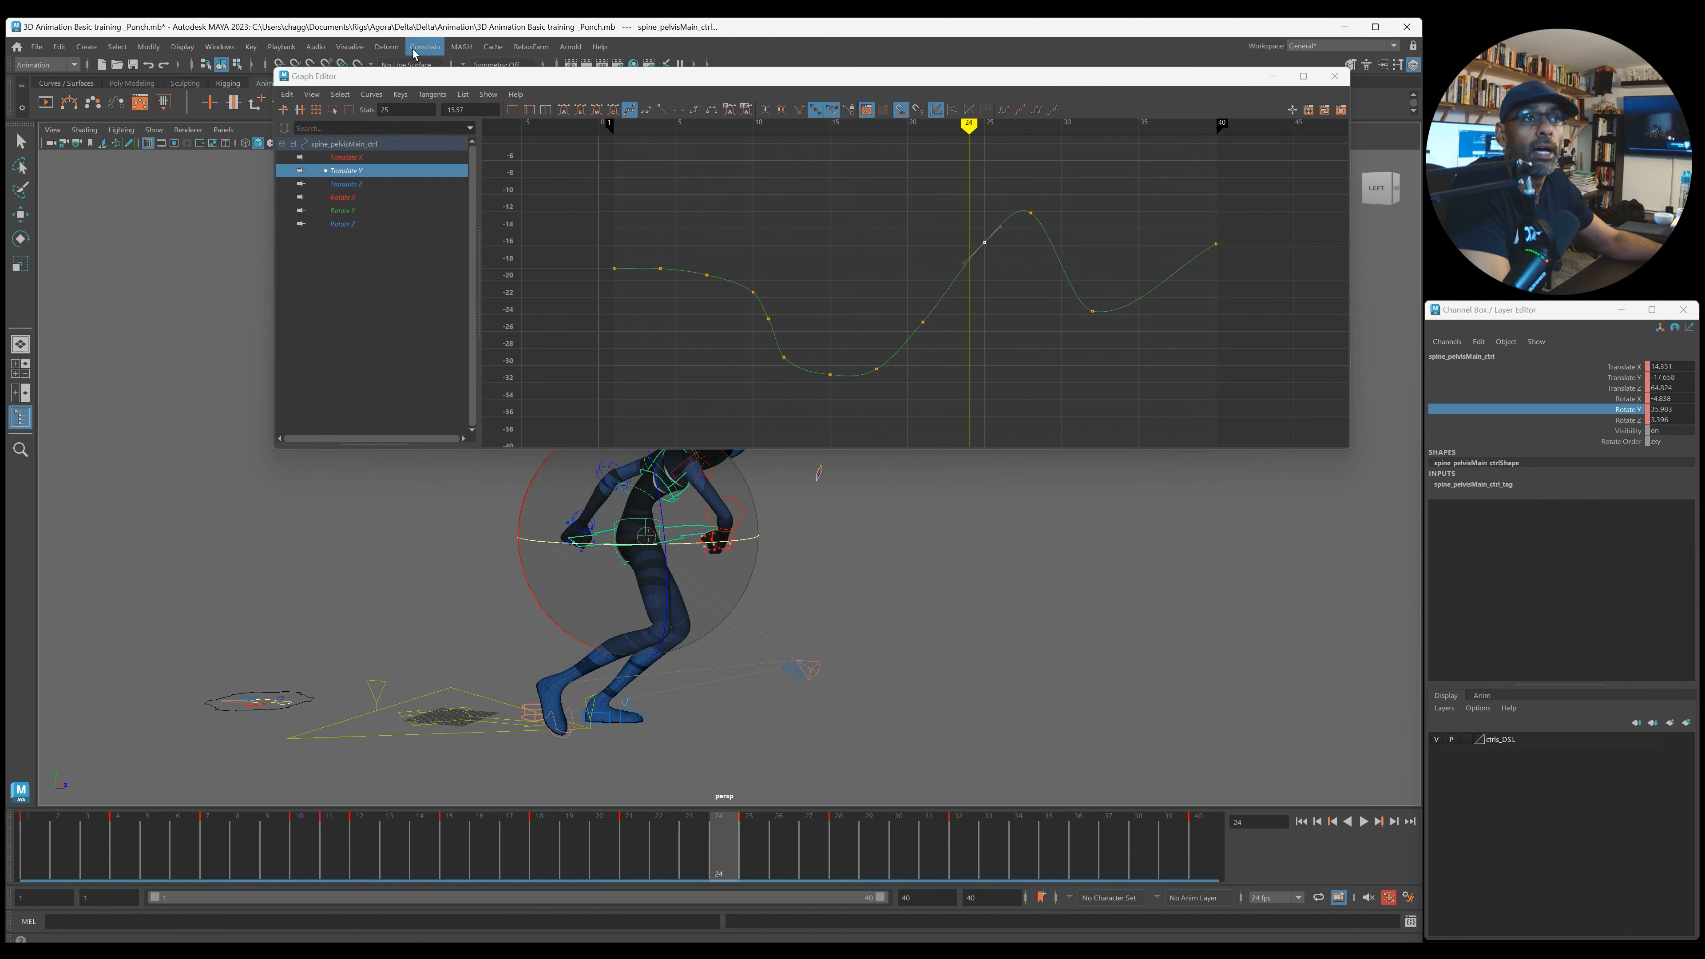
{"action": "left_click", "coordinate": [359, 49]}
{"action": "left_click", "coordinate": [376, 84]}
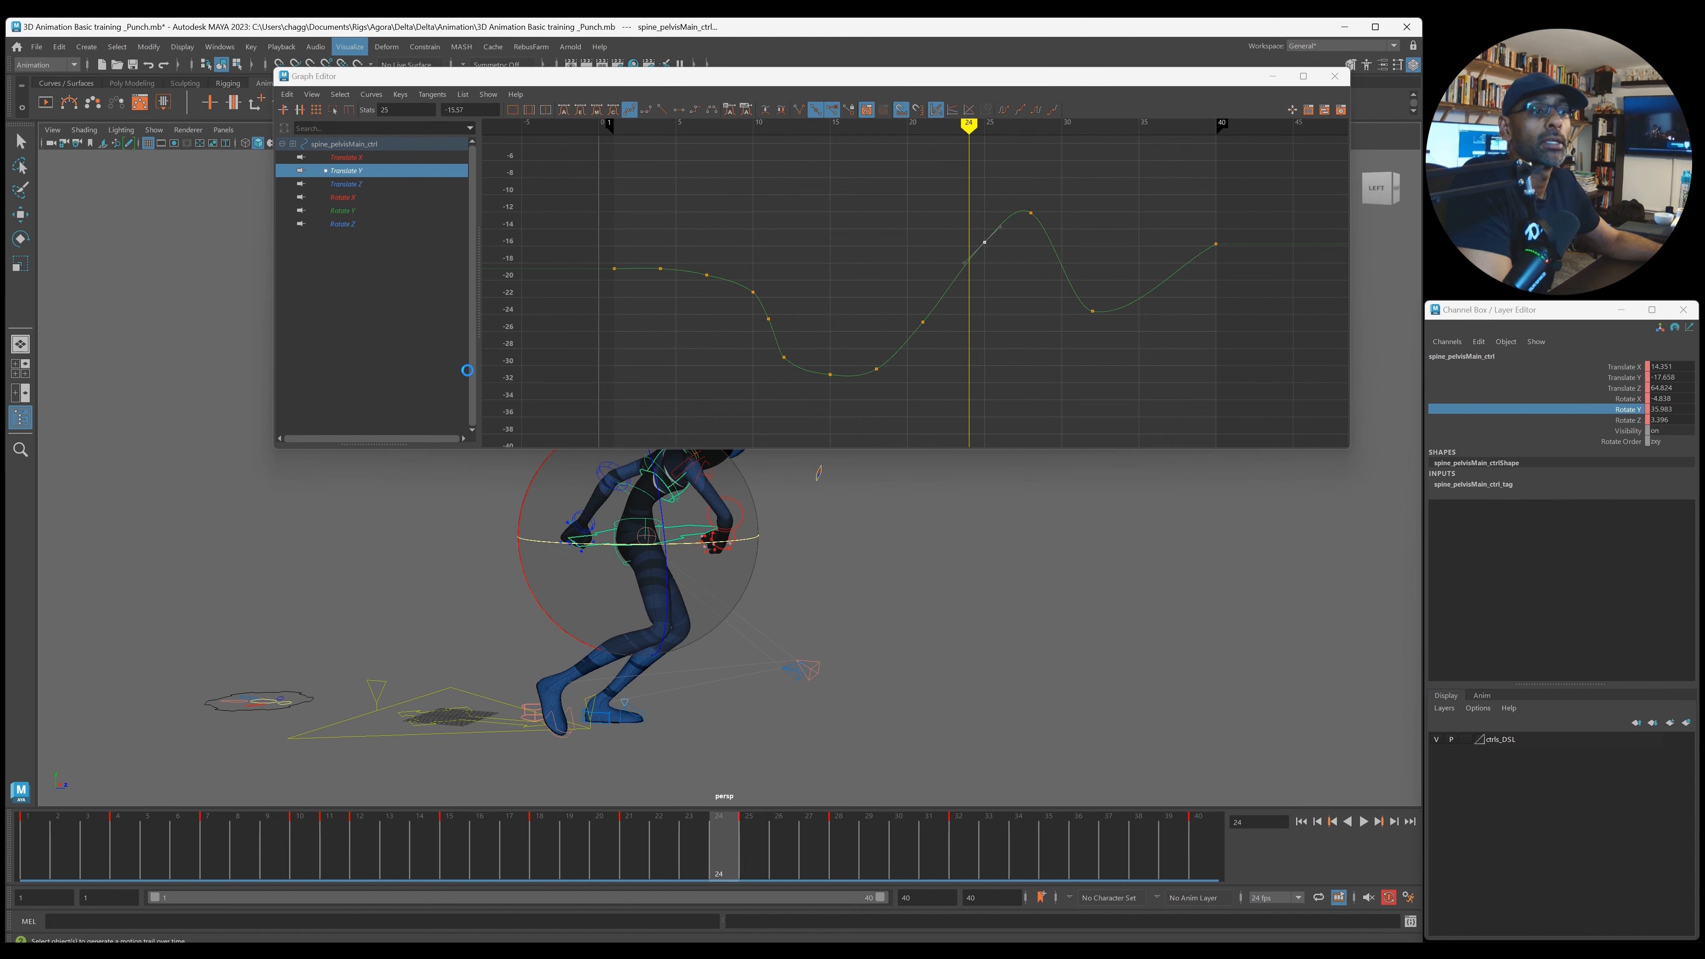
{"action": "left_click", "coordinate": [155, 131]}
{"action": "left_click", "coordinate": [165, 137]}
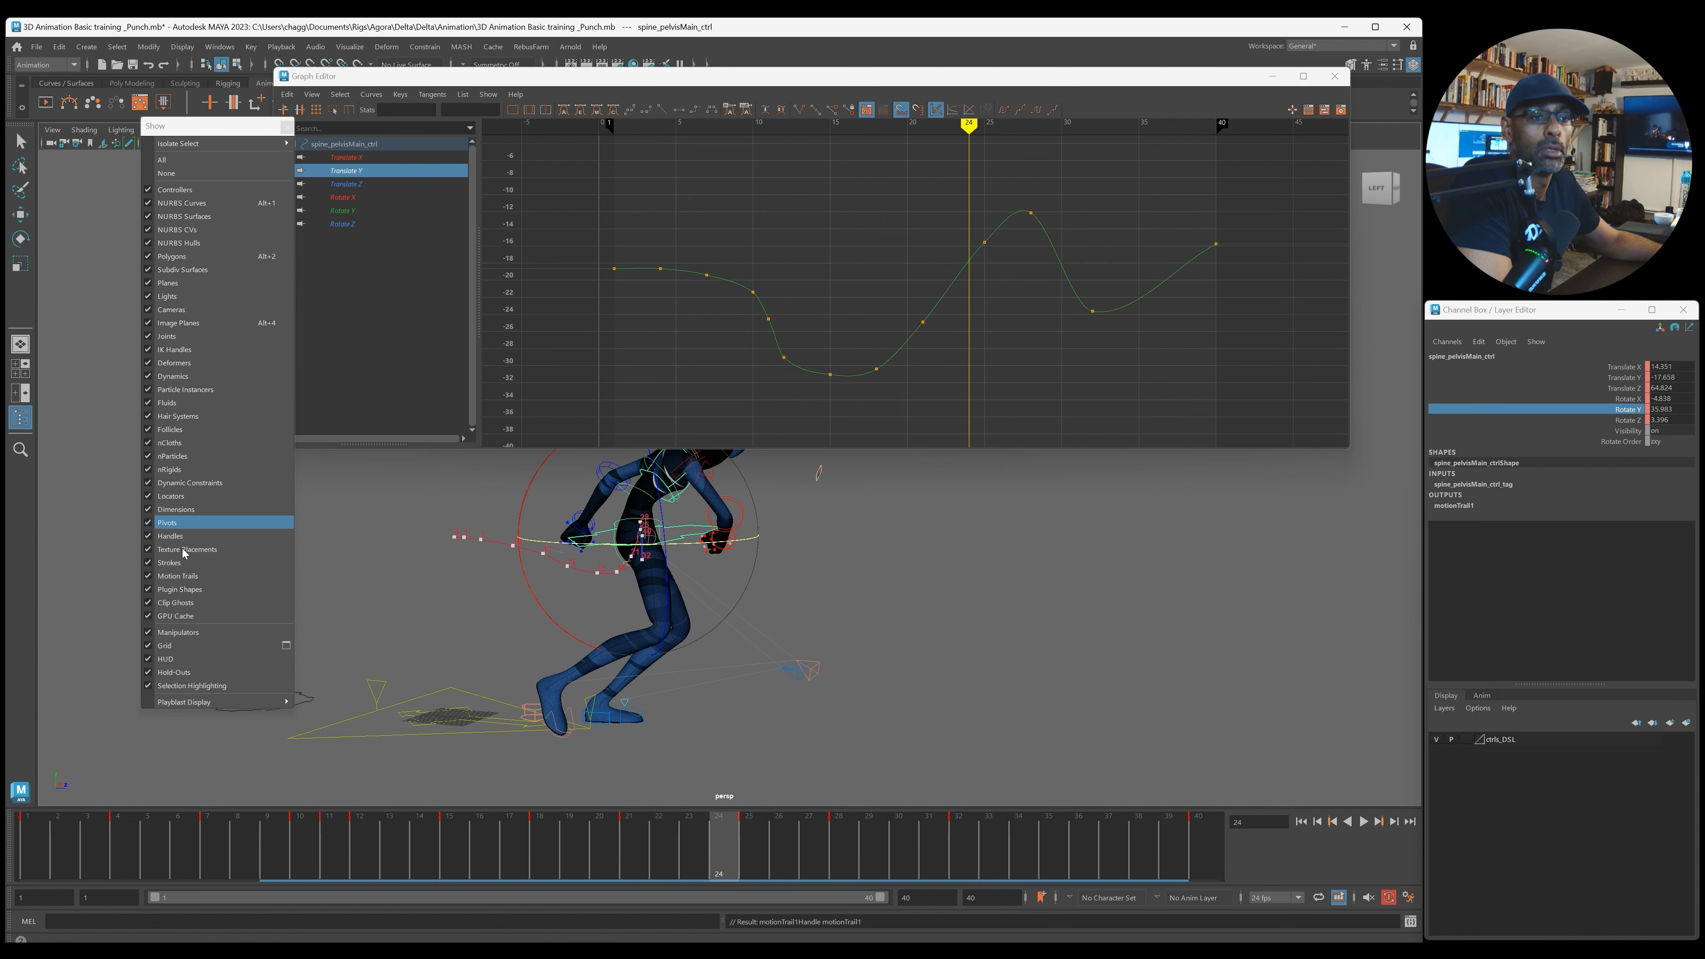
{"action": "left_click", "coordinate": [287, 127]}
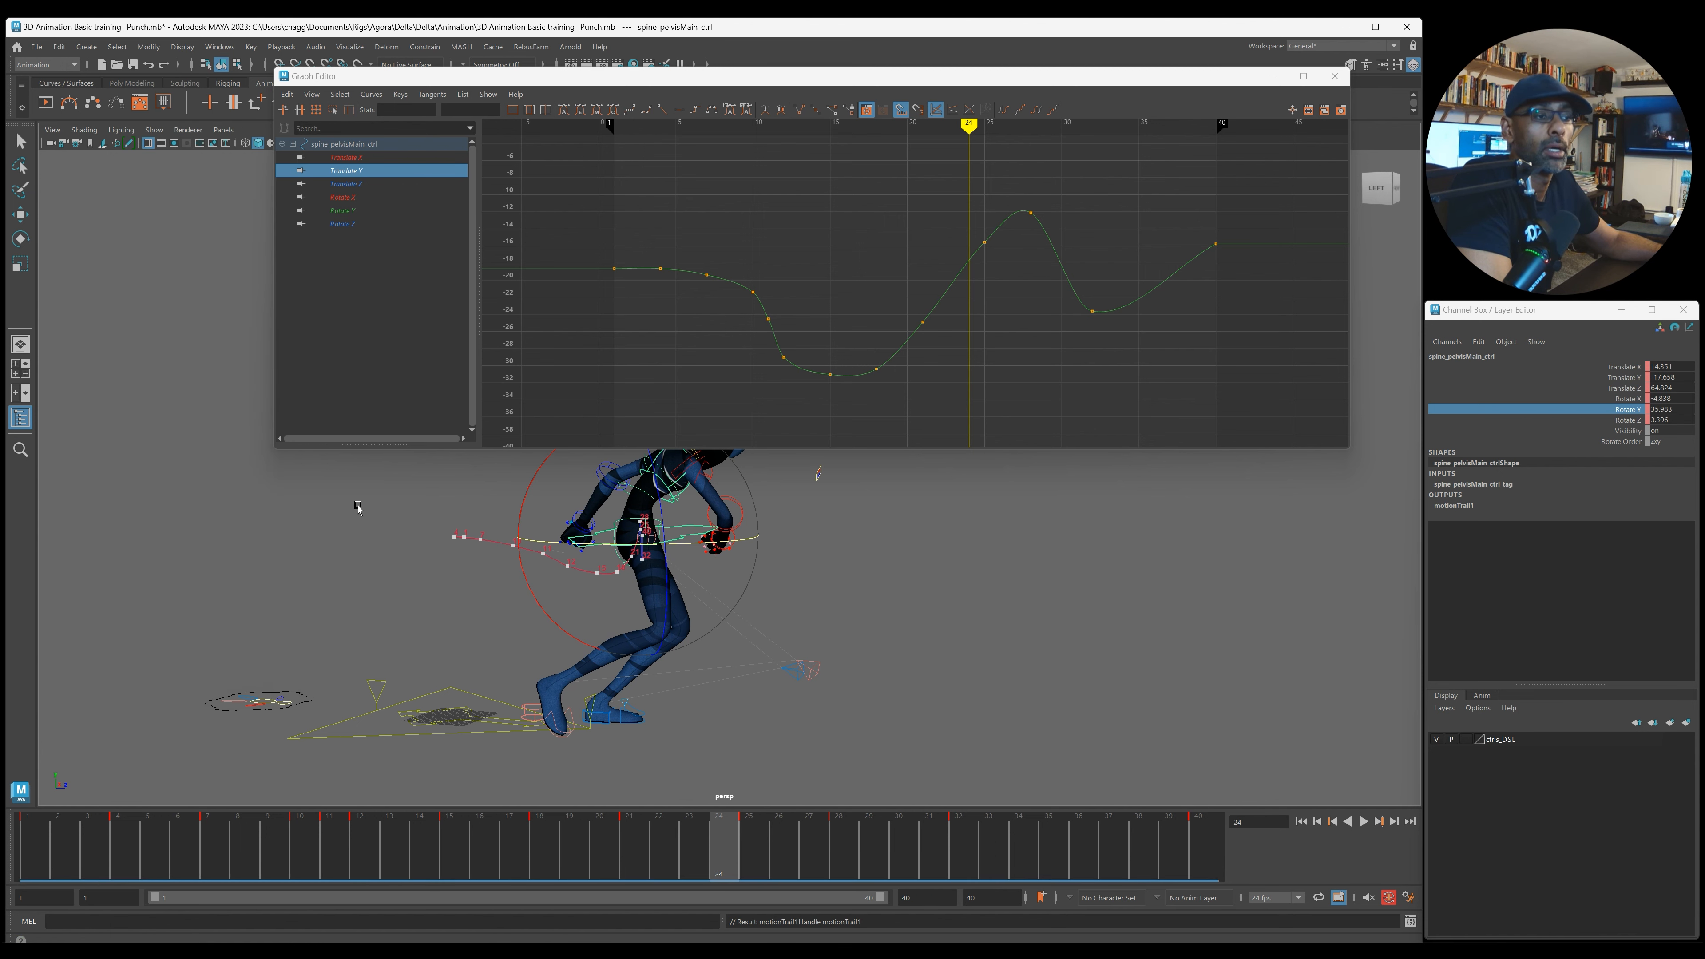
Step: Play back the punch in the side view and examine the pelvis motion trail up to frame 36
{"action": "key", "text": "space"}
{"action": "key", "text": "space"}
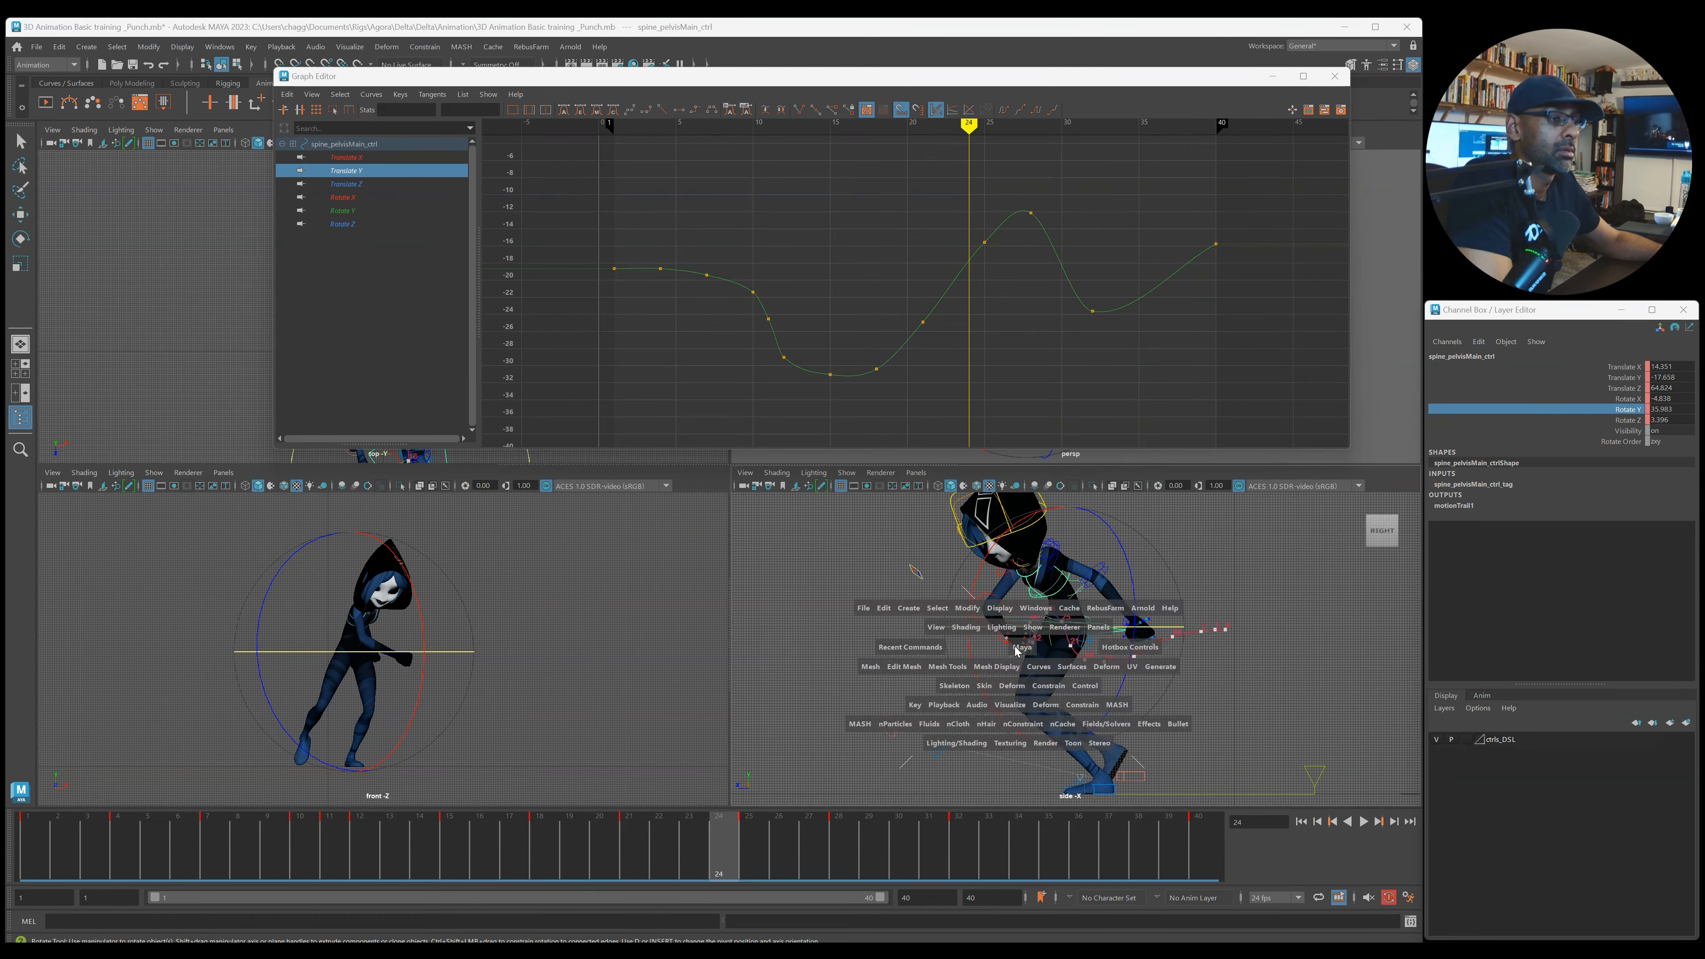
{"action": "middle_click_drag", "start_coordinate": [483, 568], "coordinate": [586, 780], "text": "alt"}
{"action": "middle_click_drag", "start_coordinate": [657, 694], "coordinate": [622, 645], "text": "alt"}
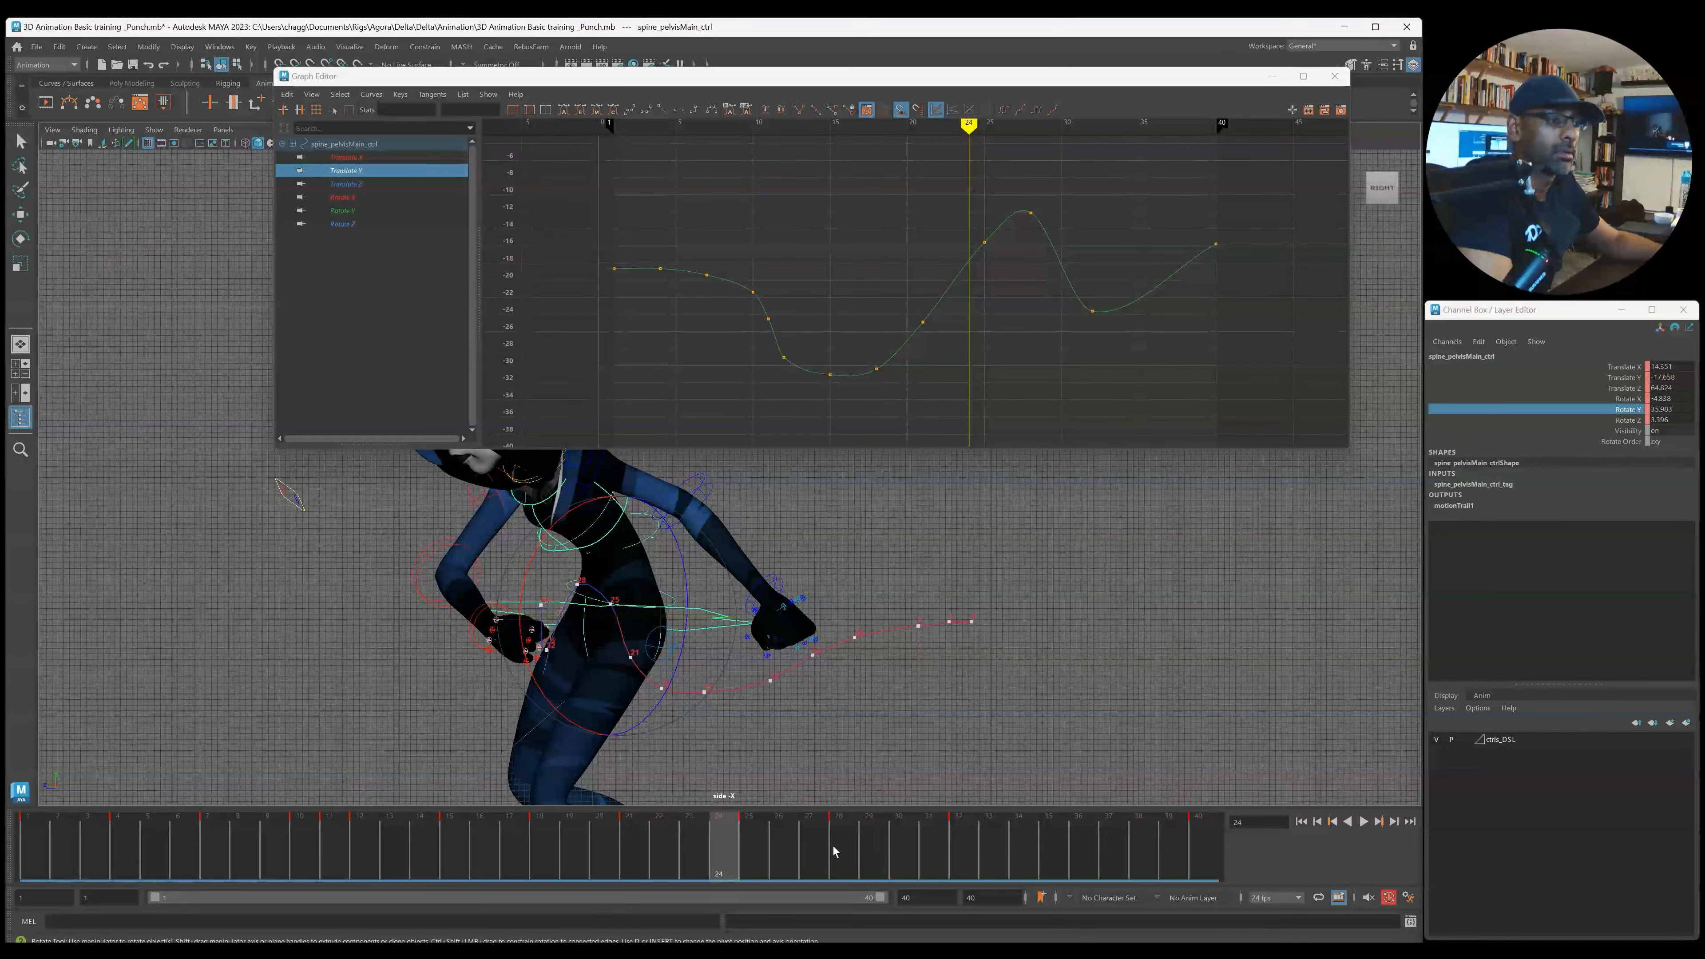
{"action": "key", "text": "alt+v"}
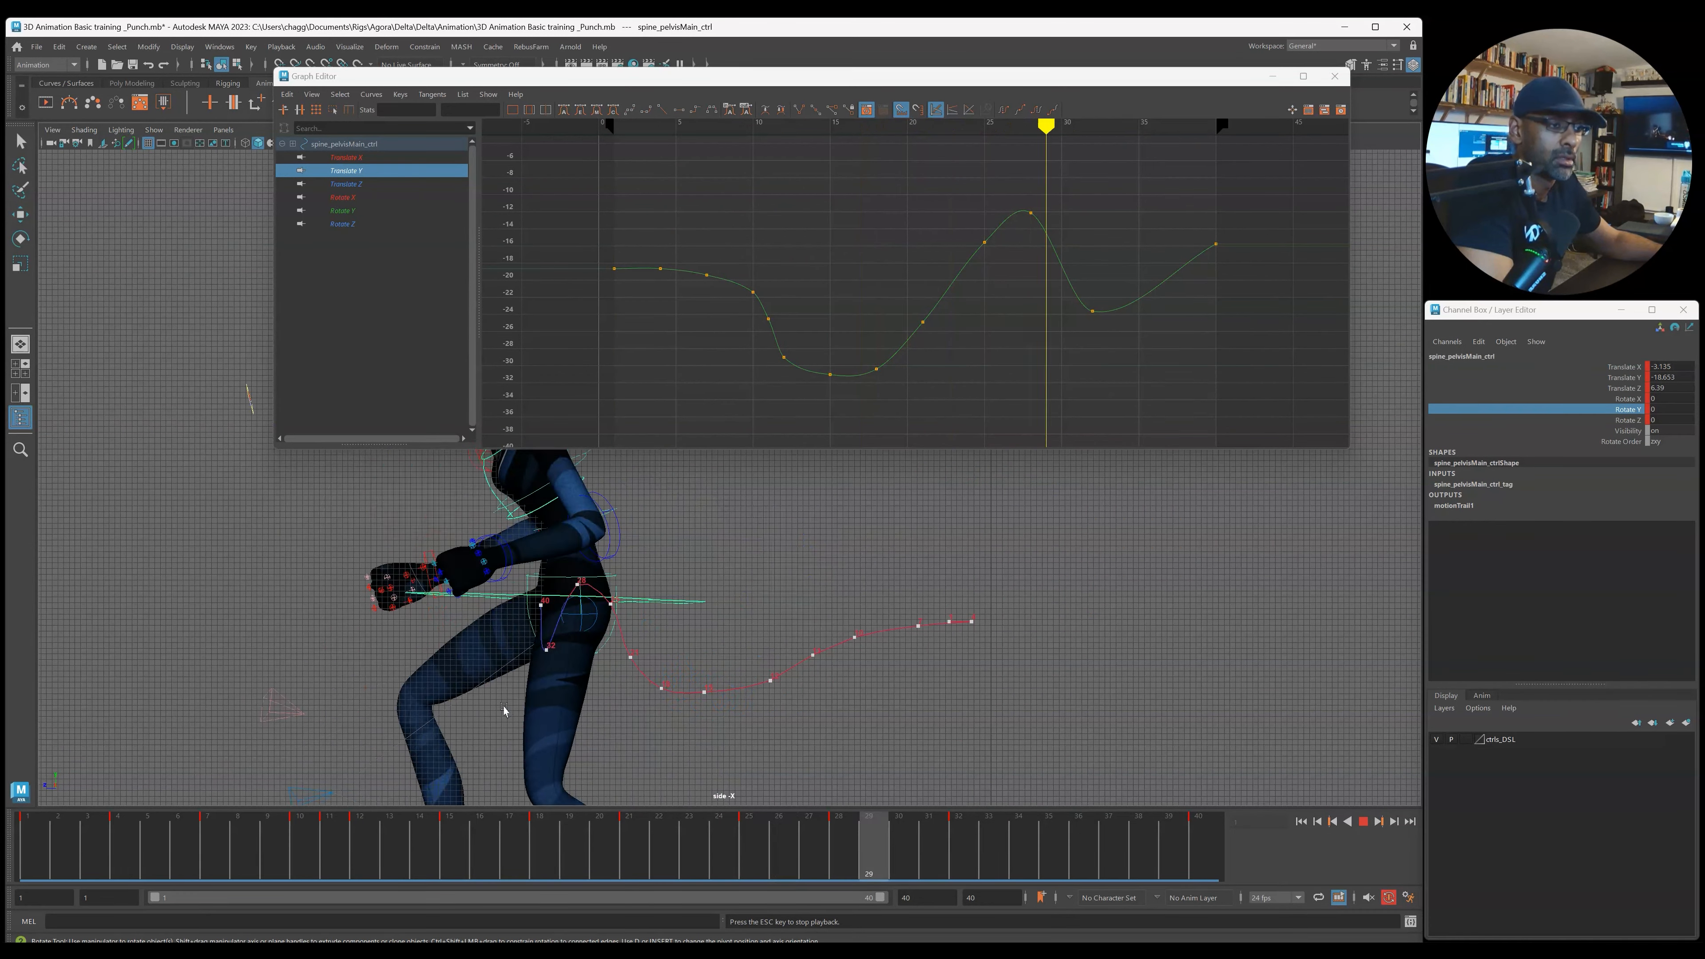
{"action": "key", "text": "alt+v"}
{"action": "left_click_drag", "start_coordinate": [1113, 860], "coordinate": [1087, 860]}
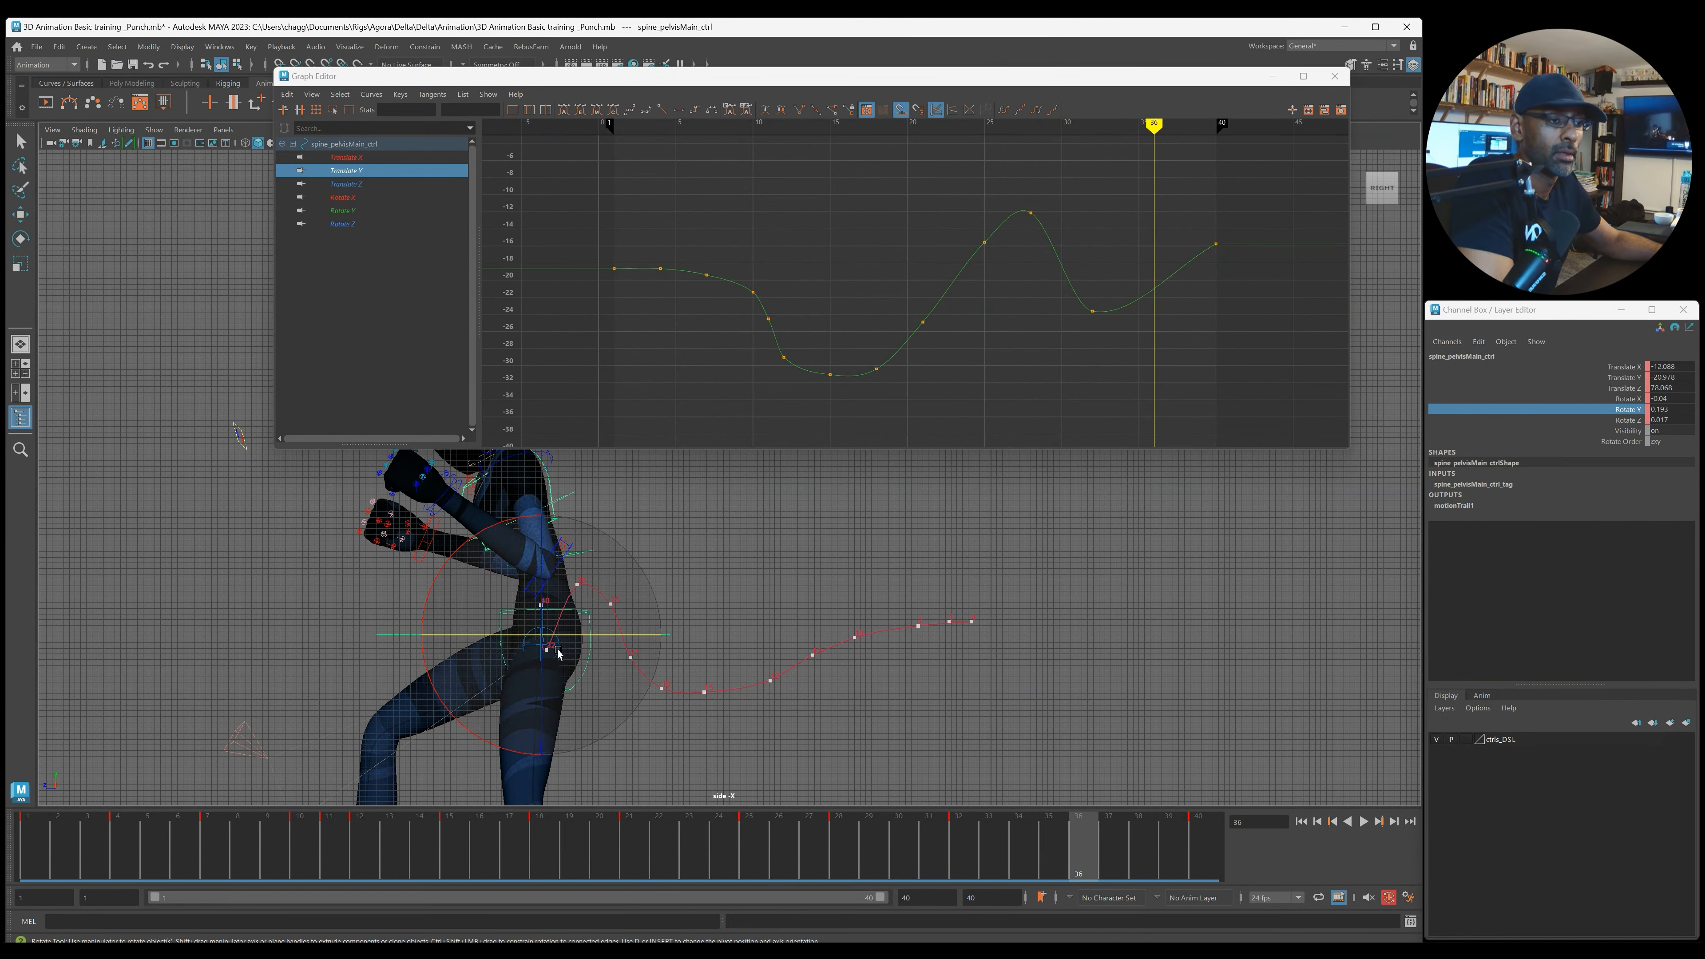
Step: At frame 37, nudge the pelvis control slightly forward along Z in the side view and play back the result
{"action": "right_click_drag", "start_coordinate": [369, 601], "coordinate": [598, 621], "text": "alt"}
{"action": "middle_click_drag", "start_coordinate": [598, 621], "coordinate": [688, 514], "text": "alt"}
{"action": "right_click_drag", "start_coordinate": [397, 646], "coordinate": [584, 664], "text": "alt"}
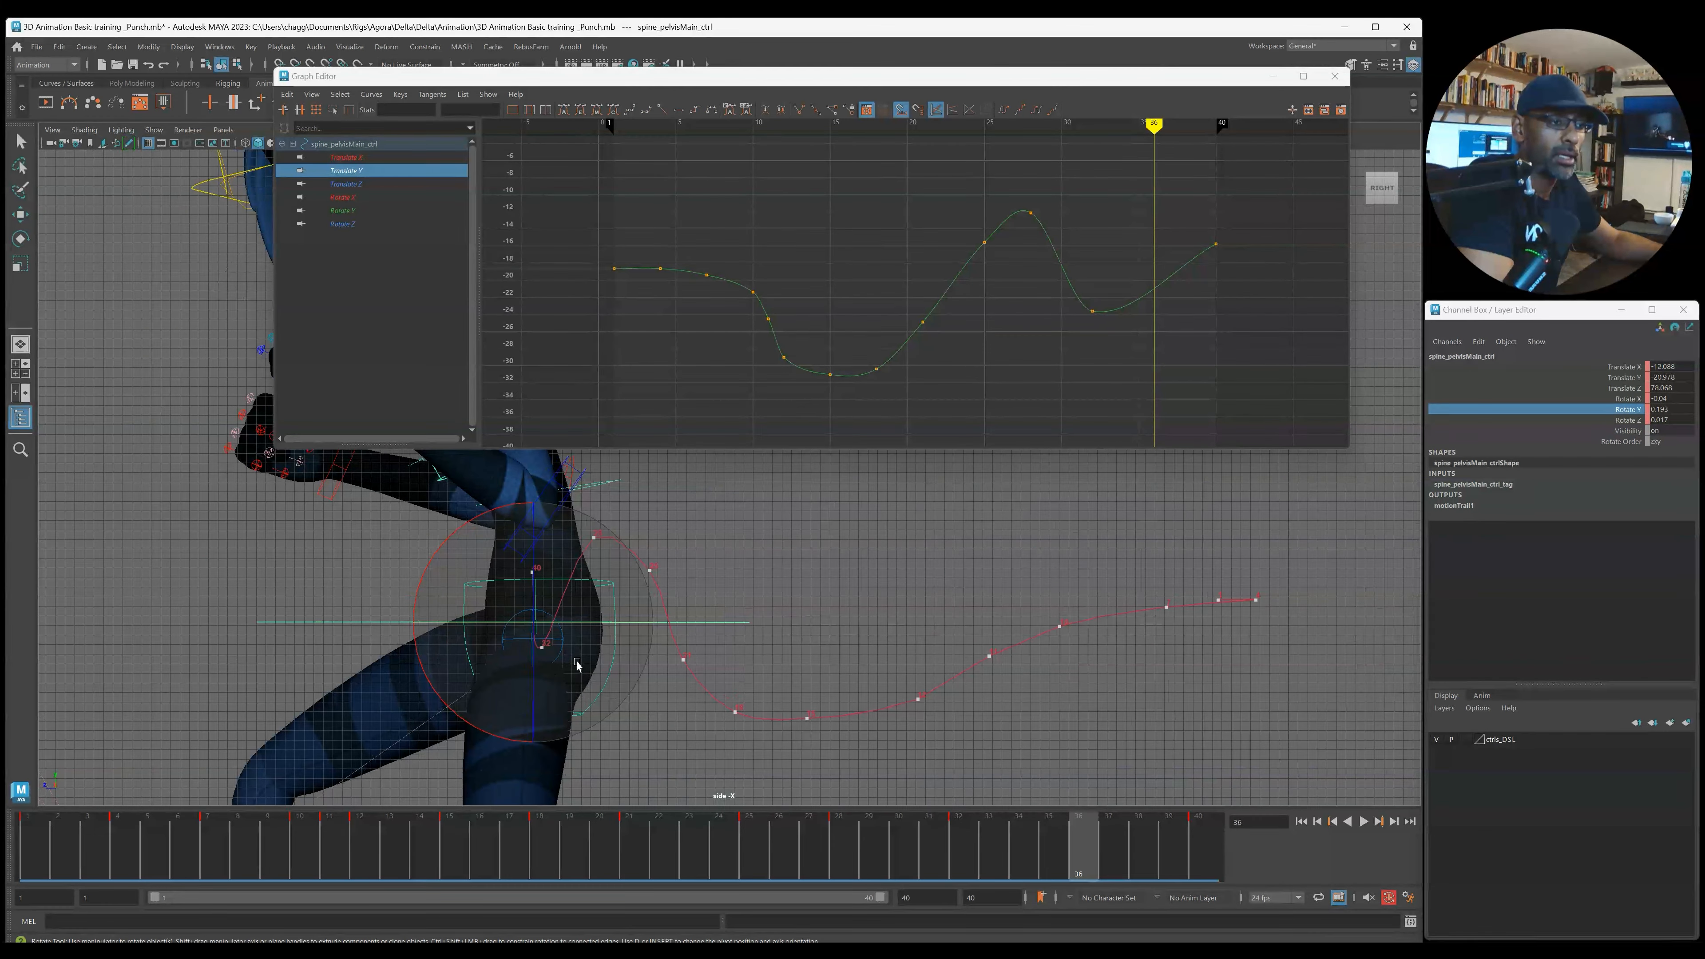
{"action": "key", "text": "w"}
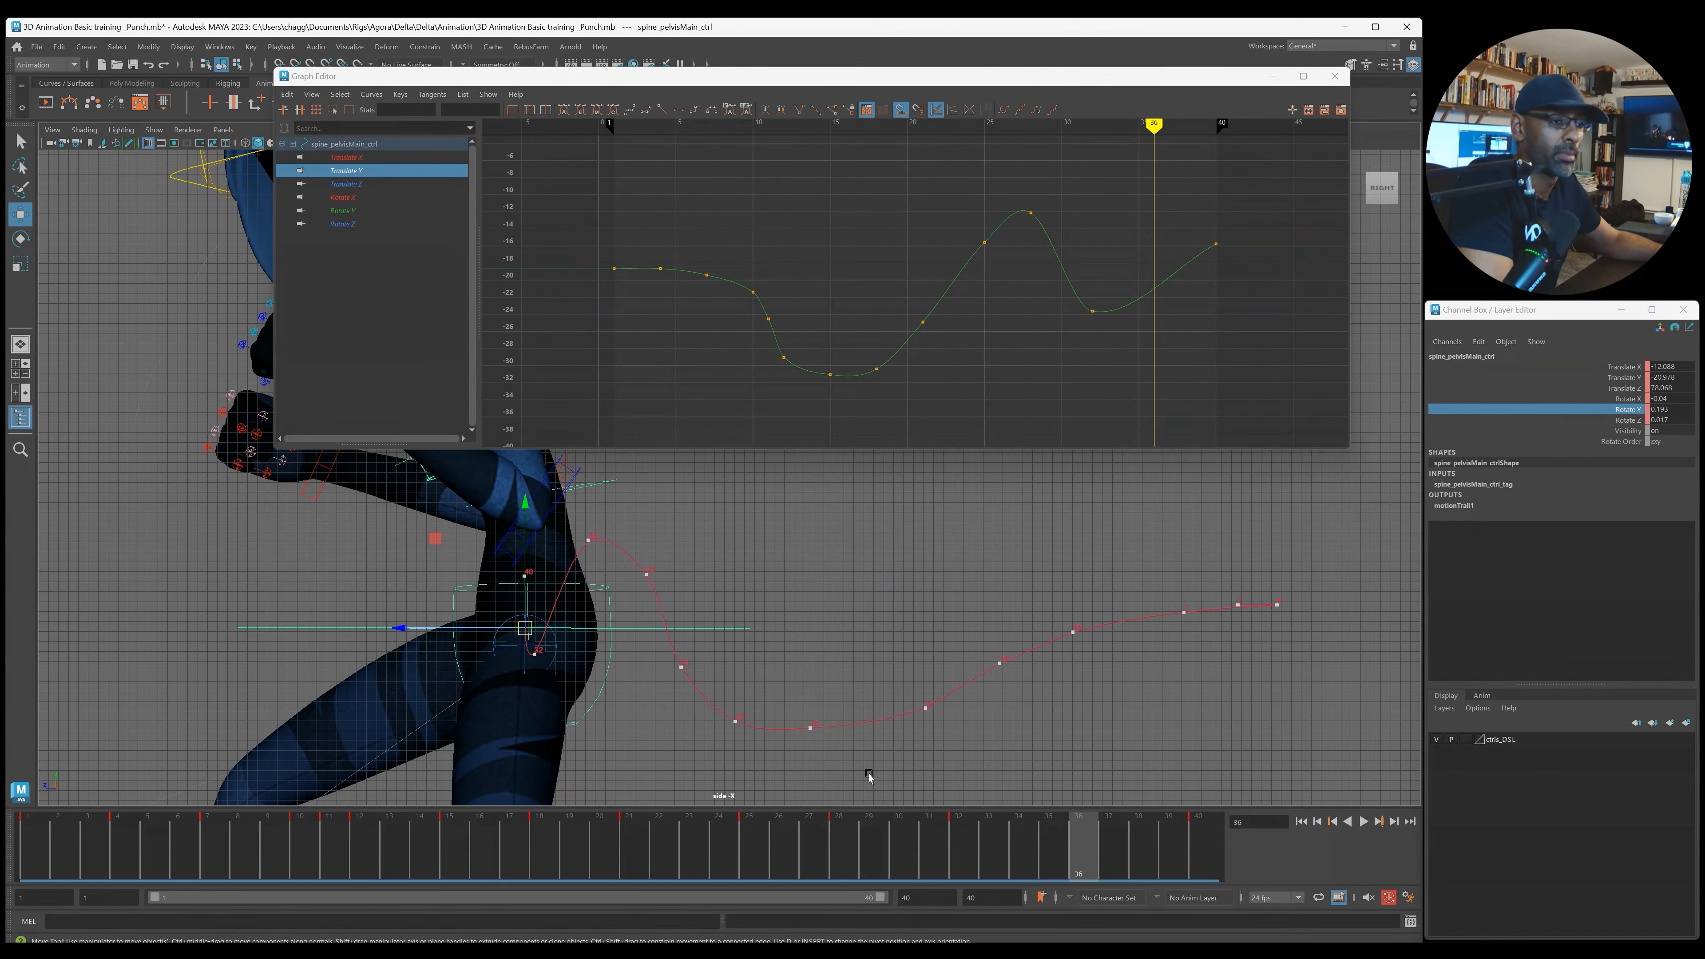
{"action": "left_click", "coordinate": [1111, 862]}
{"action": "left_click_drag", "start_coordinate": [405, 621], "coordinate": [397, 618]}
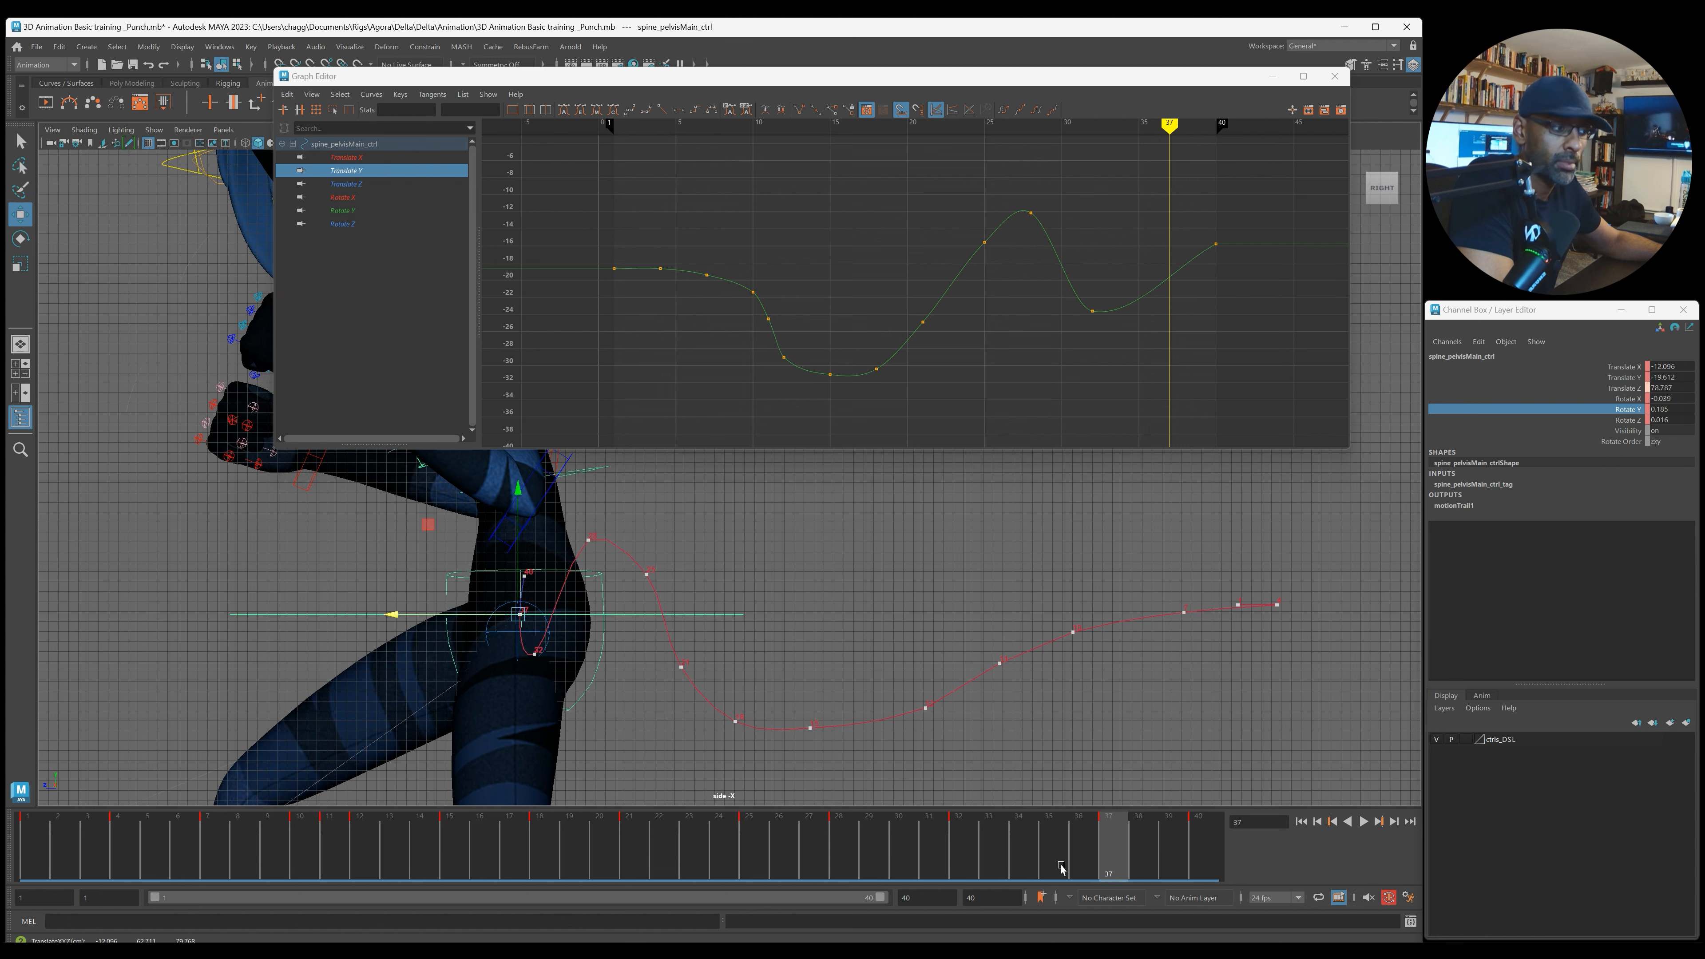
{"action": "key", "text": "alt+v"}
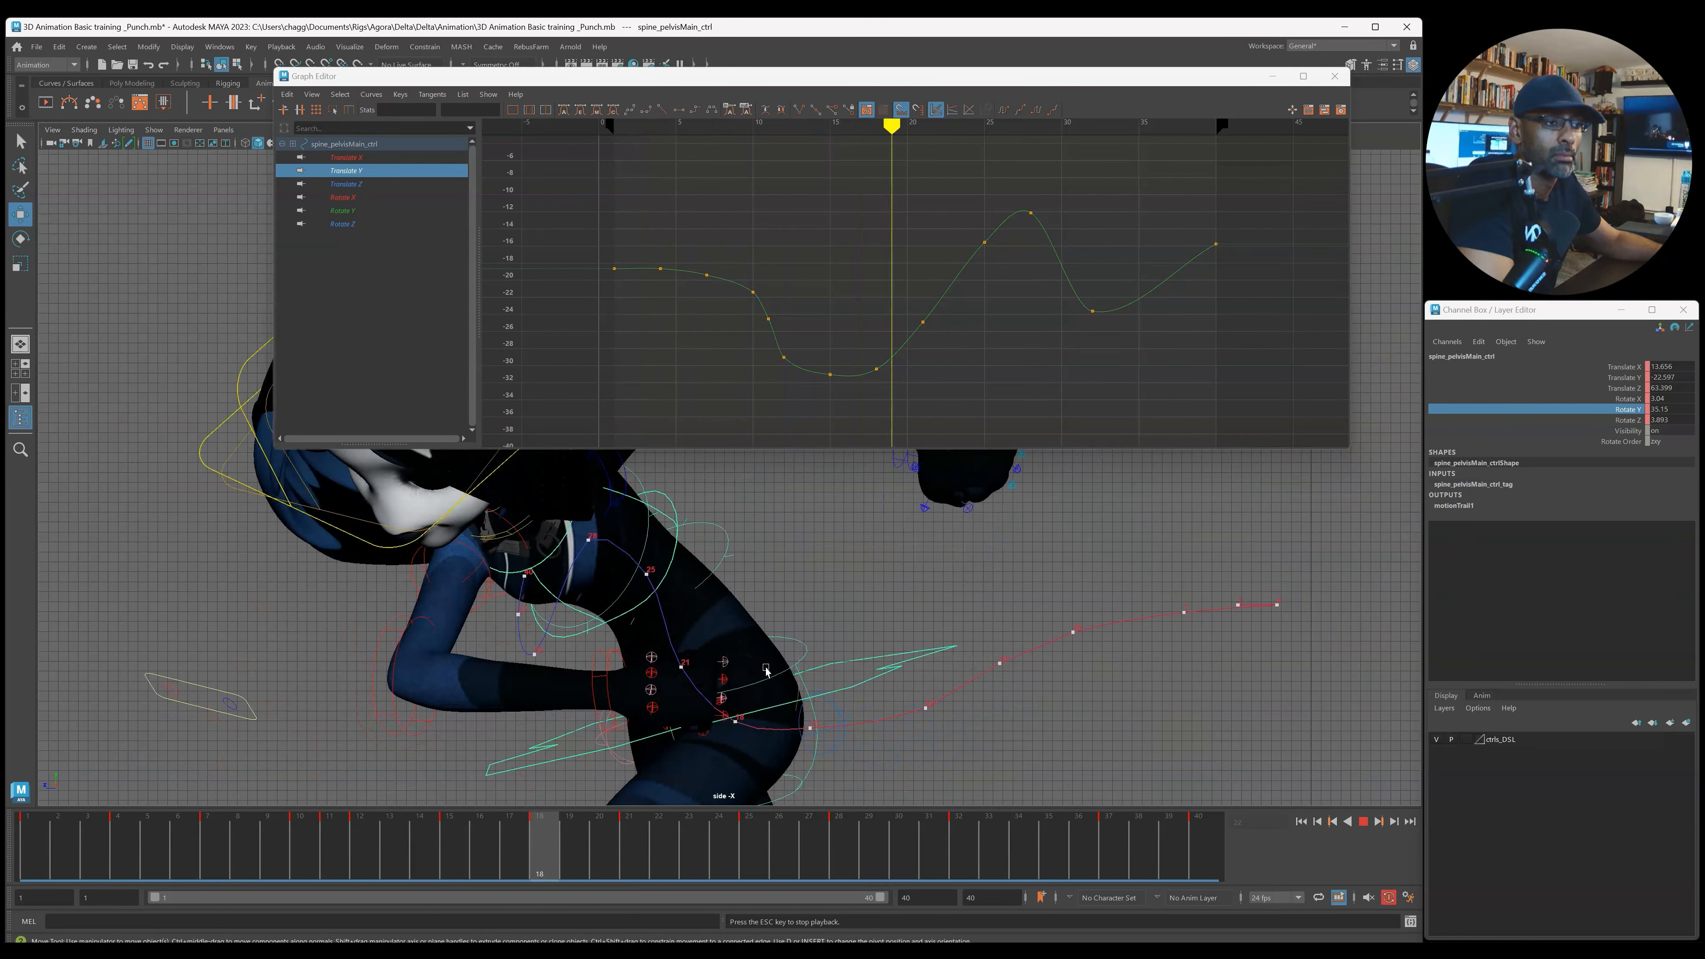
{"action": "key", "text": "Escape"}
Step: Shorten the Graph Editor window and delete the pelvis motion trail
{"action": "left_click_drag", "start_coordinate": [749, 448], "coordinate": [748, 381]}
{"action": "left_click", "coordinate": [392, 157]}
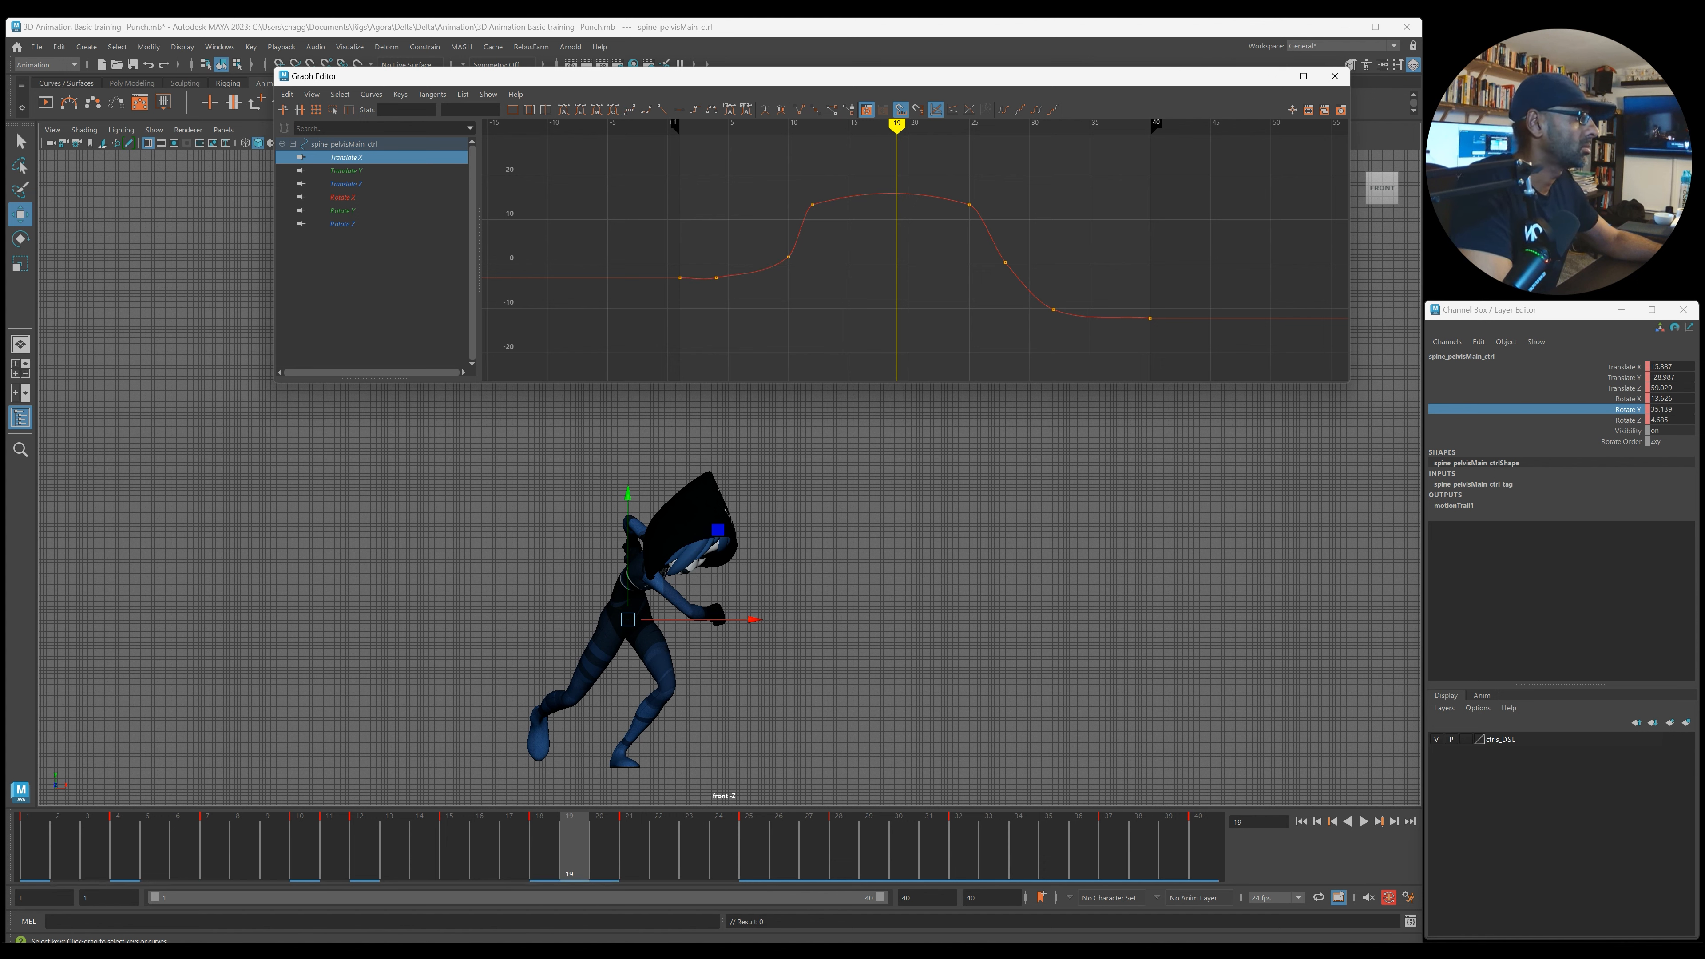
{"action": "key", "text": "Delete"}
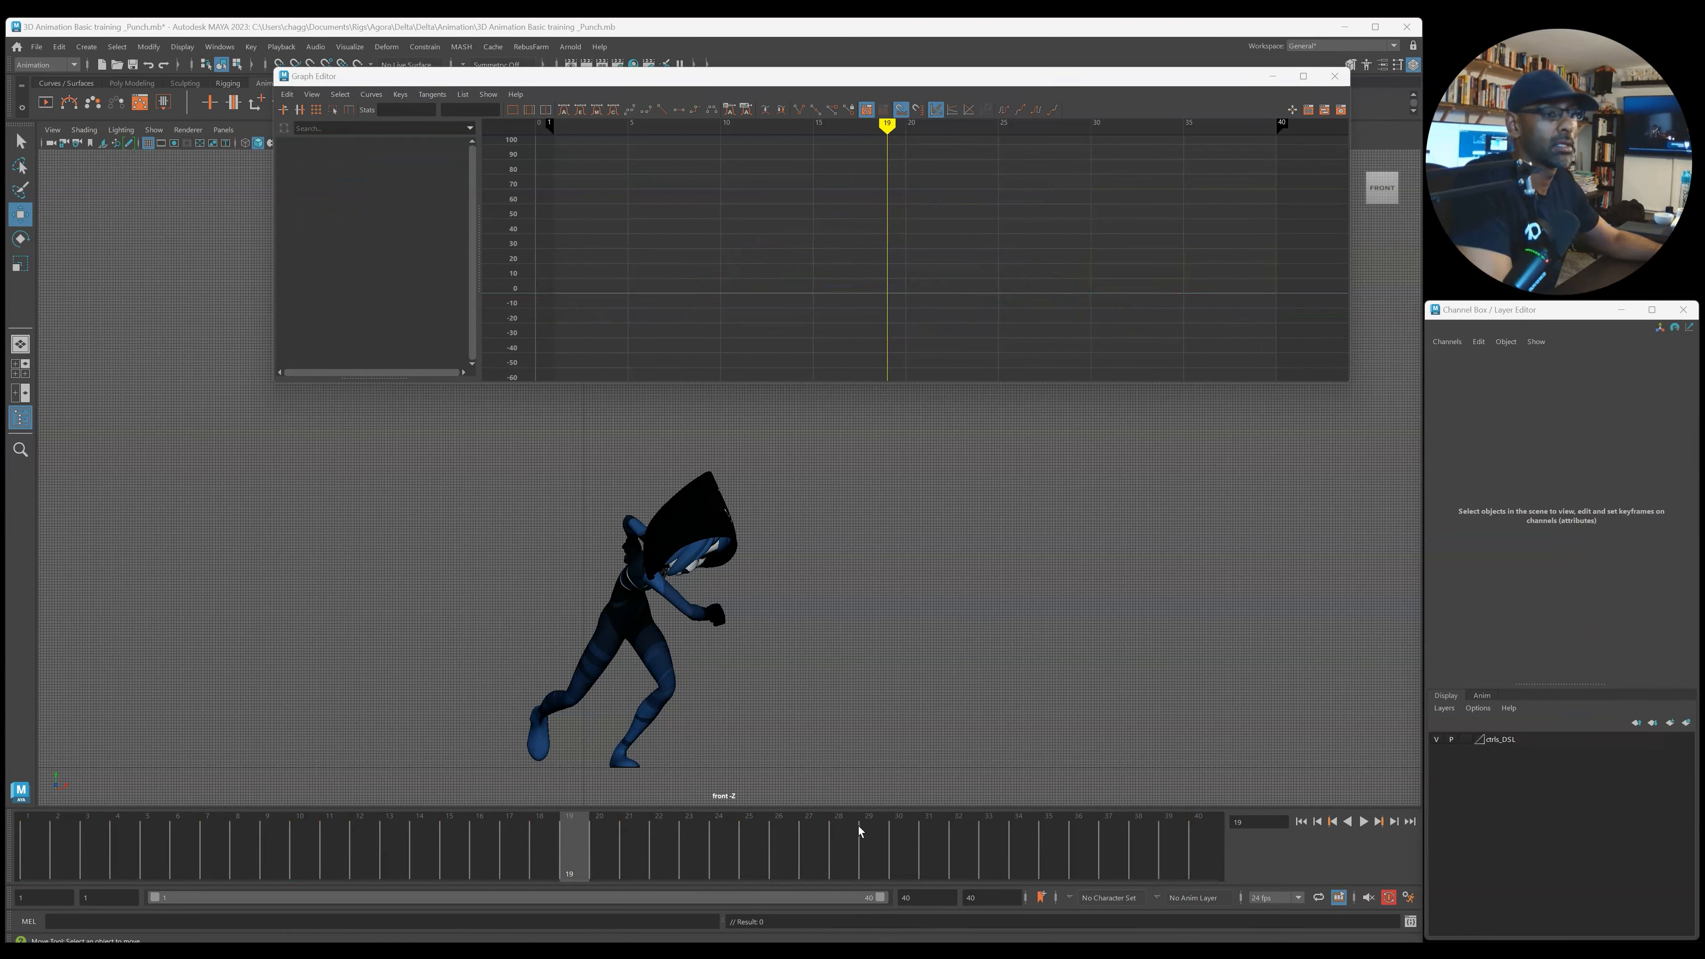
Step: Lower the pelvis's Translate X key at frame 12 to about 10.4, flatten the frame 25 key's tangents, and review the playback
{"action": "left_click", "coordinate": [628, 608]}
{"action": "left_click_drag", "start_coordinate": [575, 847], "coordinate": [723, 847]}
{"action": "left_click", "coordinate": [346, 157]}
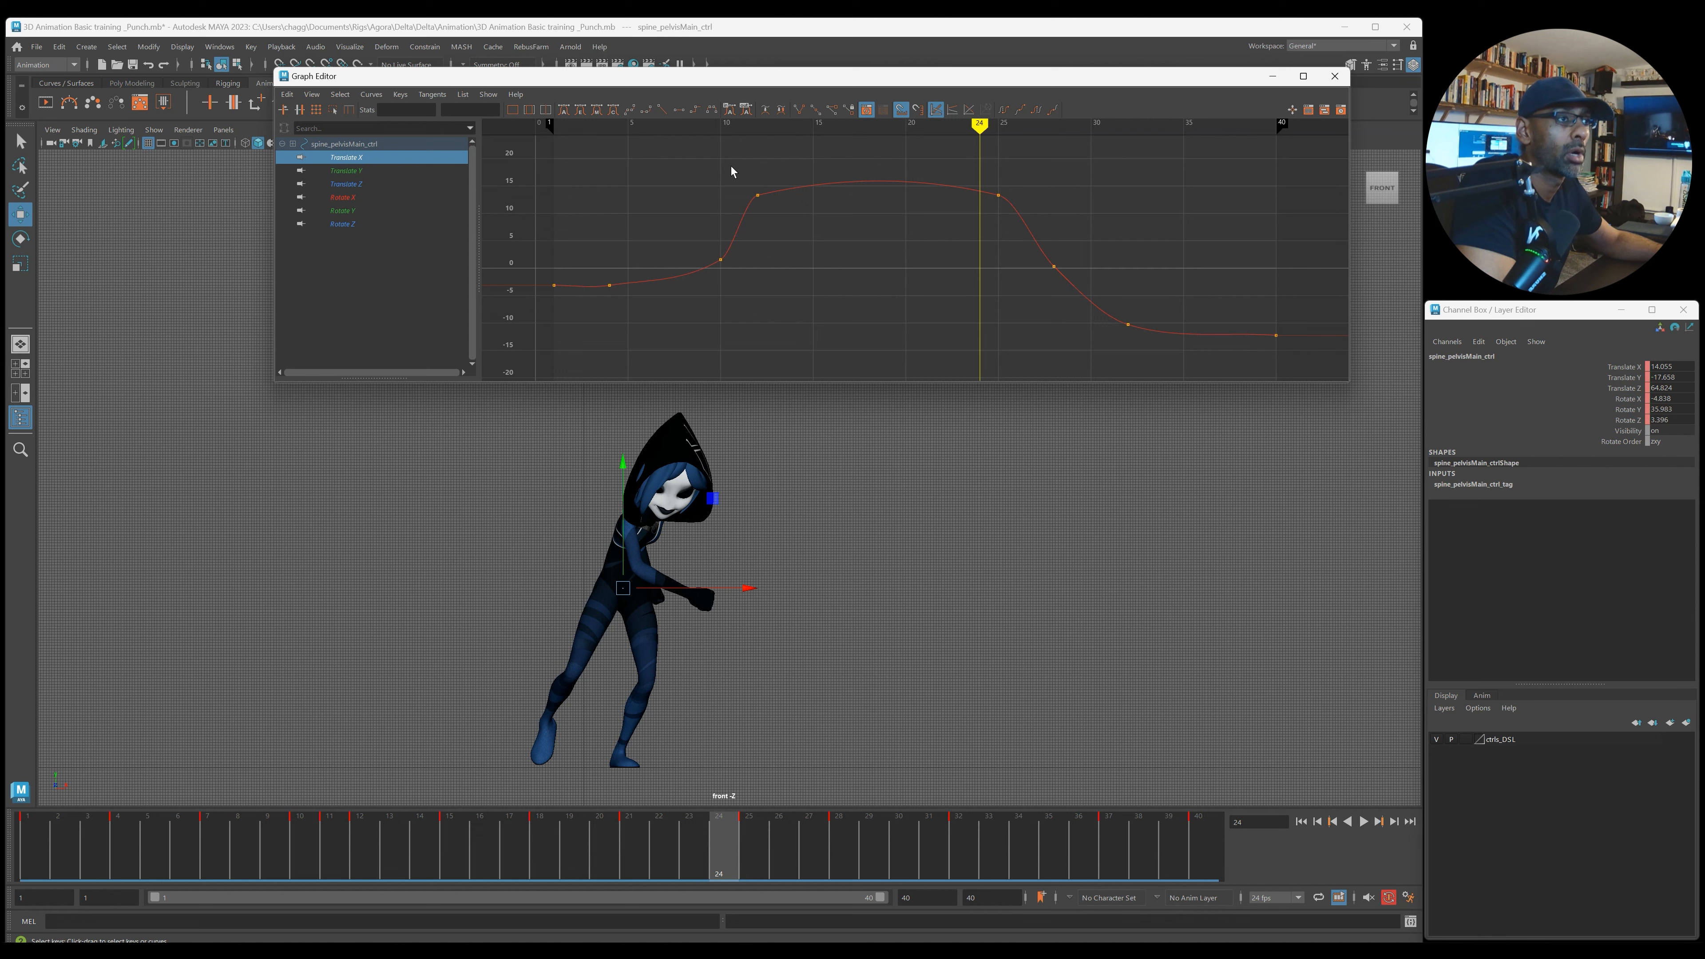
{"action": "left_click_drag", "start_coordinate": [693, 174], "coordinate": [784, 227]}
{"action": "middle_click_drag", "start_coordinate": [784, 227], "coordinate": [783, 239], "text": "shift"}
{"action": "left_click_drag", "start_coordinate": [926, 156], "coordinate": [1008, 228]}
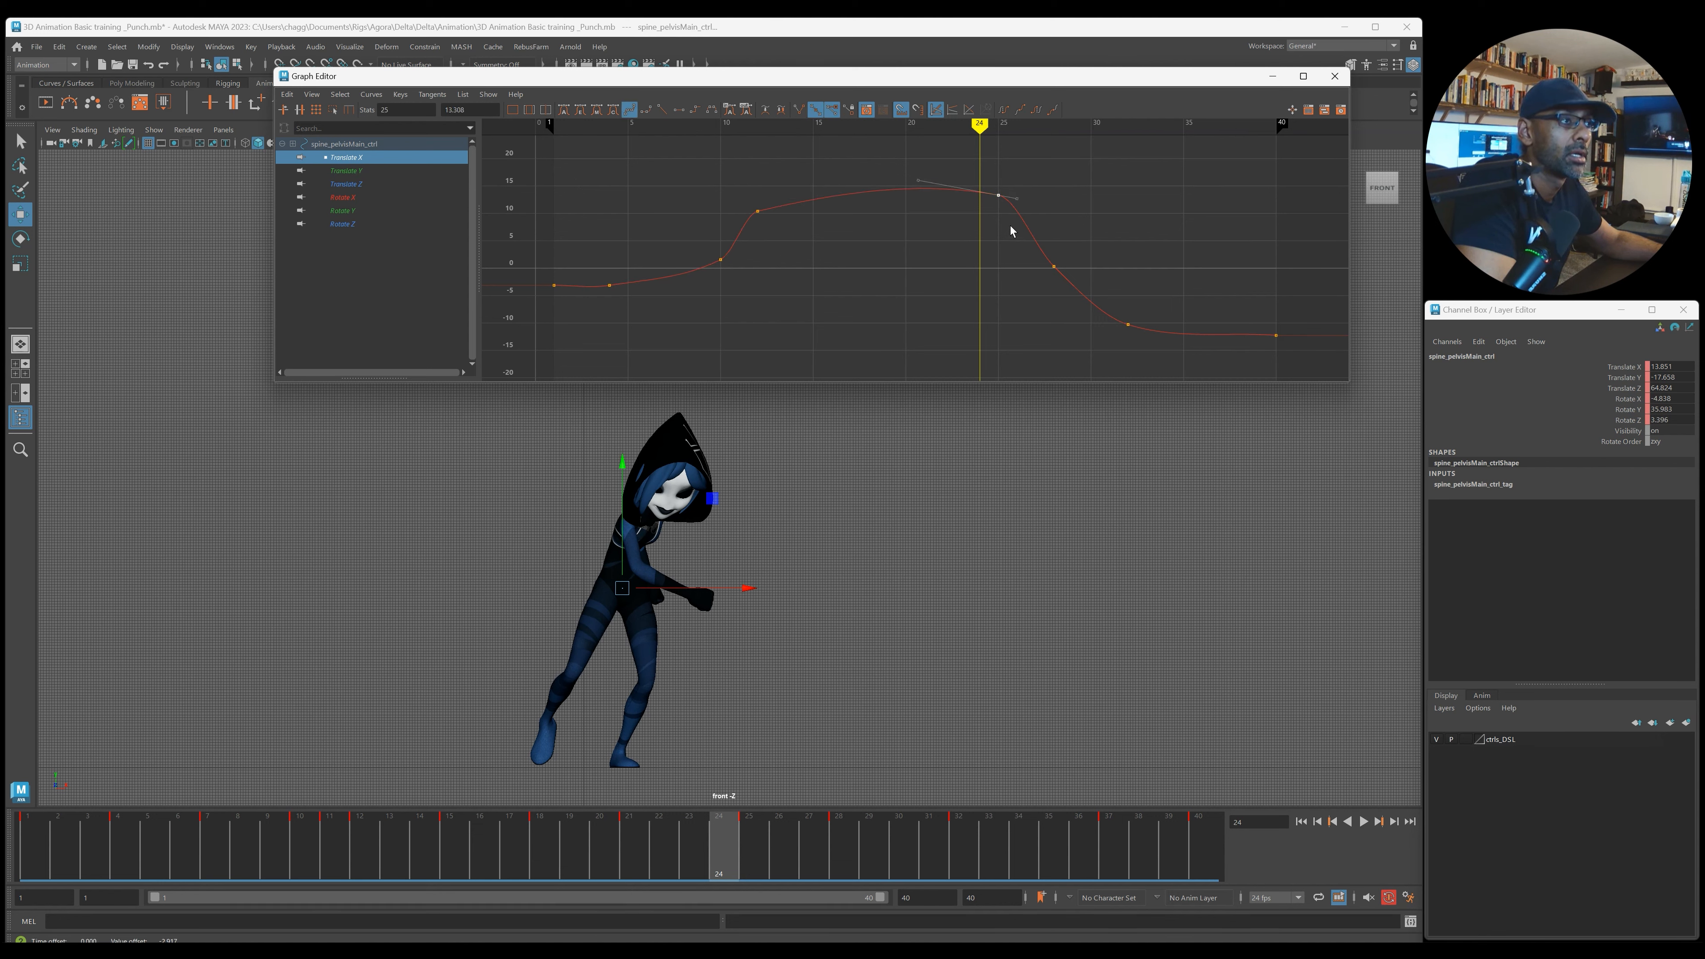
{"action": "key", "text": "shift+f"}
{"action": "left_click", "coordinate": [368, 831]}
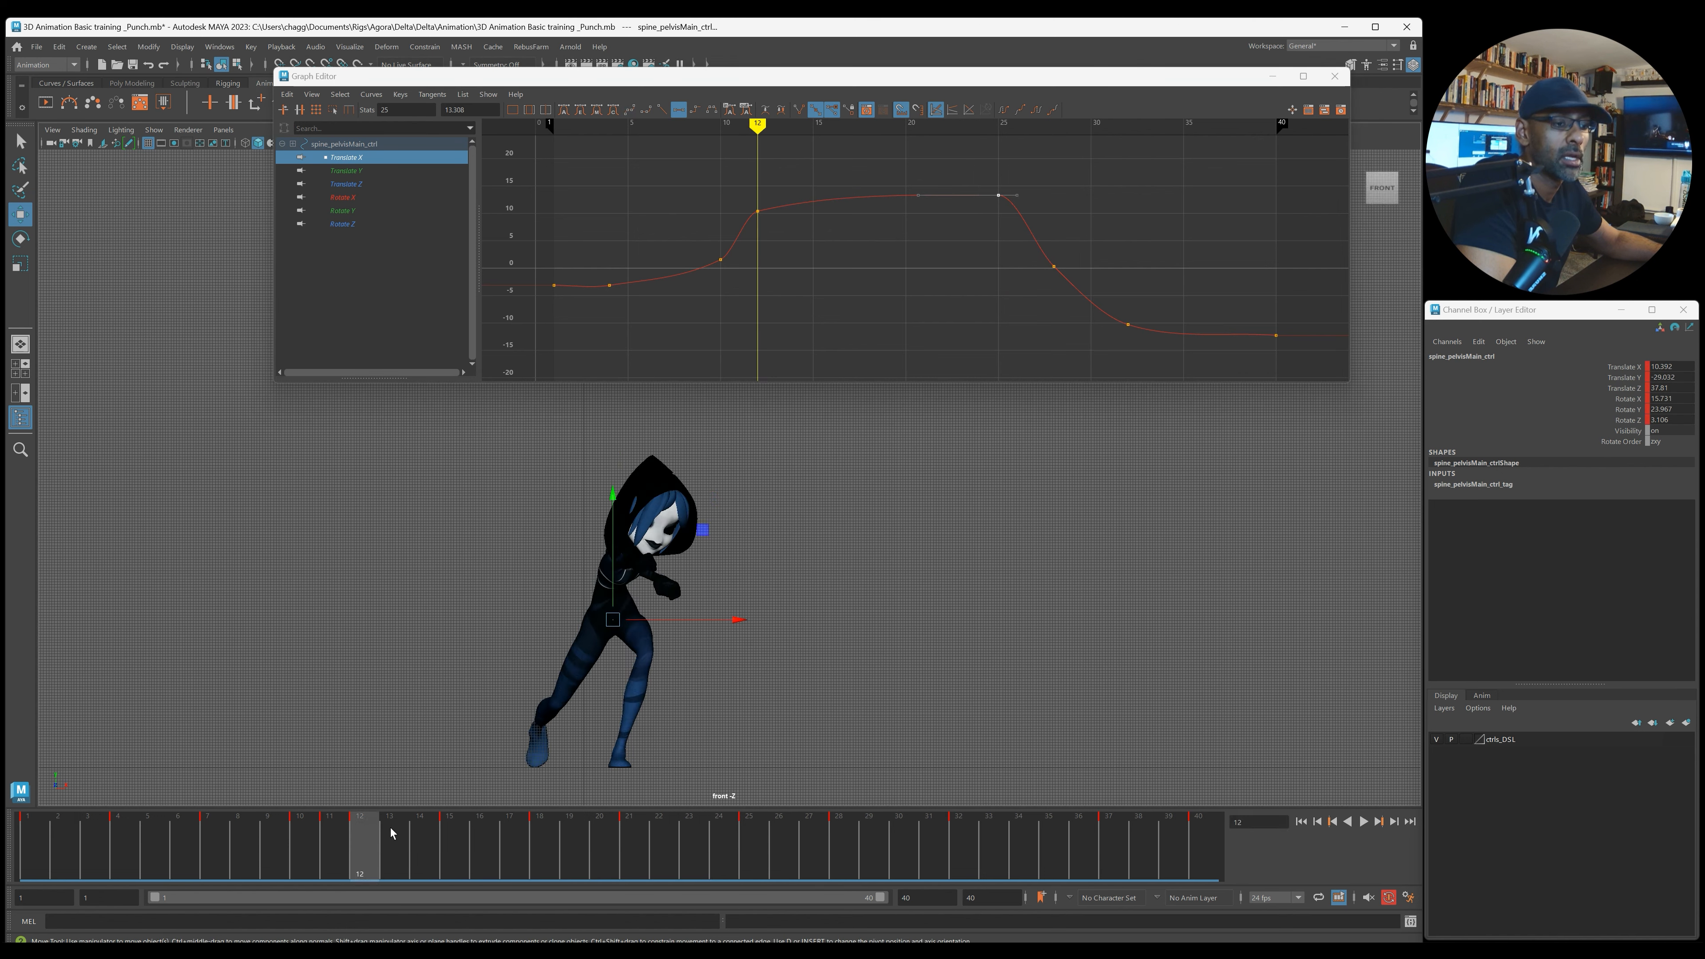
{"action": "key", "text": "alt+v"}
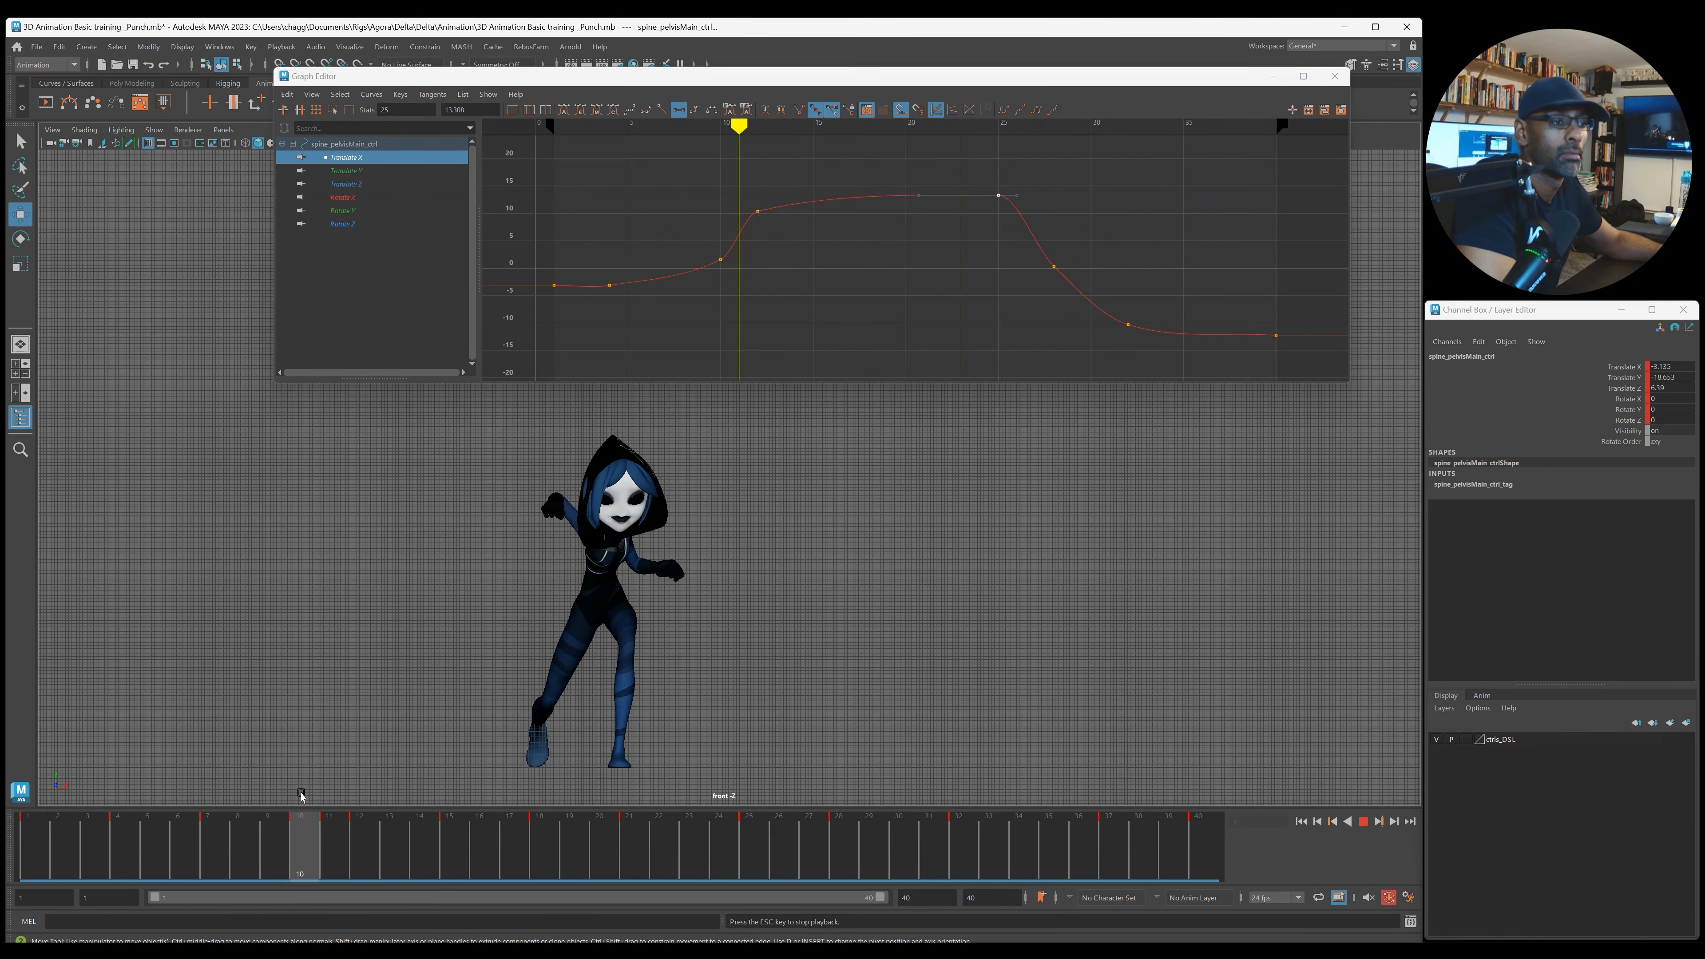
{"action": "left_click_drag", "start_coordinate": [523, 858], "coordinate": [795, 870]}
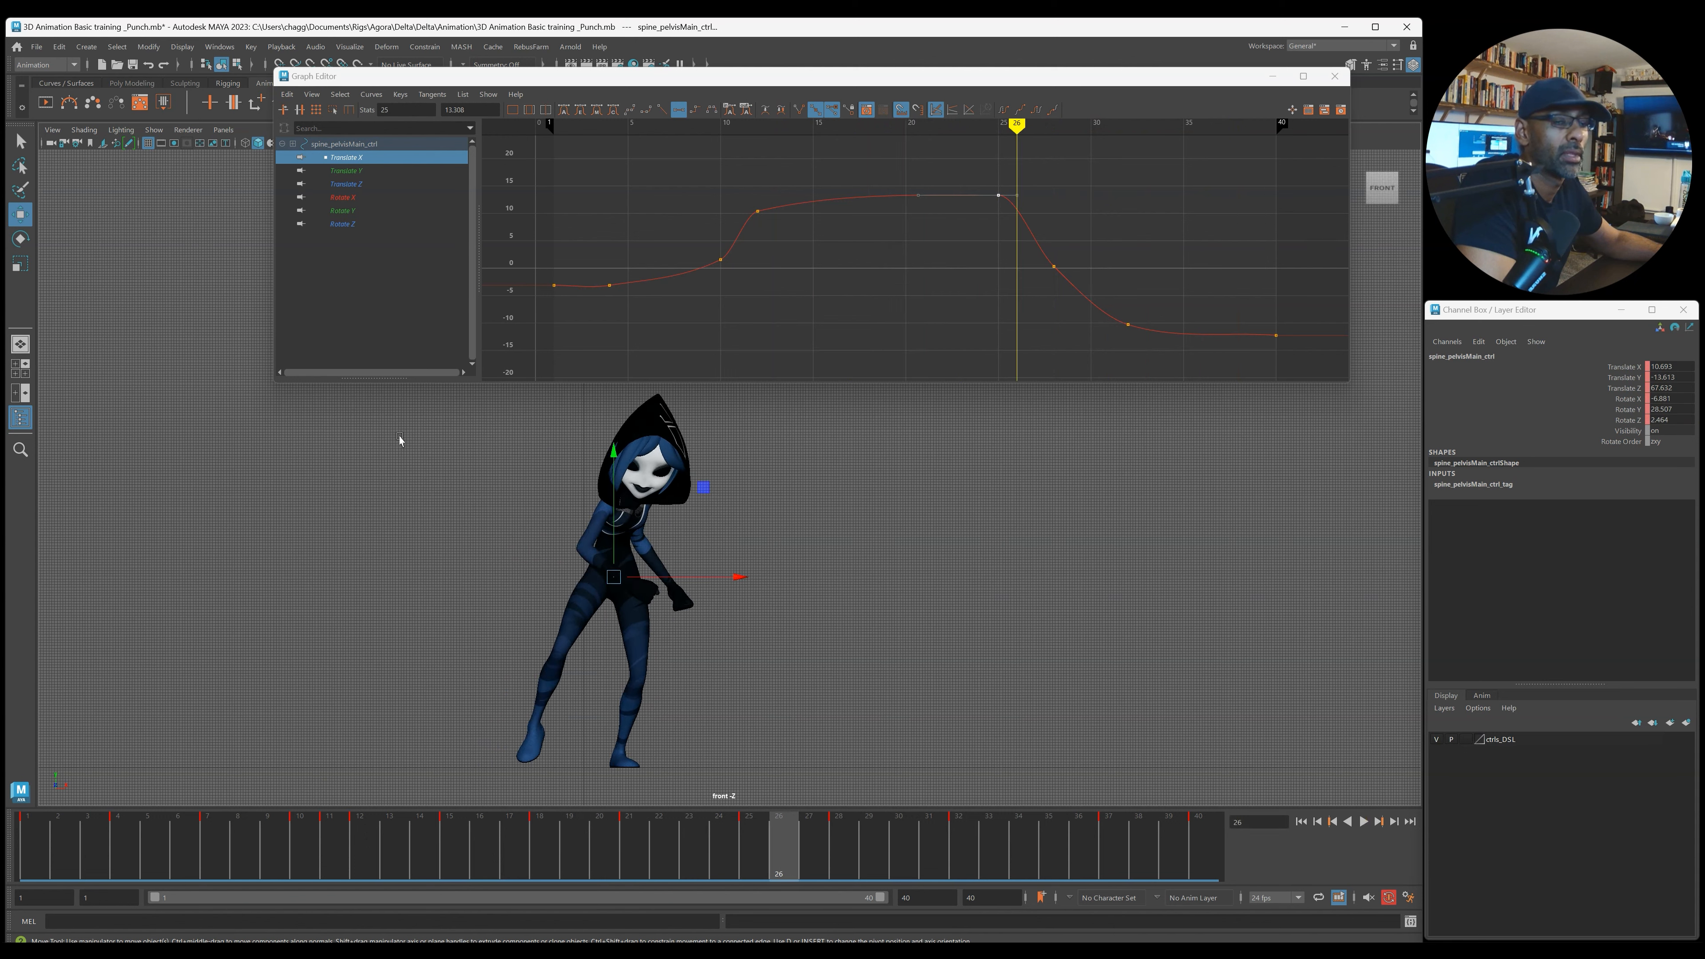
Step: Create a new motion trail for the pelvis control and enable the display of motion trails in the front view
{"action": "left_click", "coordinate": [350, 47]}
{"action": "left_click", "coordinate": [382, 84]}
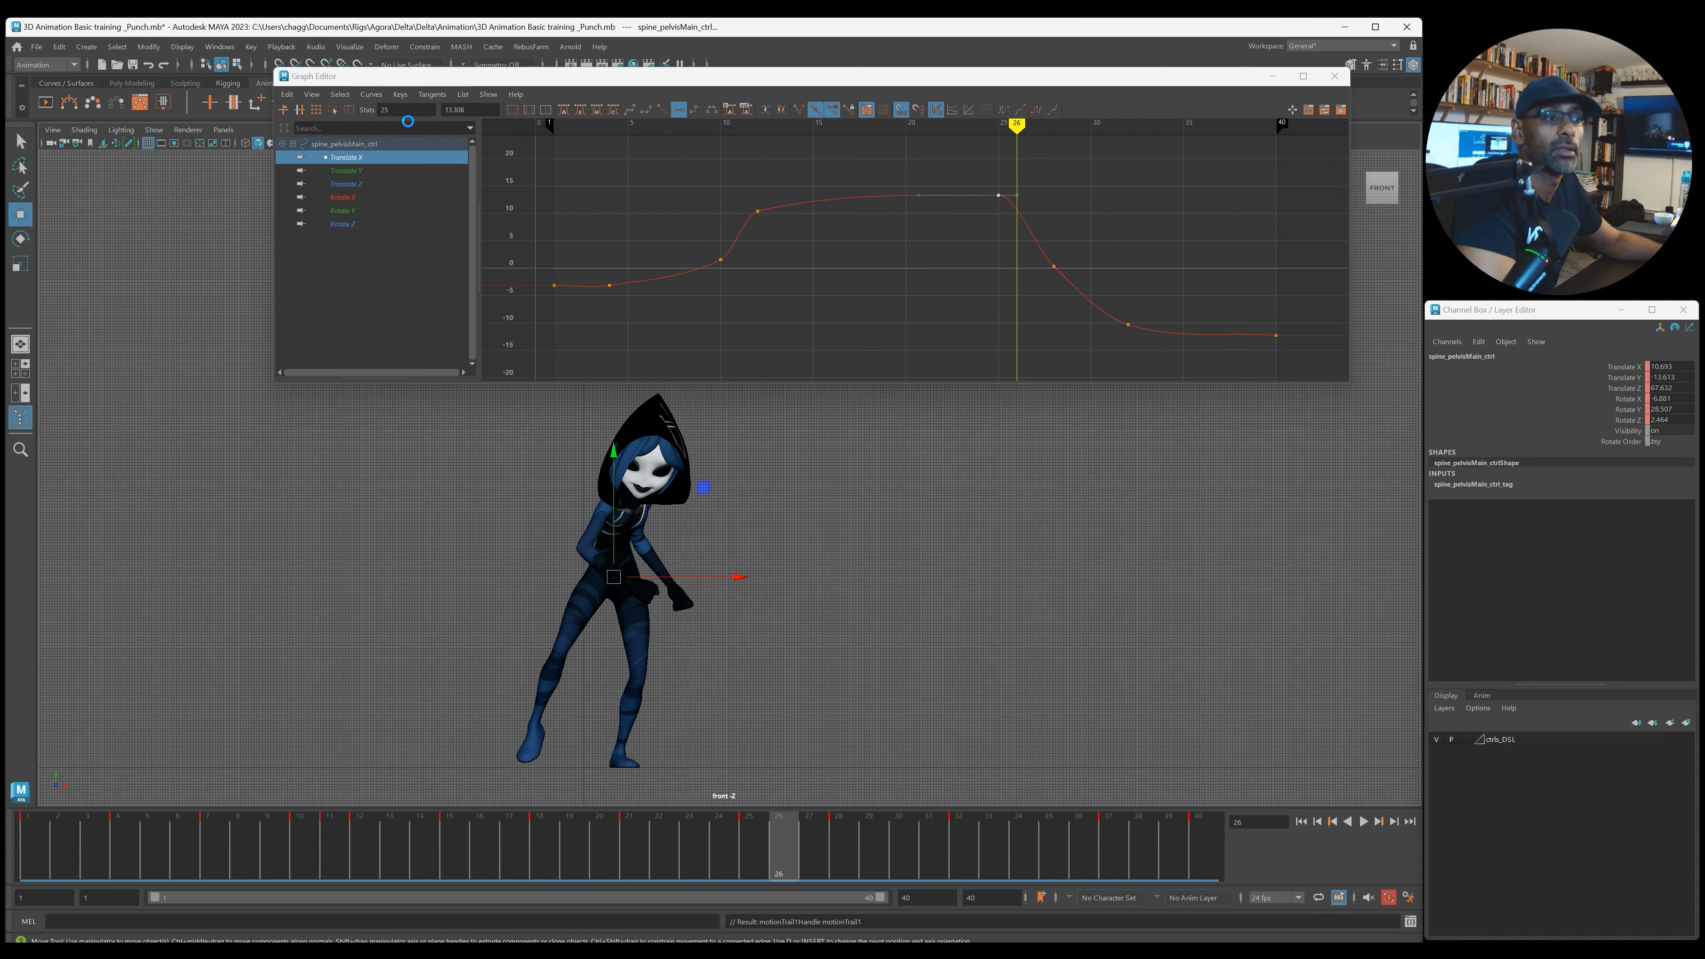
{"action": "left_click", "coordinate": [154, 129]}
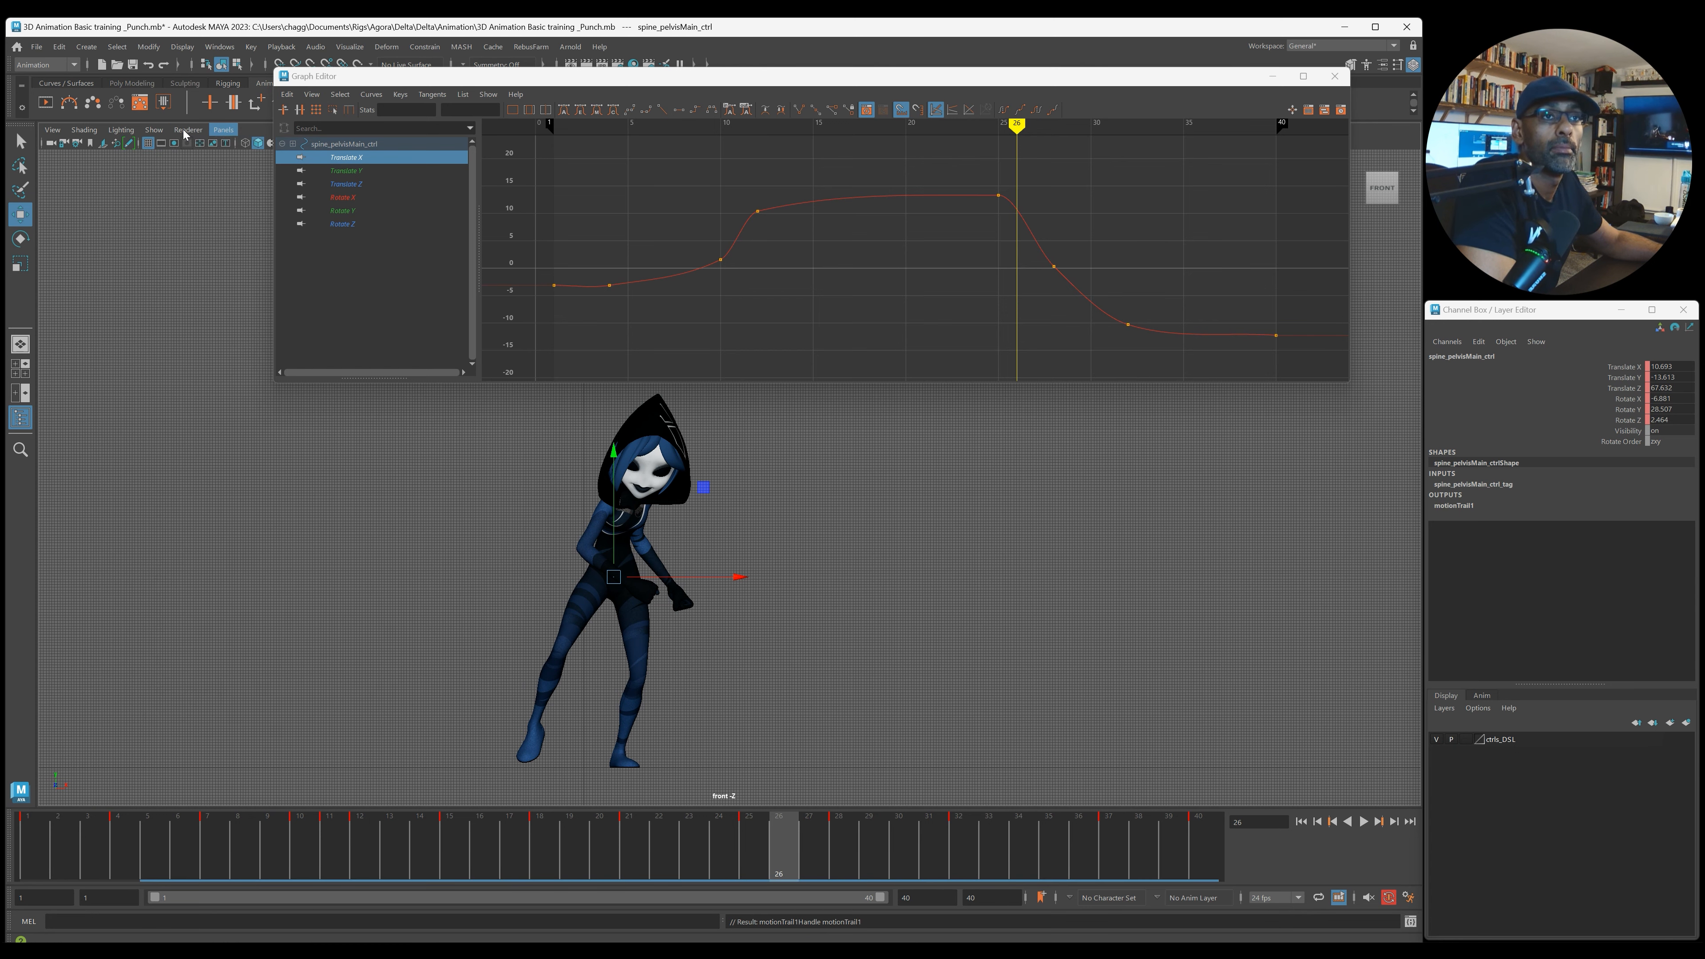
{"action": "left_click", "coordinate": [164, 147]}
{"action": "left_click", "coordinate": [178, 576]}
{"action": "middle_click_drag", "start_coordinate": [696, 678], "coordinate": [812, 608], "text": "alt"}
{"action": "scroll", "coordinate": [812, 608], "scroll_direction": "up", "scroll_amount": 8}
Step: Step through the pelvis keys between frames 15 and 25 and examine the motion trail in the front view
{"action": "key", "text": "comma"}
{"action": "key", "text": "comma"}
{"action": "key", "text": "comma"}
{"action": "key", "text": "comma"}
{"action": "key", "text": "comma"}
{"action": "key", "text": "comma"}
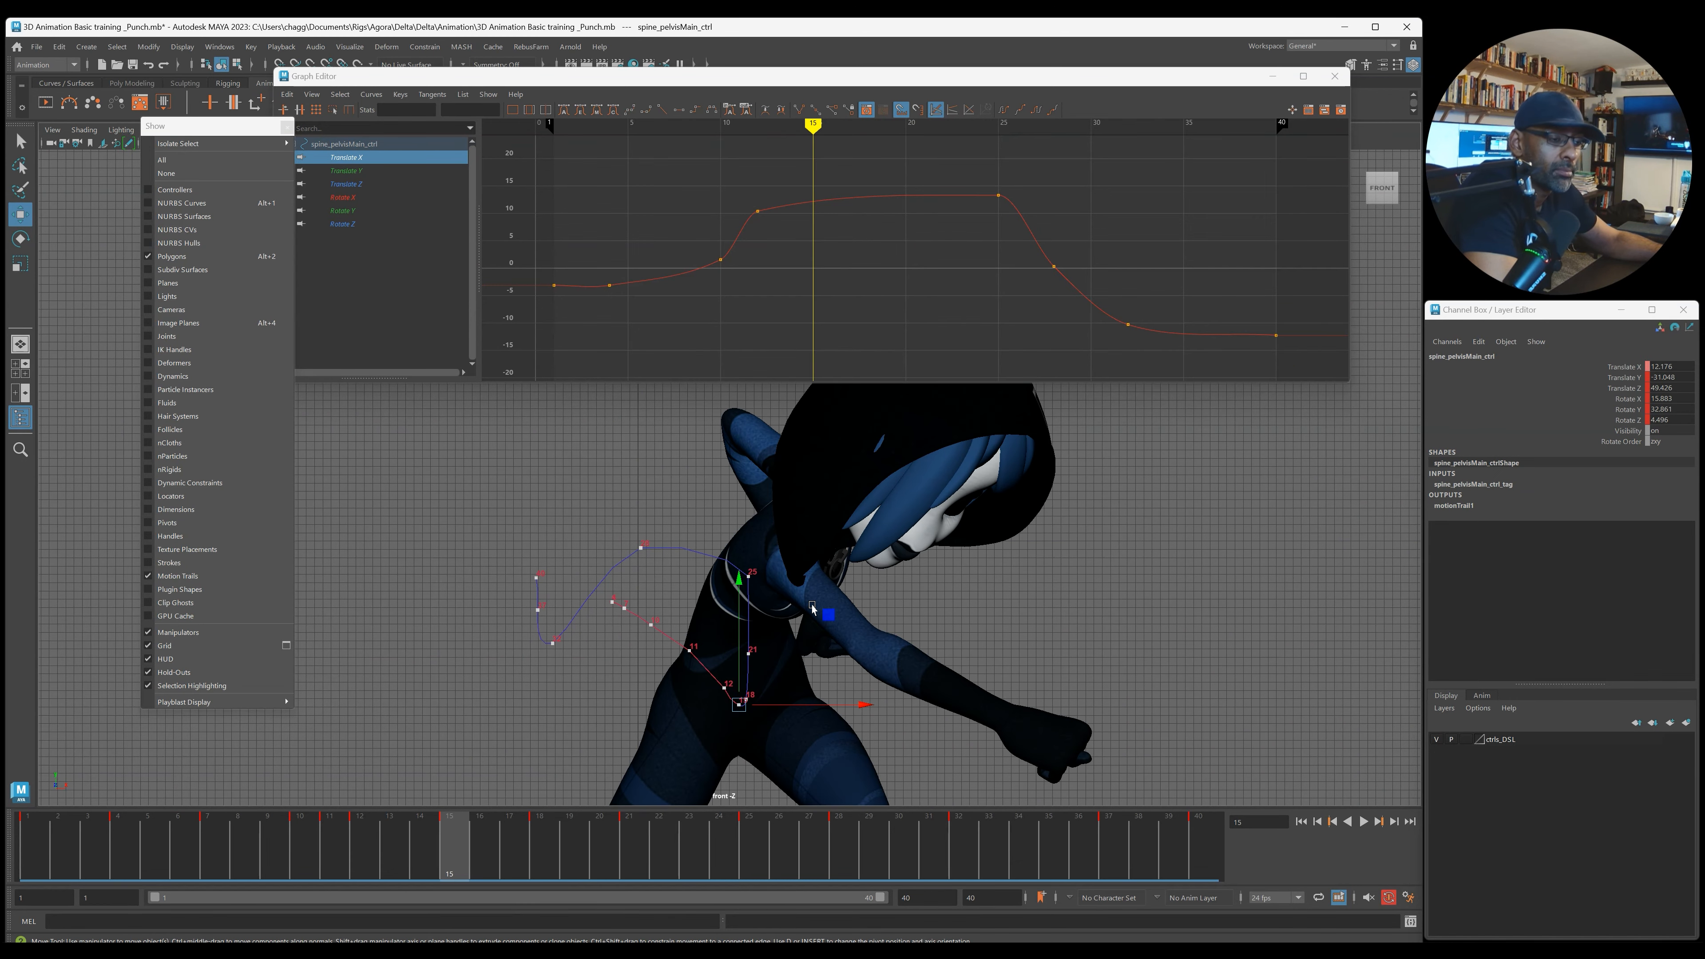
{"action": "key", "text": "period"}
{"action": "key", "text": "period"}
{"action": "key", "text": "period"}
{"action": "key", "text": "period"}
{"action": "key", "text": "period"}
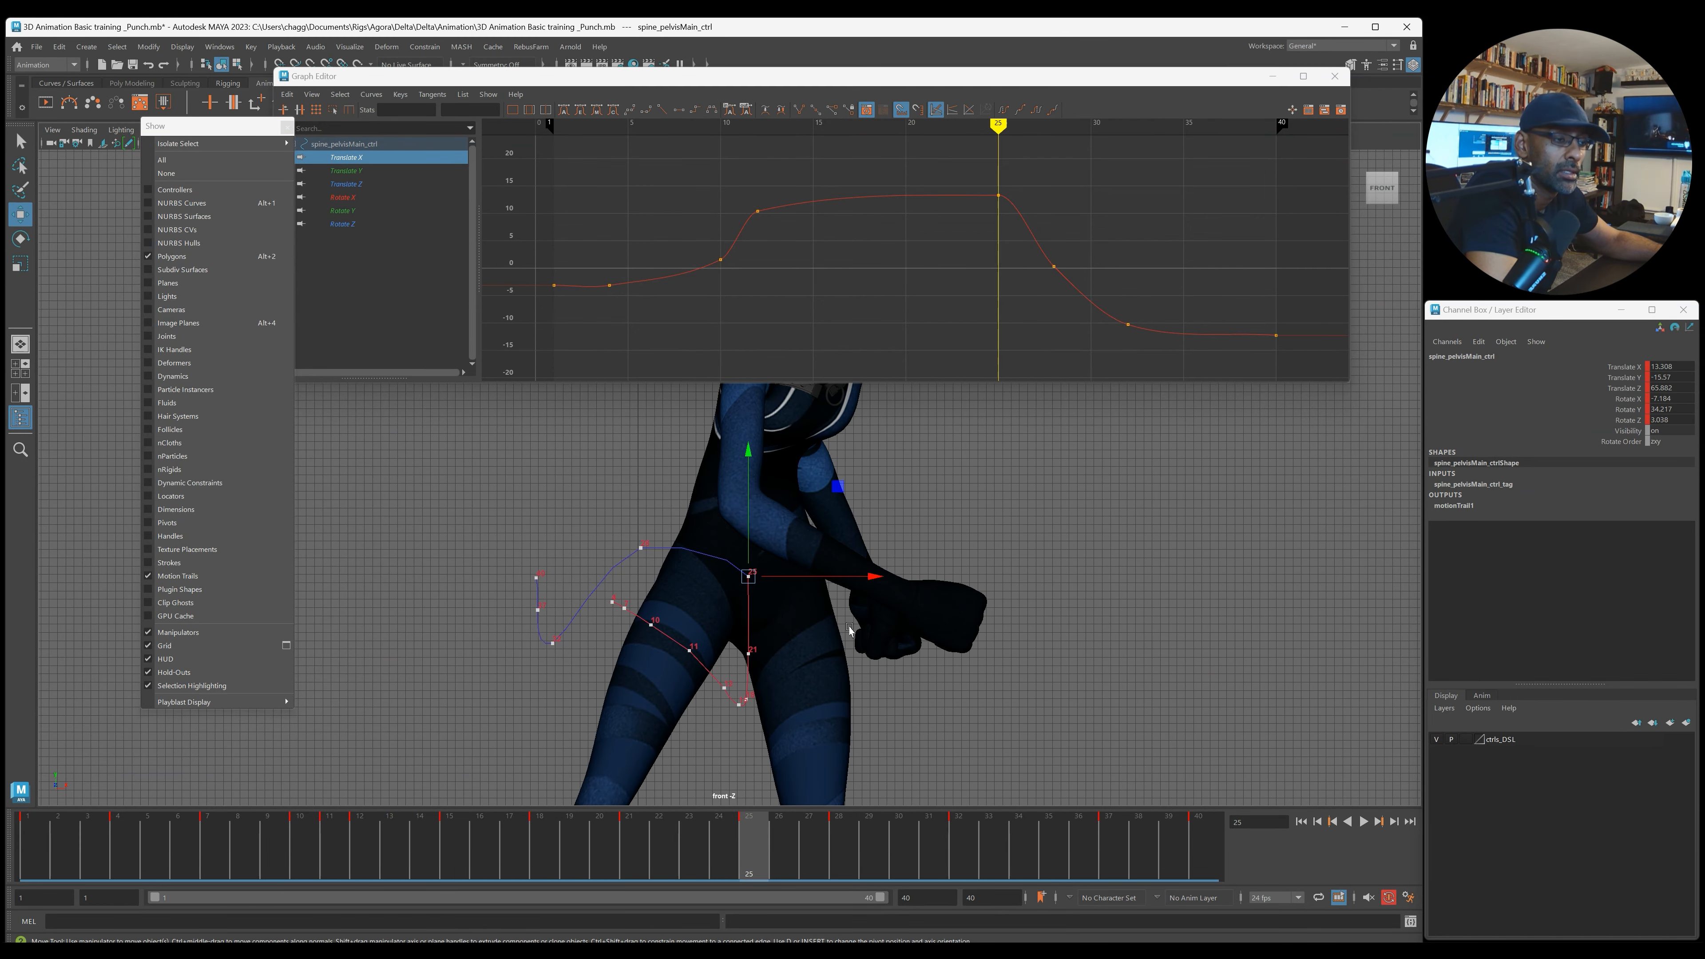
Step: At frame 21, move the pelvis outward and up to Translate X about 14.7 and Translate Y about -23.1, keying the pose
{"action": "key", "text": "period"}
{"action": "key", "text": "comma"}
{"action": "key", "text": "comma"}
{"action": "left_click_drag", "start_coordinate": [747, 593], "coordinate": [749, 582]}
{"action": "left_click_drag", "start_coordinate": [873, 643], "coordinate": [882, 643]}
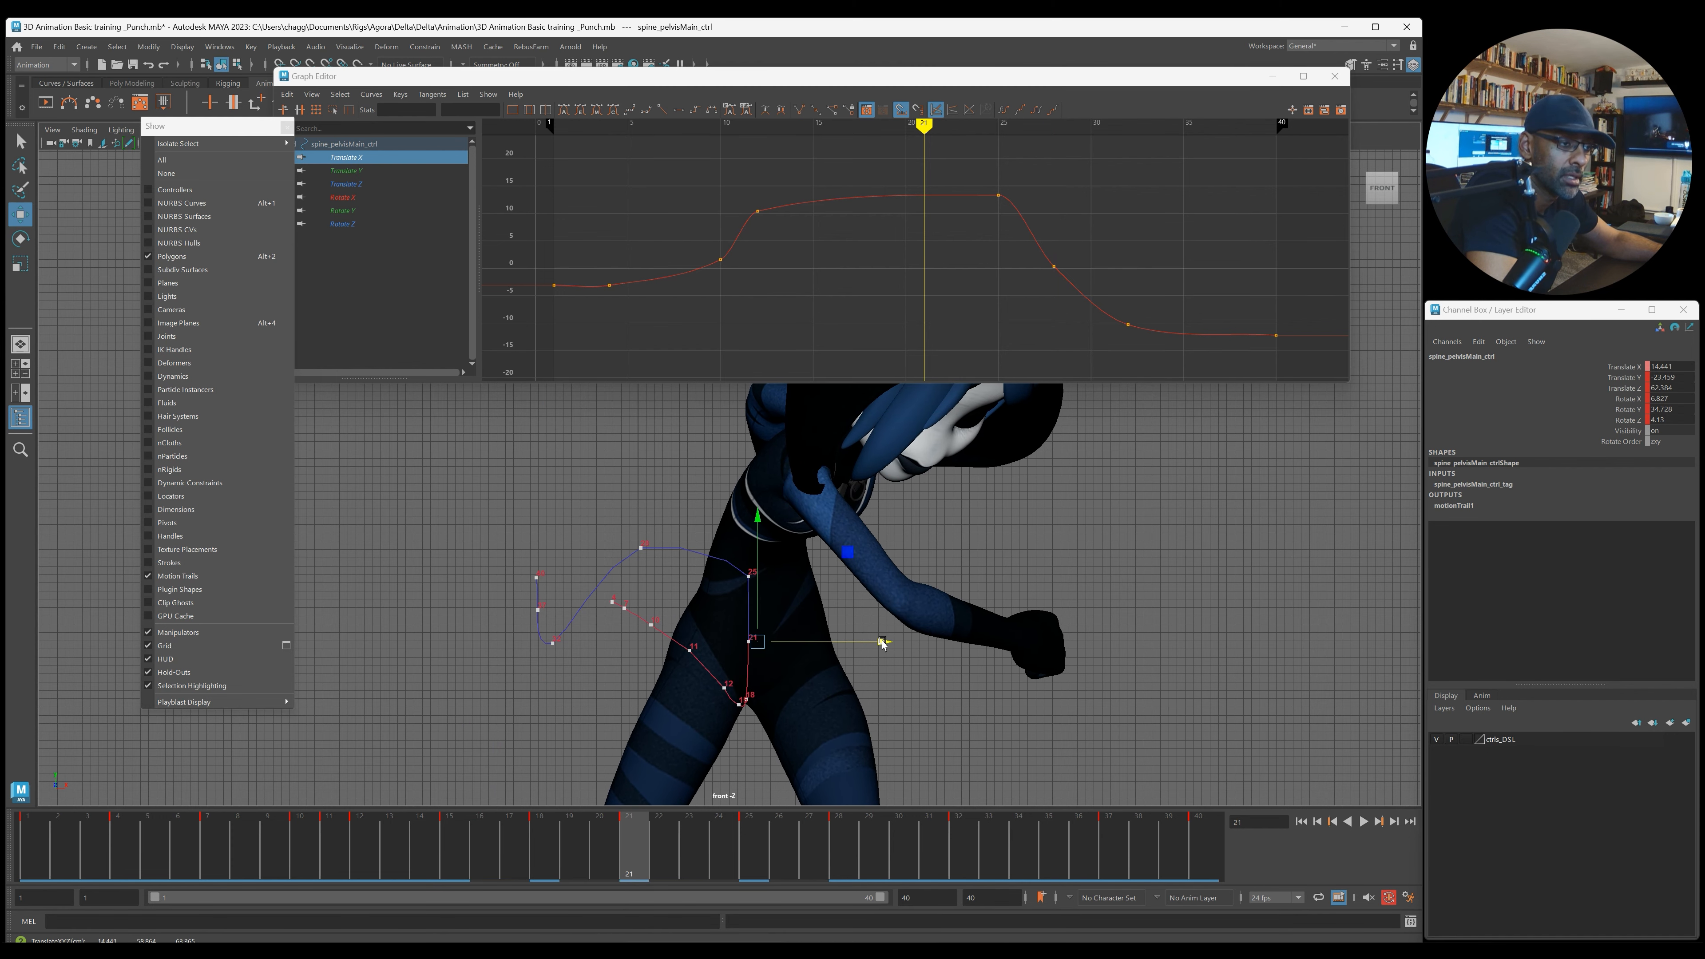
{"action": "key", "text": "s"}
{"action": "left_click_drag", "start_coordinate": [757, 641], "coordinate": [759, 639]}
Step: Lower the pelvis's Translate X key at frame 25 to about 11.9 and select the frame 12 key
{"action": "left_click_drag", "start_coordinate": [988, 179], "coordinate": [1011, 211]}
{"action": "left_click_drag", "start_coordinate": [964, 178], "coordinate": [980, 216]}
{"action": "middle_click_drag", "start_coordinate": [979, 220], "coordinate": [979, 216]}
{"action": "left_click_drag", "start_coordinate": [993, 176], "coordinate": [1020, 227]}
{"action": "middle_click_drag", "start_coordinate": [1021, 230], "coordinate": [1023, 237]}
{"action": "left_click_drag", "start_coordinate": [700, 186], "coordinate": [791, 236]}
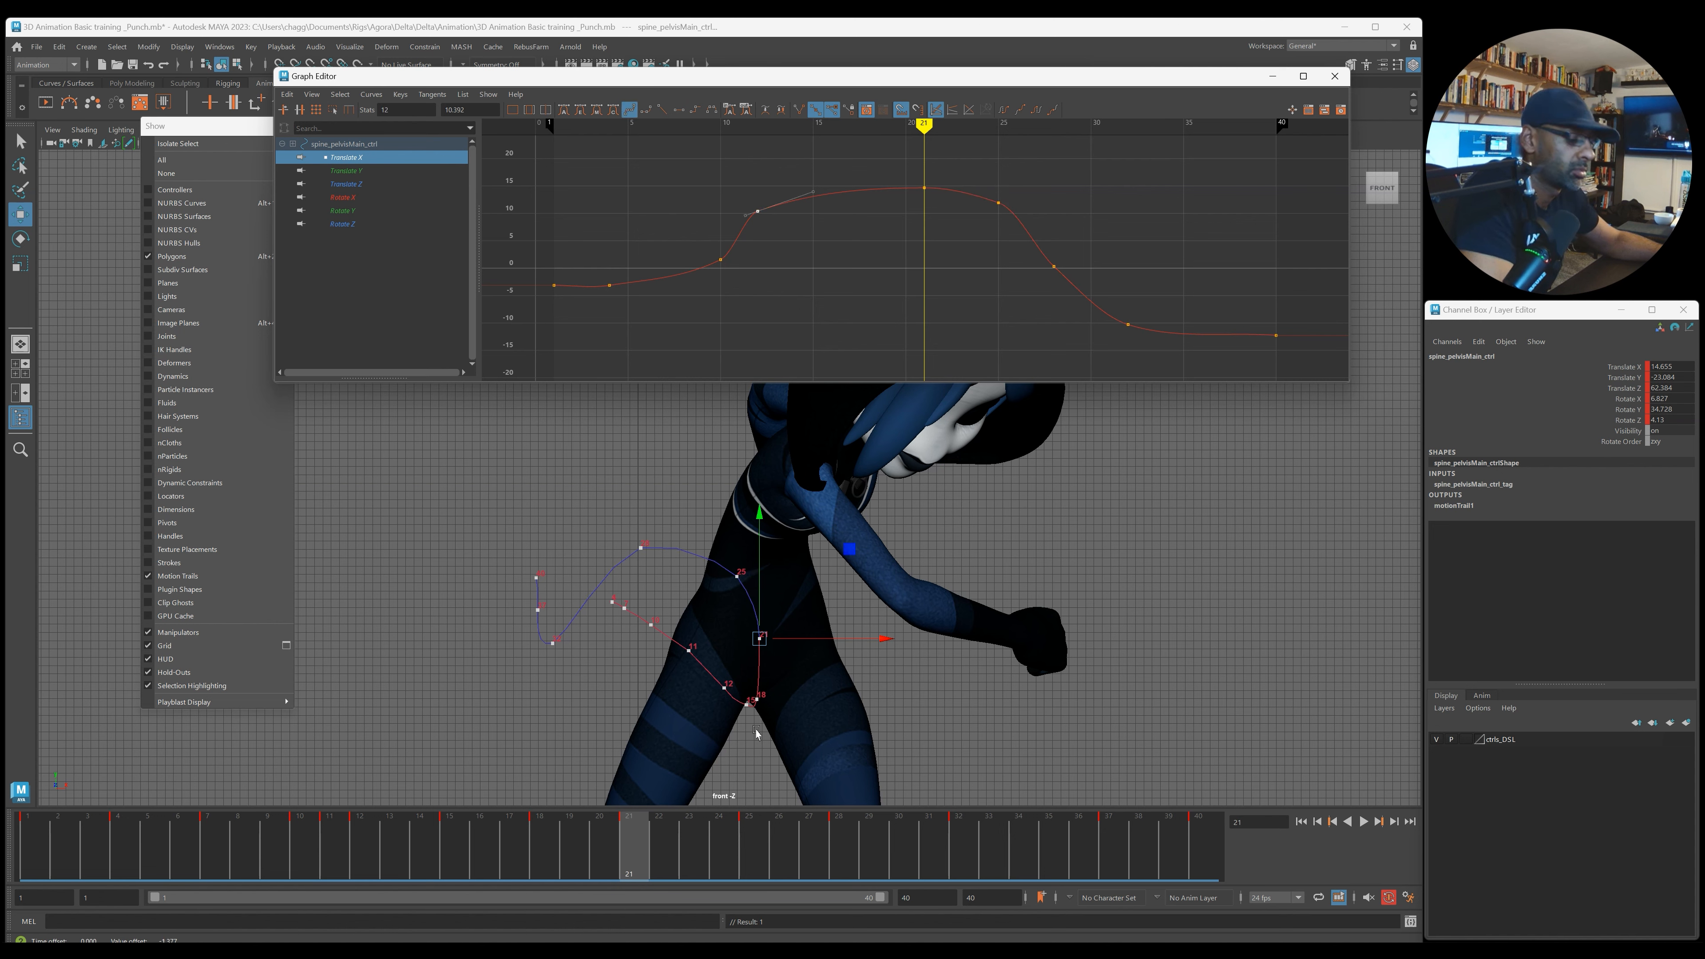
Step: Adjust the pelvis position at frame 12 slightly down and inward, with Translate X at about 9.4, to round the trail
{"action": "key", "text": "period"}
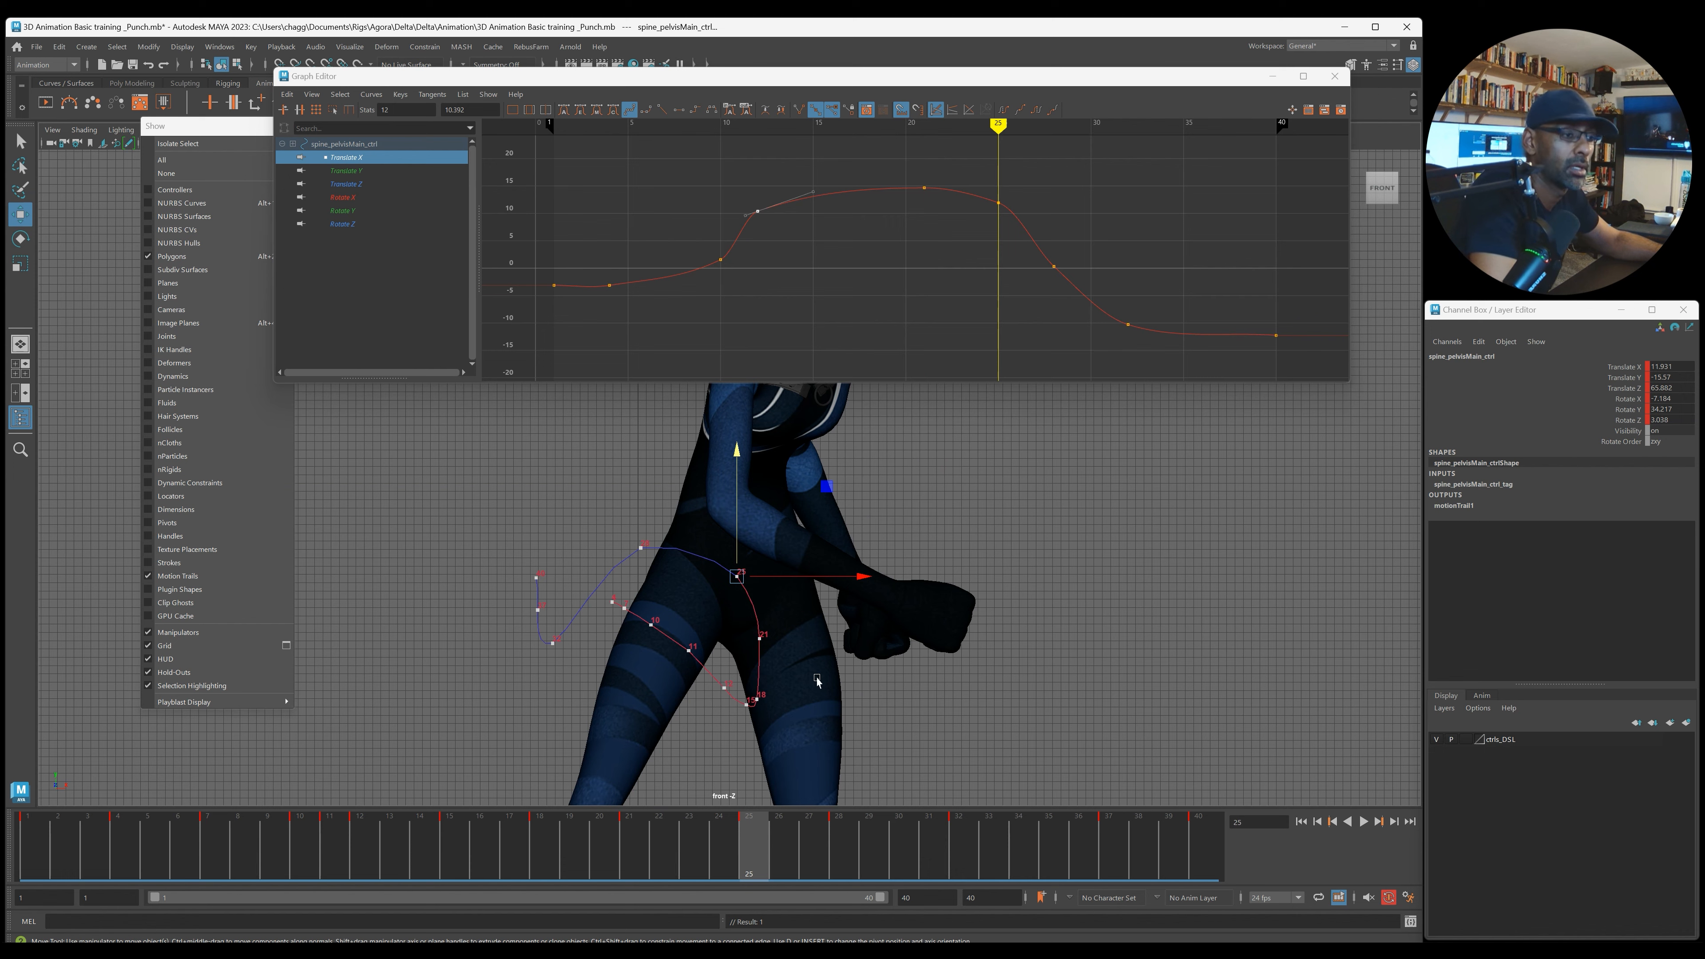
{"action": "key", "text": "comma"}
{"action": "key", "text": "comma"}
{"action": "key", "text": "comma"}
{"action": "key", "text": "comma"}
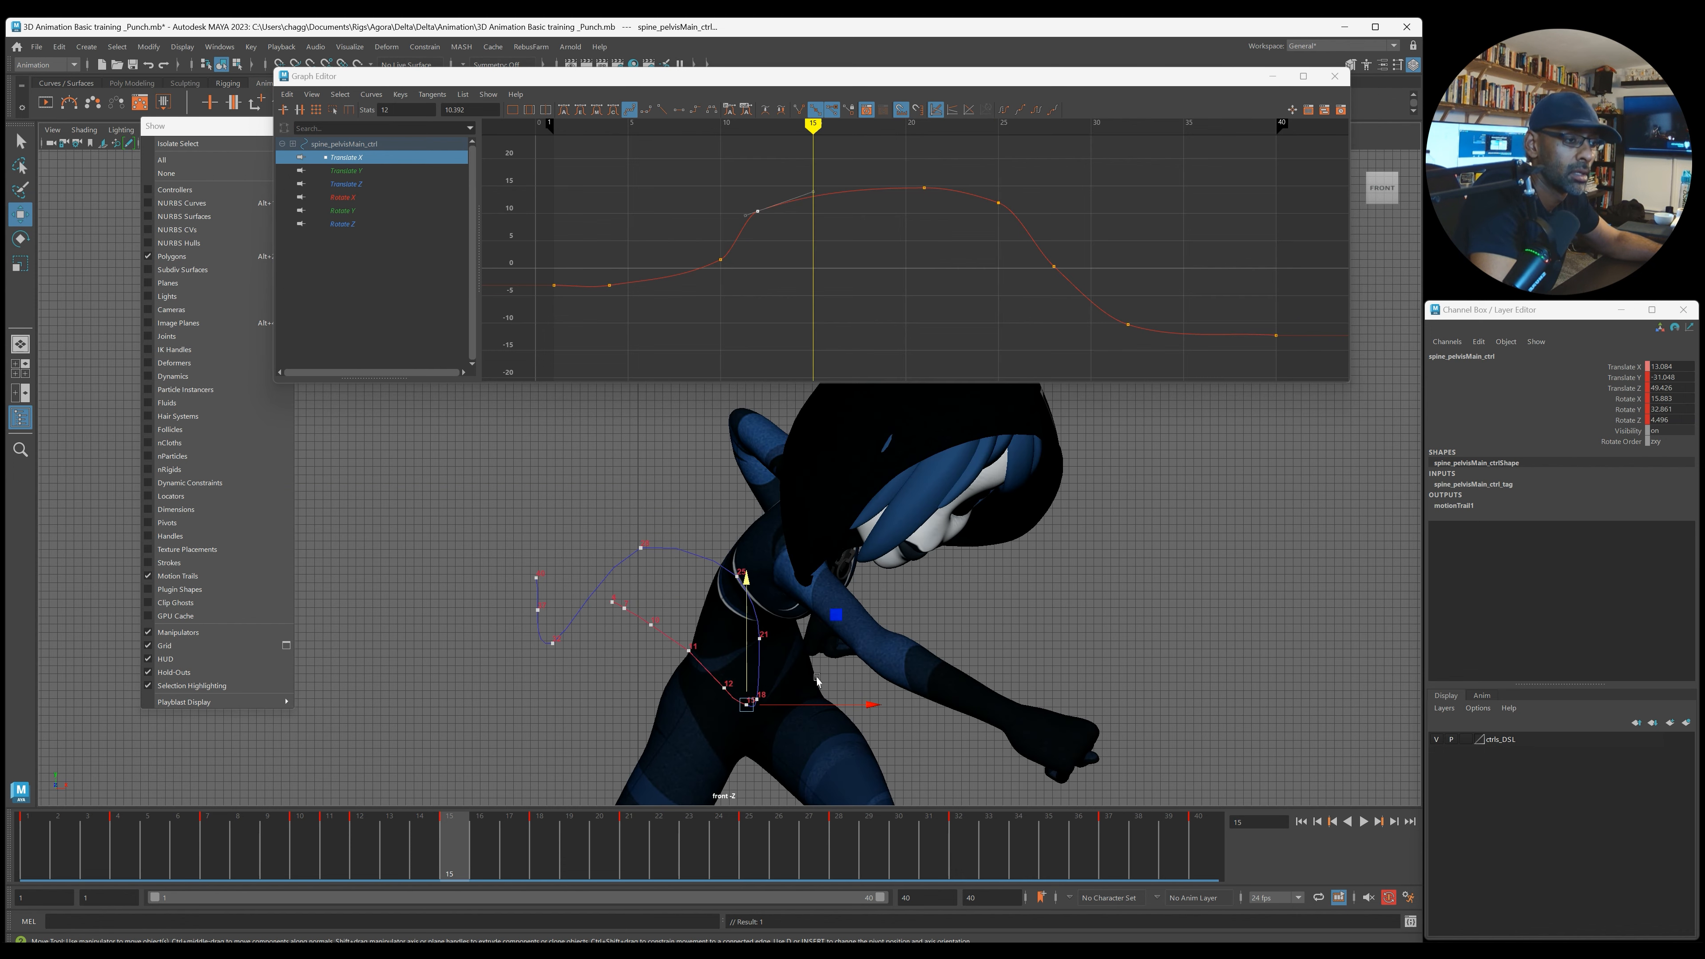
{"action": "left_click_drag", "start_coordinate": [746, 689], "coordinate": [716, 627]}
Step: Step back and forth through the pelvis keys between frames 10 and 25 and examine the shape of the arc
{"action": "key", "text": "comma"}
{"action": "key", "text": "period"}
{"action": "key", "text": "period"}
{"action": "key", "text": "period"}
{"action": "key", "text": "period"}
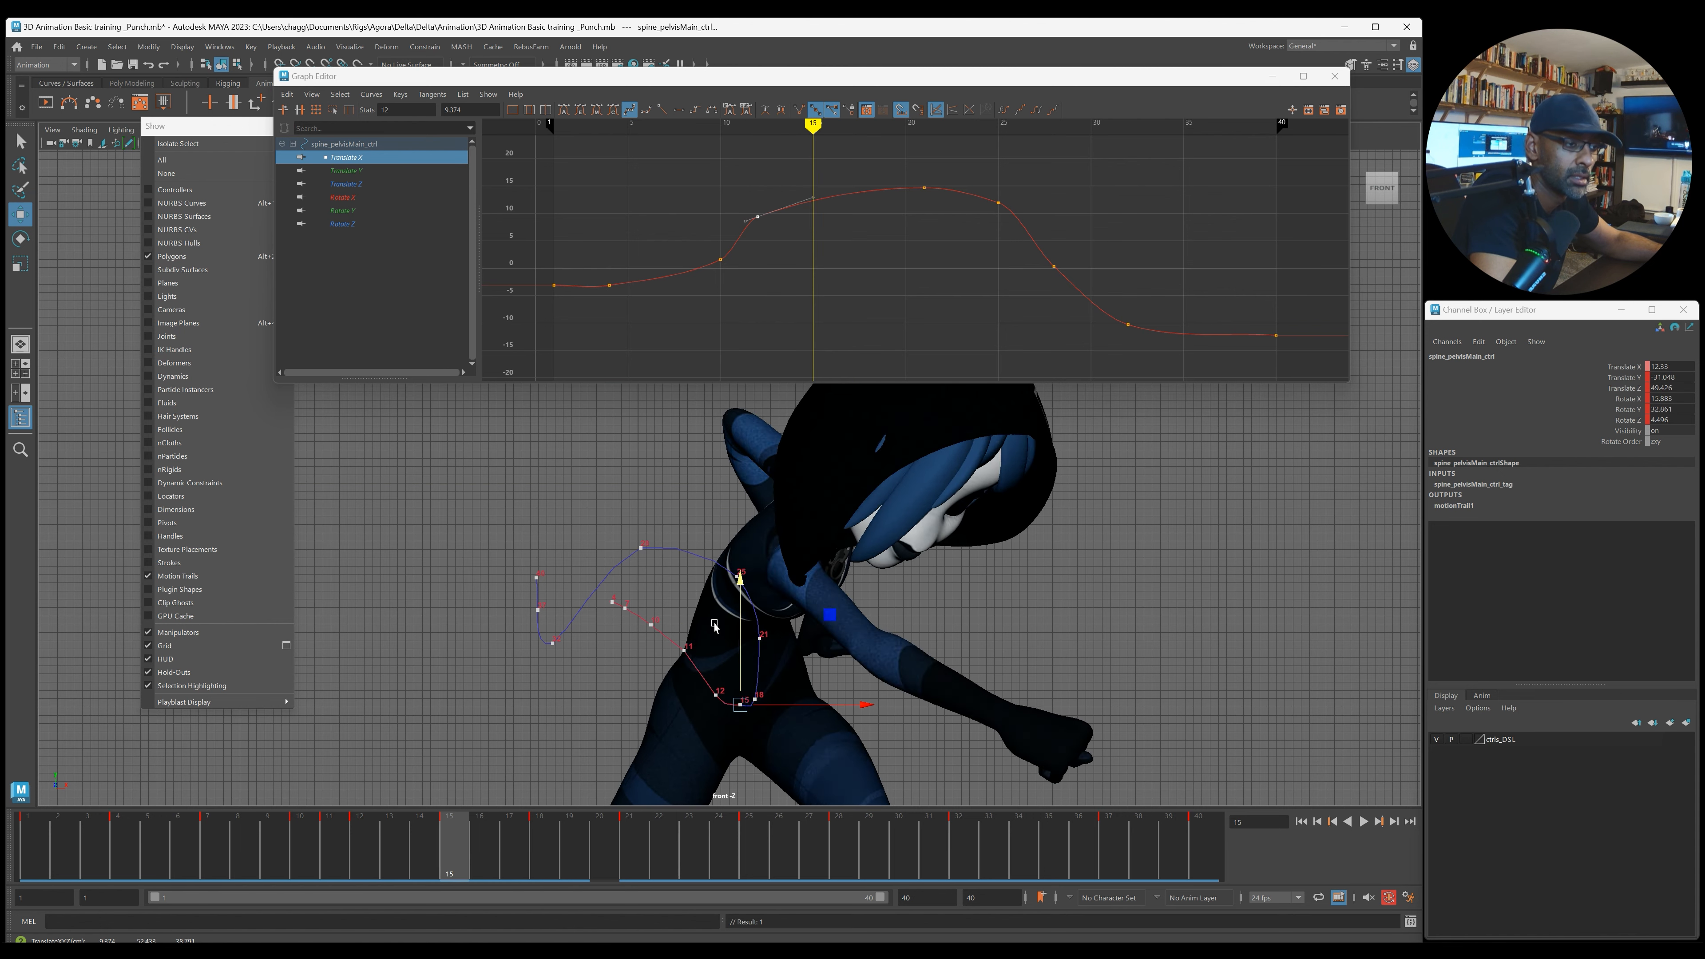
{"action": "key", "text": "comma"}
{"action": "key", "text": "period"}
{"action": "key", "text": "period"}
{"action": "key", "text": "comma"}
{"action": "key", "text": "comma"}
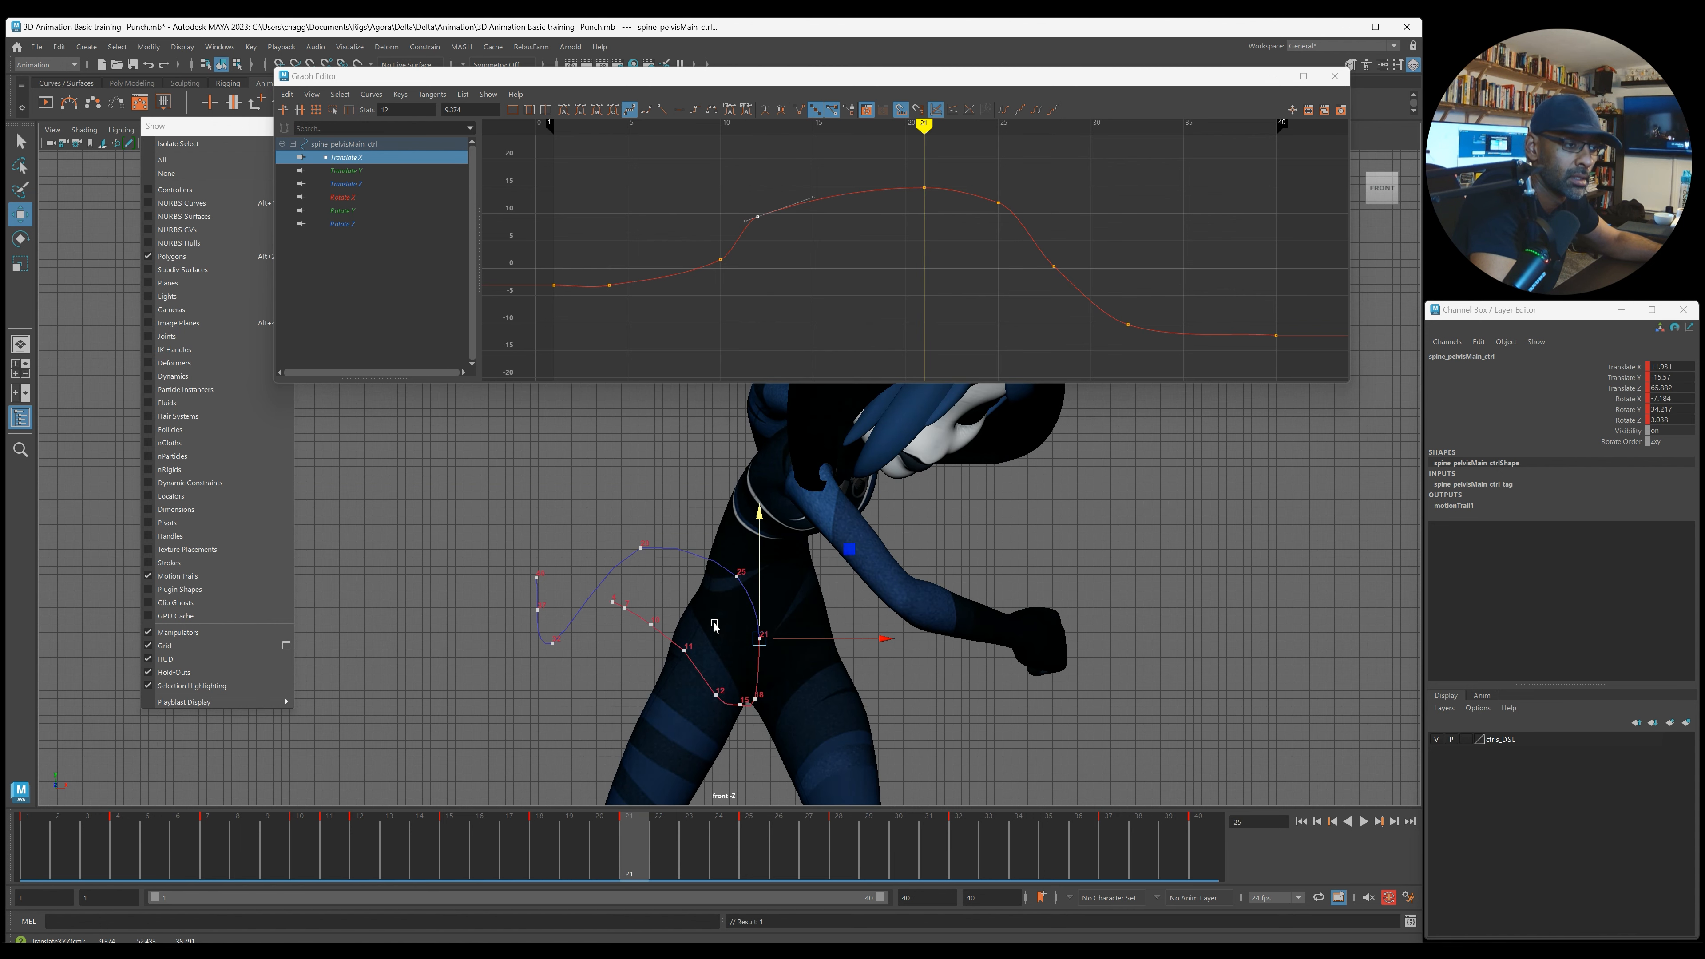
{"action": "key", "text": "comma"}
{"action": "key", "text": "comma"}
{"action": "key", "text": "comma"}
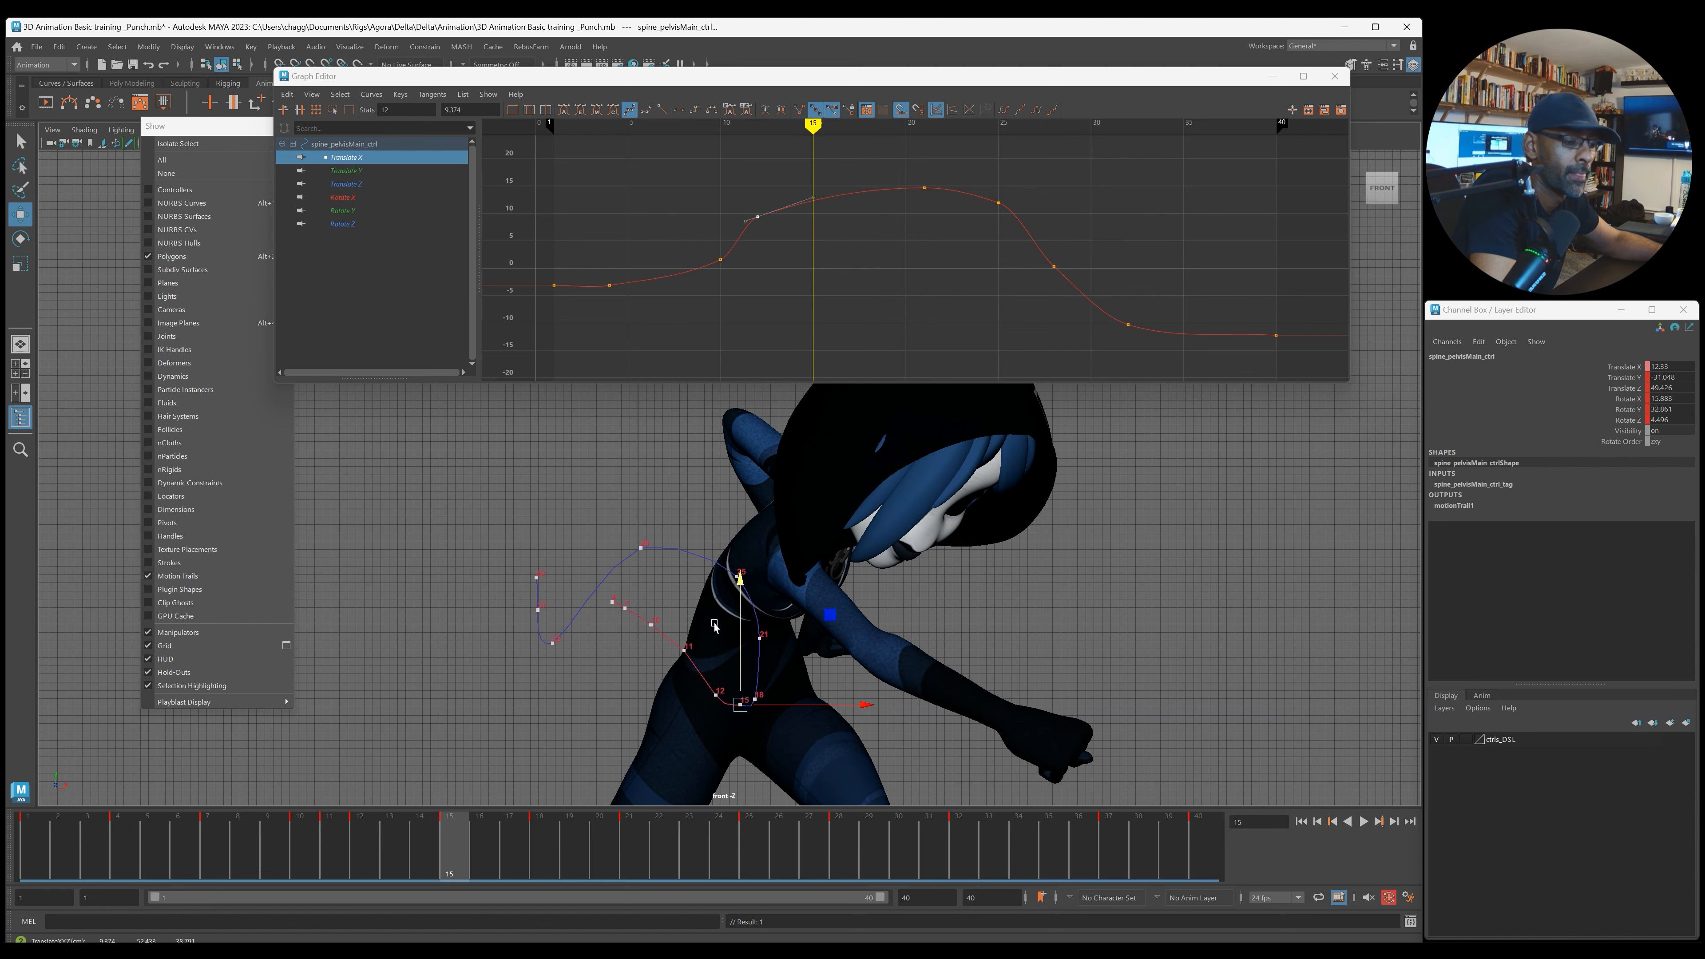
{"action": "key", "text": "comma"}
{"action": "key", "text": "comma"}
{"action": "key", "text": "period"}
{"action": "key", "text": "period"}
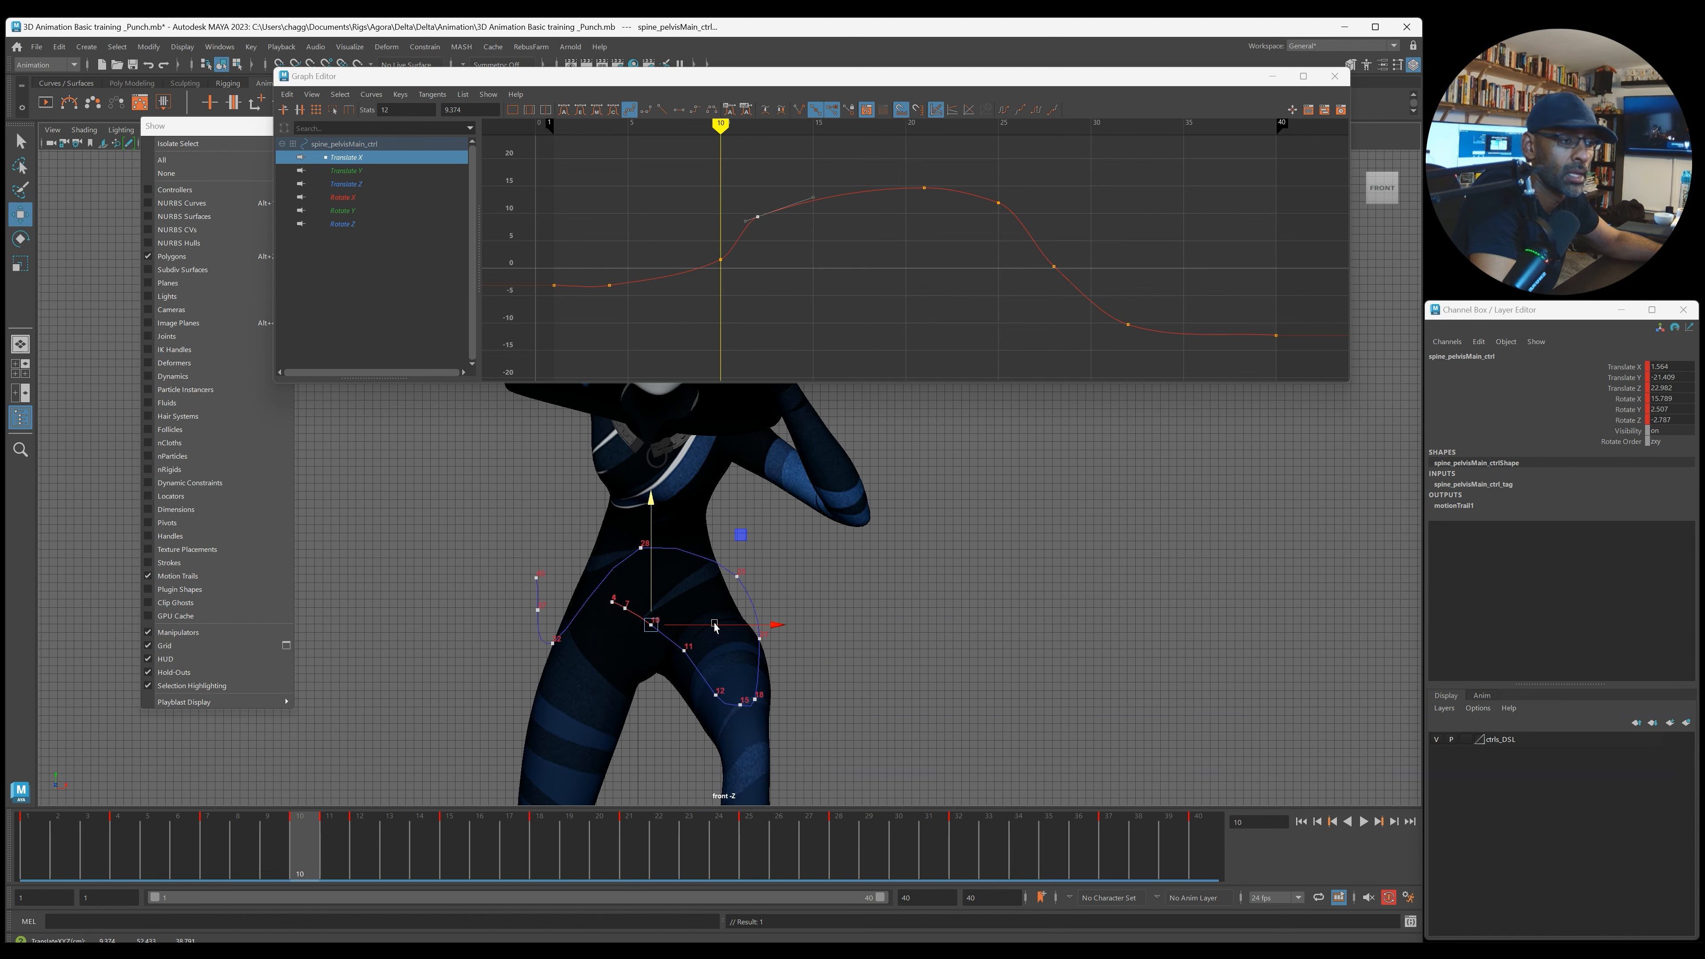
{"action": "key", "text": "comma"}
{"action": "key", "text": "period"}
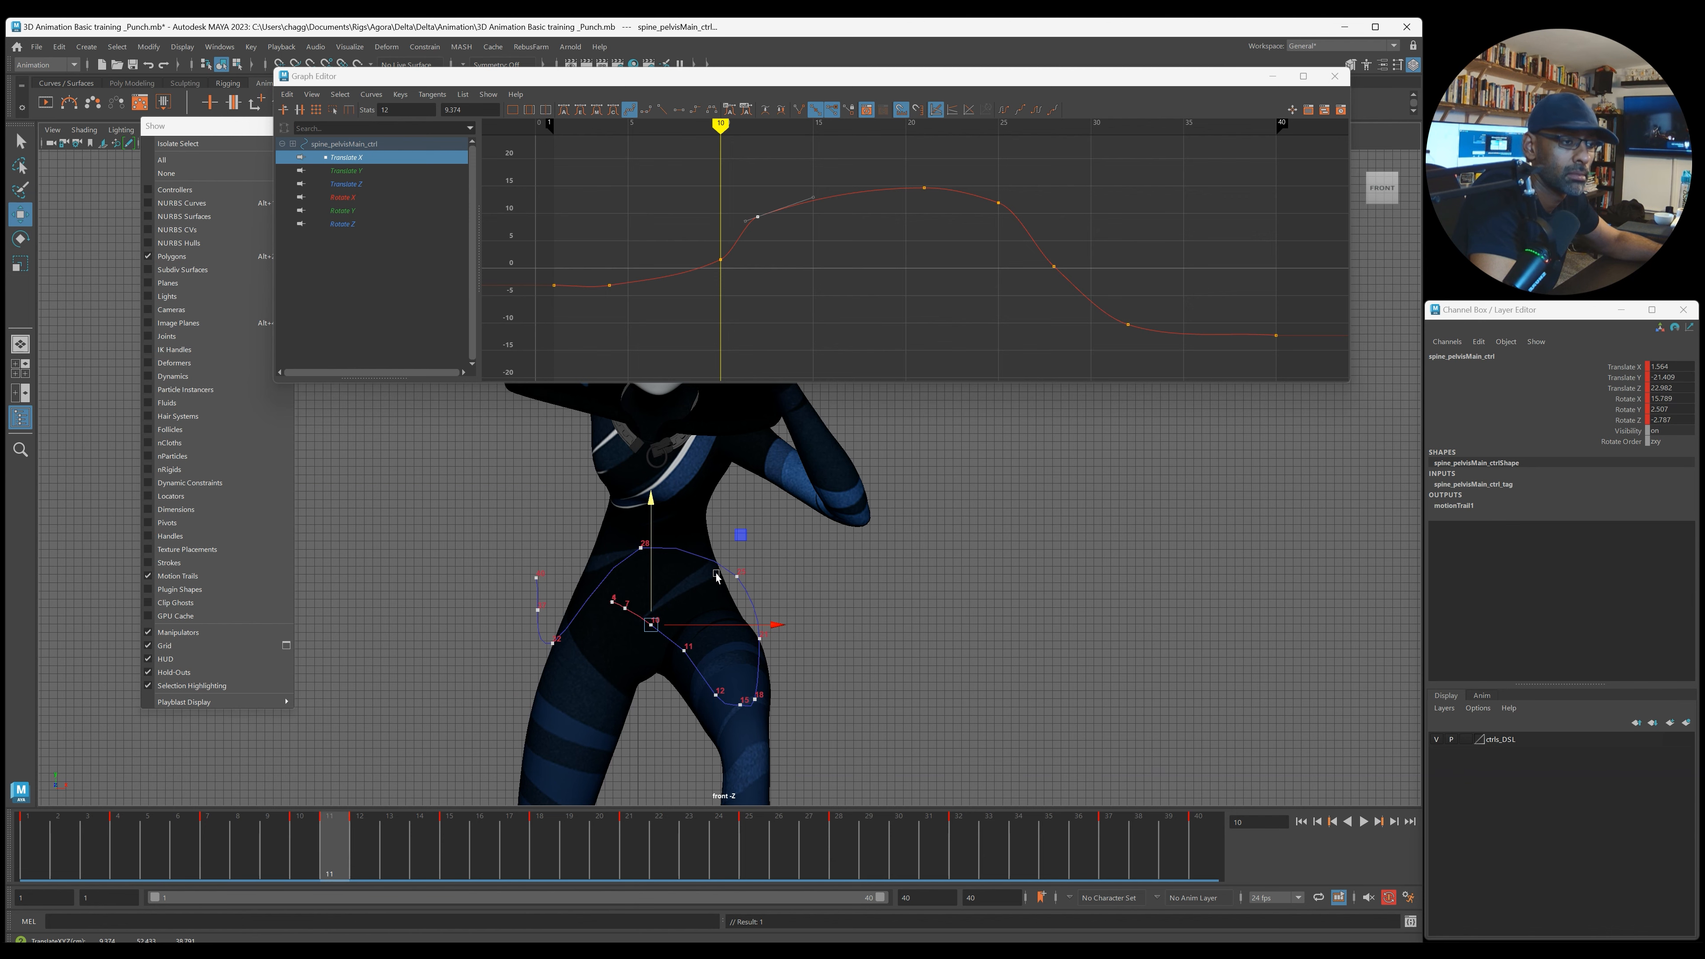
Step: At frame 11, nudge the pelvis control down slightly to smooth the descending part of the trail
{"action": "key", "text": "comma"}
{"action": "key", "text": "period"}
{"action": "key", "text": "alt+period"}
{"action": "left_click_drag", "start_coordinate": [683, 528], "coordinate": [683, 531]}
Step: At frame 18, raise the pelvis slightly and fine-tune its sideways position to round the bottom of the arc
{"action": "key", "text": "period"}
{"action": "key", "text": "period"}
{"action": "key", "text": "period"}
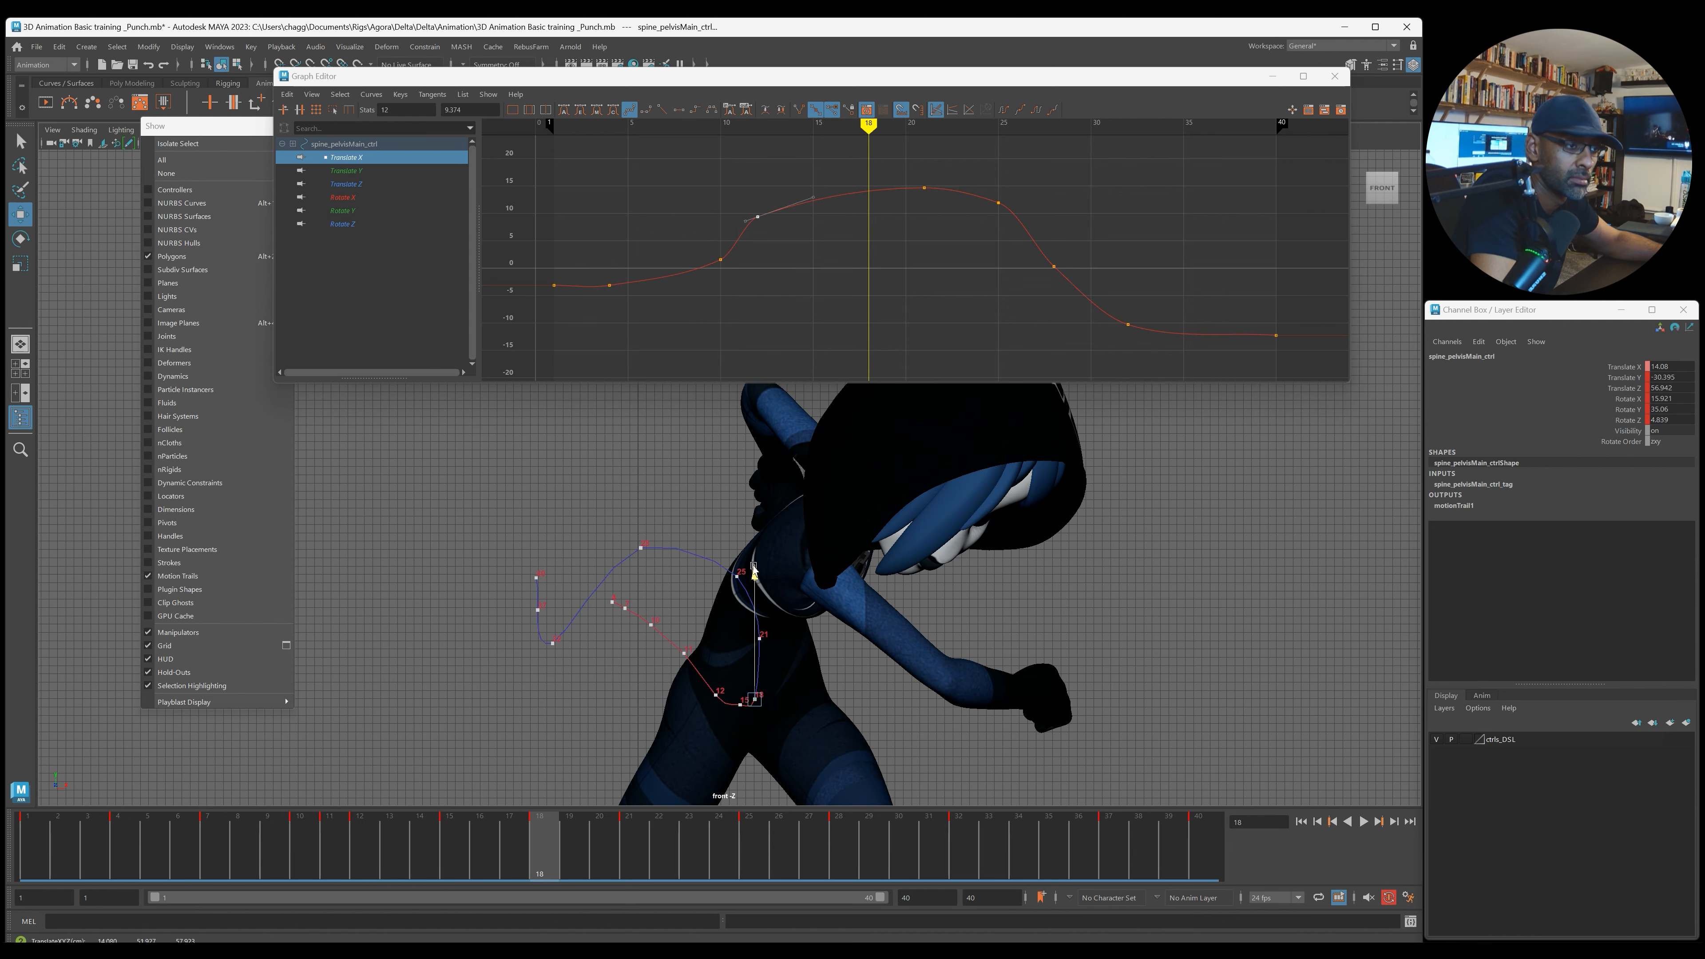
{"action": "left_click_drag", "start_coordinate": [754, 573], "coordinate": [754, 565]}
{"action": "left_click_drag", "start_coordinate": [883, 690], "coordinate": [876, 694]}
Step: At frame 30, raise the pelvis to Translate Y about -16.6 and adjust its Translate X to about -6
{"action": "key", "text": "period"}
{"action": "key", "text": "period"}
{"action": "key", "text": "period"}
{"action": "key", "text": "period"}
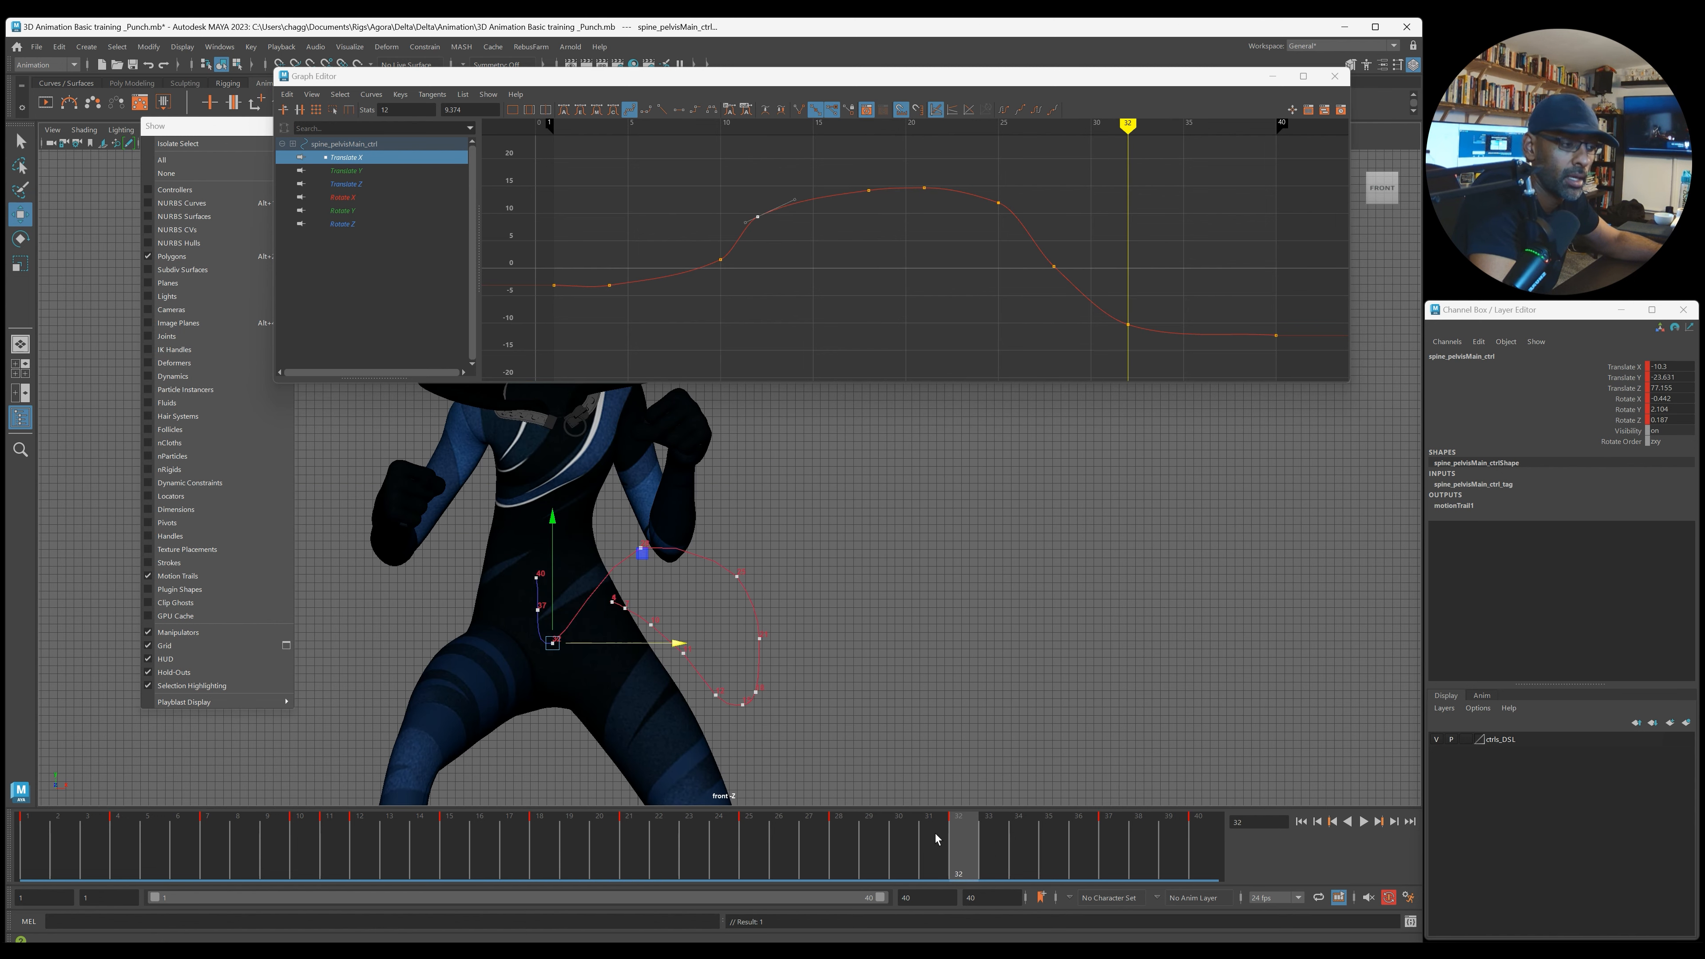
{"action": "left_click_drag", "start_coordinate": [840, 852], "coordinate": [893, 855]}
{"action": "left_click_drag", "start_coordinate": [582, 531], "coordinate": [583, 517]}
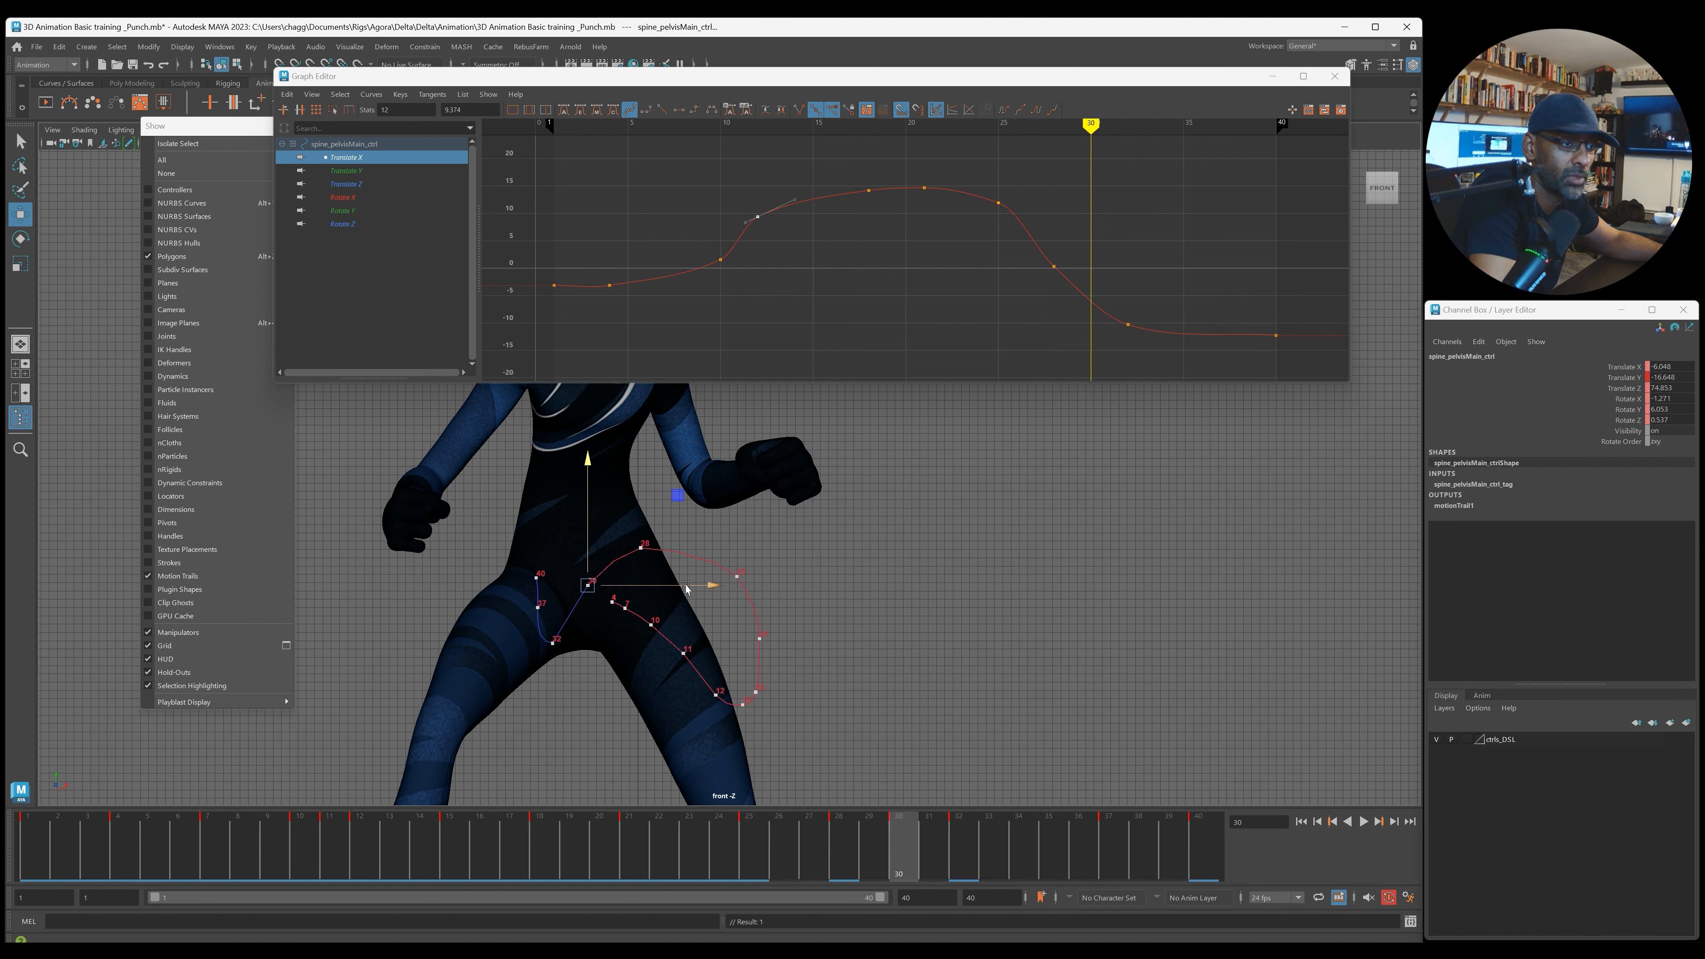
{"action": "left_click_drag", "start_coordinate": [686, 588], "coordinate": [704, 587]}
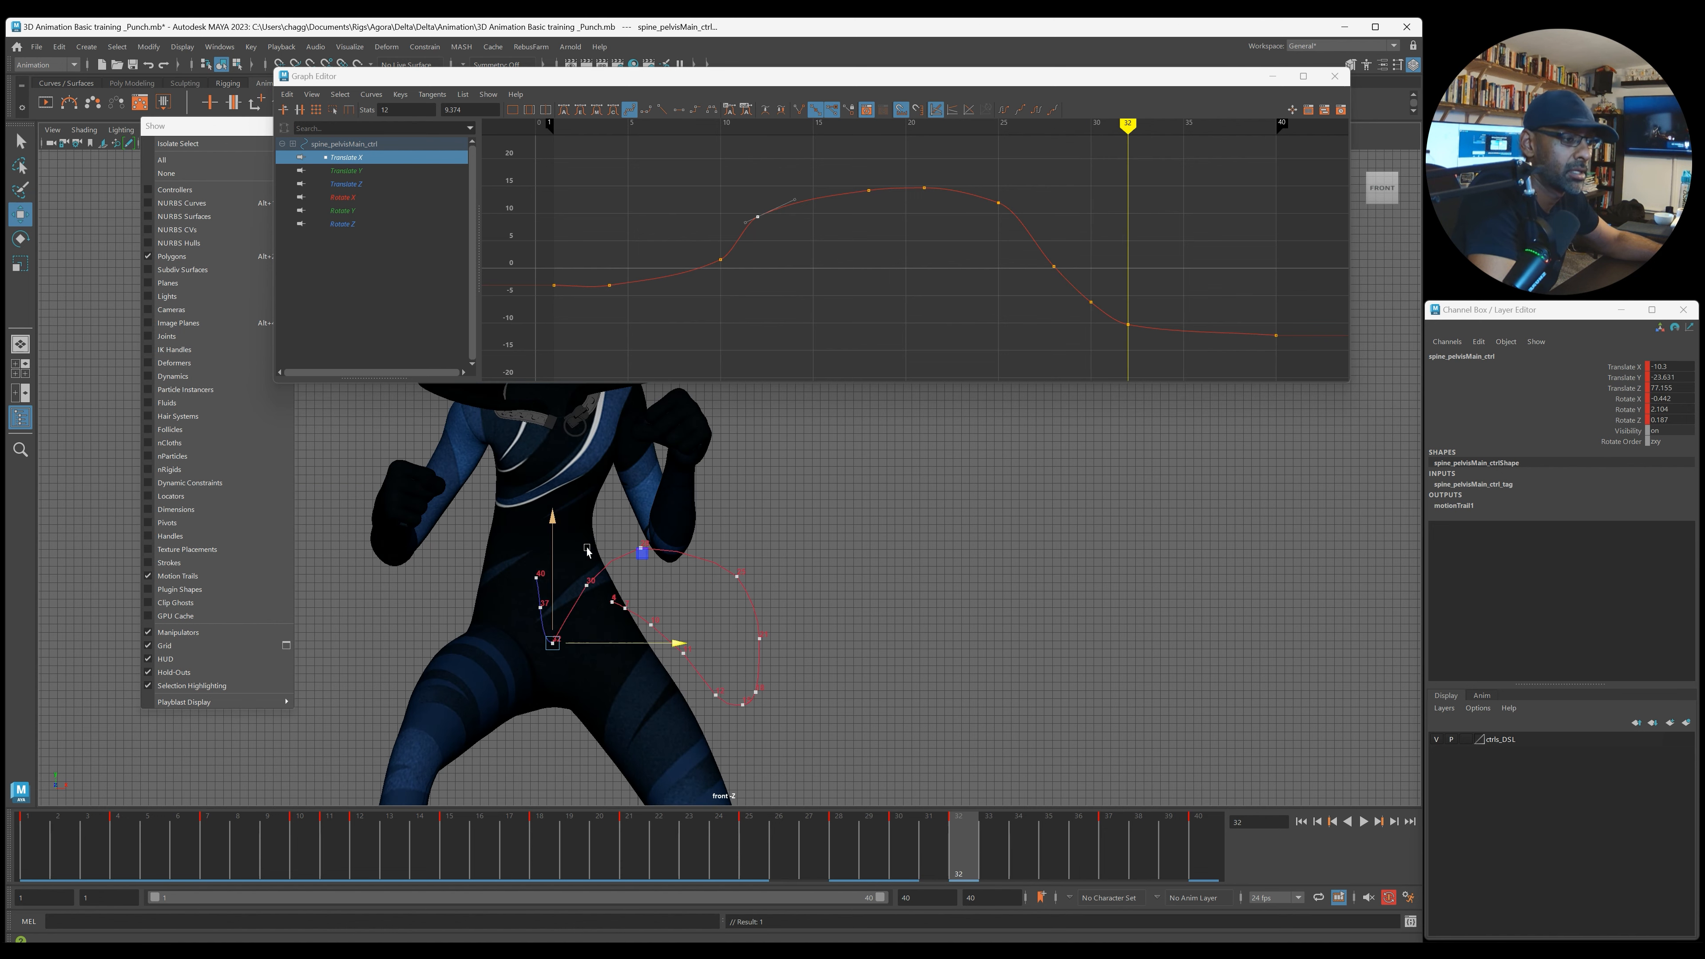
Step: Move the pelvis key at frame 32 to frame 33 on the timeline
{"action": "key", "text": "period"}
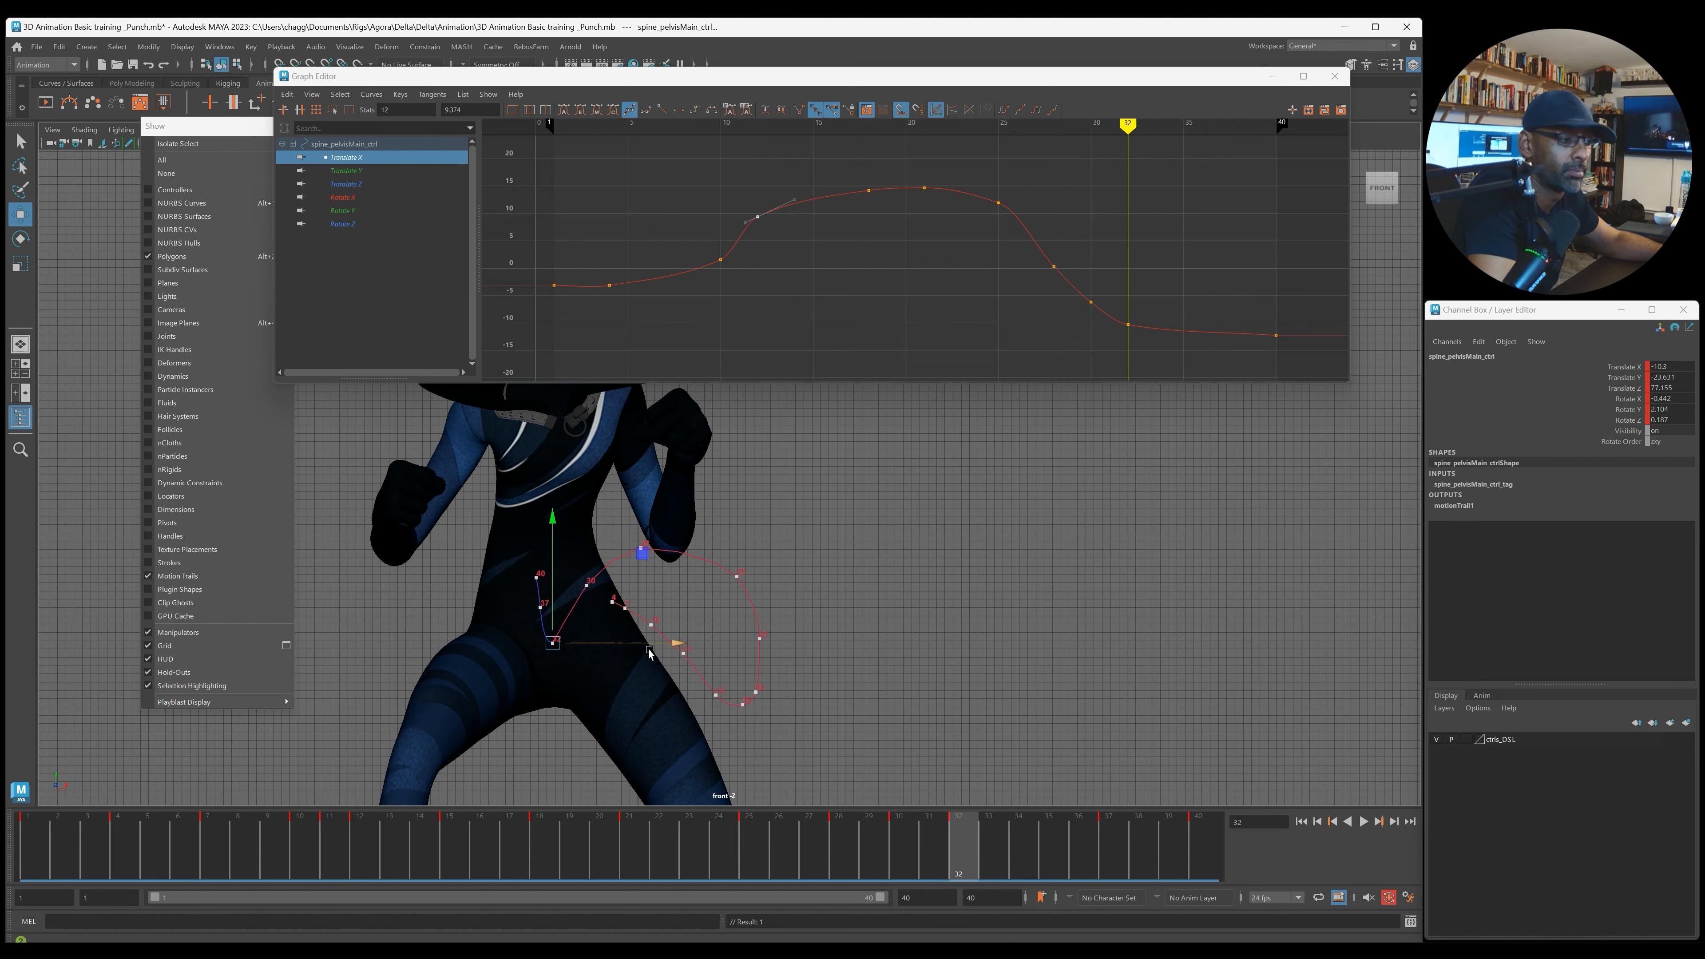
{"action": "left_click", "coordinate": [969, 854], "text": "shift"}
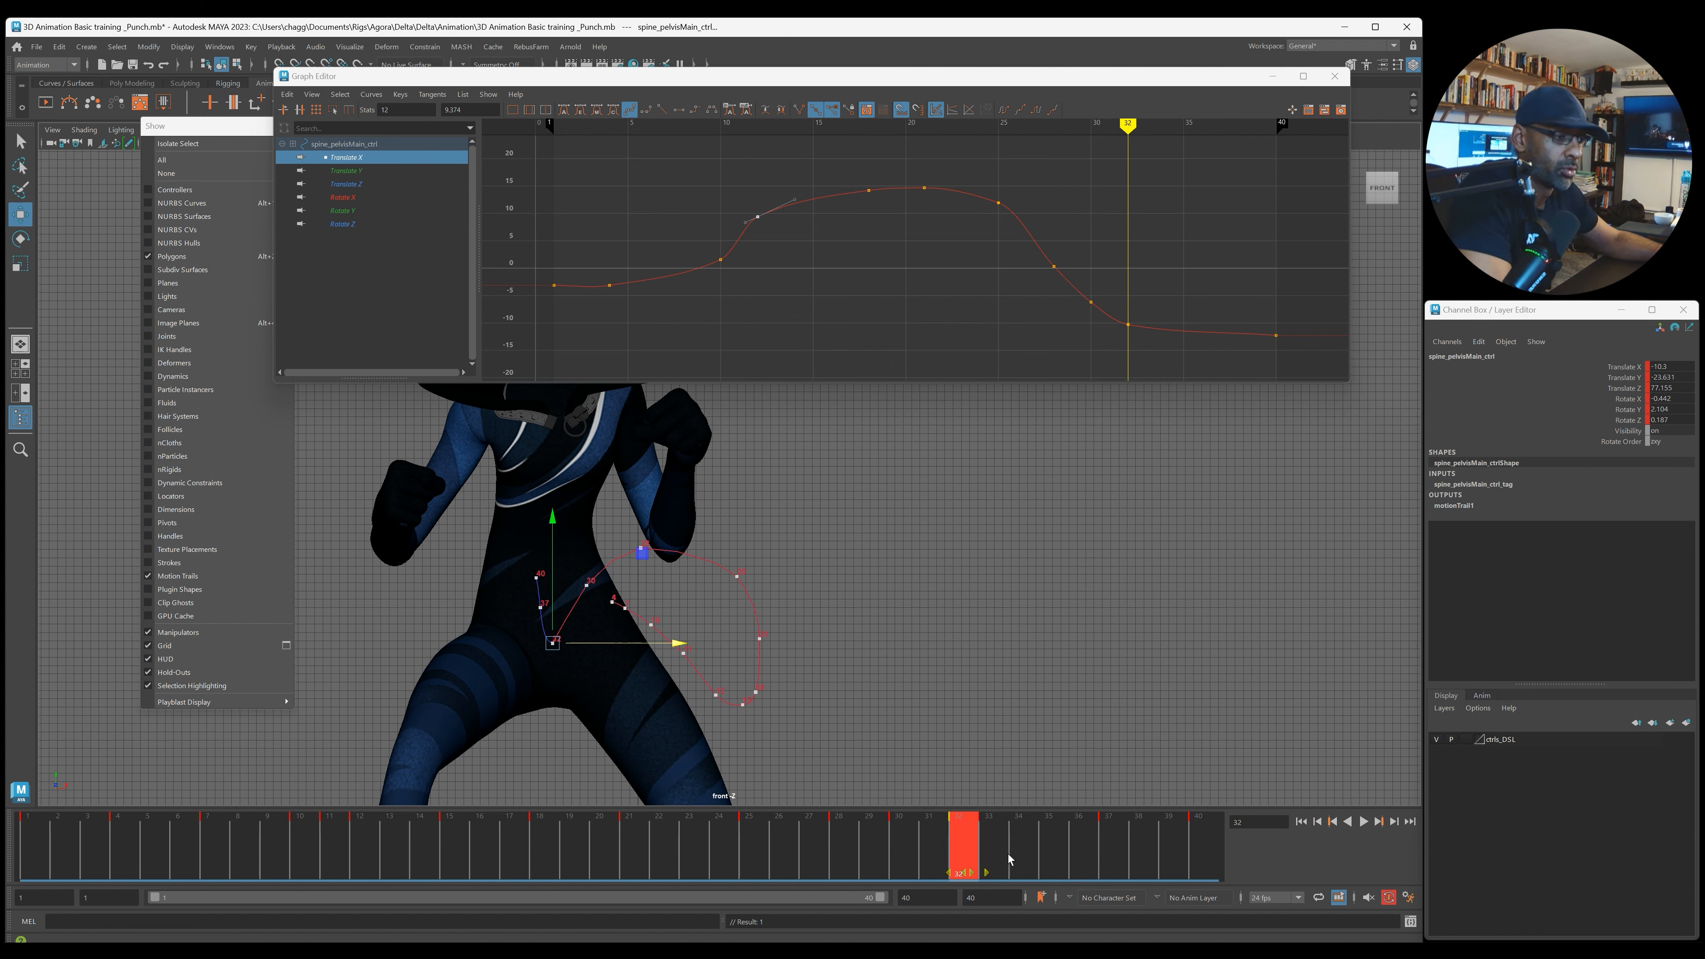
{"action": "left_click_drag", "start_coordinate": [968, 872], "coordinate": [998, 872]}
{"action": "left_click", "coordinate": [995, 853]}
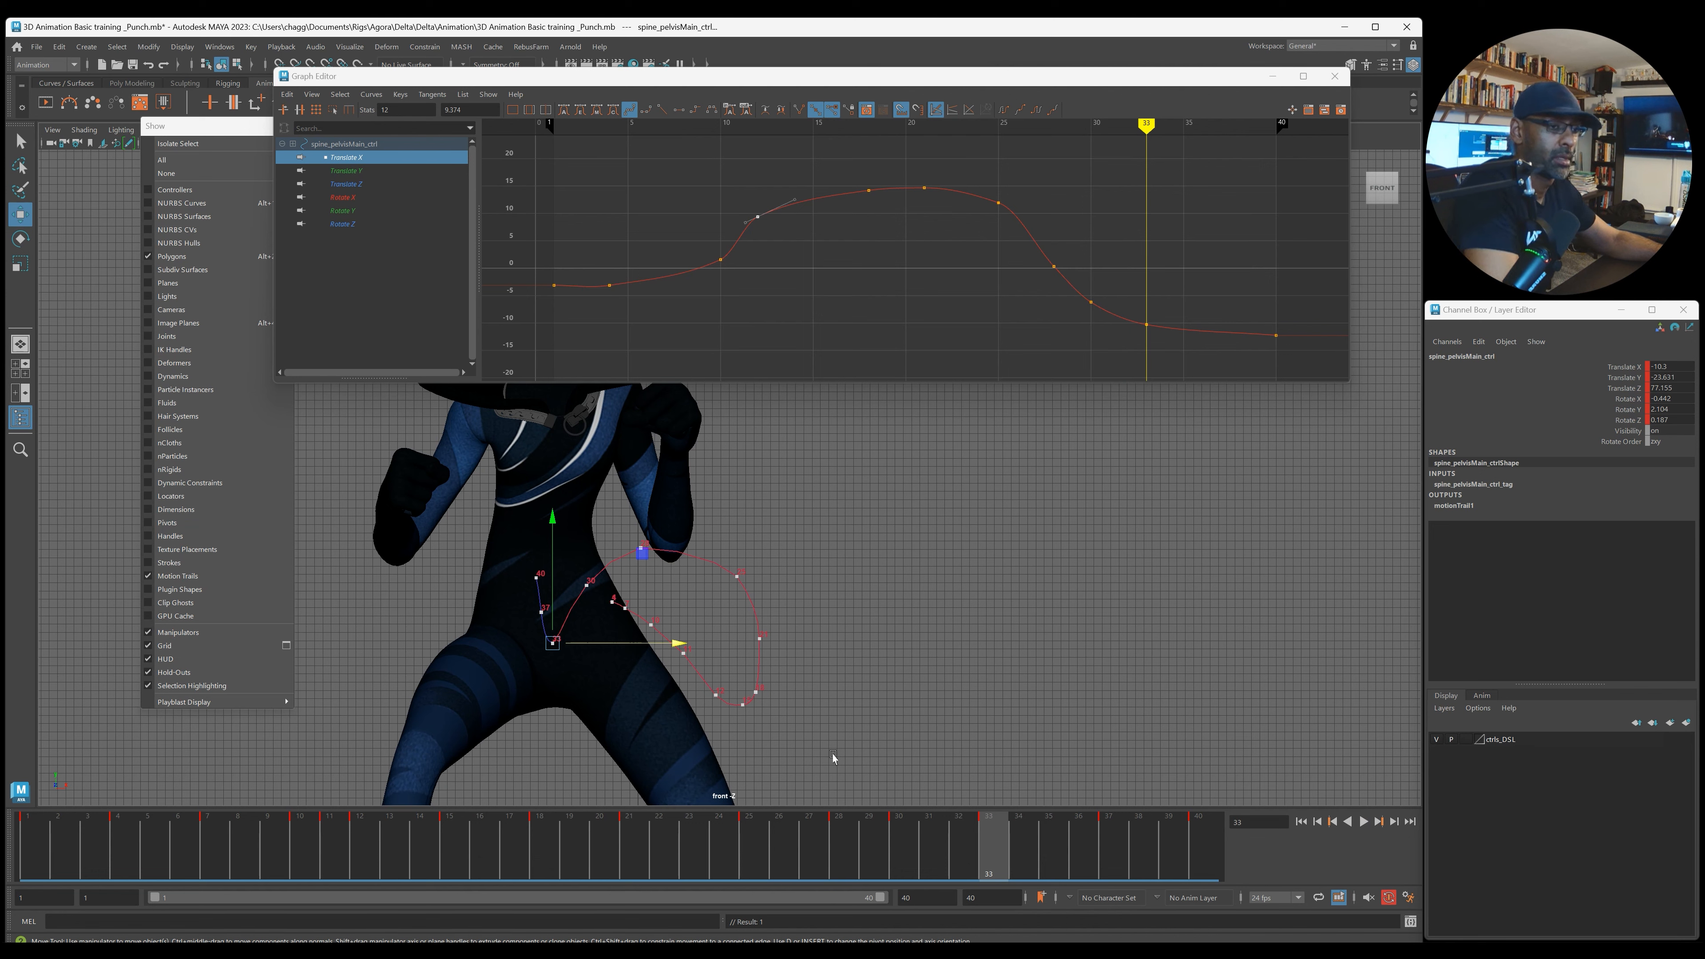
Step: Adjust the pelvis's sideways position at frames 37 and 40, with Translate X at about -11.6 on frame 40
{"action": "key", "text": "period"}
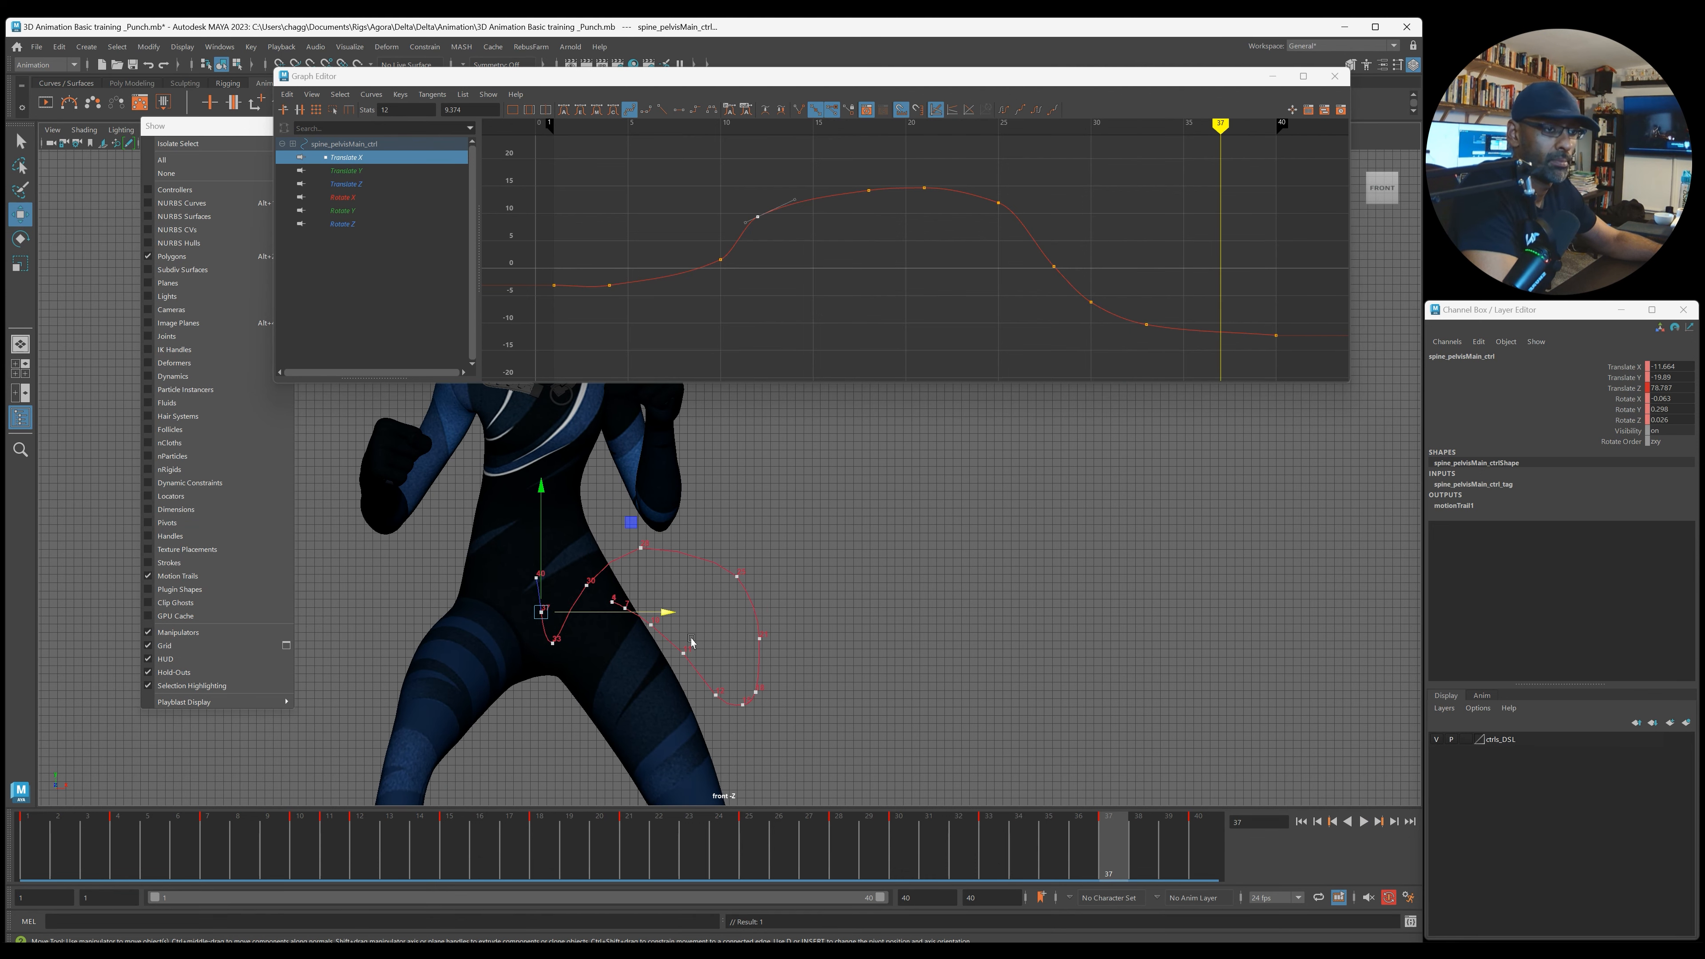
{"action": "left_click_drag", "start_coordinate": [664, 612], "coordinate": [670, 583]}
{"action": "key", "text": "period"}
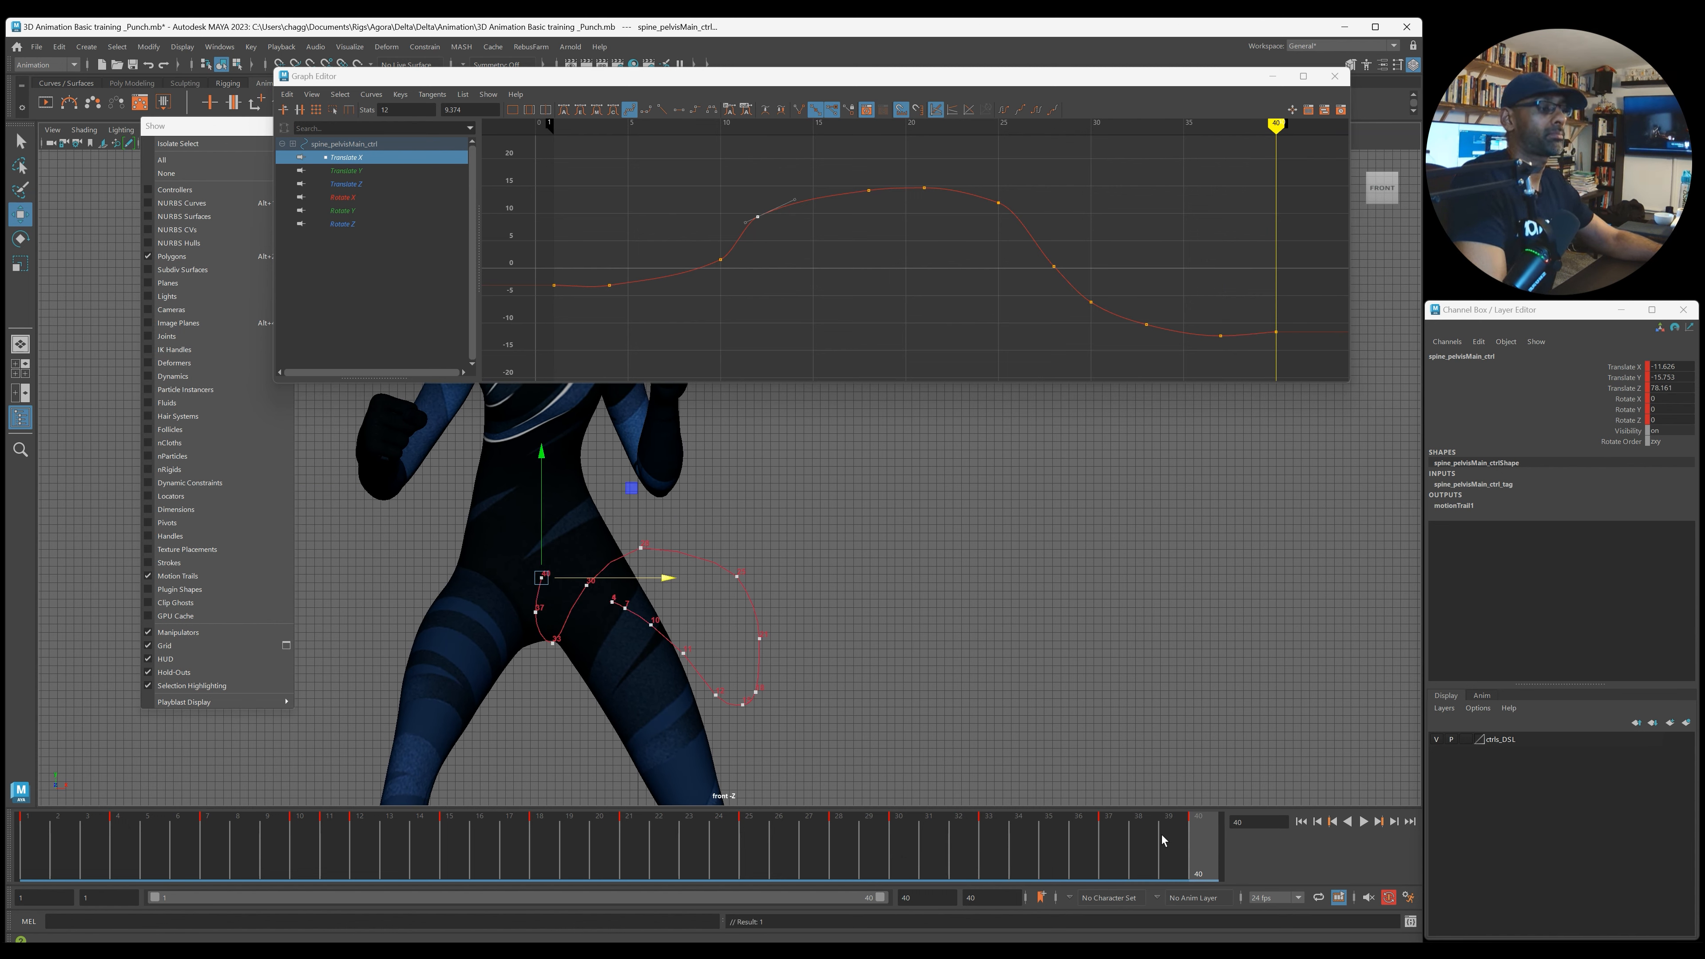
Step: Play back the punch and close the Graph Editor to view the whole character with the pelvis trail
{"action": "key", "text": "alt+v"}
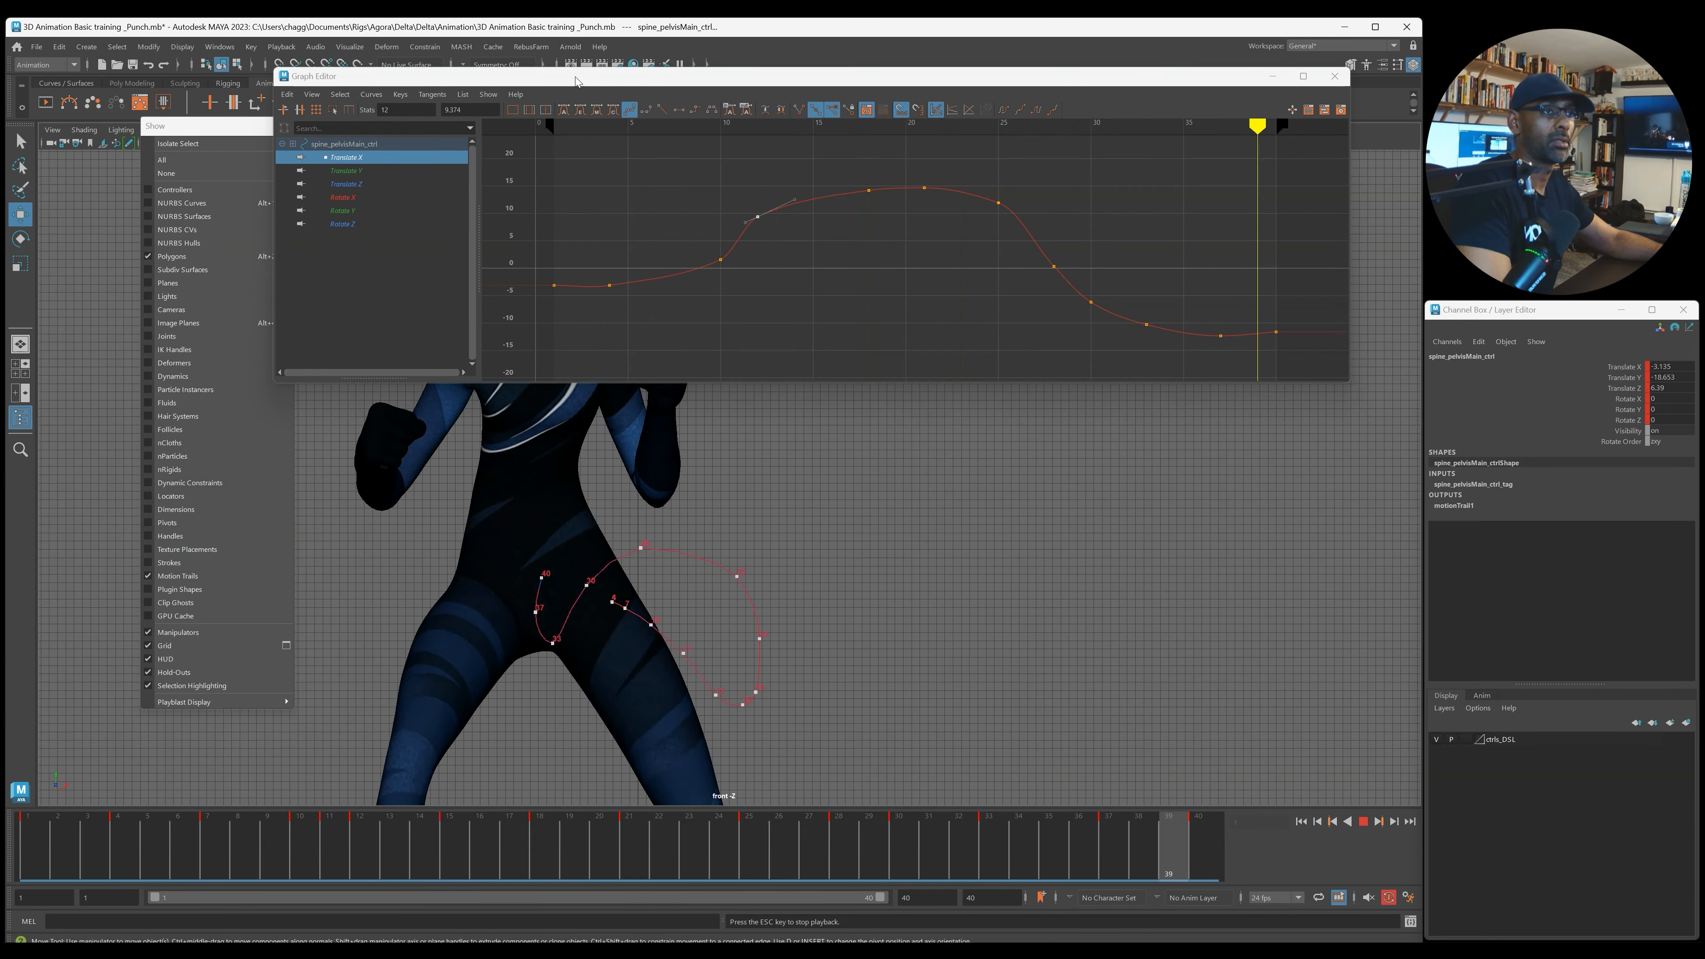
{"action": "left_click", "coordinate": [1334, 76]}
{"action": "scroll", "coordinate": [394, 530], "scroll_direction": "down", "scroll_amount": 3}
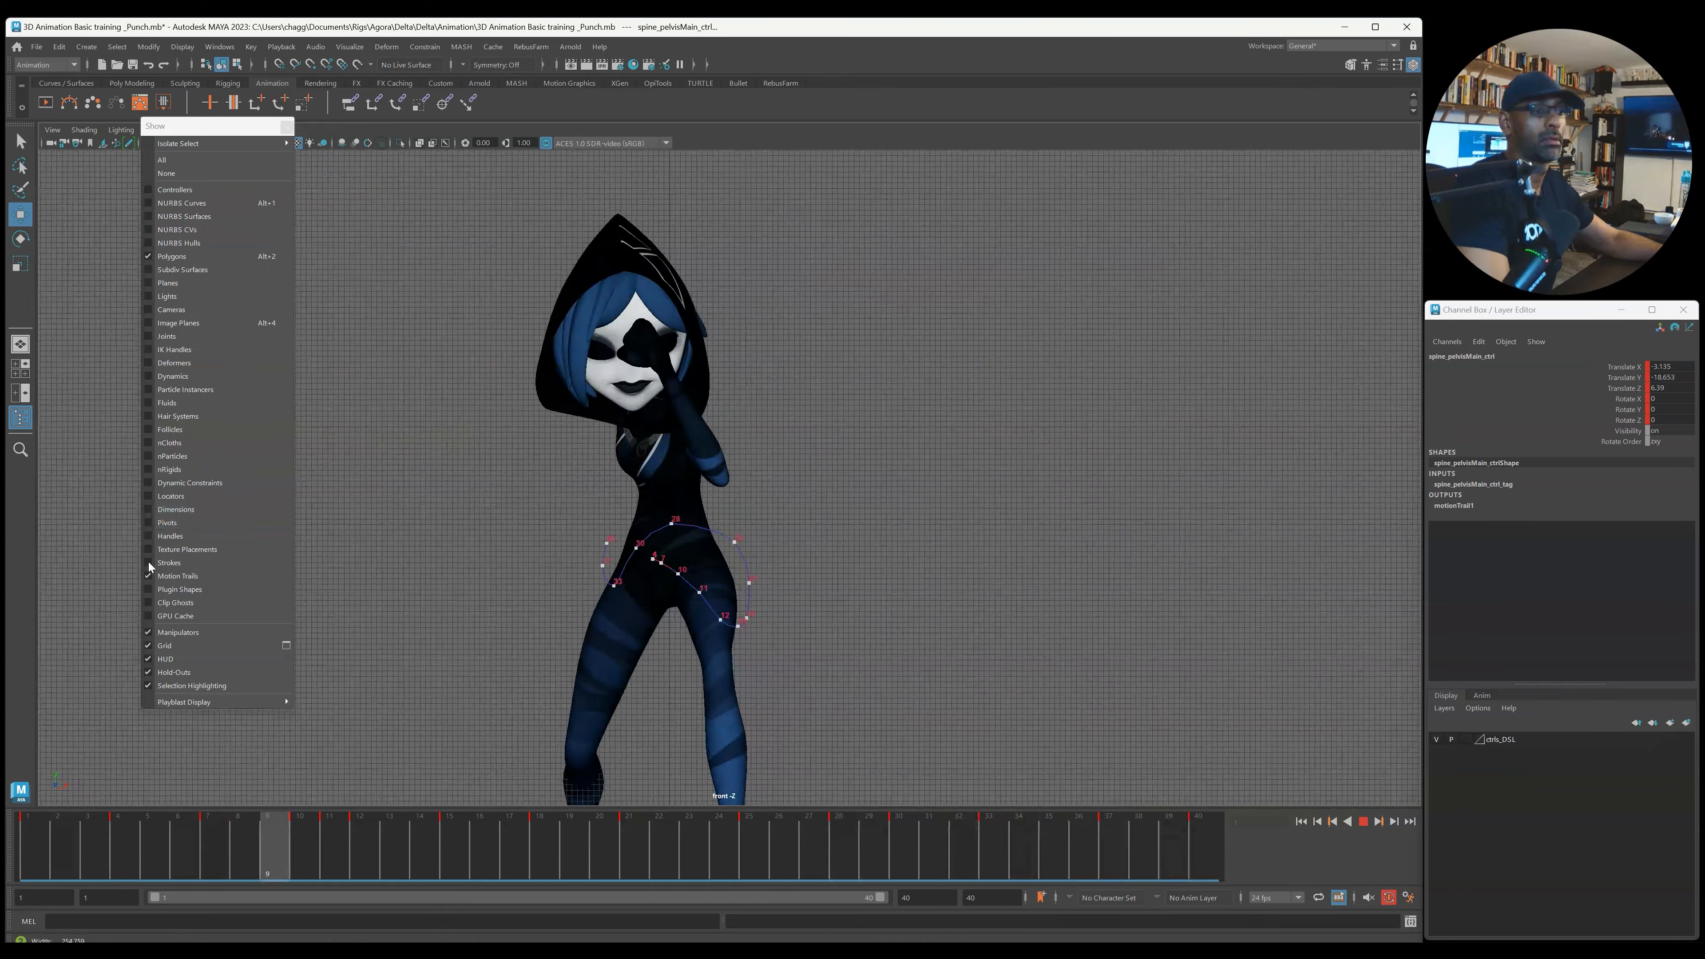
Step: Nudge the pelvis sideways at frame 28 to widen its front-view arc, and key the pose
{"action": "scroll", "coordinate": [389, 544], "scroll_direction": "down", "scroll_amount": 3}
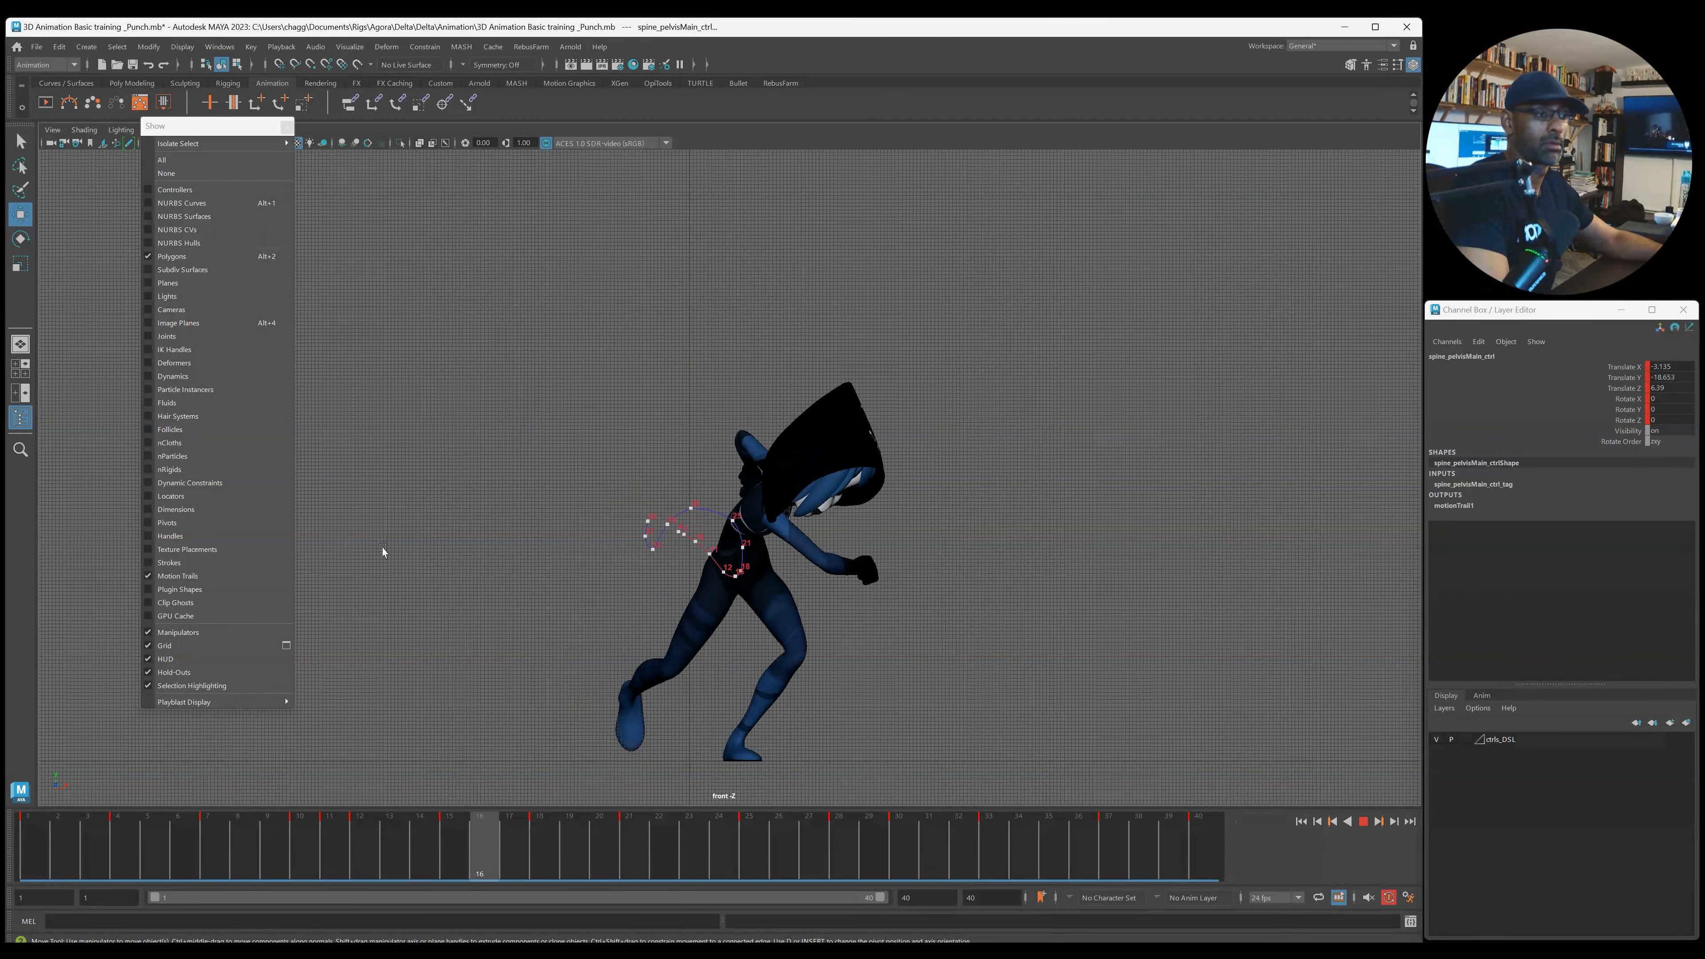
{"action": "key", "text": "Escape"}
{"action": "left_click_drag", "start_coordinate": [628, 834], "coordinate": [841, 863]}
{"action": "key", "text": "period"}
{"action": "key", "text": "comma"}
{"action": "key", "text": "comma"}
{"action": "key", "text": "period"}
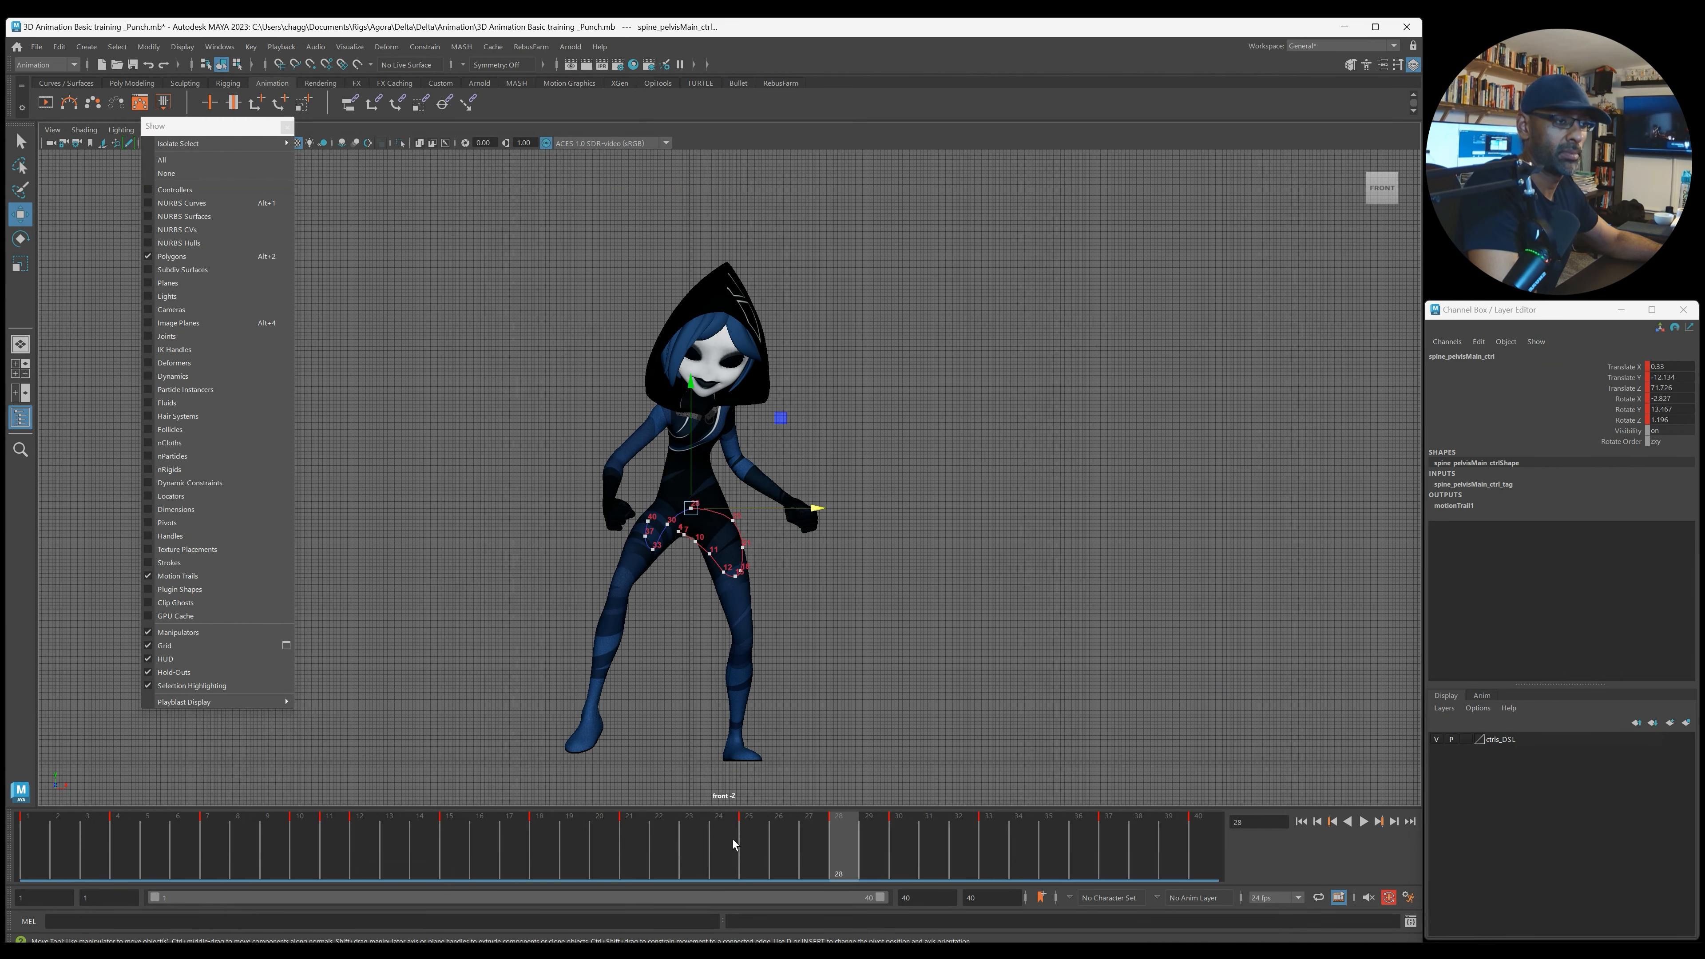
{"action": "left_click_drag", "start_coordinate": [820, 510], "coordinate": [830, 509]}
{"action": "key", "text": "s"}
Step: Set the pelvis to Translate X about -3.7 and Translate Y about -16.3 at frame 30, and fine-tune its position at the following key
{"action": "left_click_drag", "start_coordinate": [818, 509], "coordinate": [820, 510]}
{"action": "key", "text": "."}
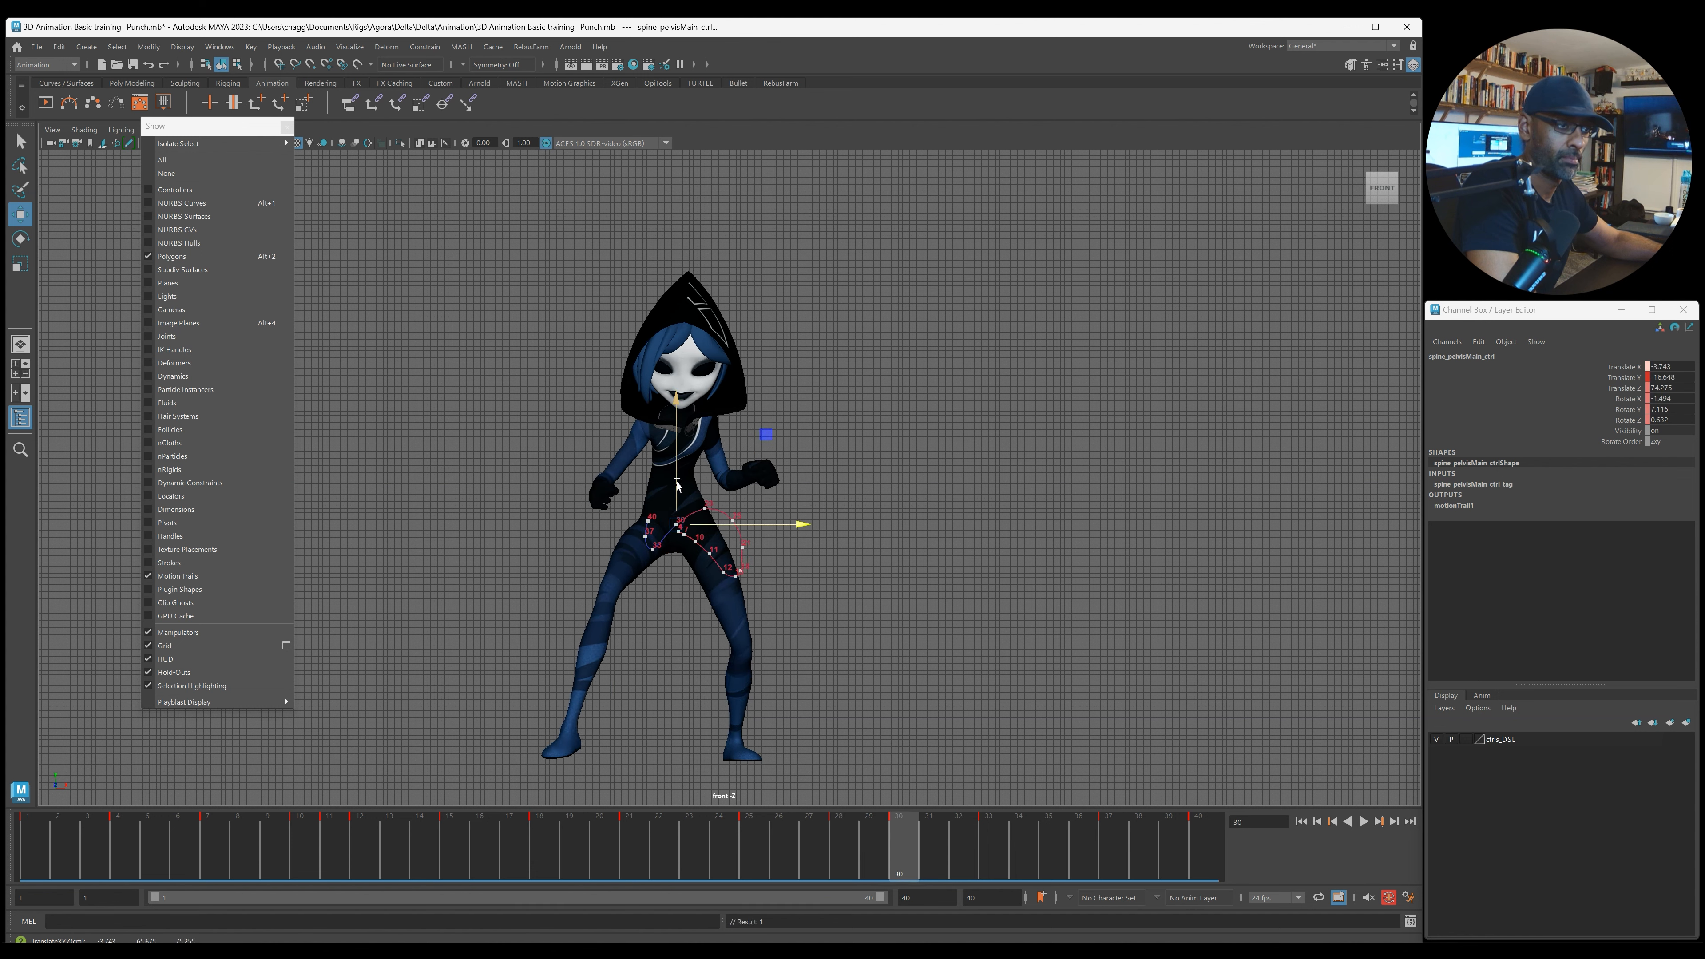
{"action": "left_click_drag", "start_coordinate": [677, 483], "coordinate": [676, 482]}
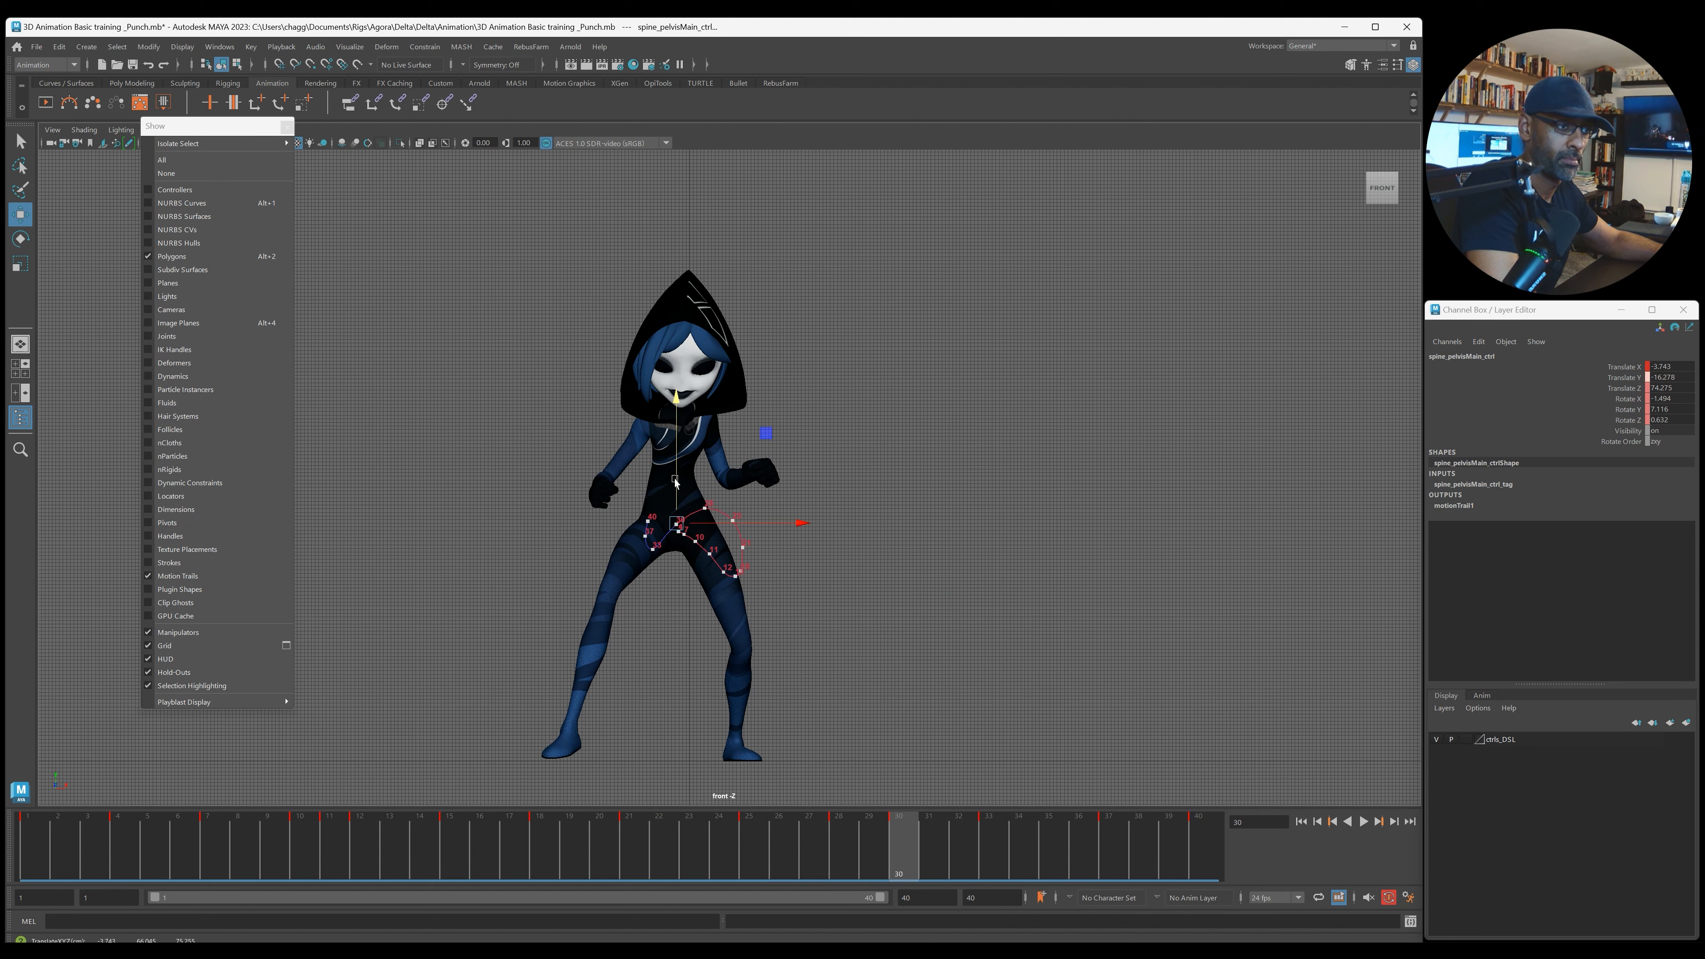
{"action": "key", "text": "."}
{"action": "left_click_drag", "start_coordinate": [781, 552], "coordinate": [779, 551]}
{"action": "left_click_drag", "start_coordinate": [657, 516], "coordinate": [657, 513]}
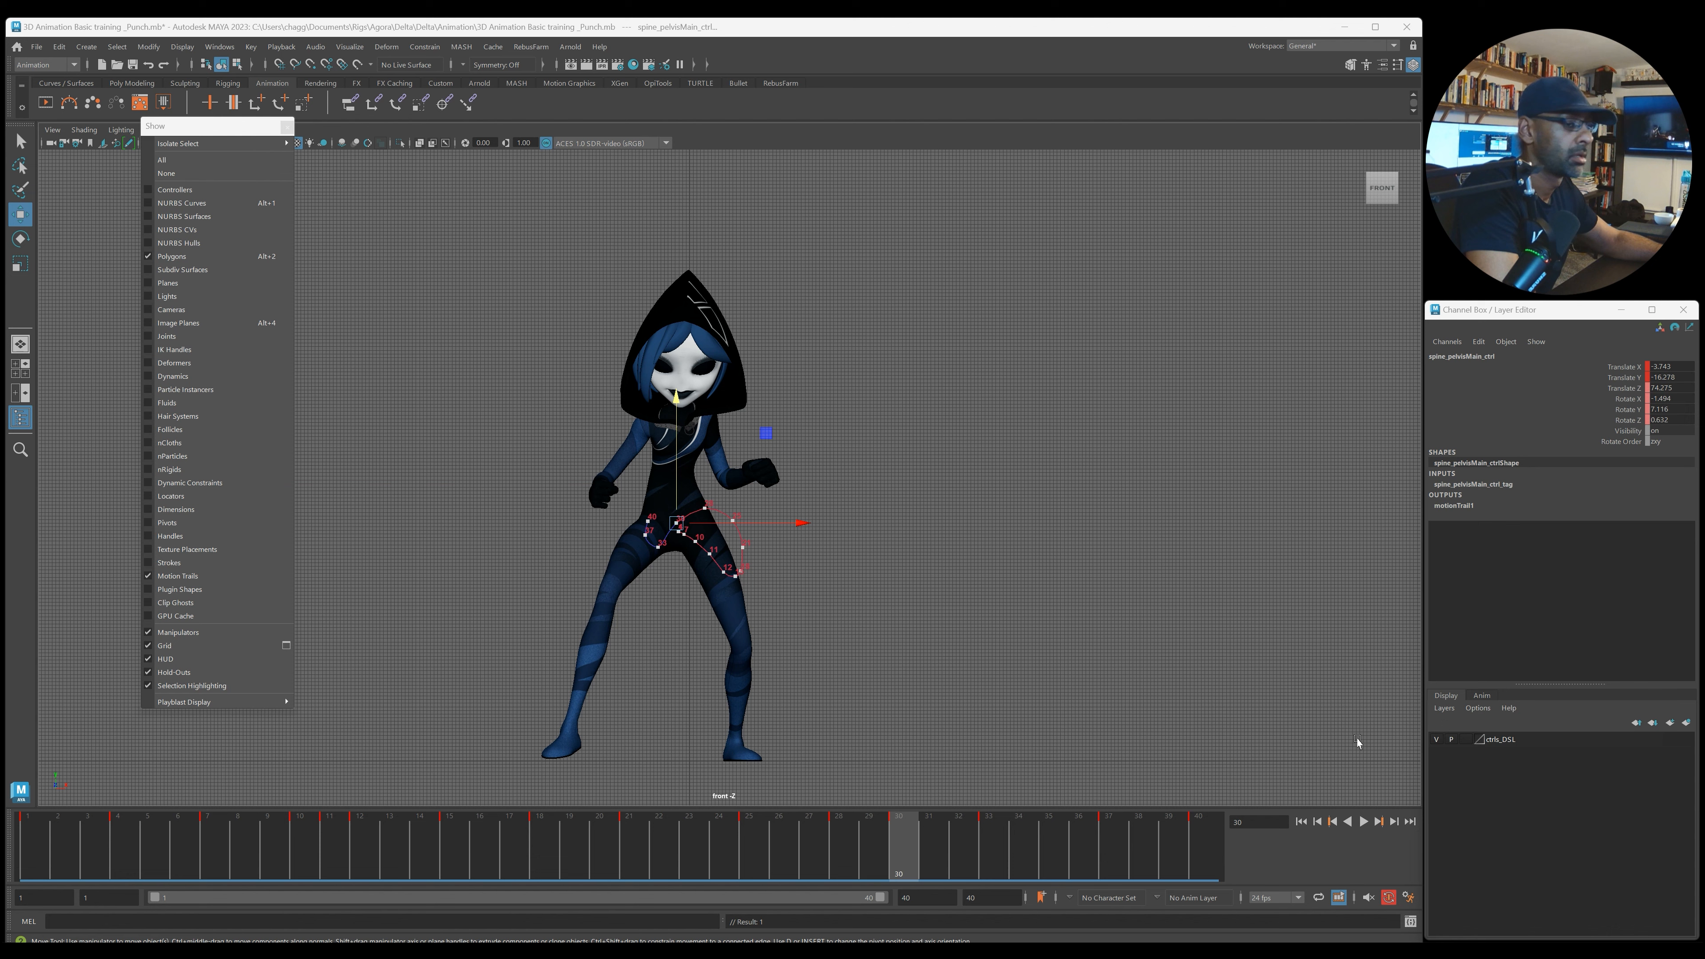
Step: Play back and scrub through the punch, reviewing the stepping motion with the right foot IK control selected
{"action": "key", "text": "alt+v"}
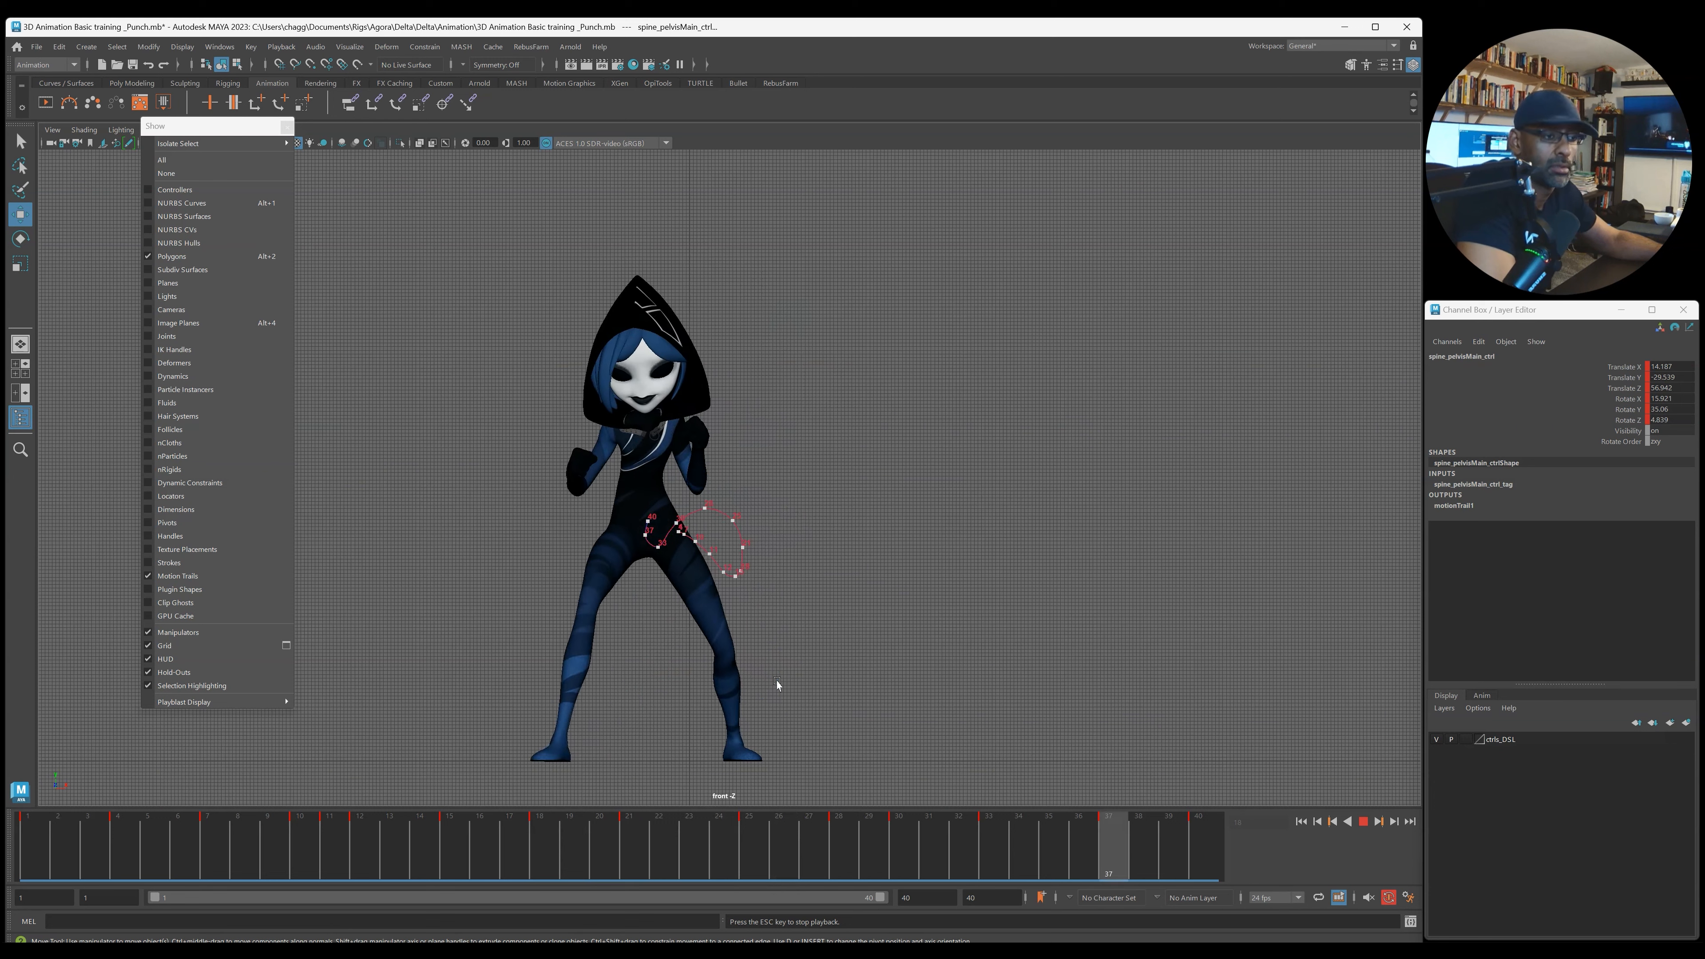
{"action": "key", "text": "Escape"}
{"action": "key", "text": "alt+v"}
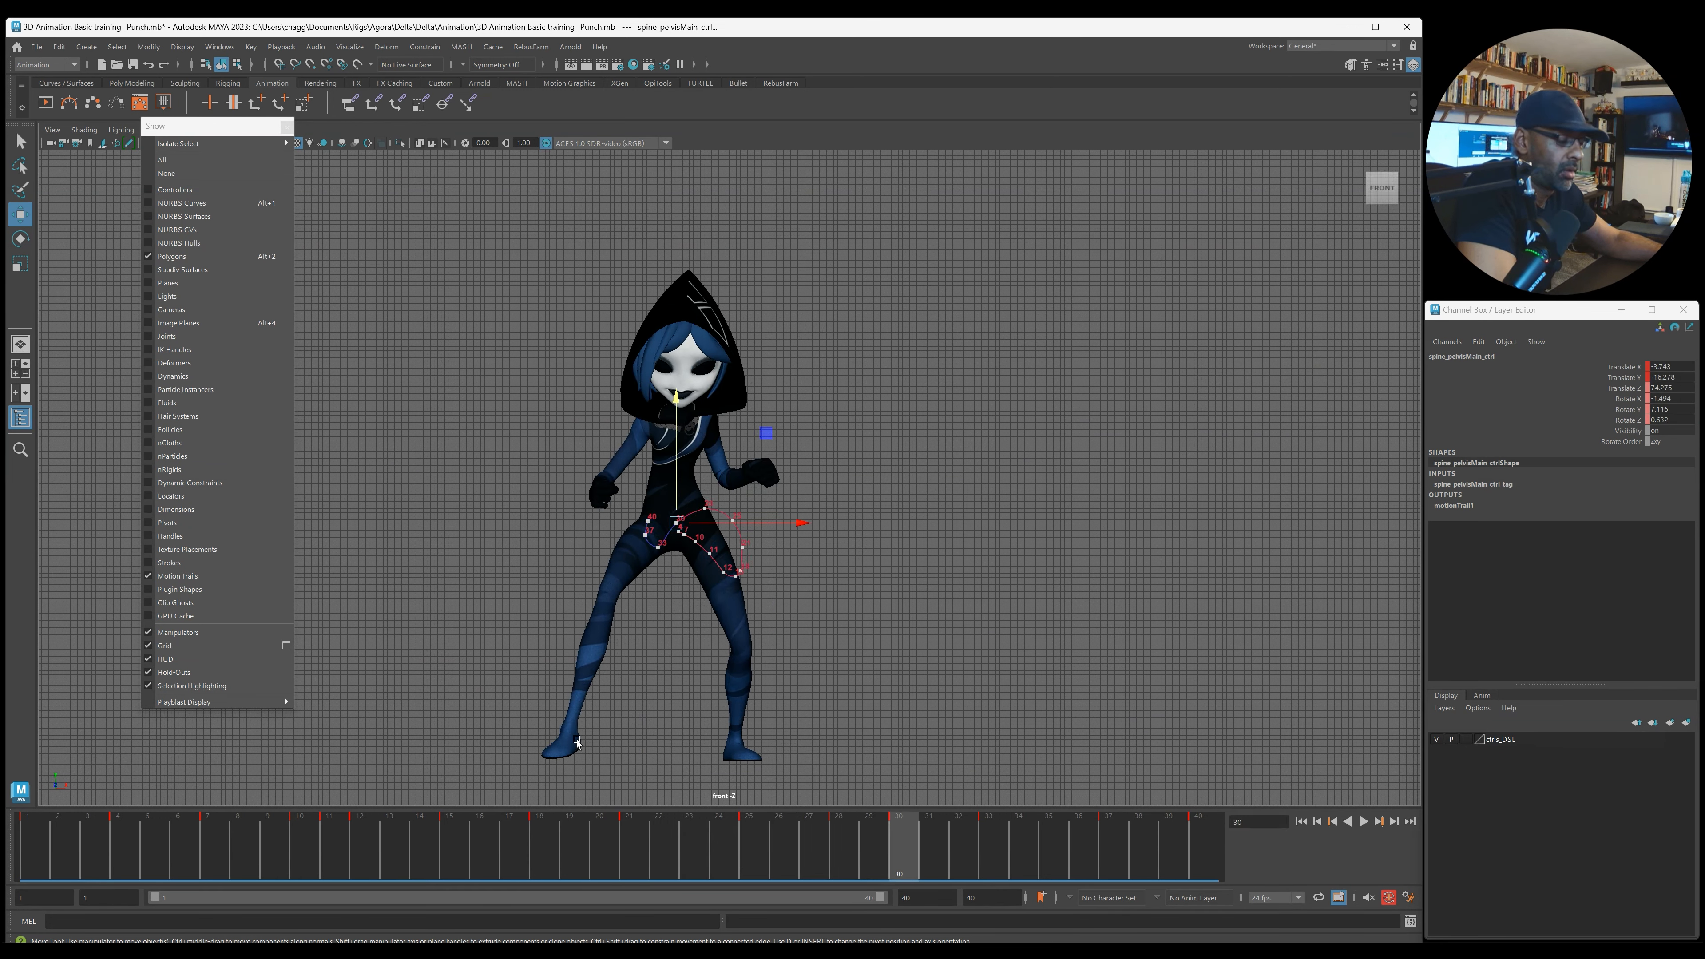
{"action": "left_click", "coordinate": [580, 745]}
{"action": "left_click_drag", "start_coordinate": [568, 859], "coordinate": [631, 850]}
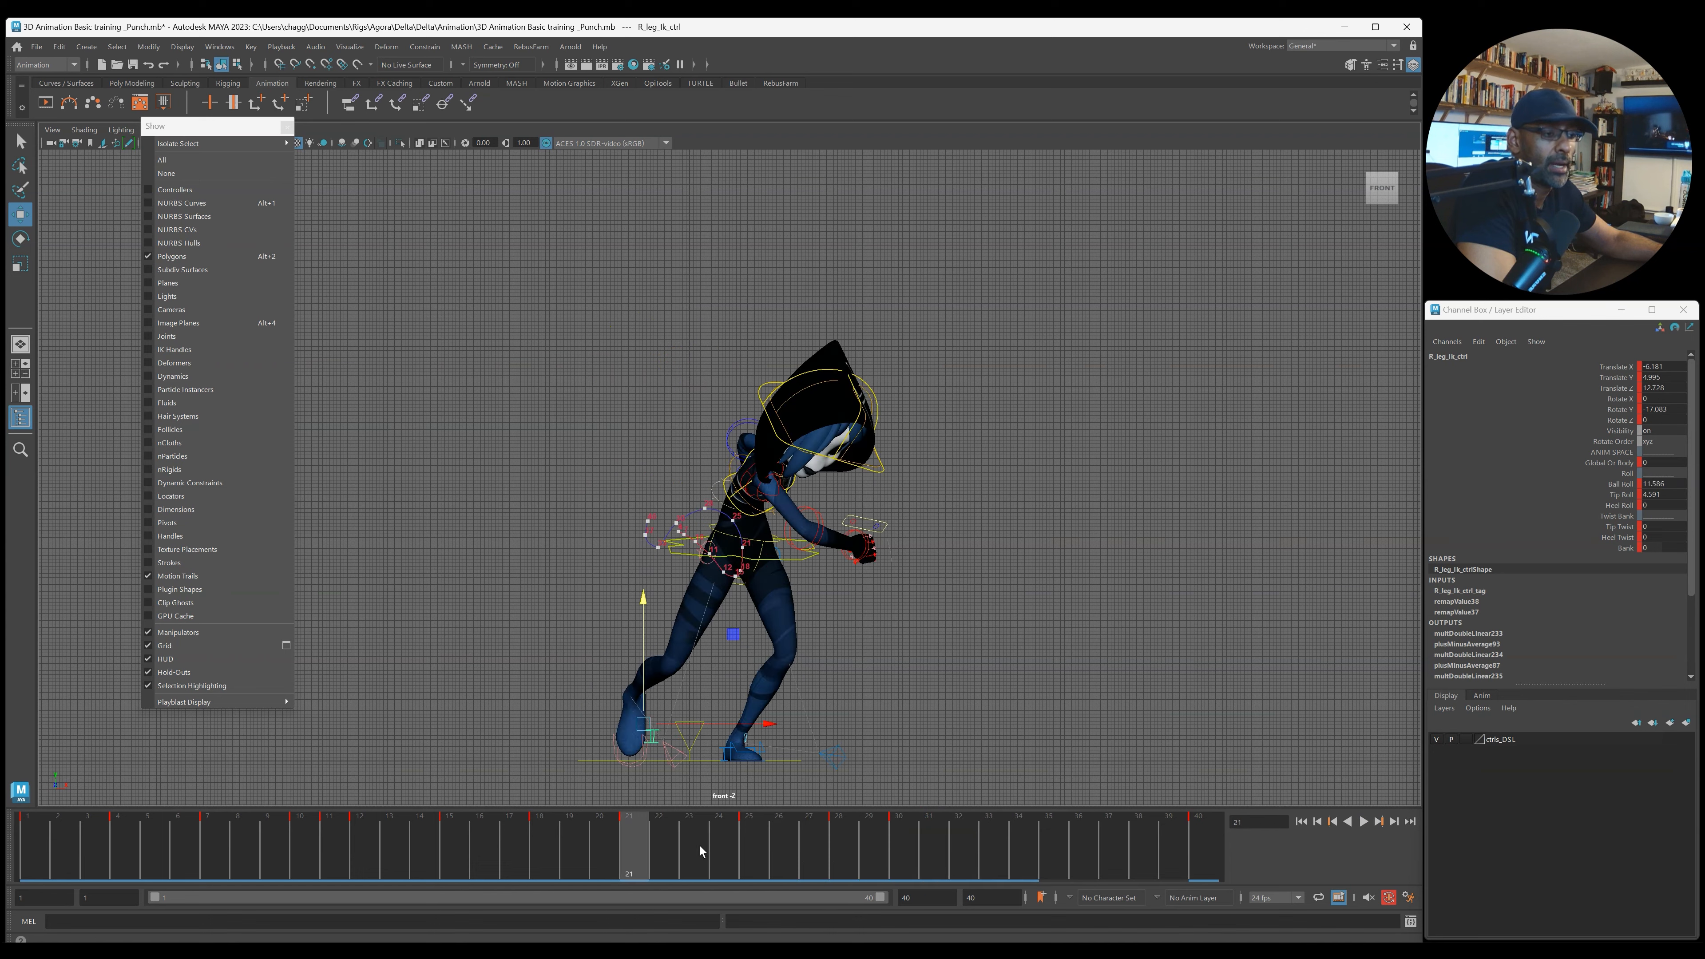
{"action": "key", "text": "alt+v"}
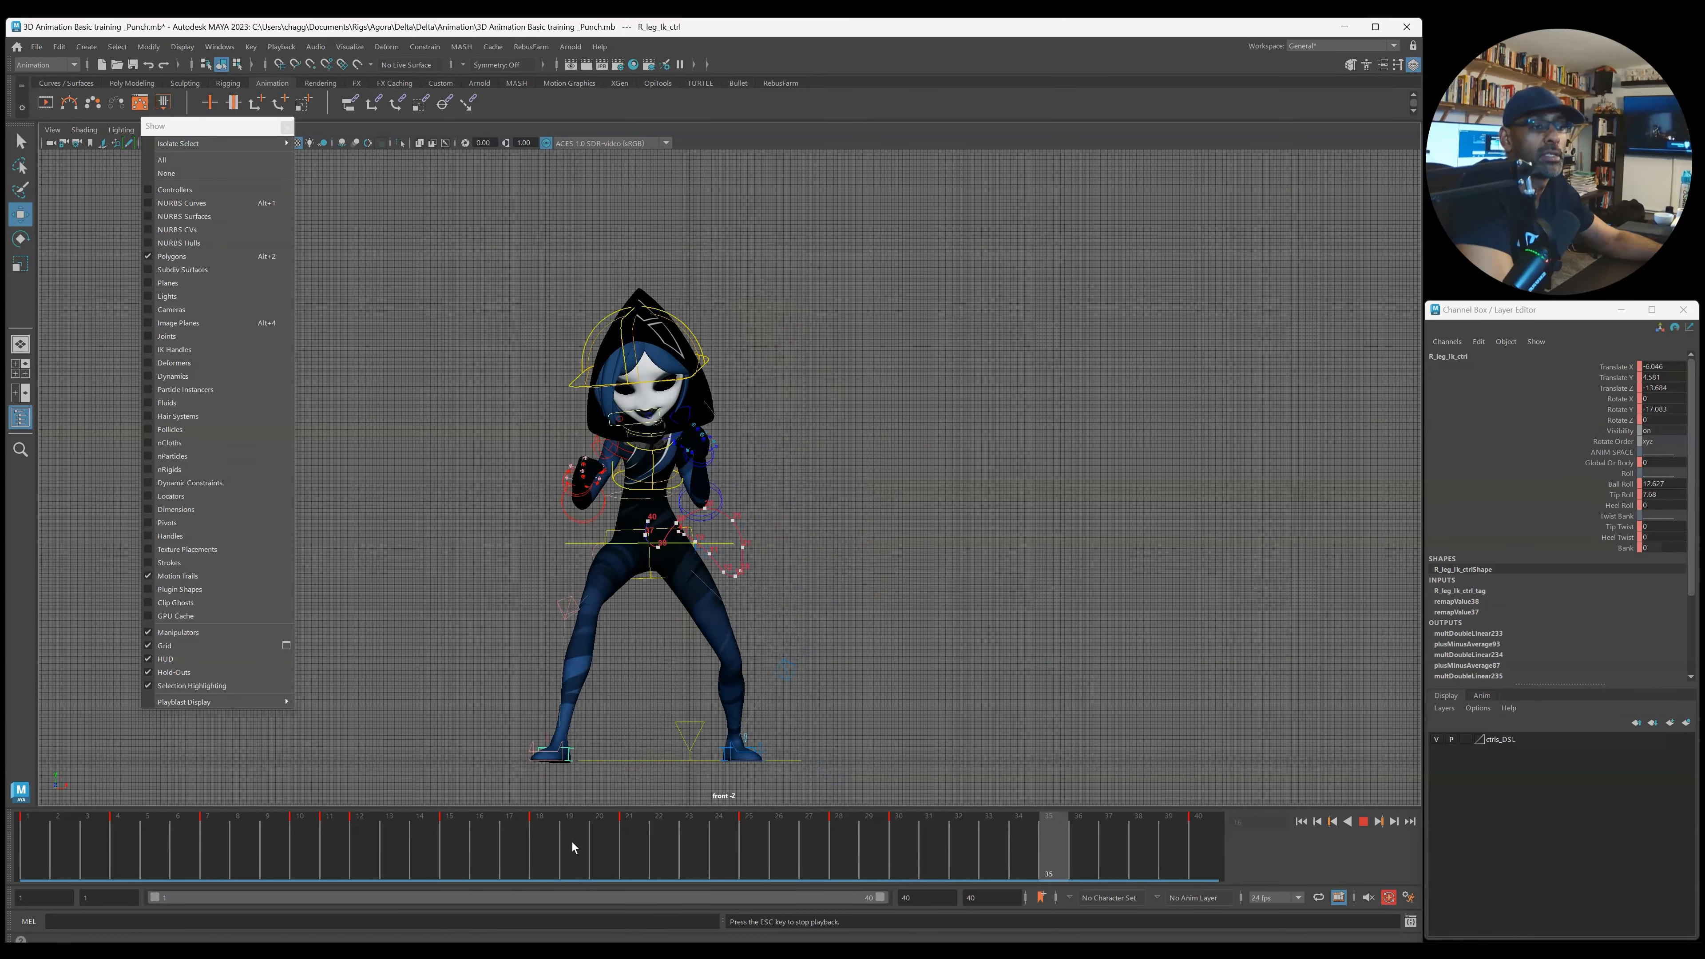
{"action": "key", "text": "Escape"}
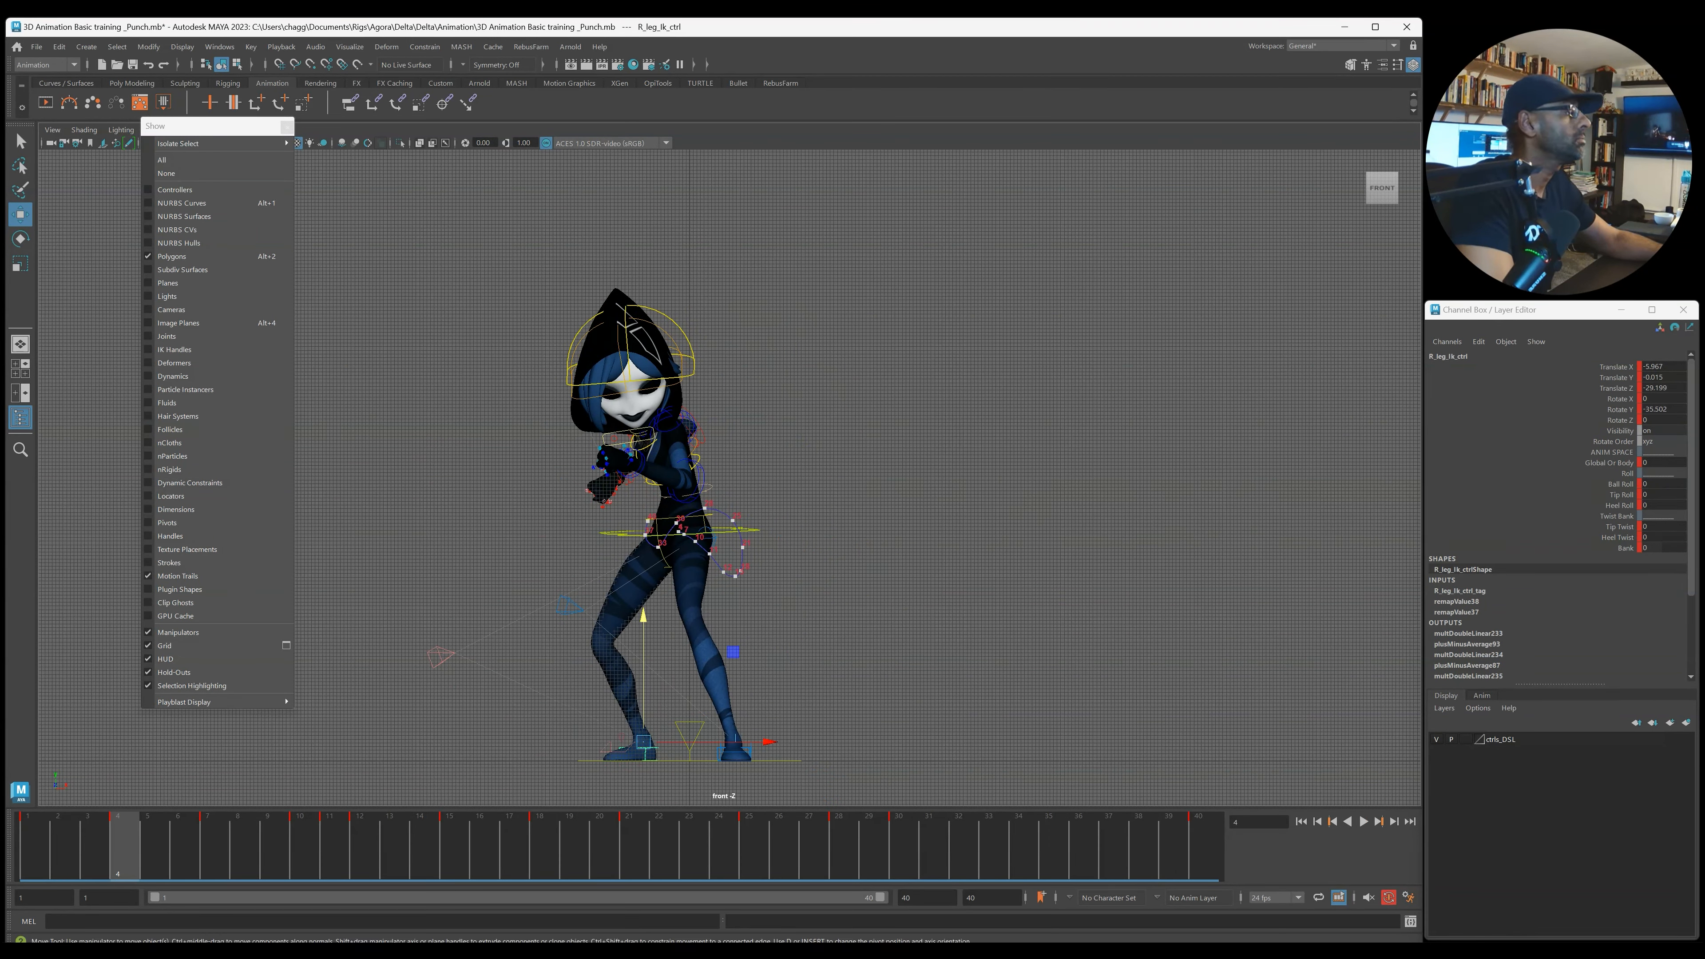
Step: Remove the overshoots from the right foot's Translate X and Translate Y curves in the Graph Editor by adjusting the key tangents
{"action": "key", "text": "shift+g"}
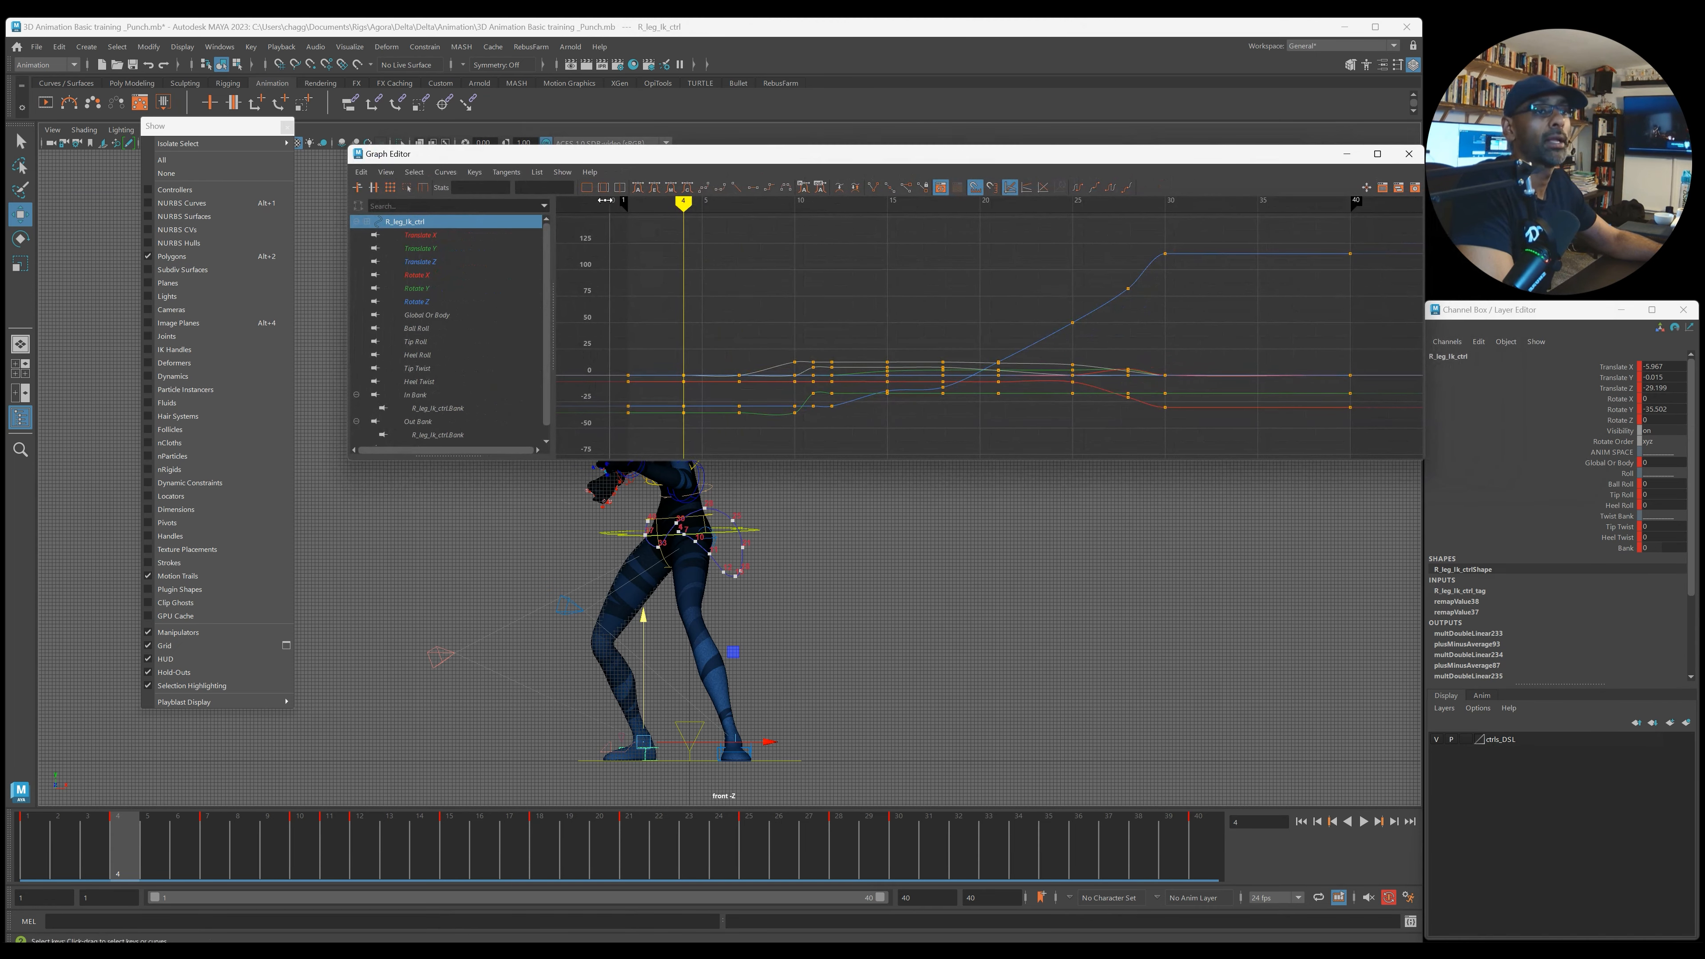
{"action": "left_click", "coordinate": [493, 241]}
{"action": "left_click_drag", "start_coordinate": [1145, 302], "coordinate": [1160, 339]}
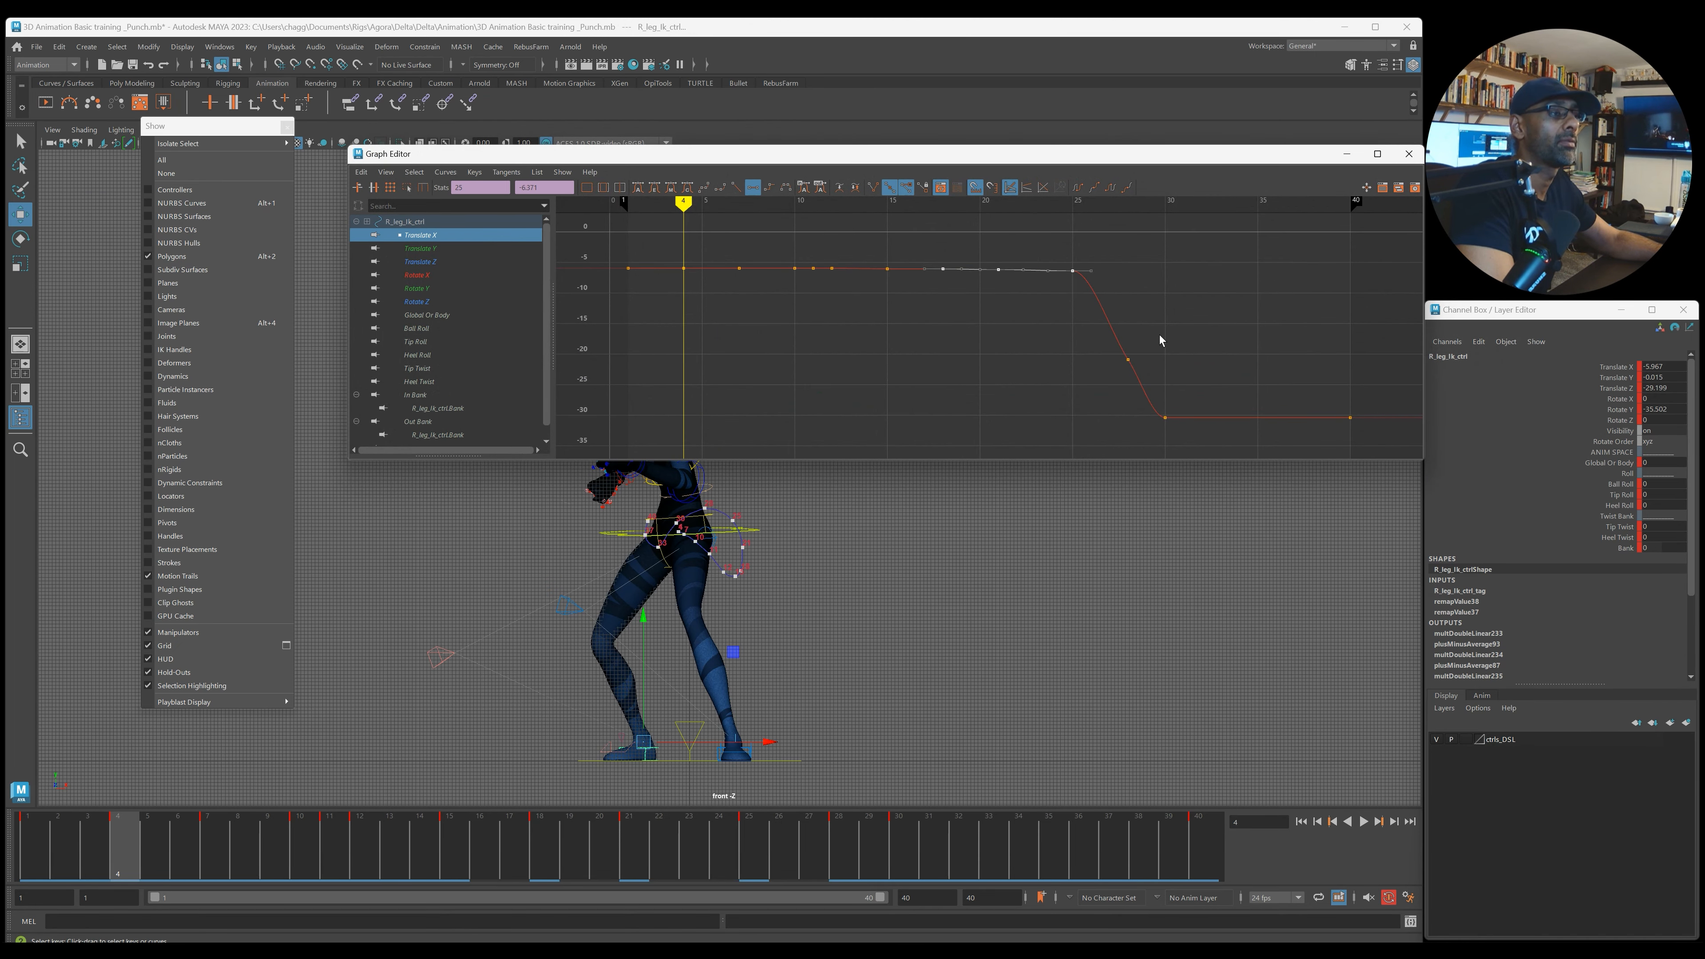
{"action": "left_click", "coordinate": [452, 253]}
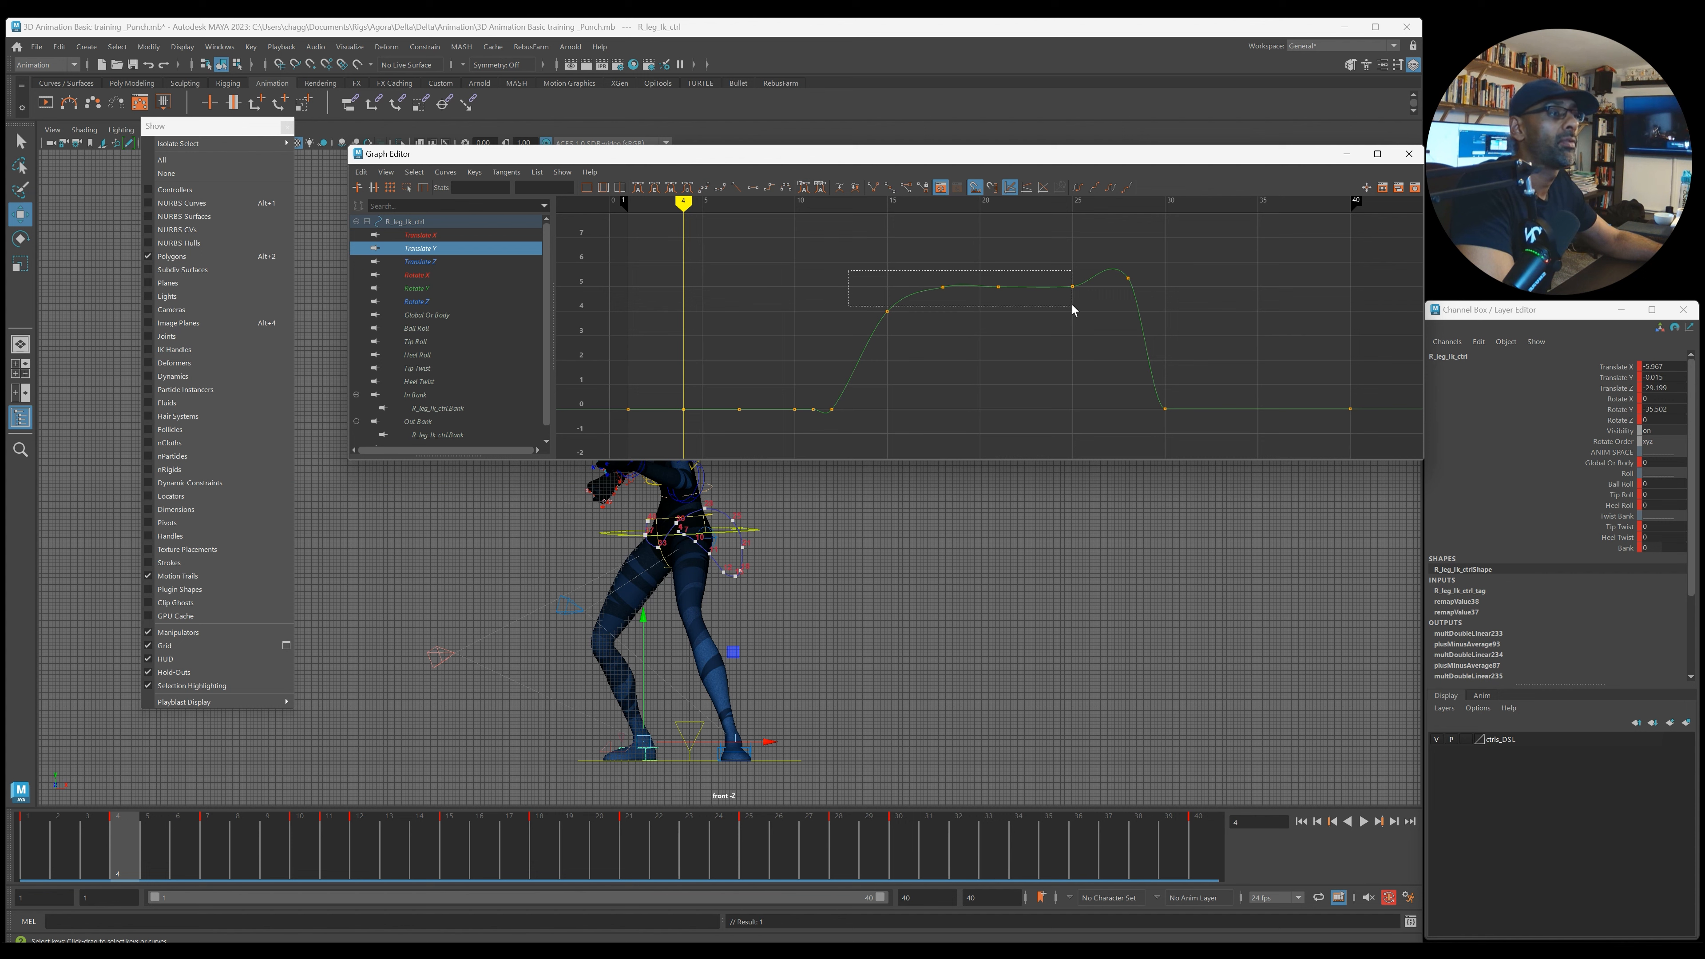
{"action": "left_click_drag", "start_coordinate": [1072, 309], "coordinate": [1073, 309]}
{"action": "left_click_drag", "start_coordinate": [1054, 251], "coordinate": [1149, 309]}
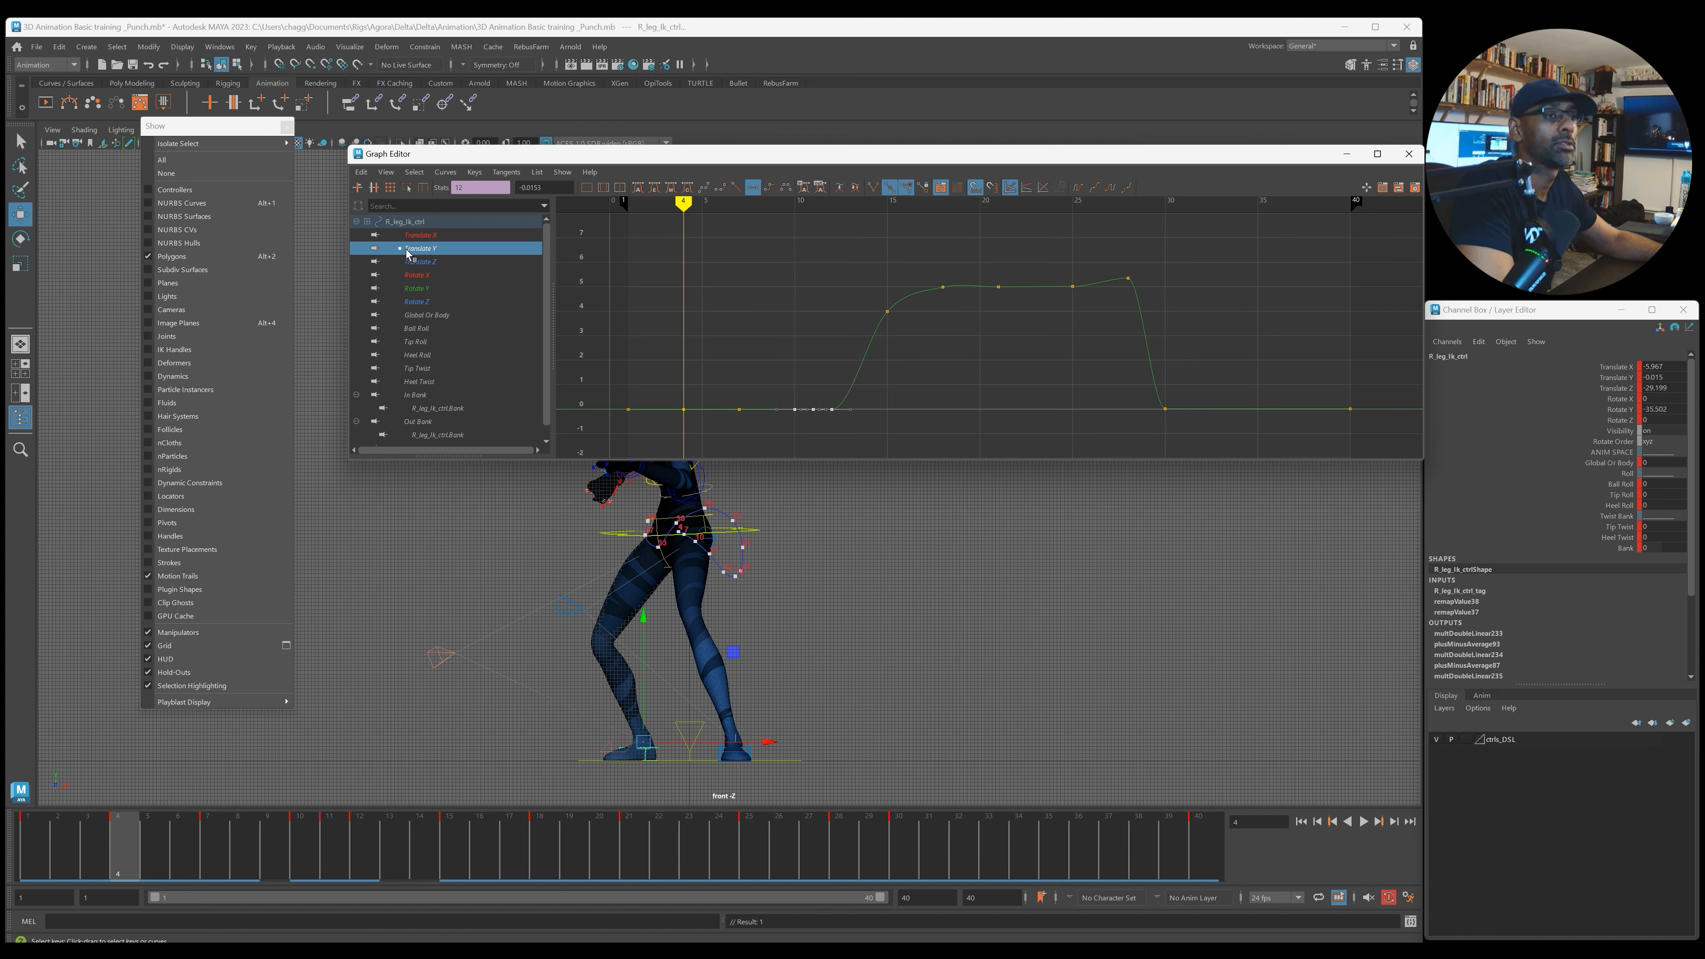
Step: Show the right foot's Translate Z curve, view frame 18 from the side, and delete the pelvis motion trail
{"action": "left_click", "coordinate": [423, 264]}
{"action": "mouse_move", "coordinate": [542, 846]}
{"action": "left_mouse_down"}
{"action": "mouse_move", "coordinate": [684, 846]}
{"action": "mouse_move", "coordinate": [539, 846]}
{"action": "left_mouse_up"}
{"action": "key", "text": "space"}
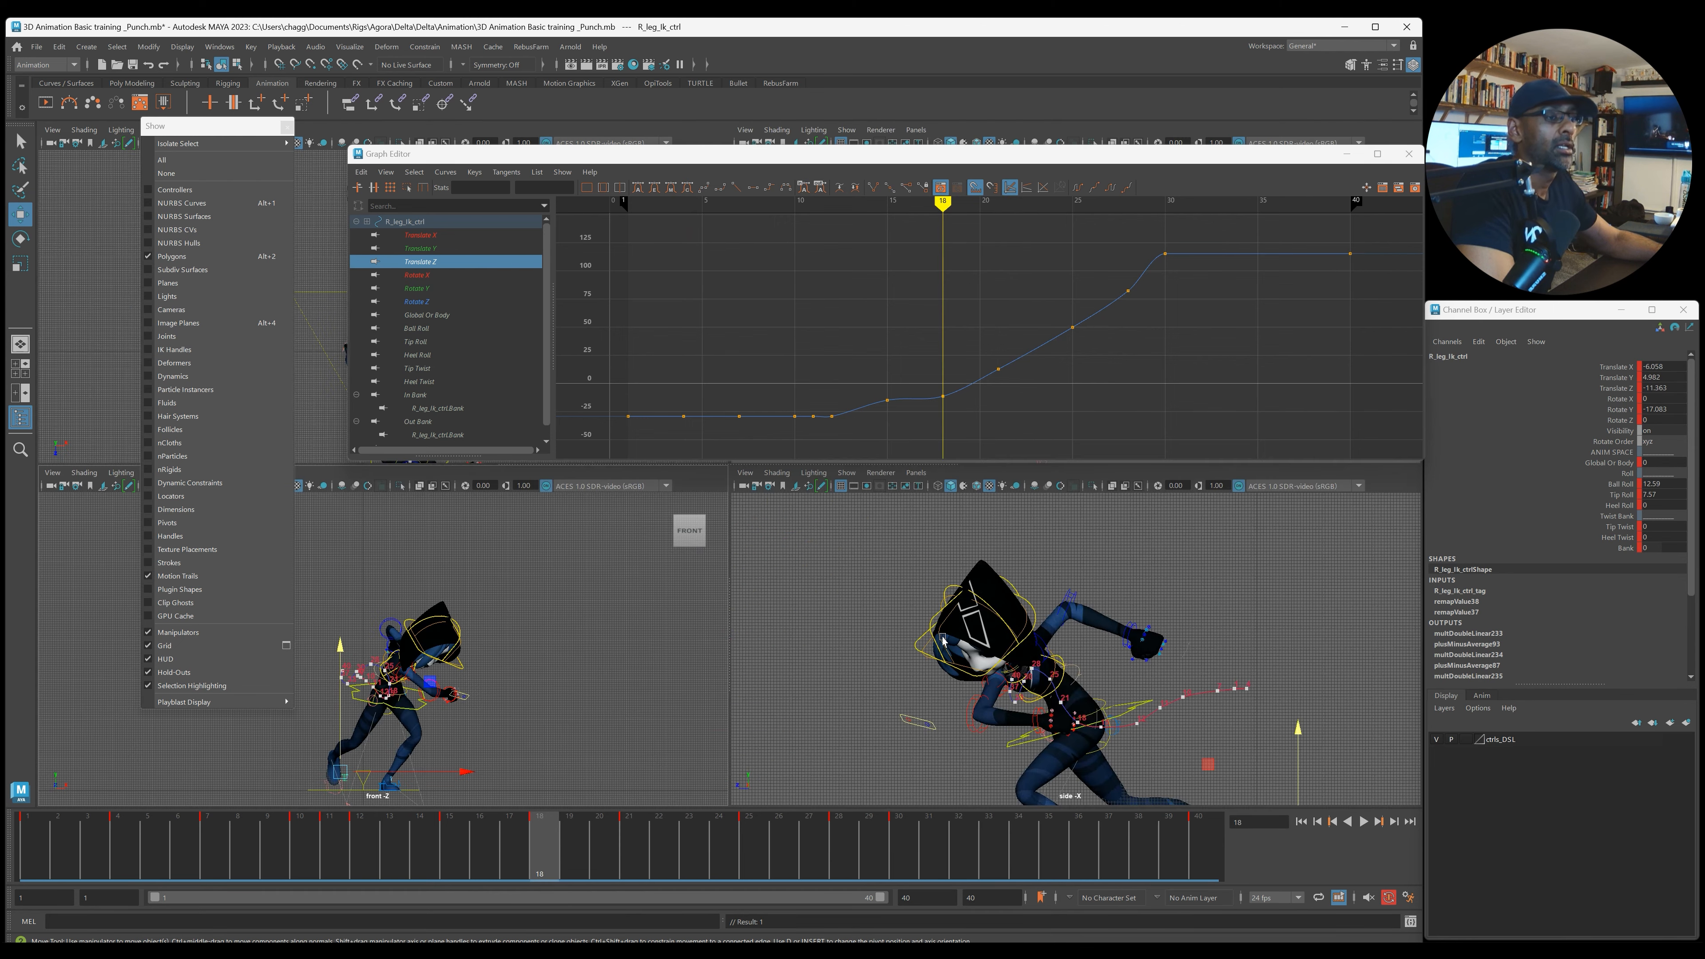
{"action": "key", "text": "space"}
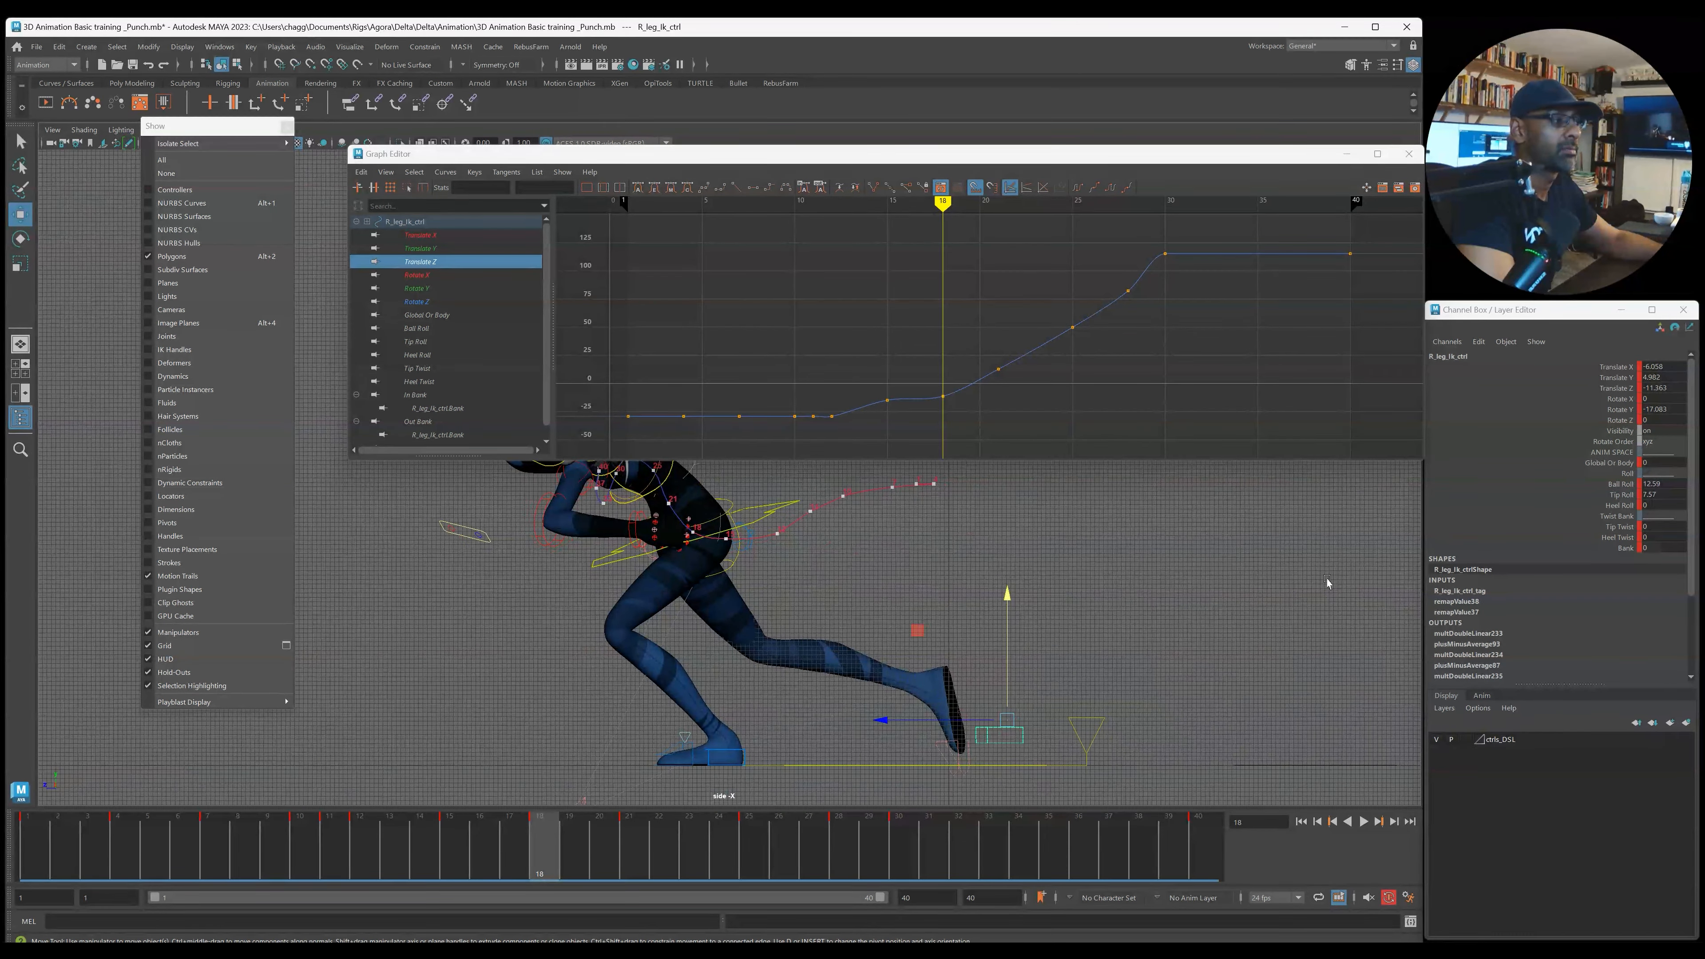
{"action": "key", "text": "Delete"}
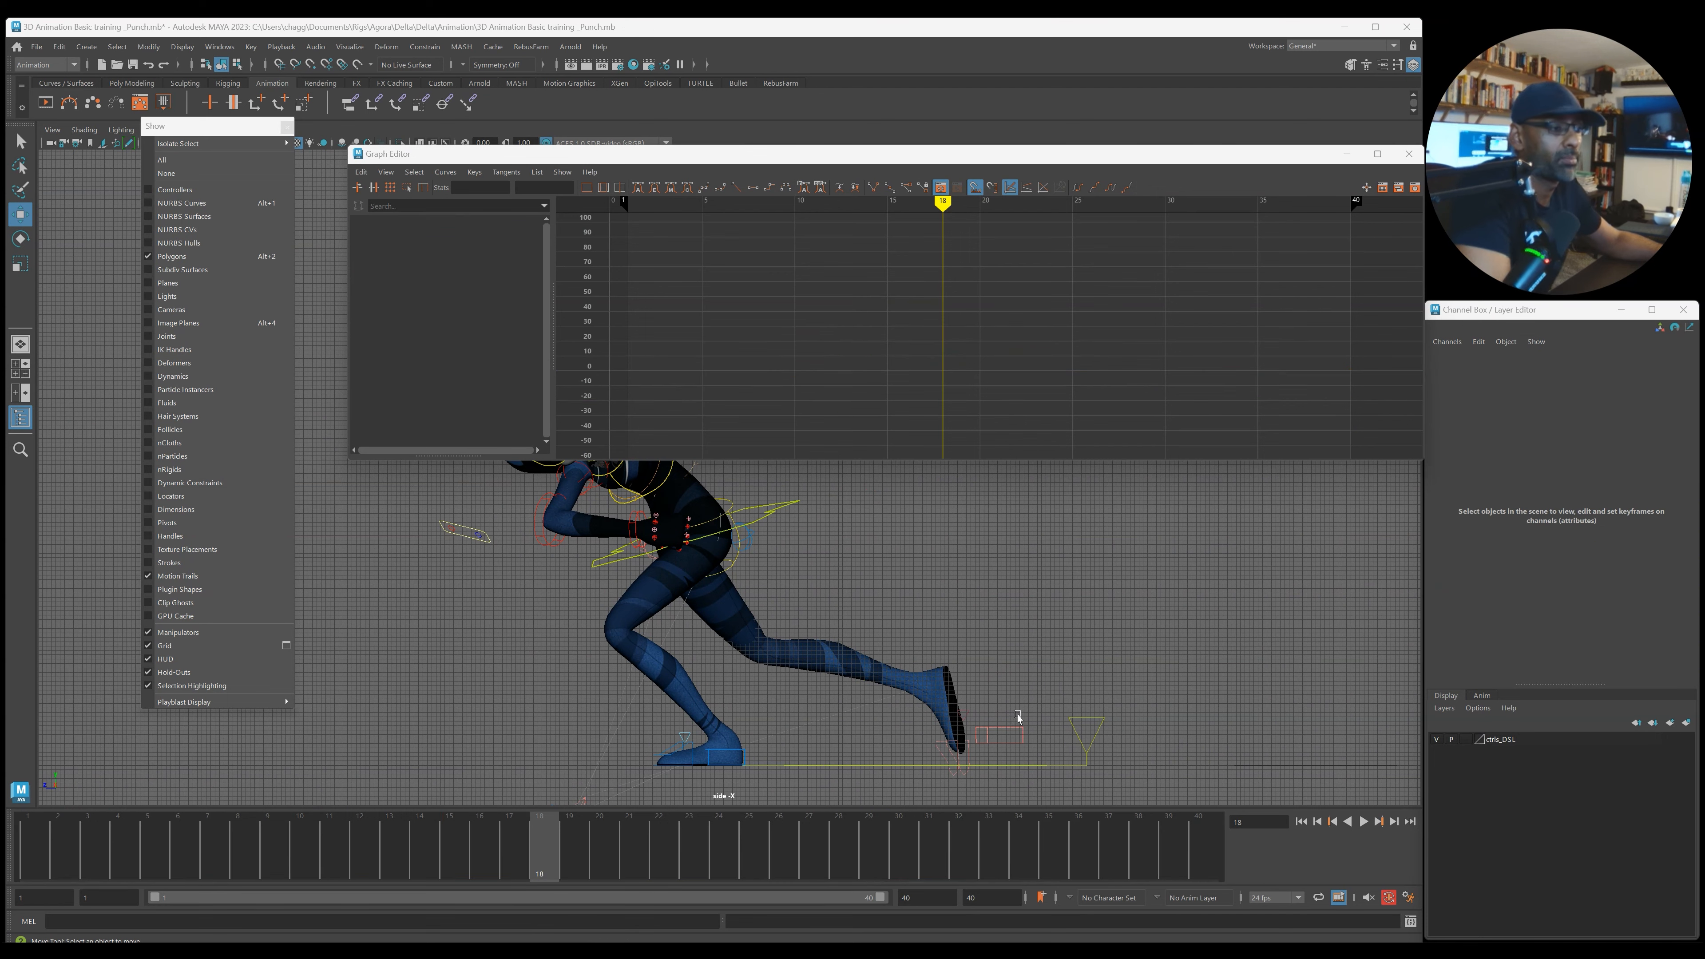
Step: Delete the frame 11 key from the right foot's Translate Z curve and flatten the curve between frames 10 and 12
{"action": "mouse_move", "coordinate": [777, 858]}
{"action": "left_mouse_down"}
{"action": "mouse_move", "coordinate": [168, 840]}
{"action": "mouse_move", "coordinate": [378, 843]}
{"action": "left_mouse_up"}
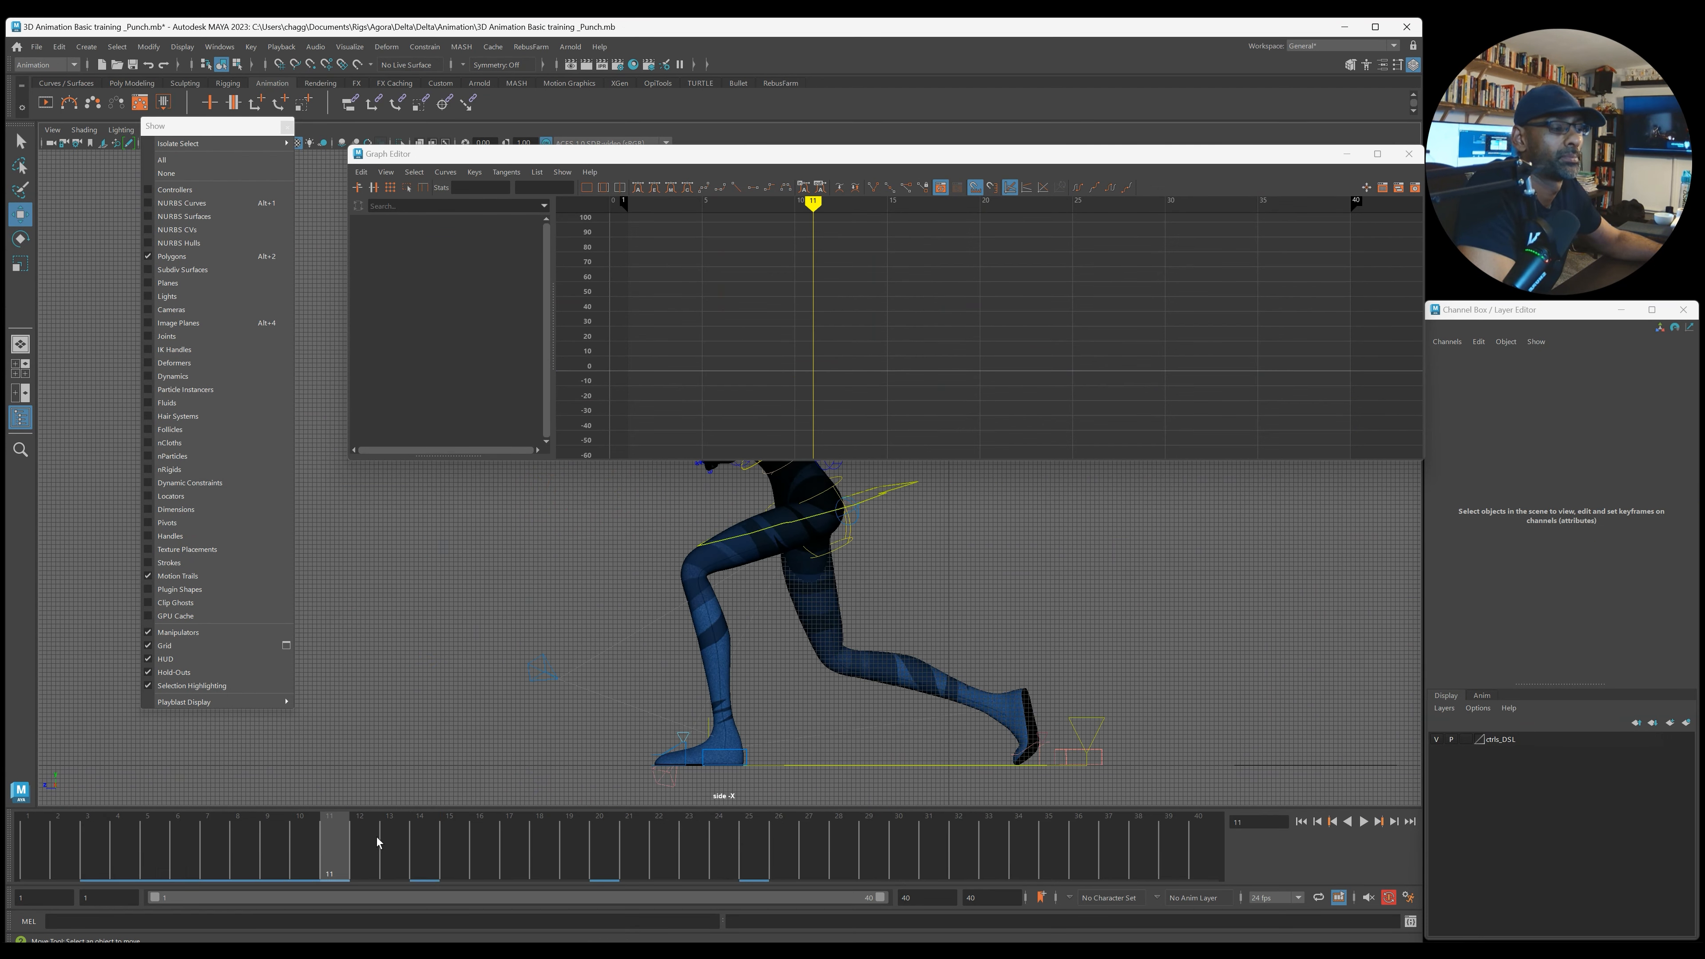
{"action": "left_click", "coordinate": [1063, 753]}
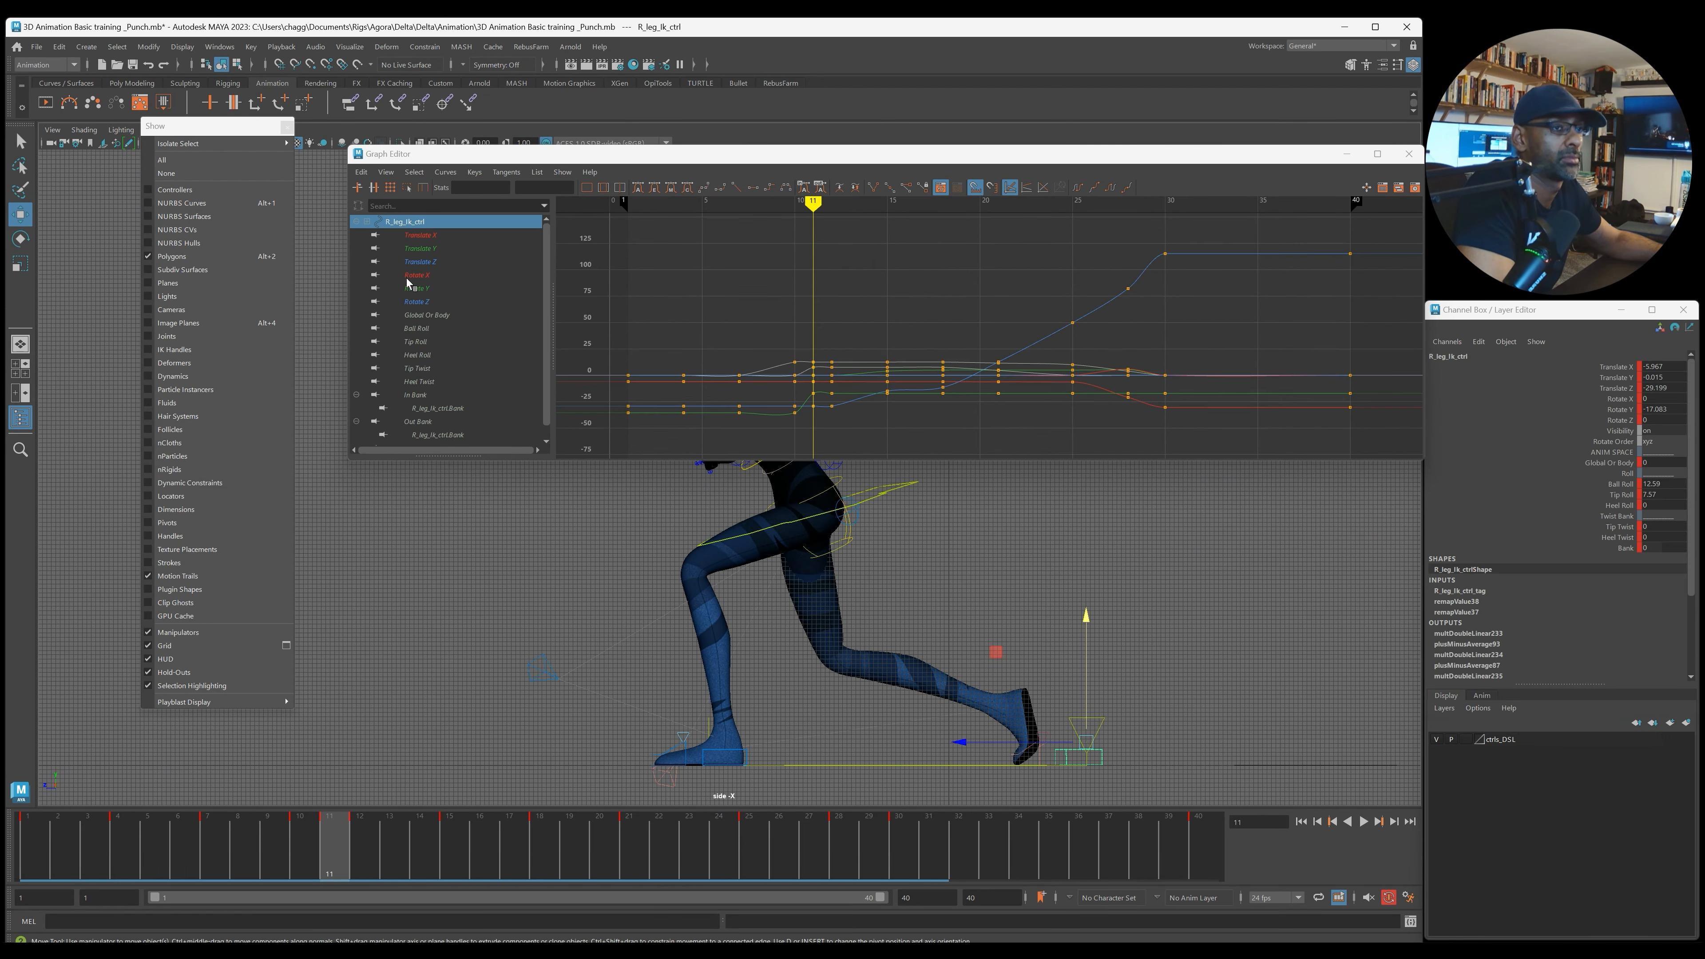
{"action": "left_click", "coordinate": [436, 264]}
{"action": "mouse_move", "coordinate": [124, 841]}
{"action": "left_mouse_down"}
{"action": "mouse_move", "coordinate": [362, 845]}
{"action": "mouse_move", "coordinate": [294, 848]}
{"action": "mouse_move", "coordinate": [327, 852]}
{"action": "left_mouse_up"}
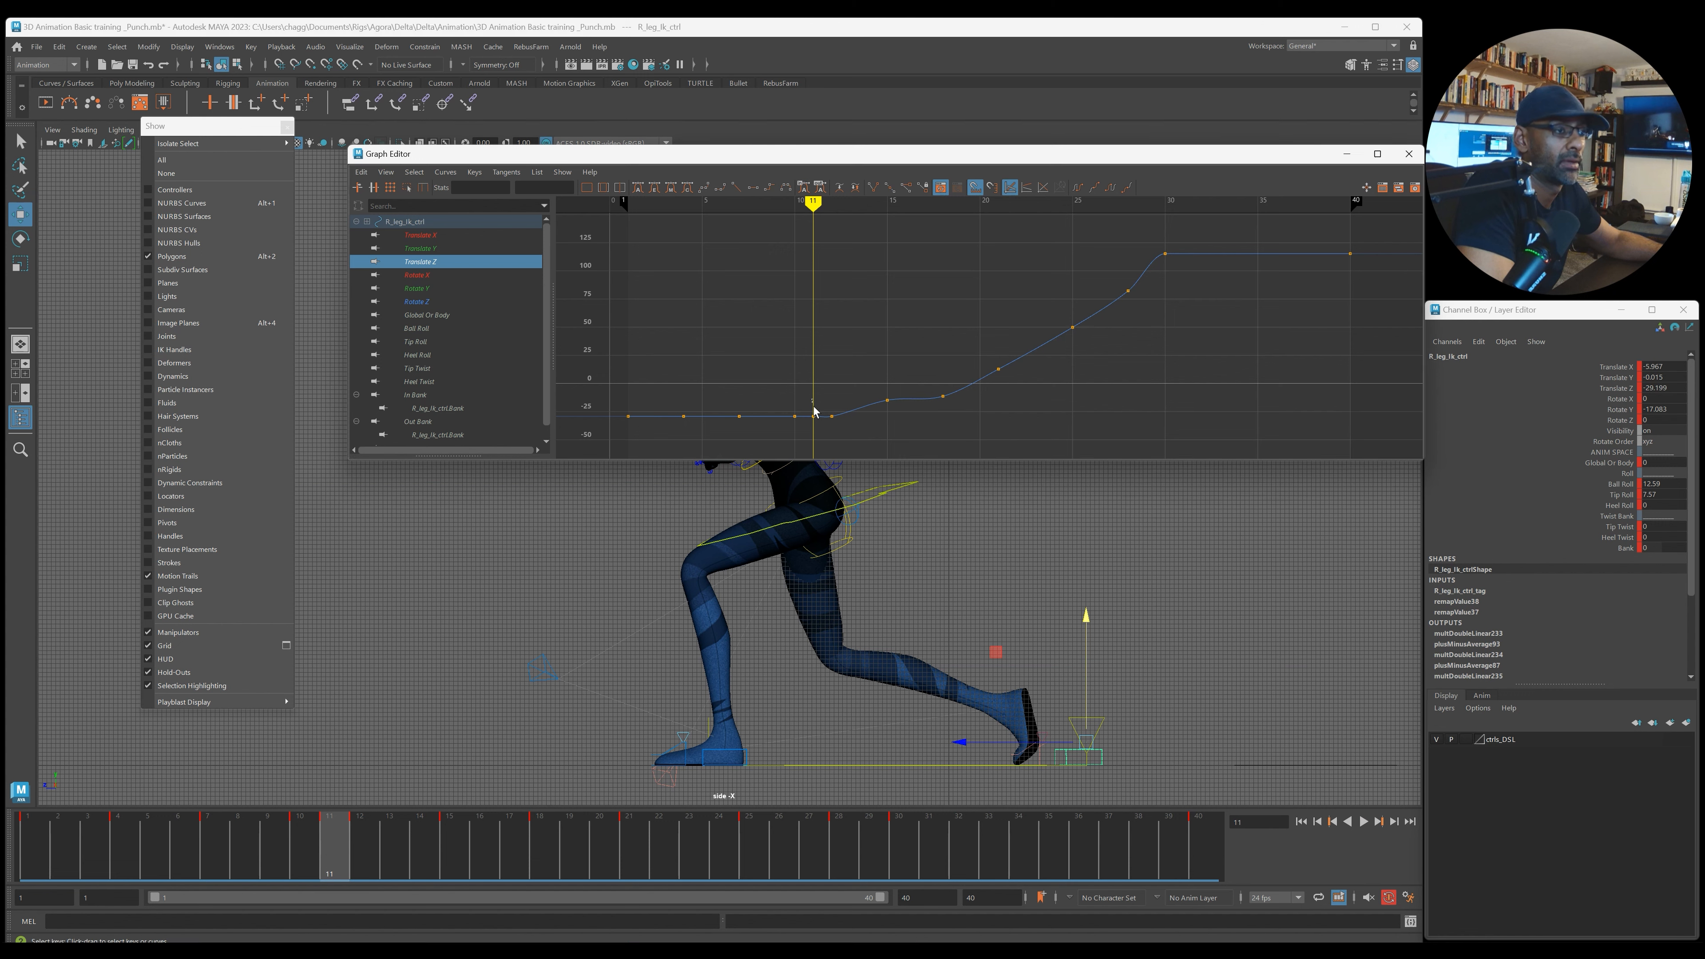
{"action": "key", "text": "Delete"}
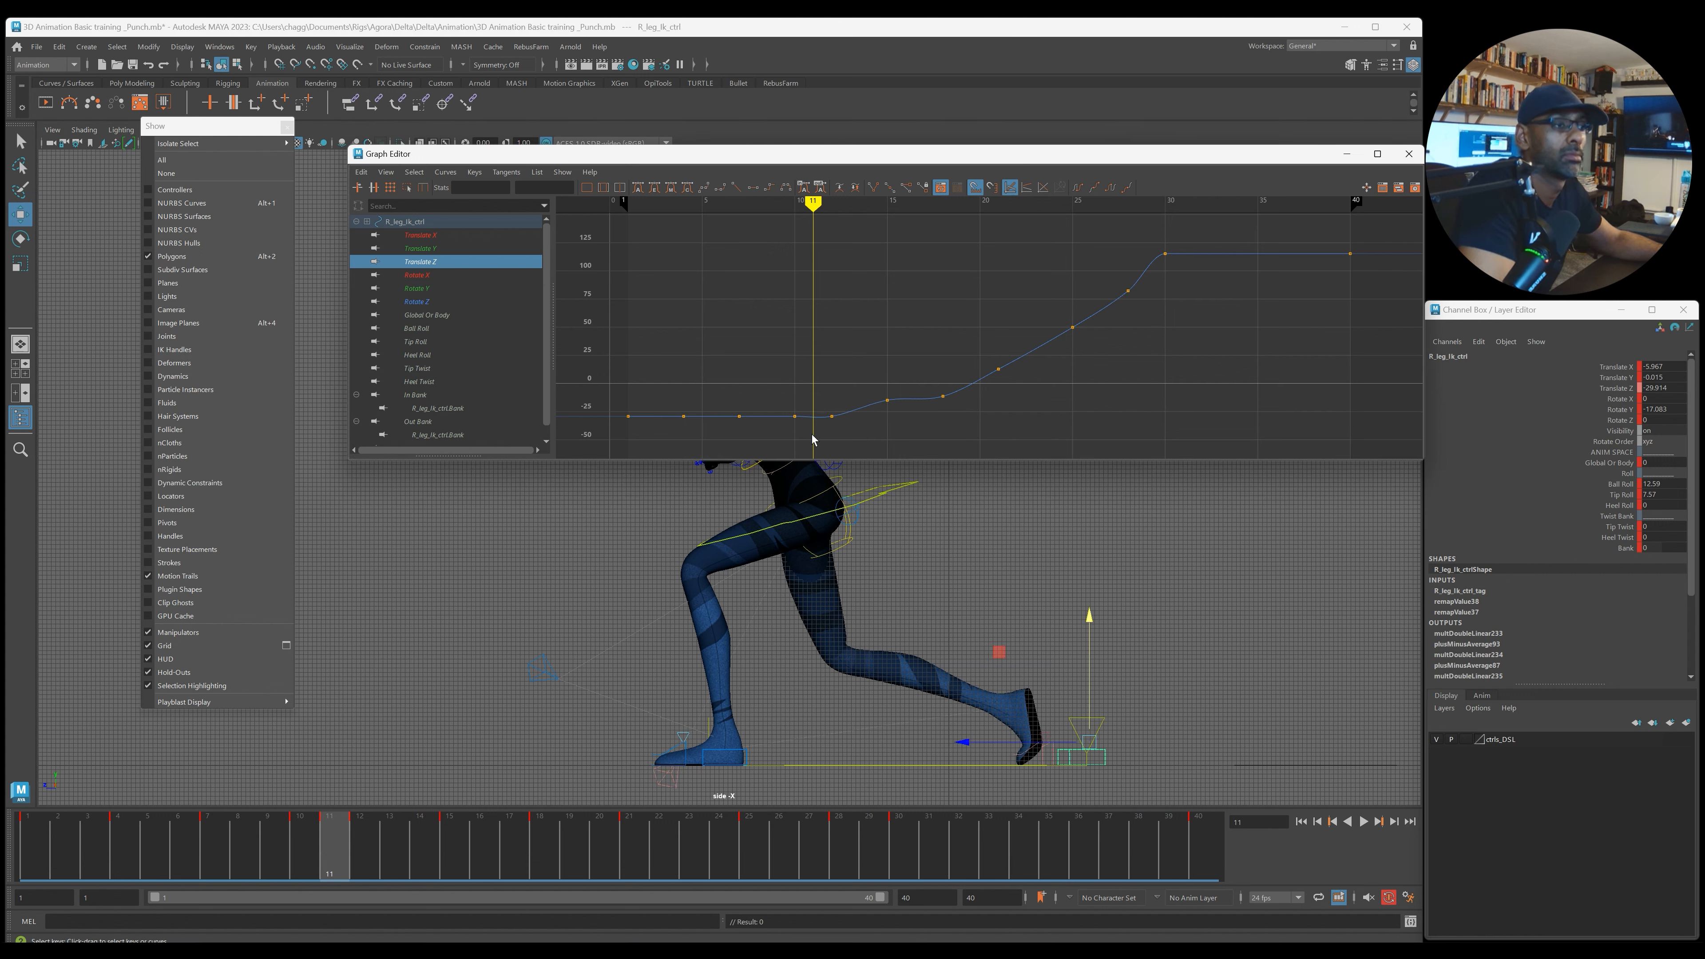
{"action": "left_click_drag", "start_coordinate": [833, 430], "coordinate": [843, 432]}
{"action": "key", "text": "shift+F5"}
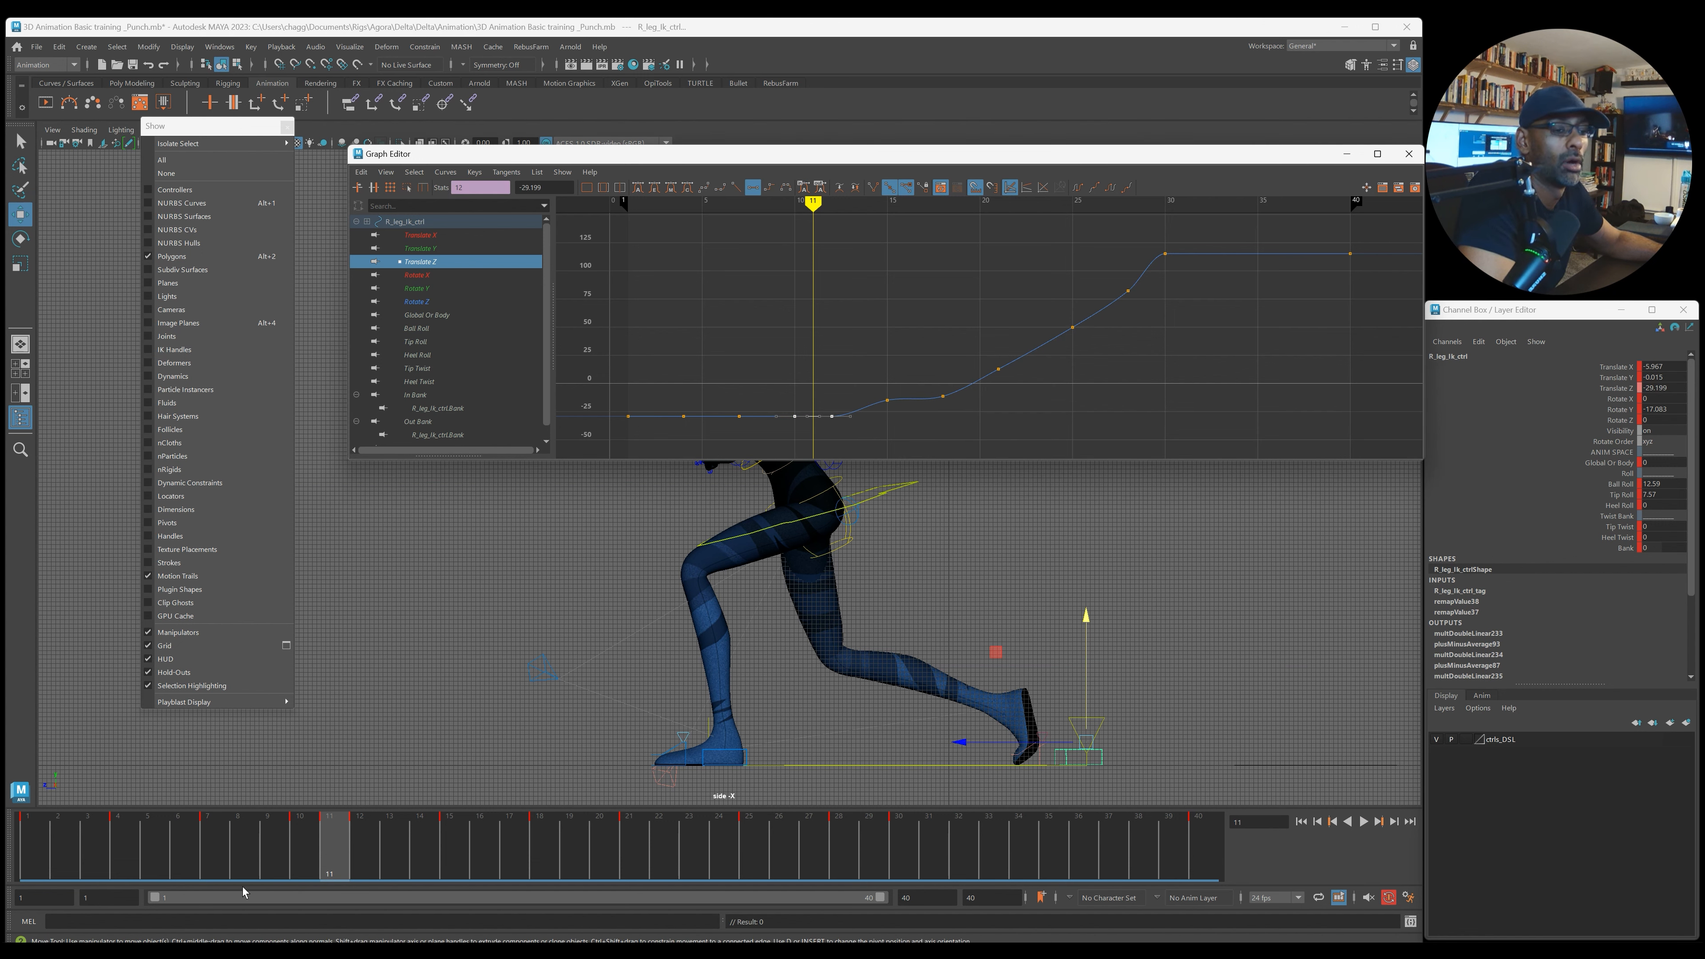
Step: Lower the right foot's Translate Z key at frame 15 and set the frame 18 key to about -9.8 for a smooth acceleration
{"action": "key", "text": "alt+v"}
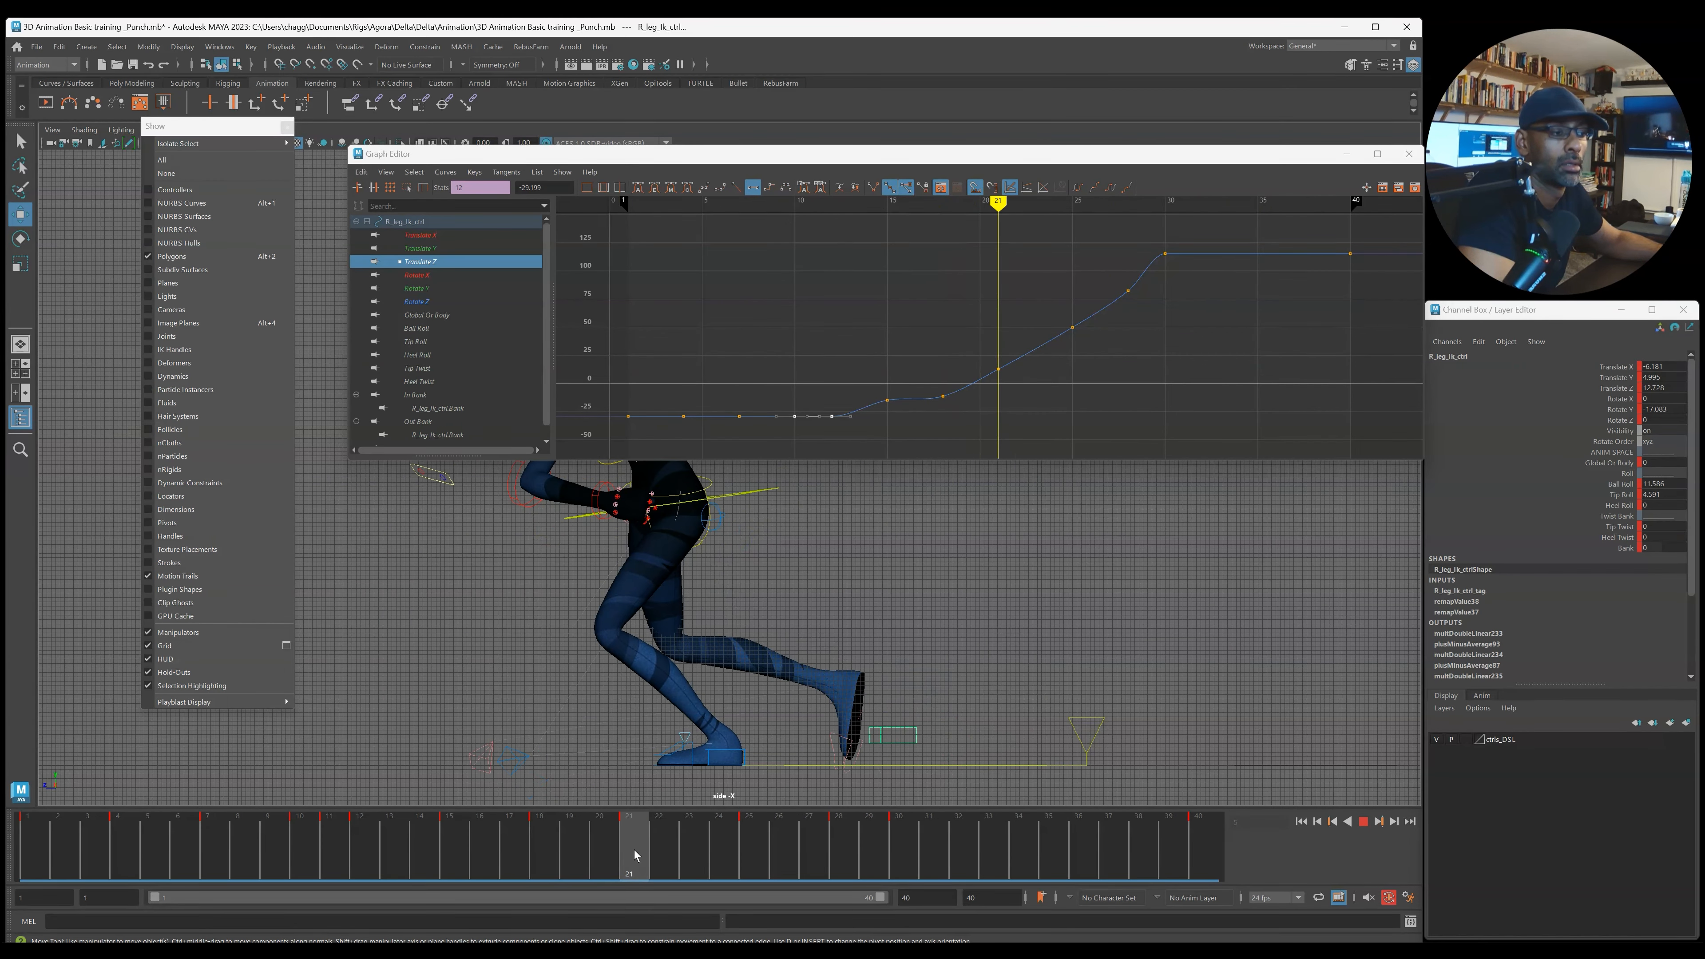
{"action": "left_click", "coordinate": [292, 835]}
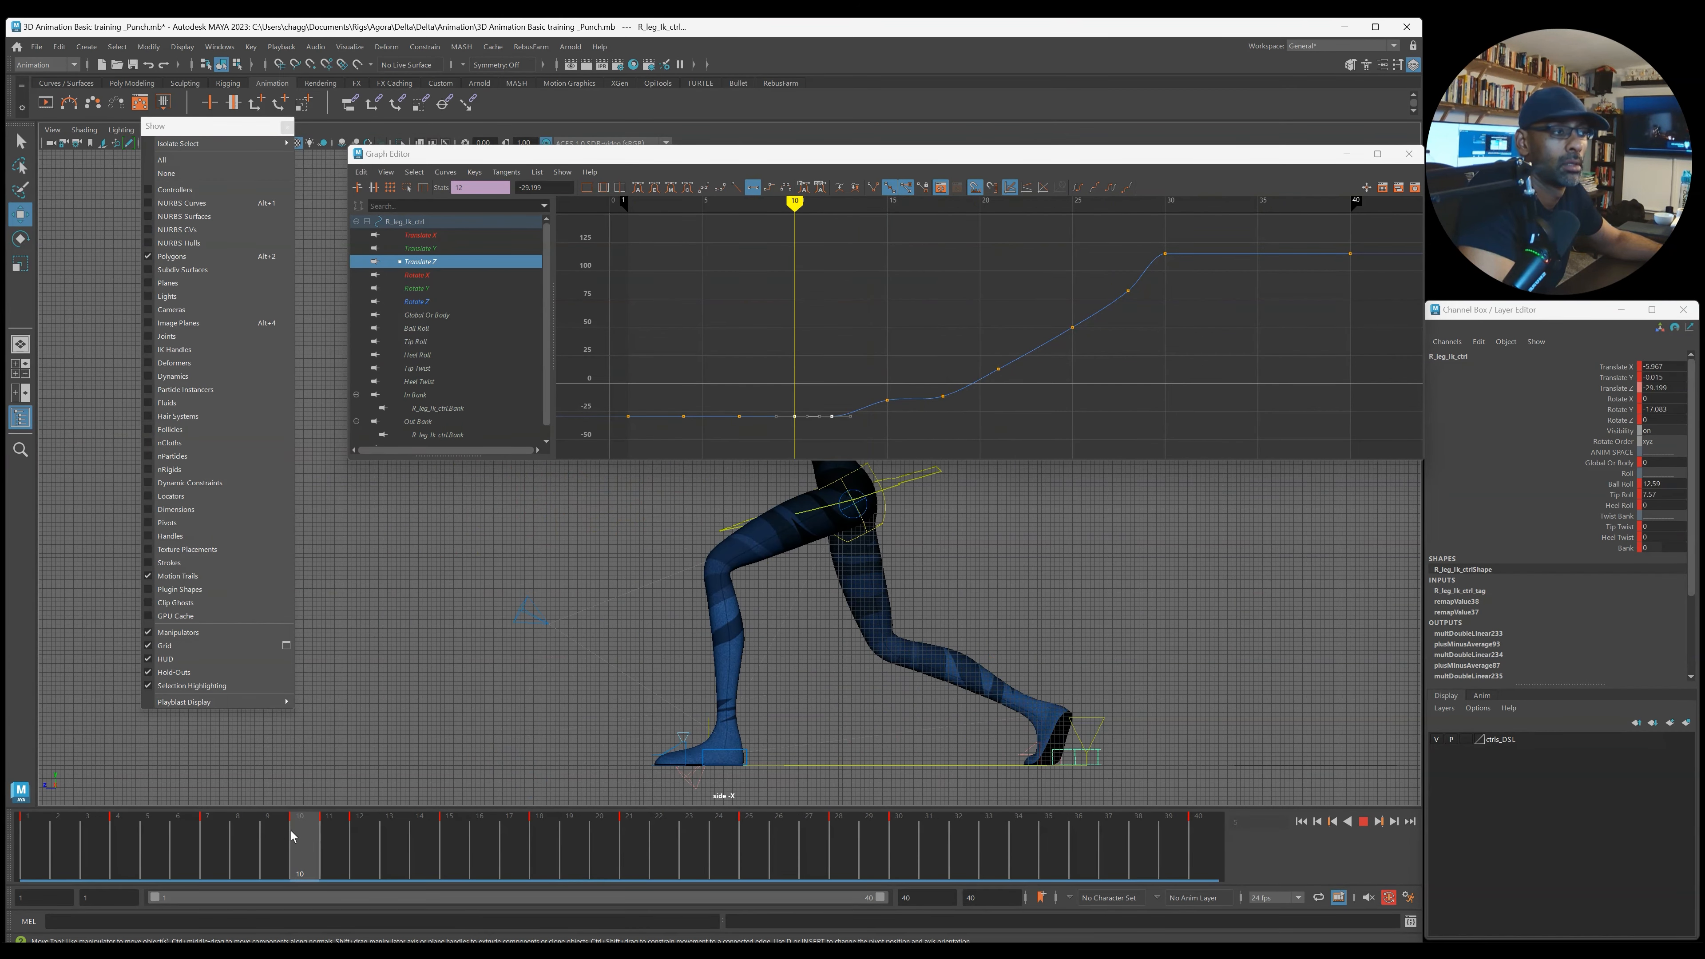
{"action": "key", "text": "Escape"}
{"action": "left_click_drag", "start_coordinate": [785, 854], "coordinate": [480, 855]}
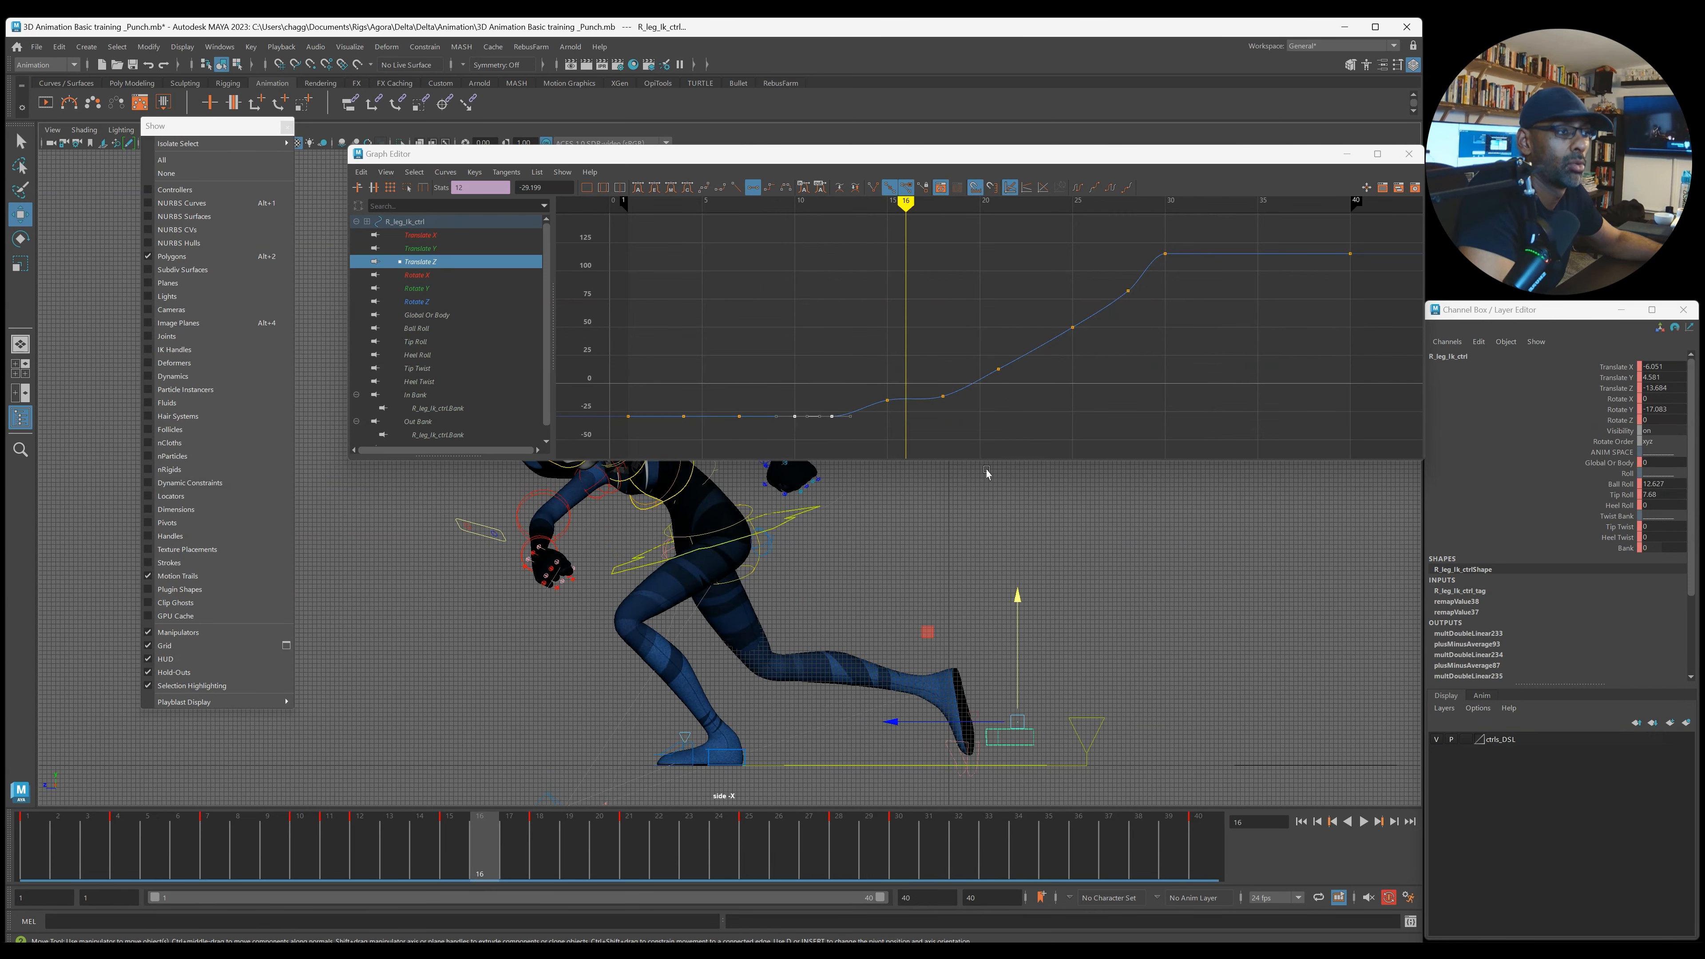
{"action": "middle_click_drag", "start_coordinate": [900, 414], "coordinate": [960, 411]}
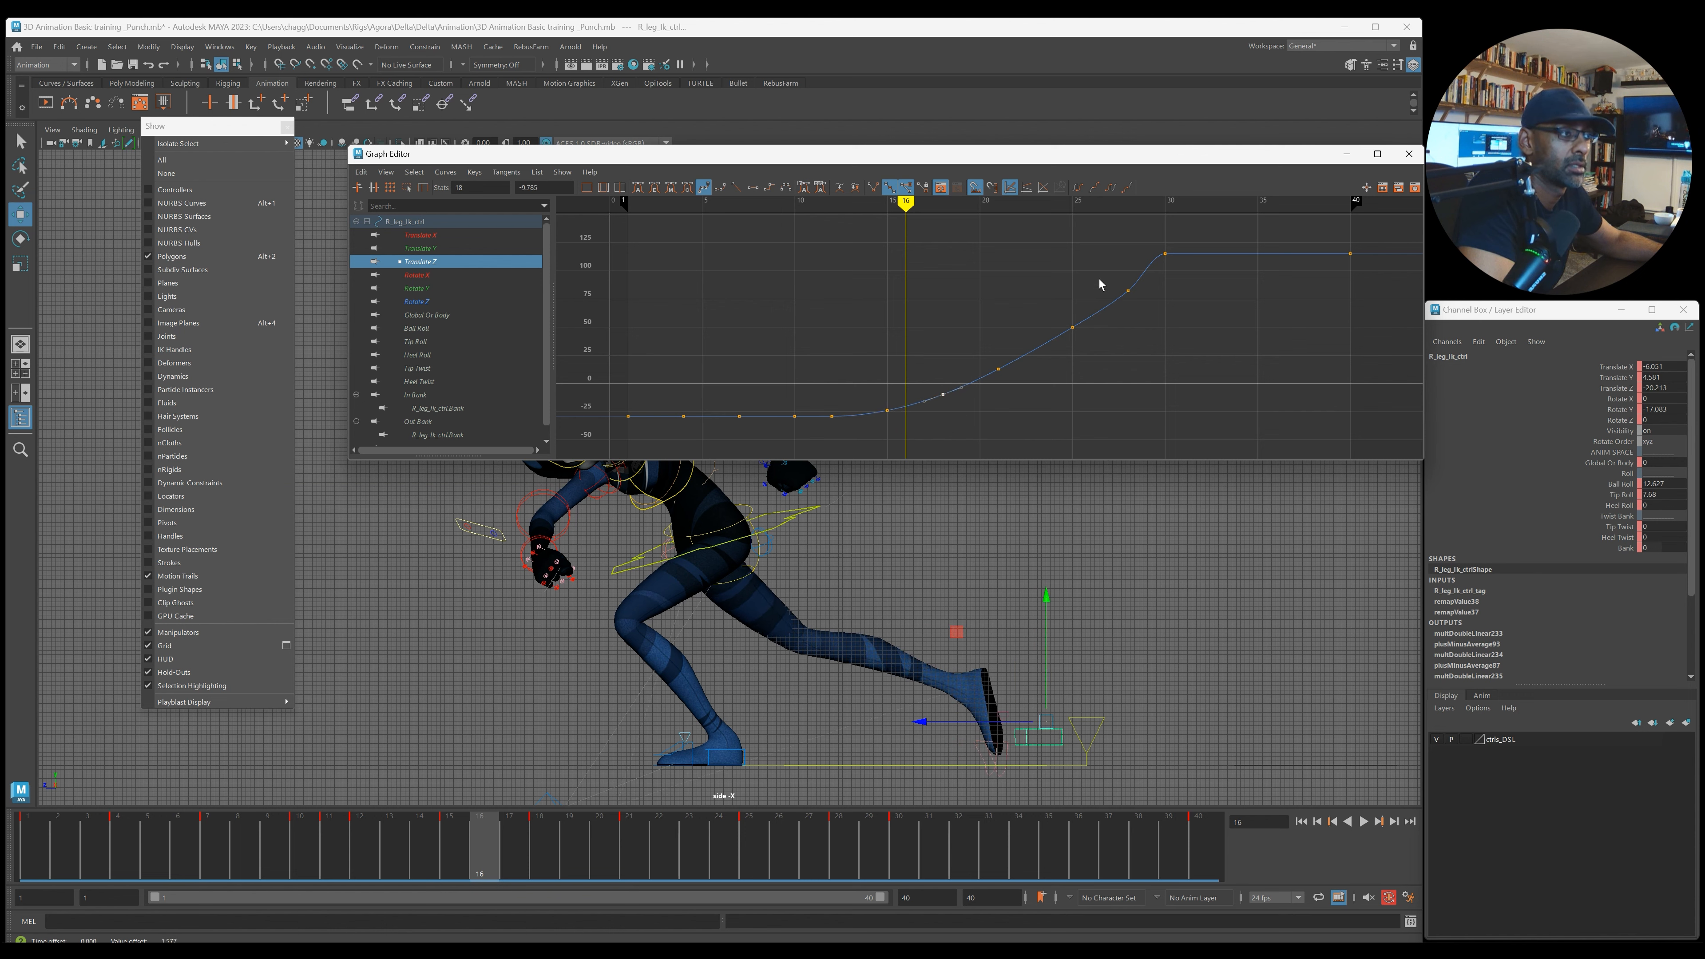
Step: Retime the right foot's step by moving its keys from frames 21, 25, 28 and 30 to frames 20, 23, 26 and 28
{"action": "key", "text": "alt+v"}
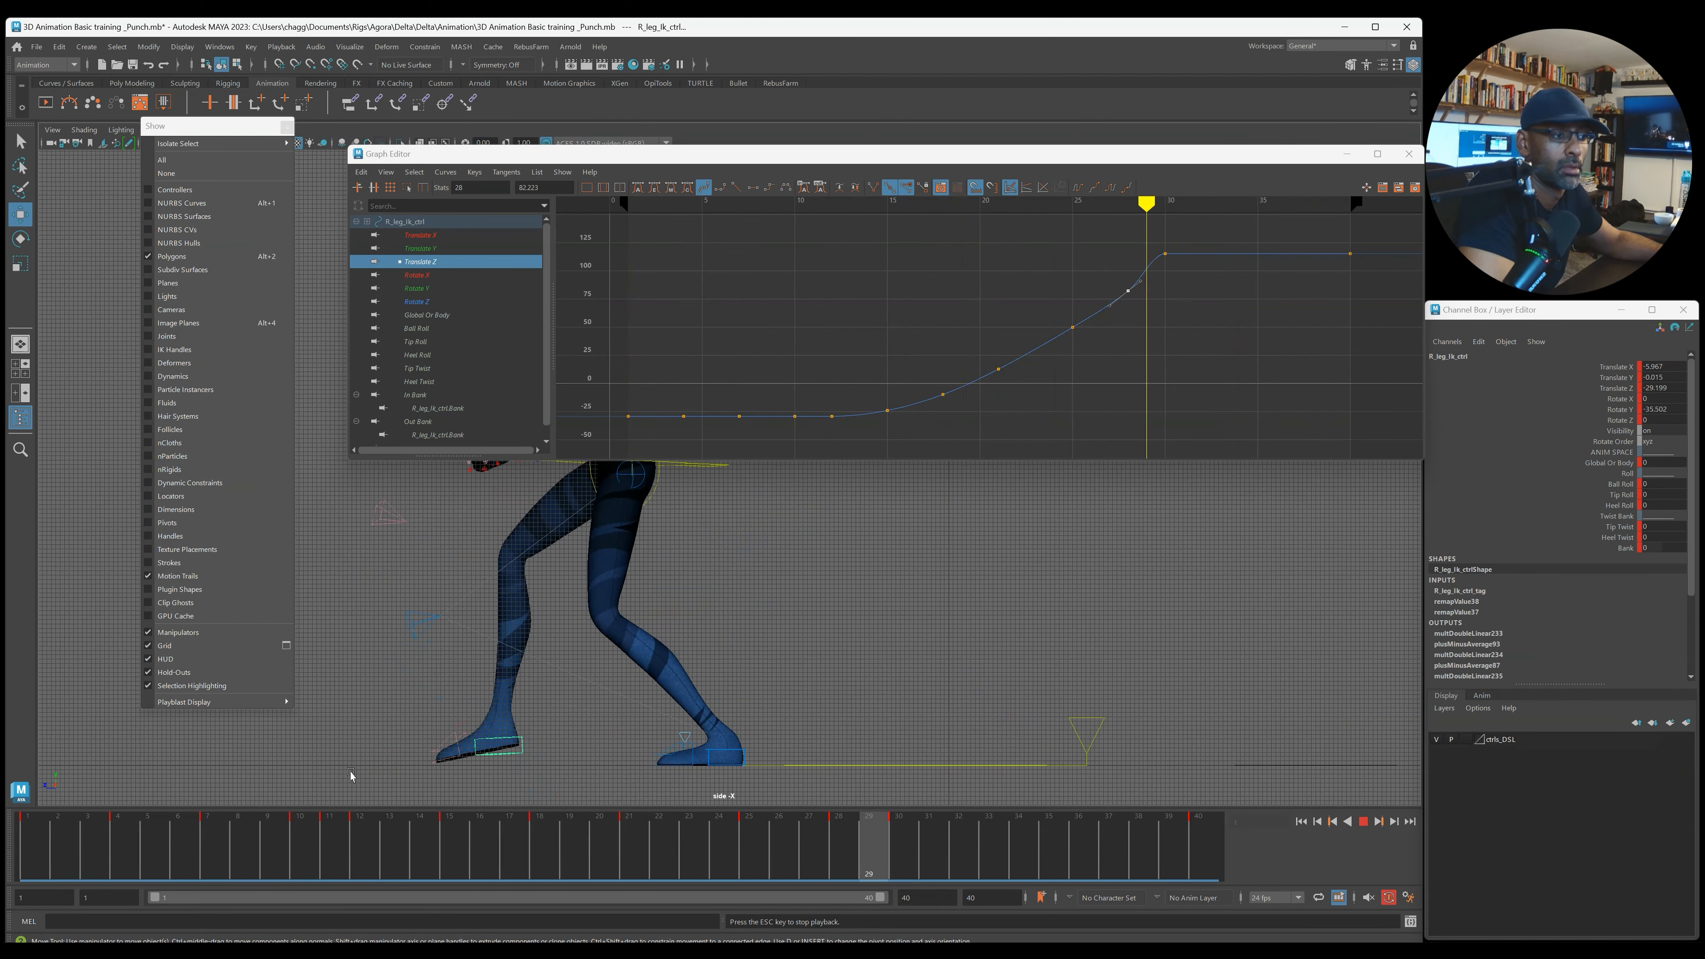
{"action": "key", "text": "Escape"}
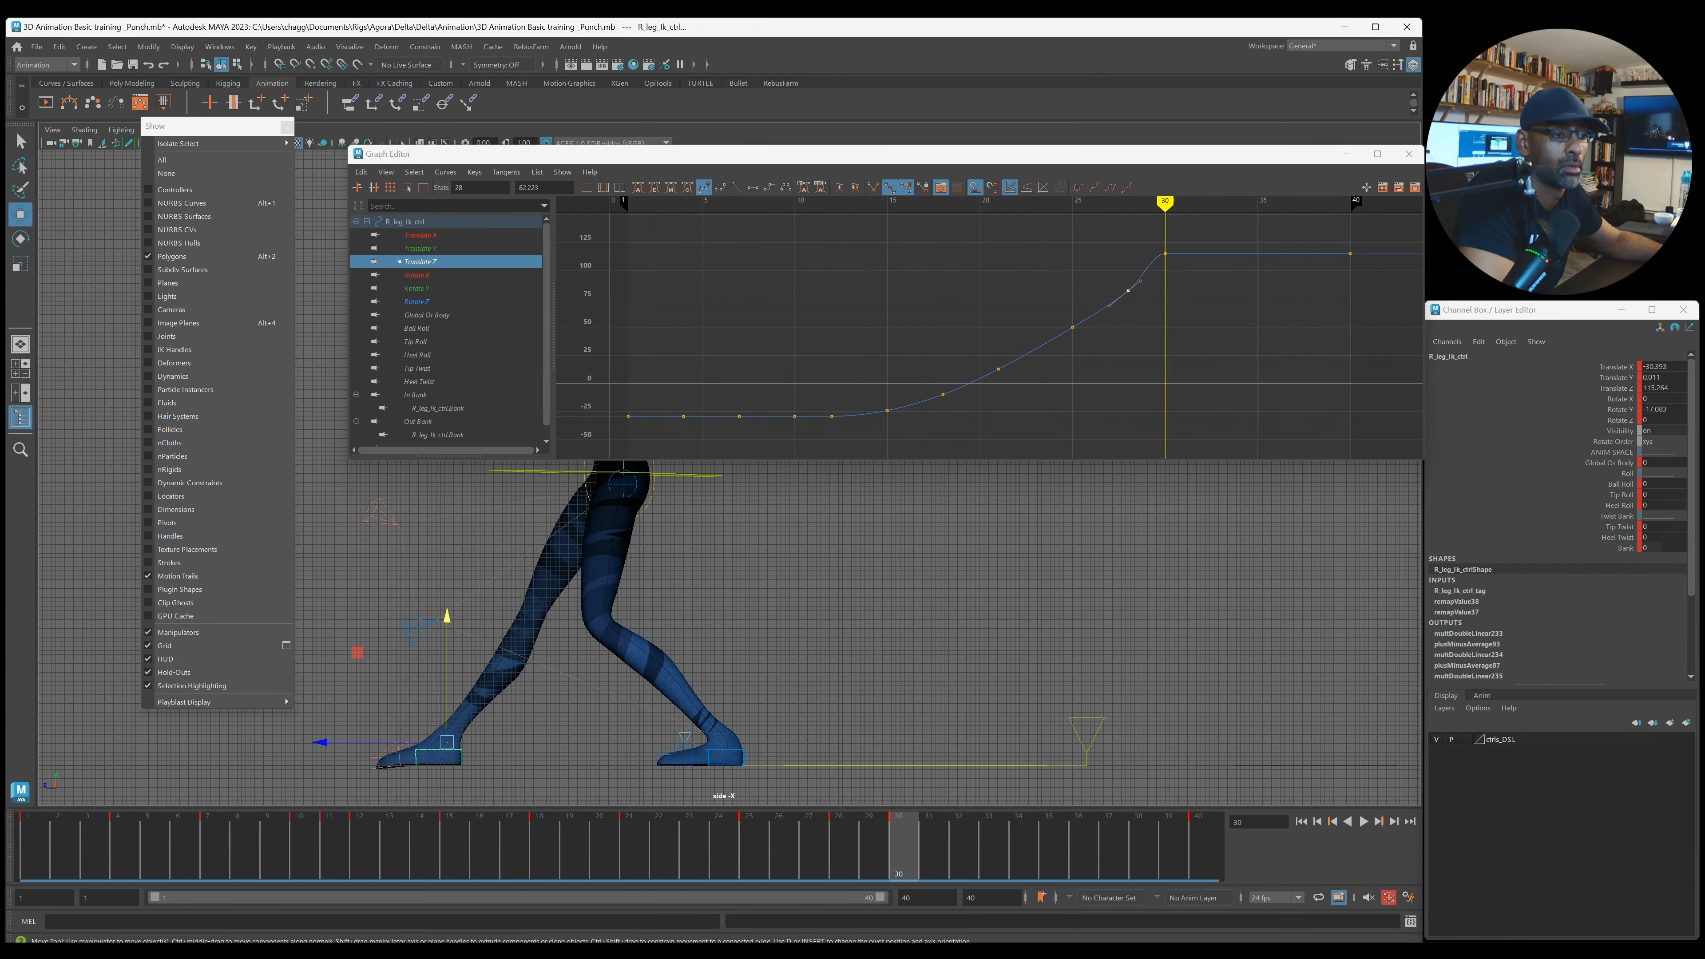
{"action": "key", "text": "alt+v"}
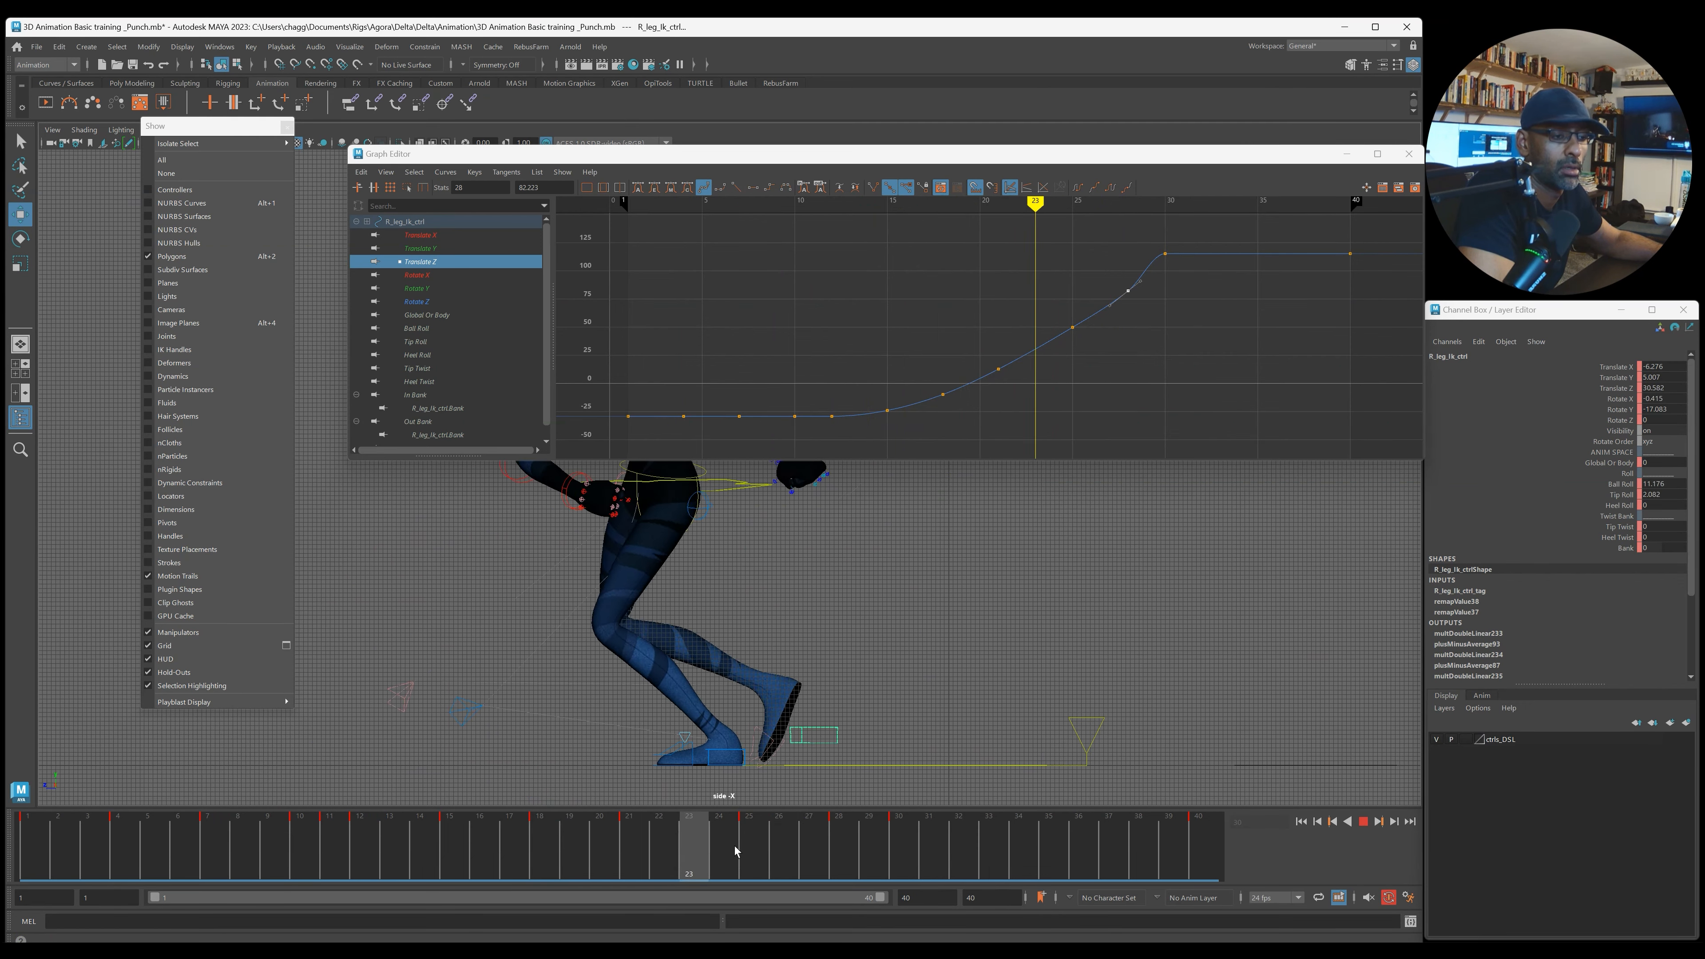
{"action": "left_click_drag", "start_coordinate": [875, 855], "coordinate": [933, 866]}
{"action": "left_click_drag", "start_coordinate": [773, 878], "coordinate": [747, 877]}
{"action": "left_click_drag", "start_coordinate": [530, 864], "coordinate": [427, 841]}
{"action": "key", "text": "alt+v"}
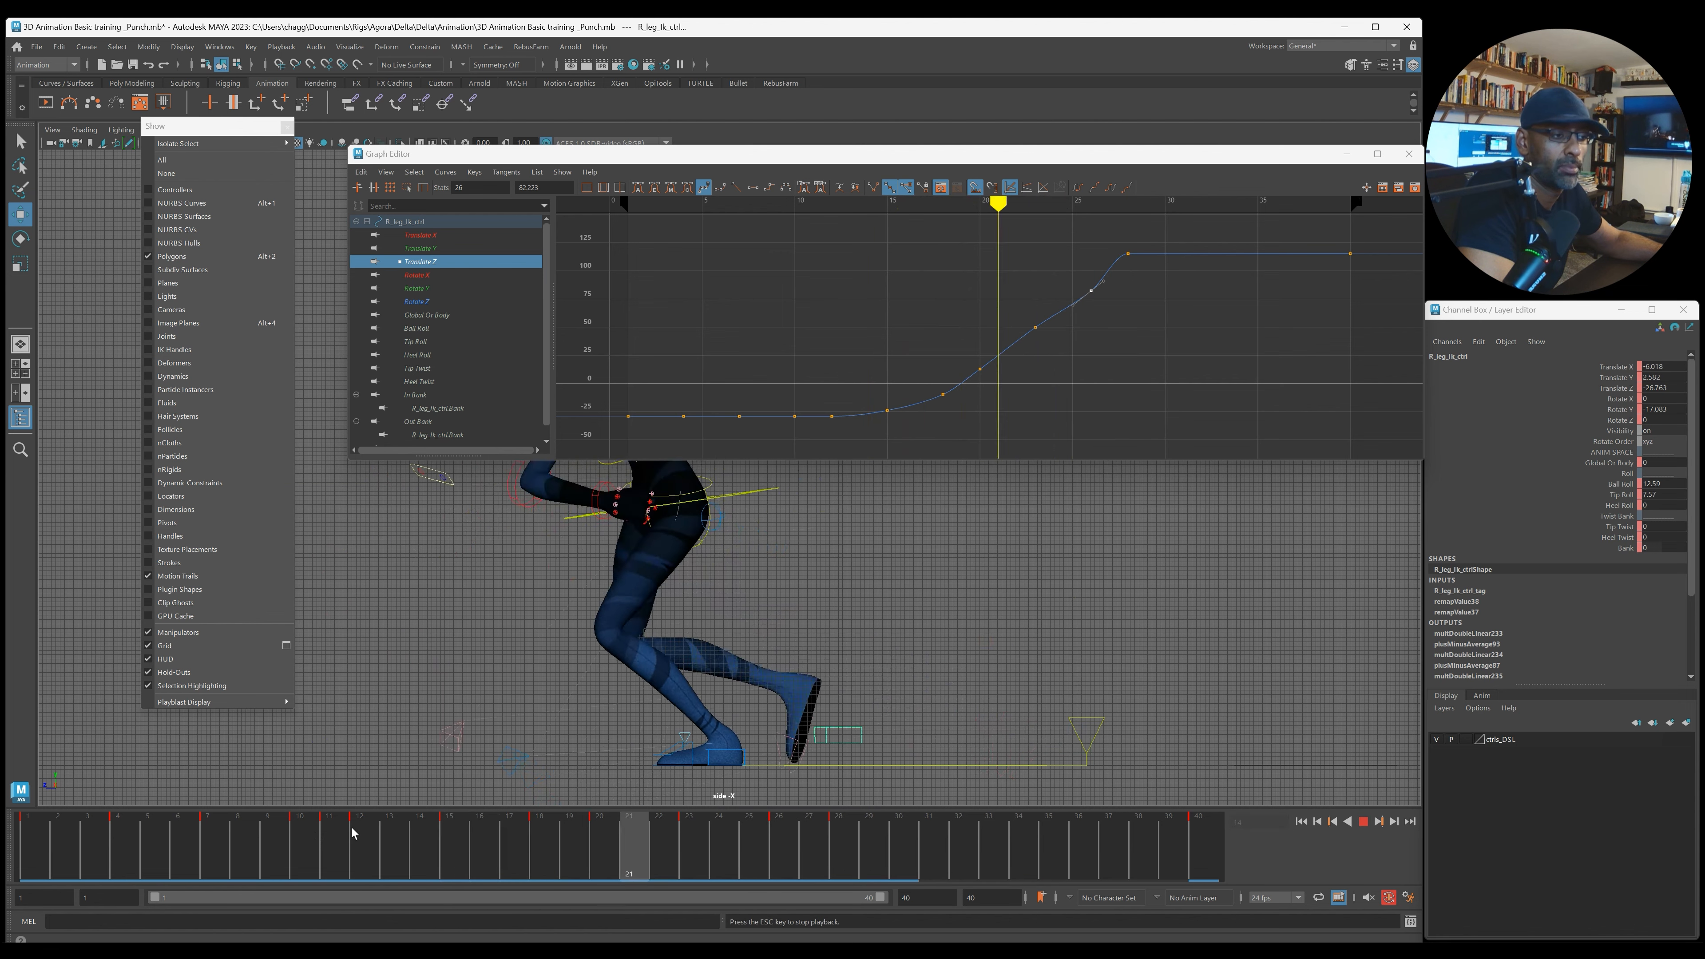
Step: Lift the right foot at frame 28 to Translate Y about 13 with Translate Z about 112.5, and play back the step
{"action": "left_click", "coordinate": [796, 868]}
{"action": "left_click_drag", "start_coordinate": [797, 868], "coordinate": [838, 866]}
{"action": "left_click_drag", "start_coordinate": [440, 623], "coordinate": [457, 567]}
{"action": "left_click_drag", "start_coordinate": [323, 686], "coordinate": [336, 689]}
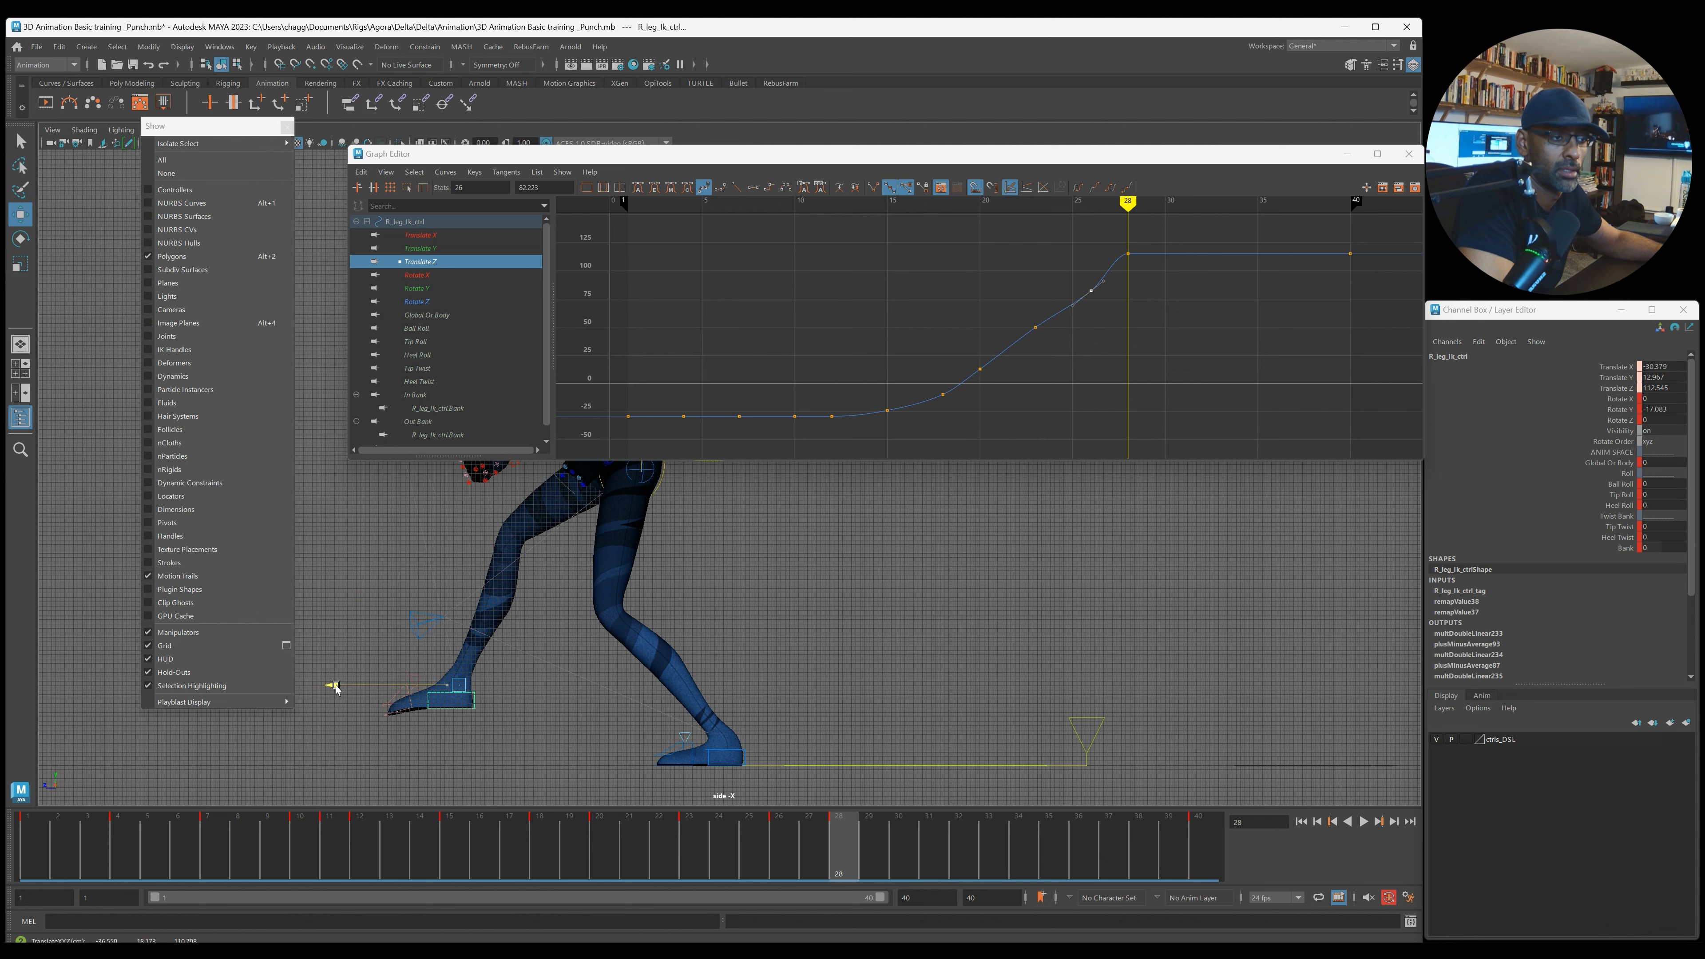
{"action": "key", "text": "alt+v"}
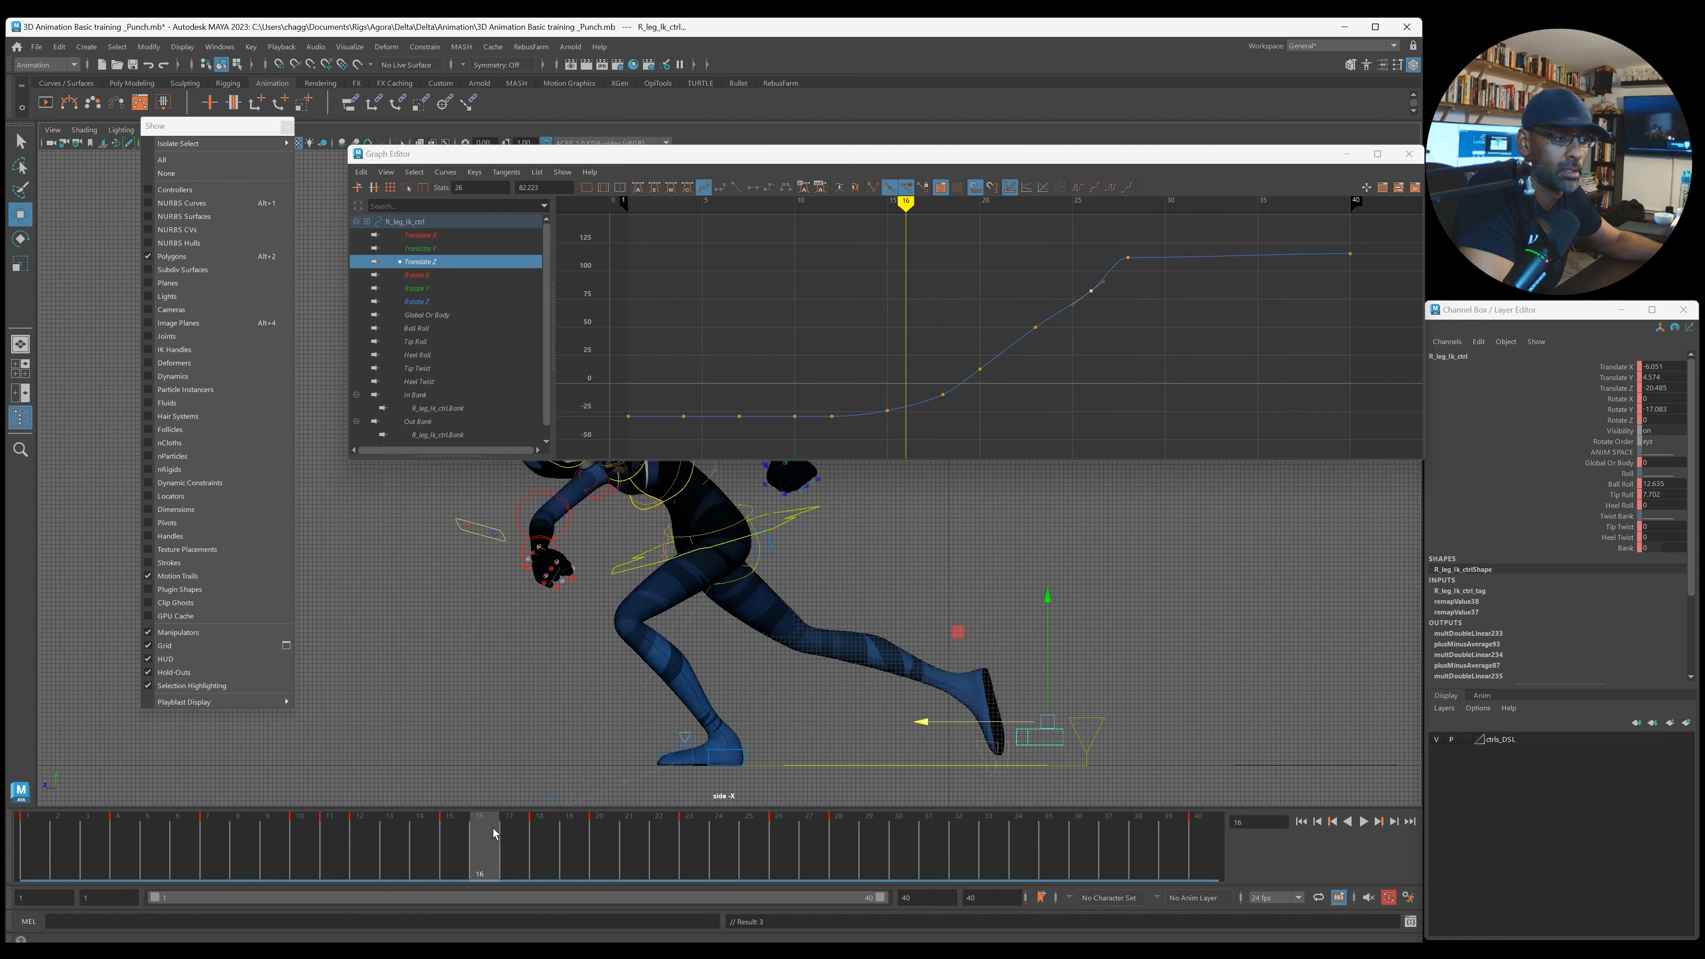
{"action": "key", "text": "alt+v"}
Step: Key the planted right-foot pose at frame 30, check the step in playback, and return to the four-view layout
{"action": "mouse_move", "coordinate": [946, 843]}
{"action": "left_mouse_down"}
{"action": "mouse_move", "coordinate": [860, 844]}
{"action": "mouse_move", "coordinate": [1216, 843]}
{"action": "mouse_move", "coordinate": [884, 865]}
{"action": "left_mouse_up"}
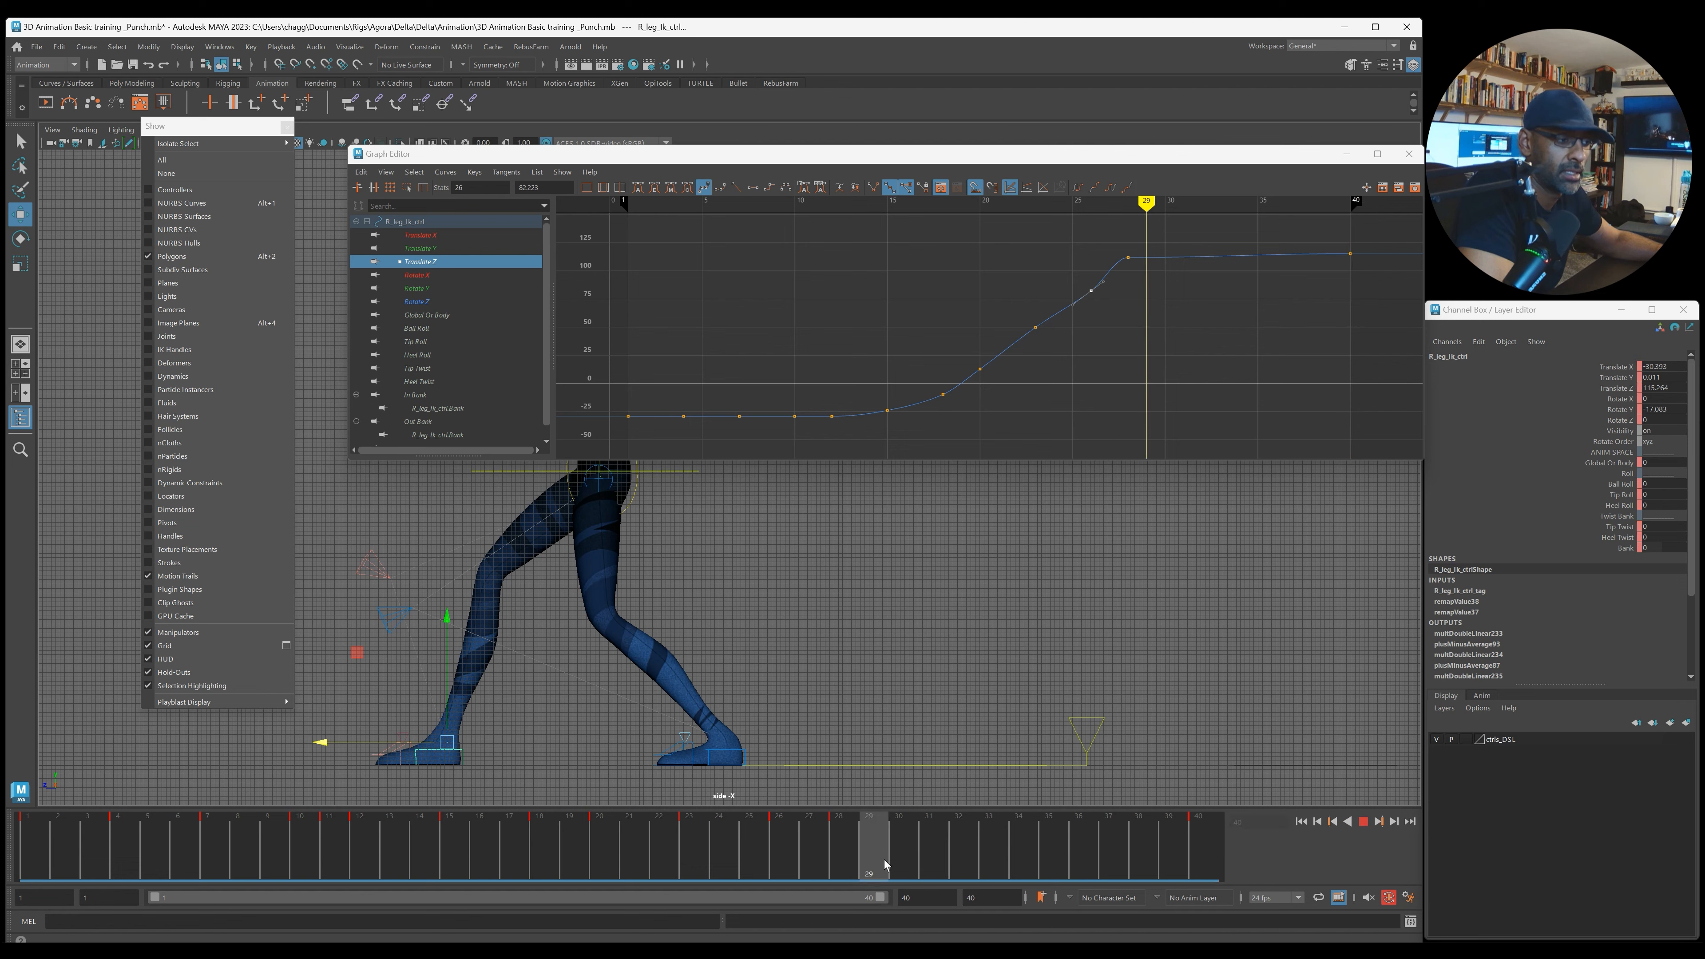
{"action": "key", "text": "alt+v"}
{"action": "key", "text": "alt+v"}
{"action": "left_click", "coordinate": [880, 855]}
{"action": "key", "text": "alt+v"}
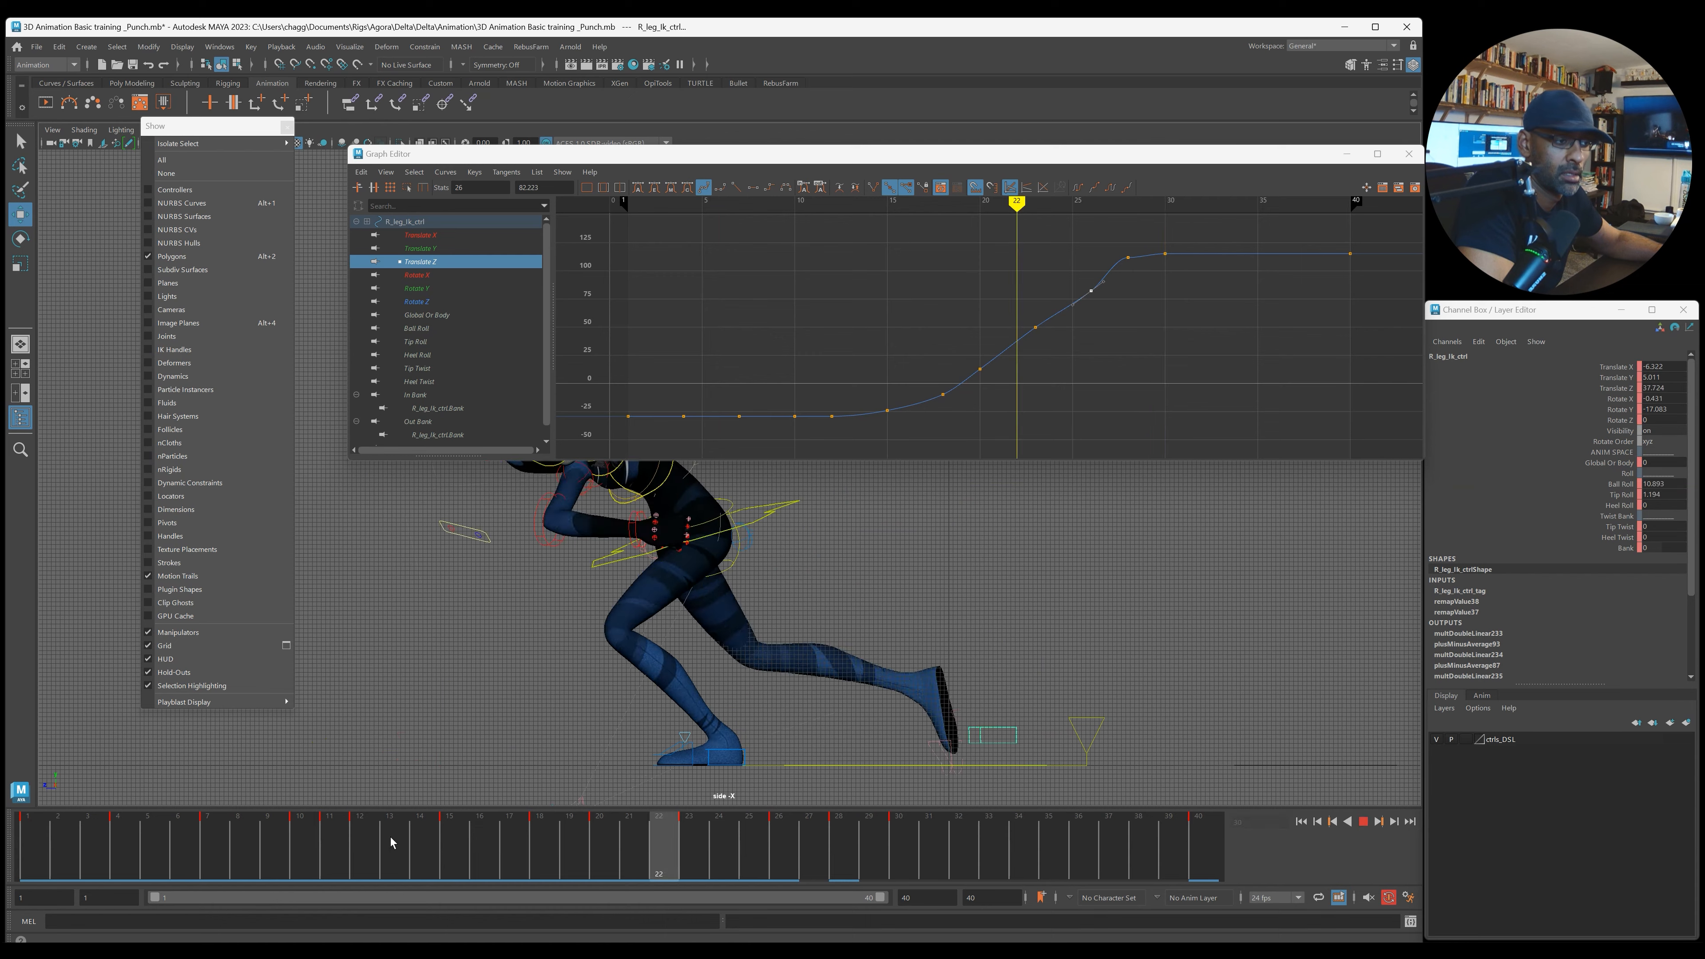
{"action": "key", "text": "alt+v"}
{"action": "key", "text": "space"}
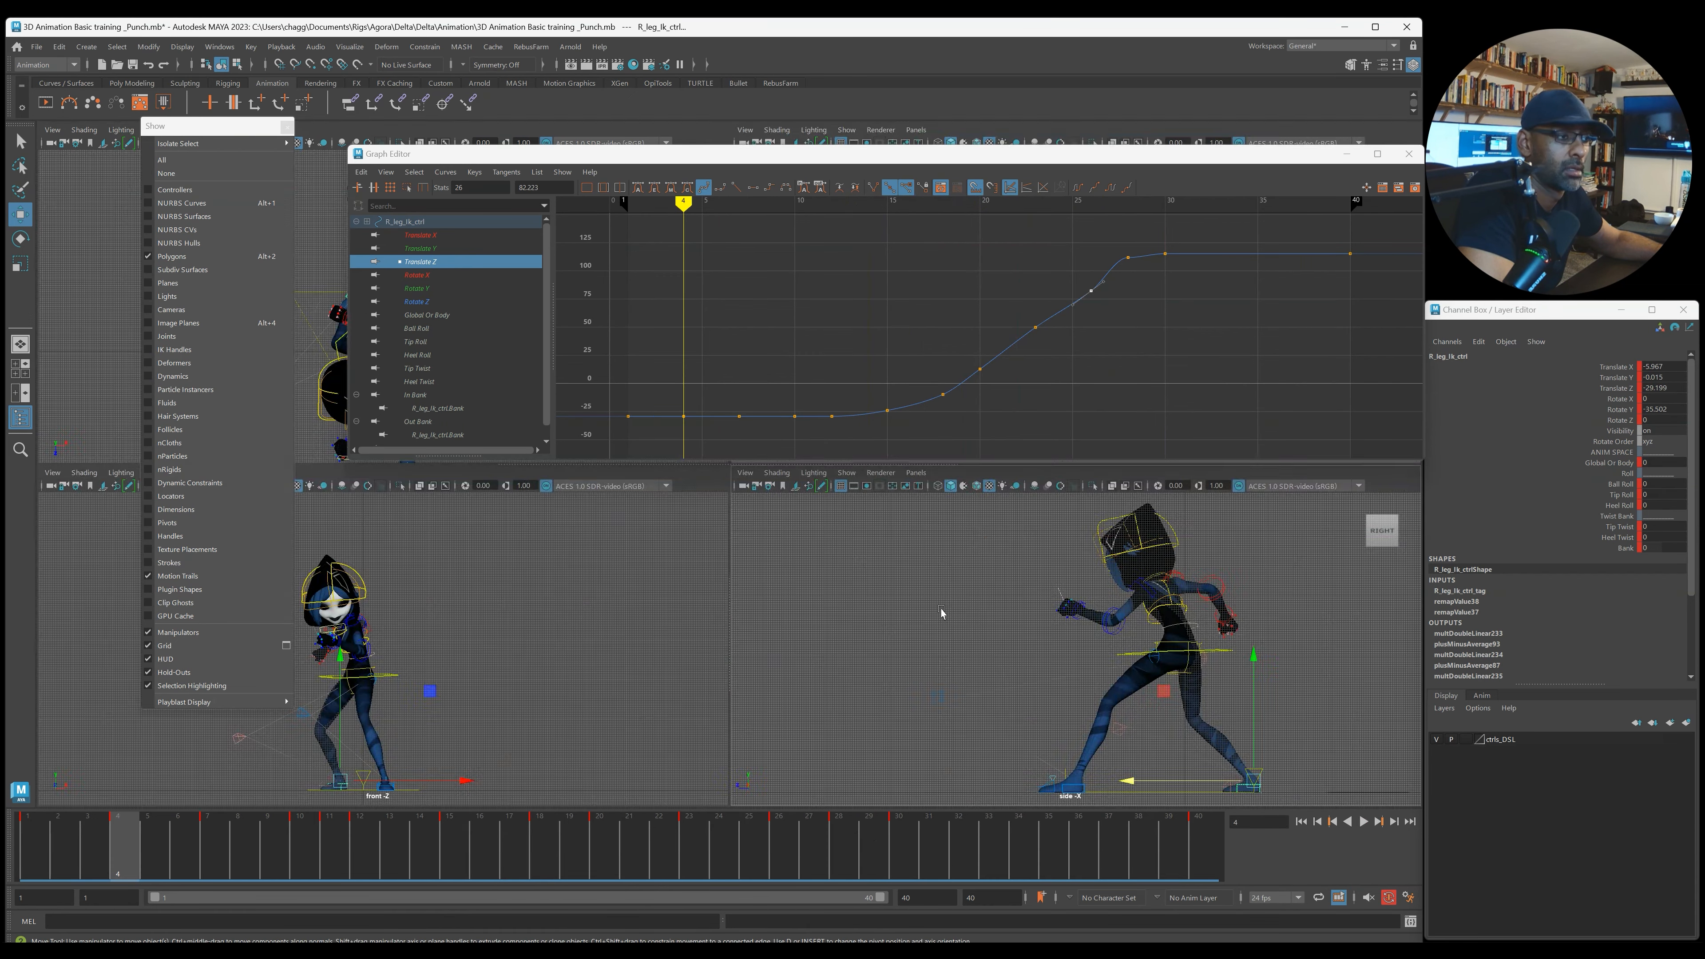
Step: Play back the animation in a full-size perspective view and inspect the right foot's step from several angles
{"action": "left_click_drag", "start_coordinate": [1015, 160], "coordinate": [1704, 269]}
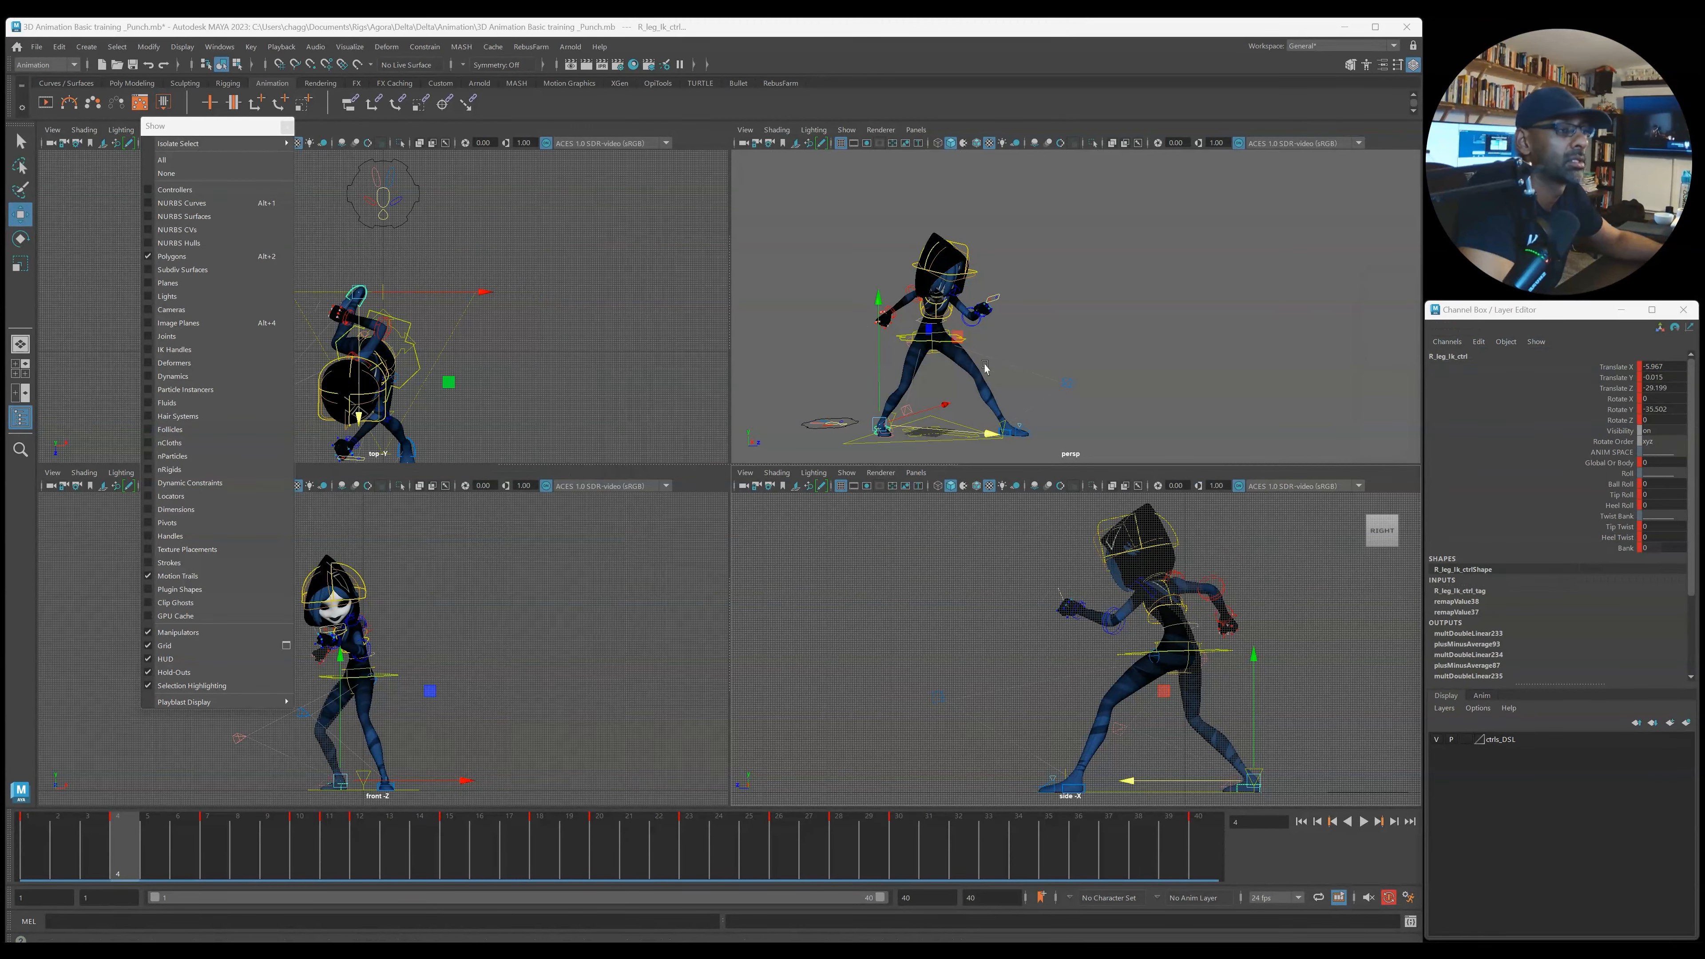
{"action": "key", "text": "space"}
{"action": "left_click_drag", "start_coordinate": [1028, 407], "coordinate": [814, 905], "text": "alt"}
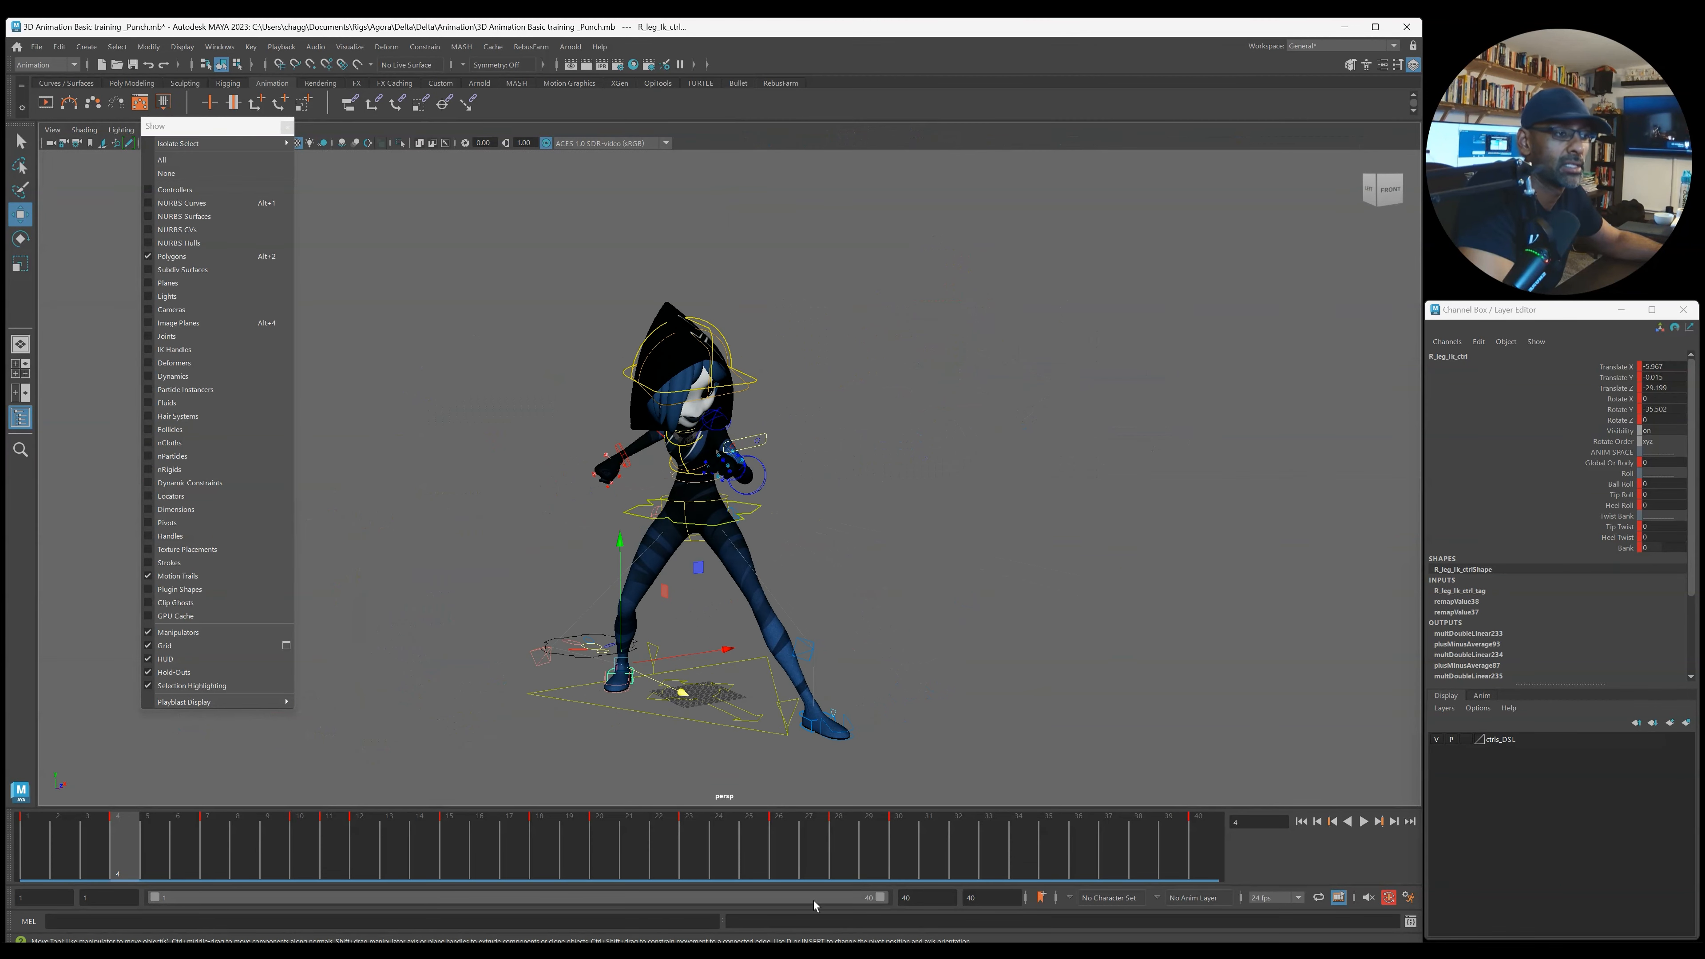
{"action": "key", "text": "alt+v"}
{"action": "scroll", "coordinate": [463, 631], "scroll_direction": "down", "scroll_amount": 4}
{"action": "left_click_drag", "start_coordinate": [552, 627], "coordinate": [487, 629], "text": "alt"}
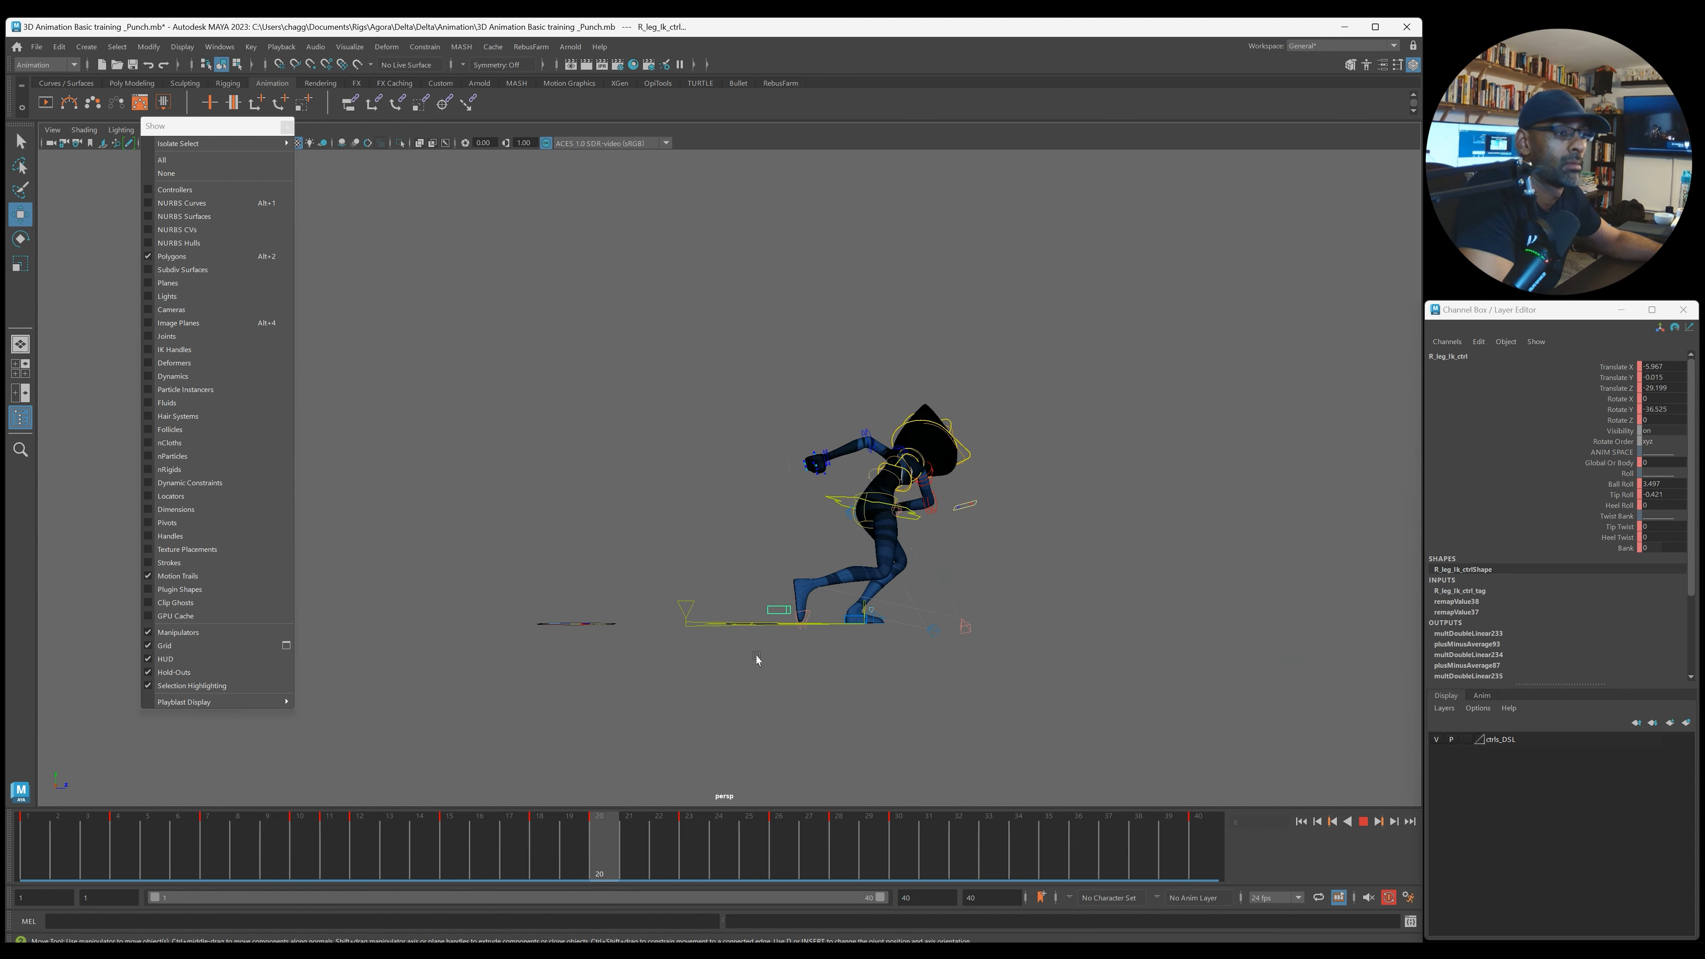
{"action": "left_click_drag", "start_coordinate": [742, 663], "coordinate": [654, 729], "text": "alt"}
{"action": "scroll", "coordinate": [906, 709], "scroll_direction": "up", "scroll_amount": 4}
{"action": "key", "text": "alt+v"}
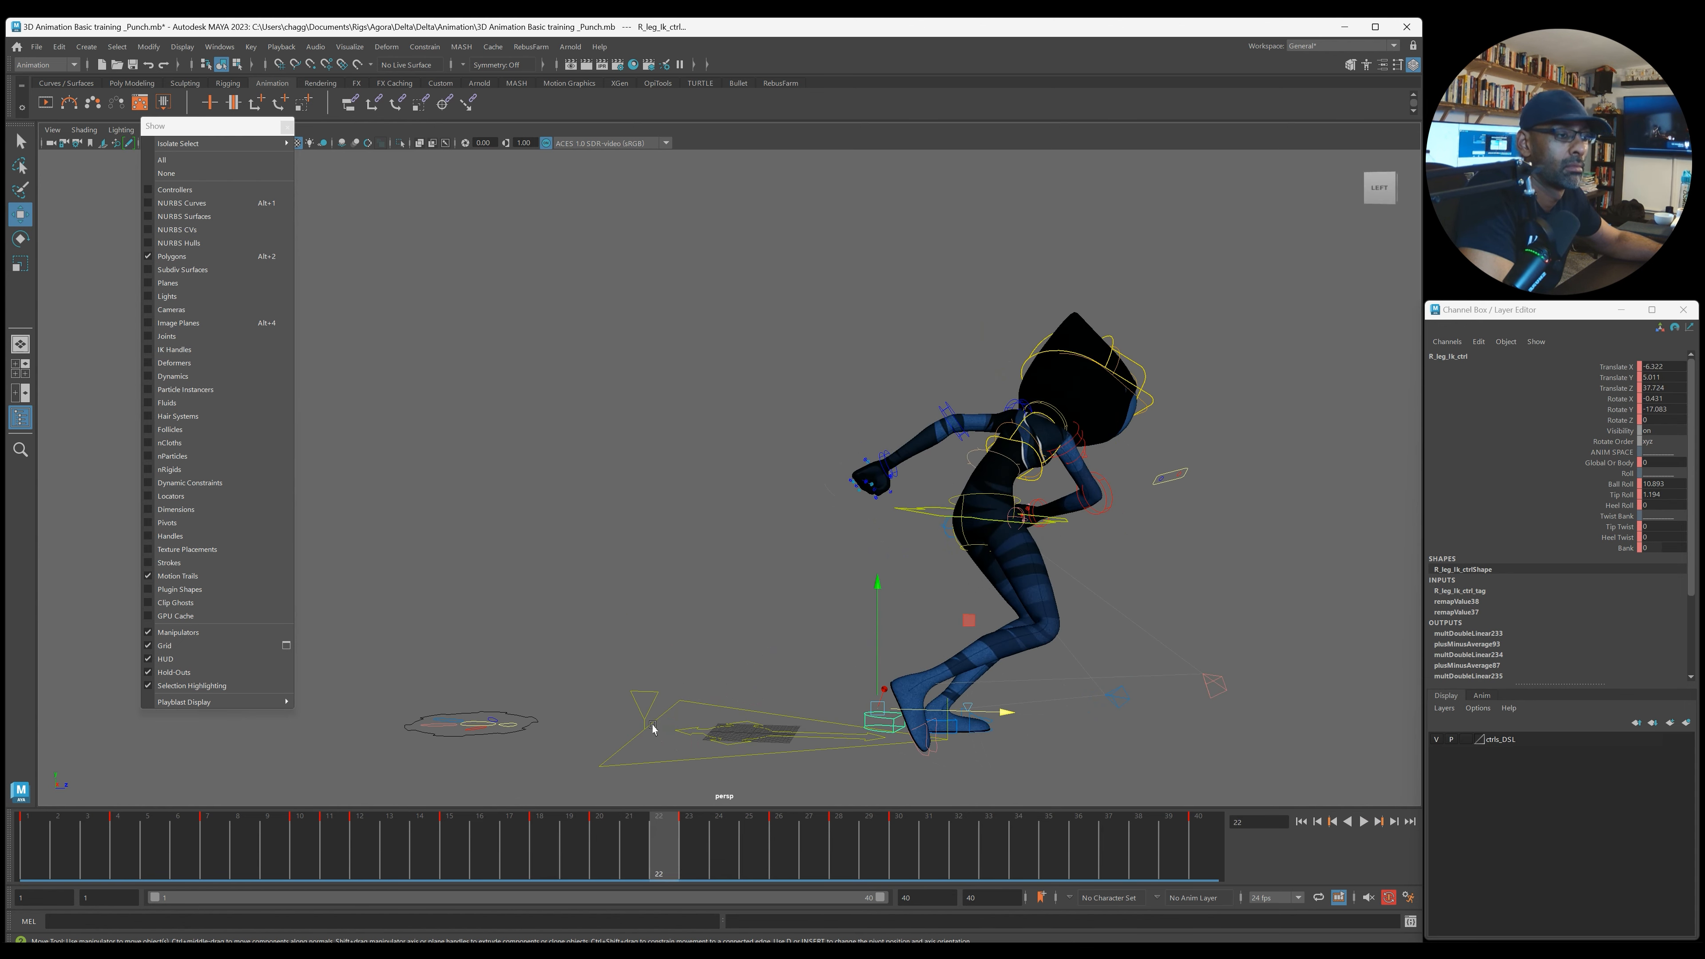
Step: Create an editable motion trail for the right foot control and show it in the full-size side view
{"action": "left_click", "coordinate": [348, 47]}
{"action": "left_click", "coordinate": [369, 84]}
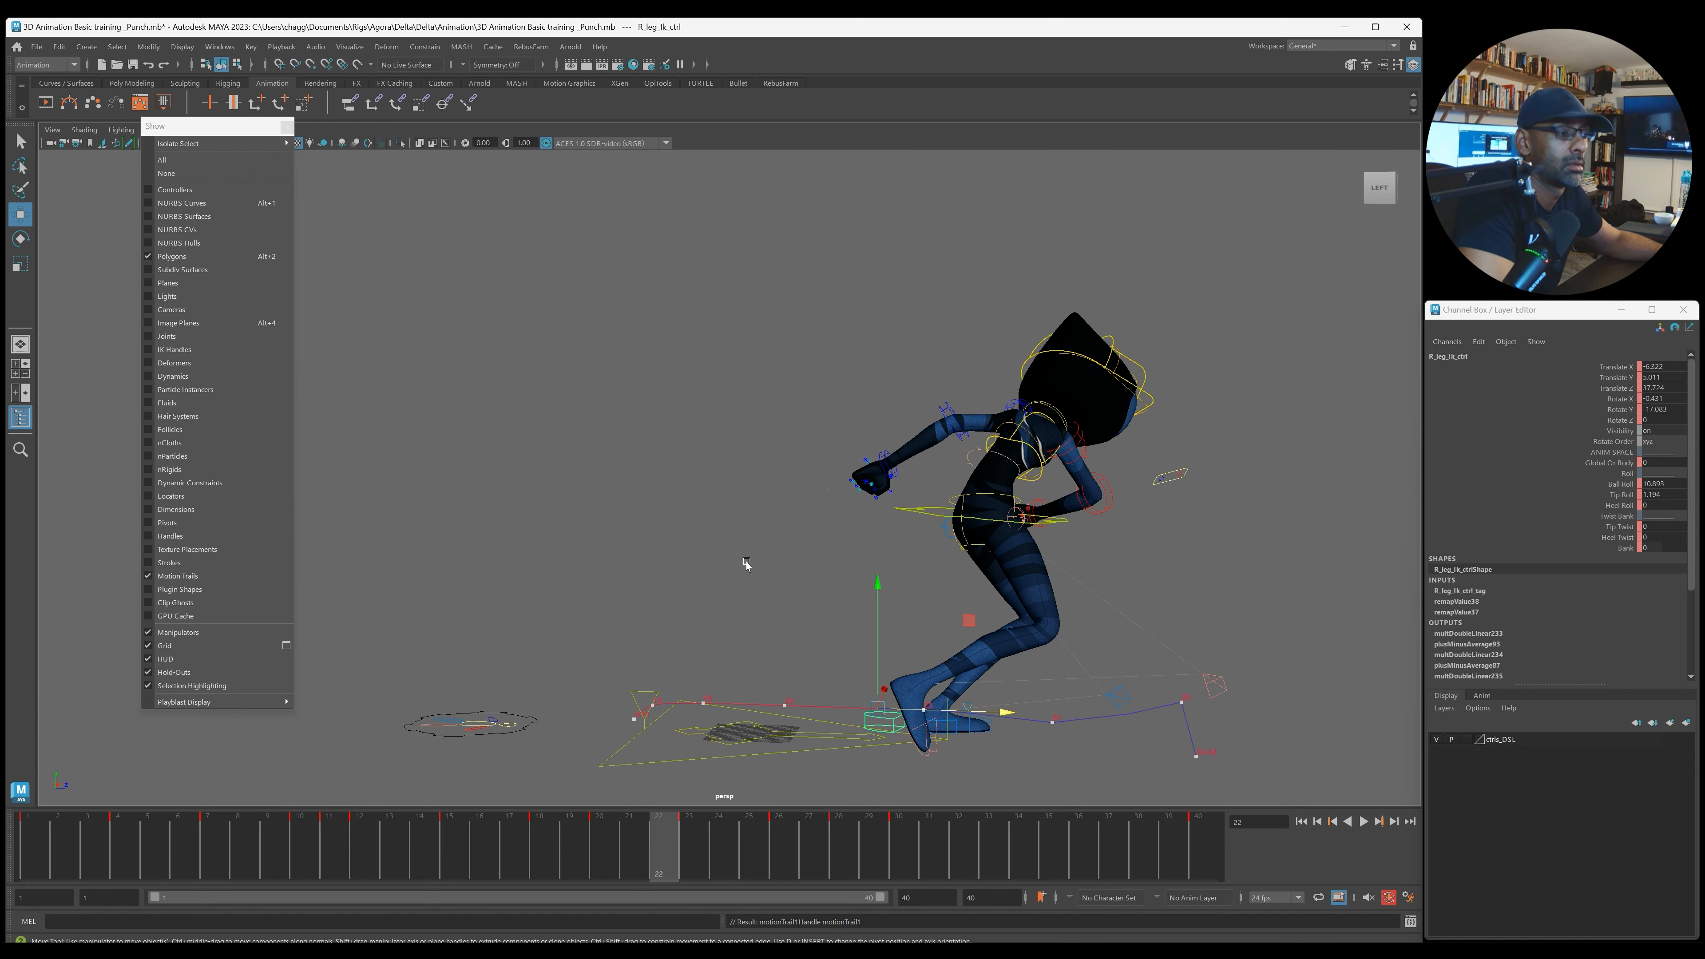
{"action": "key", "text": "space"}
{"action": "key", "text": "space"}
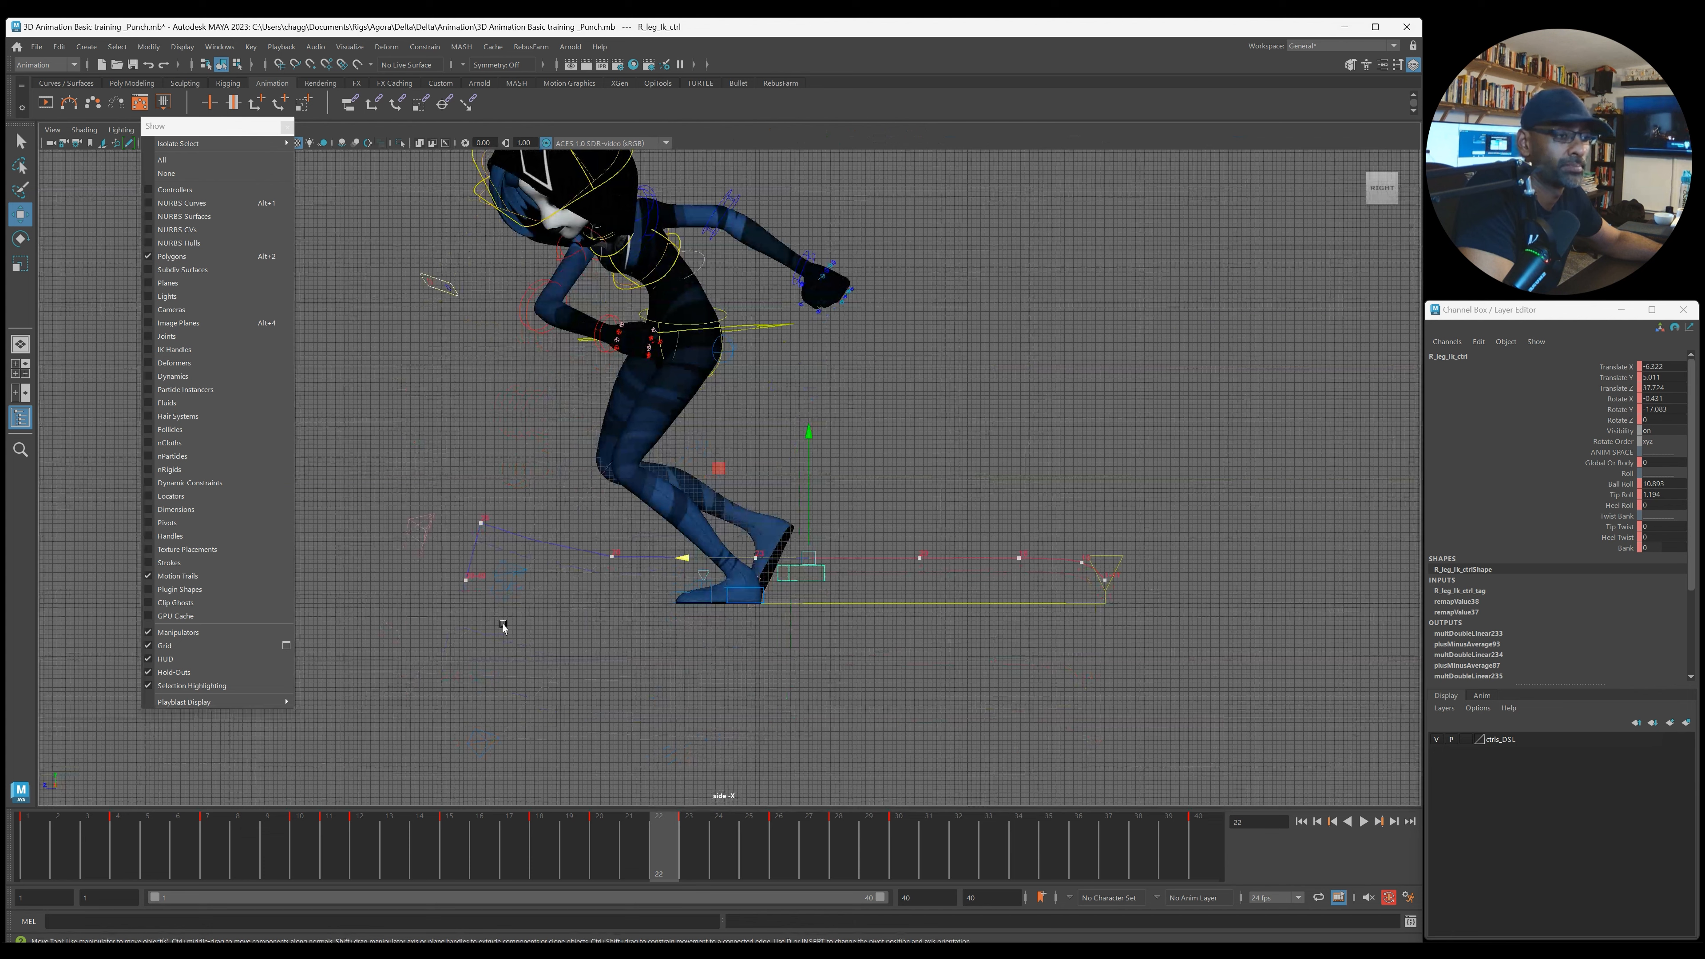
Step: Move the right foot's keys at frames 15 and 18 slightly forward along Translate Z to even out the trail spacing
{"action": "left_click_drag", "start_coordinate": [588, 832], "coordinate": [450, 833]}
{"action": "left_click_drag", "start_coordinate": [961, 561], "coordinate": [867, 563]}
{"action": "key", "text": "period"}
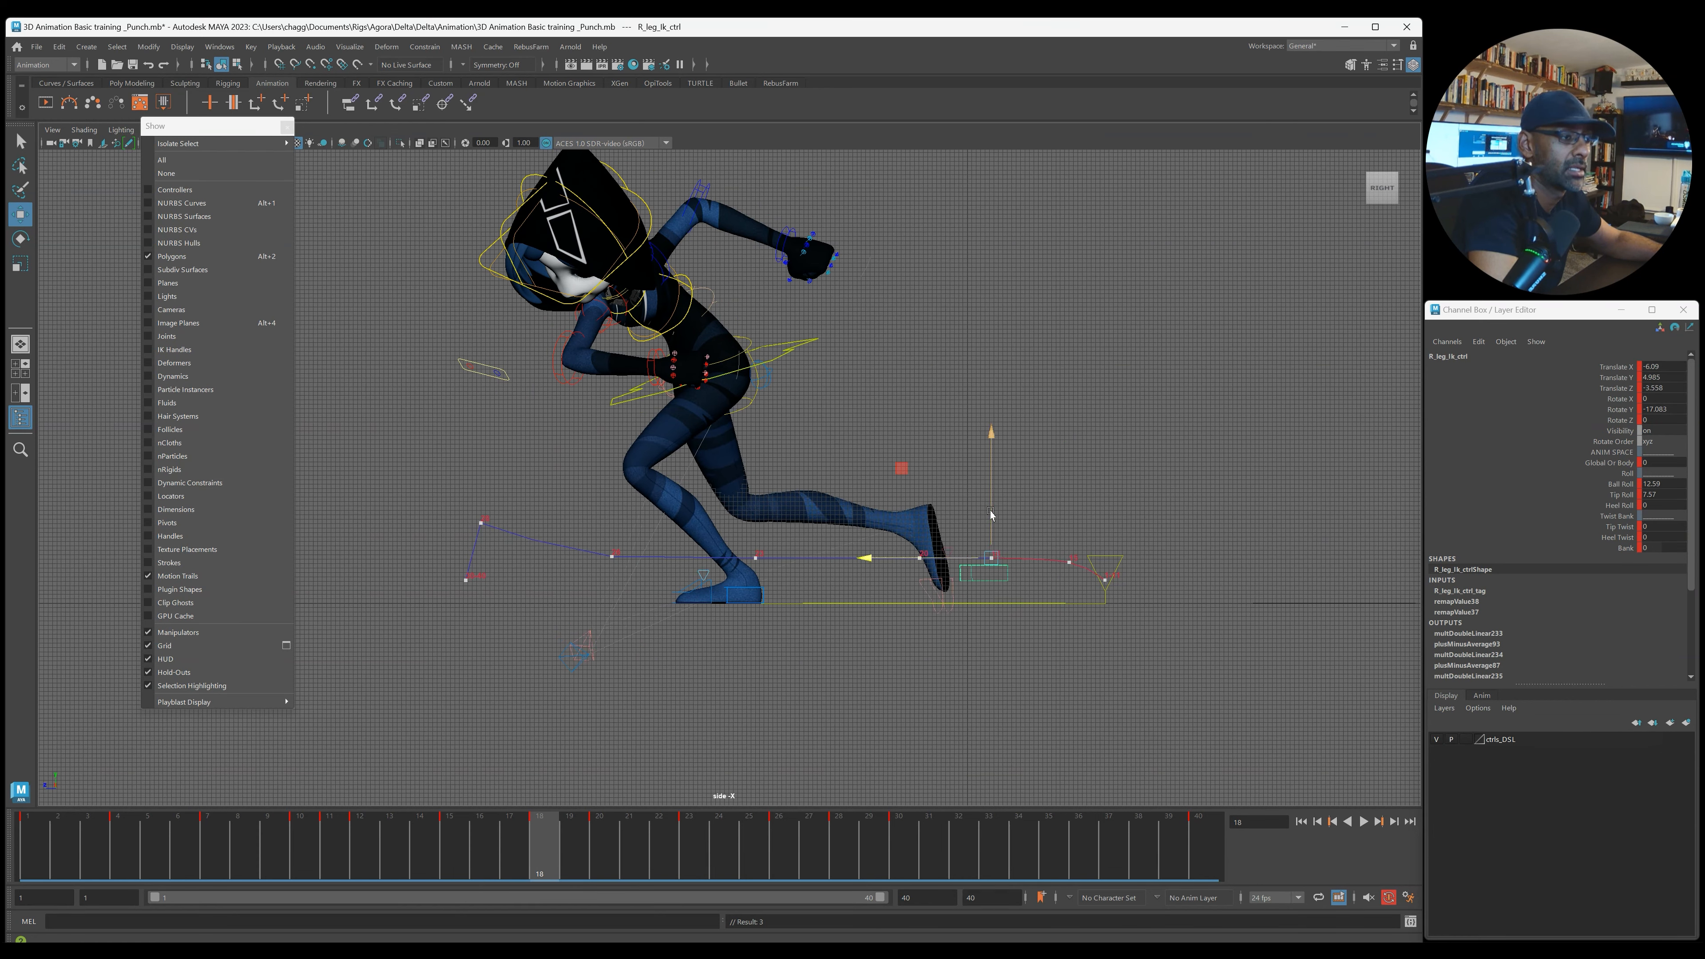
Step: Raise the right foot to Translate Y about 7.7 at frame 20 and 6.7 at frame 18, shifting both forward in Z
{"action": "key", "text": "period"}
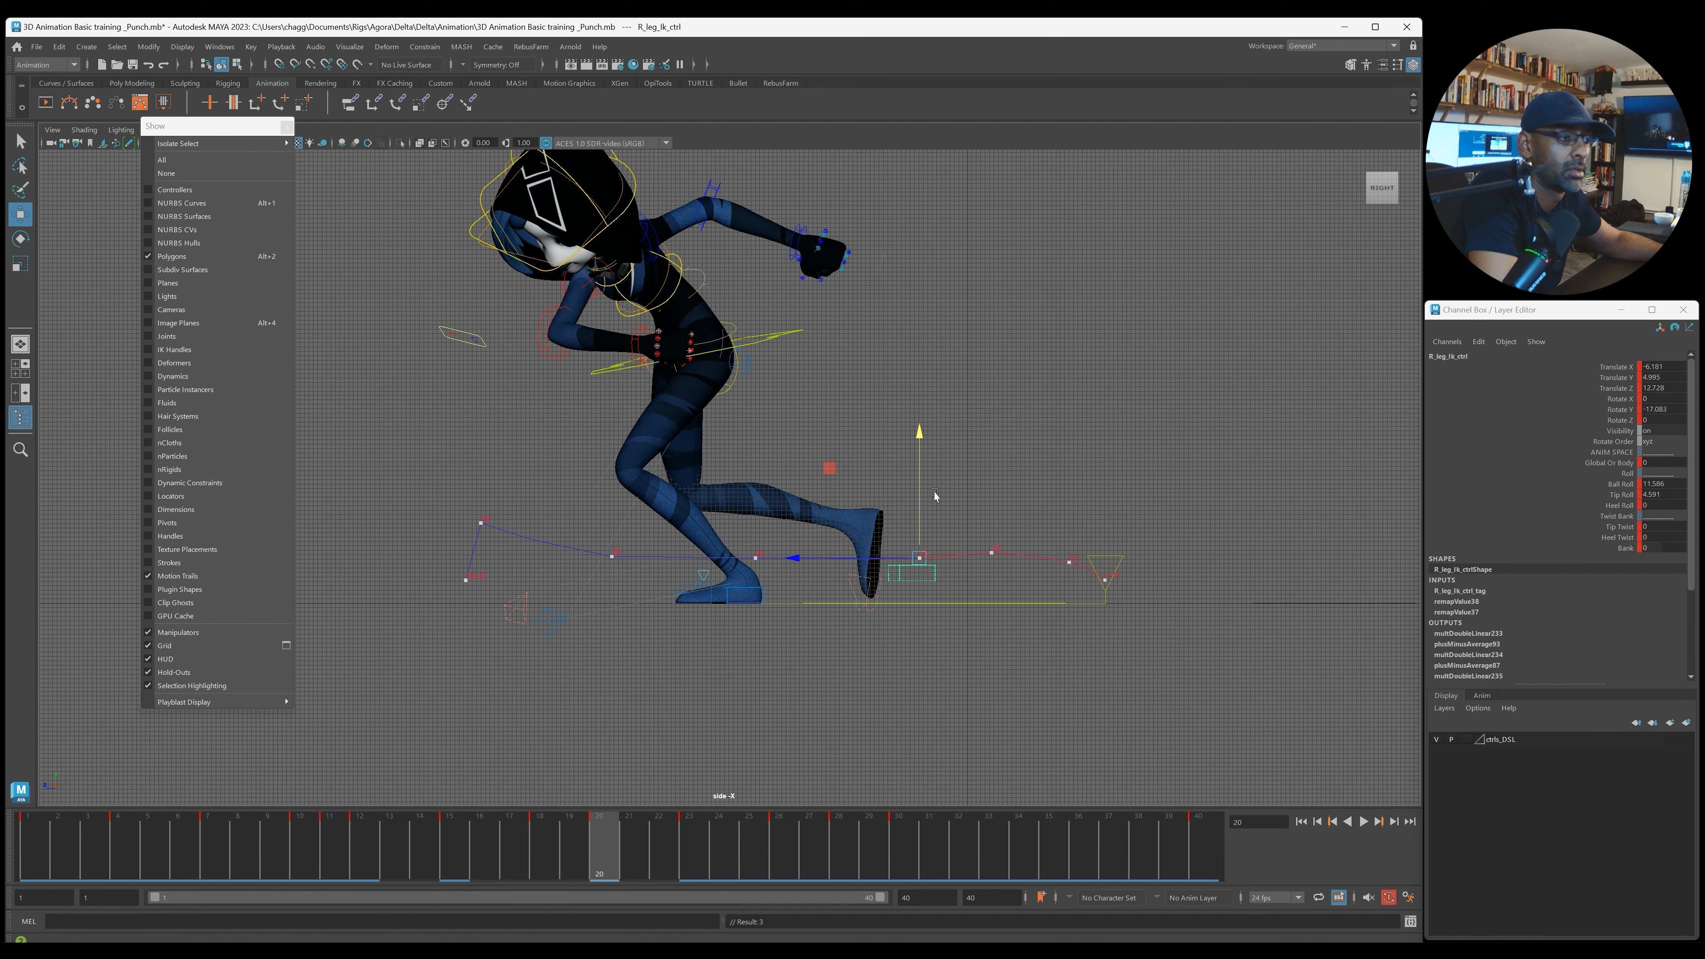
{"action": "left_click_drag", "start_coordinate": [920, 489], "coordinate": [918, 477]}
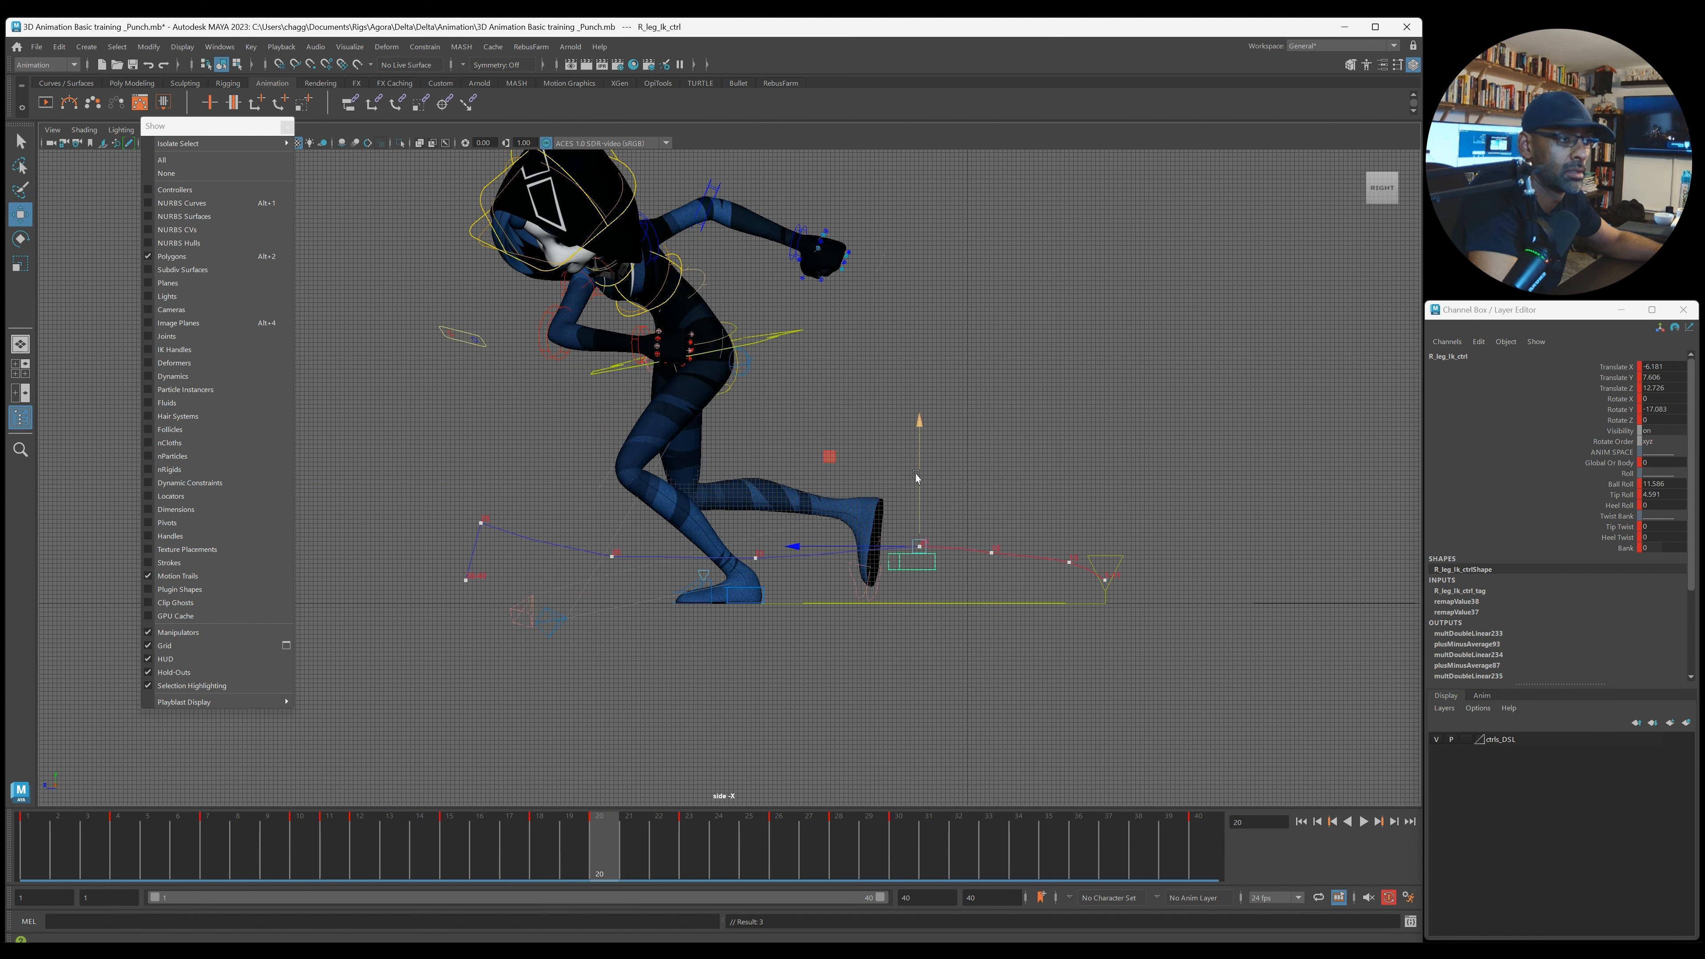
{"action": "left_click_drag", "start_coordinate": [800, 552], "coordinate": [841, 557]}
{"action": "key", "text": "comma"}
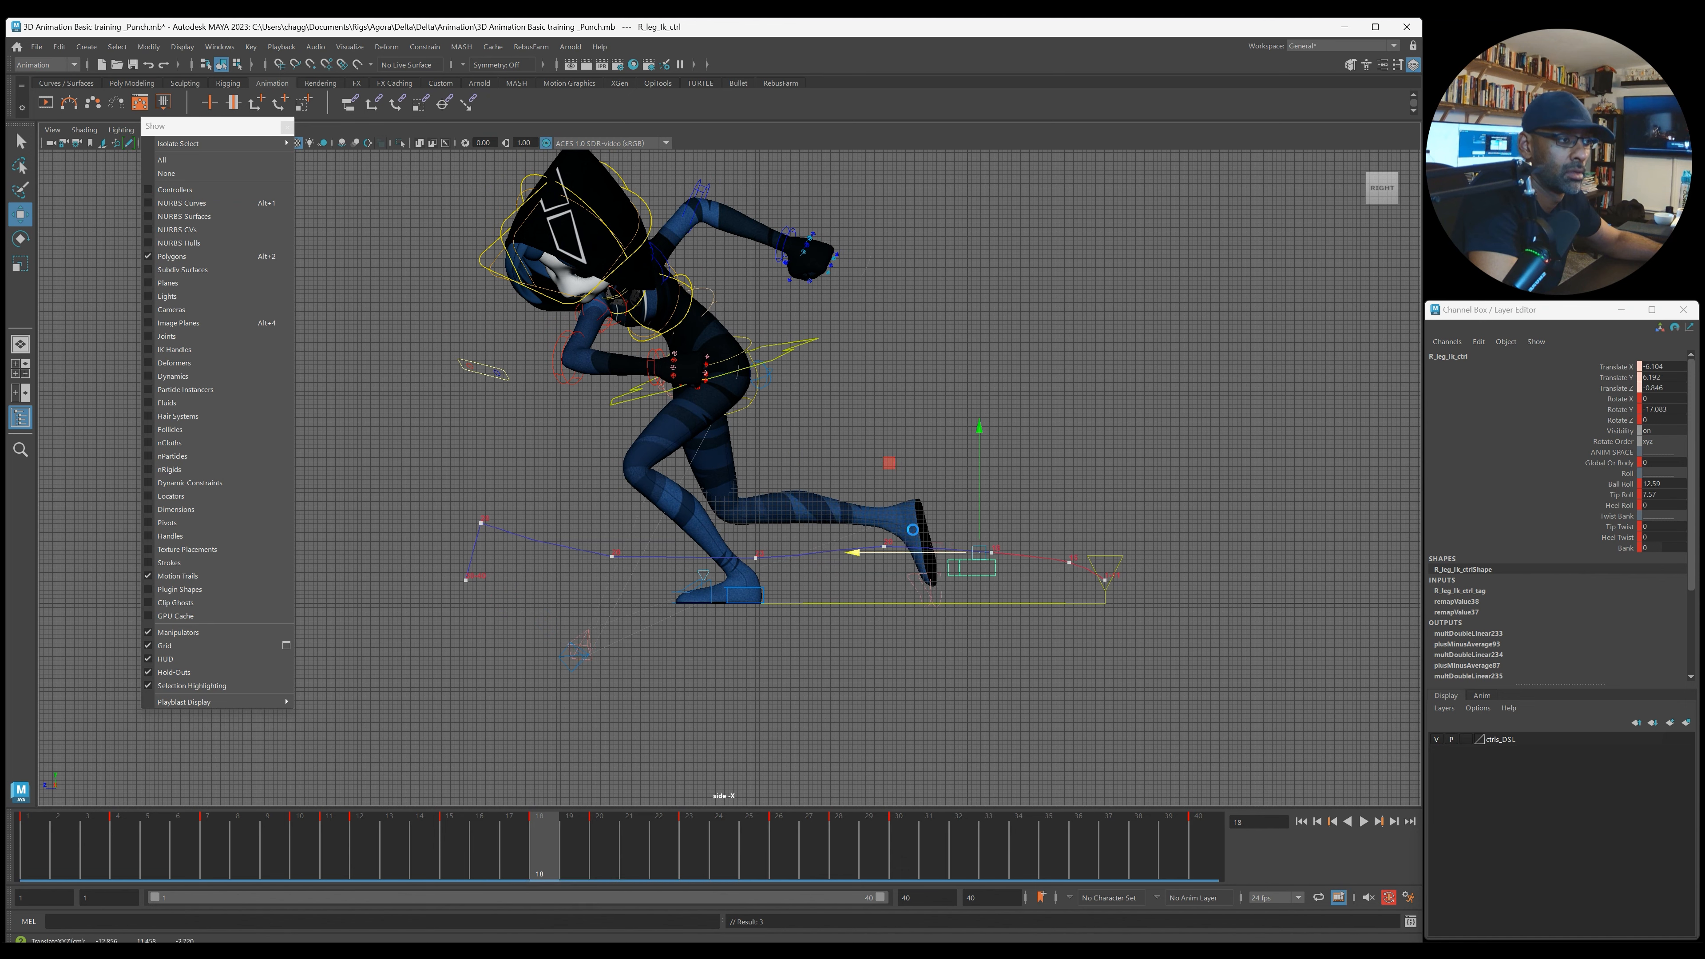
{"action": "key", "text": "period"}
Step: Pull the right foot back along Translate Z at frame 28 and lower it to Translate Y about 9.1
{"action": "key", "text": "period"}
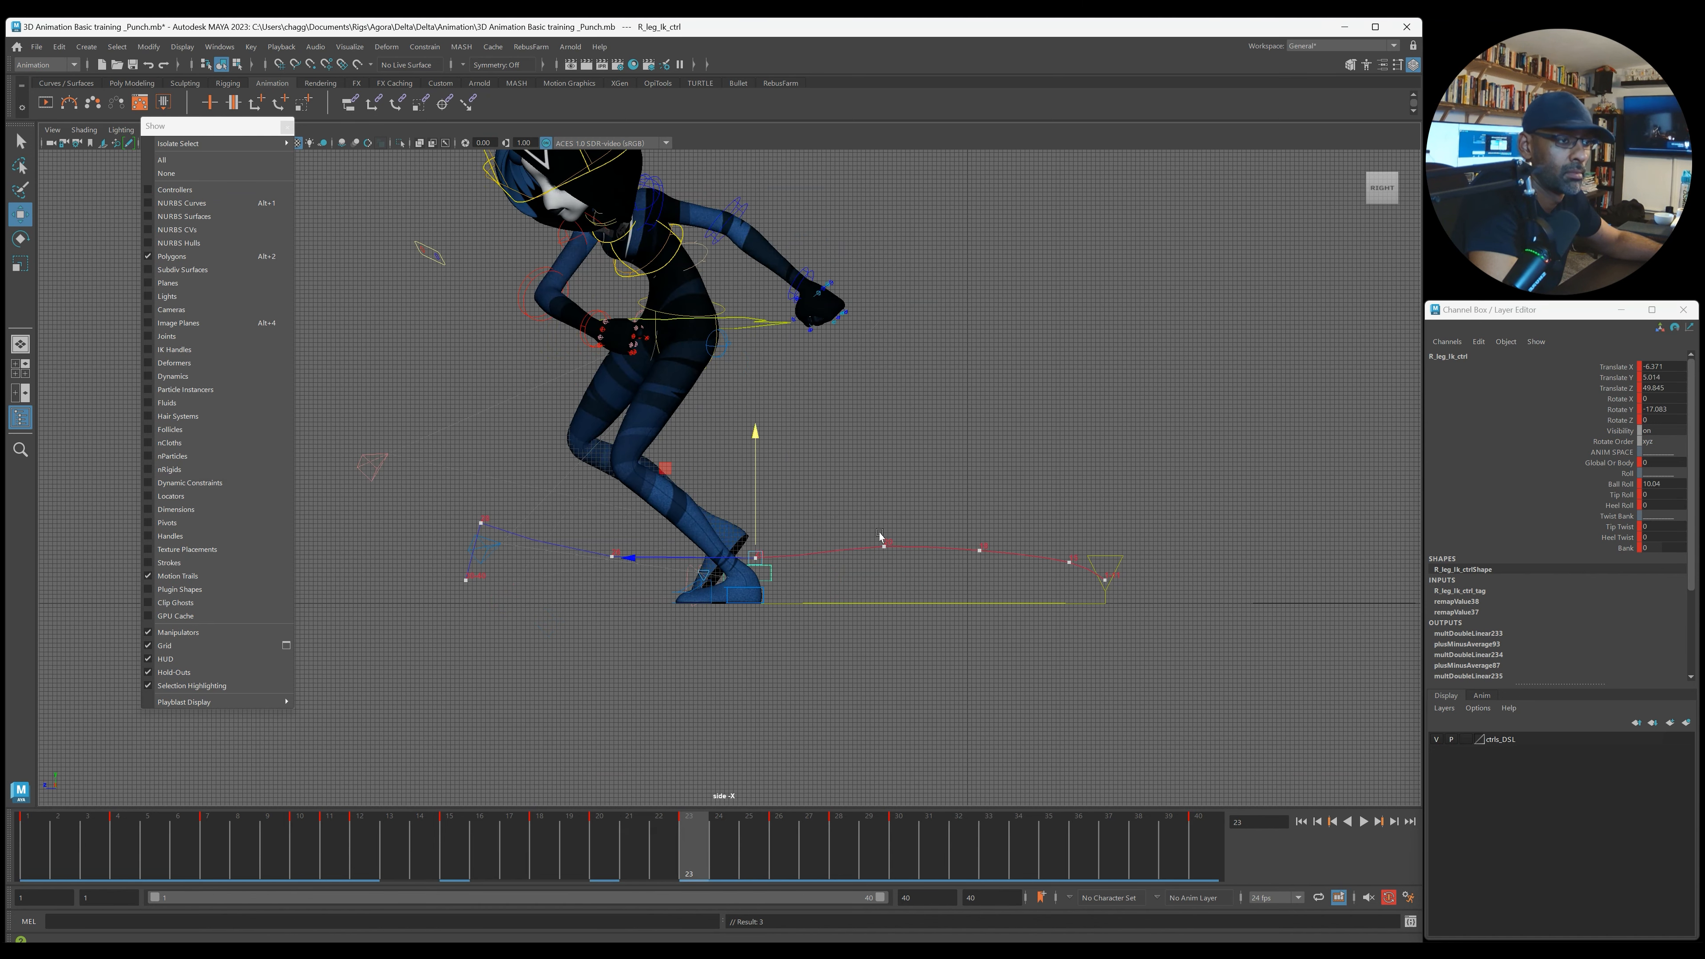
{"action": "key", "text": "period"}
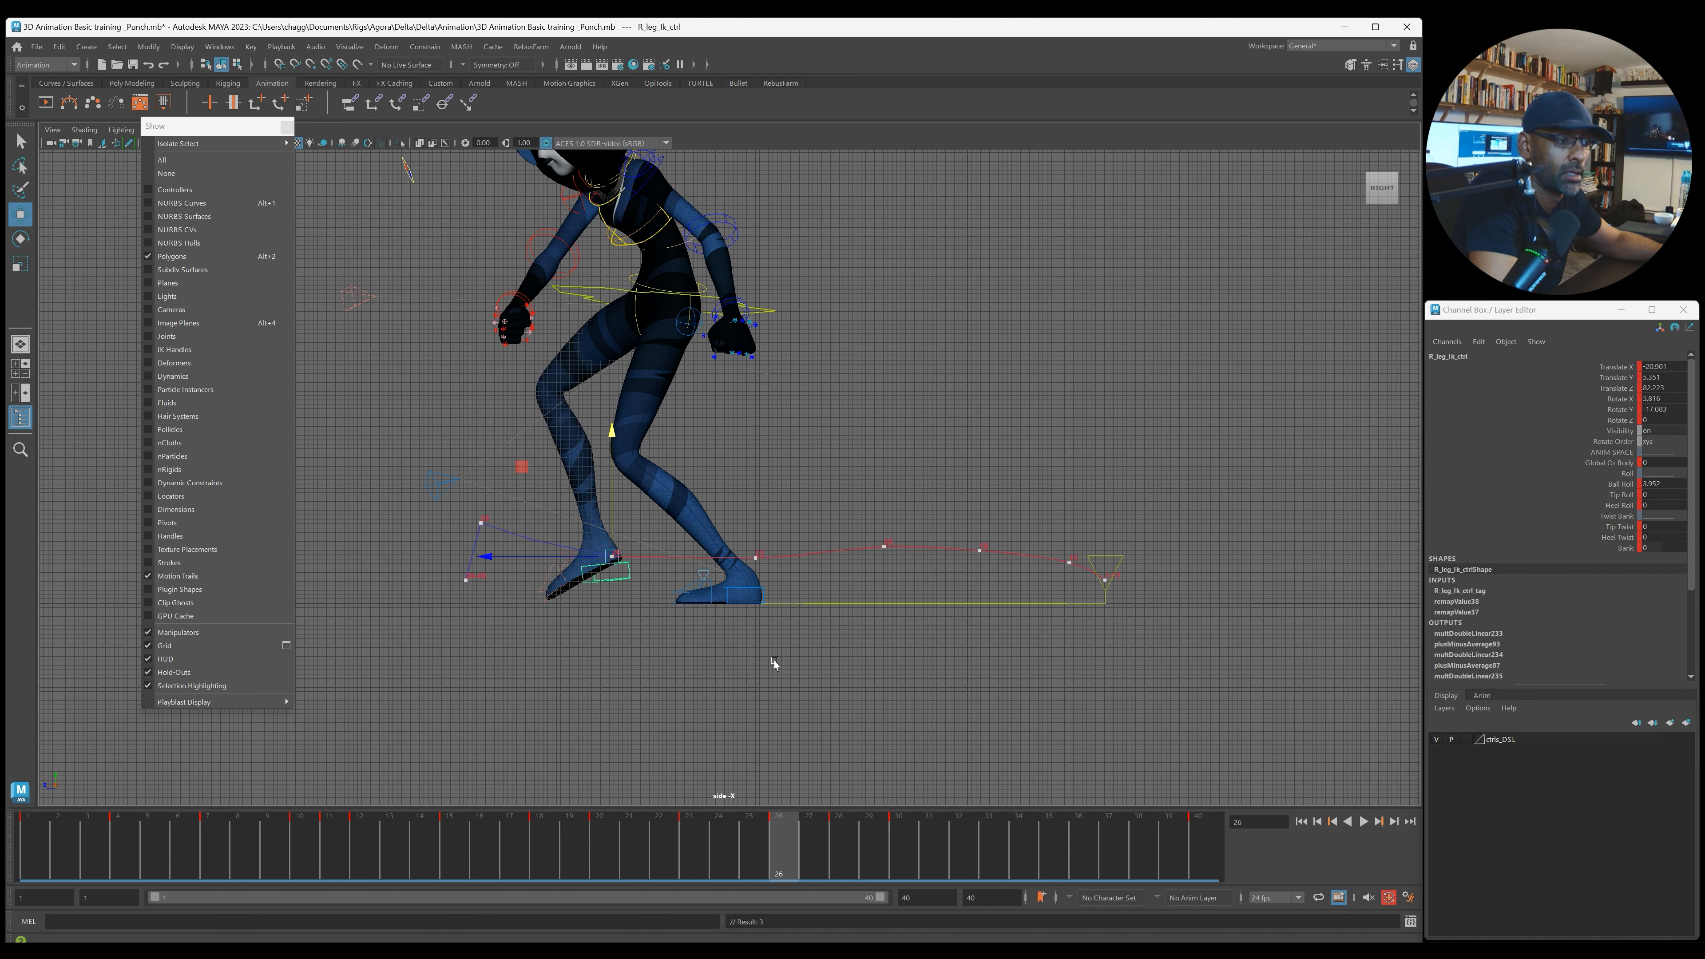
{"action": "key", "text": "period"}
{"action": "left_click_drag", "start_coordinate": [360, 524], "coordinate": [399, 534]}
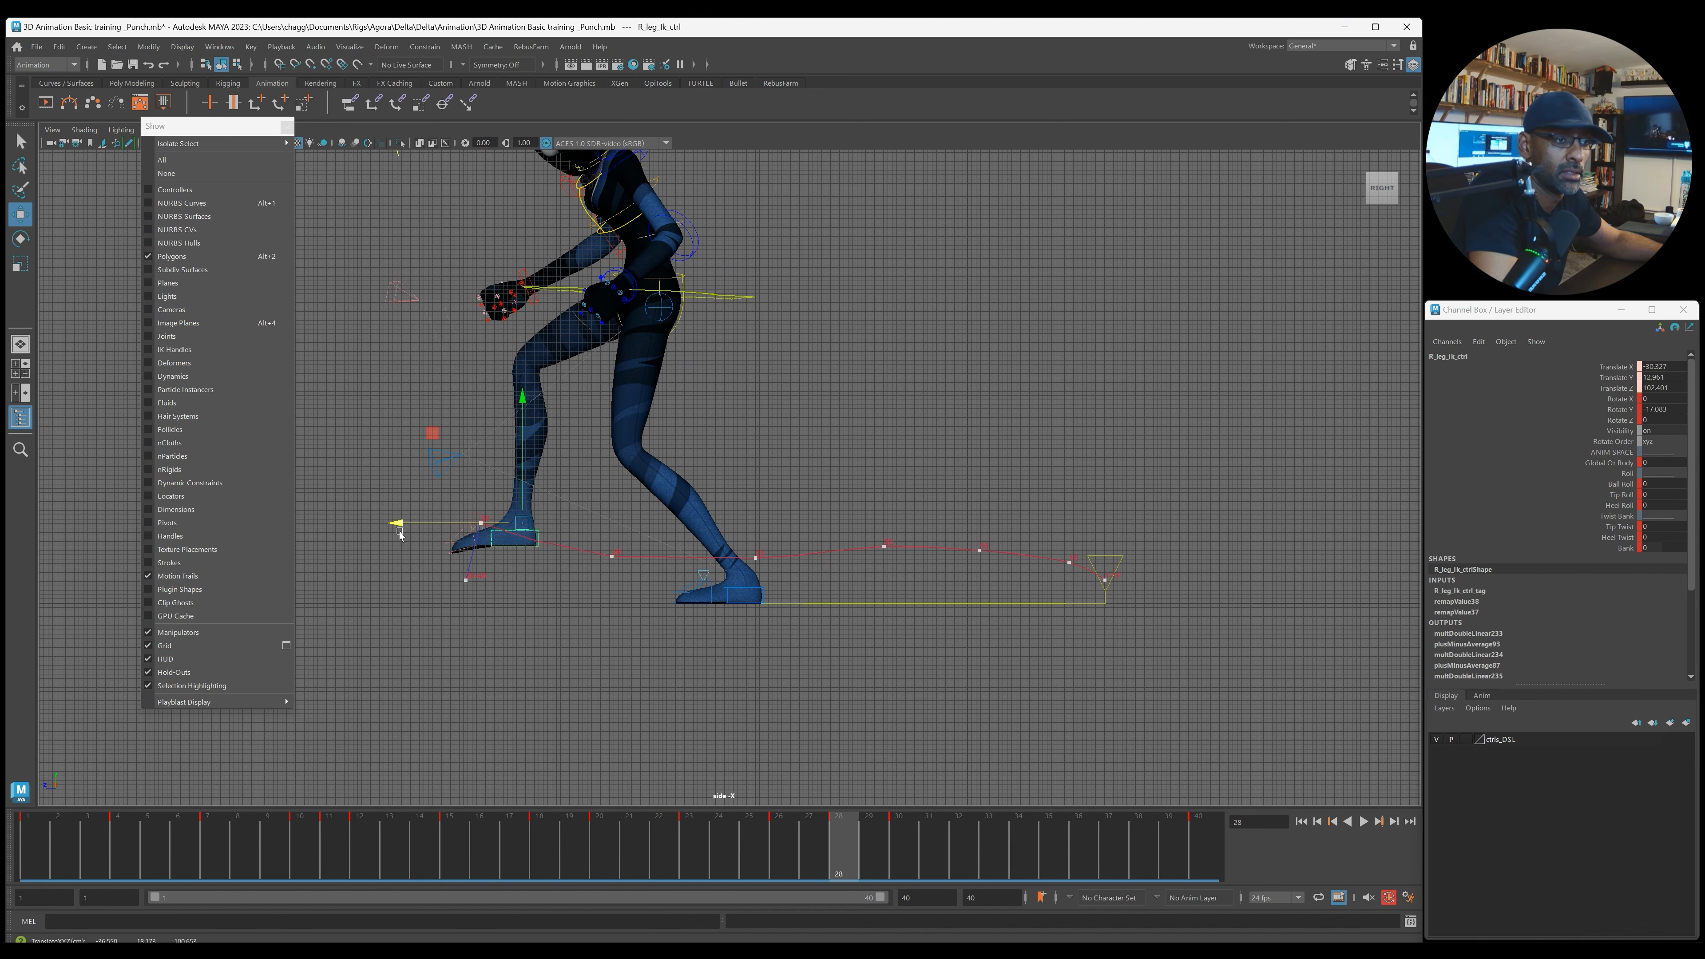
{"action": "left_click_drag", "start_coordinate": [520, 401], "coordinate": [521, 419]}
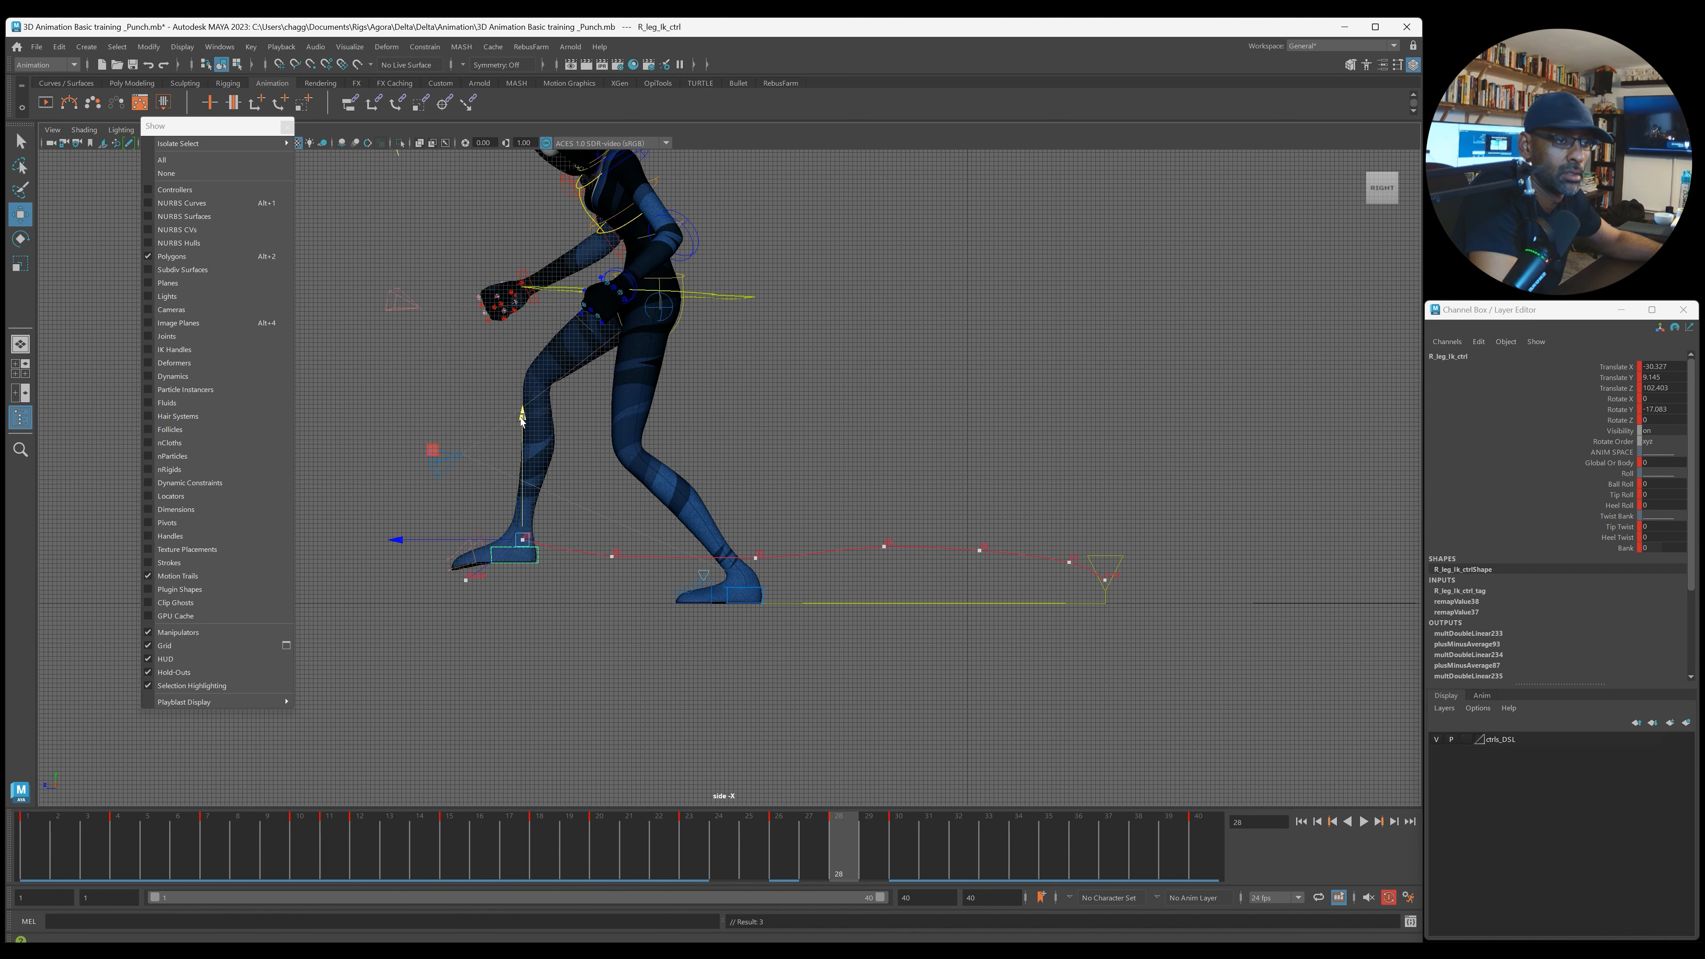
Step: Lift the right foot at frame 30 to Translate Y about 5.4 with Translate Z about 113.5, and play back the step
{"action": "key", "text": "period"}
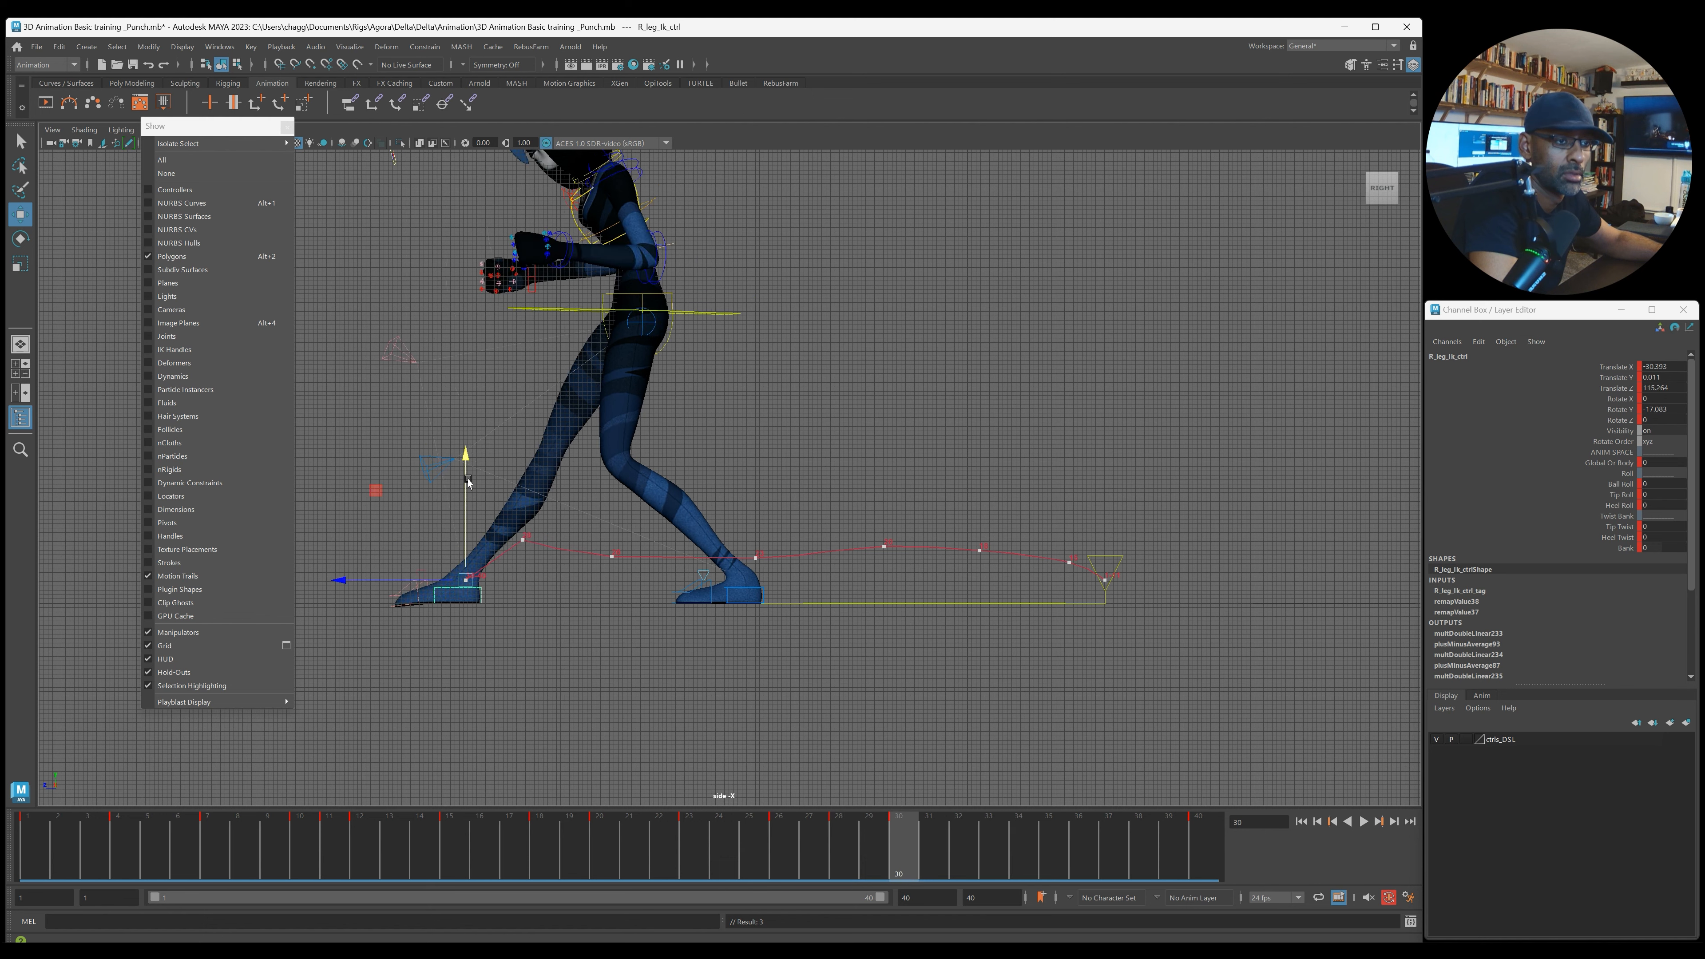
{"action": "left_click_drag", "start_coordinate": [468, 448], "coordinate": [468, 437]}
{"action": "left_click_drag", "start_coordinate": [340, 557], "coordinate": [348, 557]}
{"action": "left_click_drag", "start_coordinate": [1184, 858], "coordinate": [973, 868]}
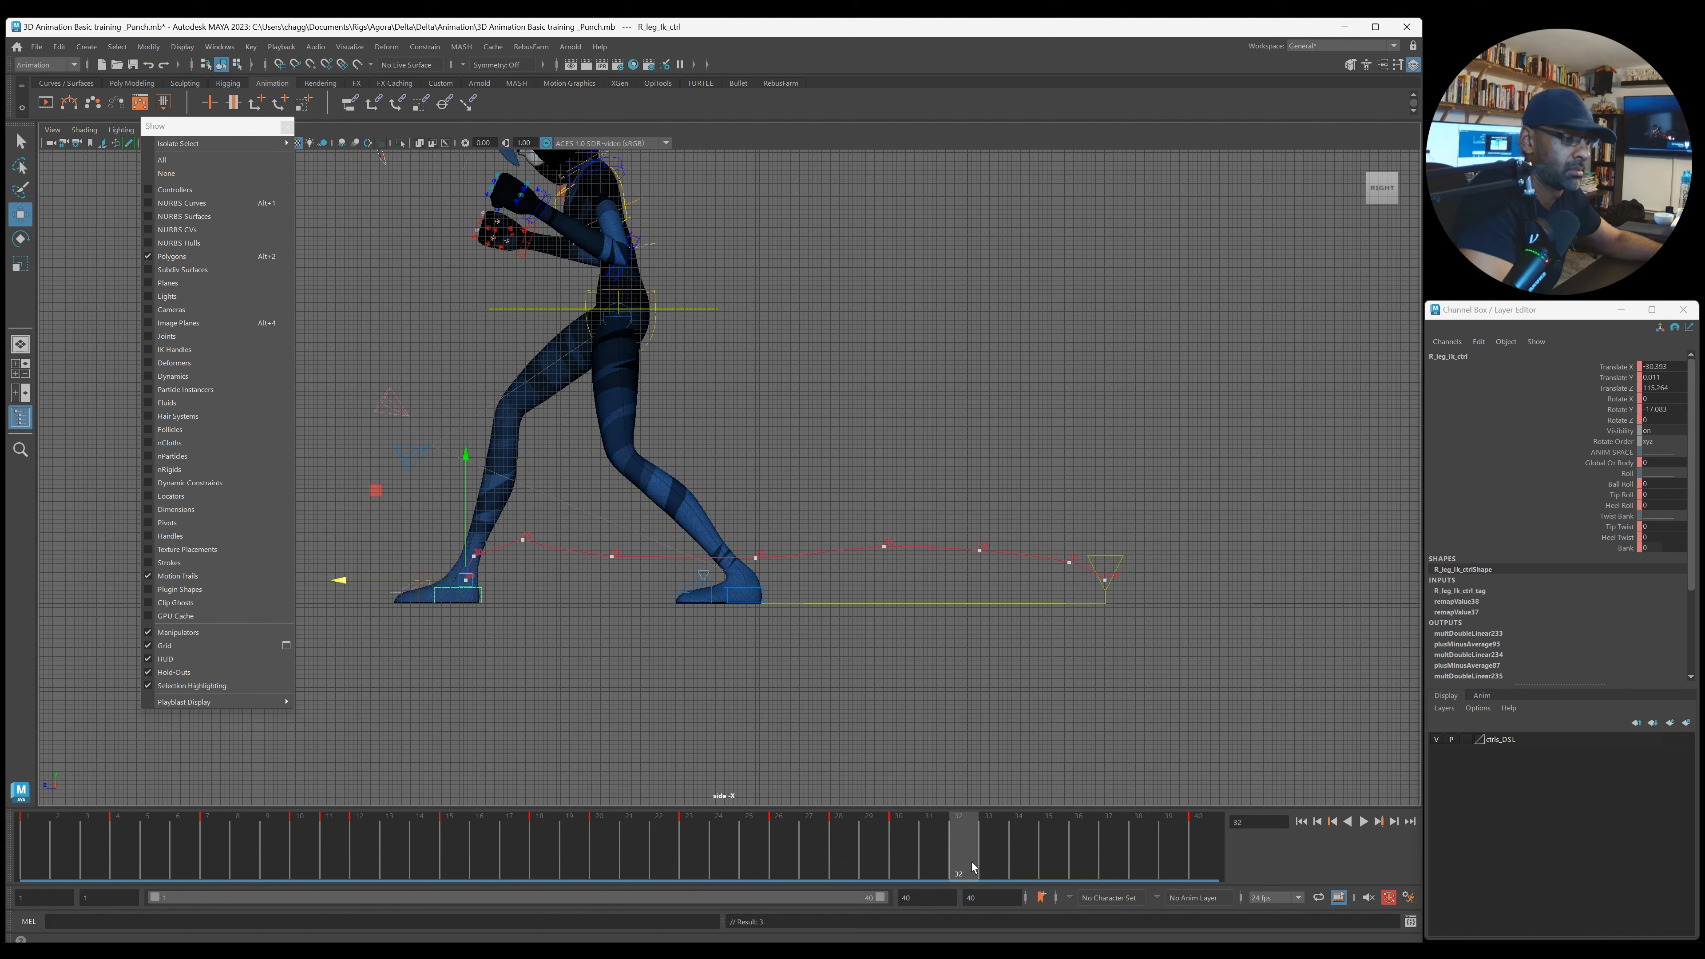
{"action": "key", "text": "alt+v"}
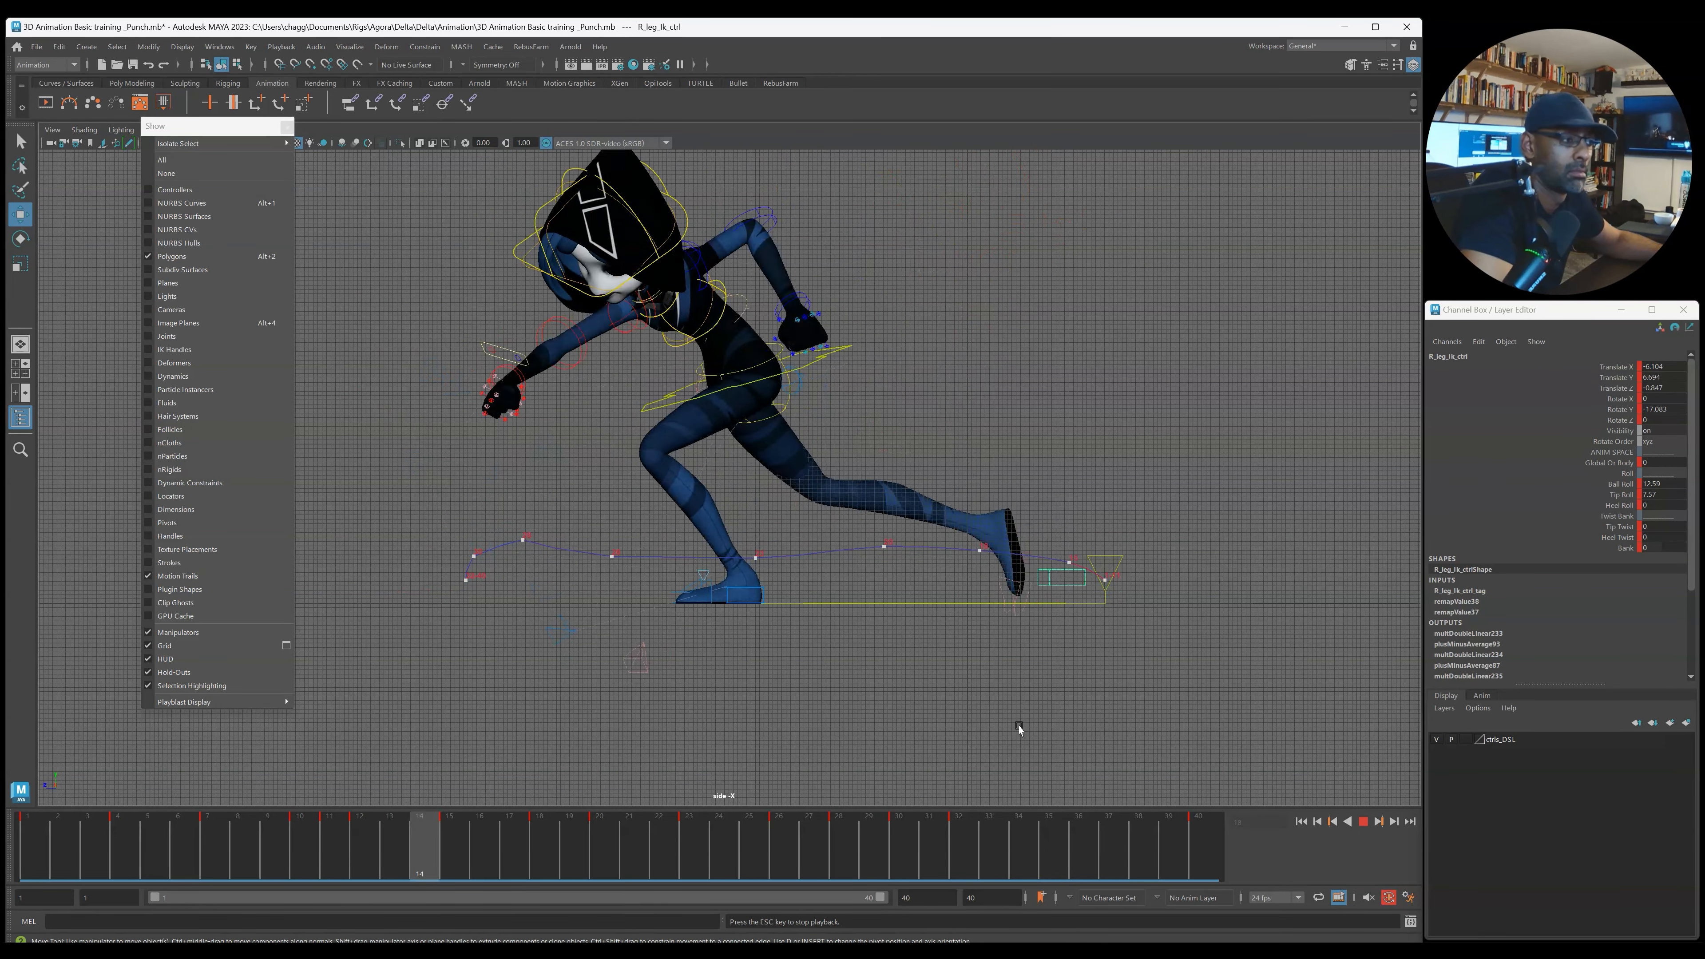
{"action": "left_click_drag", "start_coordinate": [242, 848], "coordinate": [189, 865]}
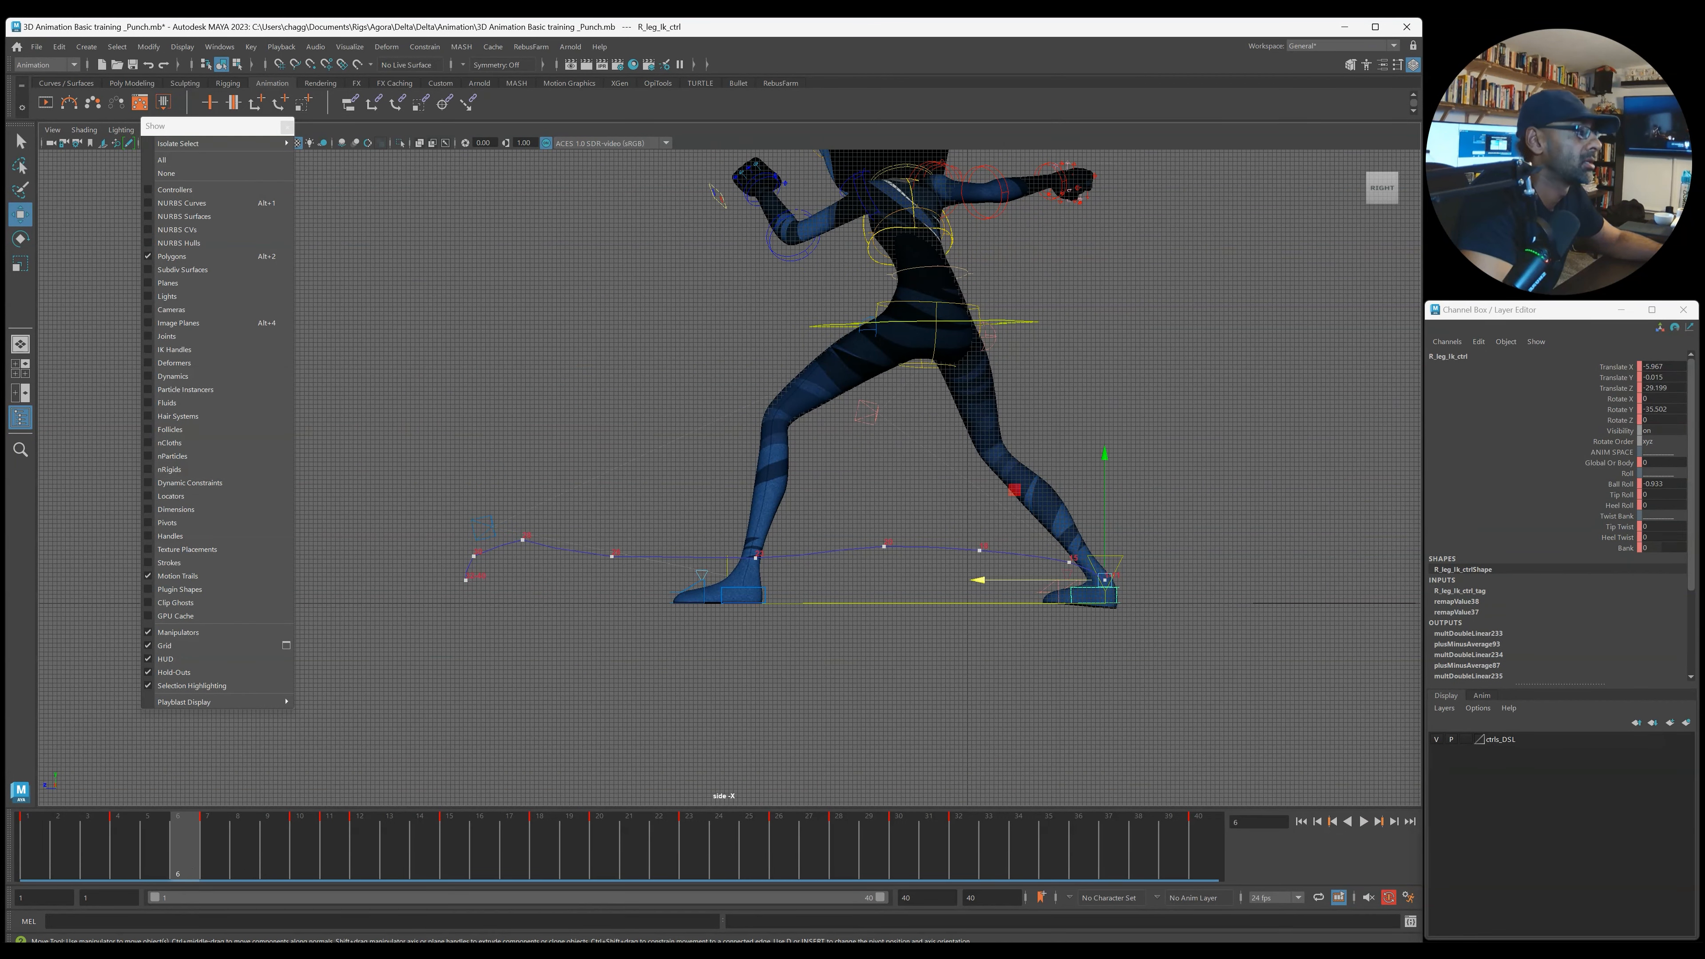
Step: Remove the overshoot from the right foot's Ball Roll curve by adjusting its key tangents in the Graph Editor
{"action": "left_click_drag", "start_coordinate": [1704, 74], "coordinate": [691, 228]}
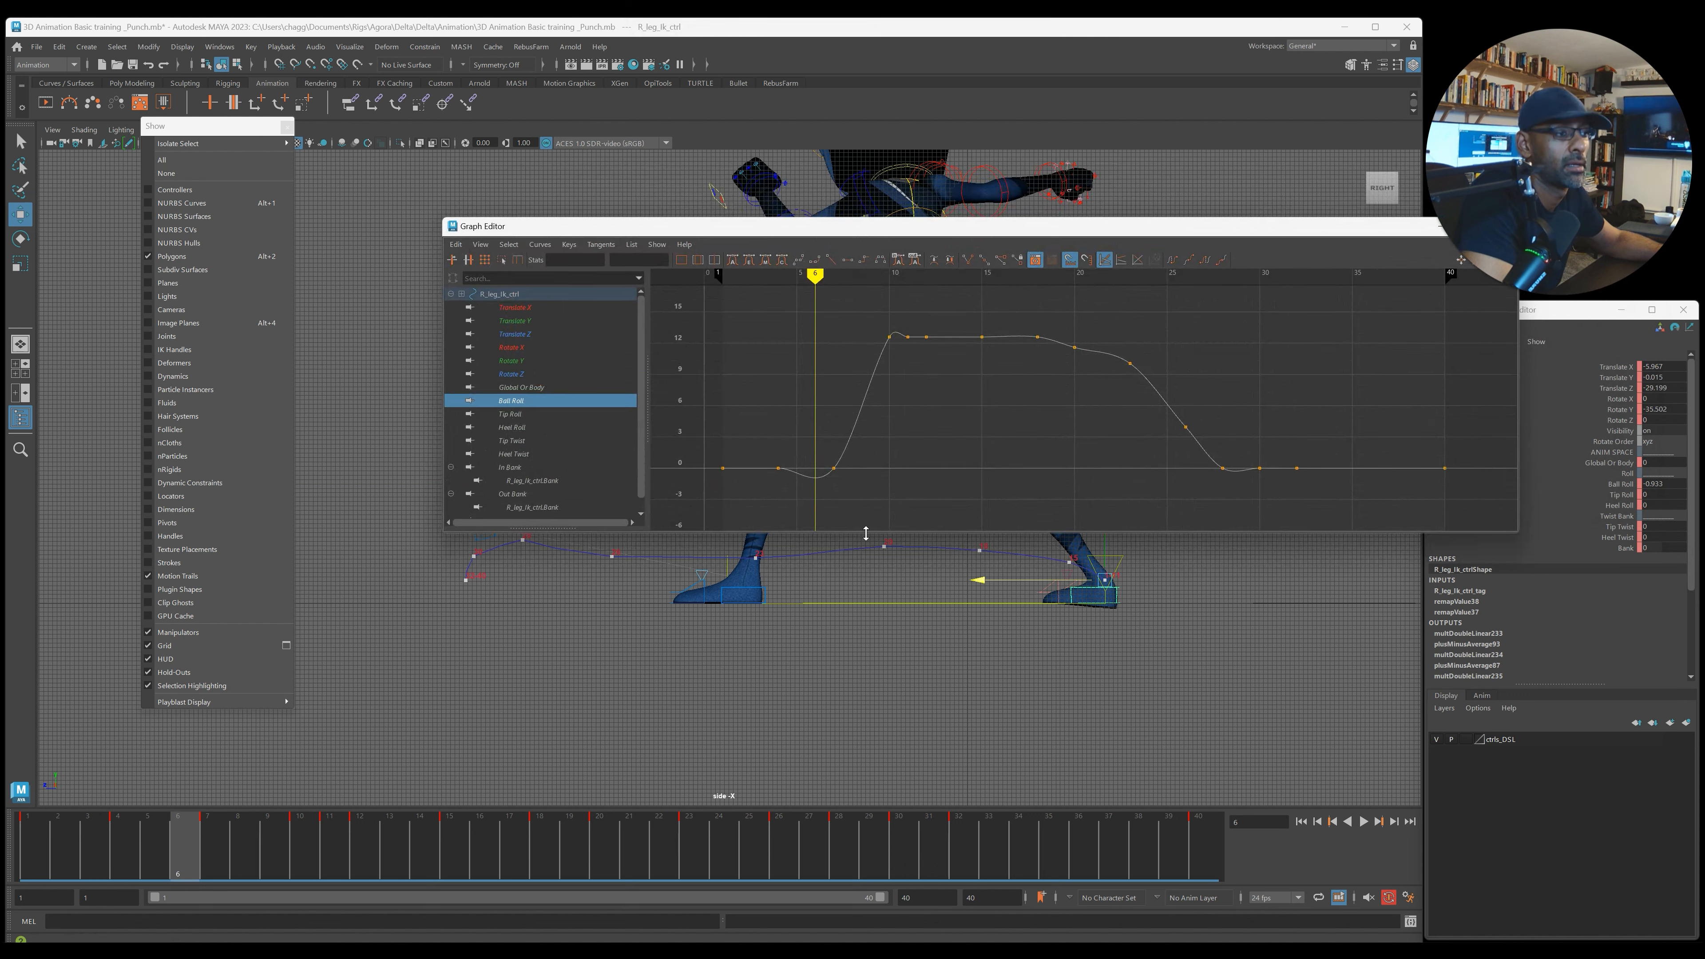
{"action": "left_click_drag", "start_coordinate": [865, 533], "coordinate": [858, 689]}
{"action": "left_click_drag", "start_coordinate": [764, 563], "coordinate": [866, 618]}
{"action": "key", "text": "shift+f"}
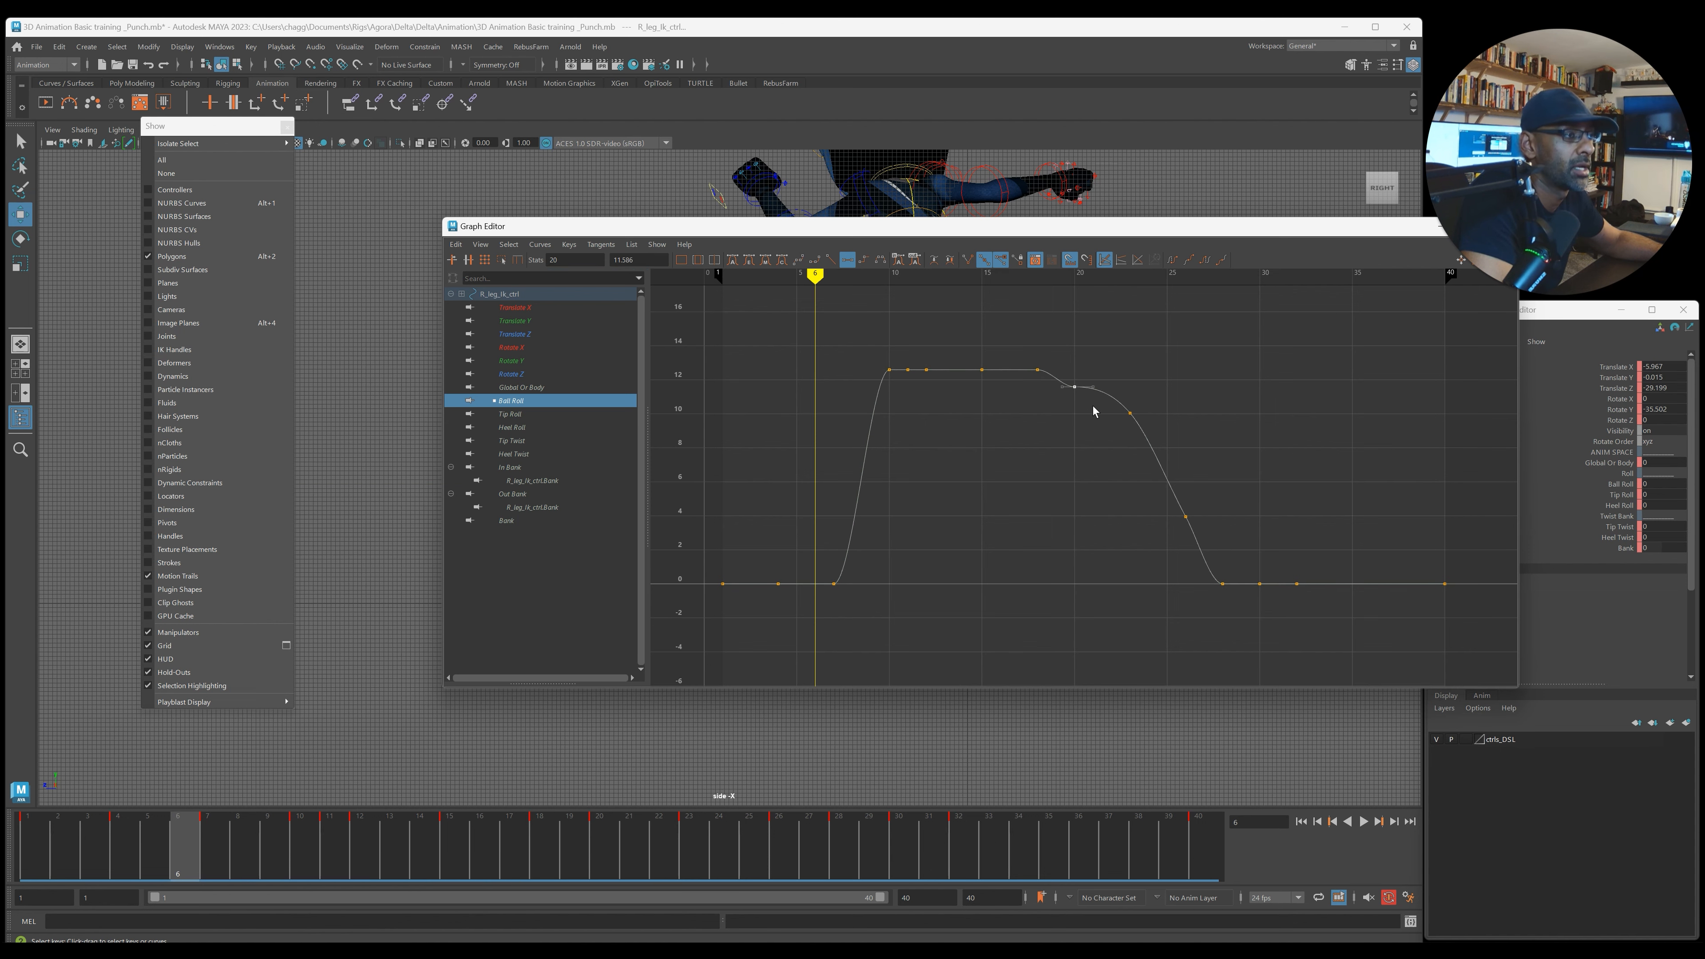
{"action": "left_click", "coordinate": [1503, 227]}
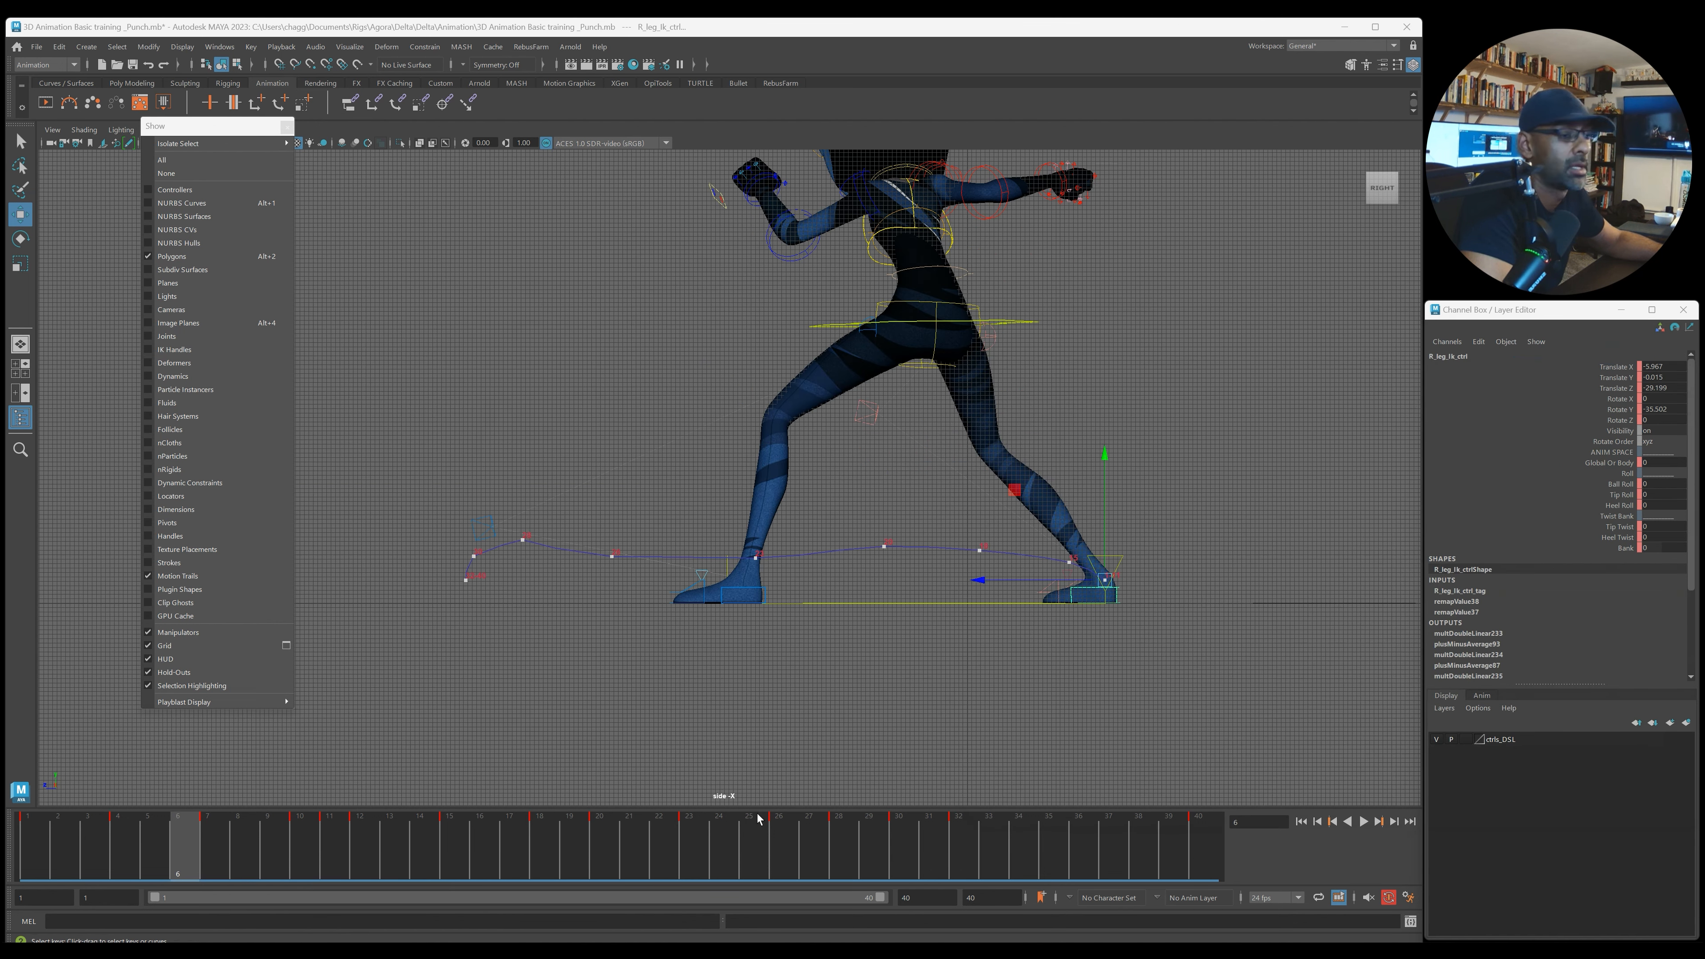
Step: Play back the animation in the side view to check the right foot's heel lift and push-off
{"action": "key", "text": "alt+v"}
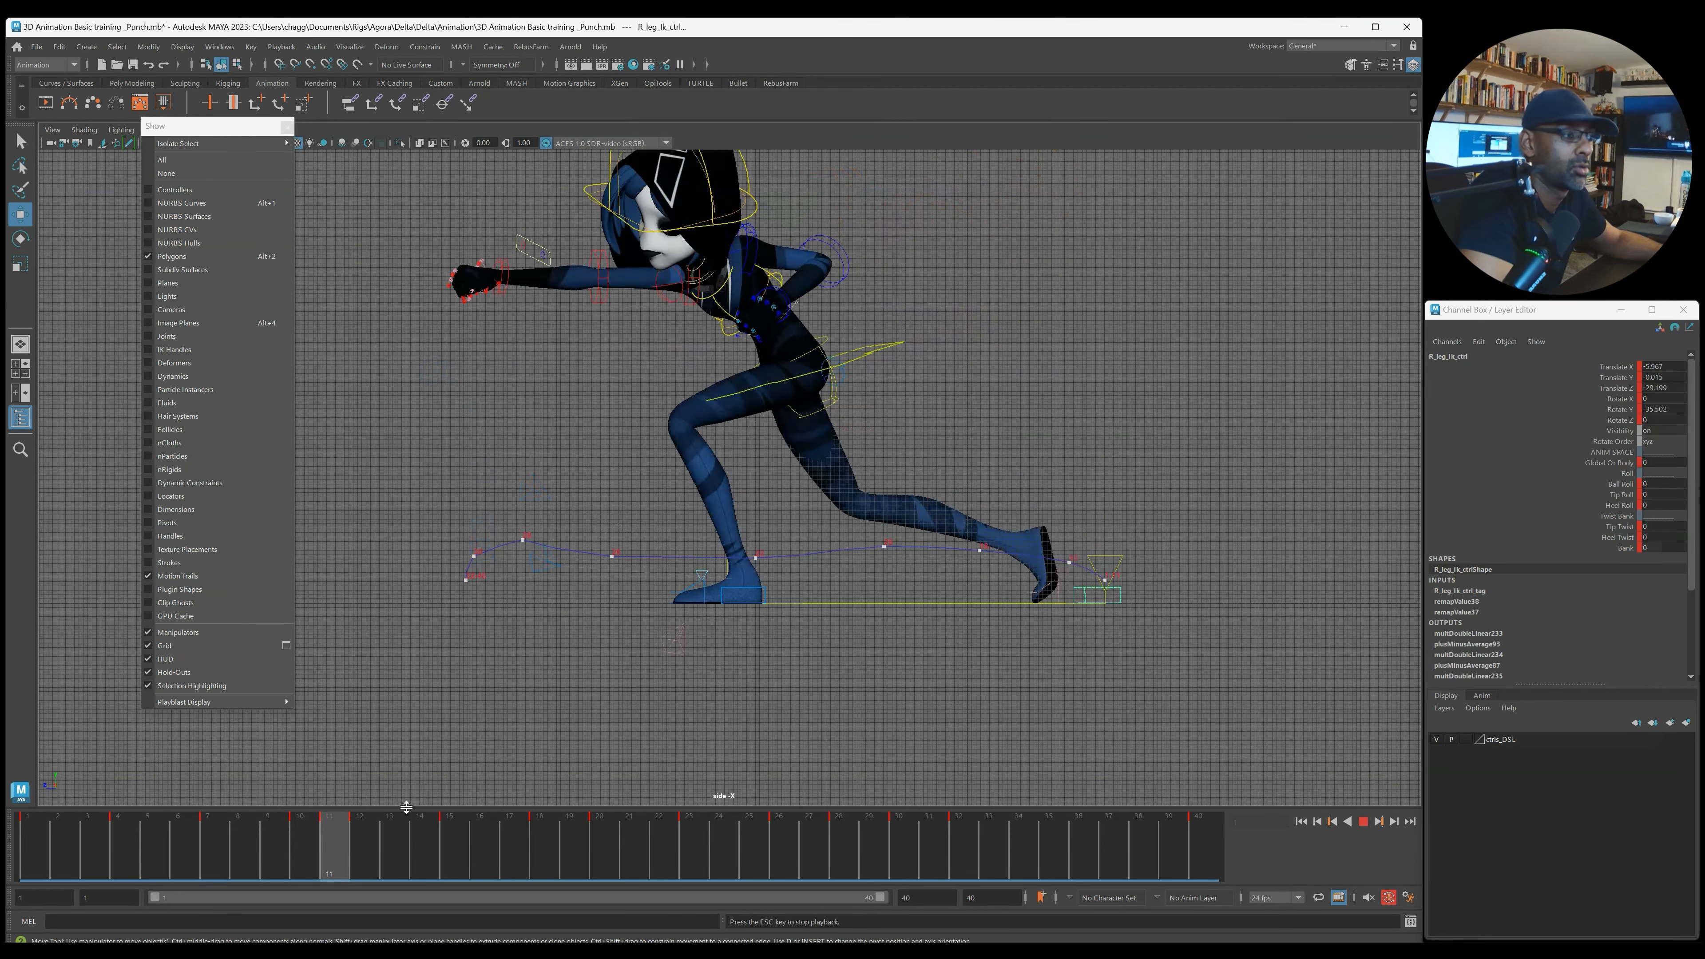
{"action": "key", "text": "alt+v"}
{"action": "left_click", "coordinate": [299, 859]}
{"action": "key", "text": "alt+v"}
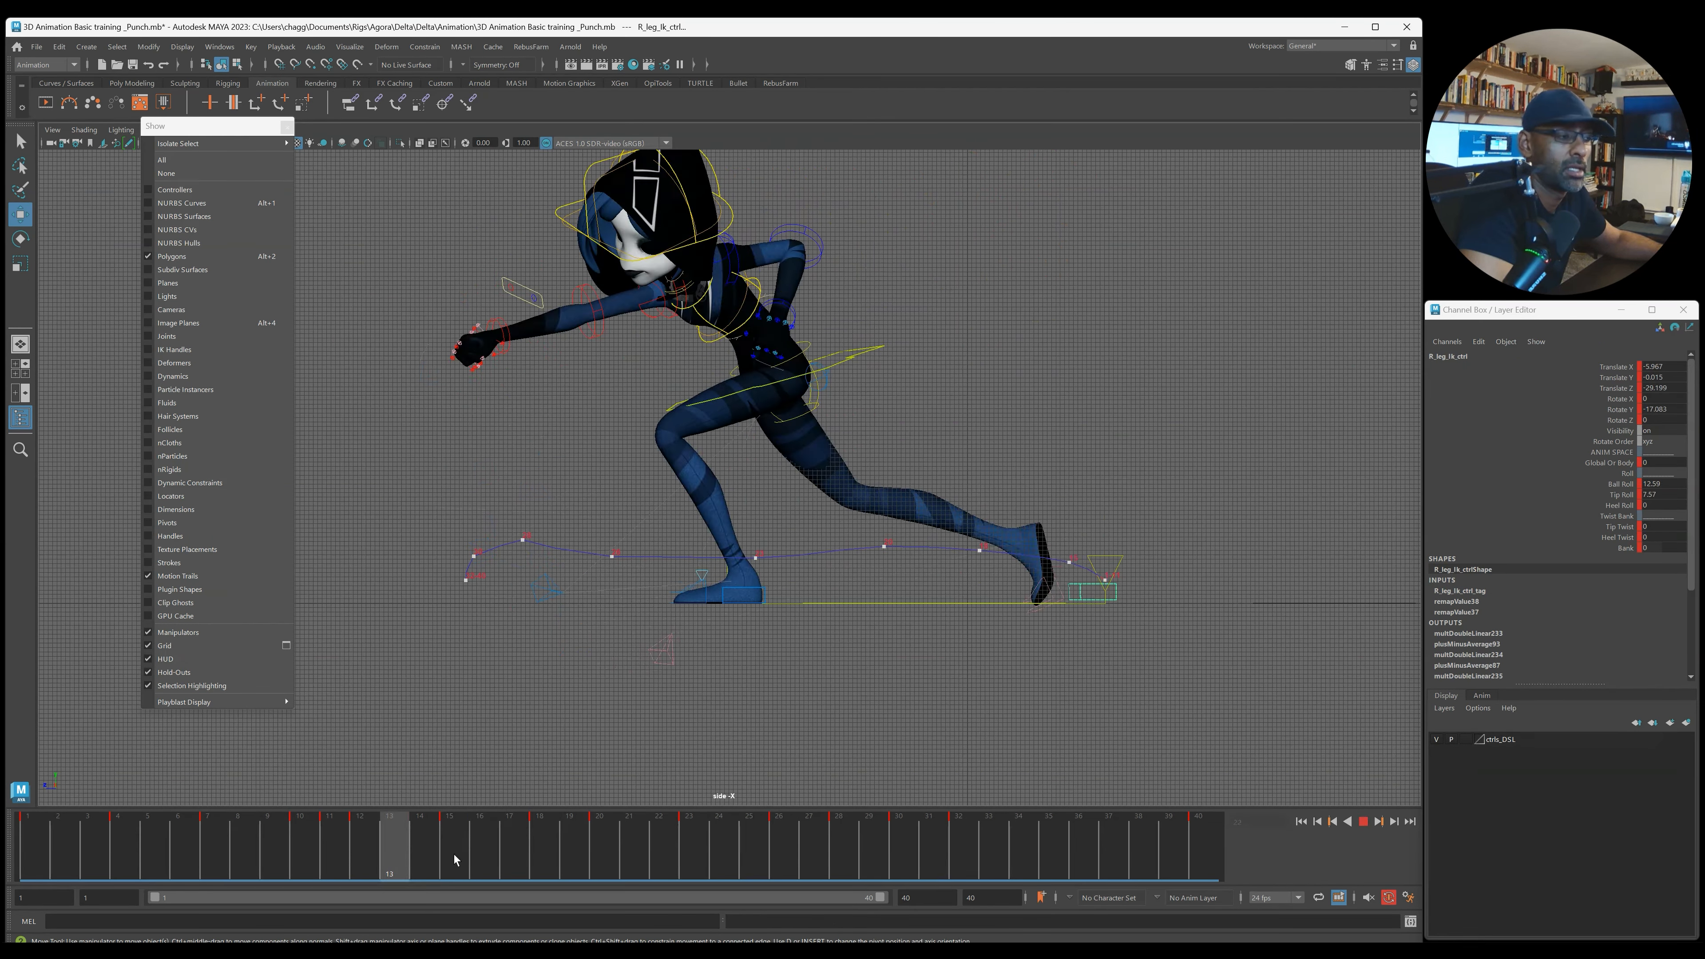
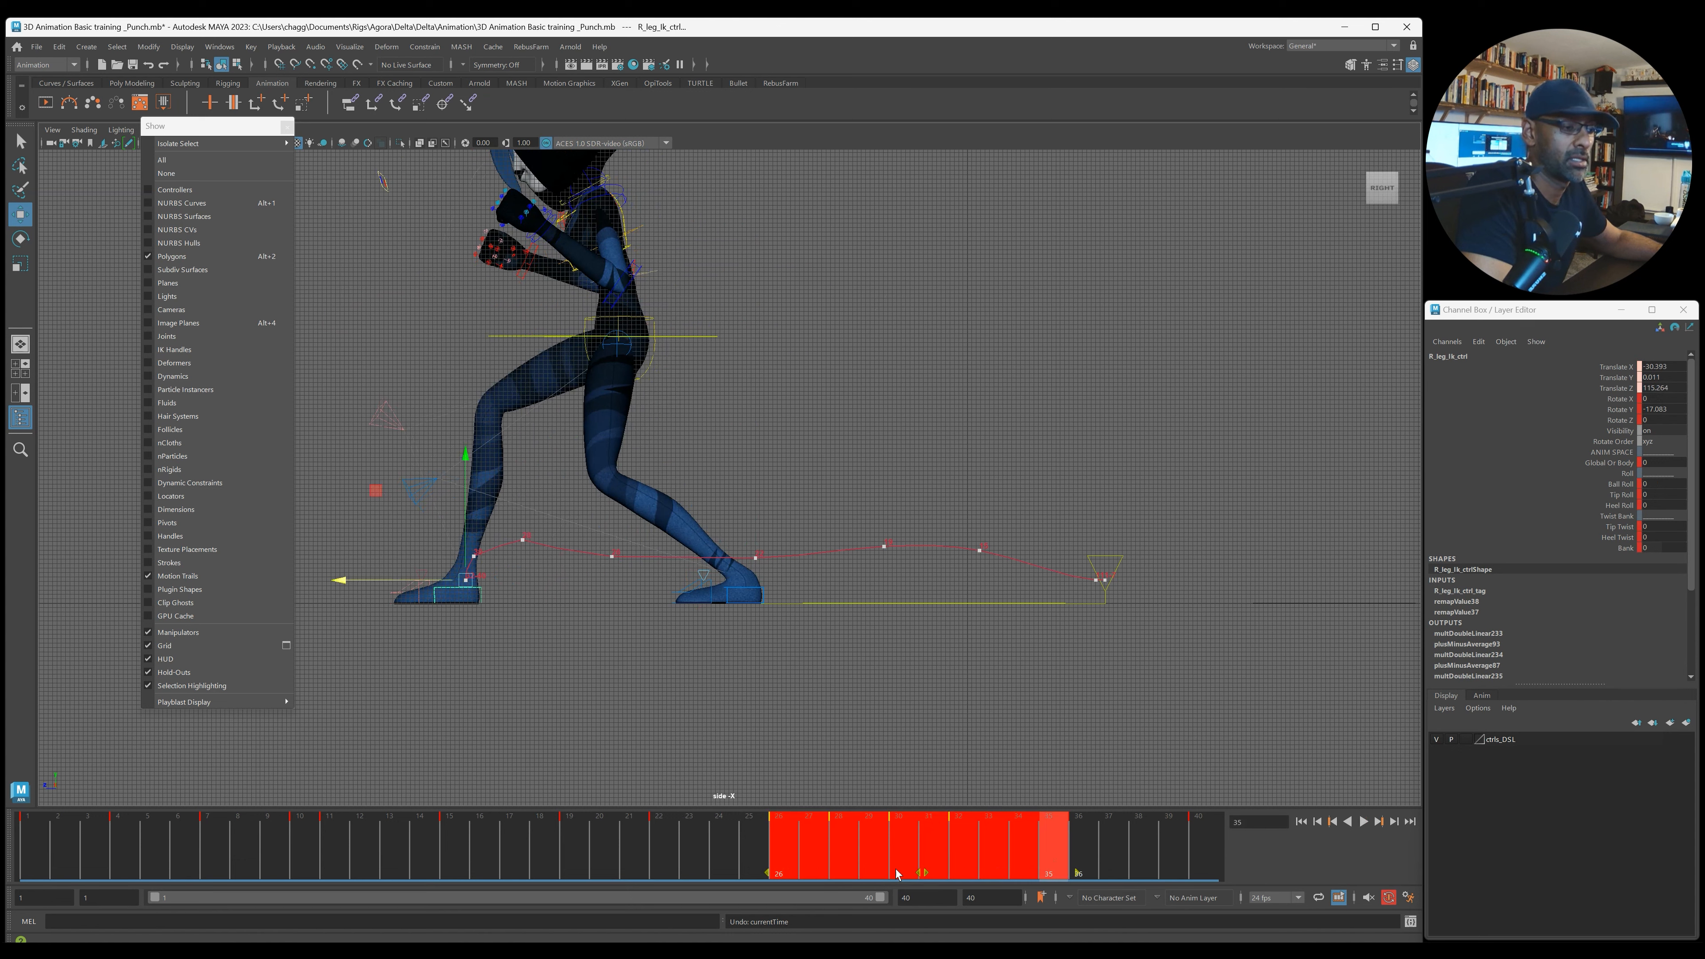
Step: Retime the right foot's later step keys earlier so they fall at frames 22, 24, 26, 28 and 30
{"action": "left_click_drag", "start_coordinate": [856, 876], "coordinate": [824, 880]}
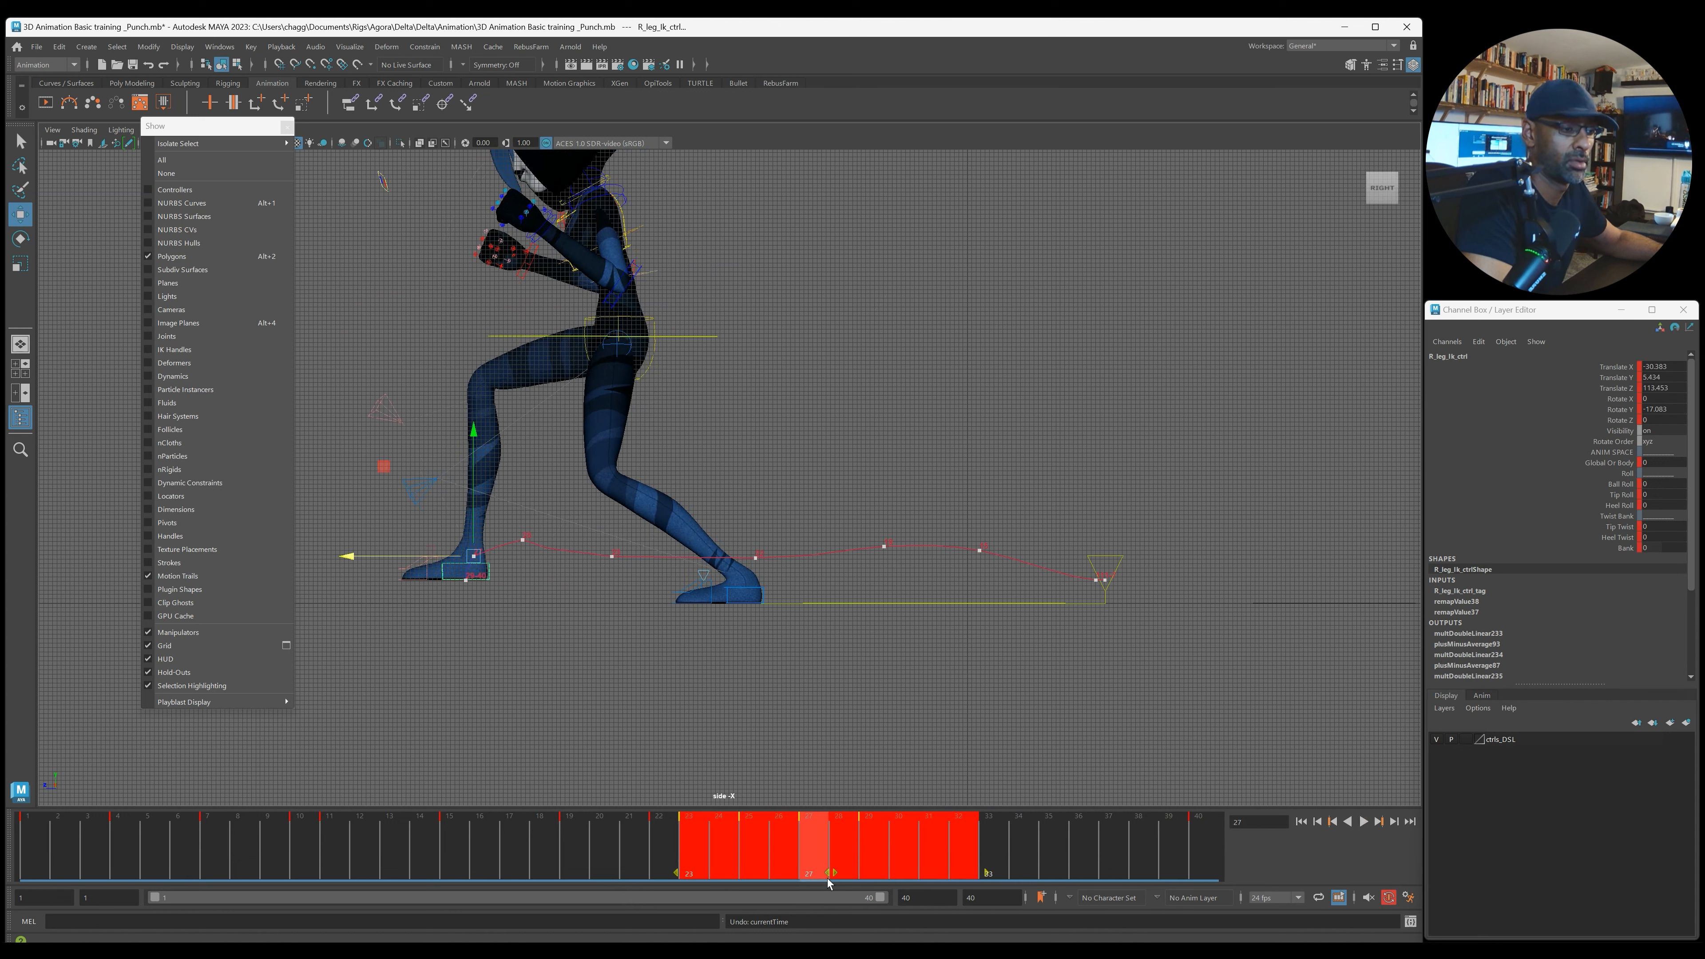
{"action": "left_click_drag", "start_coordinate": [554, 857], "coordinate": [786, 863]}
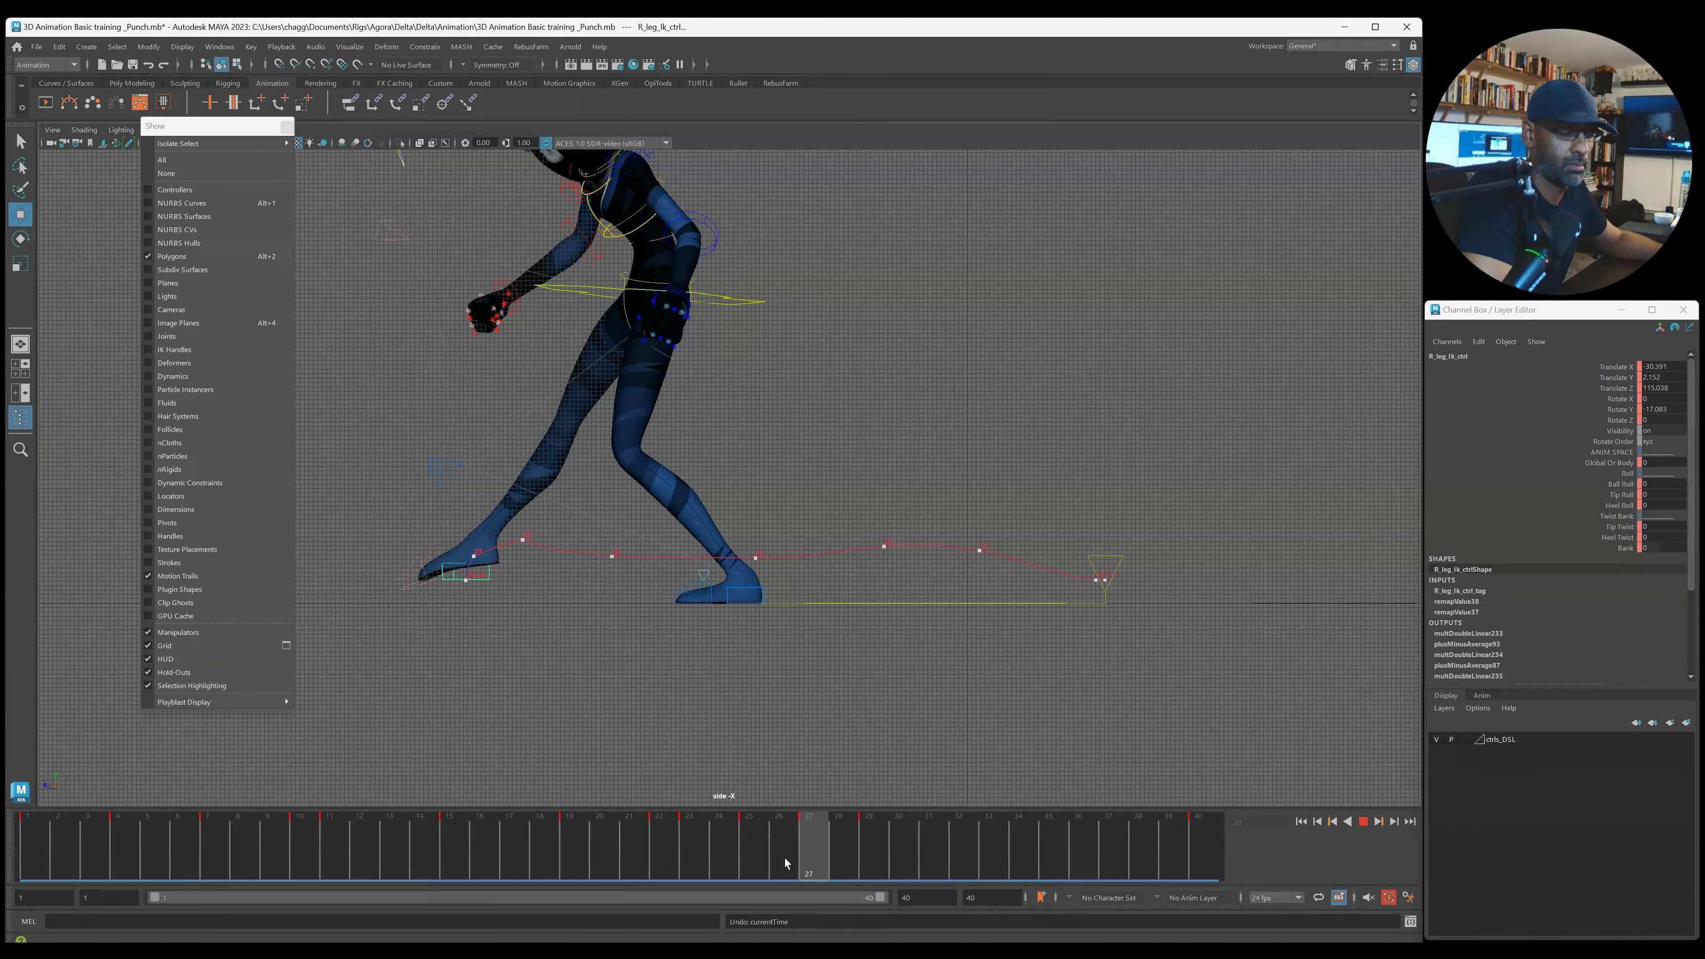
{"action": "left_click_drag", "start_coordinate": [683, 866], "coordinate": [726, 854], "text": "shift"}
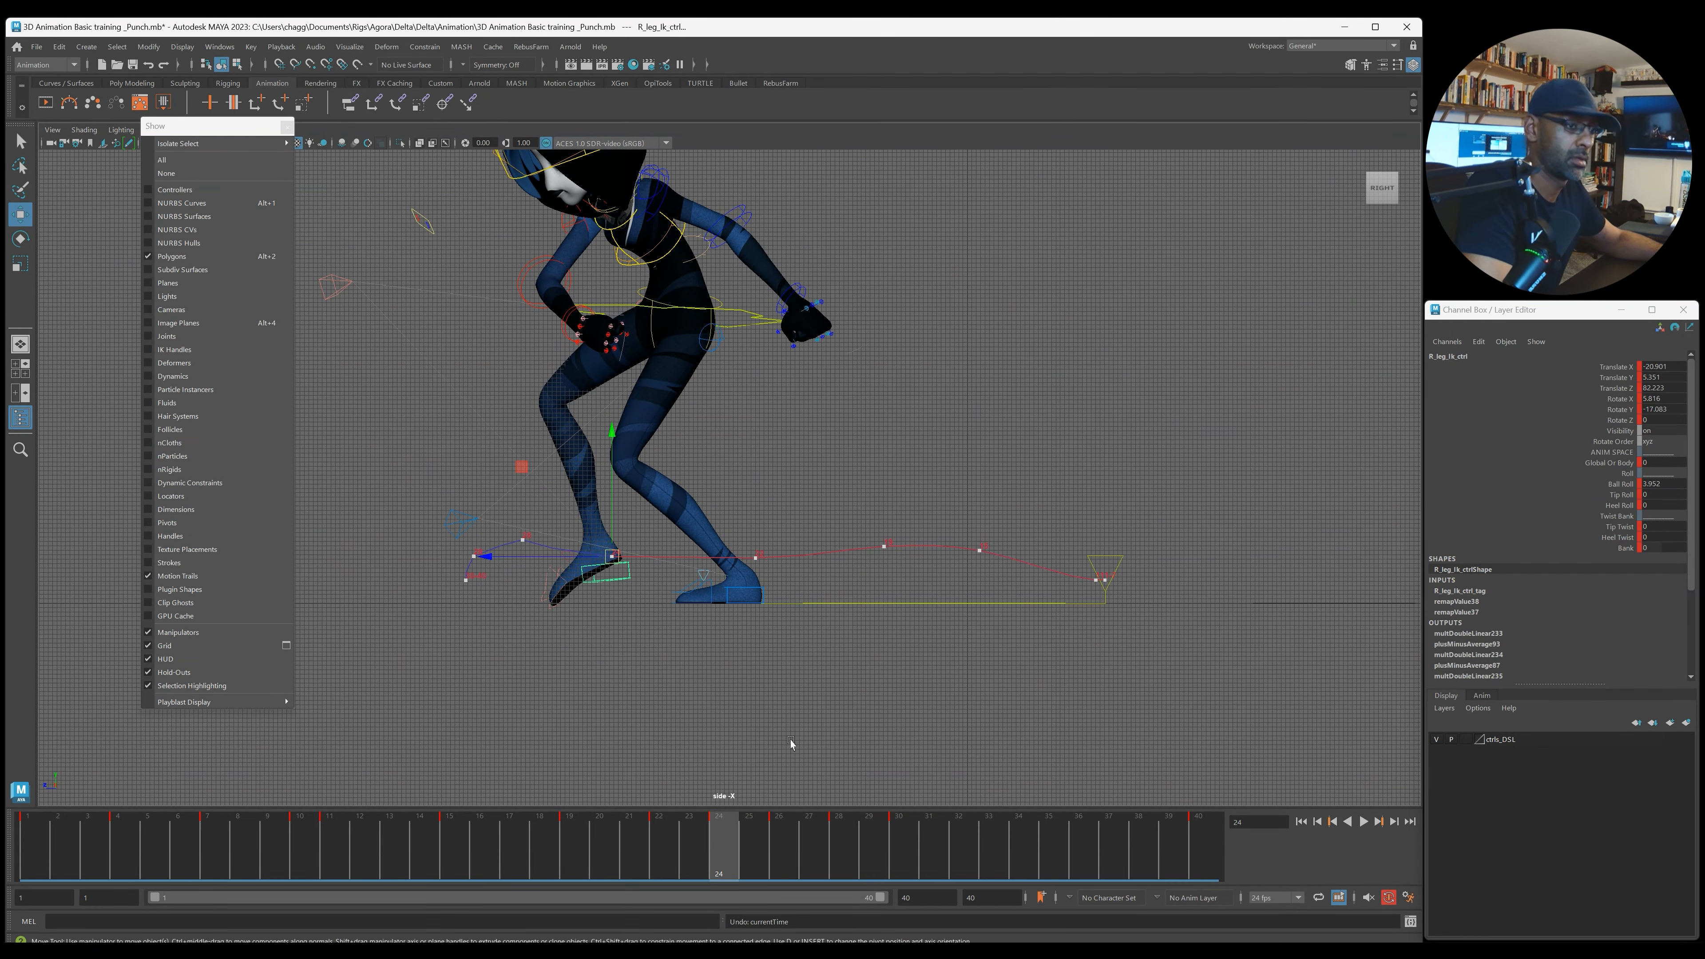
Step: Set the right foot at frame 26 to Translate Y about 12 and Z about 95.2, and at frame 24 to Z about 69
{"action": "key", "text": "period"}
{"action": "left_click_drag", "start_coordinate": [520, 431], "coordinate": [523, 409]}
{"action": "left_click_drag", "start_coordinate": [405, 531], "coordinate": [546, 559]}
{"action": "key", "text": "comma"}
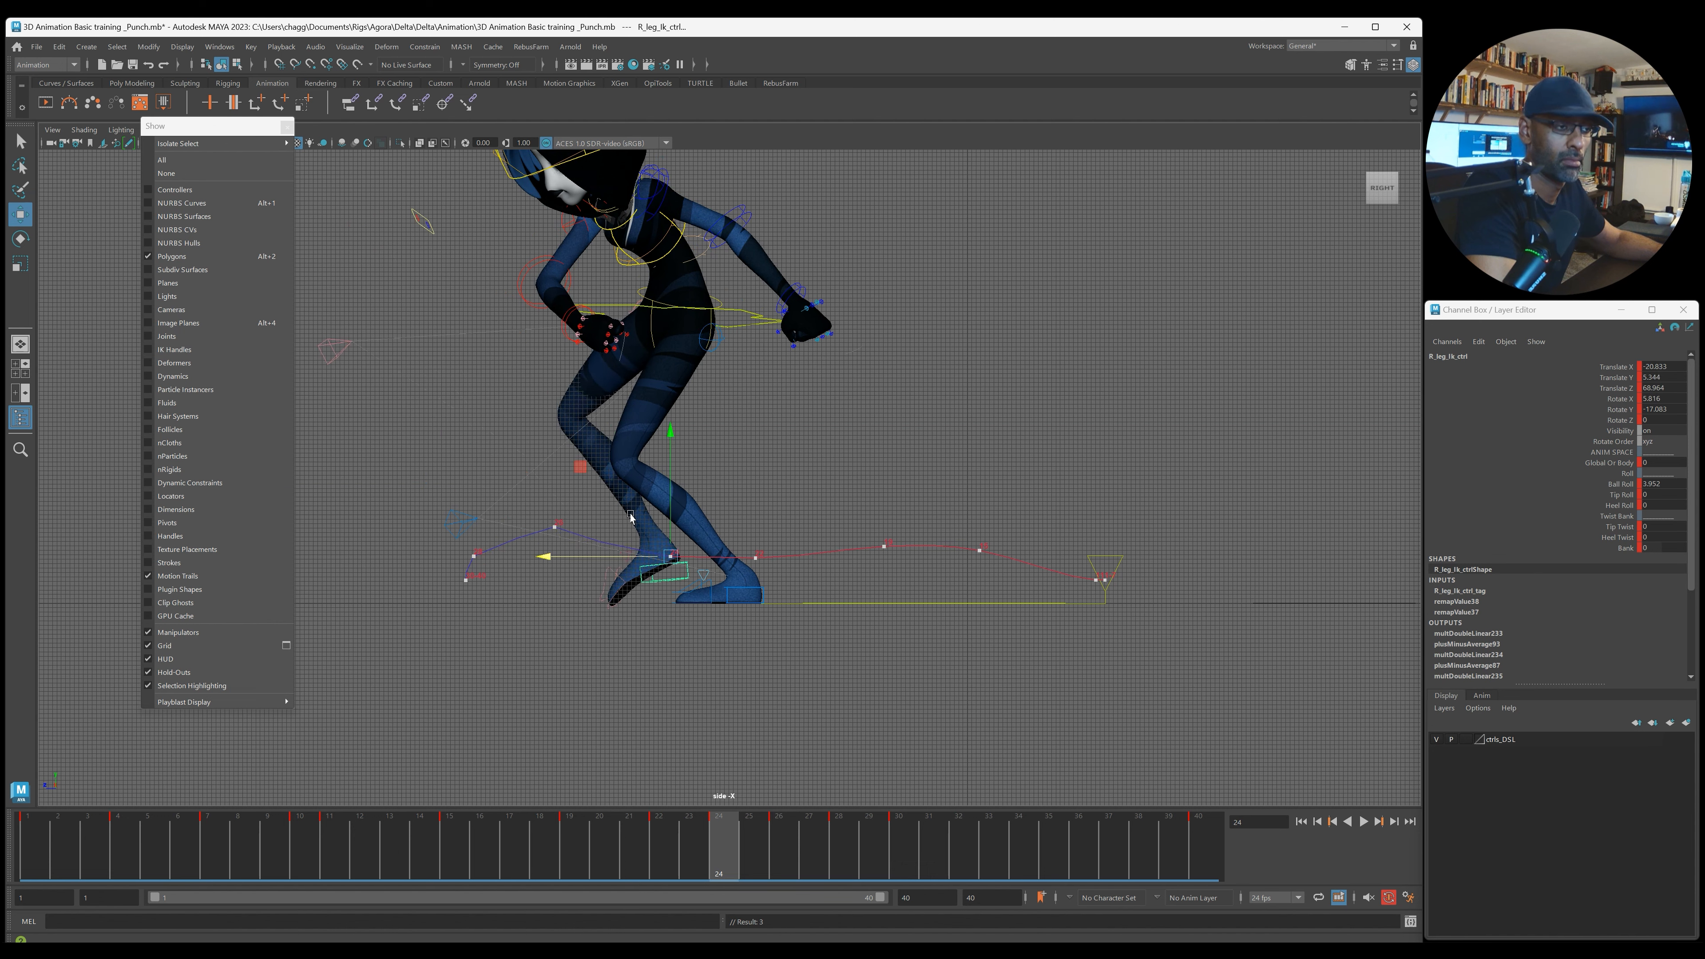
Step: Raise the right foot slightly at frame 22 and pull it back along Translate Z to smooth the trail
{"action": "key", "text": "comma"}
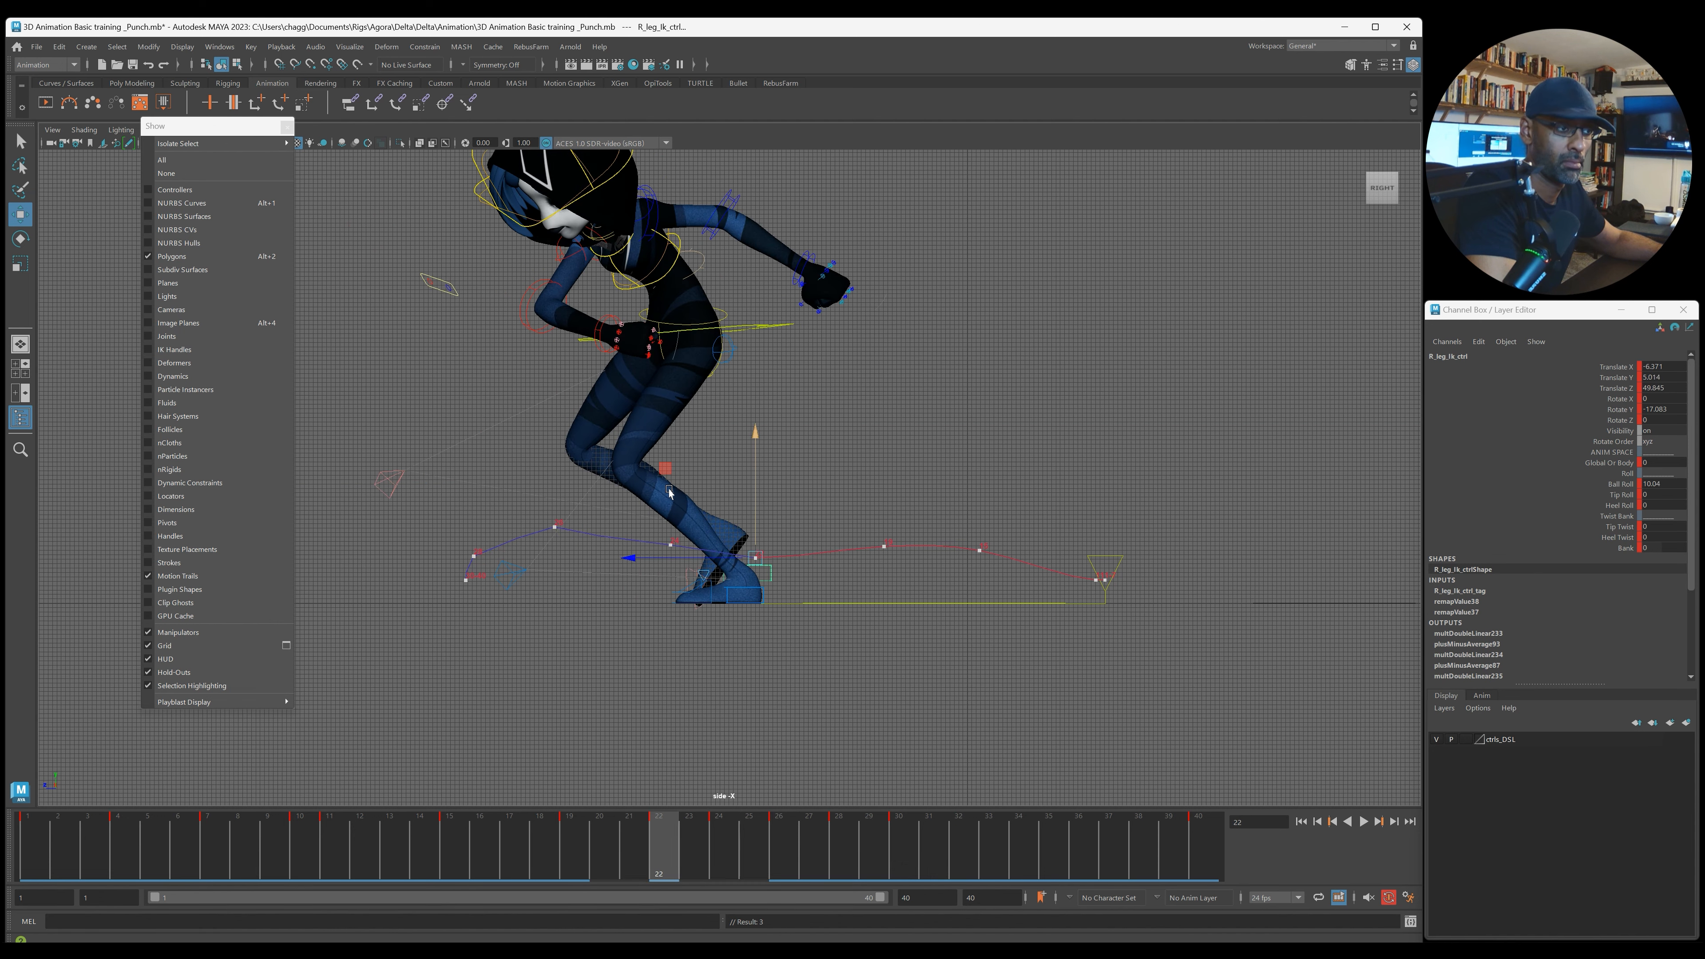
{"action": "left_click_drag", "start_coordinate": [755, 488], "coordinate": [757, 479]}
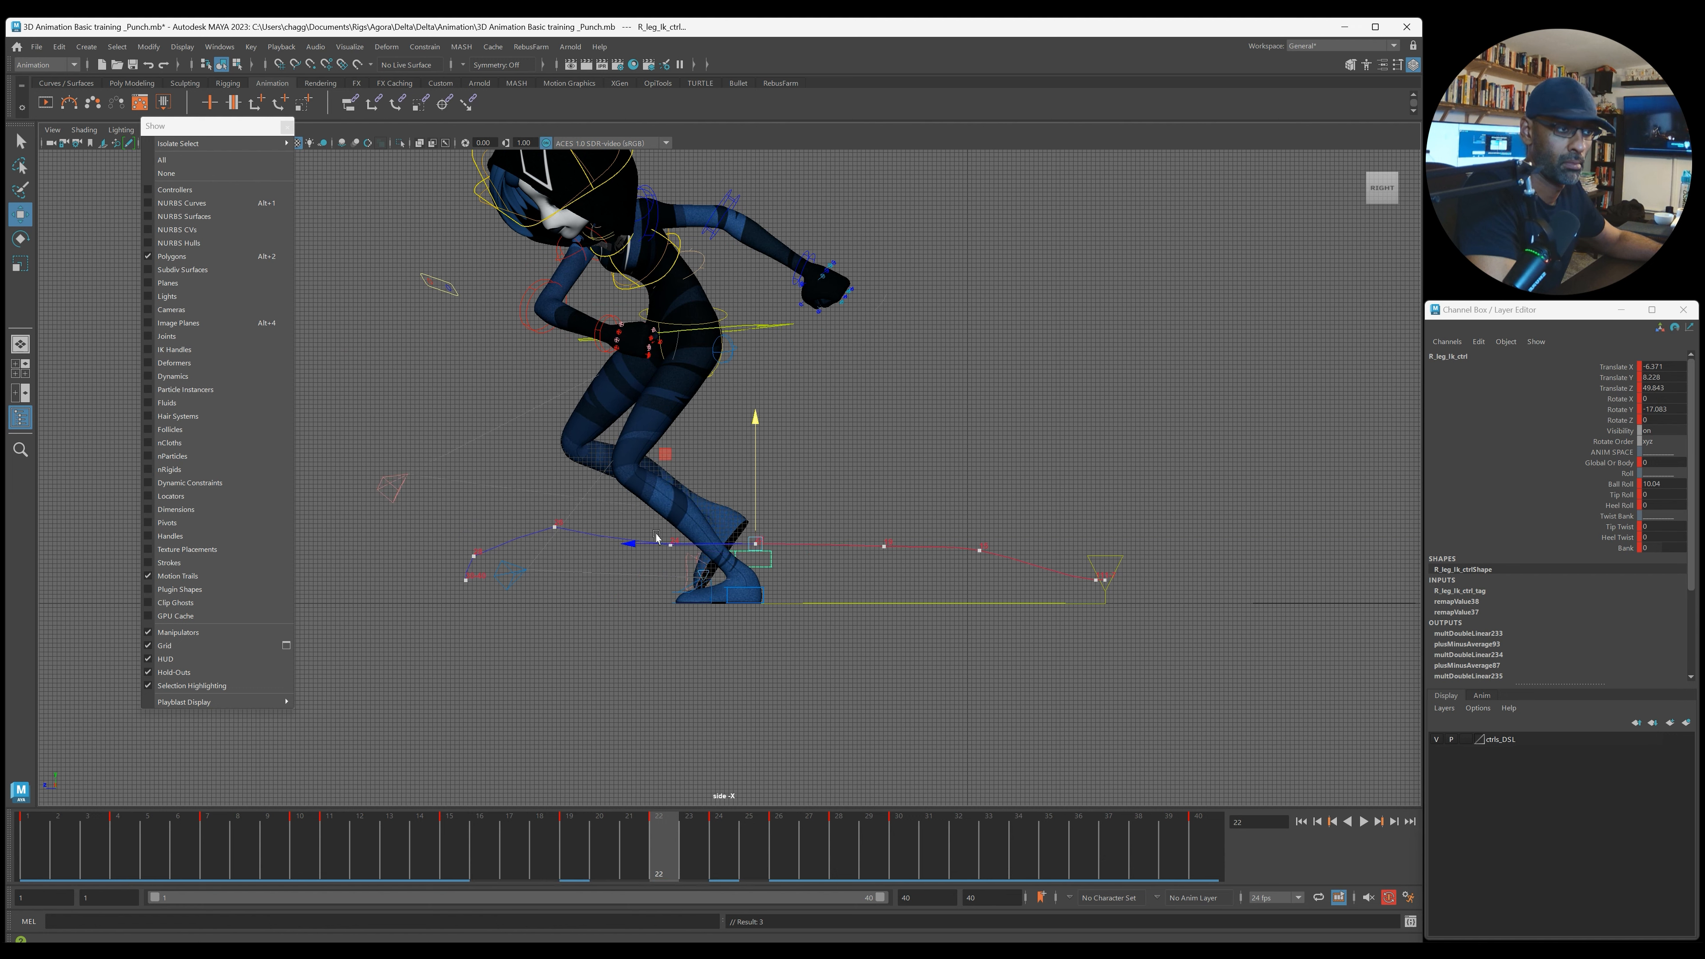
{"action": "left_click_drag", "start_coordinate": [631, 544], "coordinate": [648, 547]}
{"action": "left_click_drag", "start_coordinate": [771, 494], "coordinate": [771, 499]}
Step: Pull the right foot back along Translate Z and lift it at frame 28 to round the arc before landing
{"action": "key", "text": "period"}
{"action": "key", "text": "period"}
{"action": "key", "text": "period"}
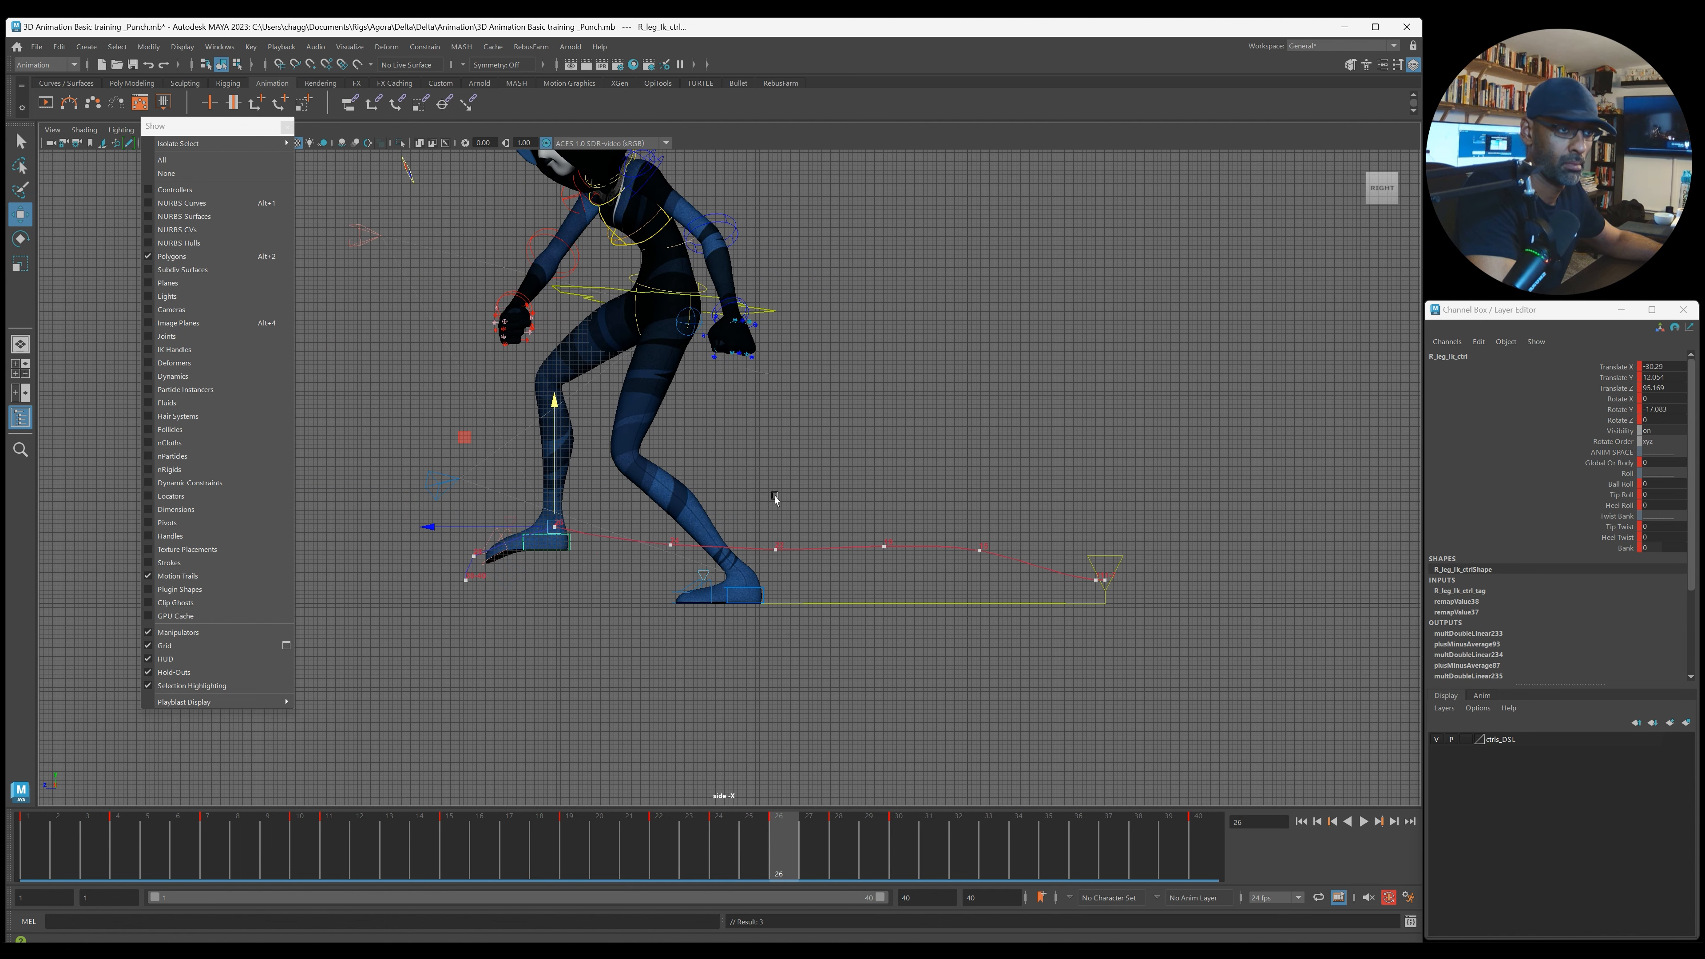
{"action": "left_click_drag", "start_coordinate": [357, 566], "coordinate": [388, 564]}
{"action": "left_click_drag", "start_coordinate": [511, 508], "coordinate": [515, 486]}
Step: Raise the right foot at frame 30 to Translate Y about 2.8, check the planted pose at frame 32, and play back the step
{"action": "key", "text": "period"}
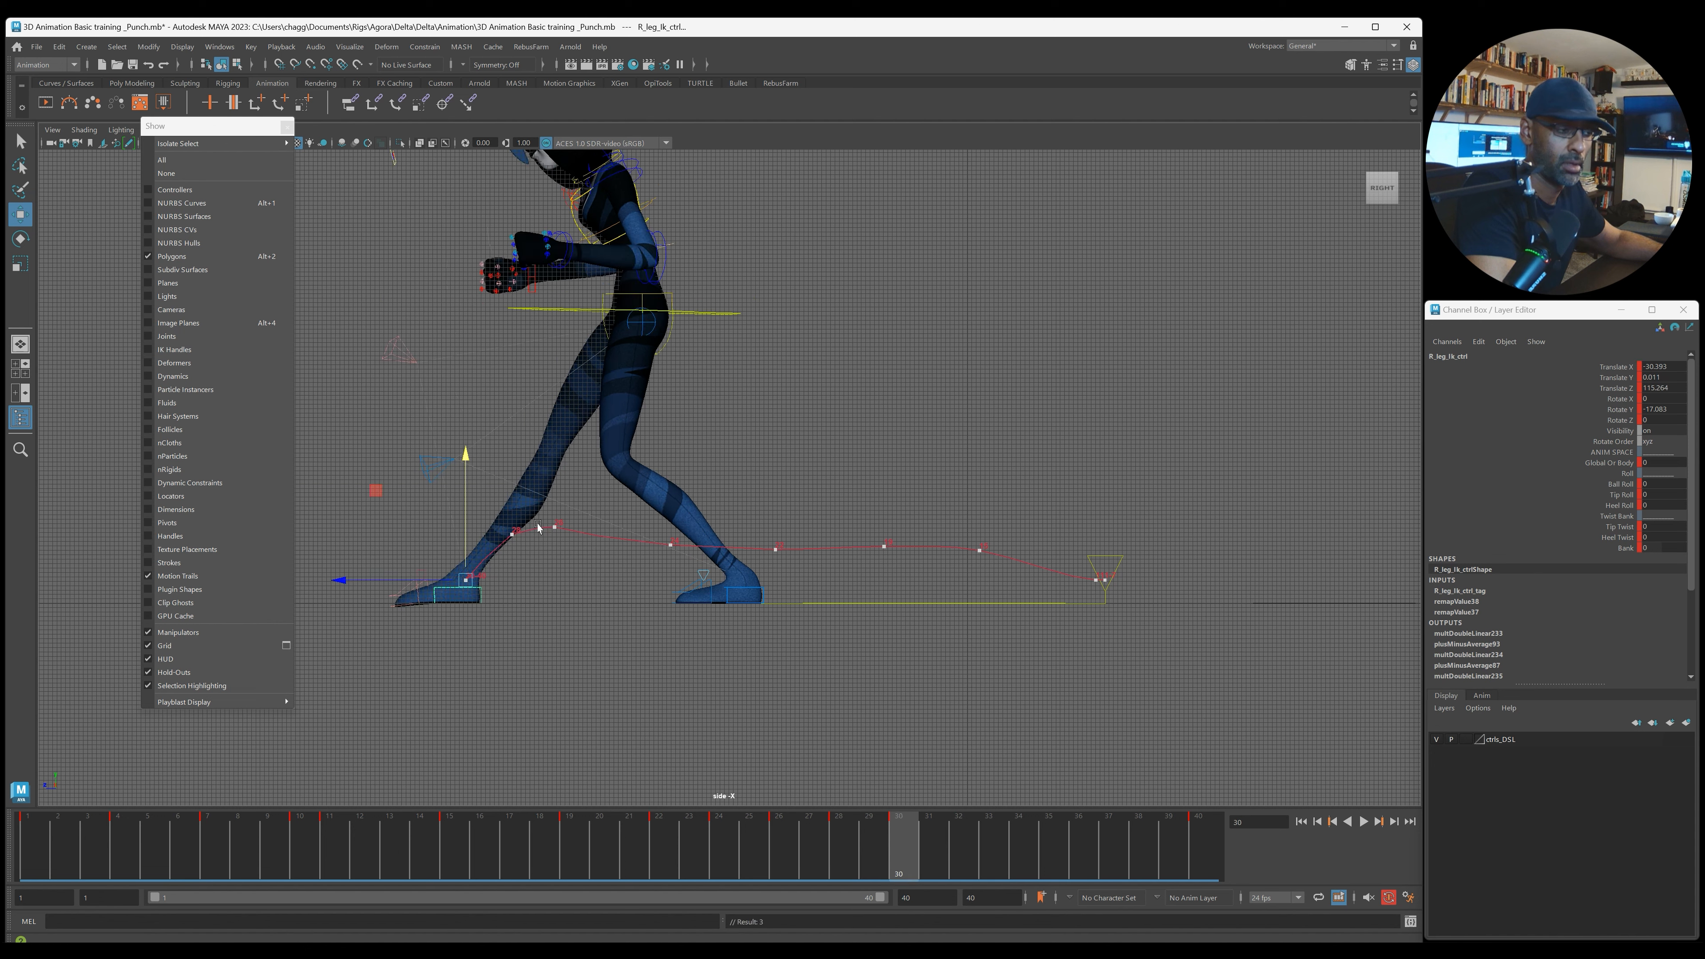
{"action": "left_click_drag", "start_coordinate": [462, 496], "coordinate": [464, 484]}
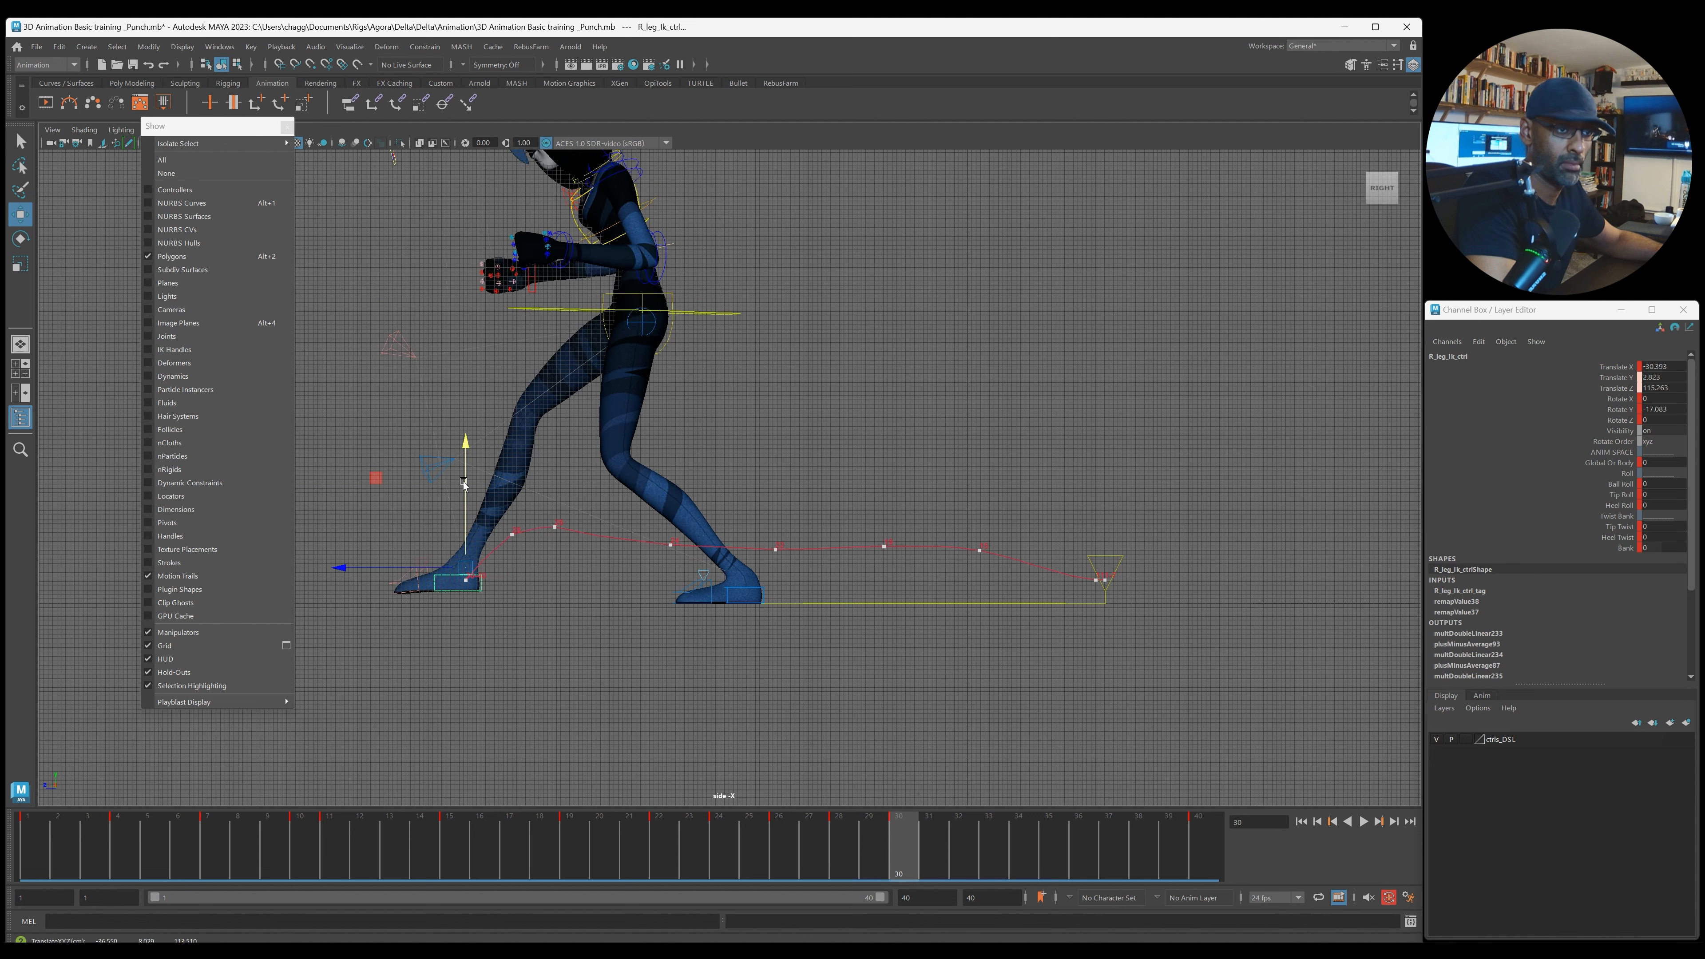
{"action": "left_click_drag", "start_coordinate": [1140, 834], "coordinate": [970, 859]}
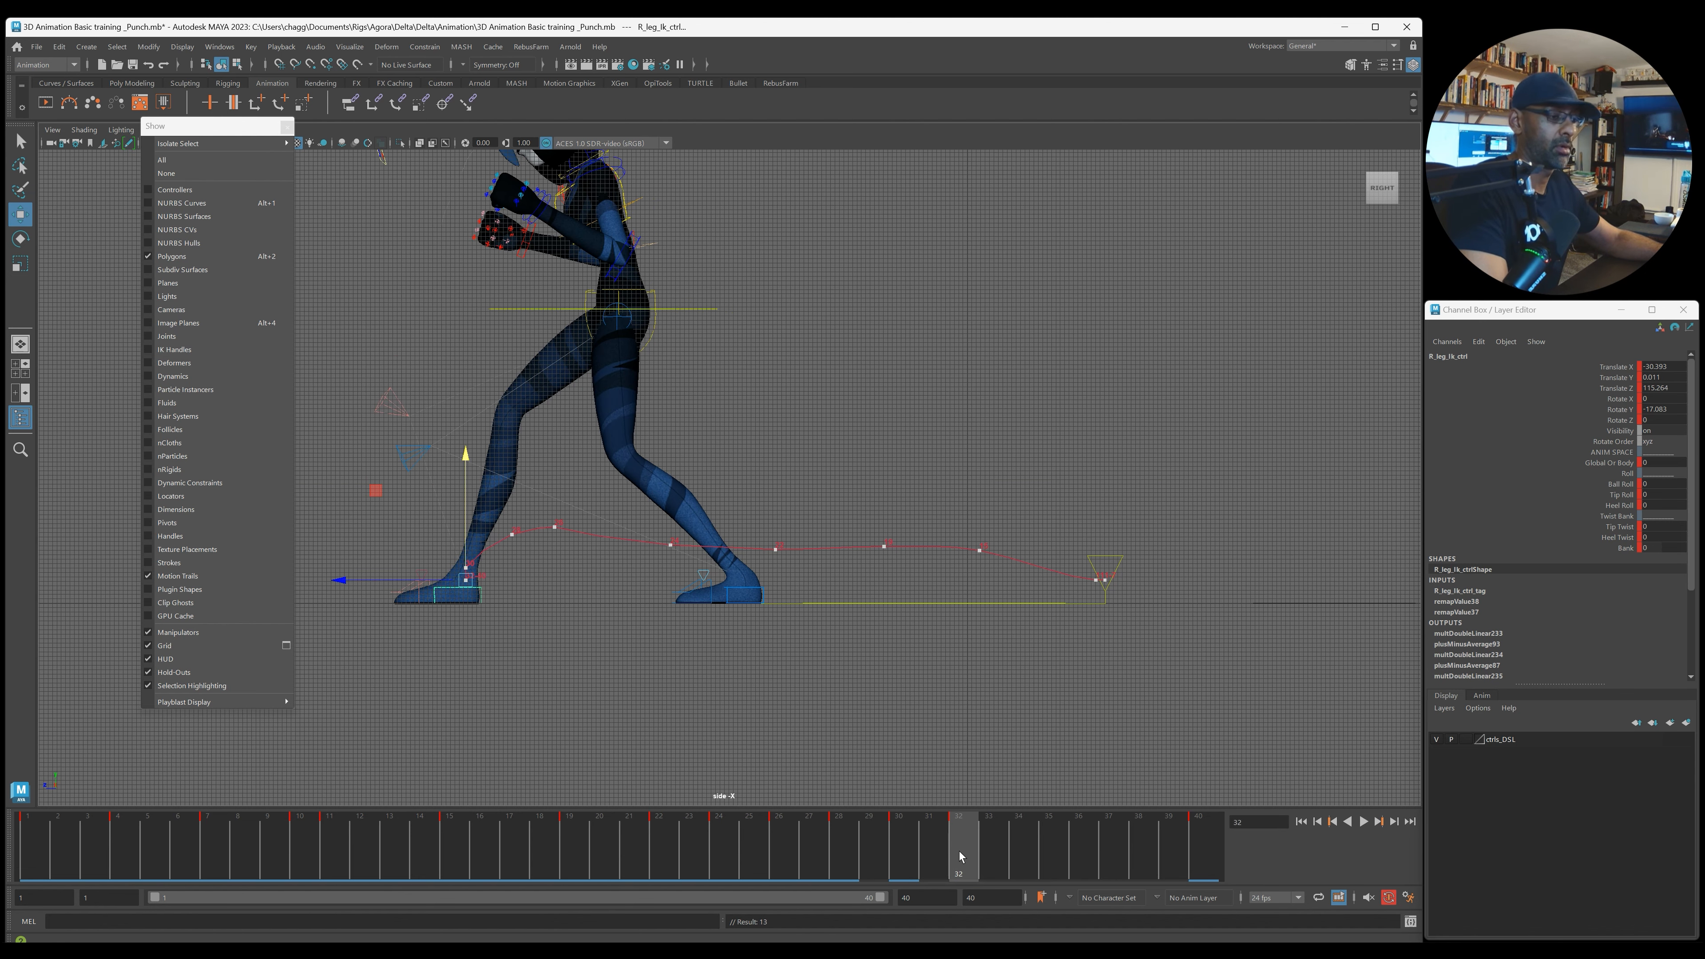
{"action": "key", "text": "alt+v"}
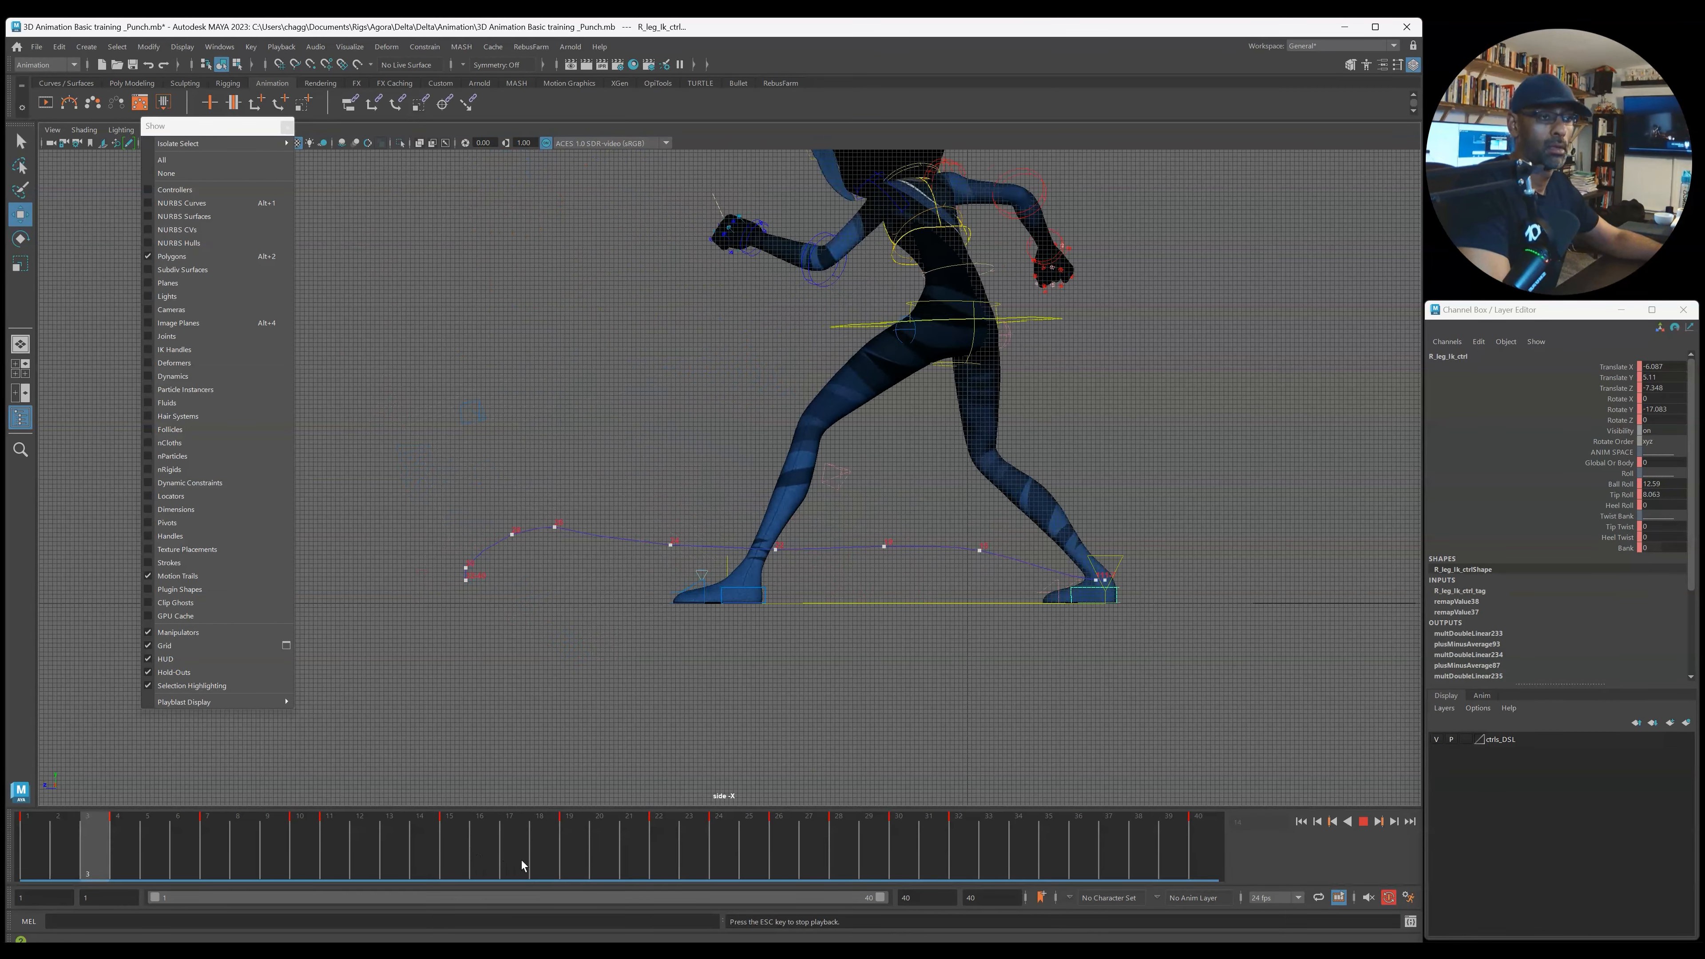
Step: Review the right foot's step during playback in the perspective view, orbiting around to the character's front
{"action": "key", "text": "Escape"}
{"action": "key", "text": "space"}
{"action": "key", "text": "space"}
{"action": "key", "text": "alt+v"}
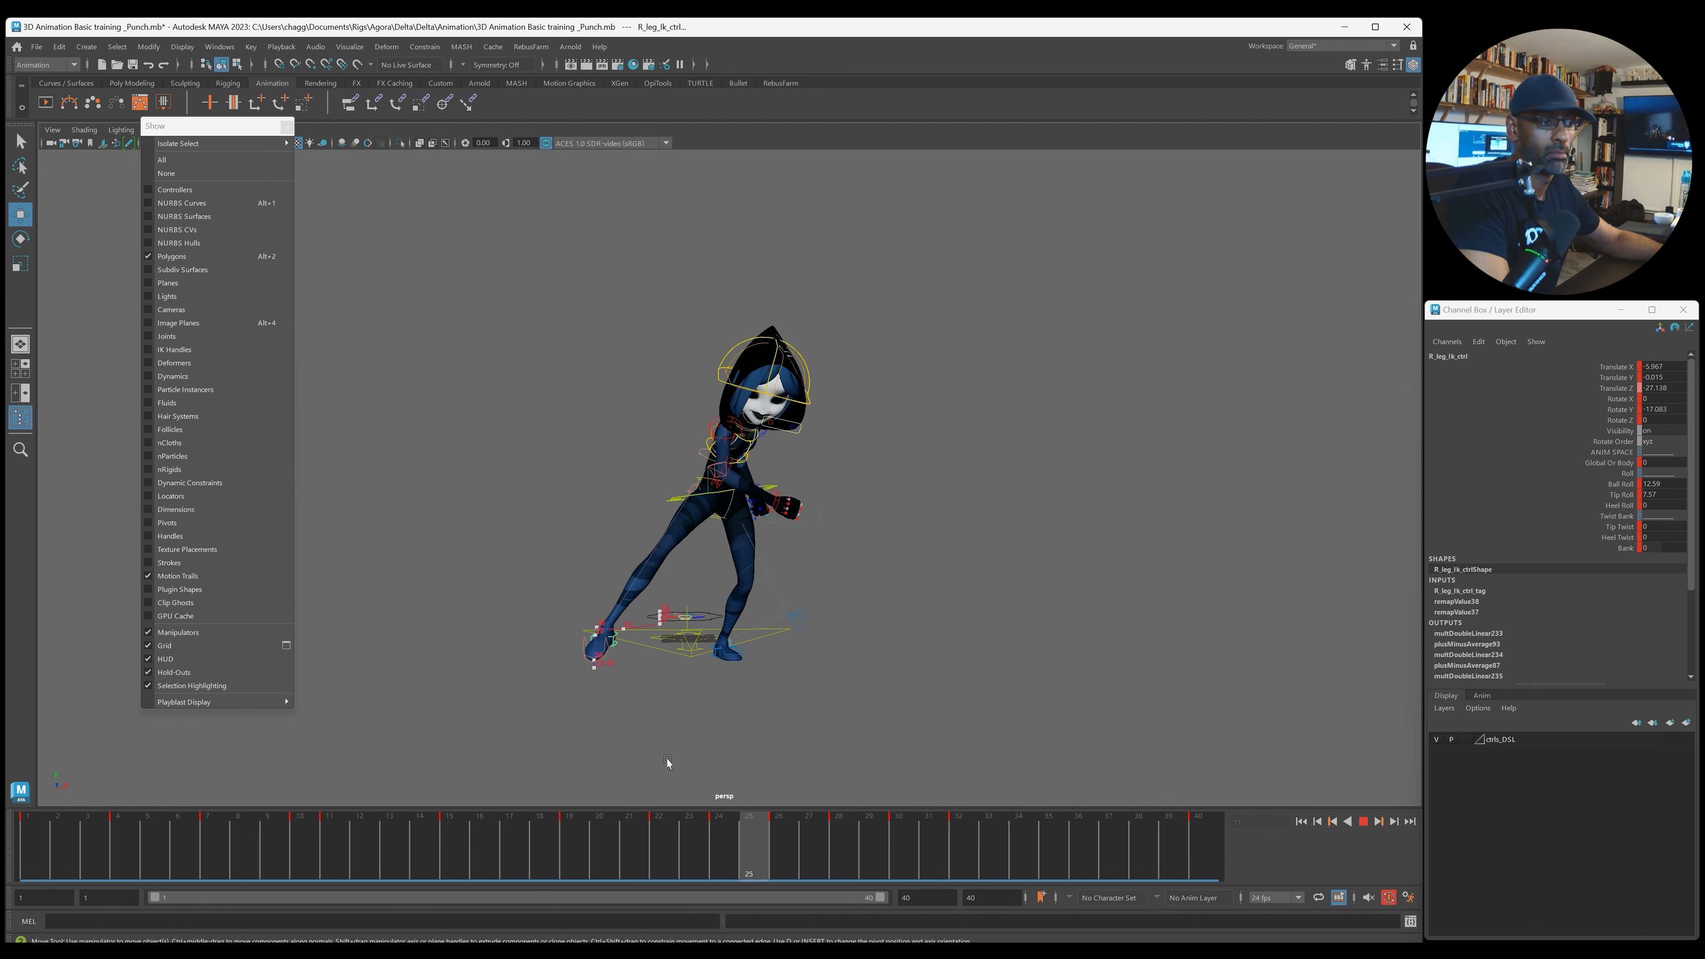
{"action": "left_click_drag", "start_coordinate": [609, 762], "coordinate": [756, 780], "text": "alt"}
{"action": "key", "text": "Escape"}
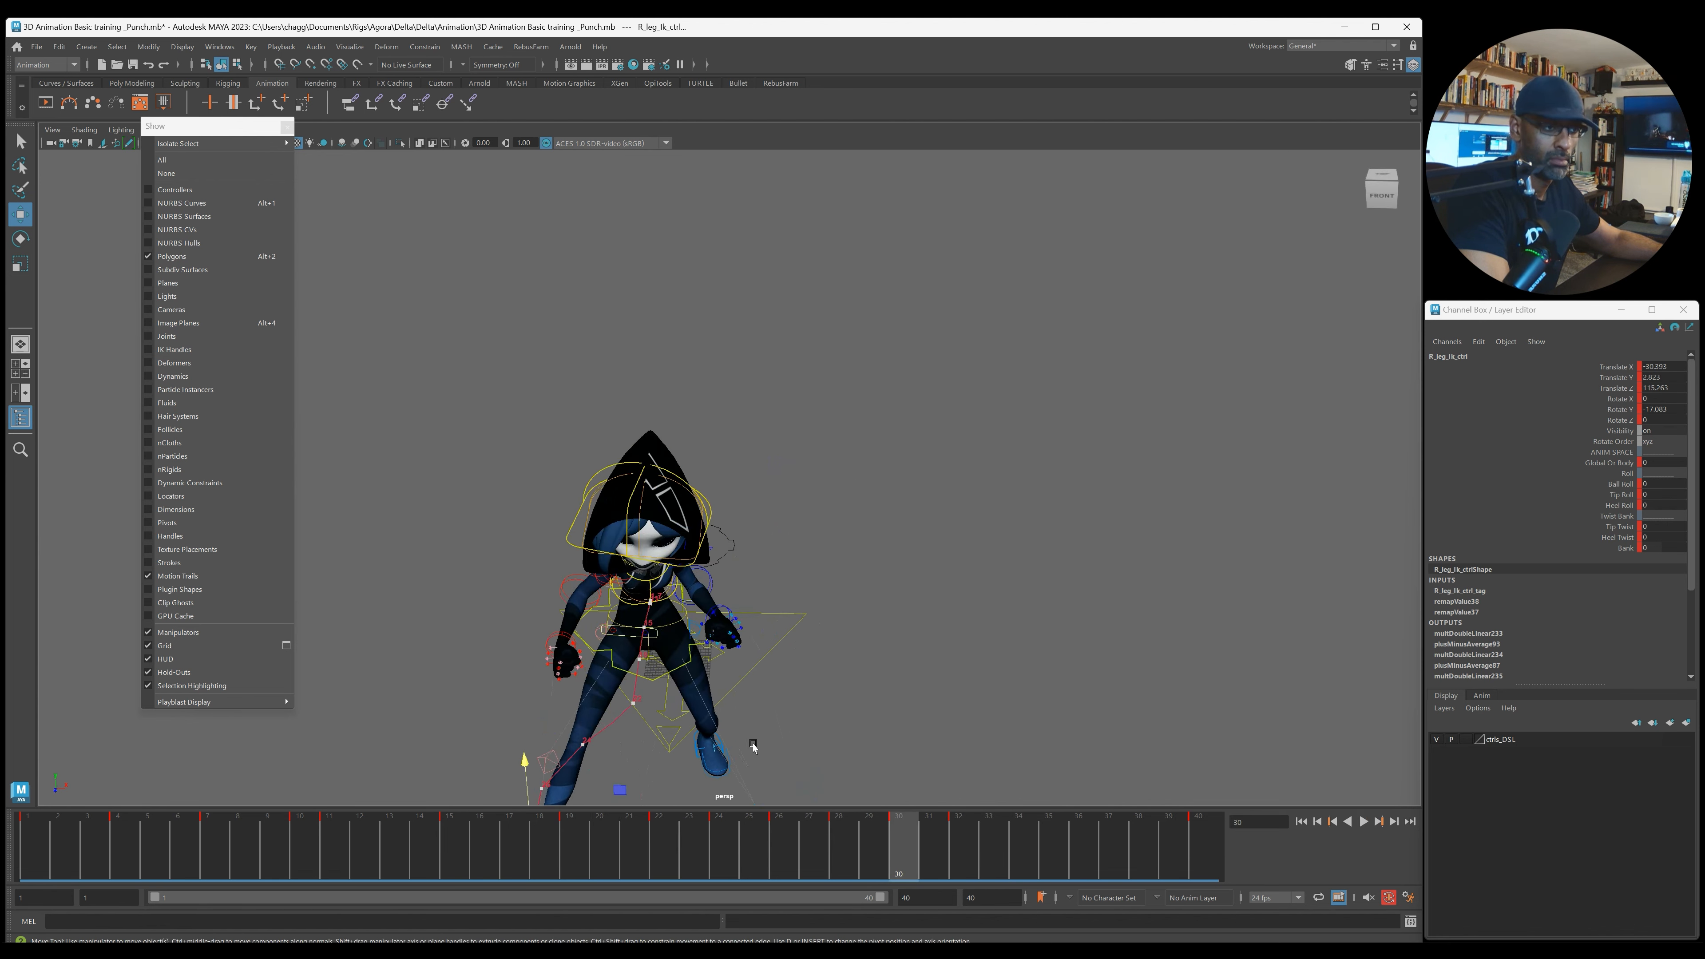
Step: In the top view, shift the right foot inward at frame 15, and at frame 19 to Translate X about -1.3
{"action": "key", "text": "space"}
{"action": "key", "text": "space"}
{"action": "scroll", "coordinate": [621, 365], "scroll_direction": "up", "scroll_amount": 3}
{"action": "scroll", "coordinate": [621, 366], "scroll_direction": "down", "scroll_amount": 1}
{"action": "middle_click_drag", "start_coordinate": [676, 689], "coordinate": [827, 403], "text": "alt"}
{"action": "middle_click_drag", "start_coordinate": [793, 527], "coordinate": [780, 480], "text": "alt"}
{"action": "key", "text": "comma"}
{"action": "key", "text": "comma"}
{"action": "key", "text": "comma"}
{"action": "key", "text": "comma"}
{"action": "key", "text": "comma"}
{"action": "key", "text": "comma"}
{"action": "key", "text": "comma"}
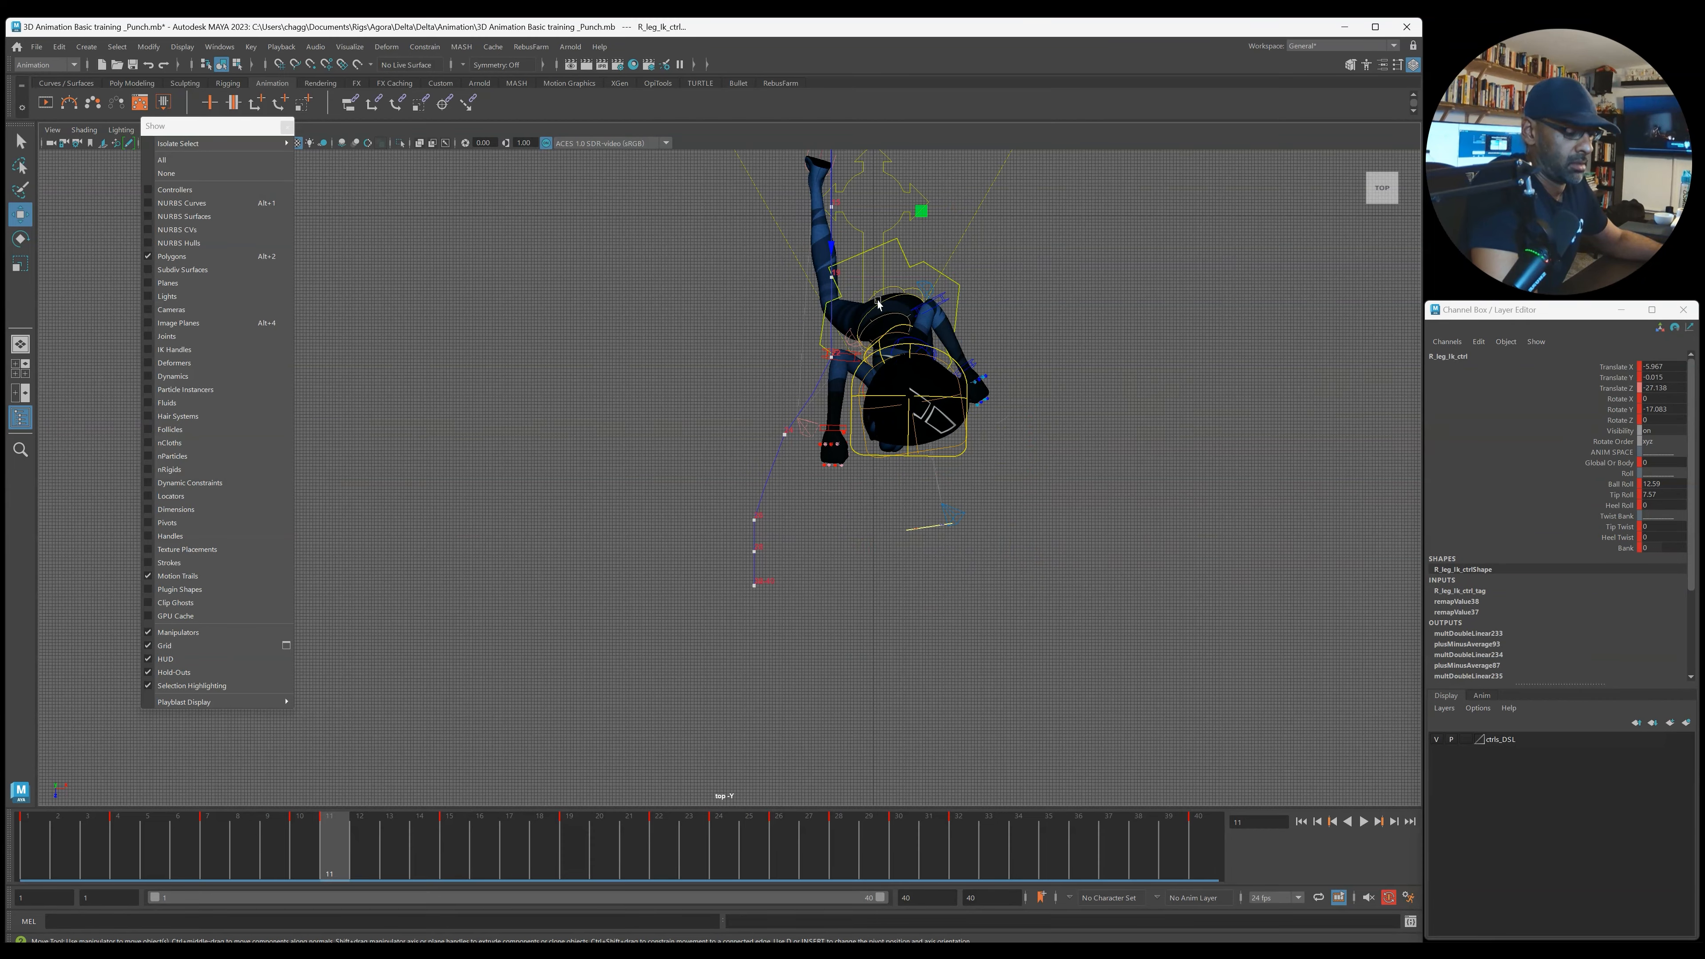
{"action": "key", "text": "period"}
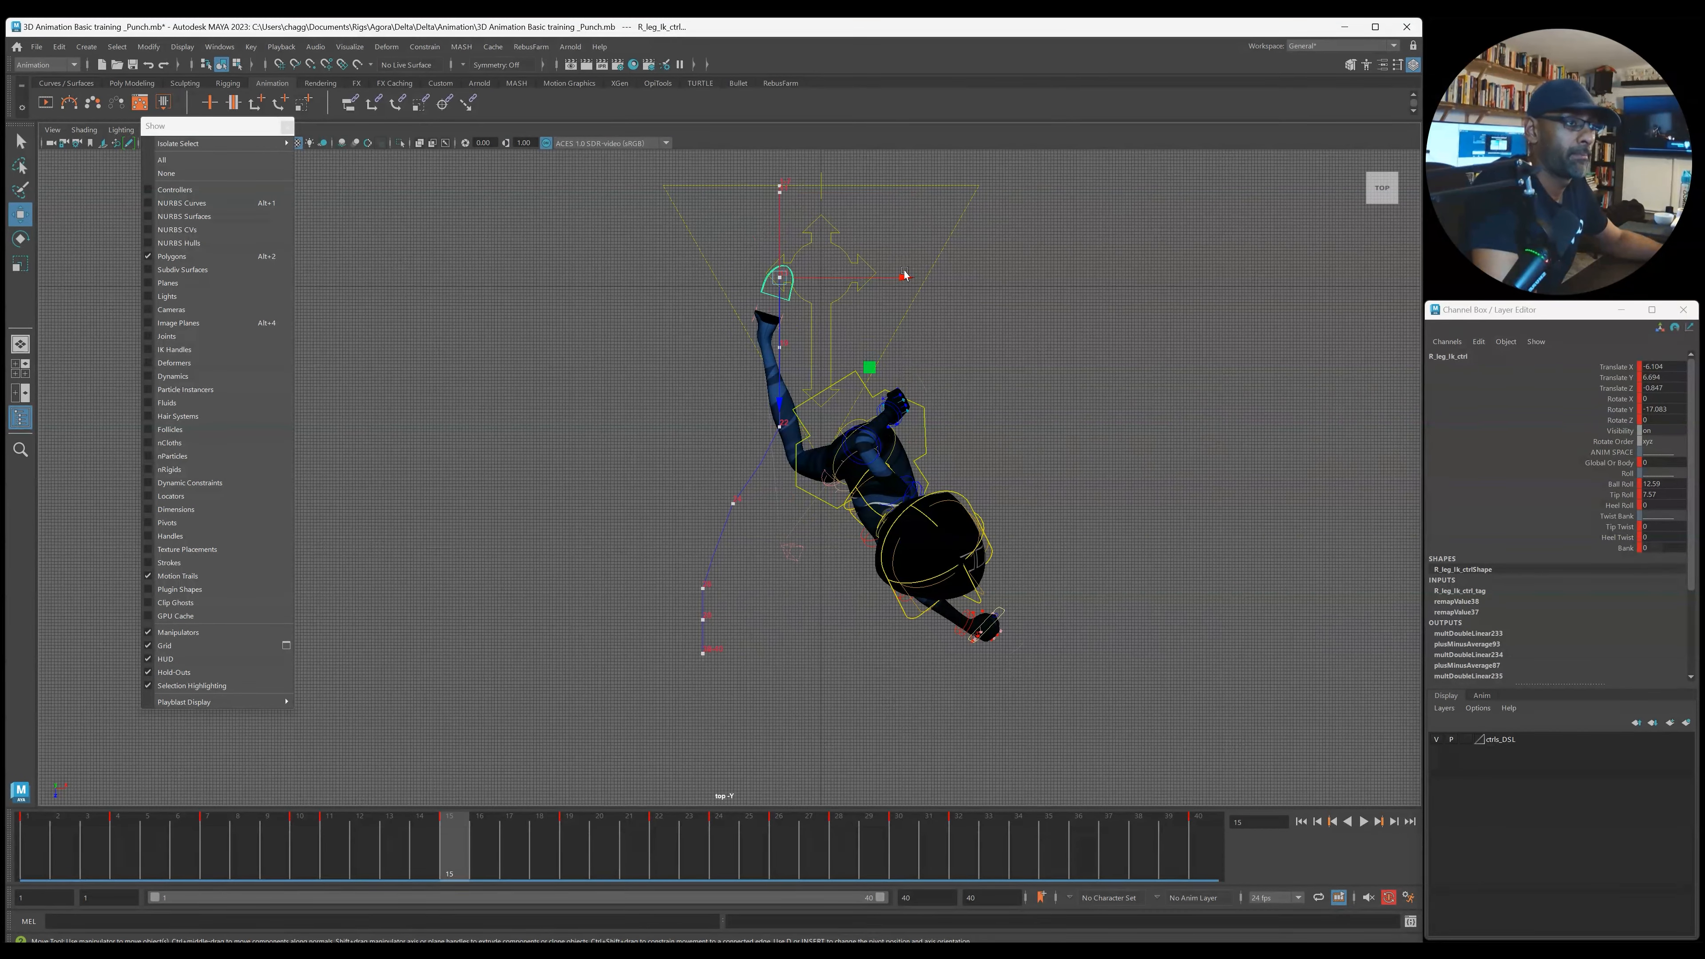
{"action": "left_click_drag", "start_coordinate": [904, 276], "coordinate": [917, 279]}
{"action": "key", "text": "period"}
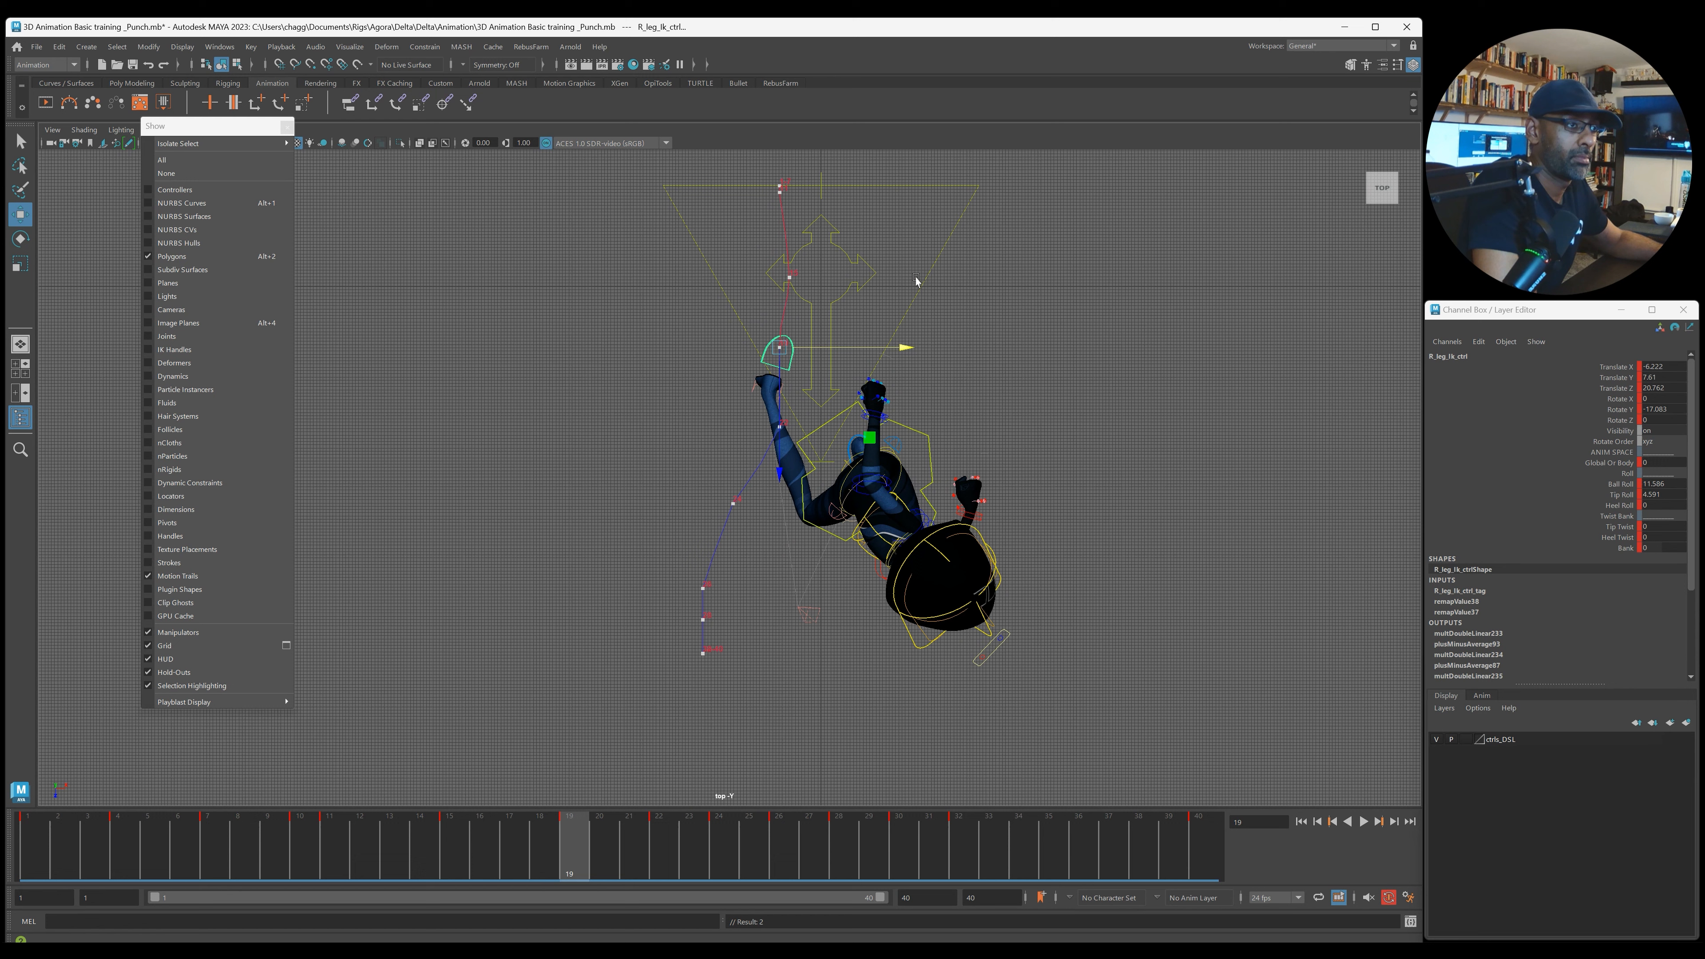
{"action": "left_click_drag", "start_coordinate": [918, 351], "coordinate": [922, 352]}
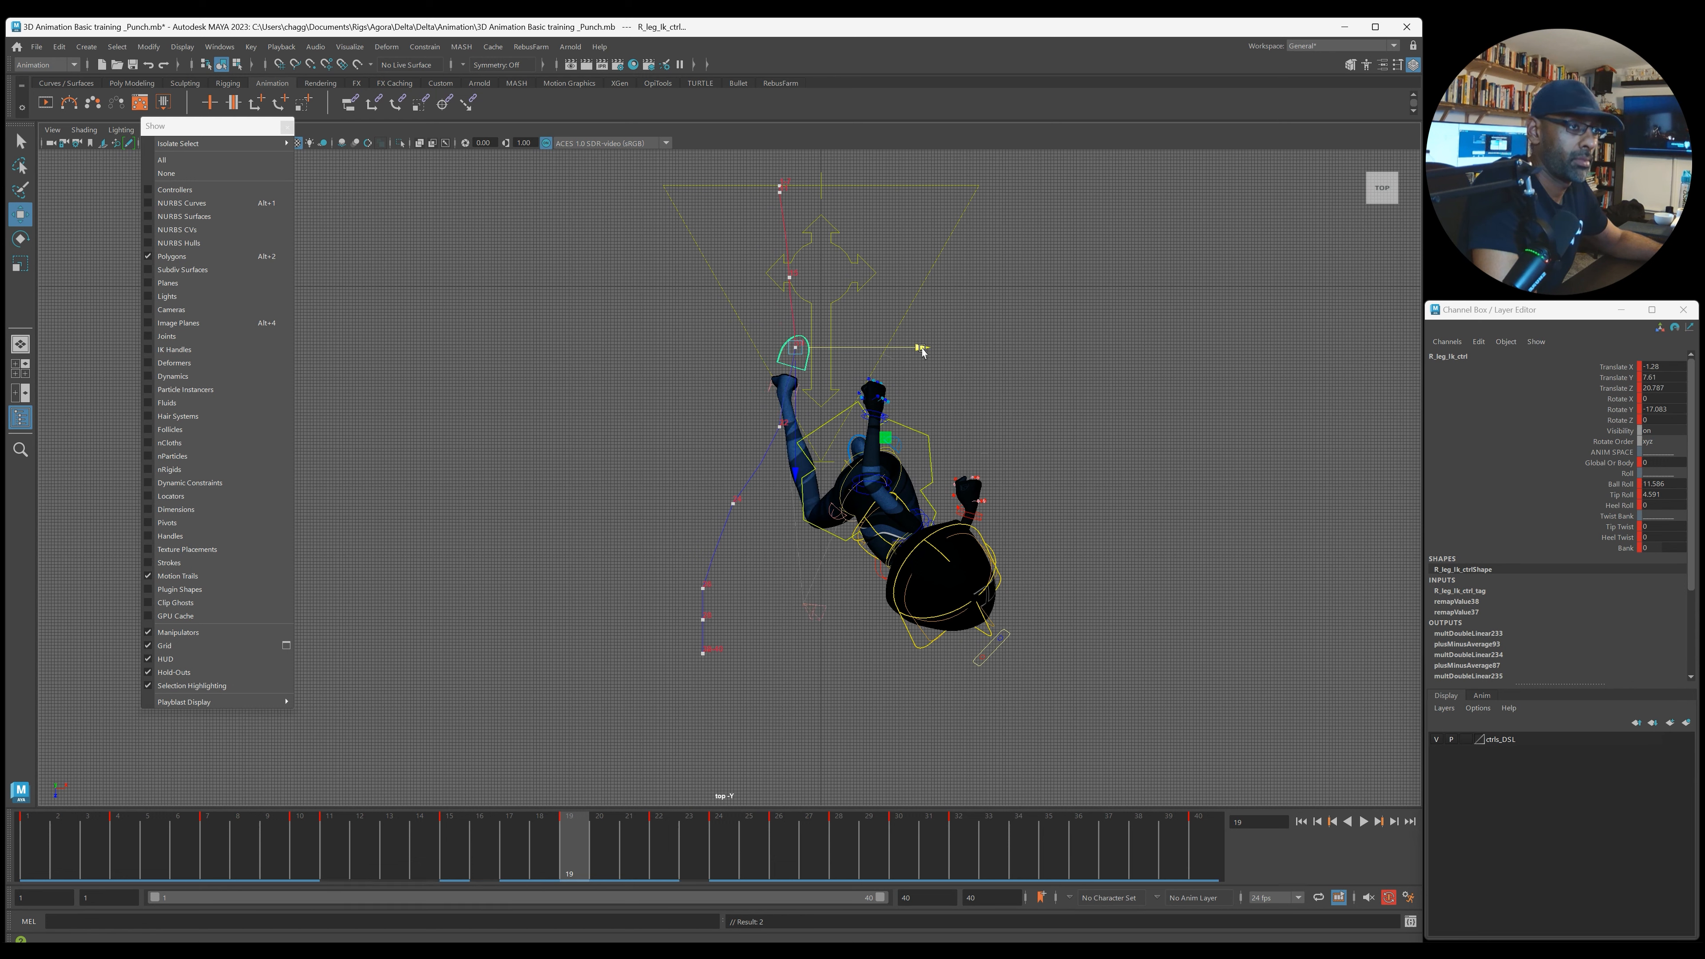
Step: Shift the right foot inward at frame 24, and at frame 26 to Translate X about -20.4 and Z about 86.4
{"action": "key", "text": "period"}
{"action": "key", "text": "period"}
{"action": "left_click_drag", "start_coordinate": [863, 505], "coordinate": [882, 509]}
{"action": "key", "text": "period"}
{"action": "left_click_drag", "start_coordinate": [835, 591], "coordinate": [863, 595]}
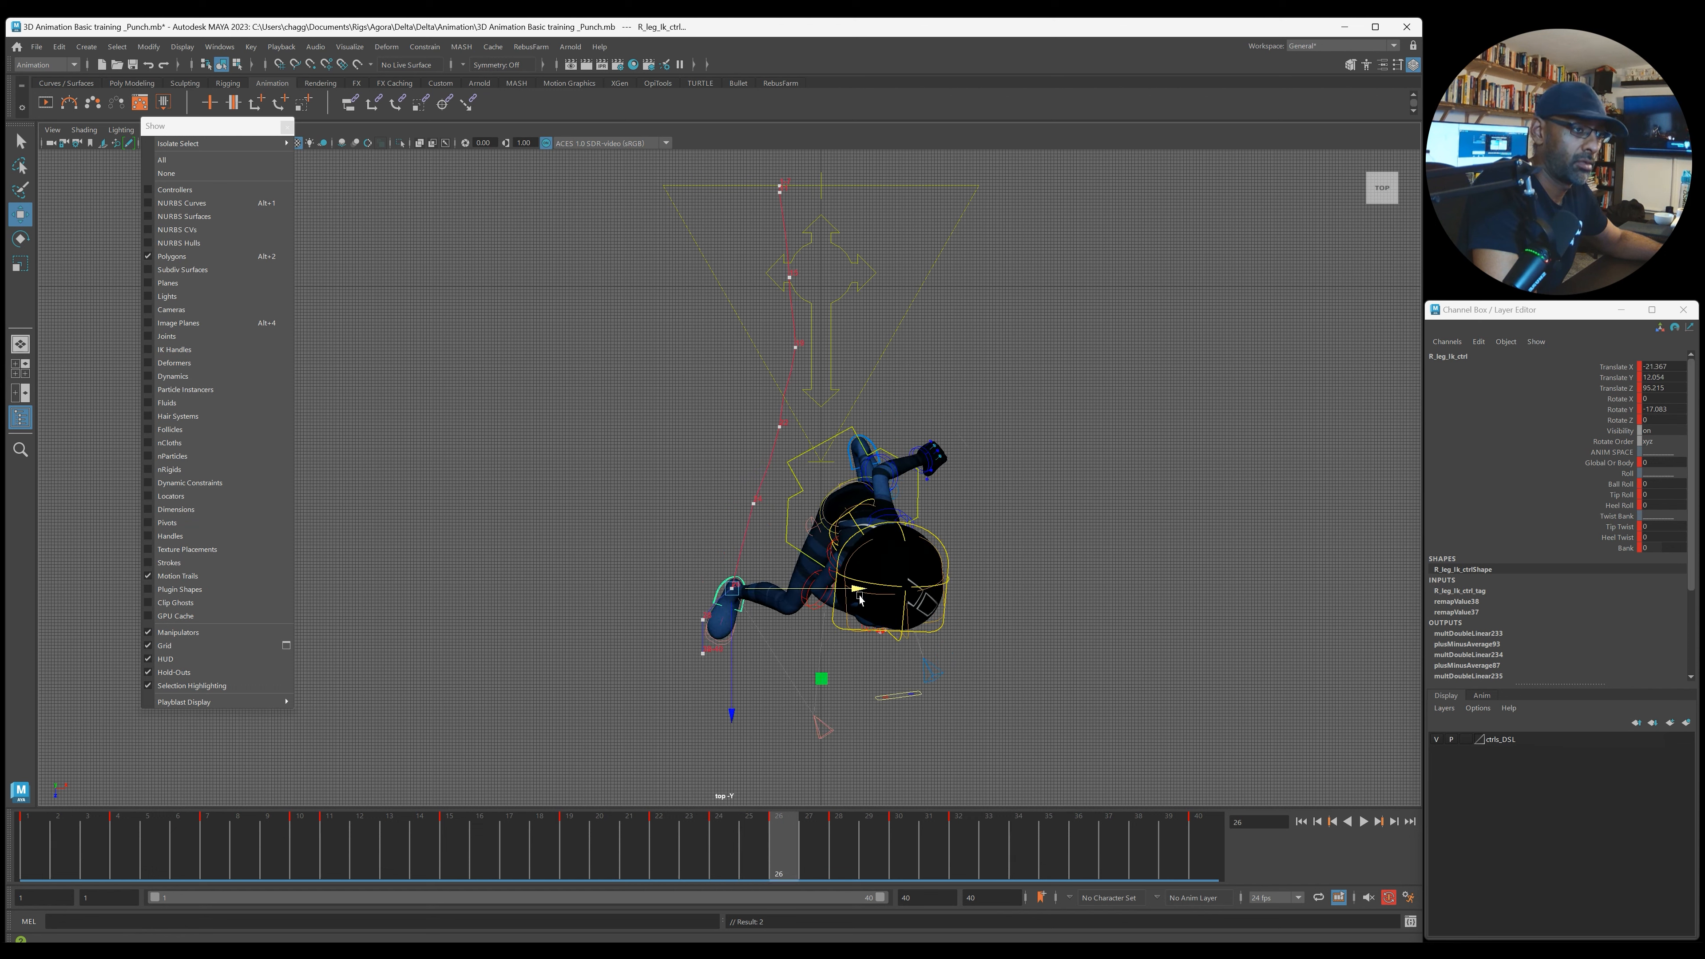
{"action": "key", "text": "comma"}
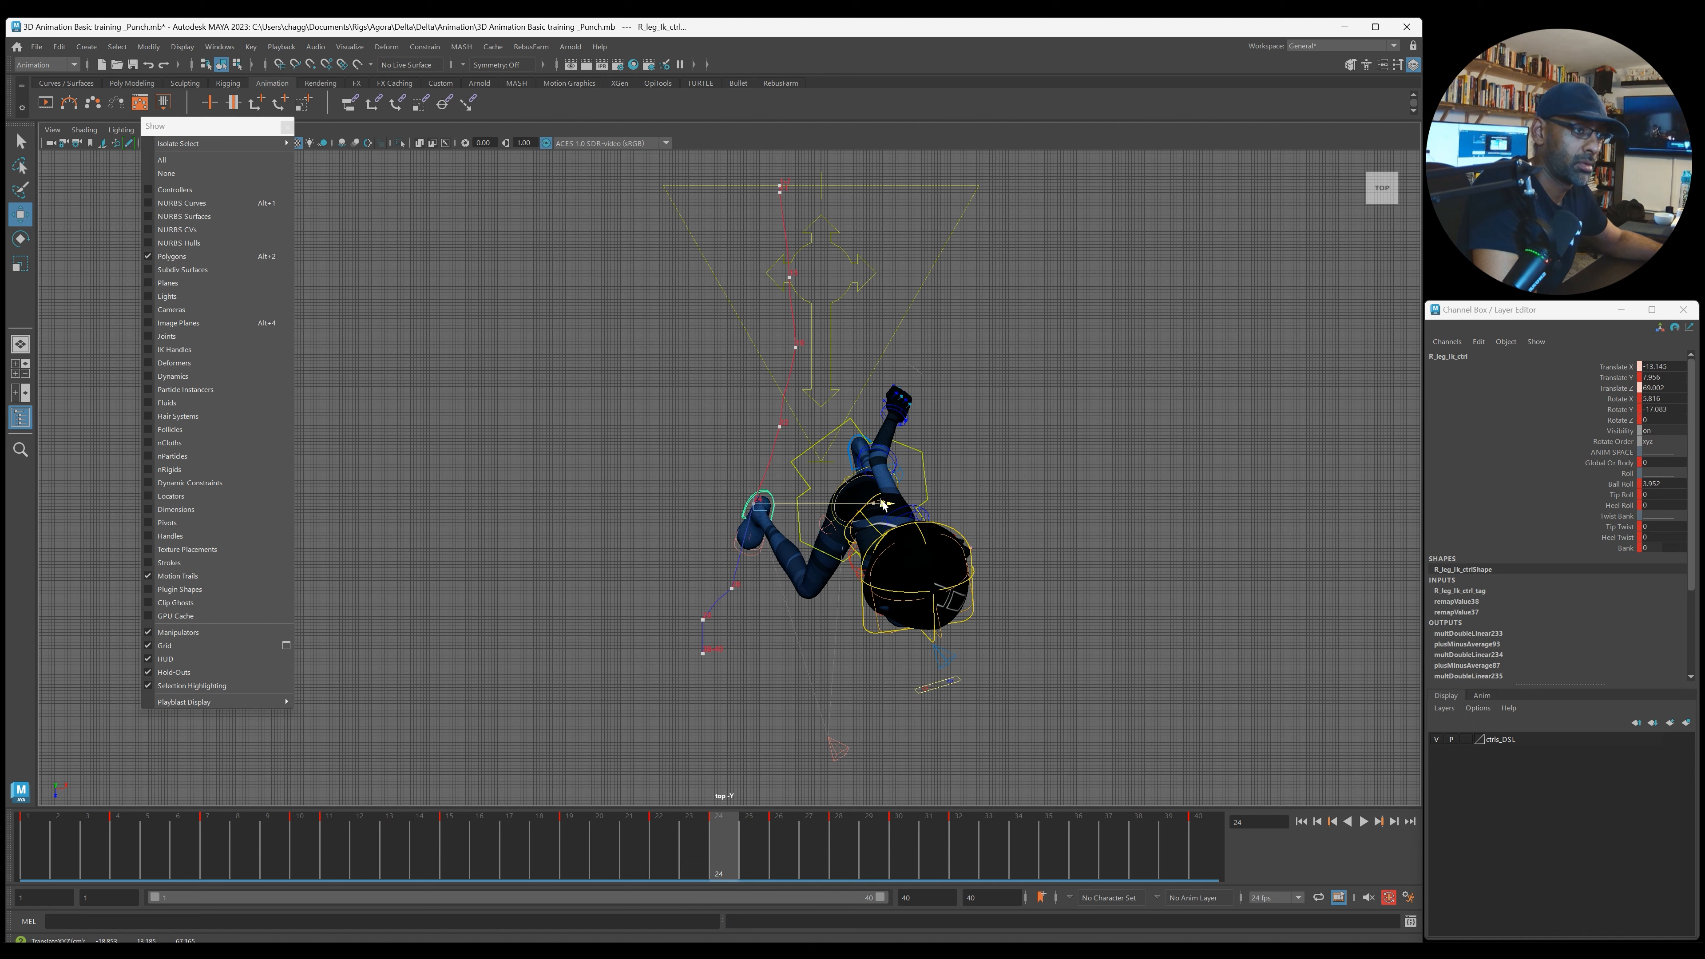
{"action": "key", "text": "period"}
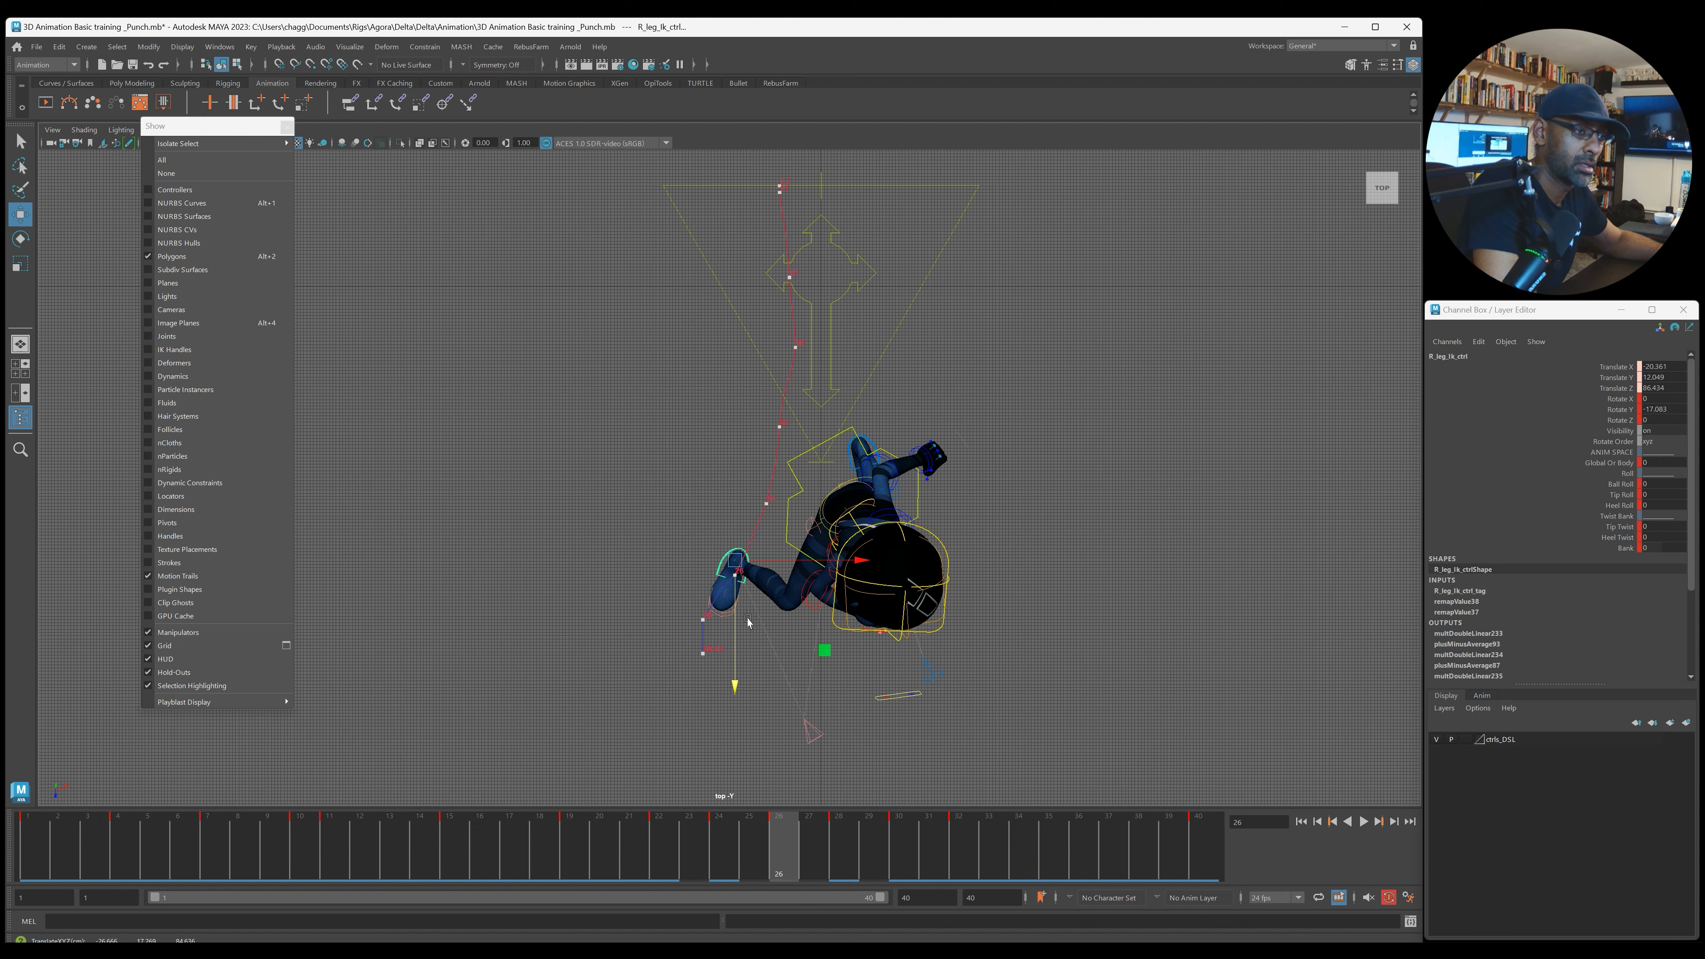
Step: Set the right foot's Translate X to about -23.7 at frame 28, and at frame 26 to X about -16.8 and Z about 83.8
{"action": "key", "text": "period"}
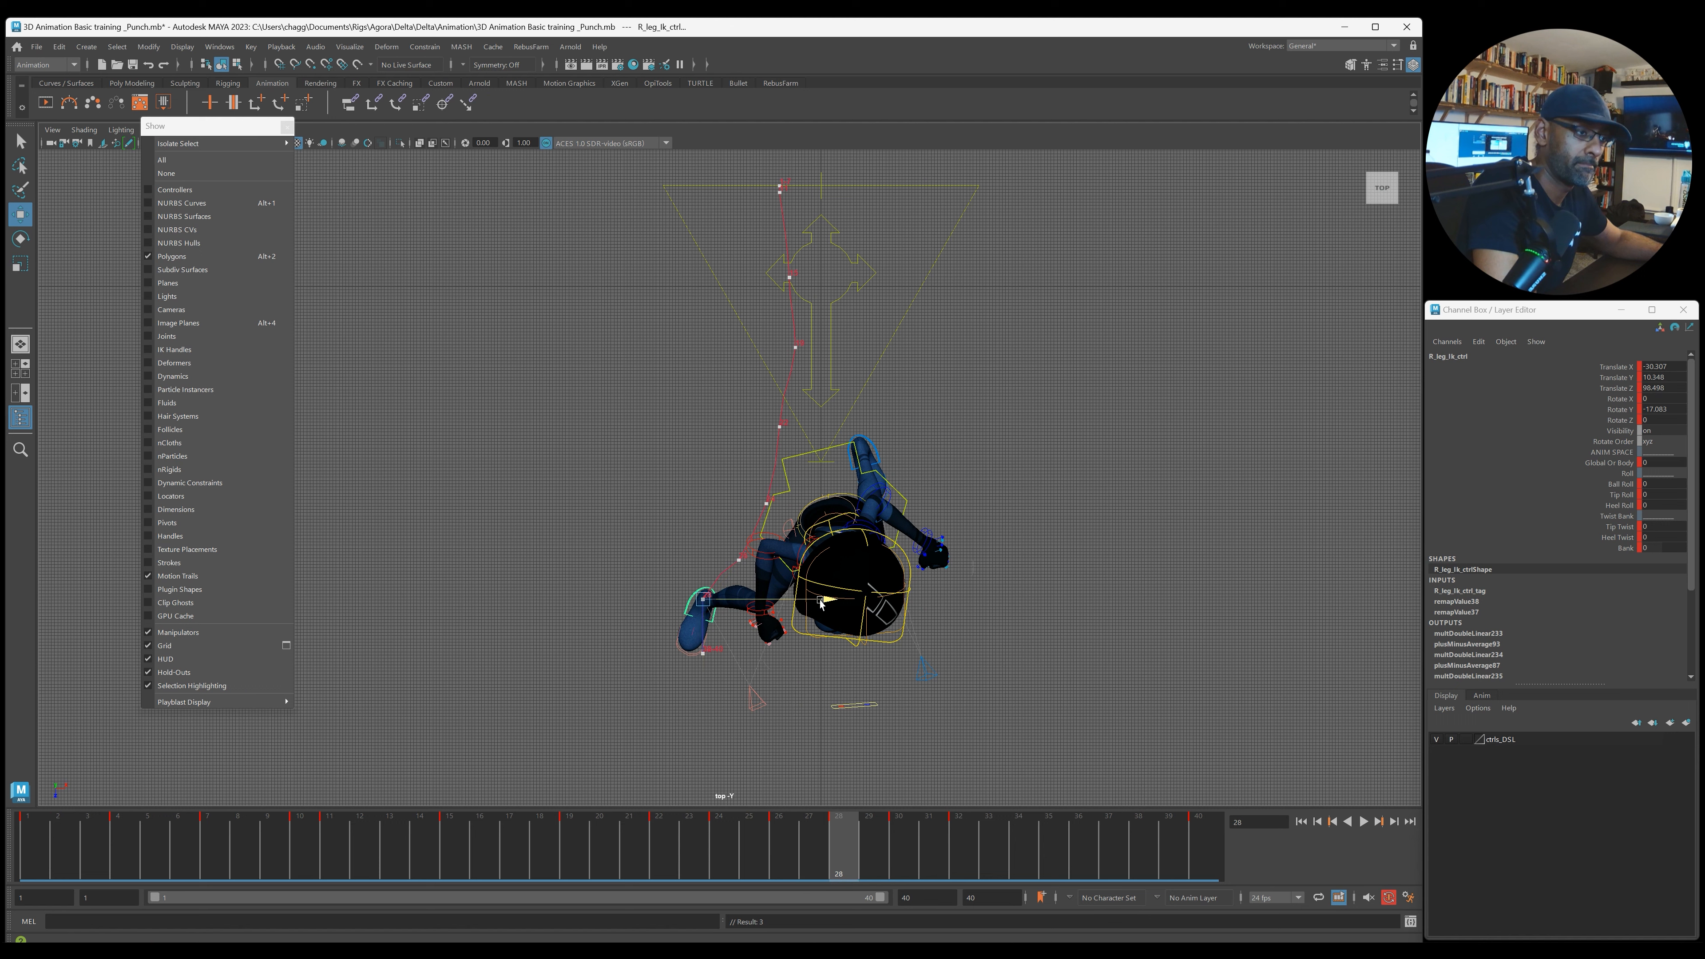
{"action": "left_click_drag", "start_coordinate": [820, 603], "coordinate": [841, 604]}
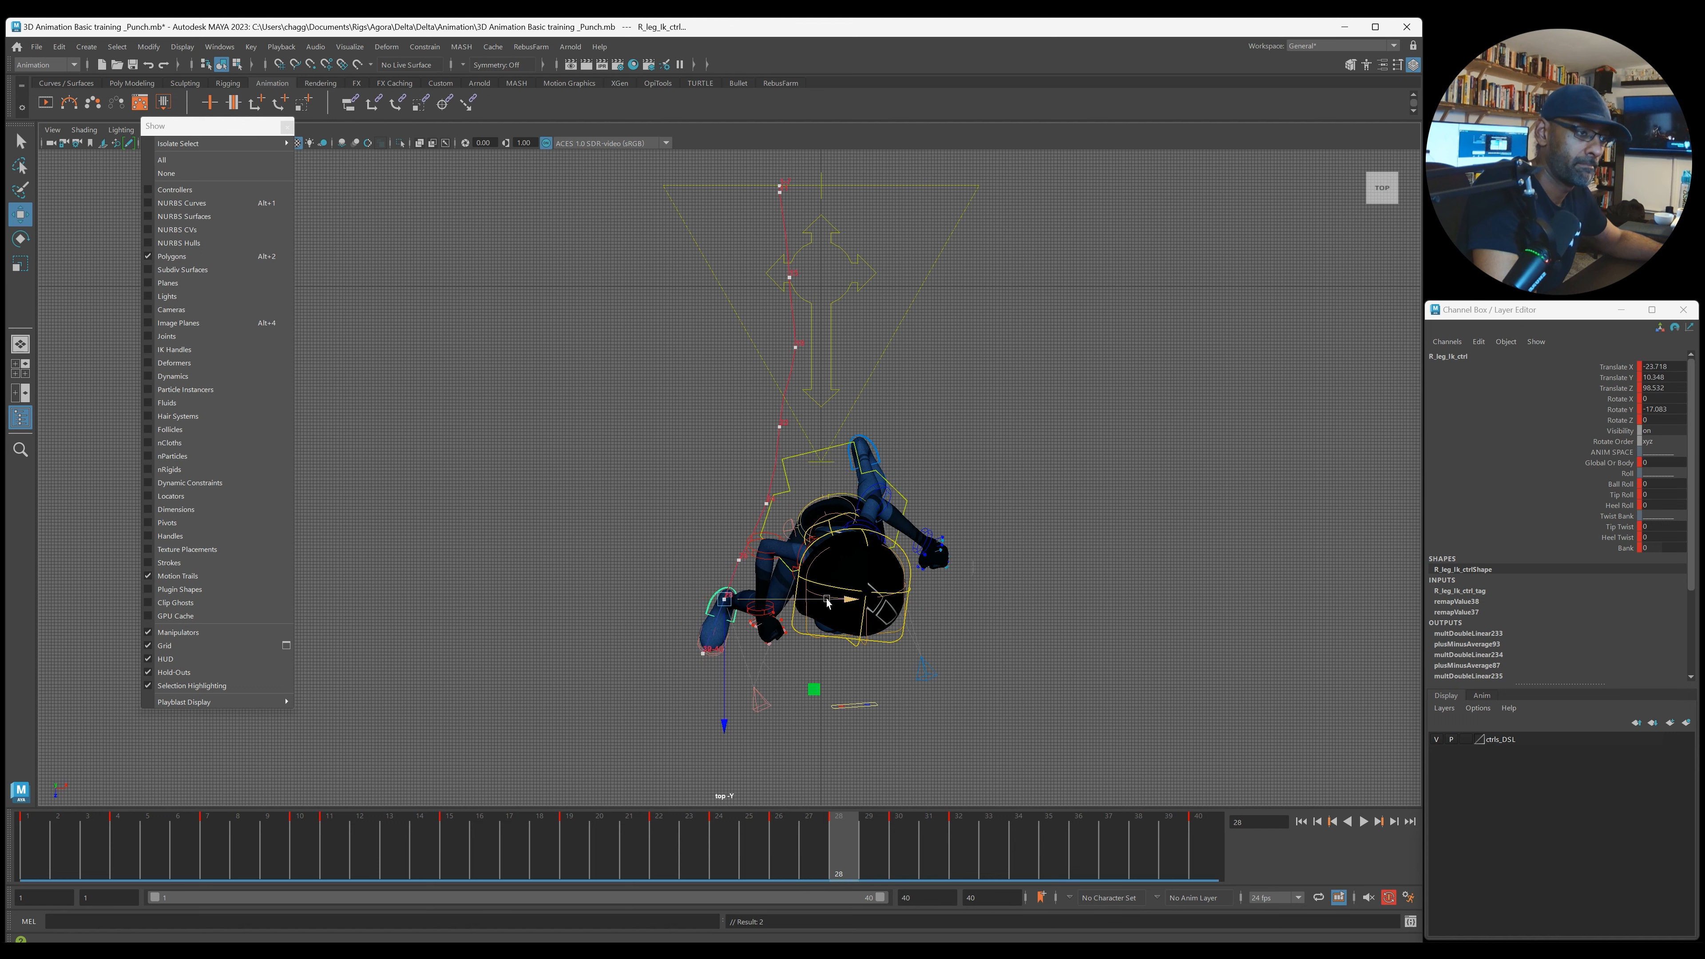
{"action": "key", "text": "alt+comma"}
{"action": "key", "text": "alt+comma"}
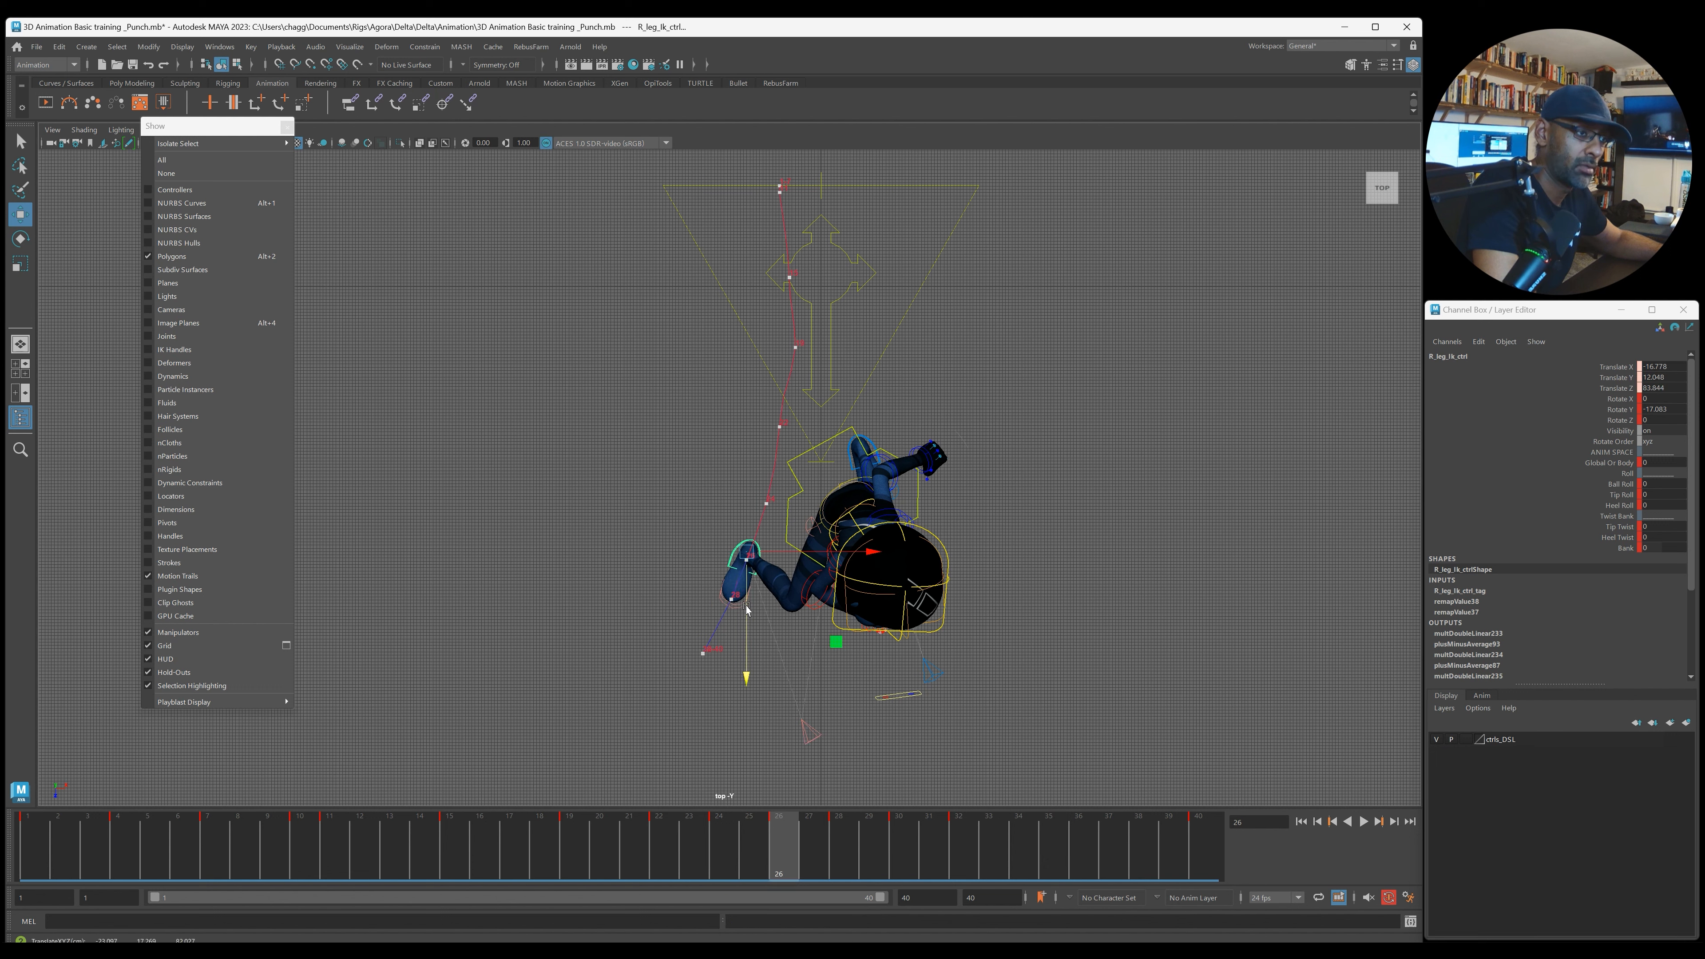
{"action": "key", "text": "comma"}
{"action": "key", "text": "period"}
{"action": "key", "text": "period"}
{"action": "key", "text": "period"}
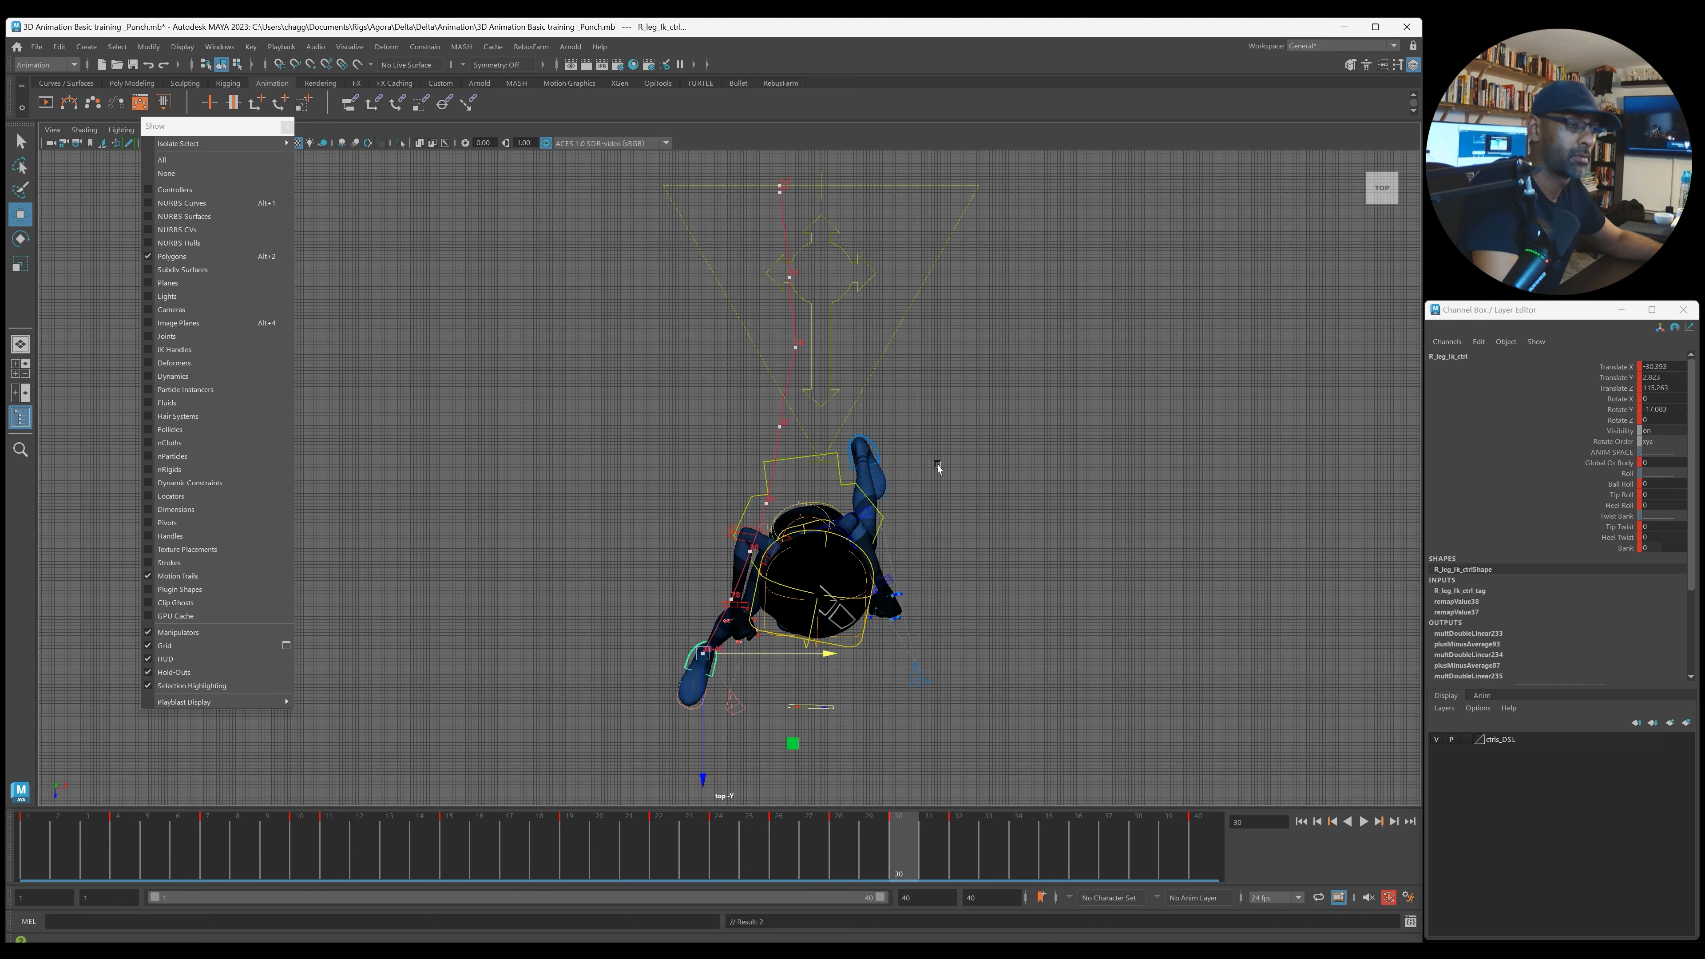
Step: Play back the punch in the perspective view and review the right foot's path from the character's side
{"action": "key", "text": "space"}
{"action": "key", "text": "space"}
{"action": "key", "text": "alt+v"}
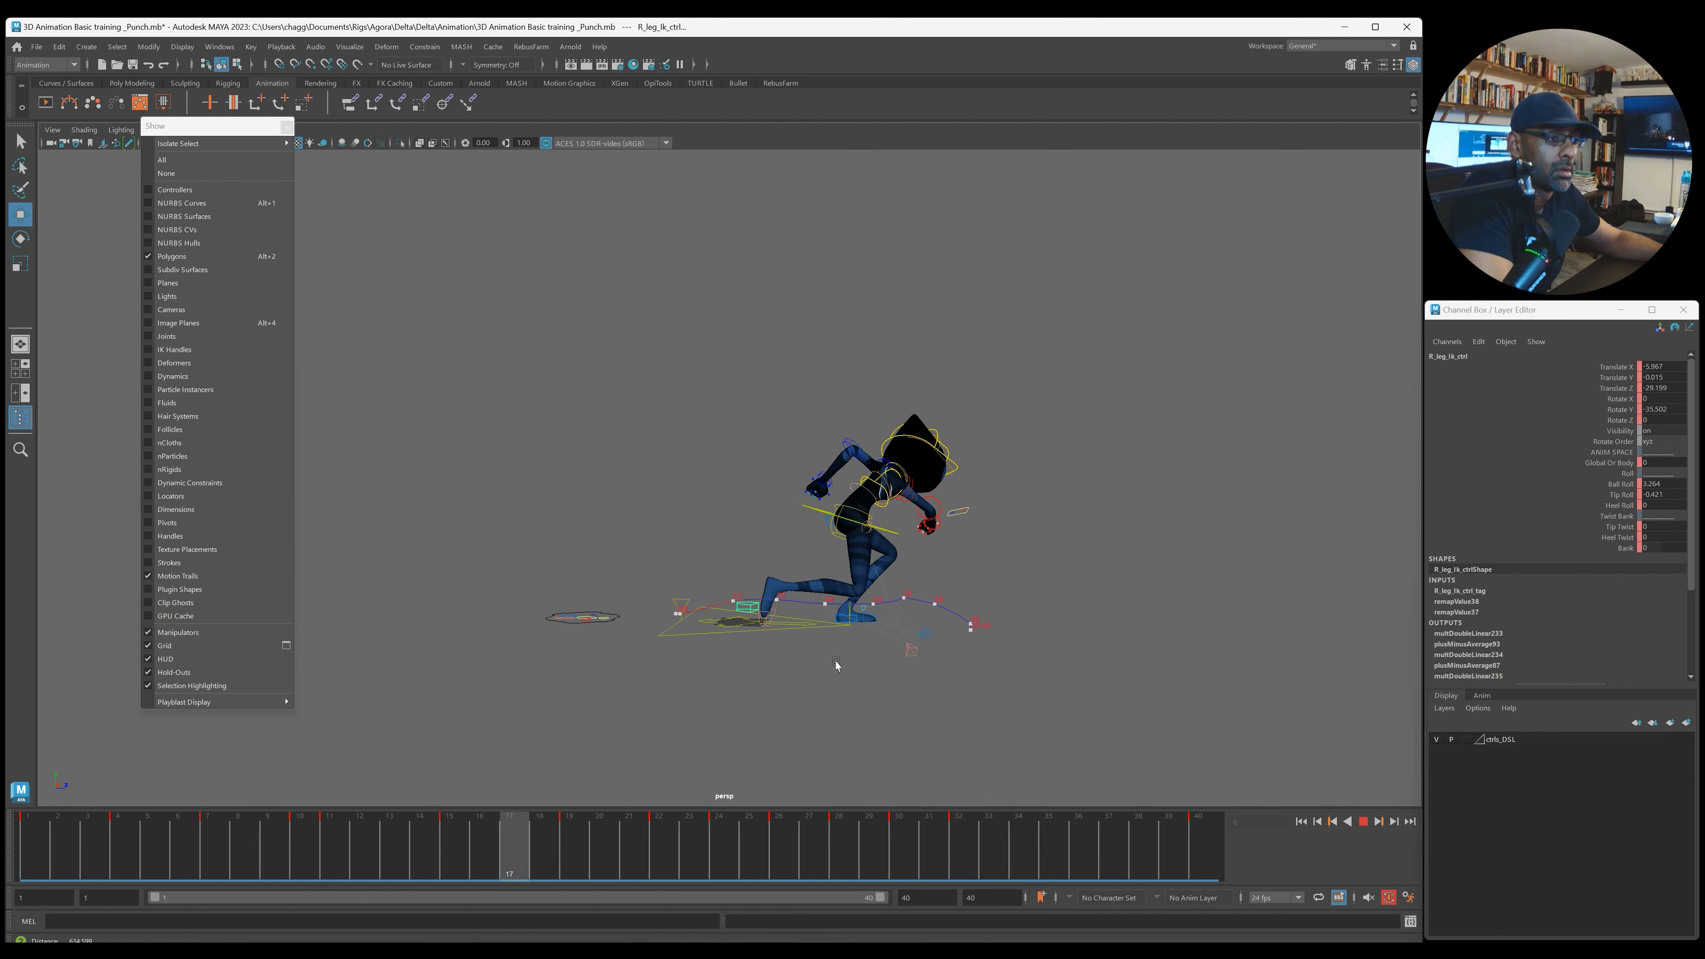
{"action": "scroll", "coordinate": [840, 667], "scroll_direction": "up", "scroll_amount": 5}
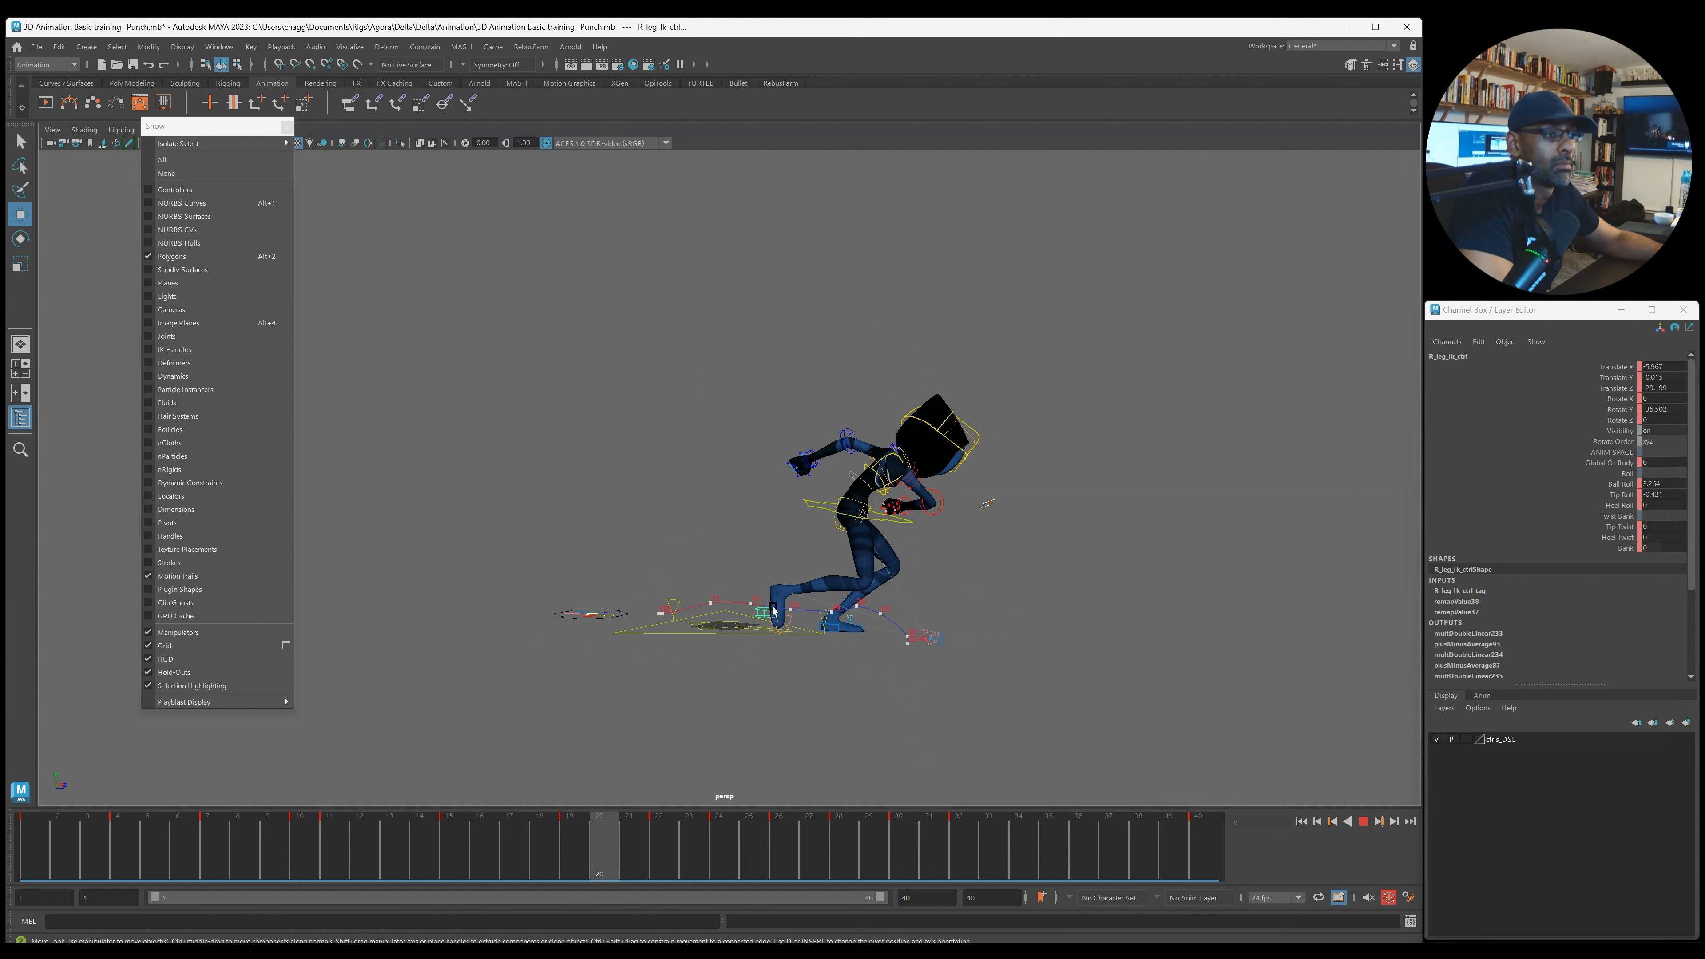
{"action": "key", "text": "Escape"}
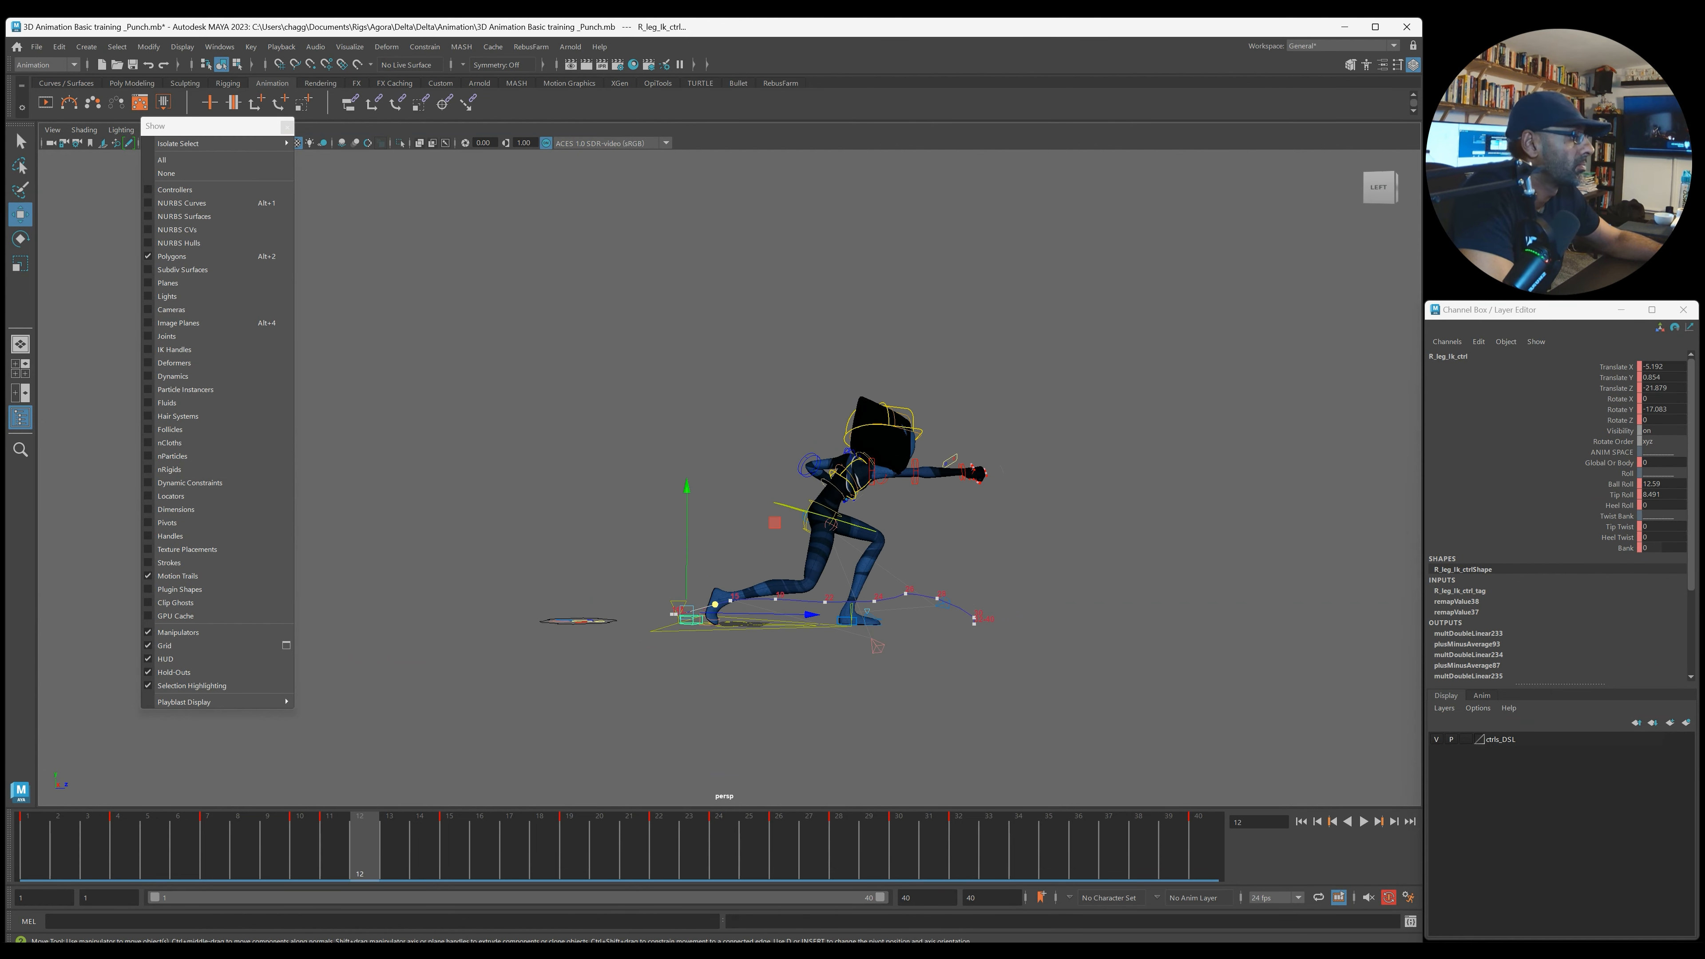
Step: Delete the right foot's motion trail, then compress the keys of all character controls to speed up the timing and play it back
{"action": "left_click", "coordinate": [954, 605]}
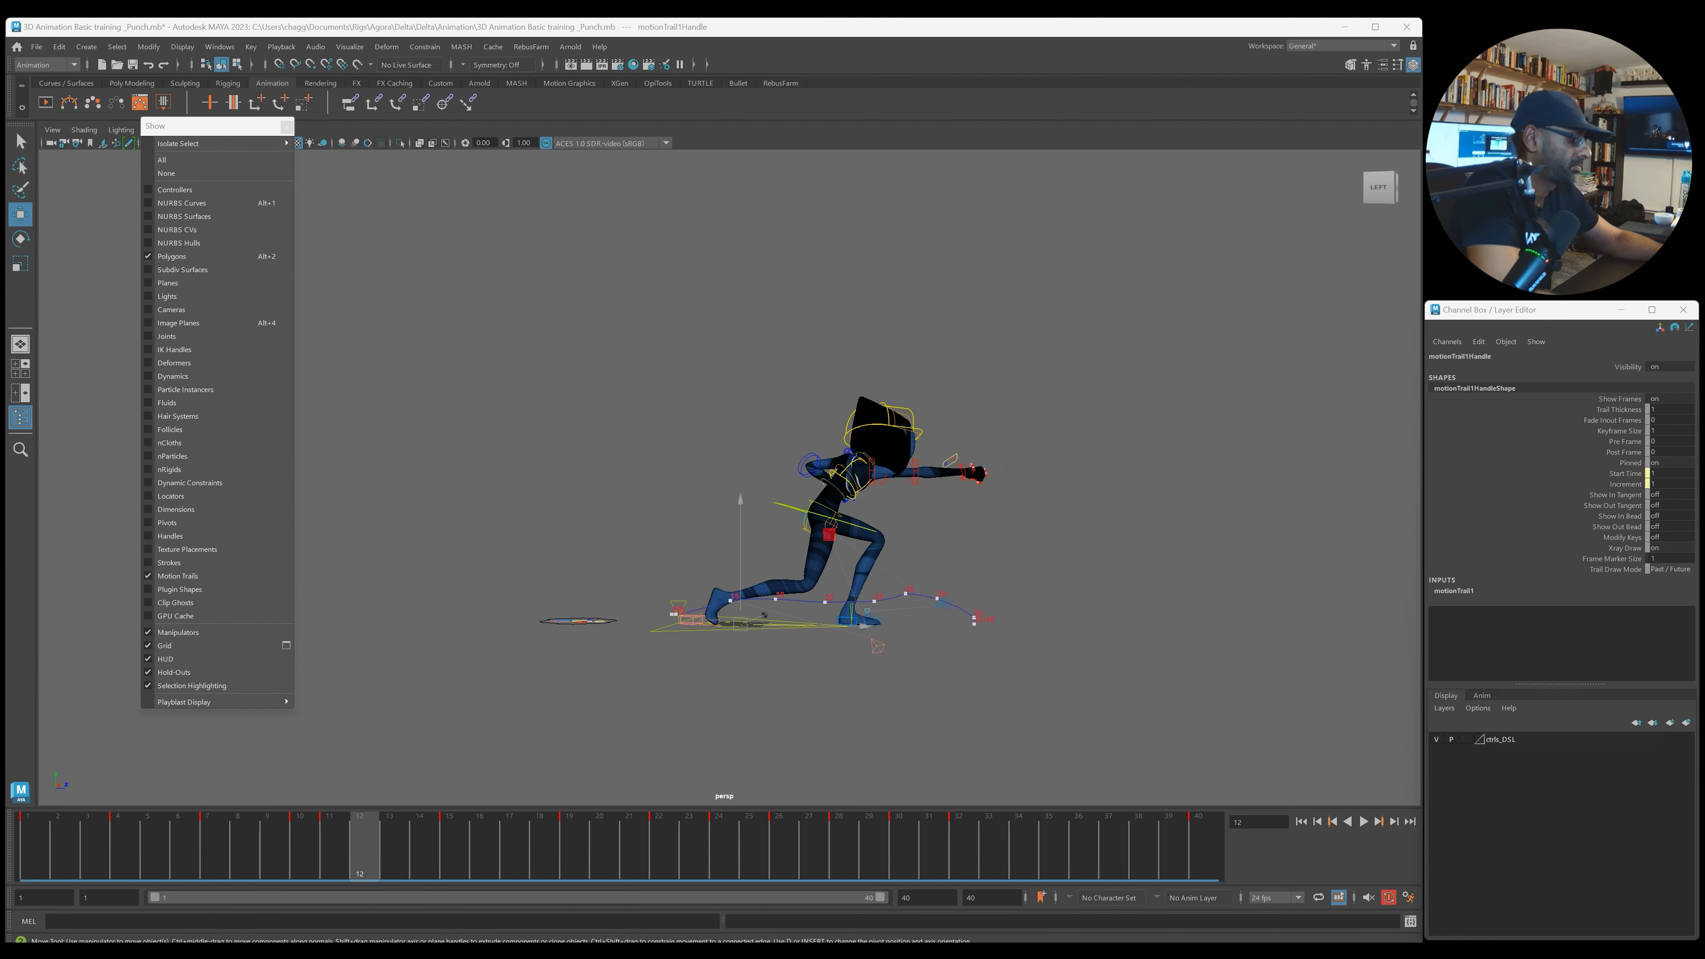
{"action": "key", "text": "Delete"}
{"action": "left_click_drag", "start_coordinate": [1086, 672], "coordinate": [1106, 728]}
{"action": "left_click", "coordinate": [522, 305]}
{"action": "left_click_drag", "start_coordinate": [363, 839], "coordinate": [1052, 871]}
{"action": "left_click", "coordinate": [28, 852]}
{"action": "key", "text": "alt+v"}
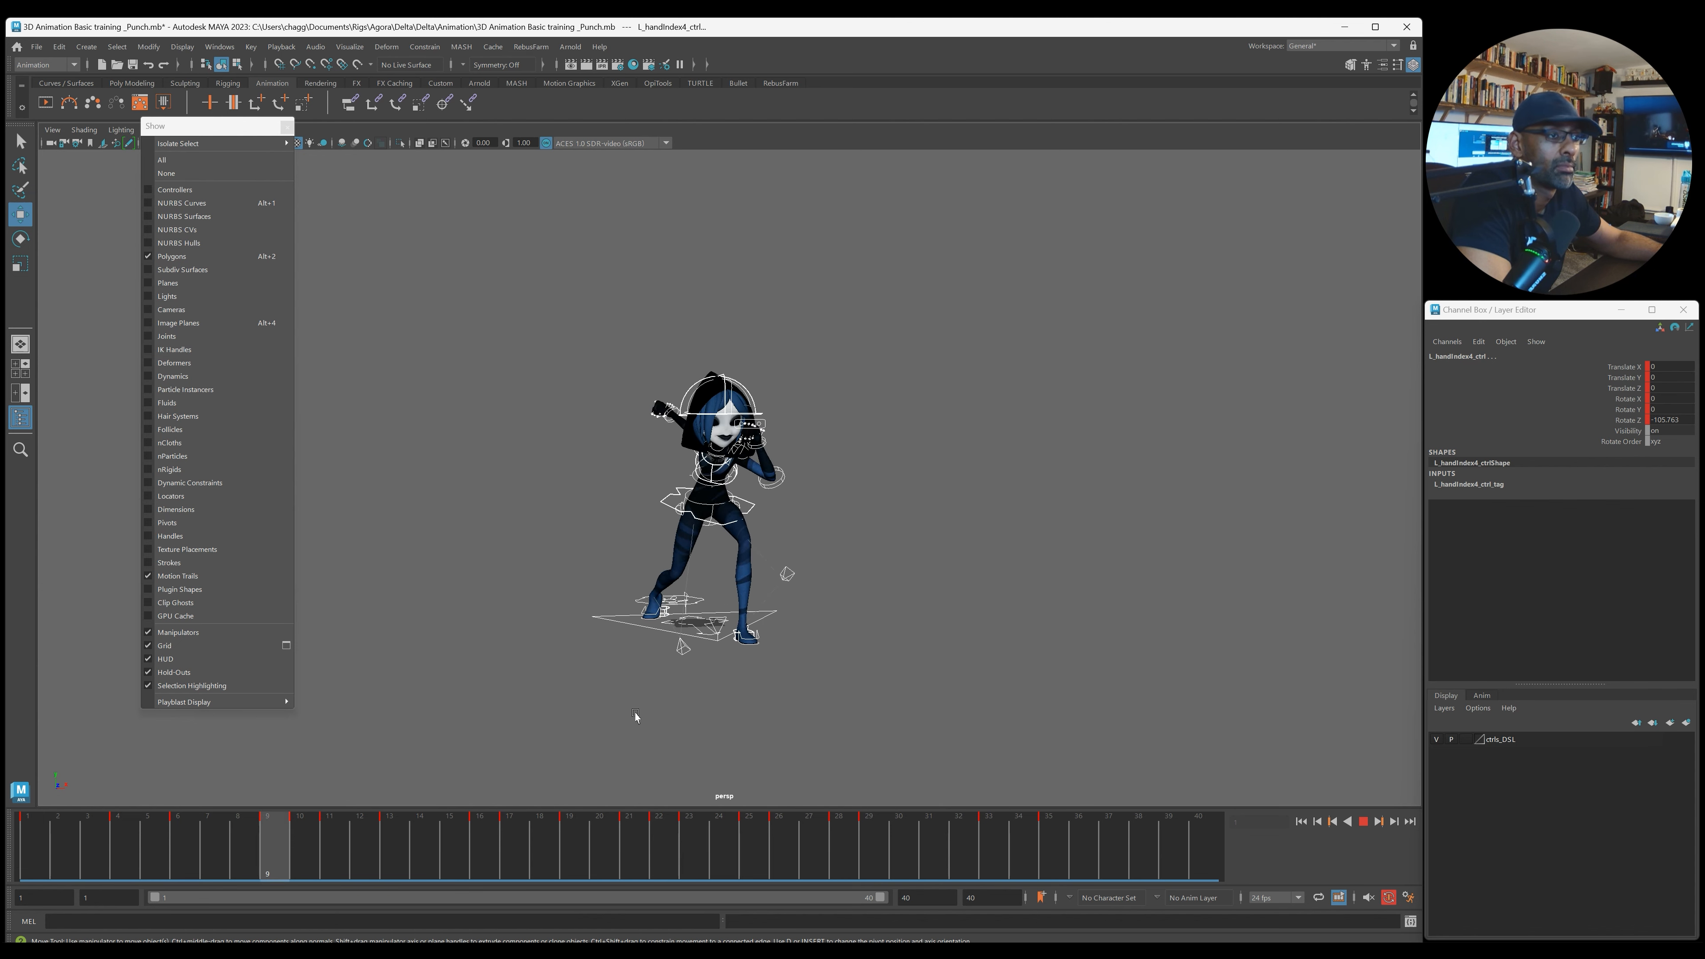
Step: Set the animation's end frame to 35 and play back the retimed punch
{"action": "key", "text": "Escape"}
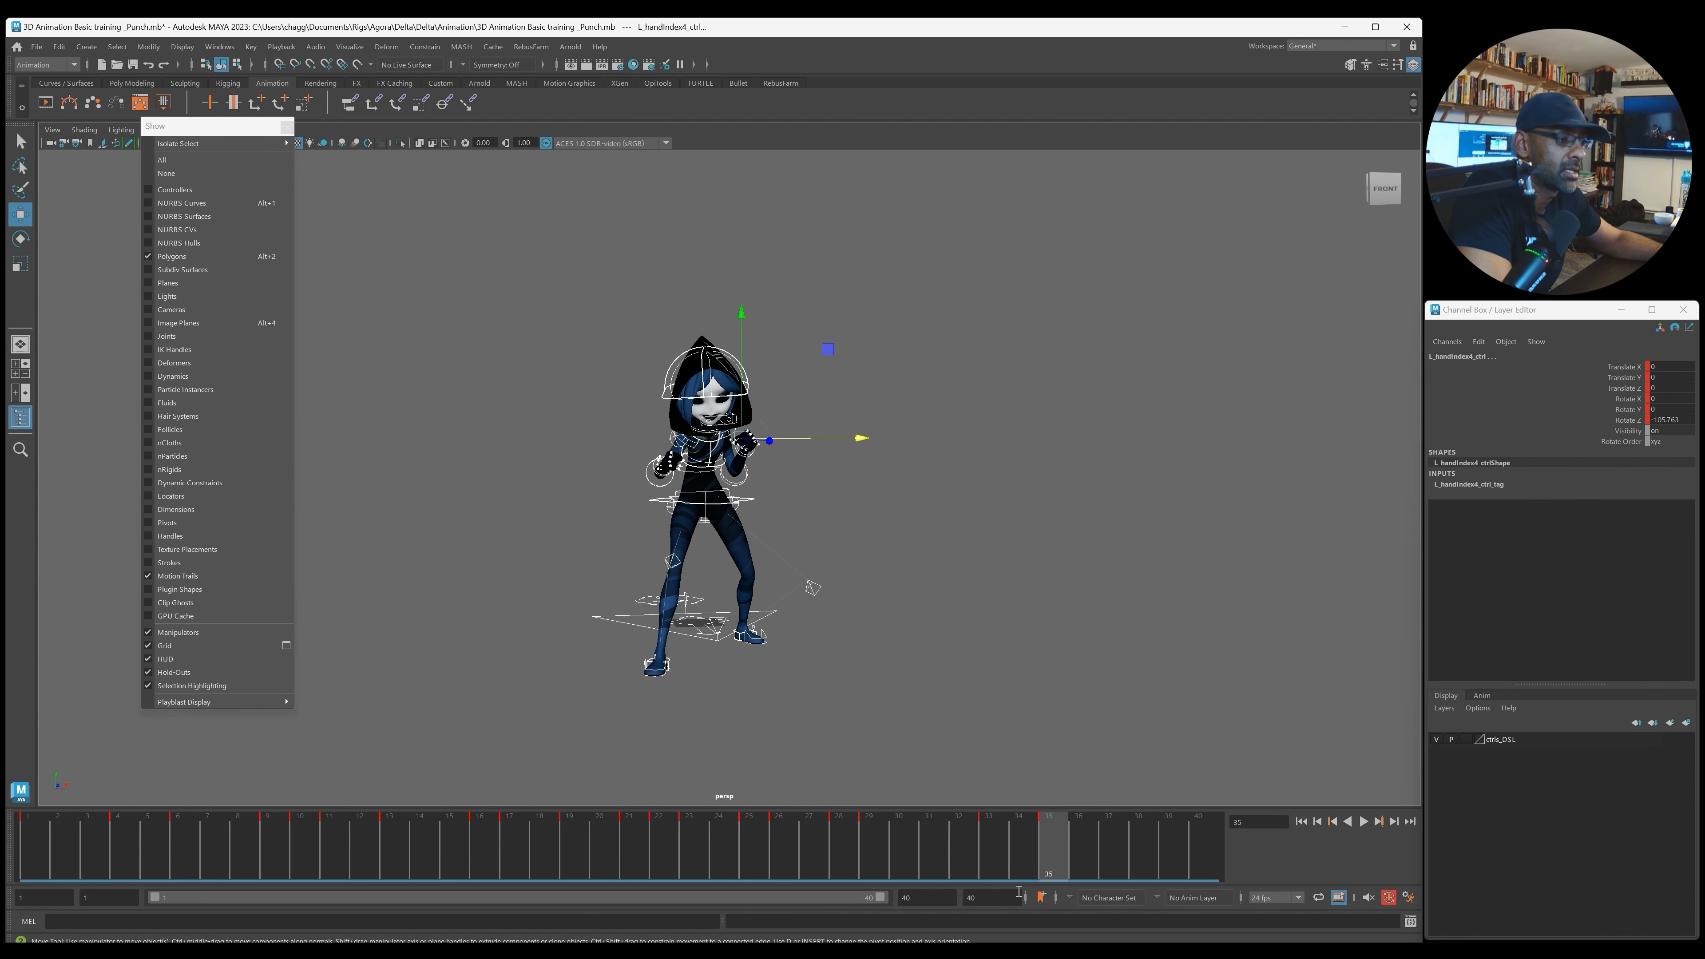
{"action": "type", "text": "35"}
{"action": "key", "text": "Return"}
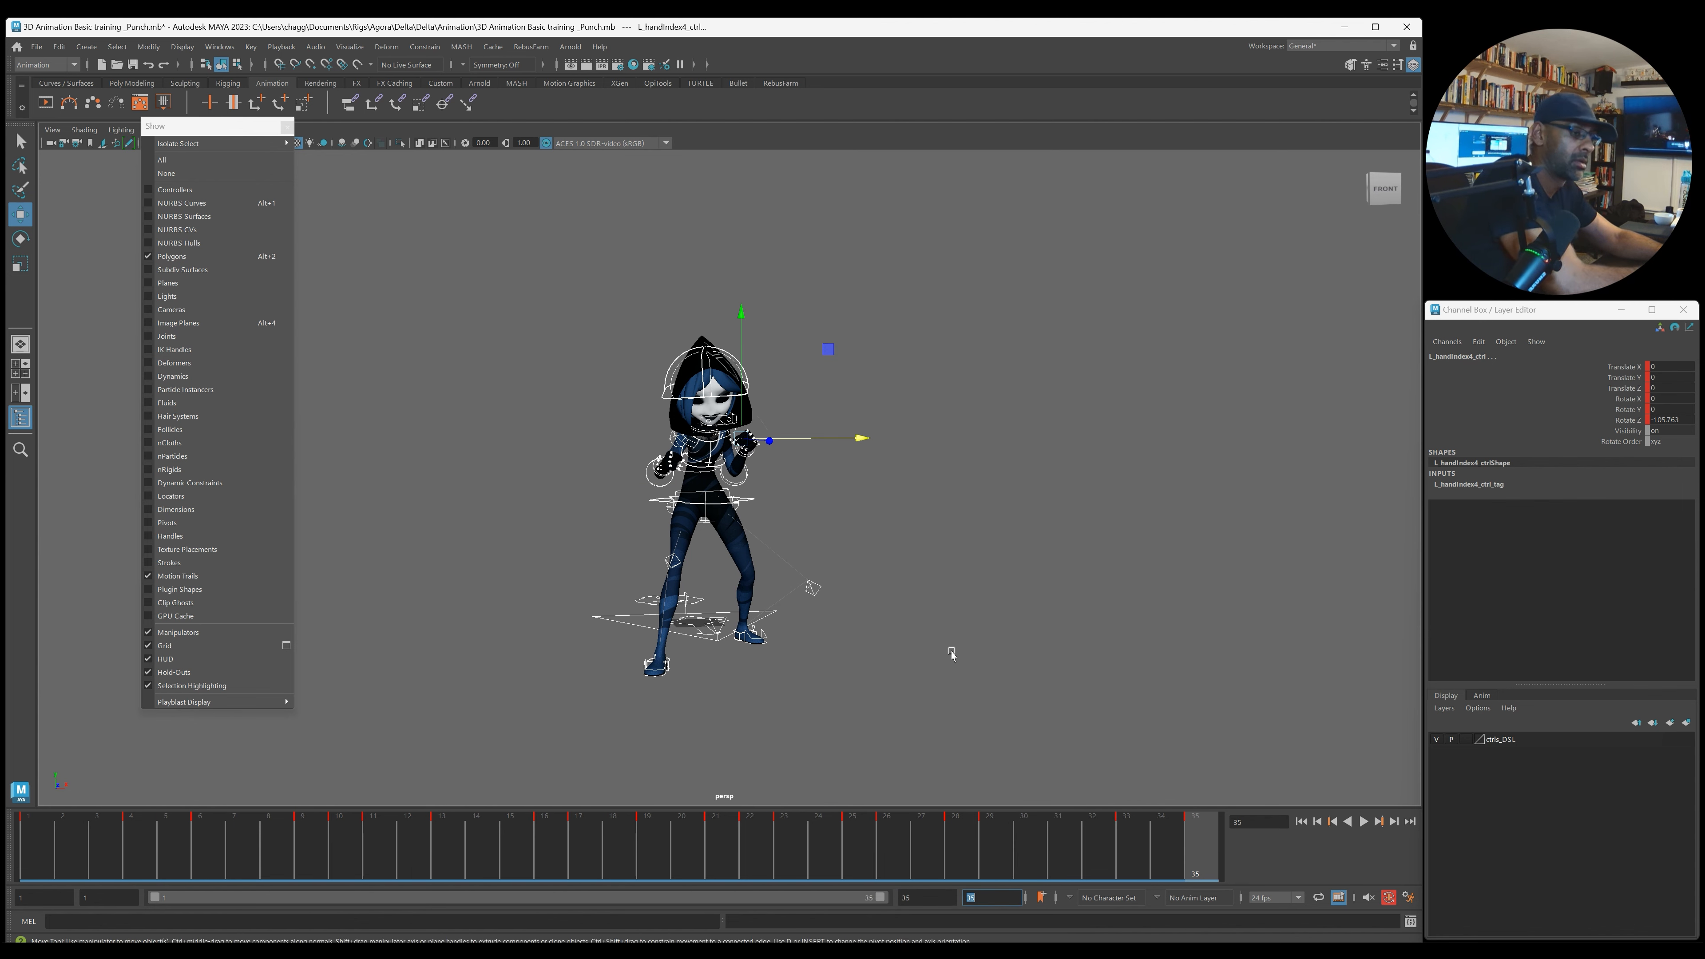
{"action": "left_click", "coordinate": [933, 678]}
{"action": "key", "text": "alt+v"}
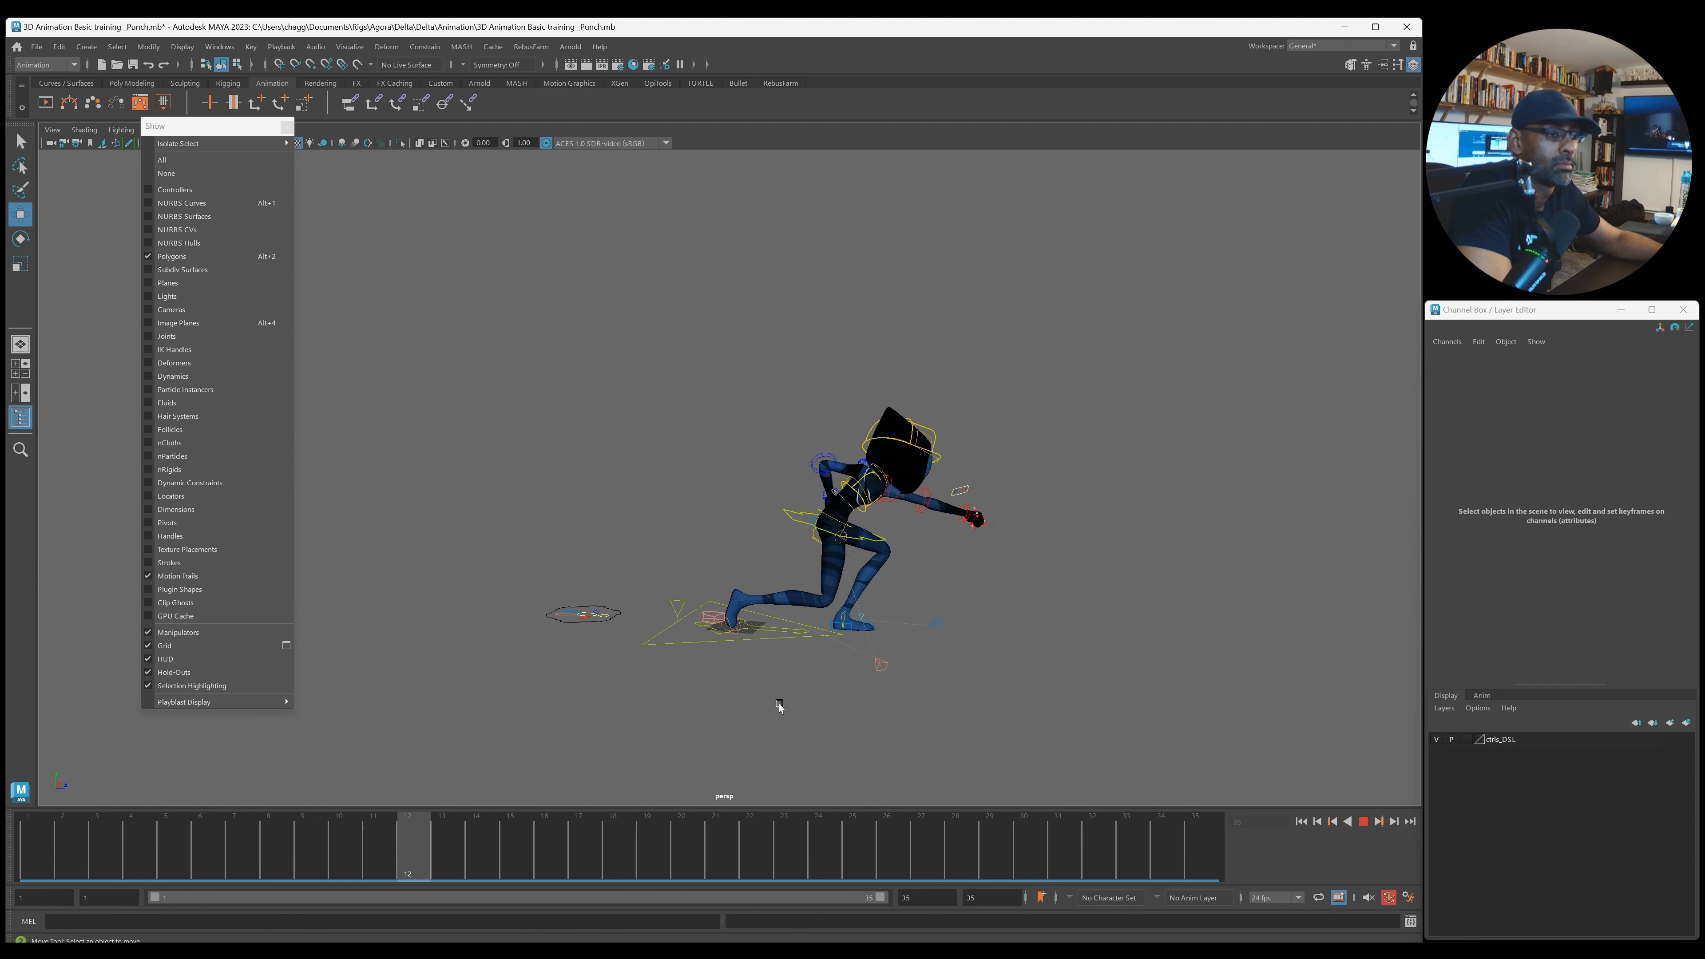
{"action": "key", "text": "alt+v"}
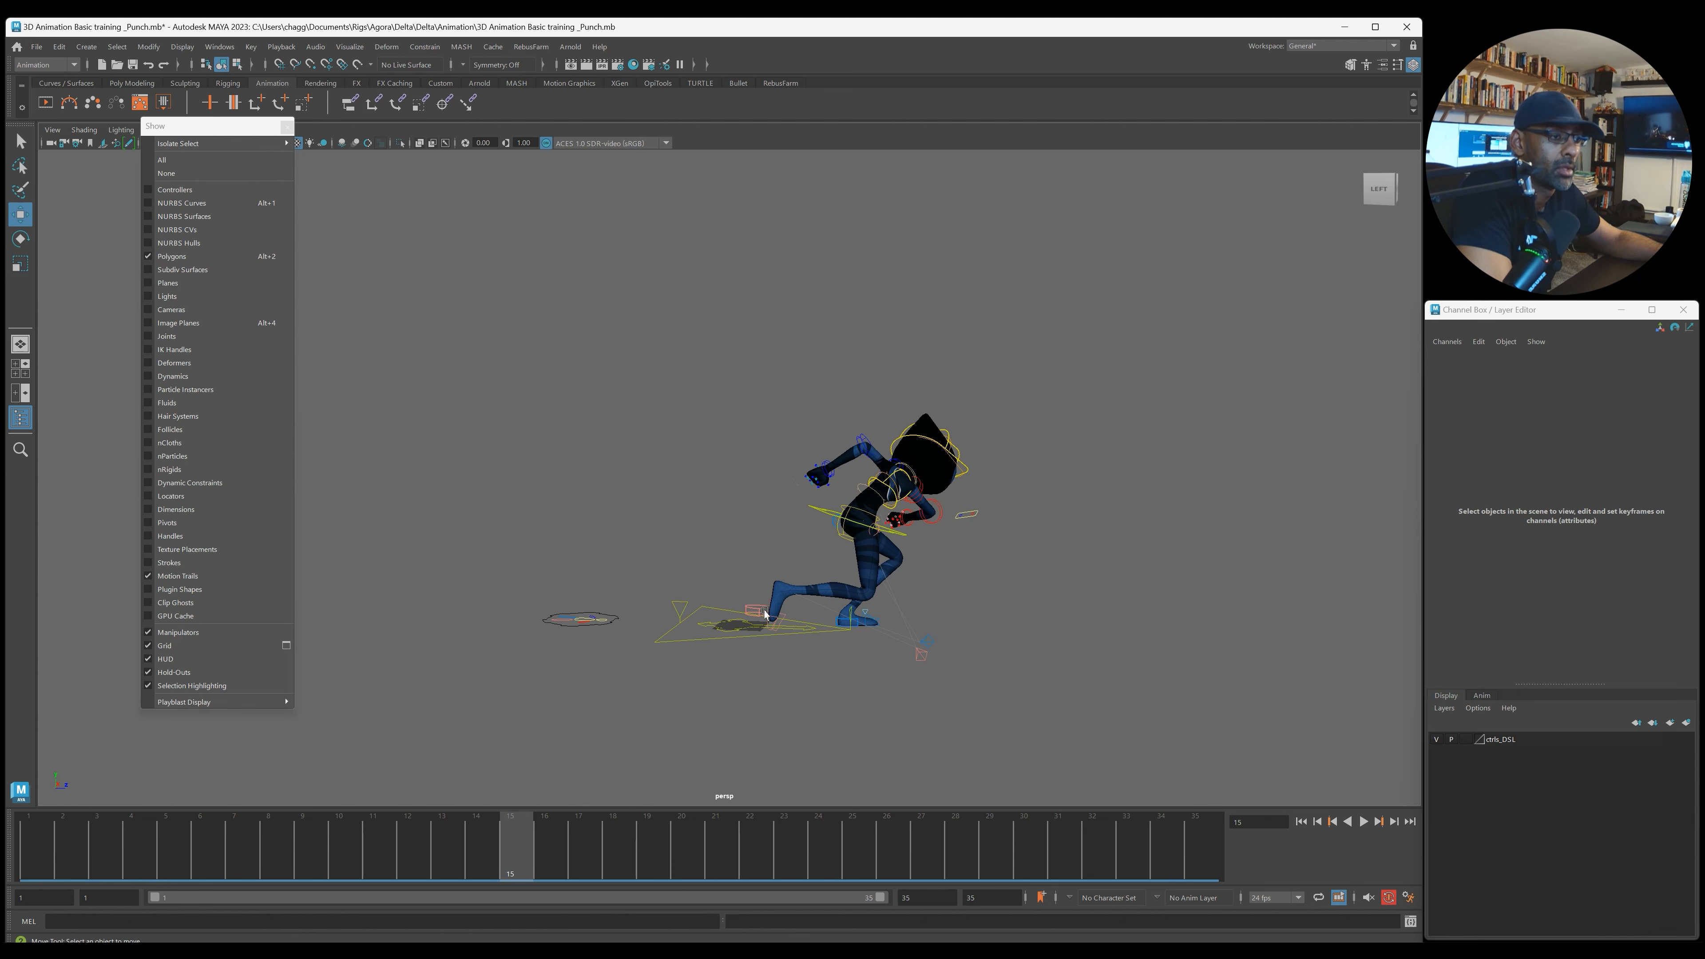
Step: Create a new motion trail for the right foot control and show it in the side view
{"action": "left_click", "coordinate": [759, 611]}
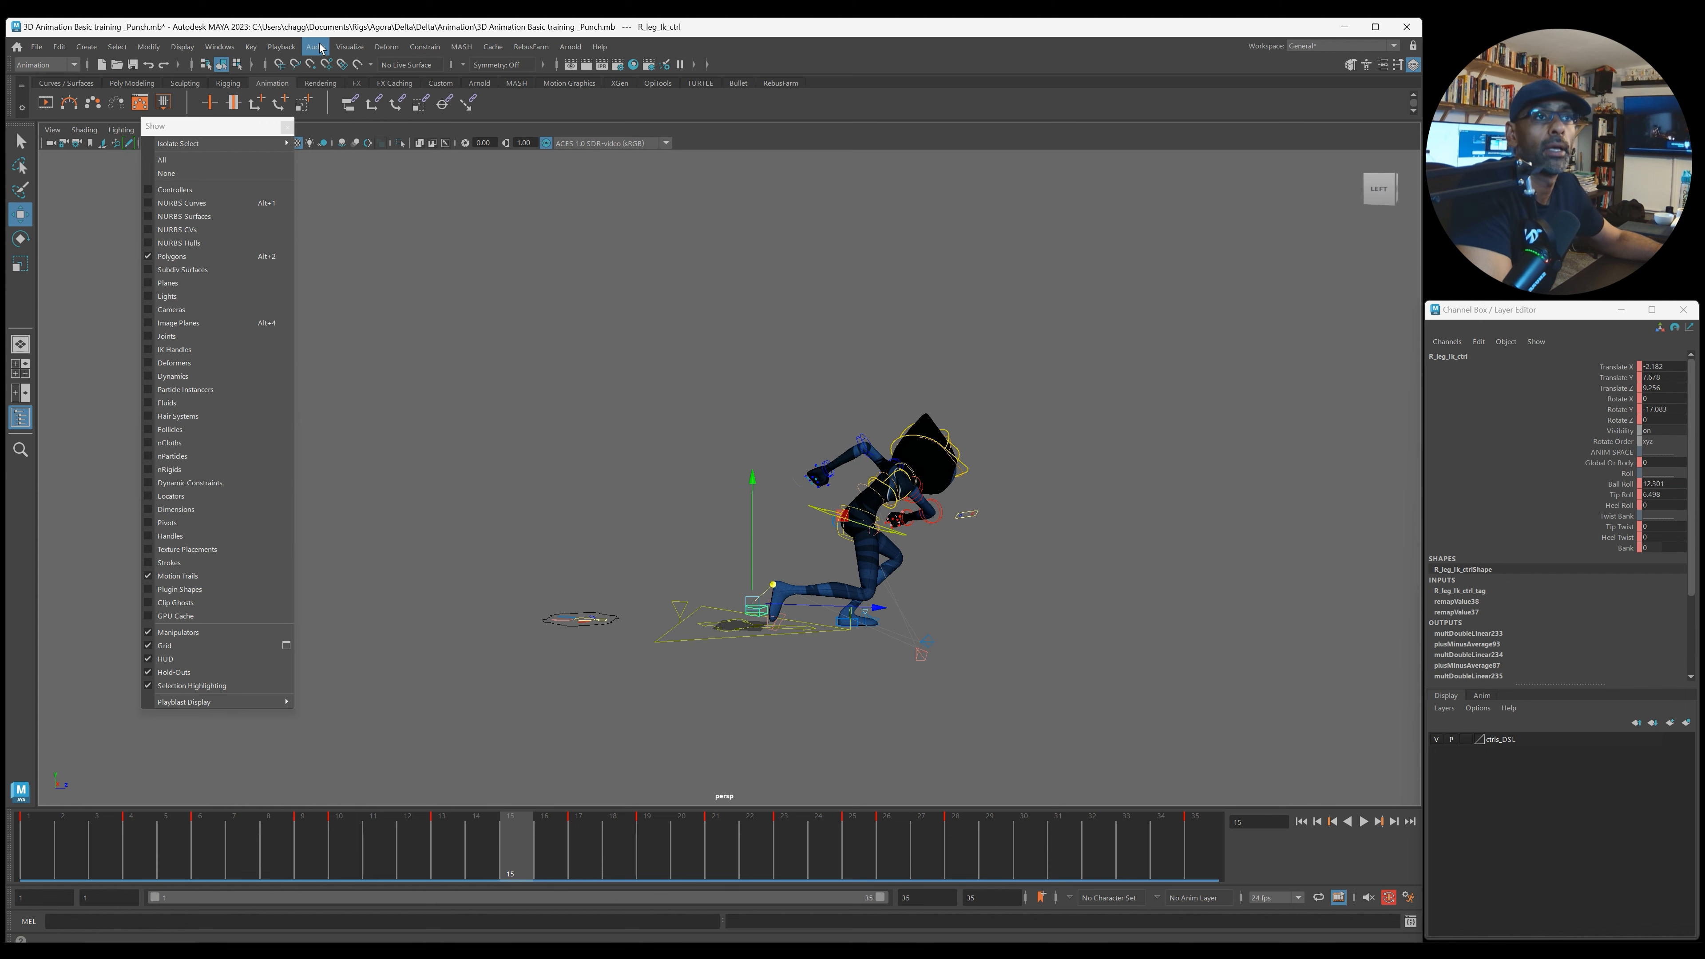
{"action": "left_click", "coordinate": [350, 46]}
{"action": "left_click", "coordinate": [383, 85]}
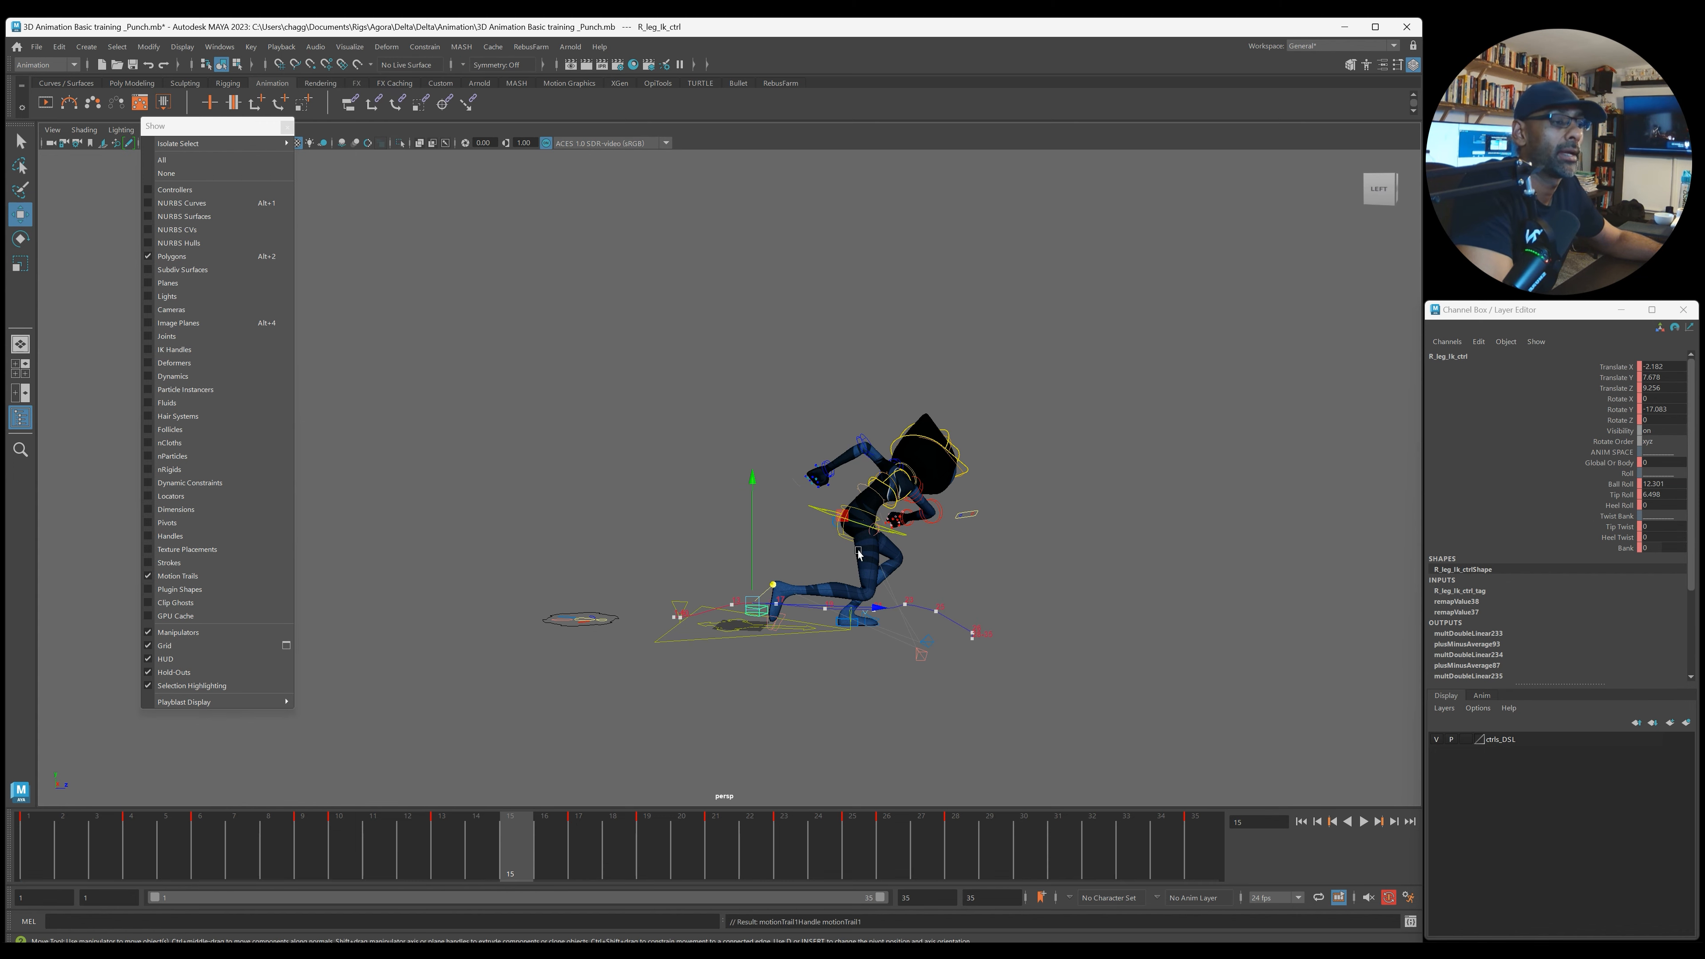
{"action": "key", "text": "space"}
{"action": "key", "text": "space"}
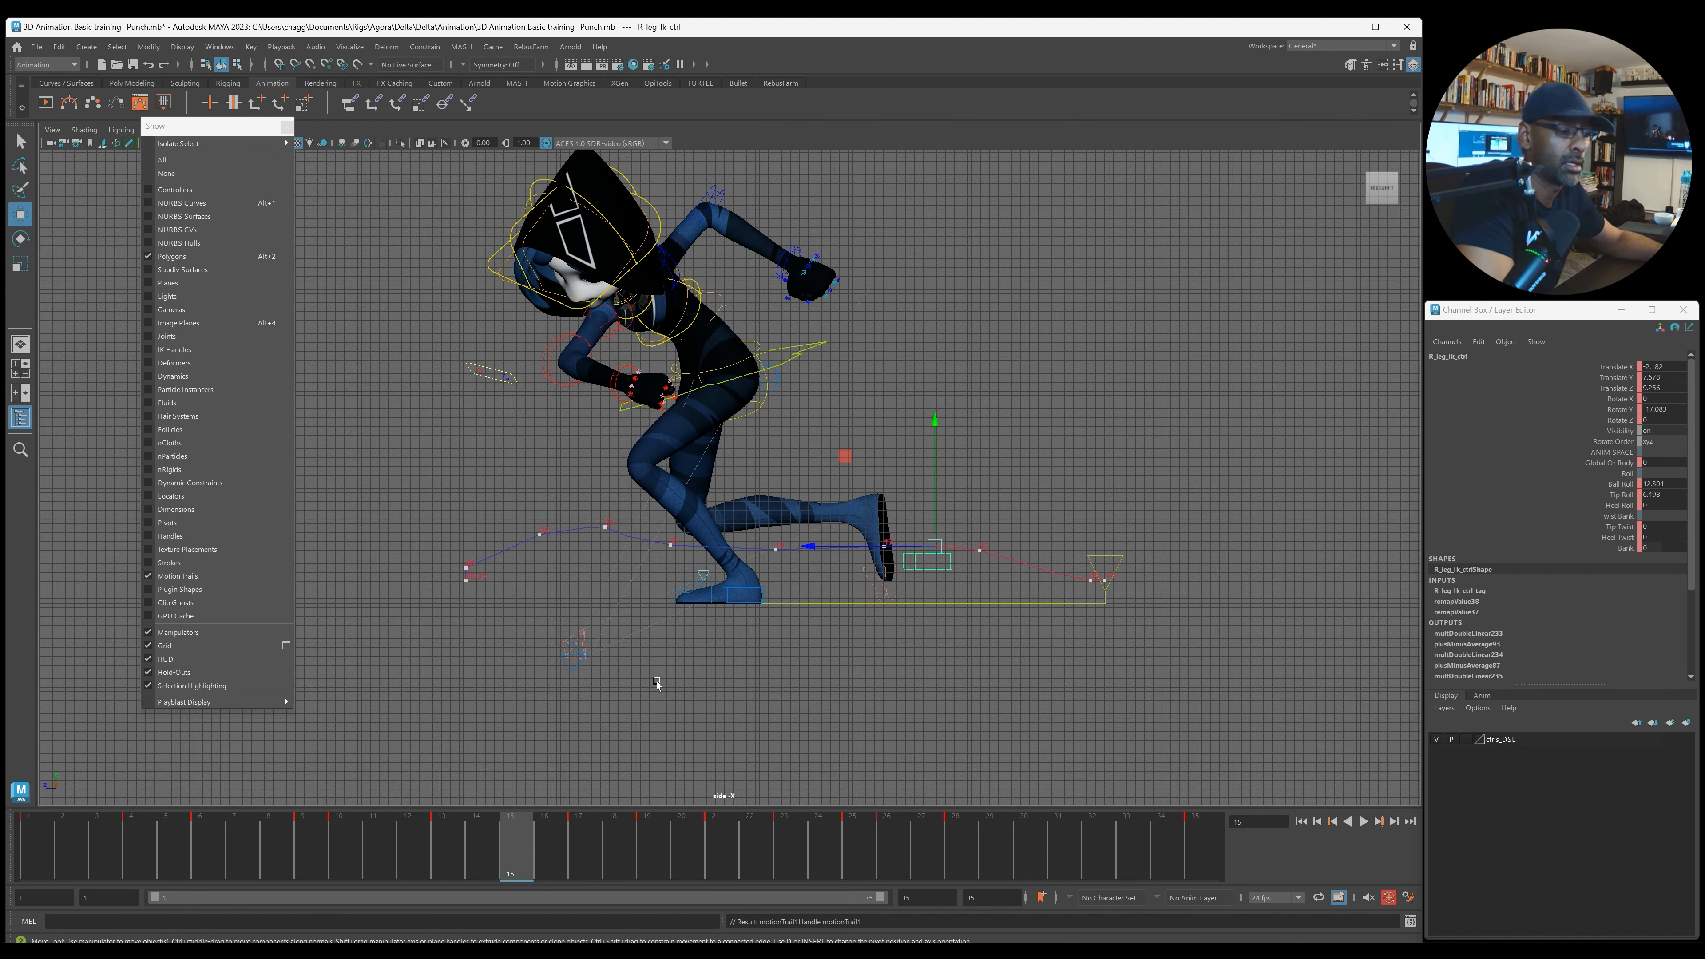
Step: At frame 10, move the right foot forward to Translate Z about -19.6 and raise it to Y about 1.5
{"action": "key", "text": "comma"}
{"action": "key", "text": "comma"}
{"action": "key", "text": "comma"}
{"action": "key", "text": "comma"}
{"action": "key", "text": "period"}
{"action": "key", "text": "period"}
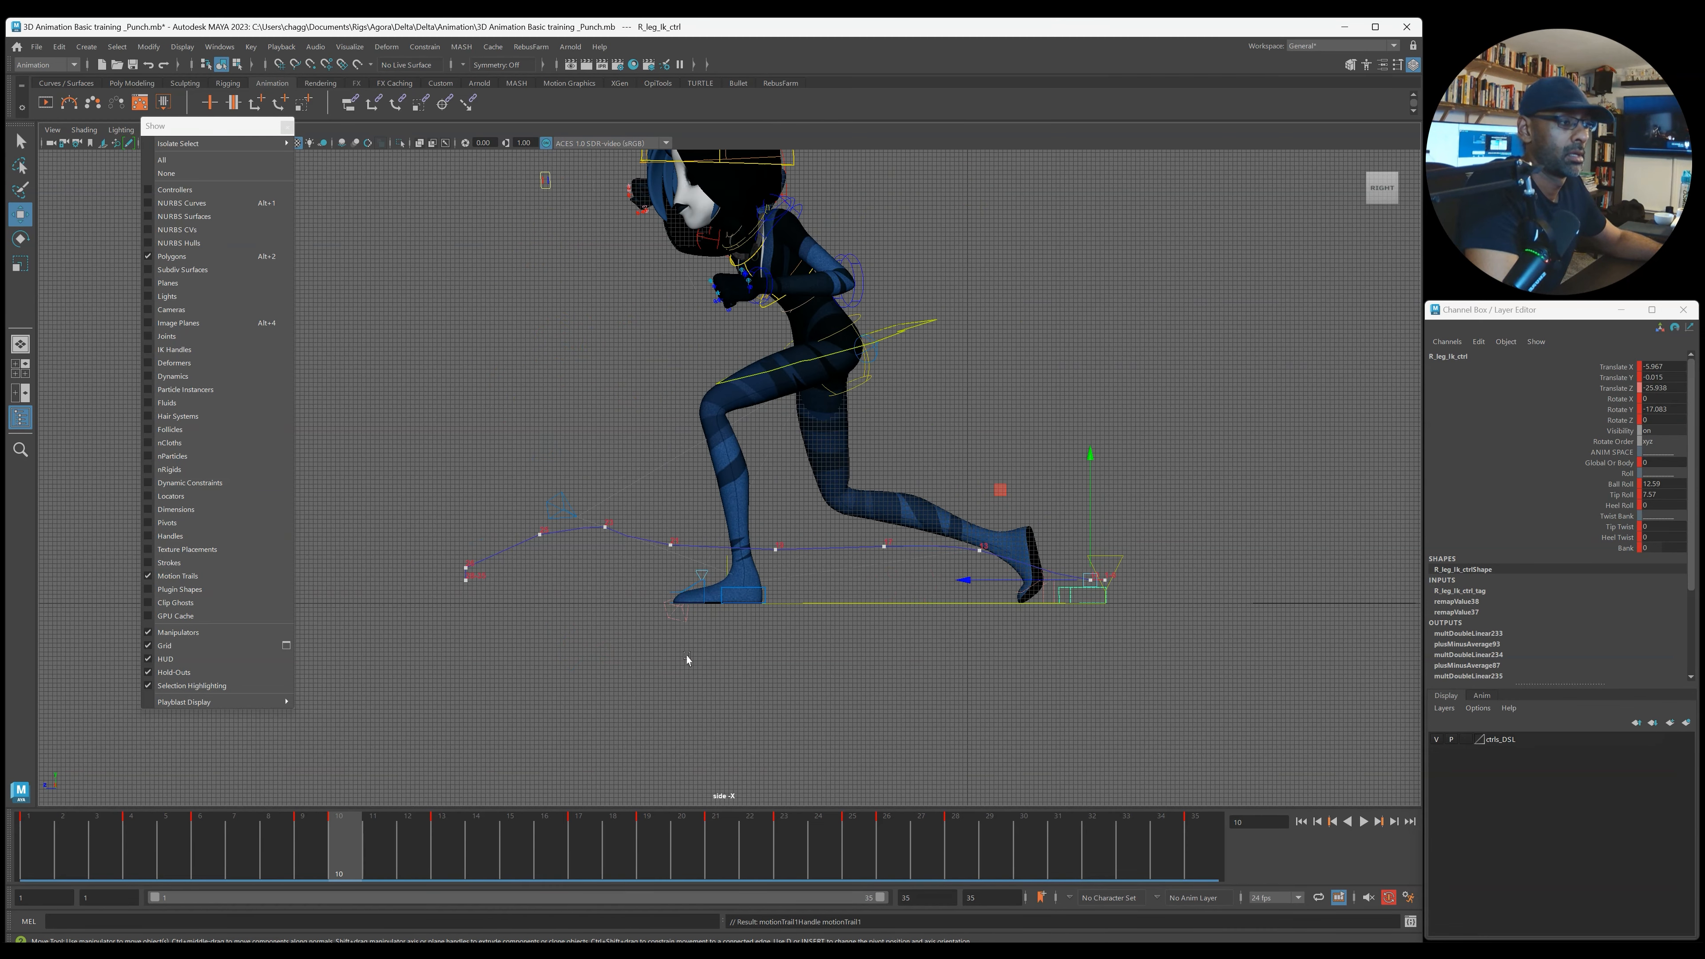
{"action": "left_click_drag", "start_coordinate": [969, 584], "coordinate": [940, 581]}
{"action": "left_click_drag", "start_coordinate": [1066, 507], "coordinate": [1061, 495]}
{"action": "key", "text": "period"}
{"action": "key", "text": "comma"}
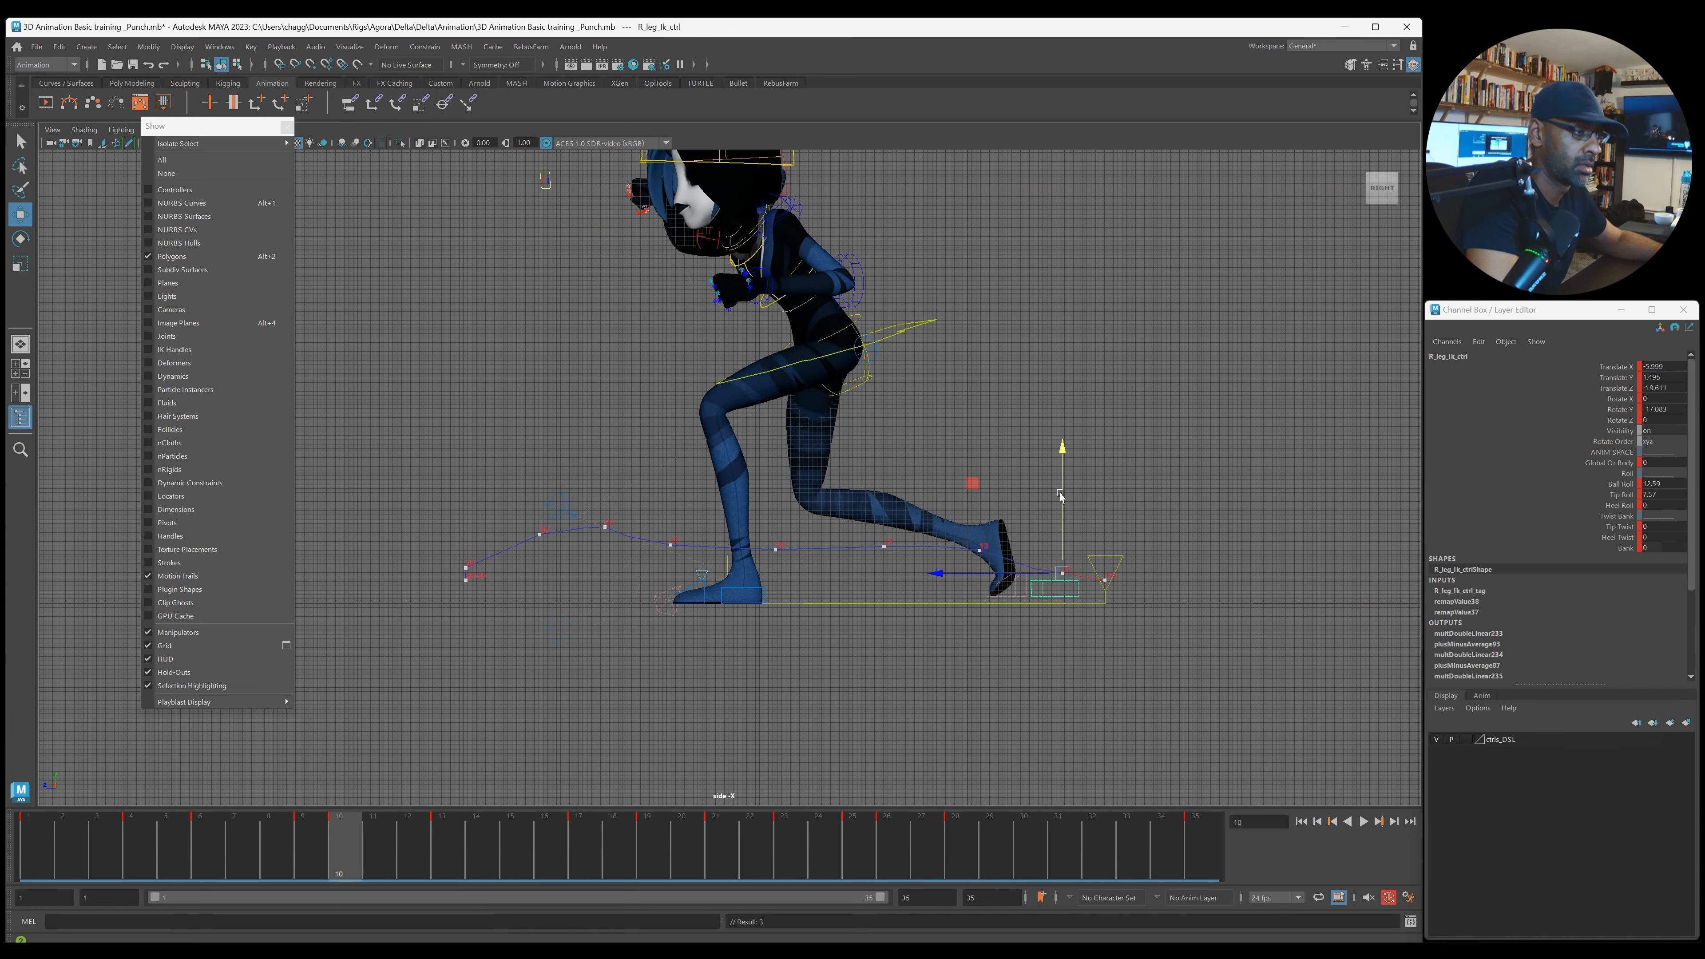
Step: Nudge the right foot forward at frame 13, and at frame 10 move it to Translate Y about 2.7 and Z about -14.4
{"action": "key", "text": "comma"}
{"action": "key", "text": "comma"}
{"action": "key", "text": "period"}
{"action": "key", "text": "period"}
{"action": "key", "text": "period"}
{"action": "left_click_drag", "start_coordinate": [861, 551], "coordinate": [915, 574]}
{"action": "key", "text": "comma"}
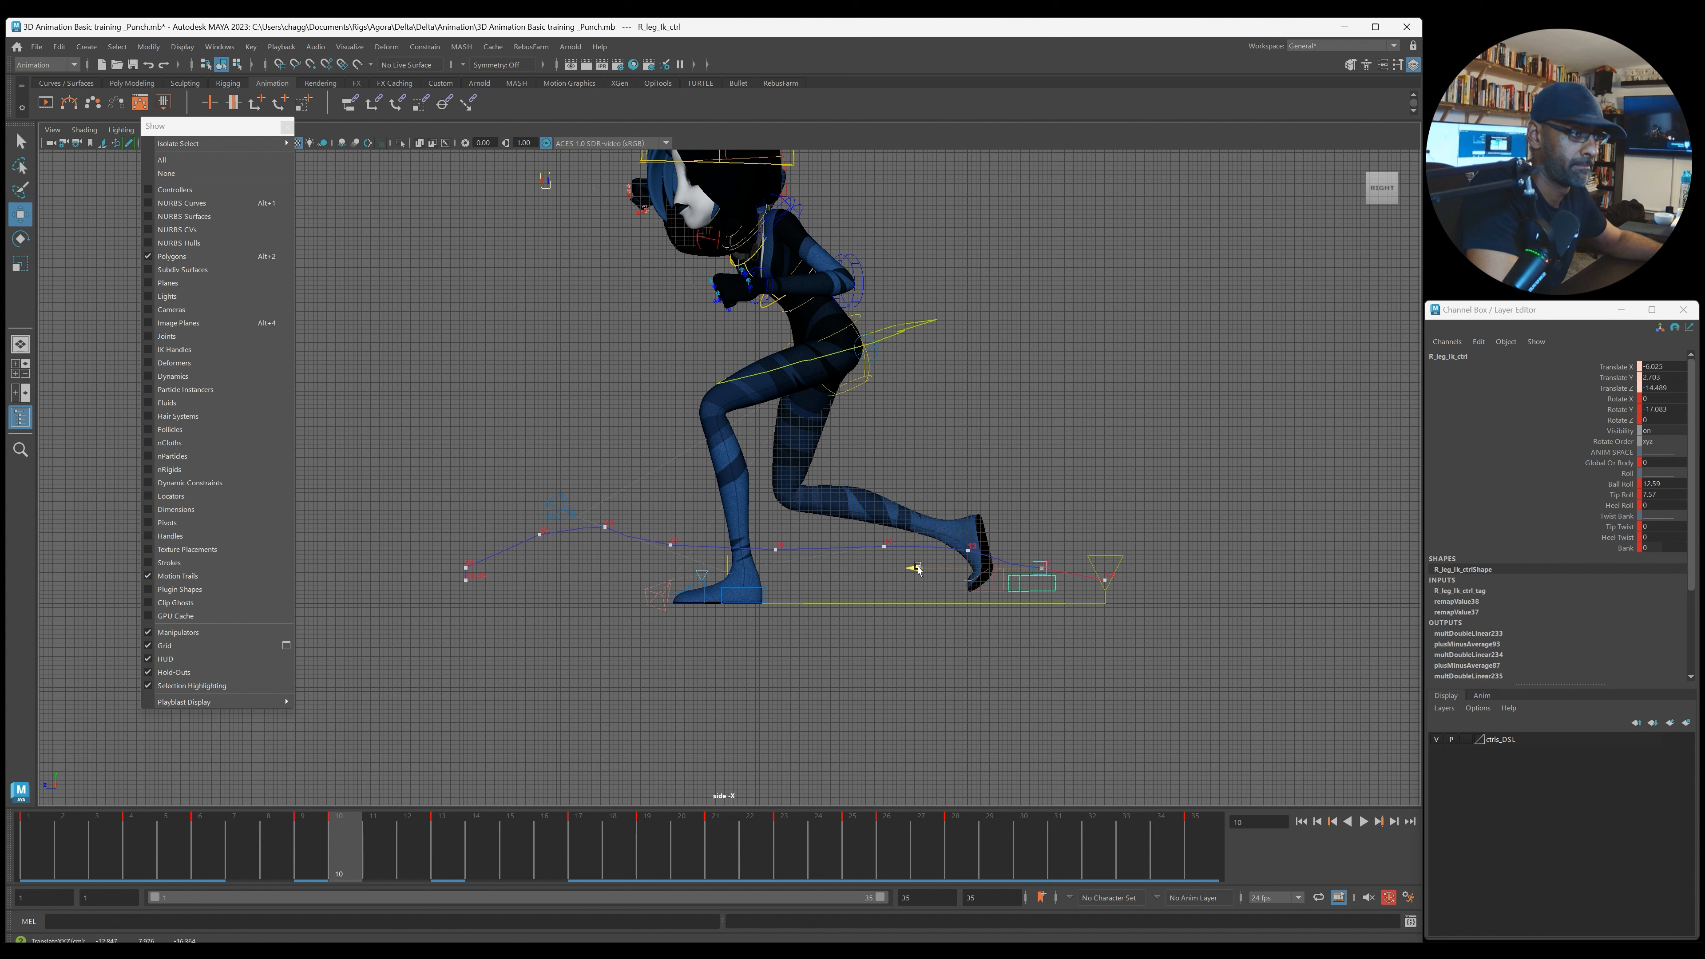
{"action": "left_click", "coordinate": [989, 598]}
{"action": "left_click", "coordinate": [986, 598]}
{"action": "key", "text": "e"}
{"action": "left_click_drag", "start_coordinate": [1064, 541], "coordinate": [1039, 501]}
{"action": "left_click", "coordinate": [1116, 460]}
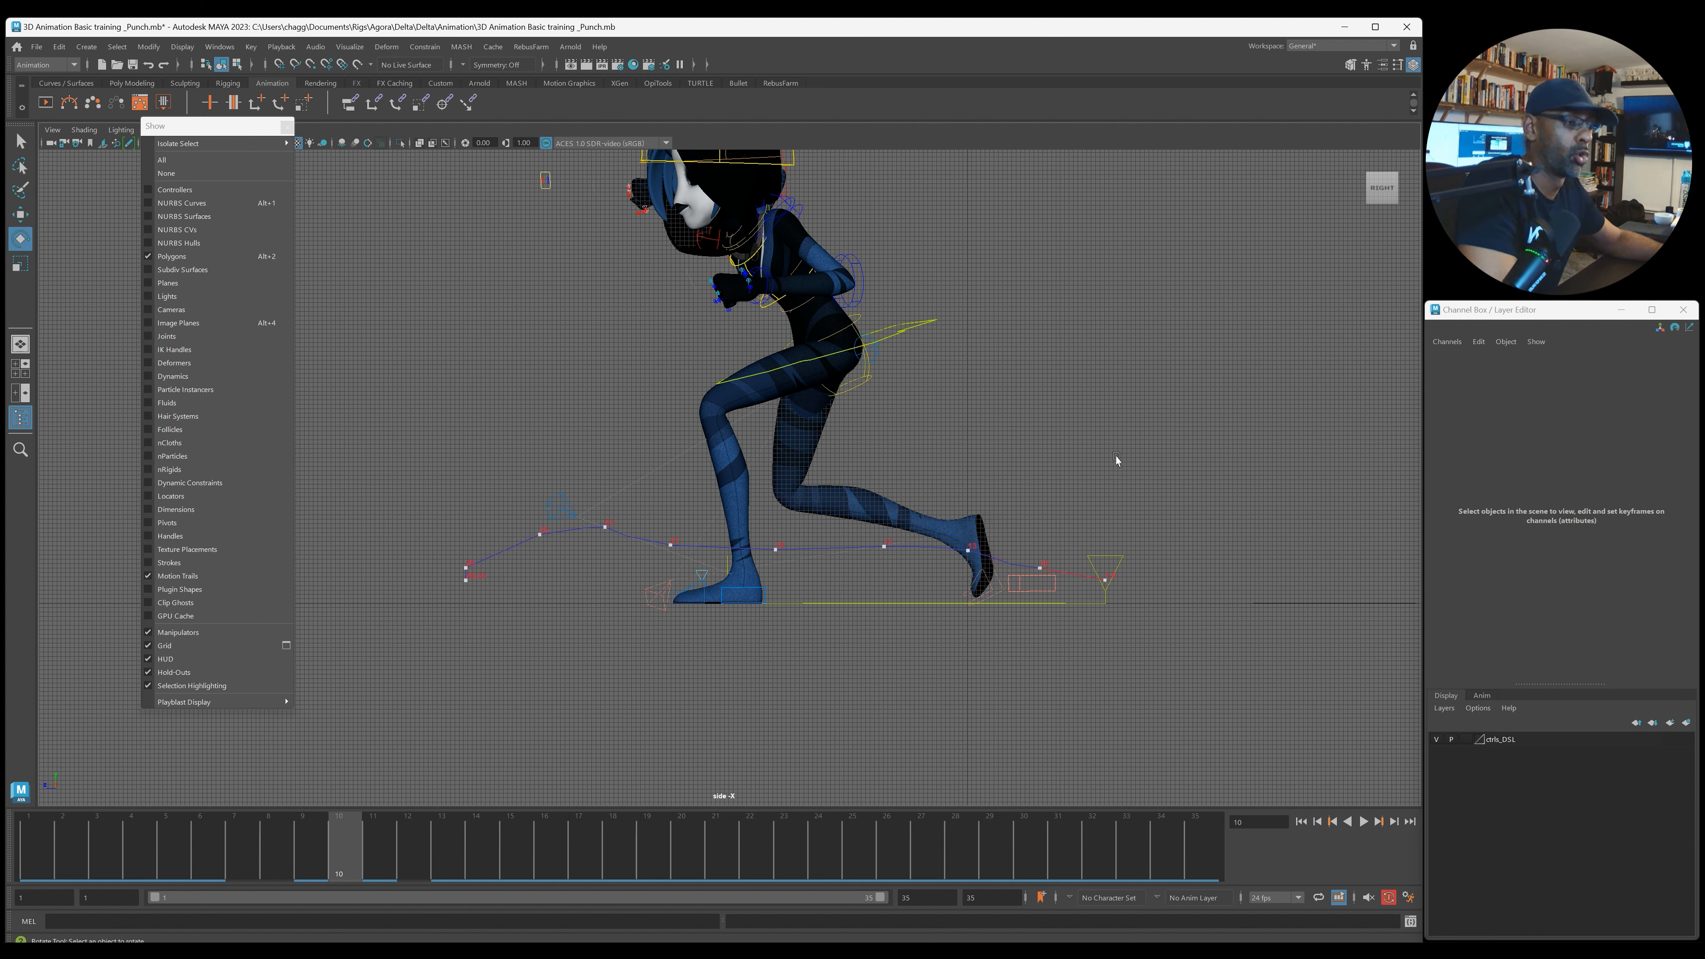
Step: Reselect the right foot control and, at frame 13, move it forward to Translate Z about 4.6 and lower it slightly
{"action": "left_click", "coordinate": [1014, 581]}
{"action": "key", "text": "comma"}
{"action": "key", "text": "period"}
{"action": "key", "text": "w"}
{"action": "key", "text": "period"}
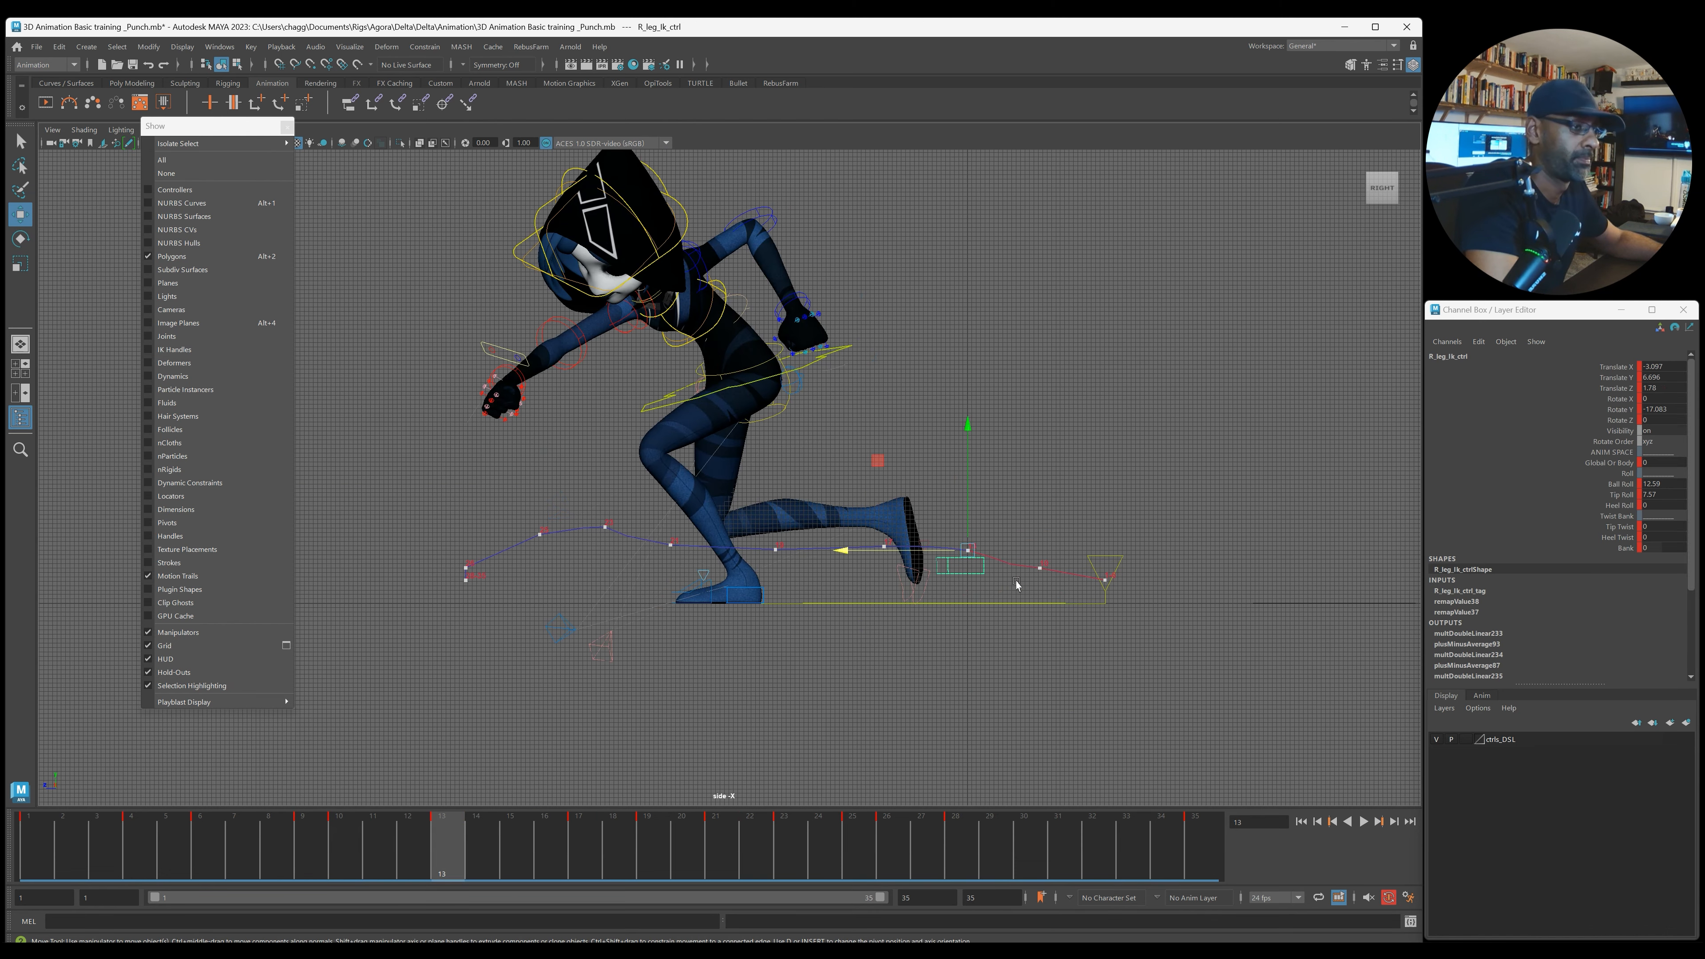
{"action": "left_click_drag", "start_coordinate": [848, 552], "coordinate": [831, 551]}
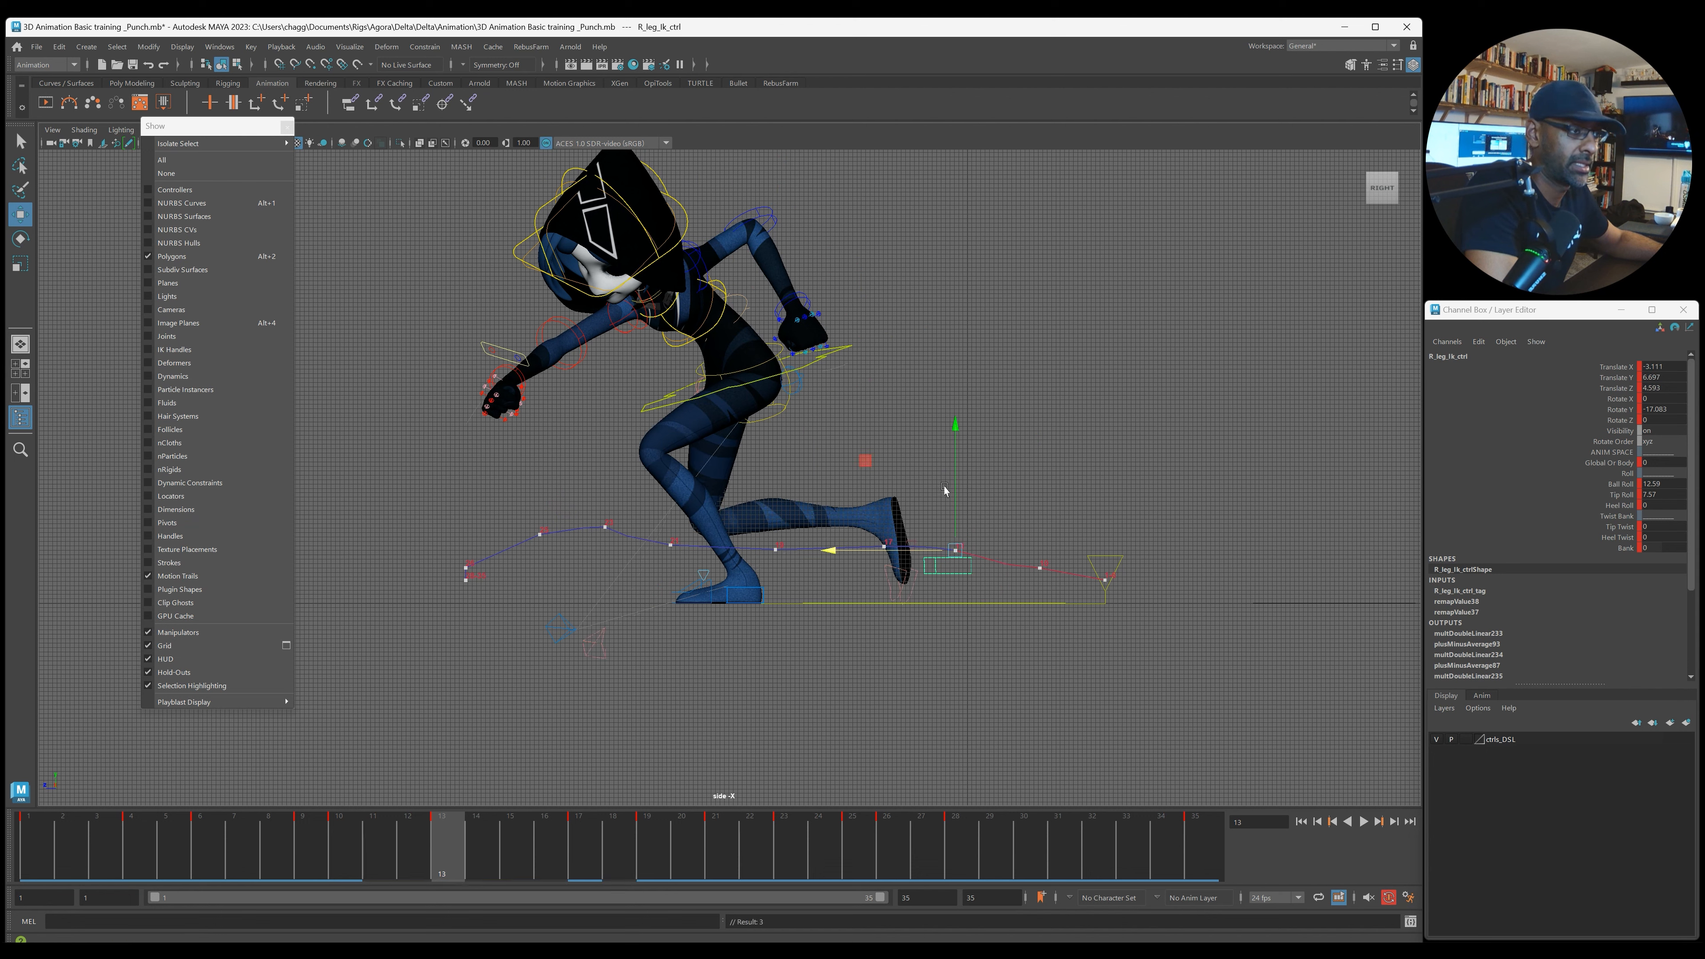
{"action": "left_click_drag", "start_coordinate": [949, 492], "coordinate": [882, 500]}
Step: Move the right foot forward and slightly down at frame 17, and forward at frame 19, to even out the trail's spacing
{"action": "key", "text": "period"}
{"action": "left_click_drag", "start_coordinate": [812, 553], "coordinate": [776, 511]}
{"action": "key", "text": "period"}
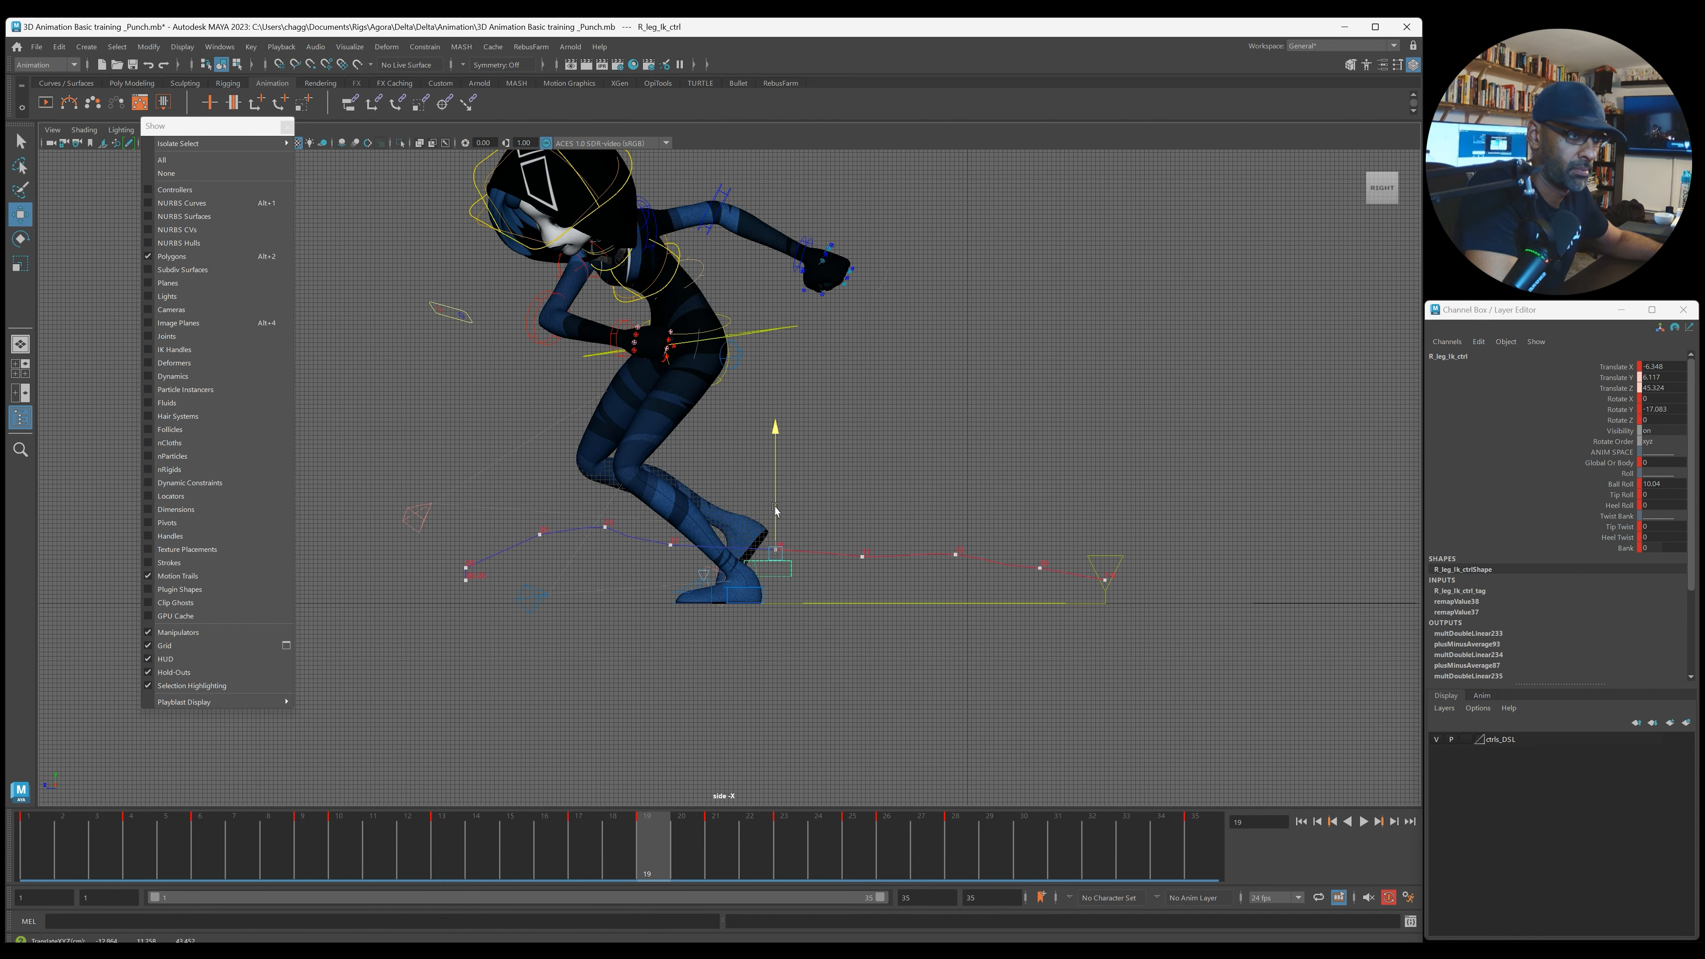
{"action": "key", "text": "period"}
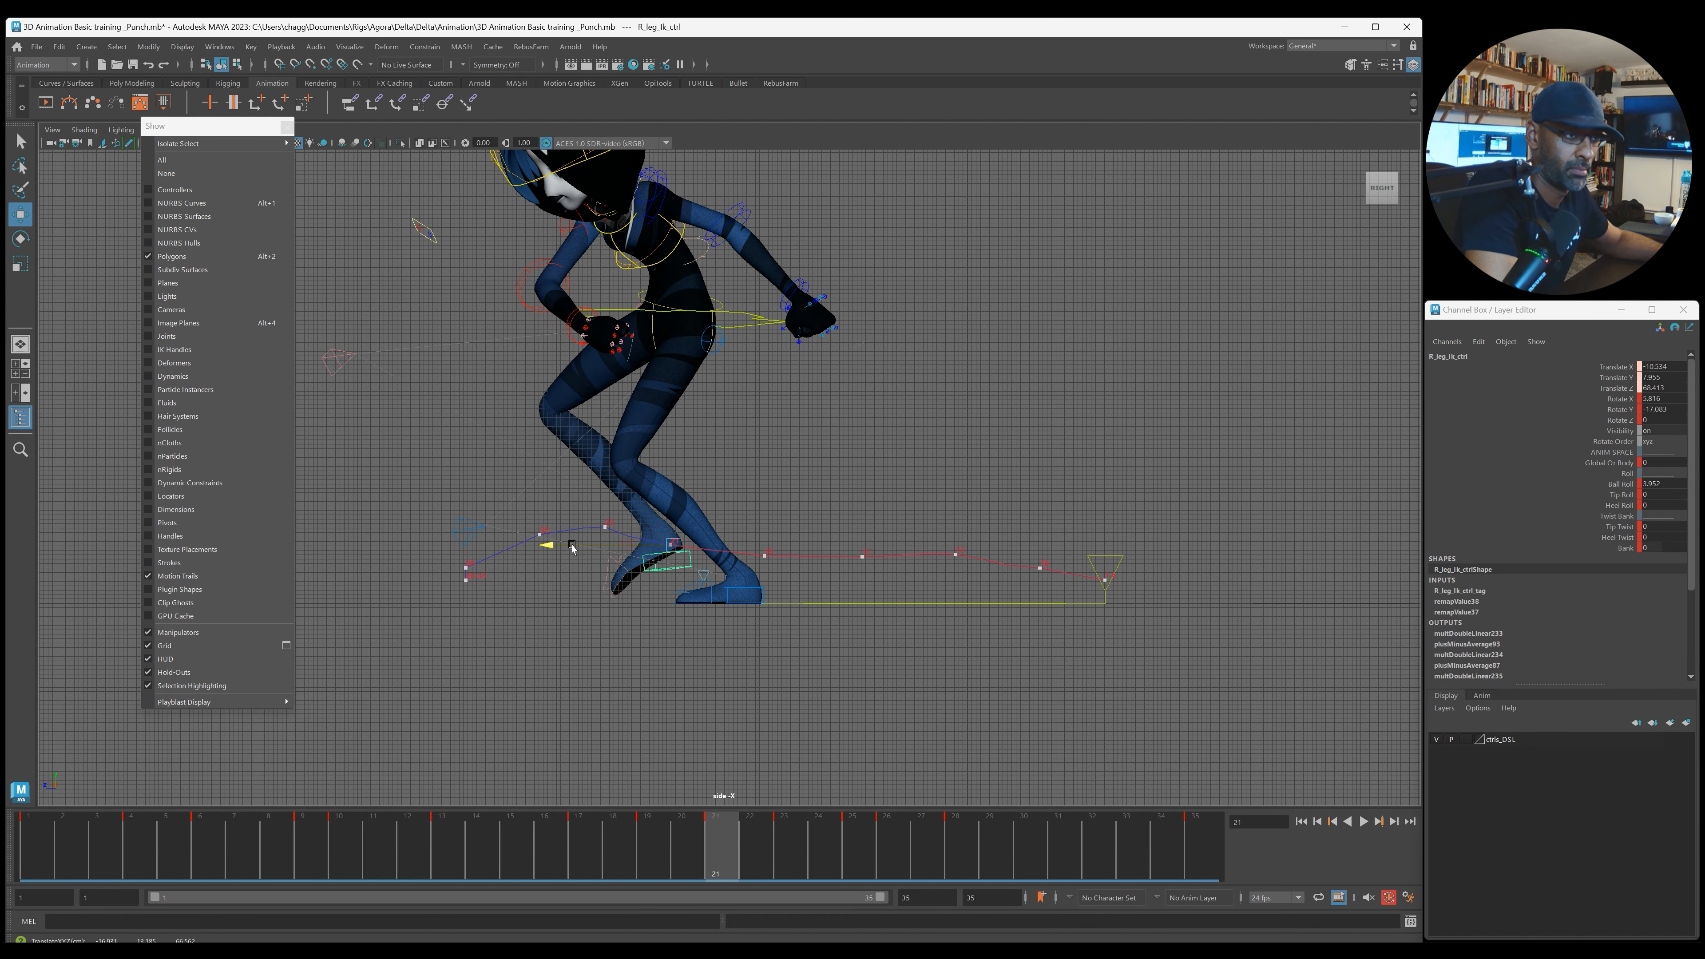
Step: Lower the right foot at frame 23, and move it forward and down at the last key before landing to flatten the arc
{"action": "key", "text": "comma"}
{"action": "key", "text": "."}
{"action": "key", "text": "."}
{"action": "mouse_move", "coordinate": [526, 532]}
{"action": "left_mouse_down"}
{"action": "mouse_move", "coordinate": [526, 510]}
{"action": "mouse_move", "coordinate": [516, 531]}
{"action": "left_mouse_up"}
{"action": "key", "text": "s"}
{"action": "key", "text": "."}
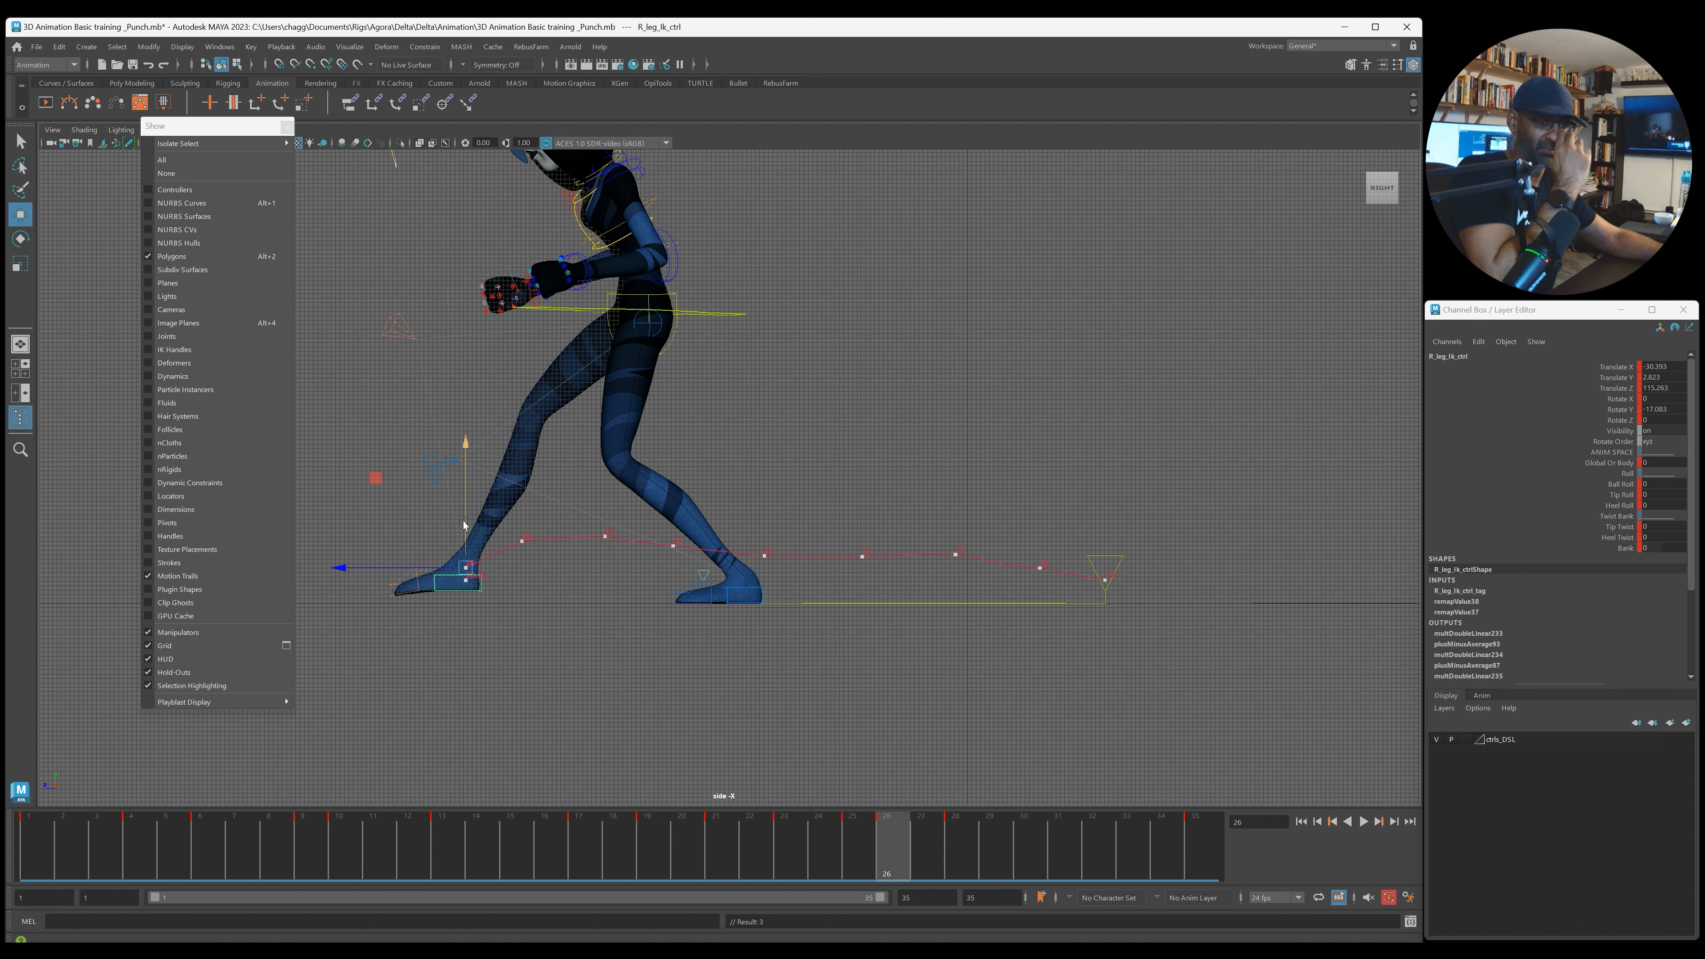
{"action": "left_click", "coordinate": [1613, 485]}
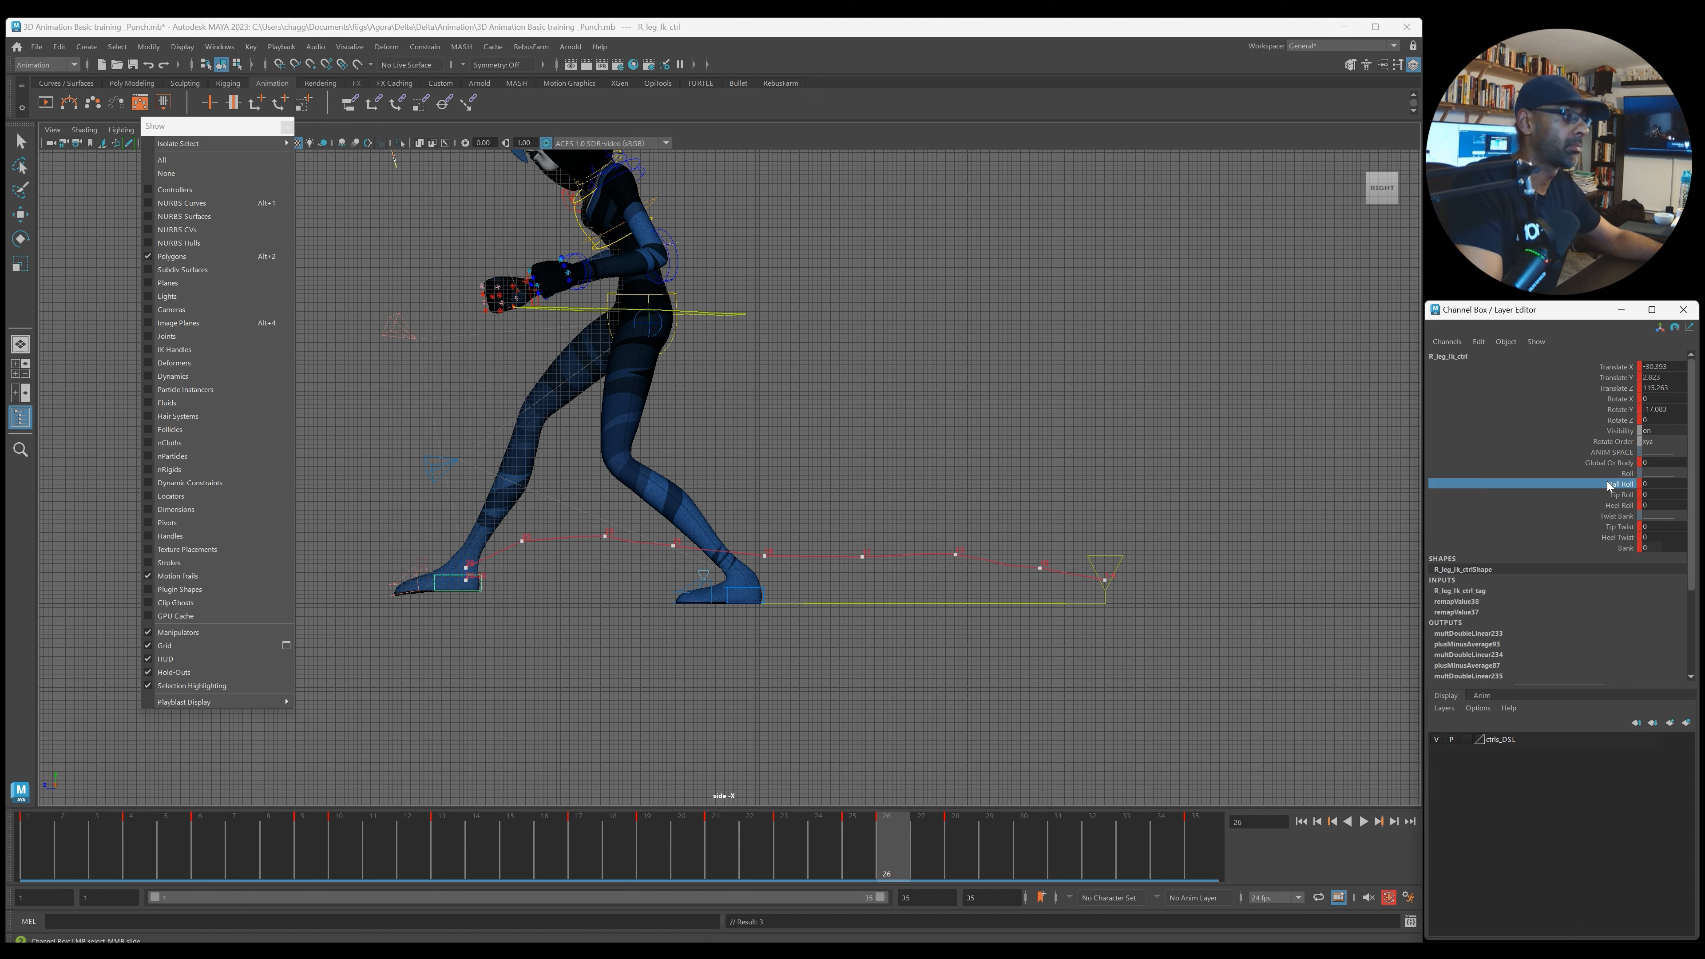
{"action": "middle_click_drag", "start_coordinate": [1092, 601], "coordinate": [942, 615]}
{"action": "key", "text": "ctrl+z"}
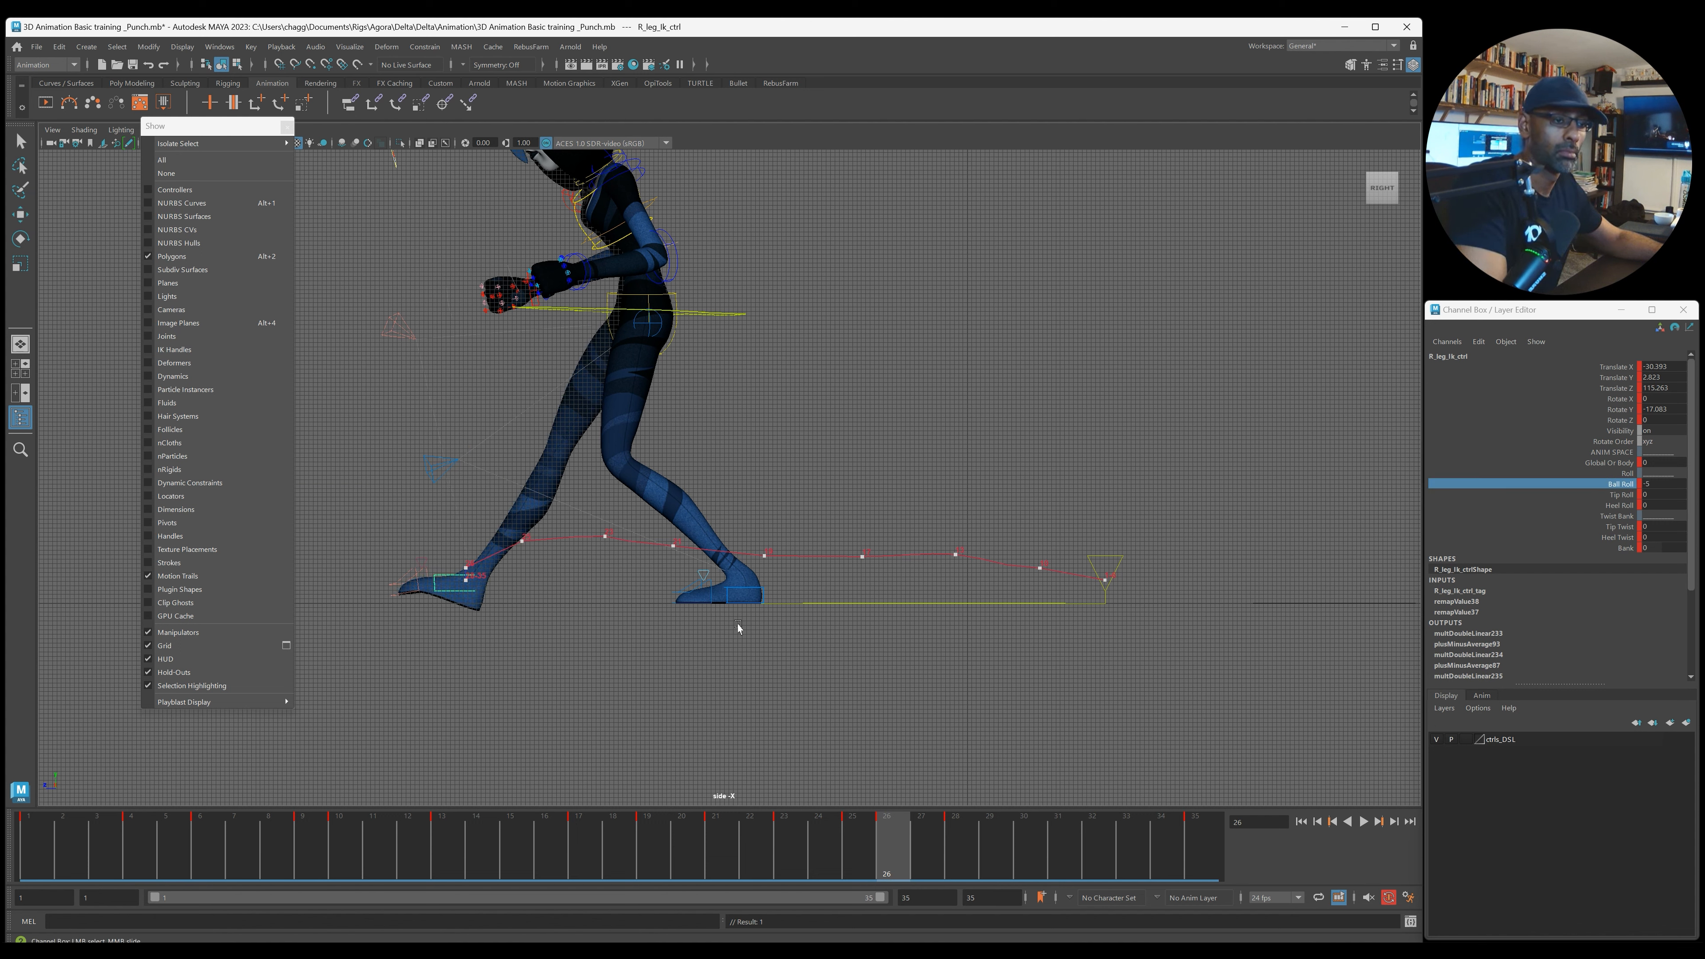
Step: At frame 26, tilt the right foot IK control to Rotate X about -21.6 and rotate the foot's separate rotate control slightly
{"action": "key", "text": "e"}
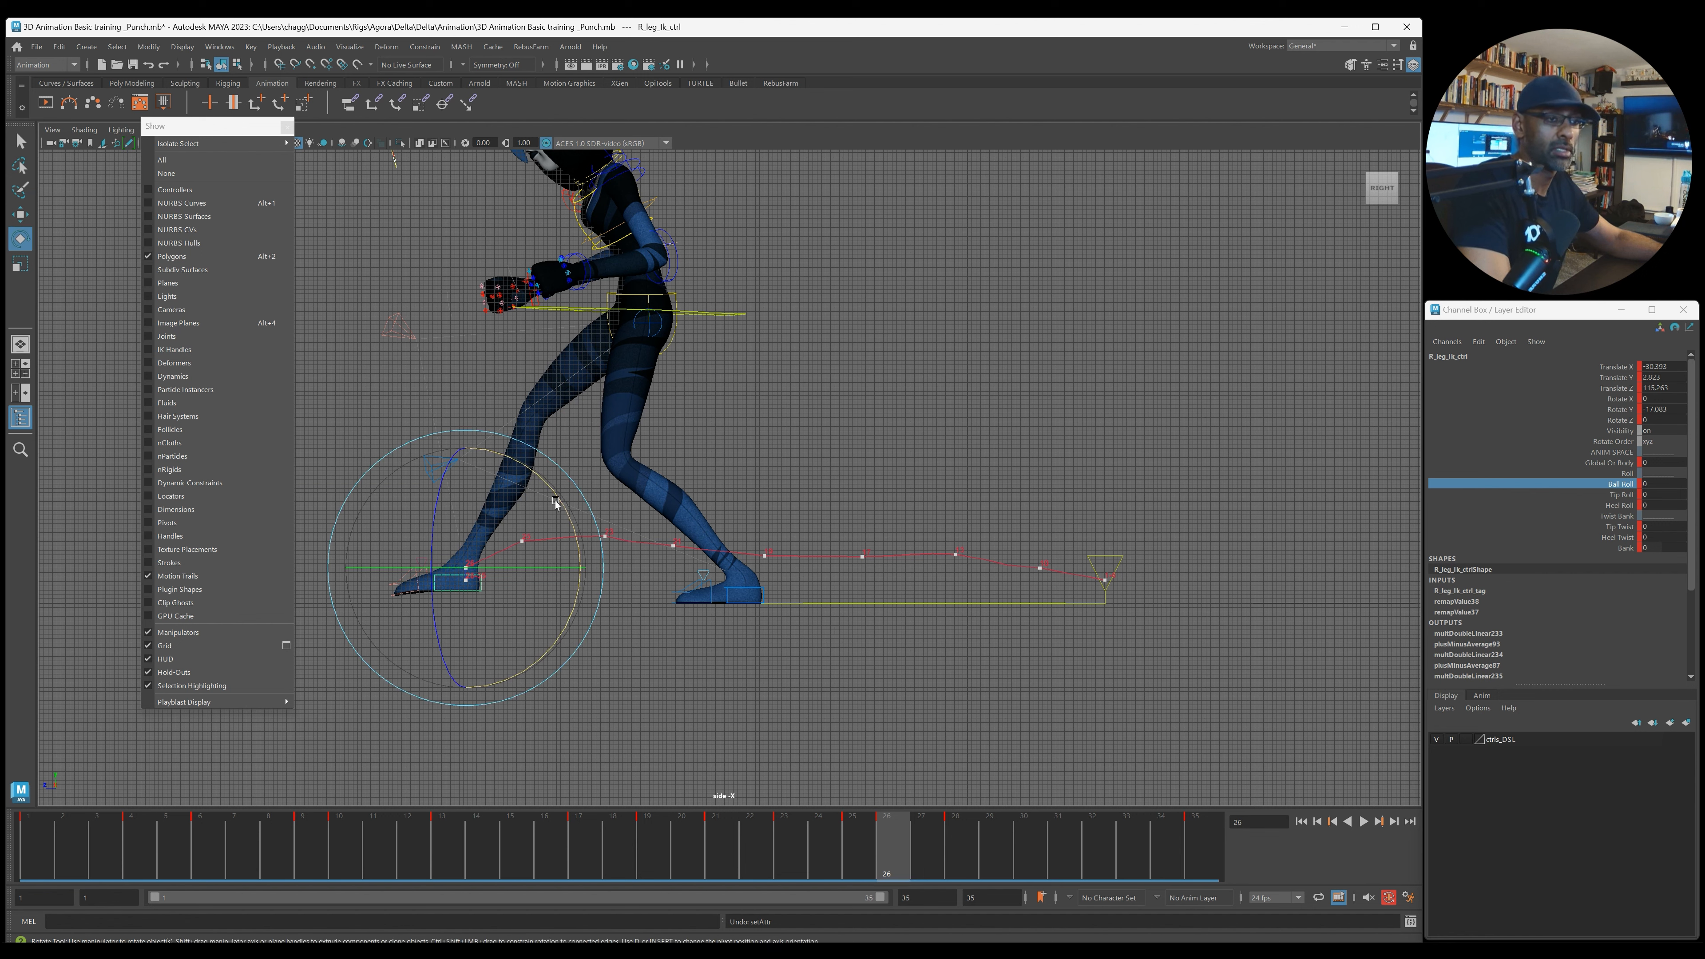
{"action": "left_click_drag", "start_coordinate": [557, 505], "coordinate": [574, 560]}
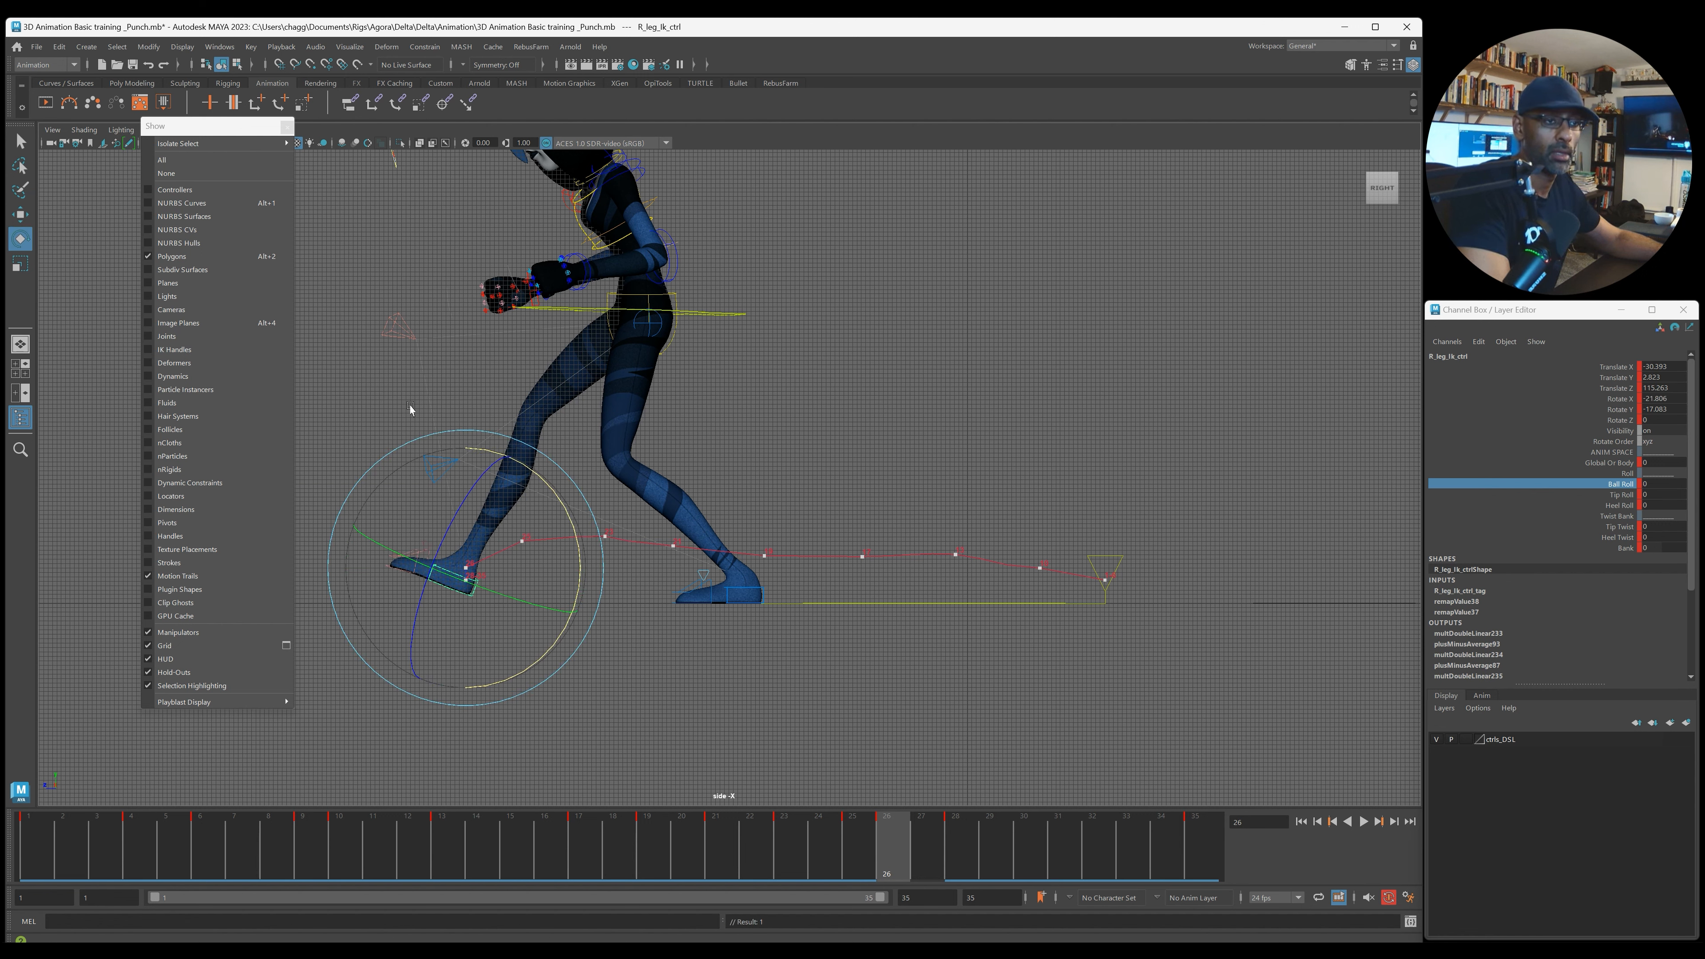
{"action": "left_click", "coordinate": [411, 408]}
{"action": "left_click", "coordinate": [407, 557]}
{"action": "left_click_drag", "start_coordinate": [498, 505], "coordinate": [507, 525]}
Step: Scrub and play back the animation in the side and perspective views to review the right foot's step
{"action": "left_click_drag", "start_coordinate": [884, 842], "coordinate": [779, 836]}
{"action": "key", "text": "alt+v"}
{"action": "key", "text": "Escape"}
{"action": "key", "text": "space"}
{"action": "key", "text": "space"}
{"action": "key", "text": "space"}
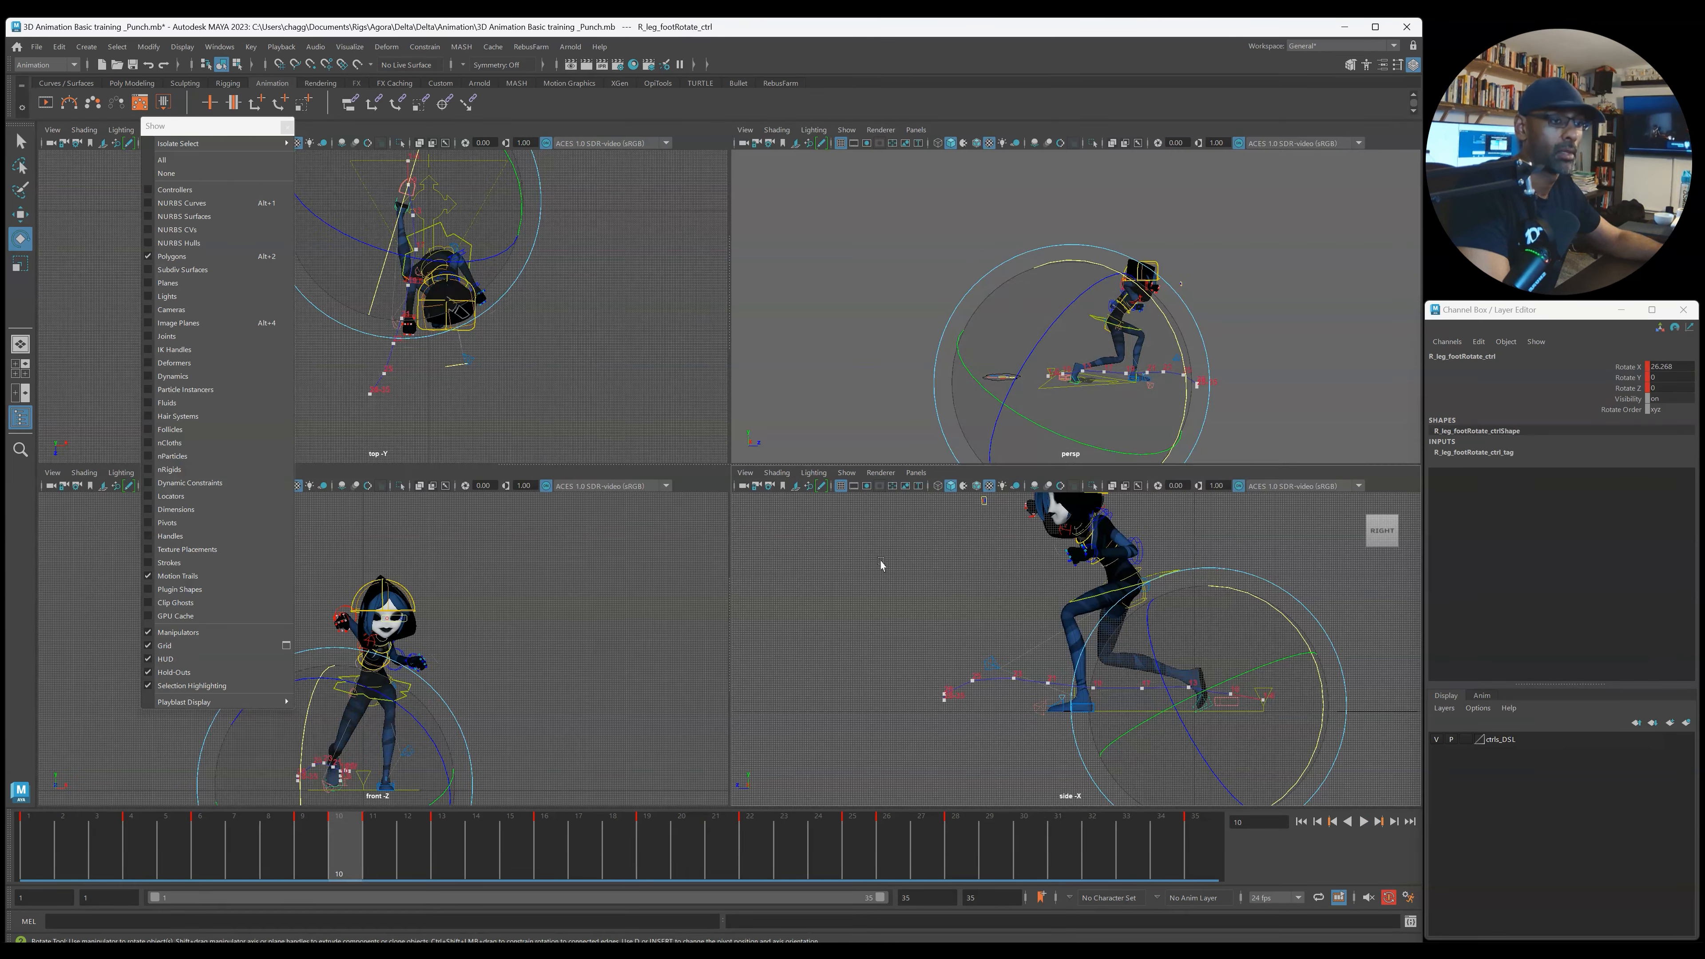
{"action": "key", "text": "space"}
{"action": "key", "text": "alt+v"}
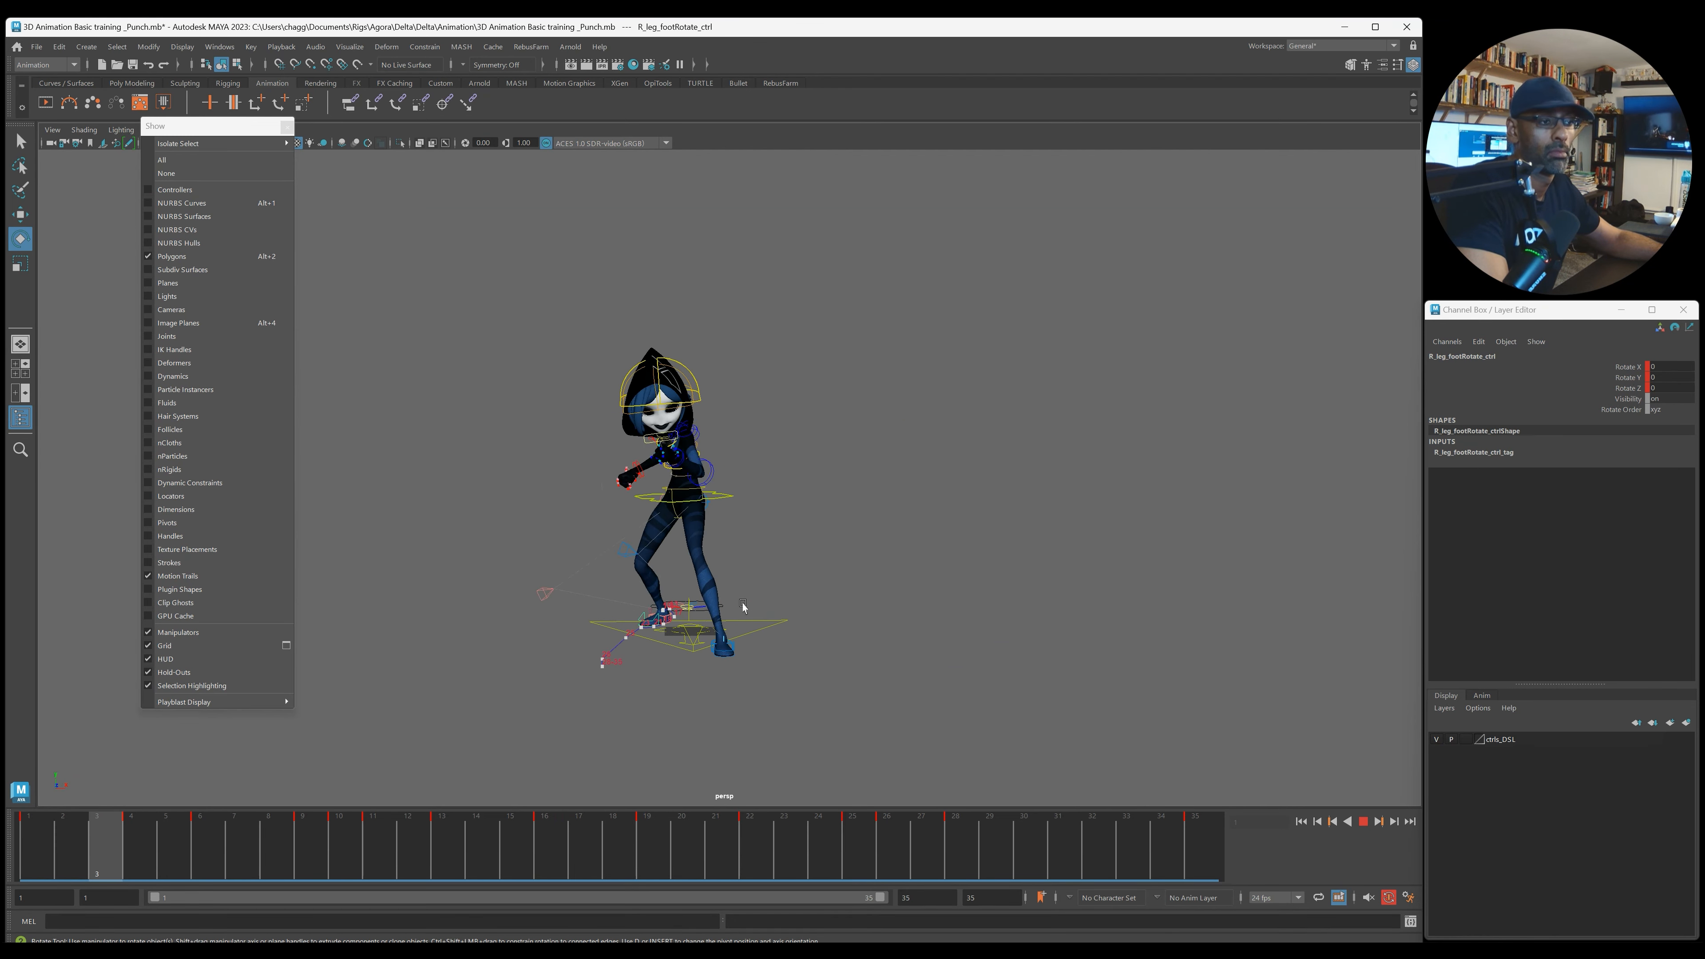
{"action": "key", "text": "Escape"}
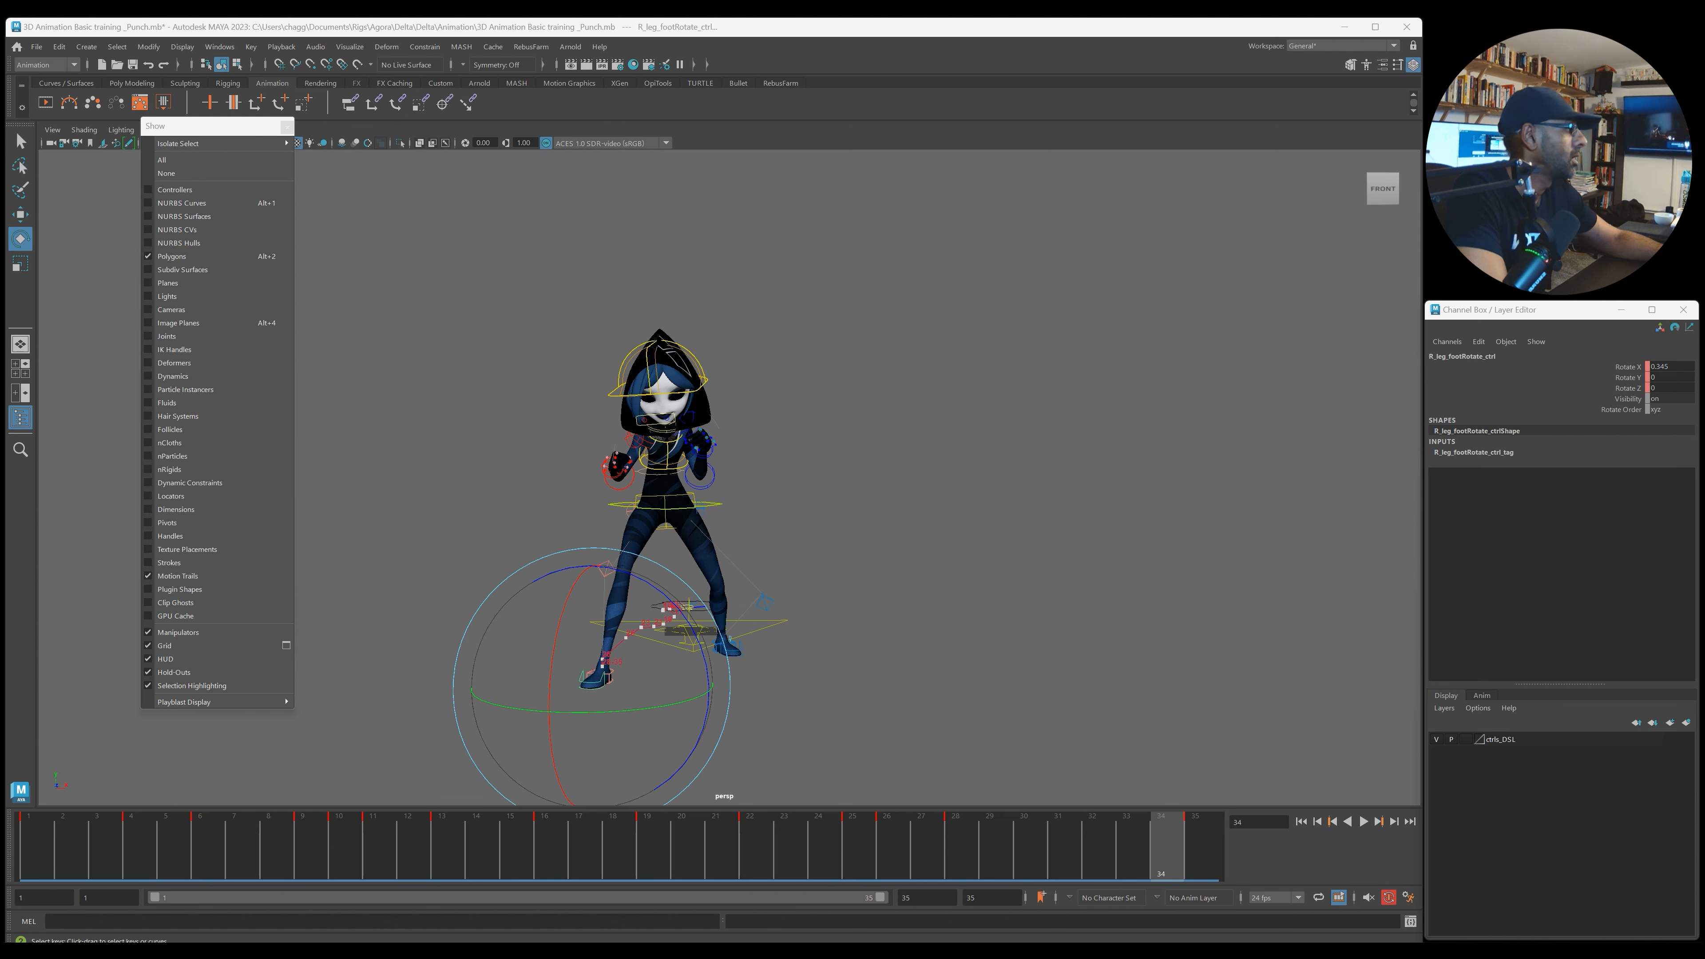
Step: Open the Graph Editor above the character and load the pelvis control's animation curves
{"action": "left_click", "coordinate": [882, 664]}
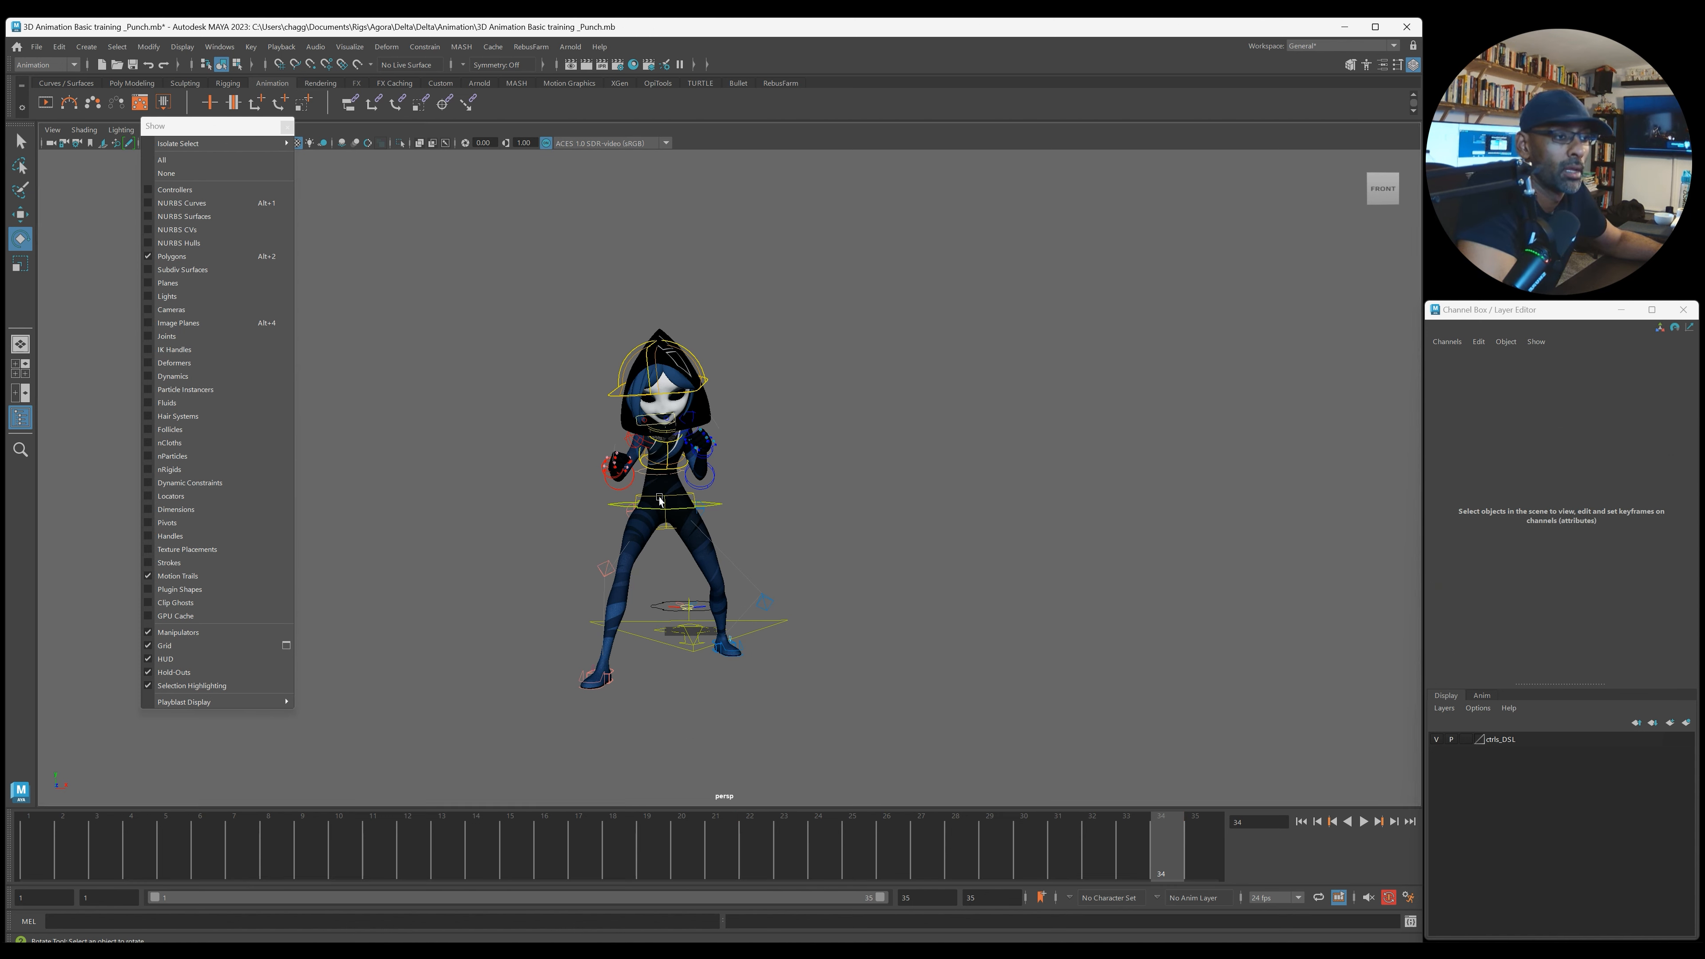
{"action": "middle_click_drag", "start_coordinate": [861, 490], "coordinate": [1025, 535], "text": "alt"}
{"action": "left_click_drag", "start_coordinate": [1290, 267], "coordinate": [580, 55]}
{"action": "middle_click_drag", "start_coordinate": [674, 565], "coordinate": [607, 596], "text": "alt"}
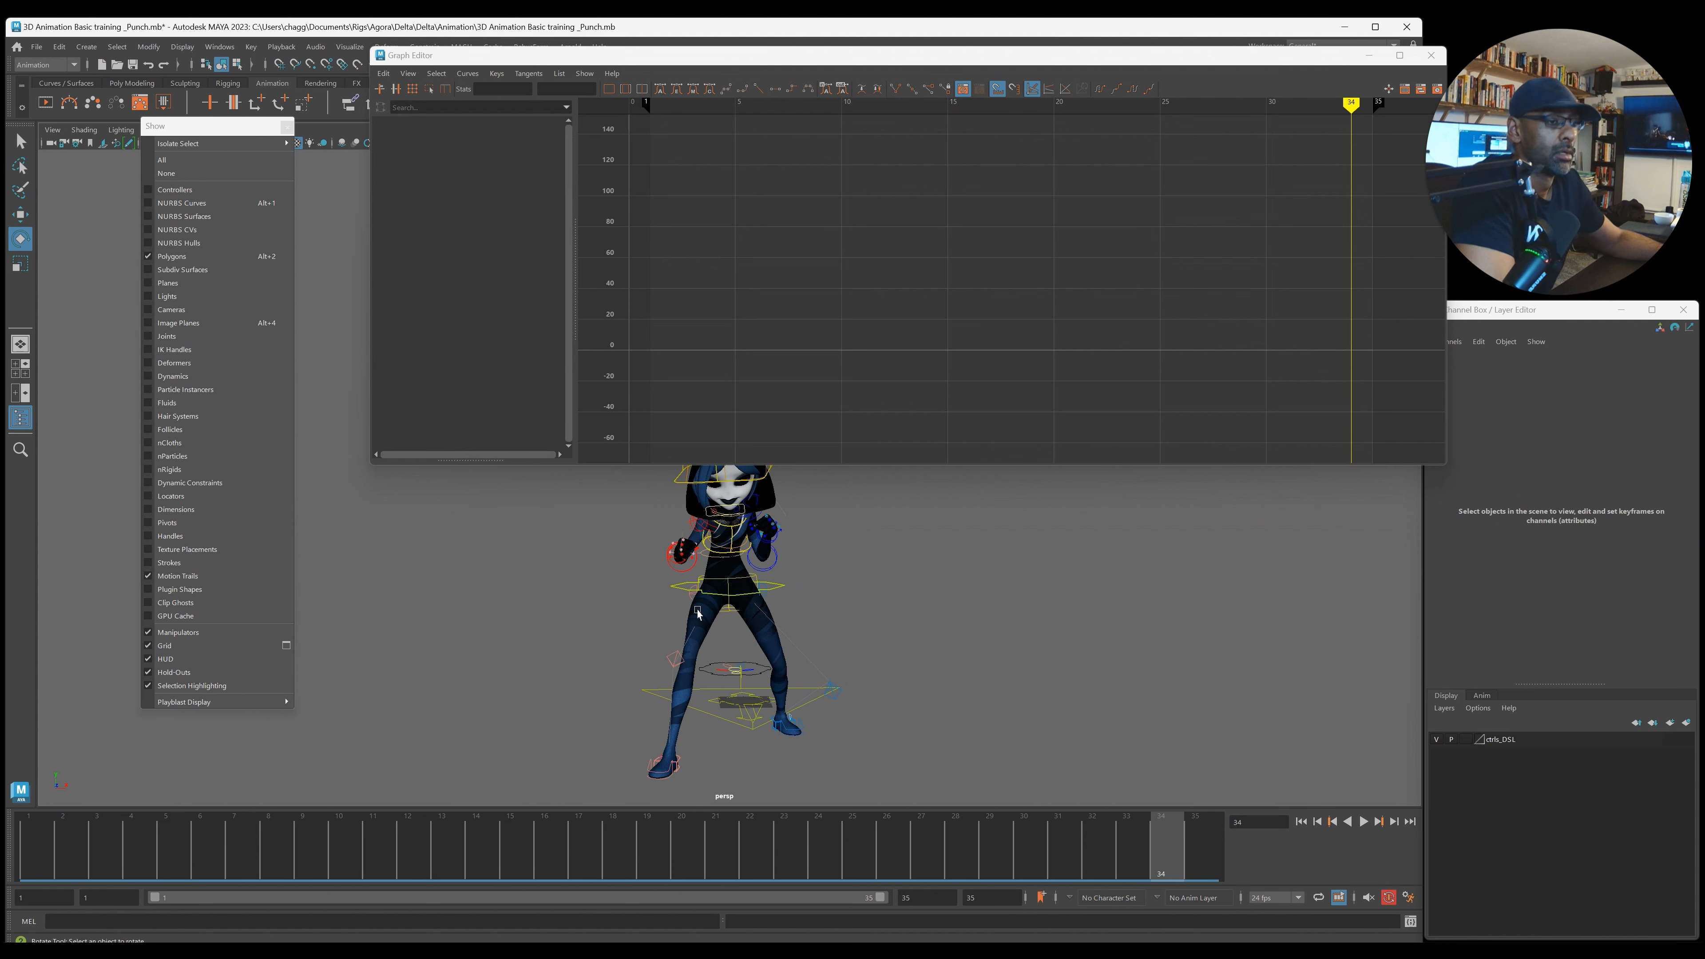
{"action": "left_click", "coordinate": [722, 584]}
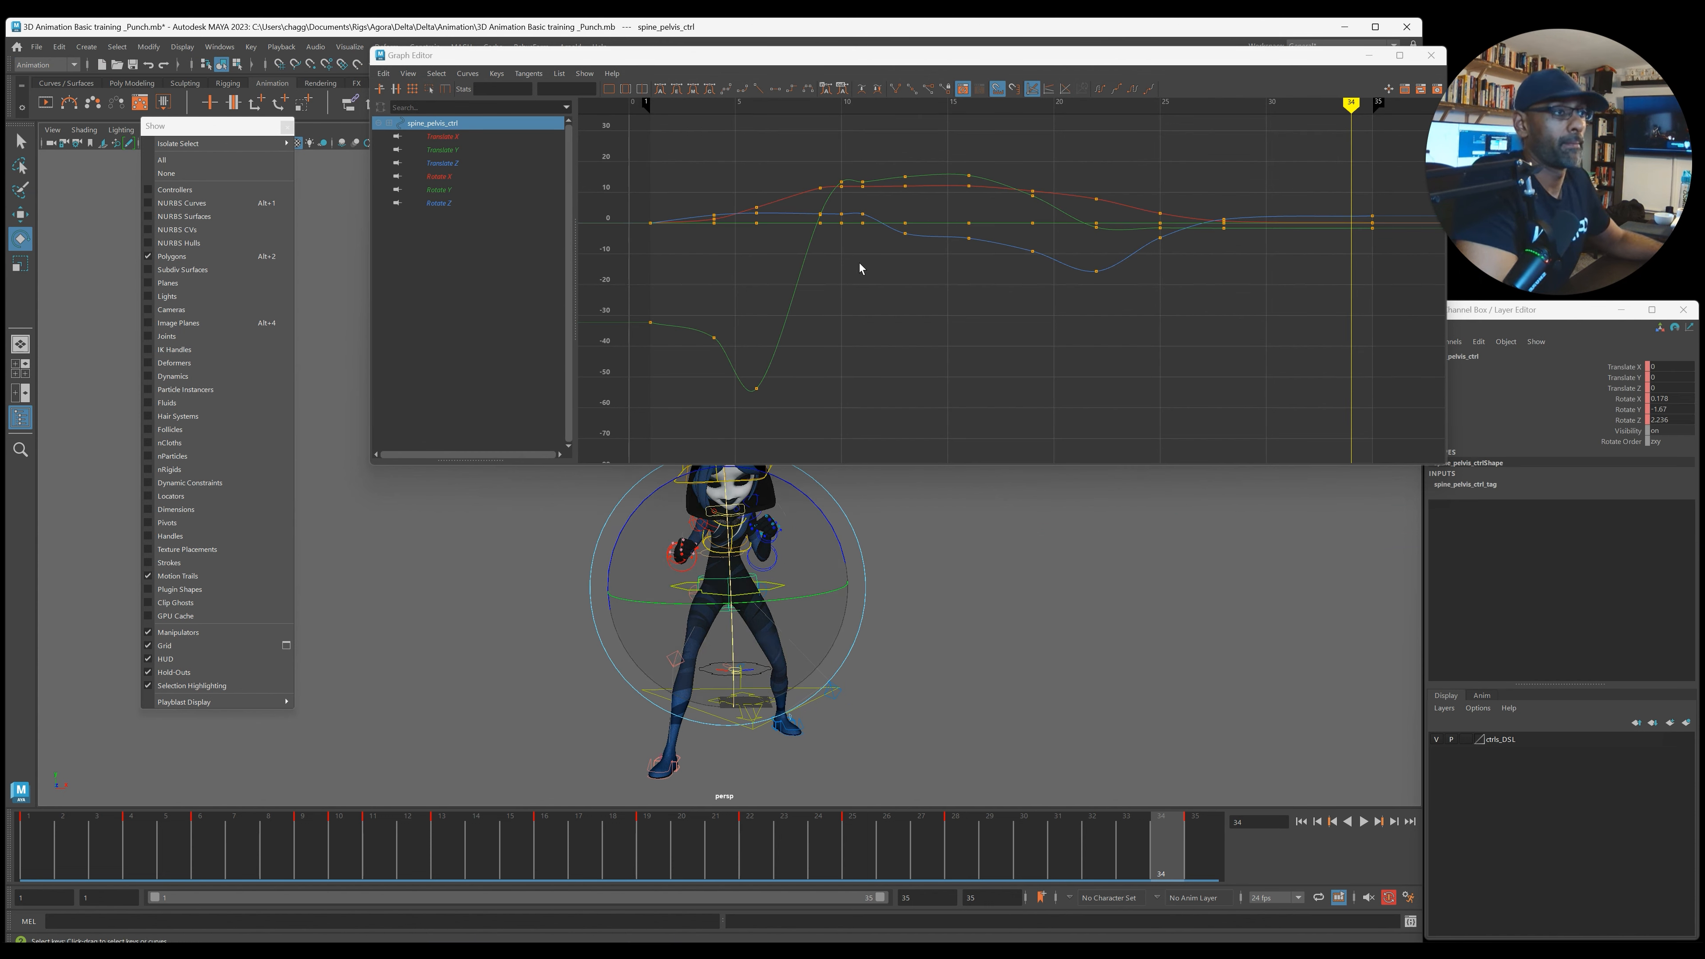
Step: Flatten the tangents of the first and last keys on the pelvis Rotate X curve
{"action": "left_click", "coordinate": [463, 177]}
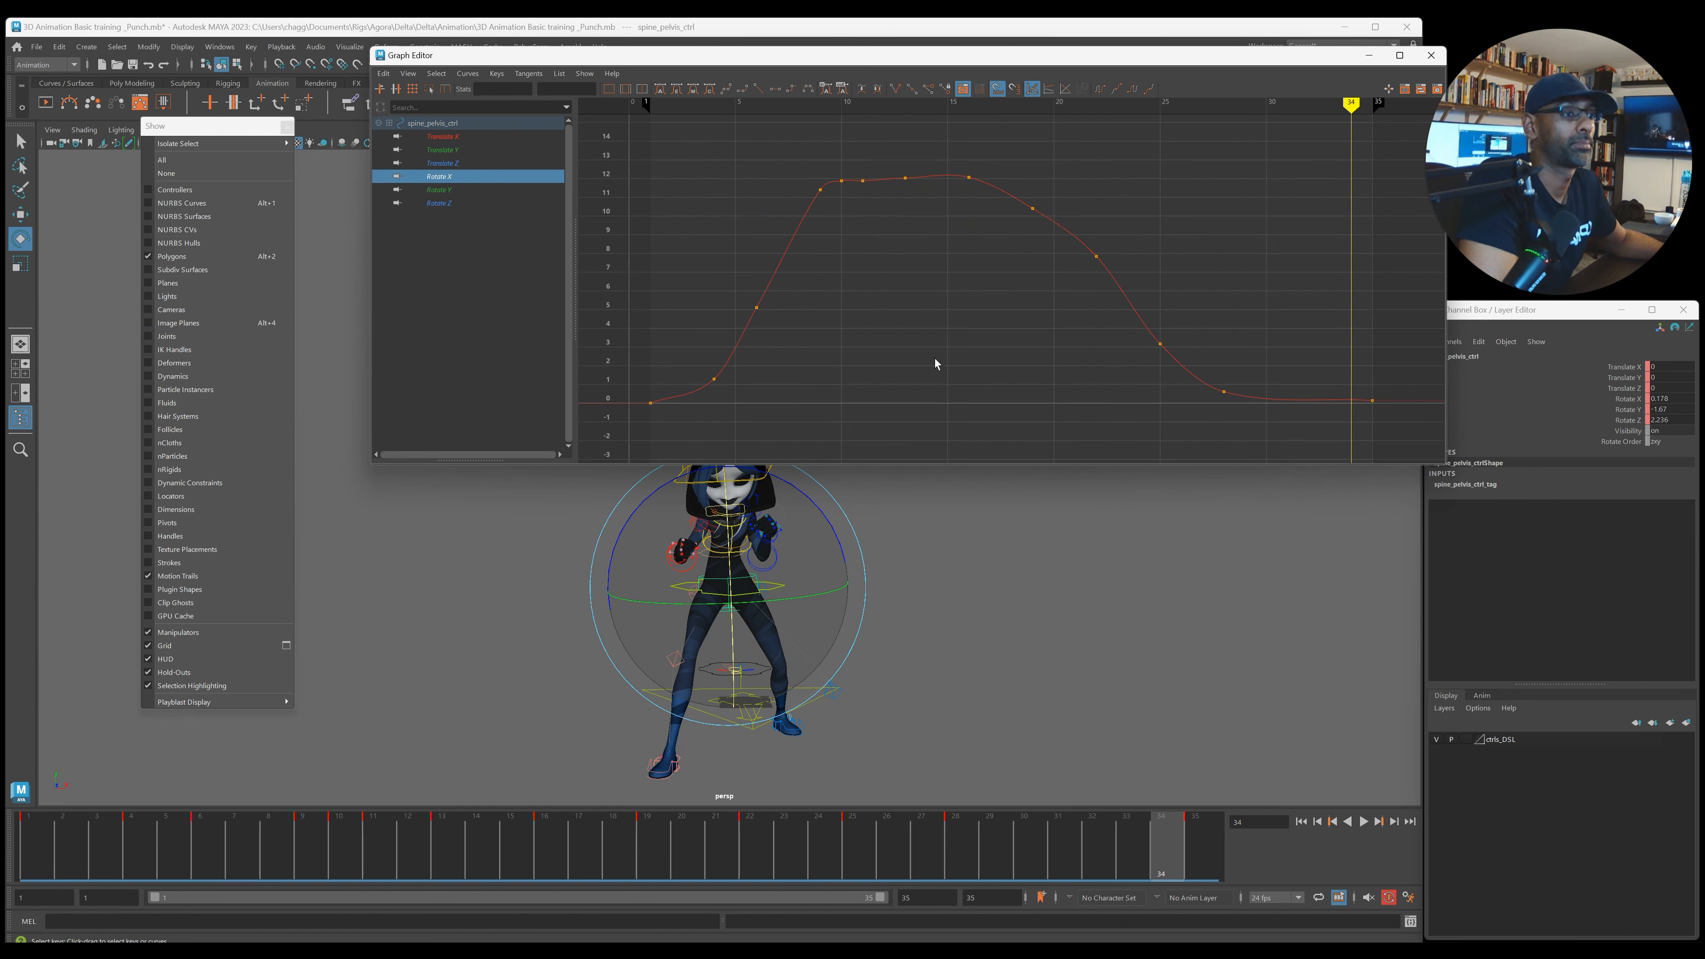
{"action": "left_click_drag", "start_coordinate": [638, 392], "coordinate": [668, 418]}
{"action": "key", "text": "alt+f"}
{"action": "left_click_drag", "start_coordinate": [1353, 376], "coordinate": [1389, 417]}
{"action": "key", "text": "alt+f"}
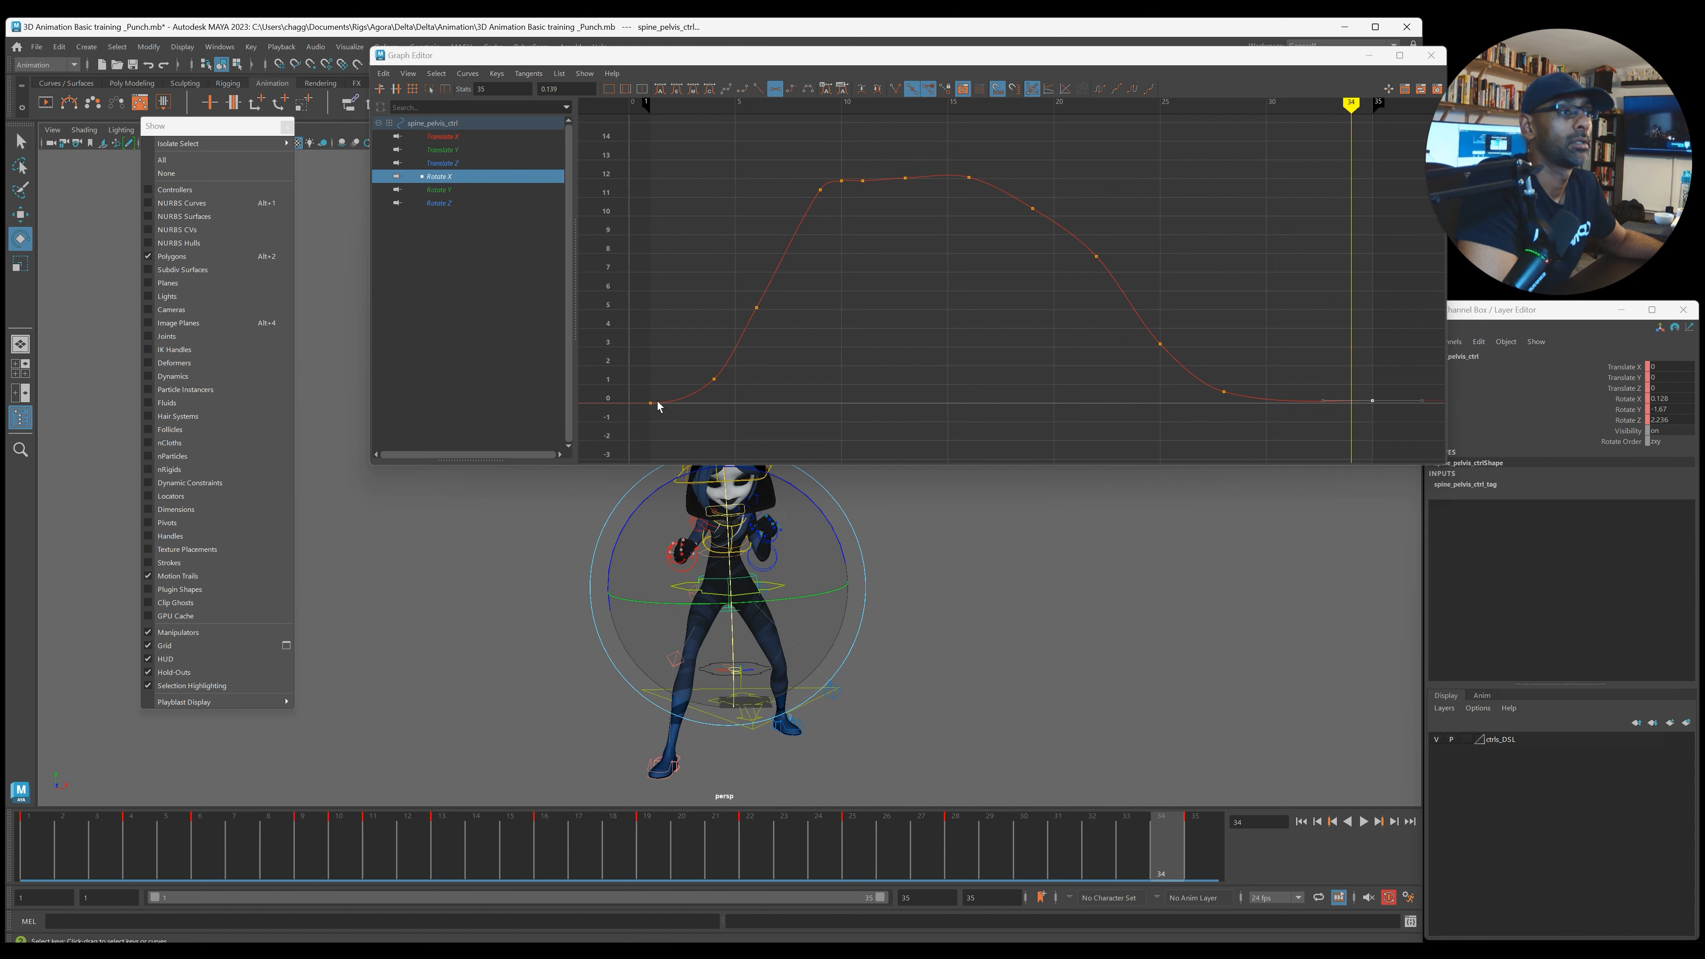
Step: Delete the pelvis Rotate X keys at frames 10, 11 and 13, and raise the frame 16 key slightly
{"action": "key", "text": "alt+v"}
{"action": "left_click", "coordinate": [348, 845]}
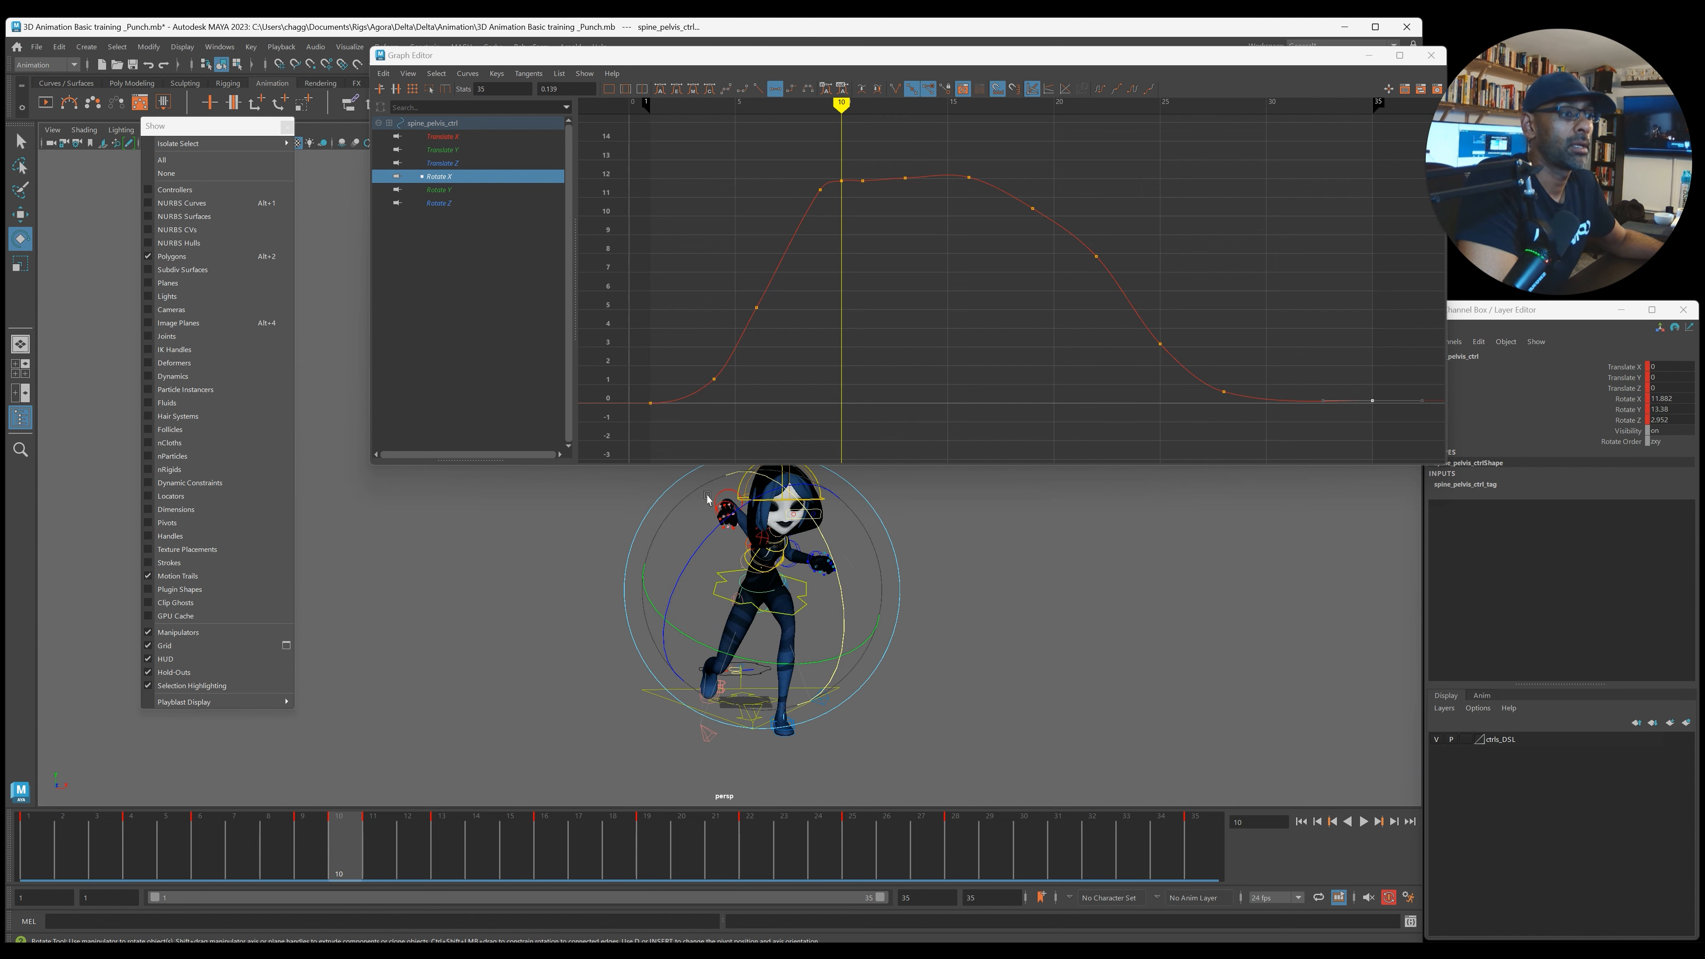
{"action": "left_click_drag", "start_coordinate": [836, 174], "coordinate": [930, 204]}
{"action": "key", "text": "Delete"}
{"action": "key", "text": "Delete"}
{"action": "key", "text": "Delete"}
{"action": "left_click_drag", "start_coordinate": [1023, 160], "coordinate": [956, 196]}
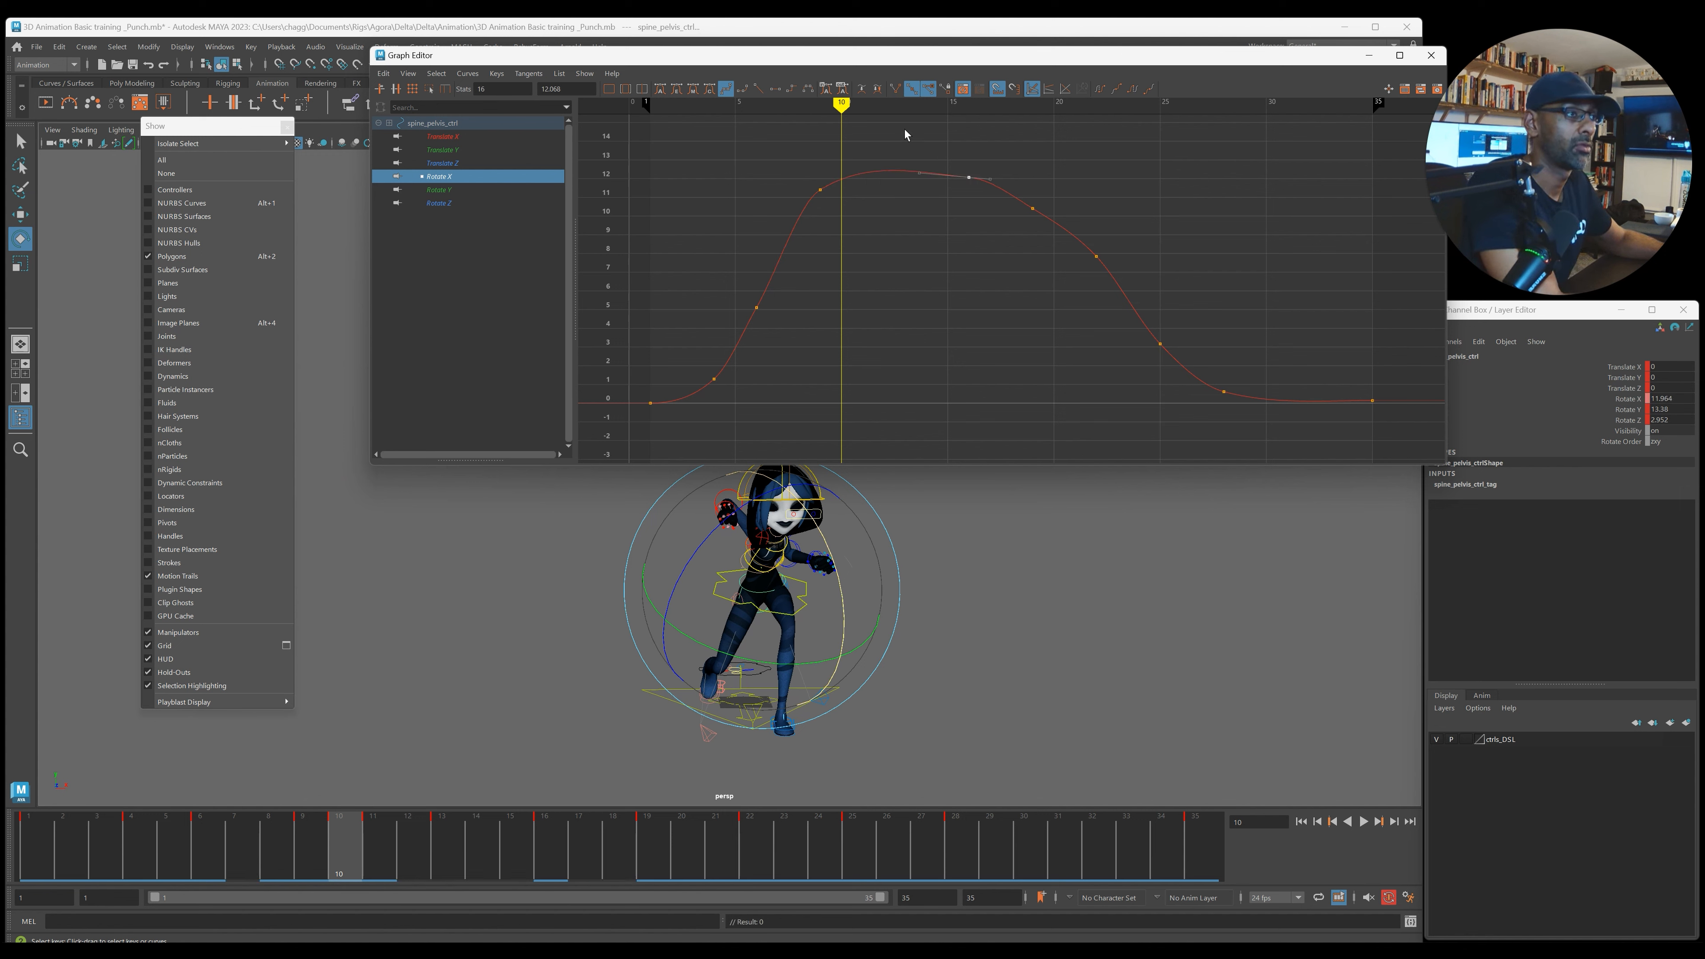
{"action": "middle_click_drag", "start_coordinate": [950, 204], "coordinate": [952, 196]}
Step: Delete the pelvis Rotate X keys at frames 19, 25 and 6, and nudge the frame 16 key up to round the peak
{"action": "left_click_drag", "start_coordinate": [1005, 183], "coordinate": [1066, 233]}
{"action": "key", "text": "Delete"}
{"action": "left_click_drag", "start_coordinate": [1155, 349], "coordinate": [1158, 357]}
{"action": "key", "text": "Delete"}
{"action": "left_click_drag", "start_coordinate": [741, 296], "coordinate": [779, 323]}
{"action": "key", "text": "Delete"}
{"action": "left_click_drag", "start_coordinate": [933, 147], "coordinate": [981, 200]}
{"action": "middle_click_drag", "start_coordinate": [945, 202], "coordinate": [945, 195]}
Step: On the pelvis Rotate Y curve, delete the keys at frames 10 and 13 and lower the frame 9 key to about -1.9
{"action": "left_click", "coordinate": [448, 190]}
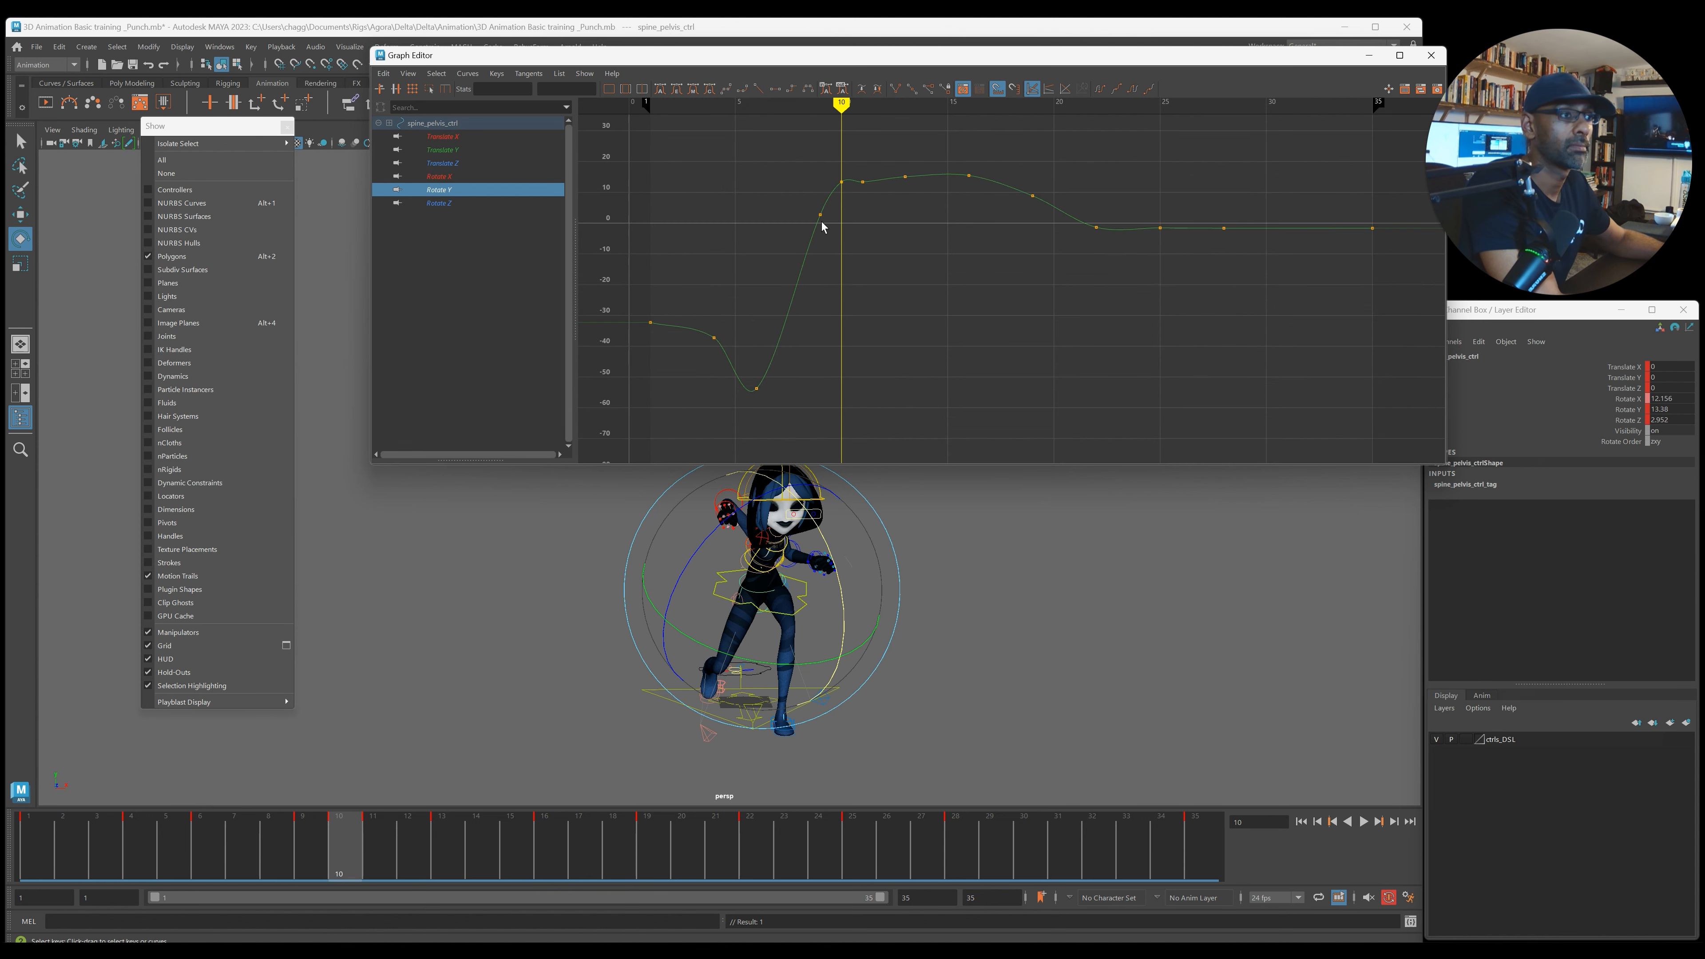
{"action": "left_click_drag", "start_coordinate": [854, 199], "coordinate": [812, 228]}
{"action": "key", "text": "Delete"}
{"action": "key", "text": "Delete"}
{"action": "middle_click_drag", "start_coordinate": [841, 235], "coordinate": [834, 251]}
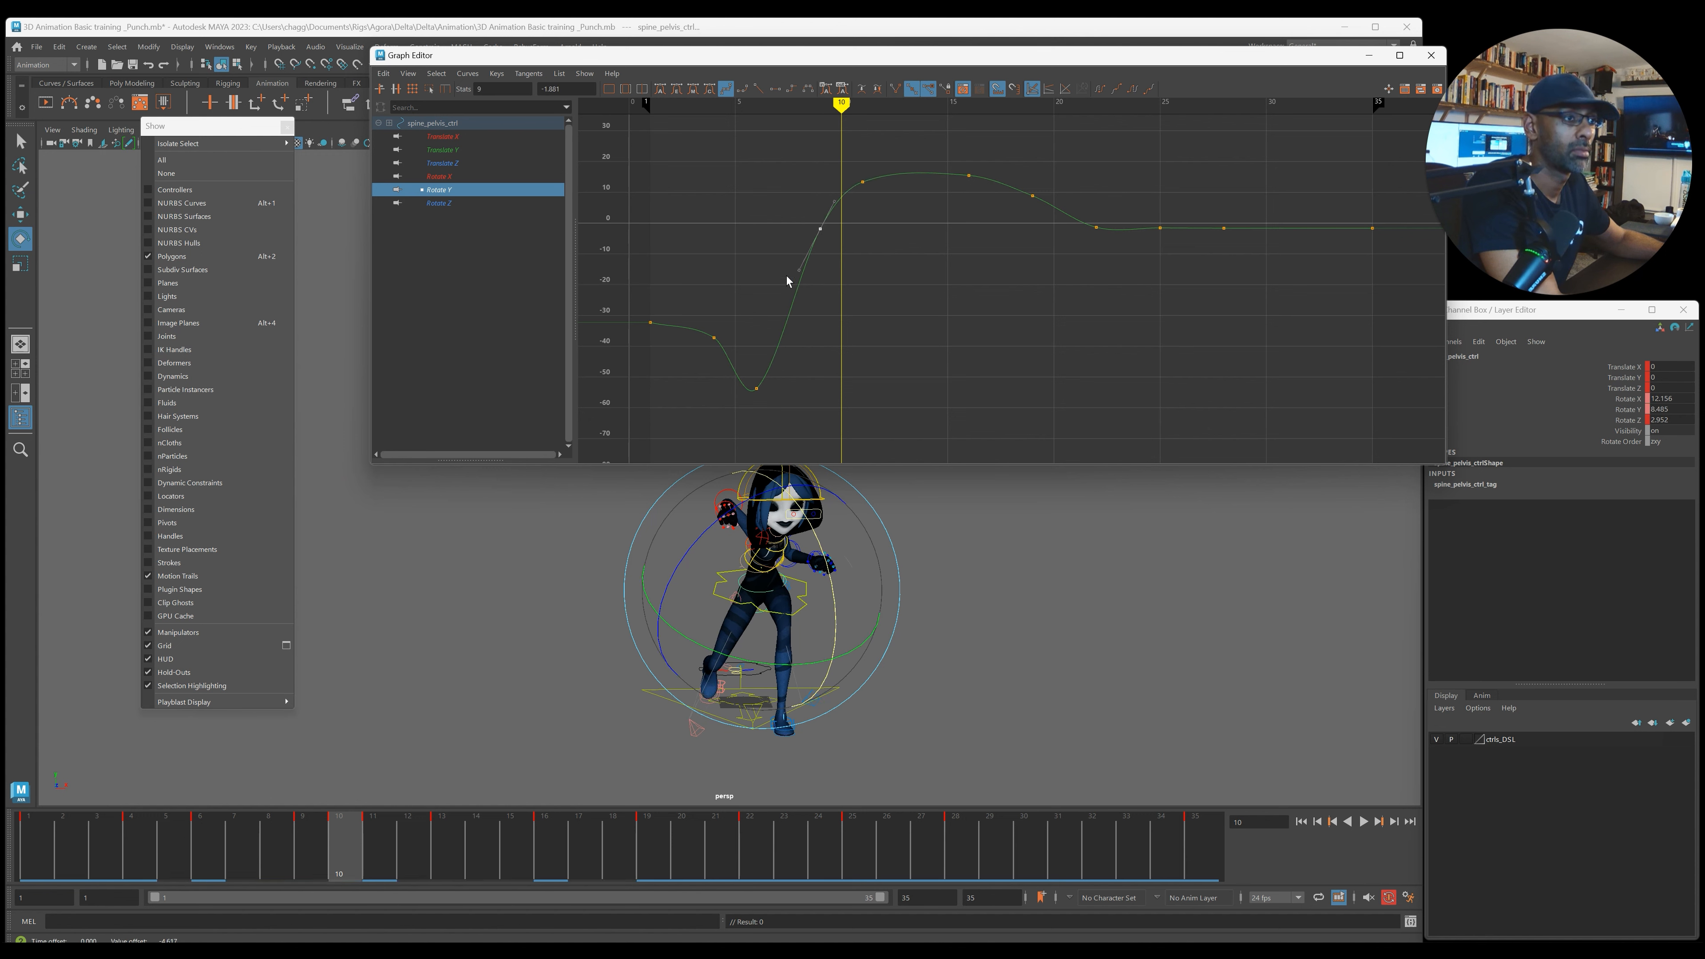
Step: Smooth the pelvis Rotate Y curve by flattening the first key's tangents, raising the frame 22 key and removing the frame 28 key
{"action": "left_click", "coordinate": [775, 89]}
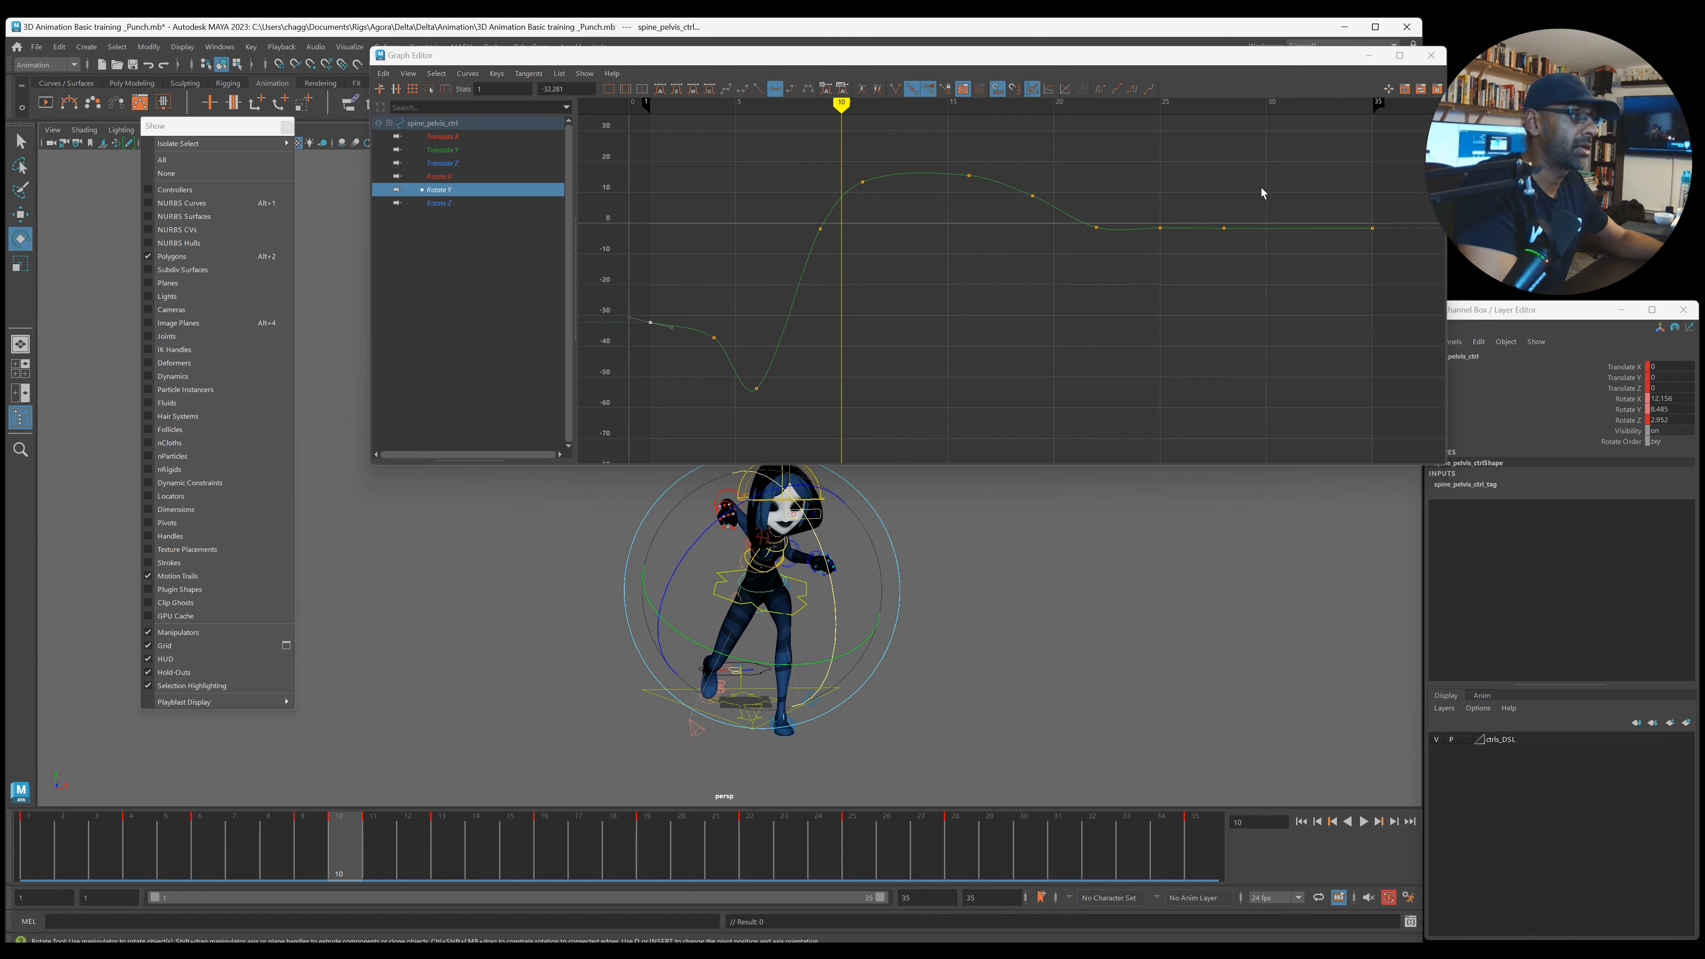
{"action": "left_click", "coordinate": [1096, 227]}
{"action": "middle_click_drag", "start_coordinate": [1130, 264], "coordinate": [1130, 254]}
{"action": "left_click_drag", "start_coordinate": [1263, 268], "coordinate": [1264, 268]}
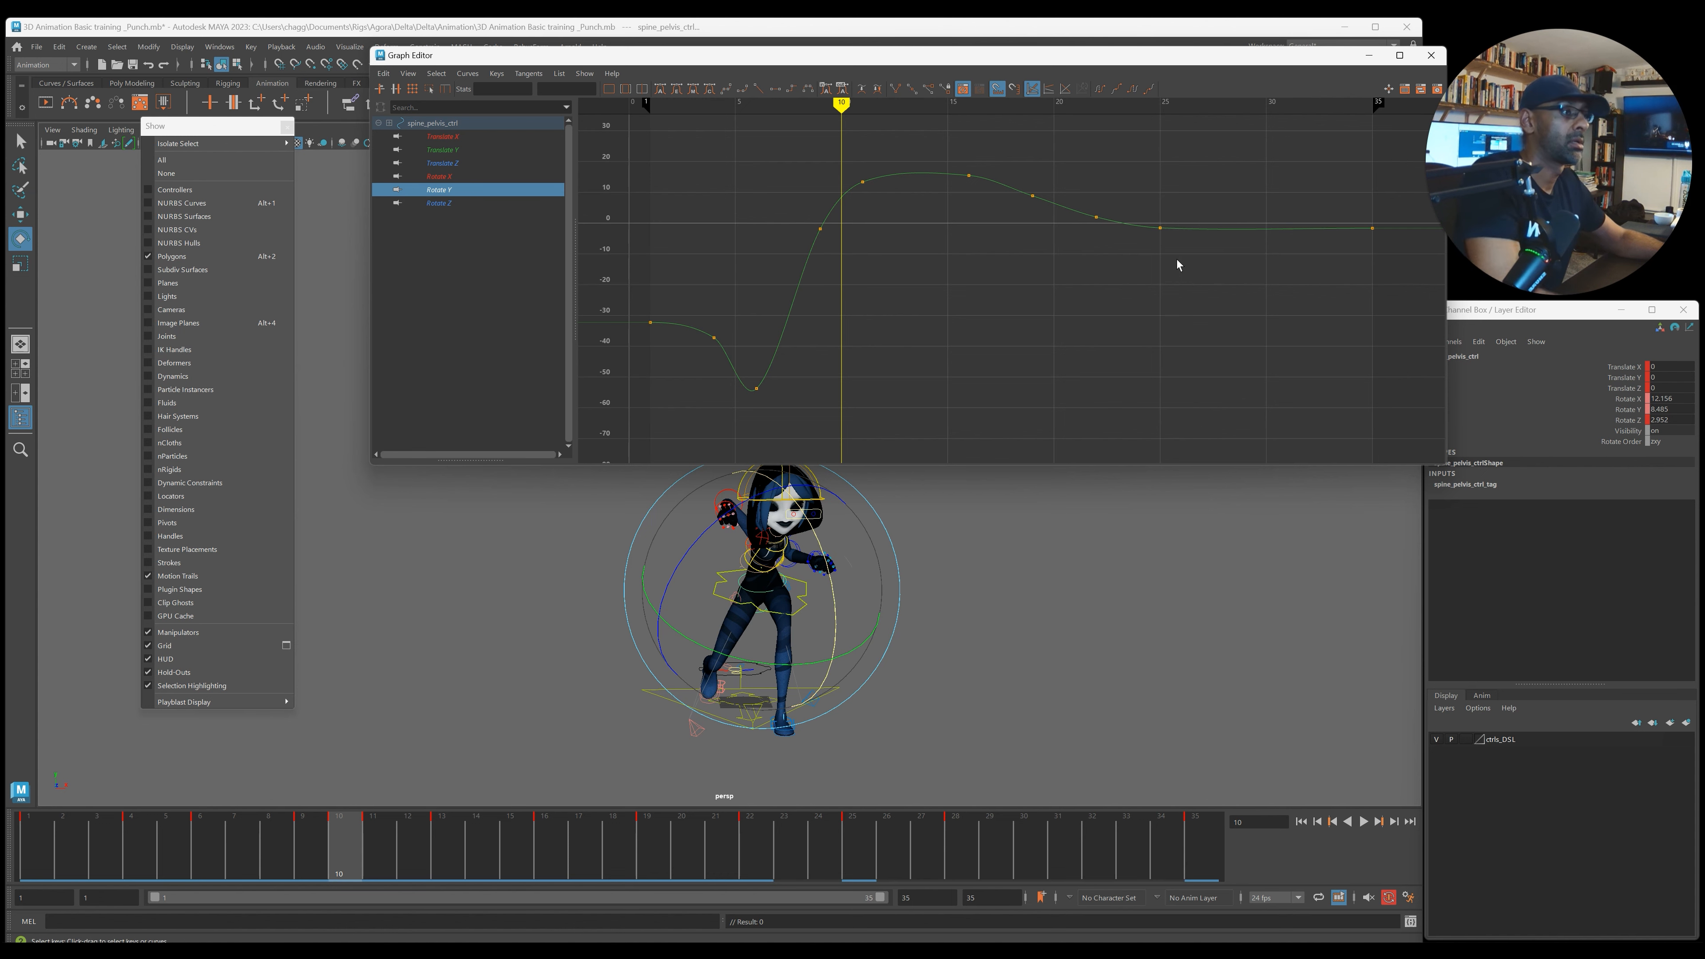
{"action": "left_click_drag", "start_coordinate": [985, 199], "coordinate": [930, 146]}
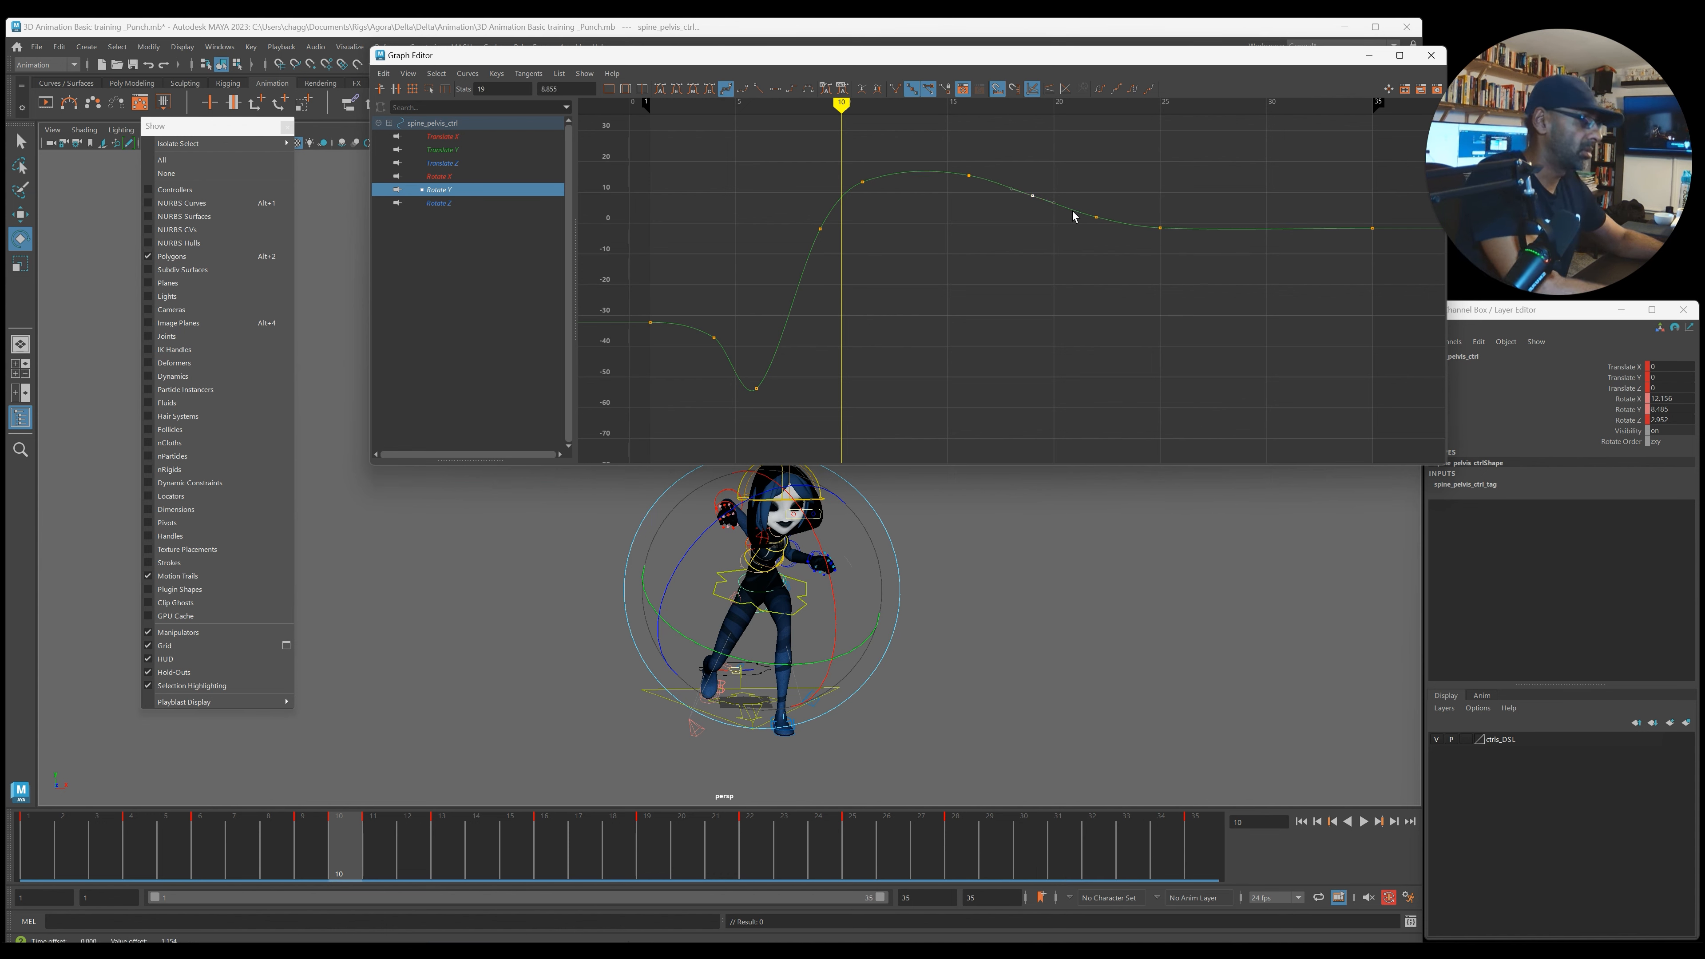
Step: On the pelvis Rotate Z curve, lower the frame 11 key to about 0.8 and delete the keys at frames 10 and 6
{"action": "left_click", "coordinate": [437, 202]}
{"action": "left_click", "coordinate": [863, 187]}
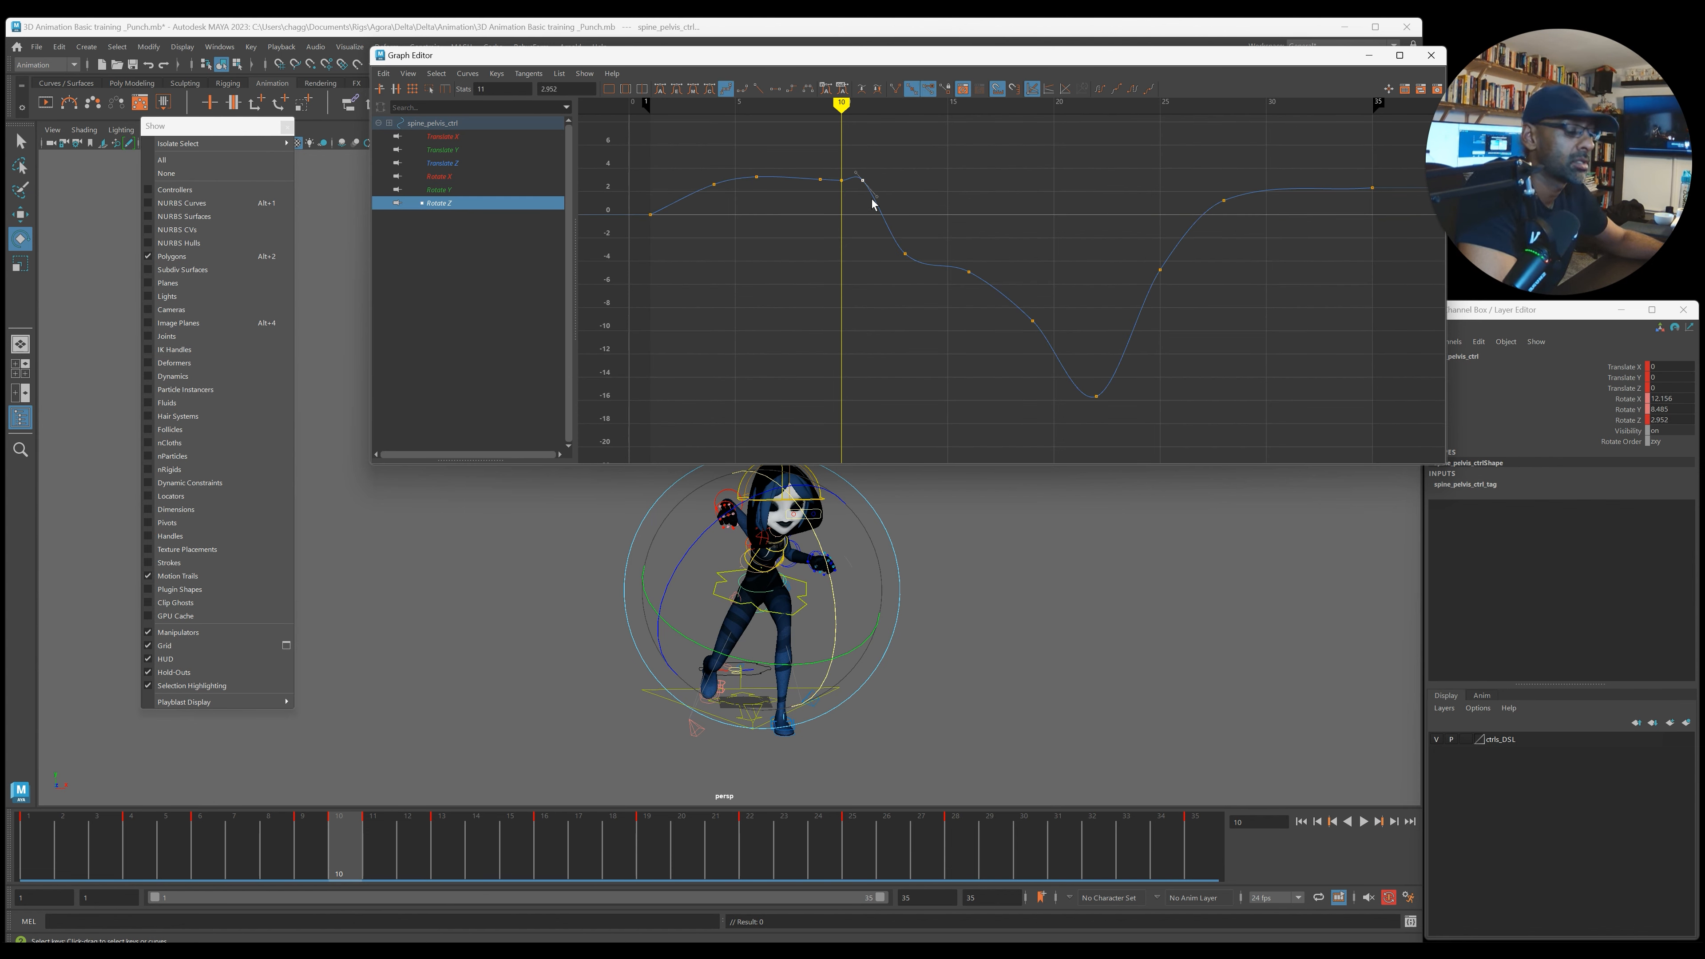
{"action": "key", "text": "period"}
{"action": "middle_click_drag", "start_coordinate": [873, 202], "coordinate": [875, 213]}
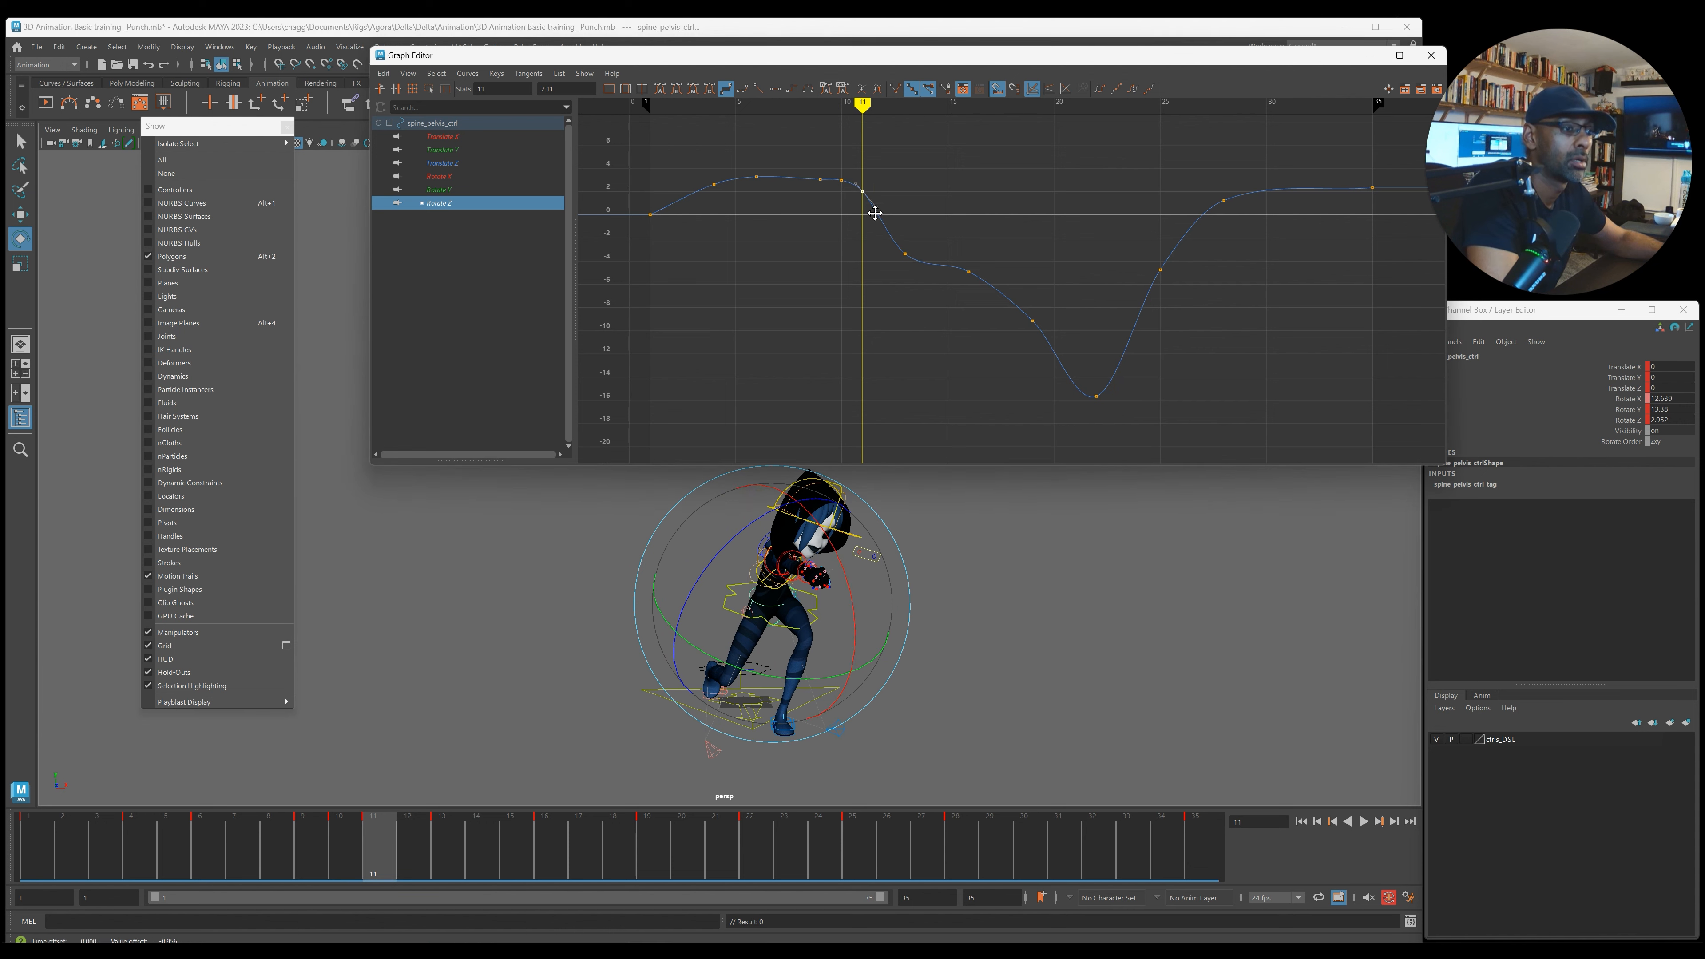
{"action": "left_click_drag", "start_coordinate": [833, 168], "coordinate": [852, 194]}
{"action": "key", "text": "Delete"}
{"action": "left_click_drag", "start_coordinate": [749, 166], "coordinate": [766, 187]}
{"action": "key", "text": "Delete"}
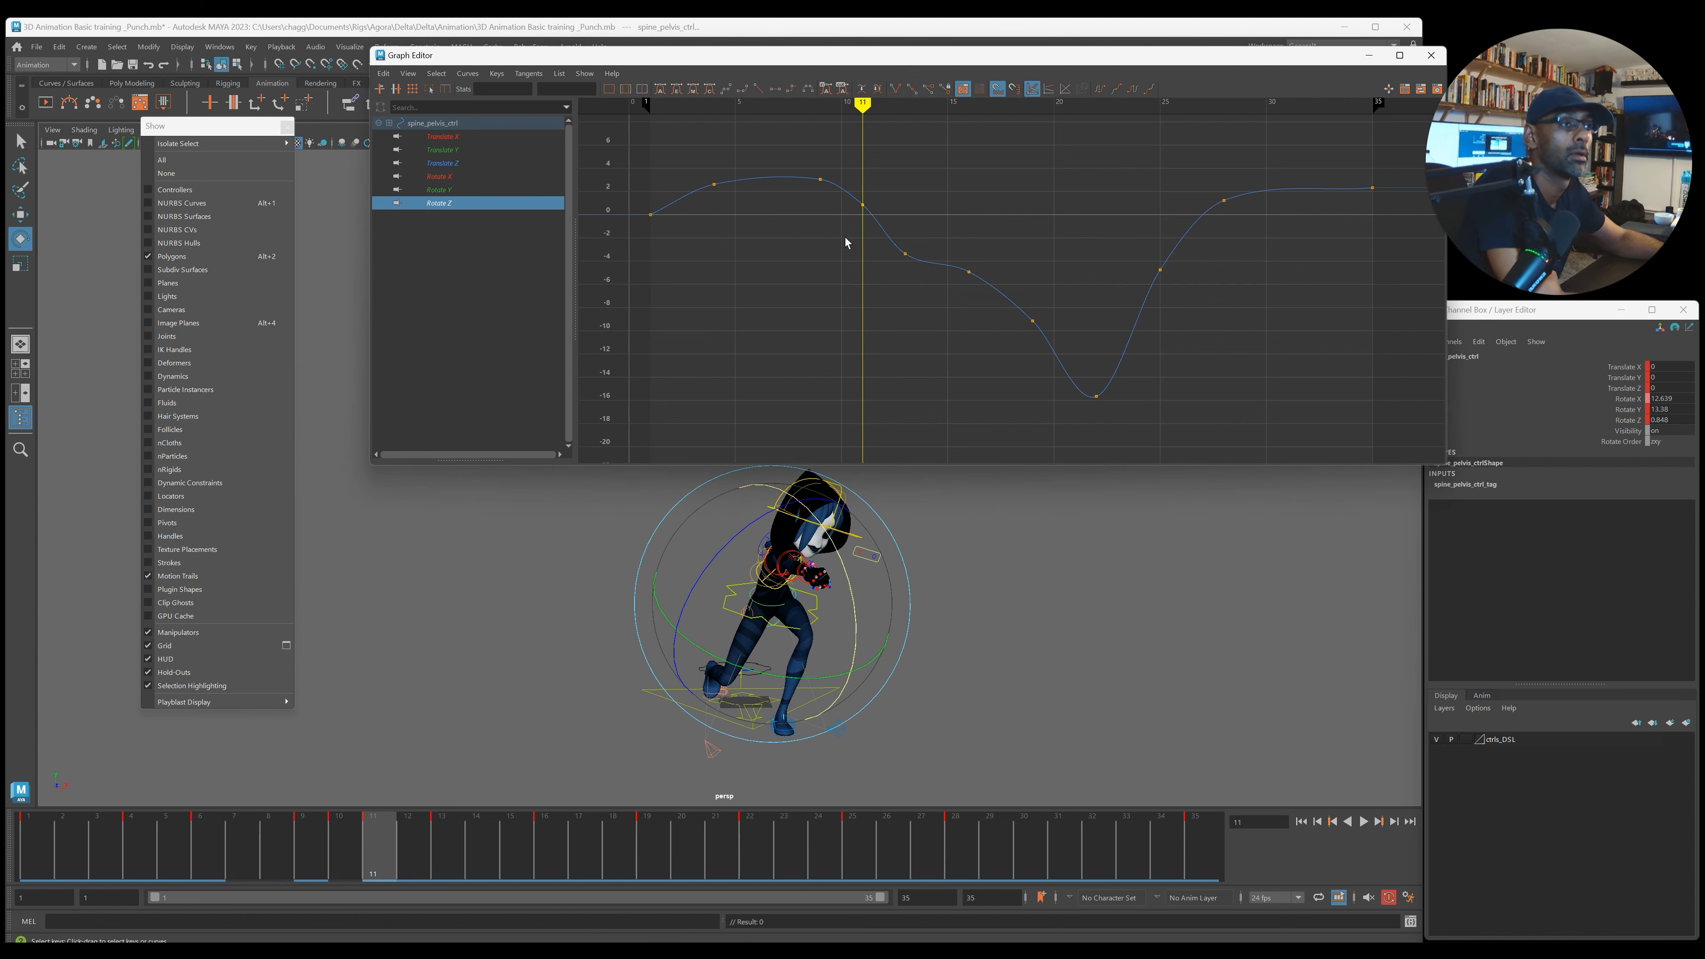
Step: Delete the pelvis Rotate Z keys at frames 11, 13 and 19, and move the frame 16 key to about -5.4
{"action": "left_click_drag", "start_coordinate": [427, 827], "coordinate": [449, 843]}
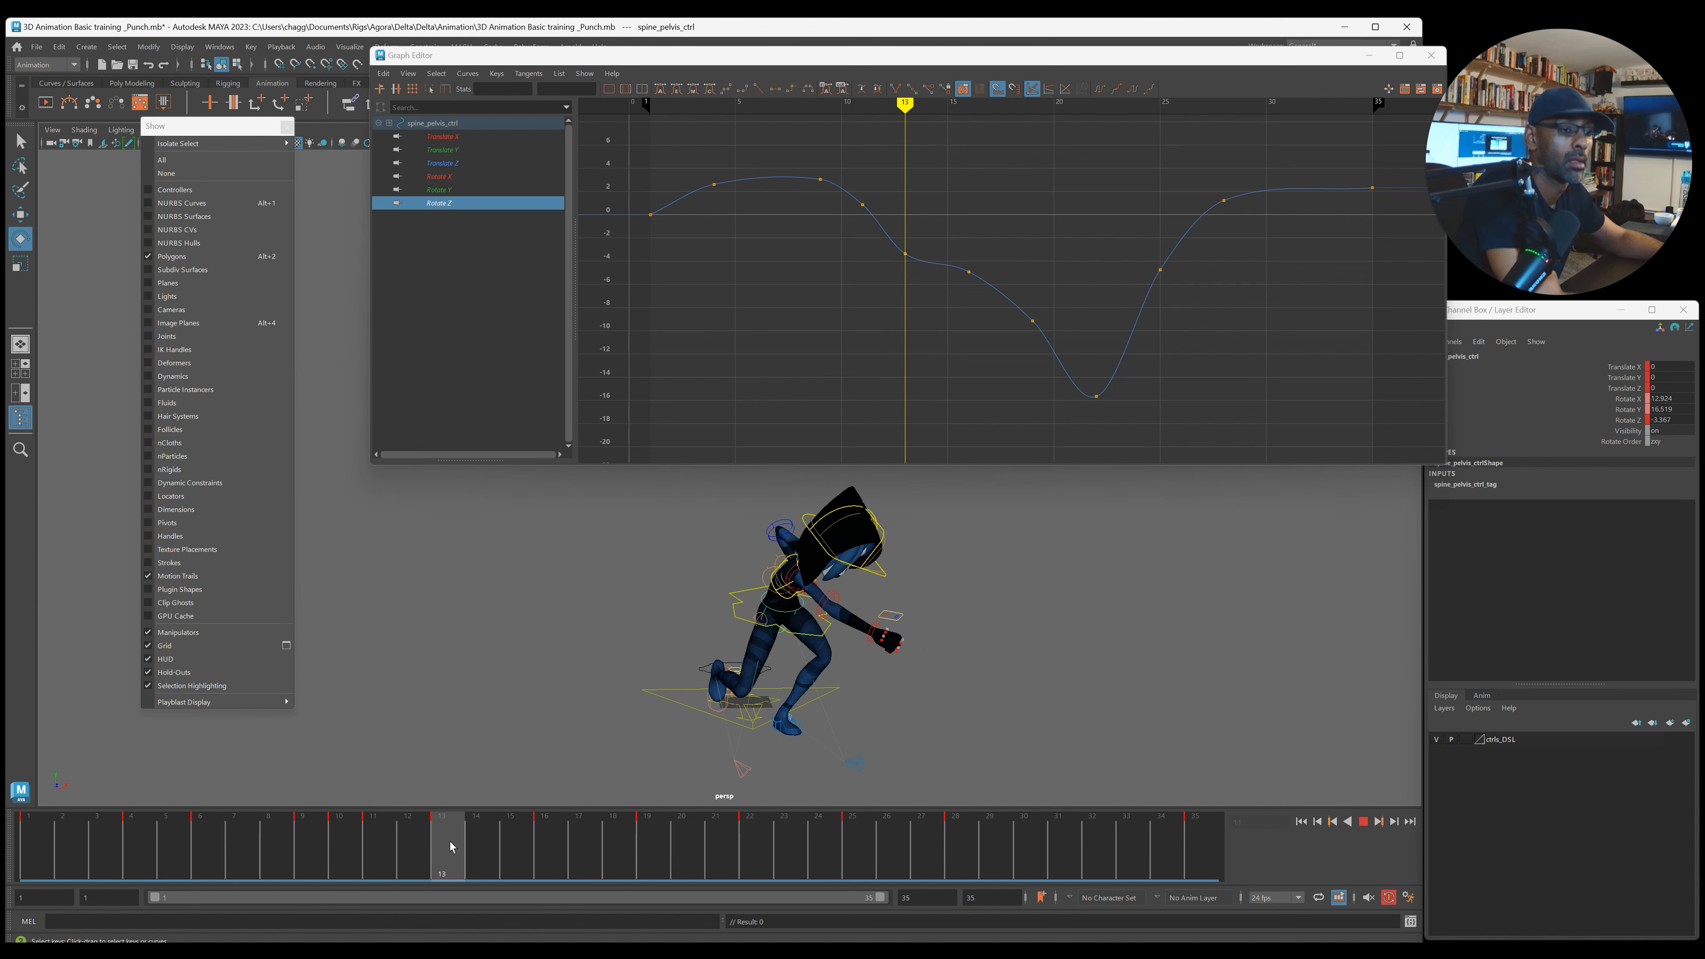
{"action": "left_click_drag", "start_coordinate": [890, 234], "coordinate": [931, 290]}
{"action": "middle_click_drag", "start_coordinate": [933, 288], "coordinate": [997, 318]}
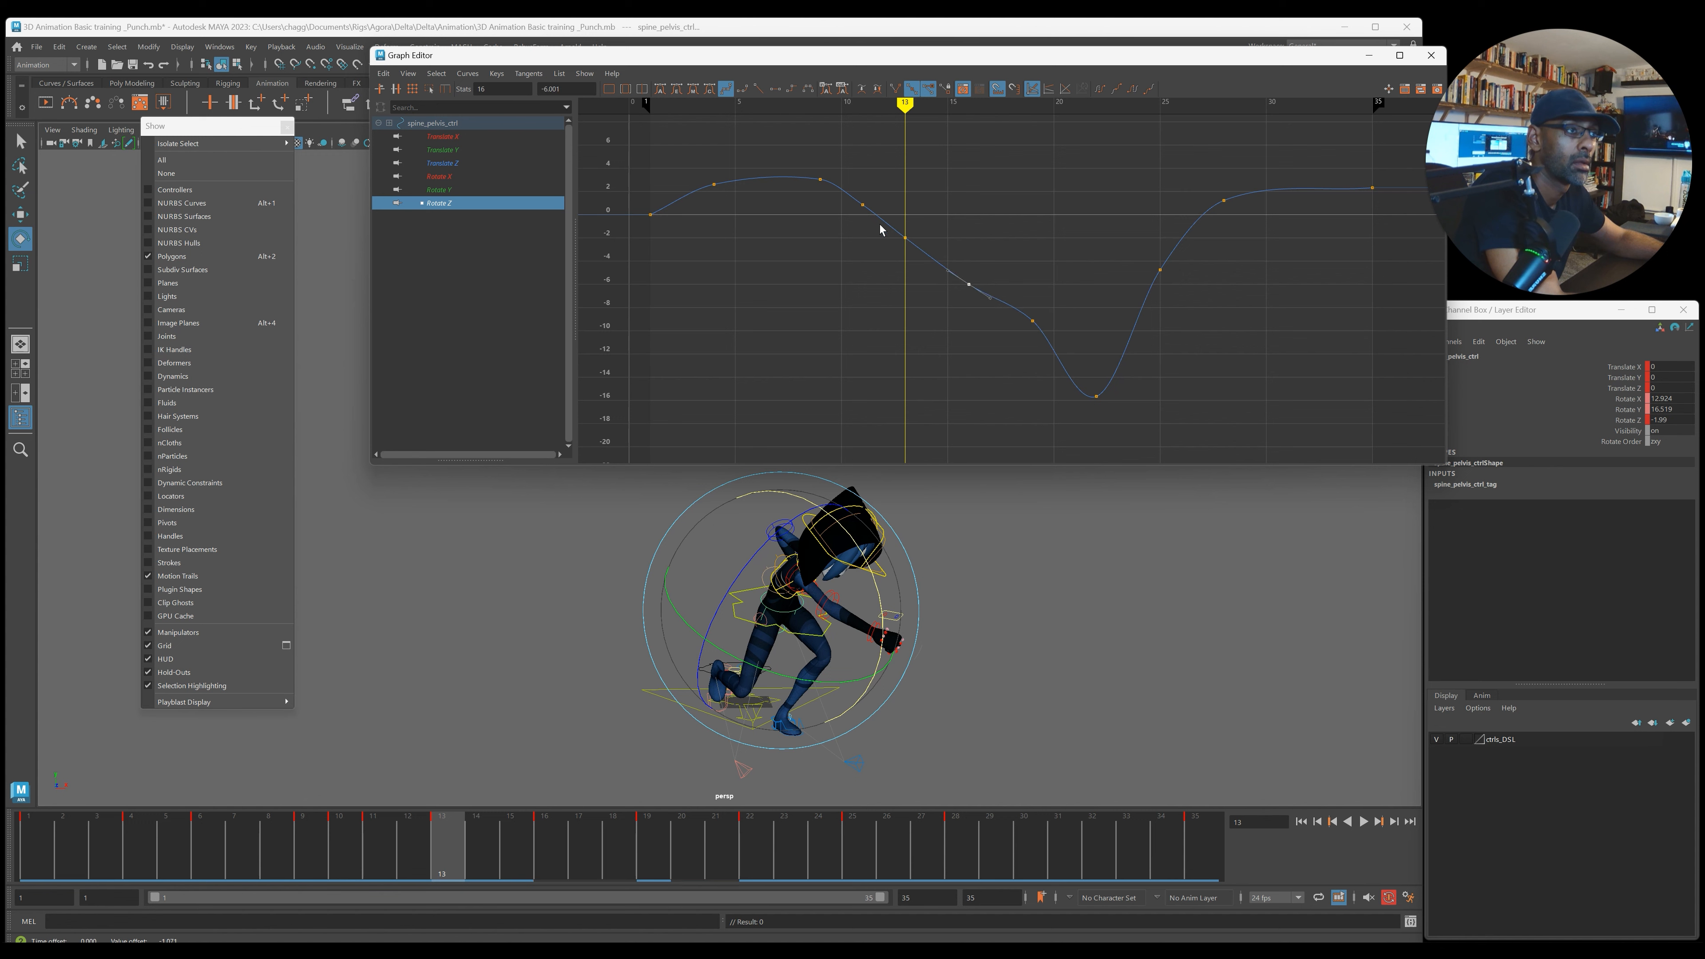
{"action": "left_click_drag", "start_coordinate": [916, 262], "coordinate": [1043, 329]}
{"action": "key", "text": "Delete"}
{"action": "key", "text": "Delete"}
{"action": "left_click_drag", "start_coordinate": [959, 262], "coordinate": [982, 297]}
{"action": "middle_click_drag", "start_coordinate": [982, 301], "coordinate": [987, 295]}
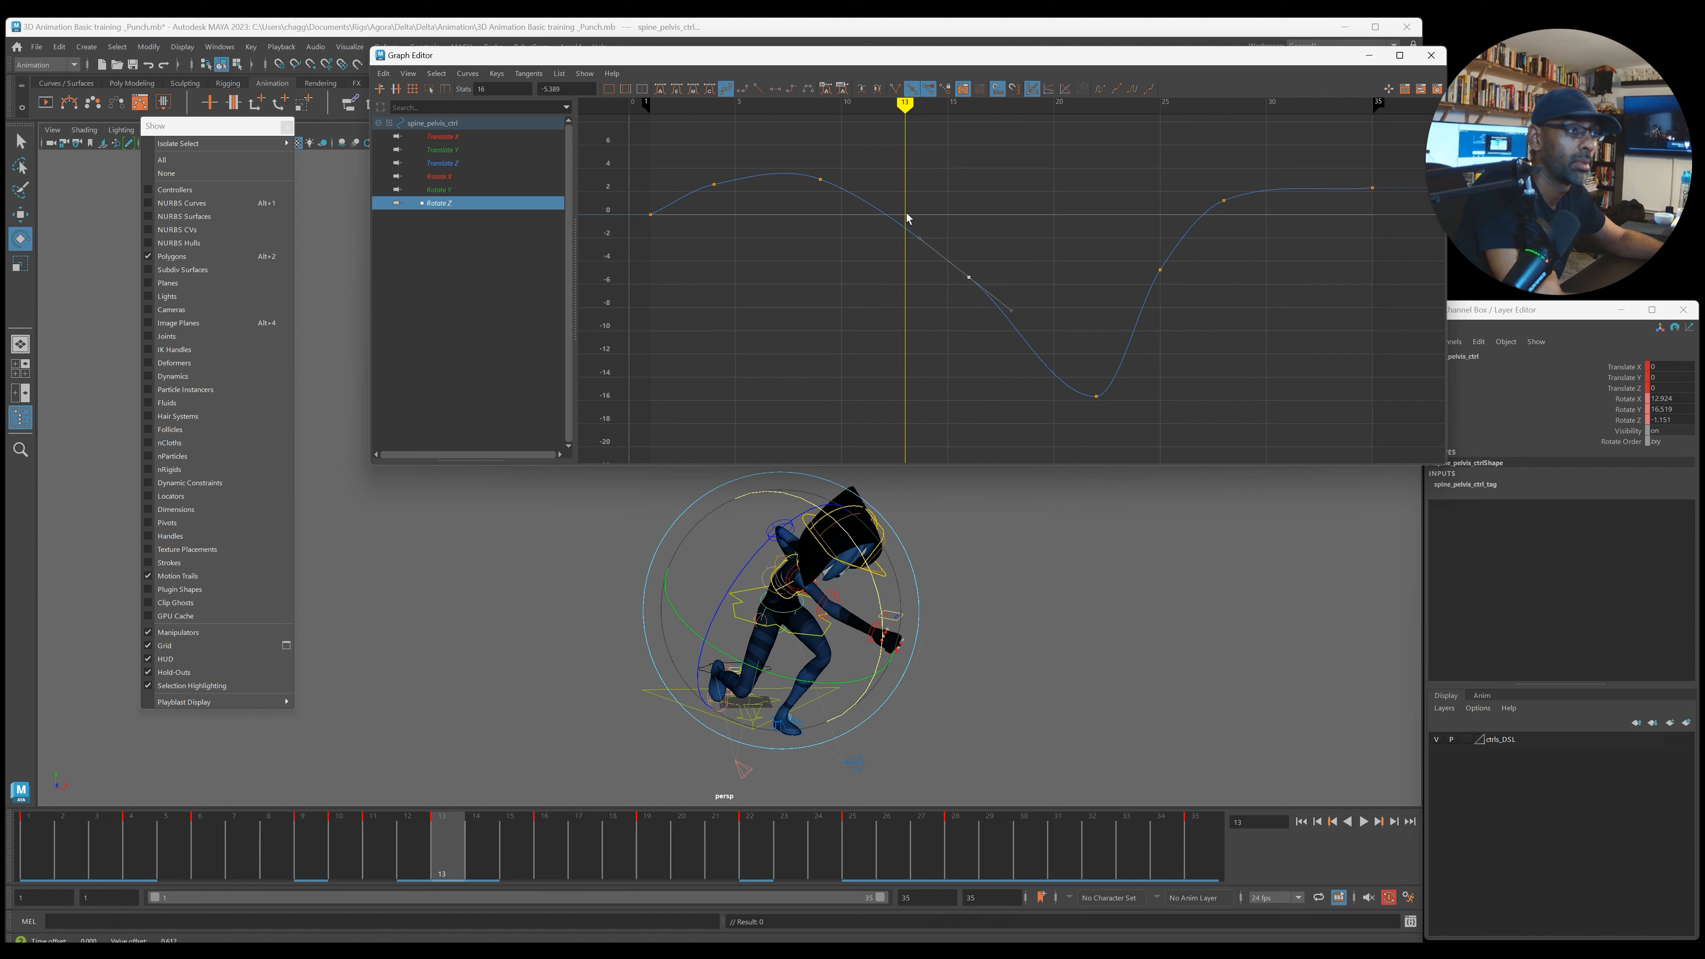
Step: Flatten the end tangents of the pelvis Rotate Z curve and adjust the frame 4 key to about 2.6
{"action": "left_click_drag", "start_coordinate": [1350, 172], "coordinate": [1380, 235]}
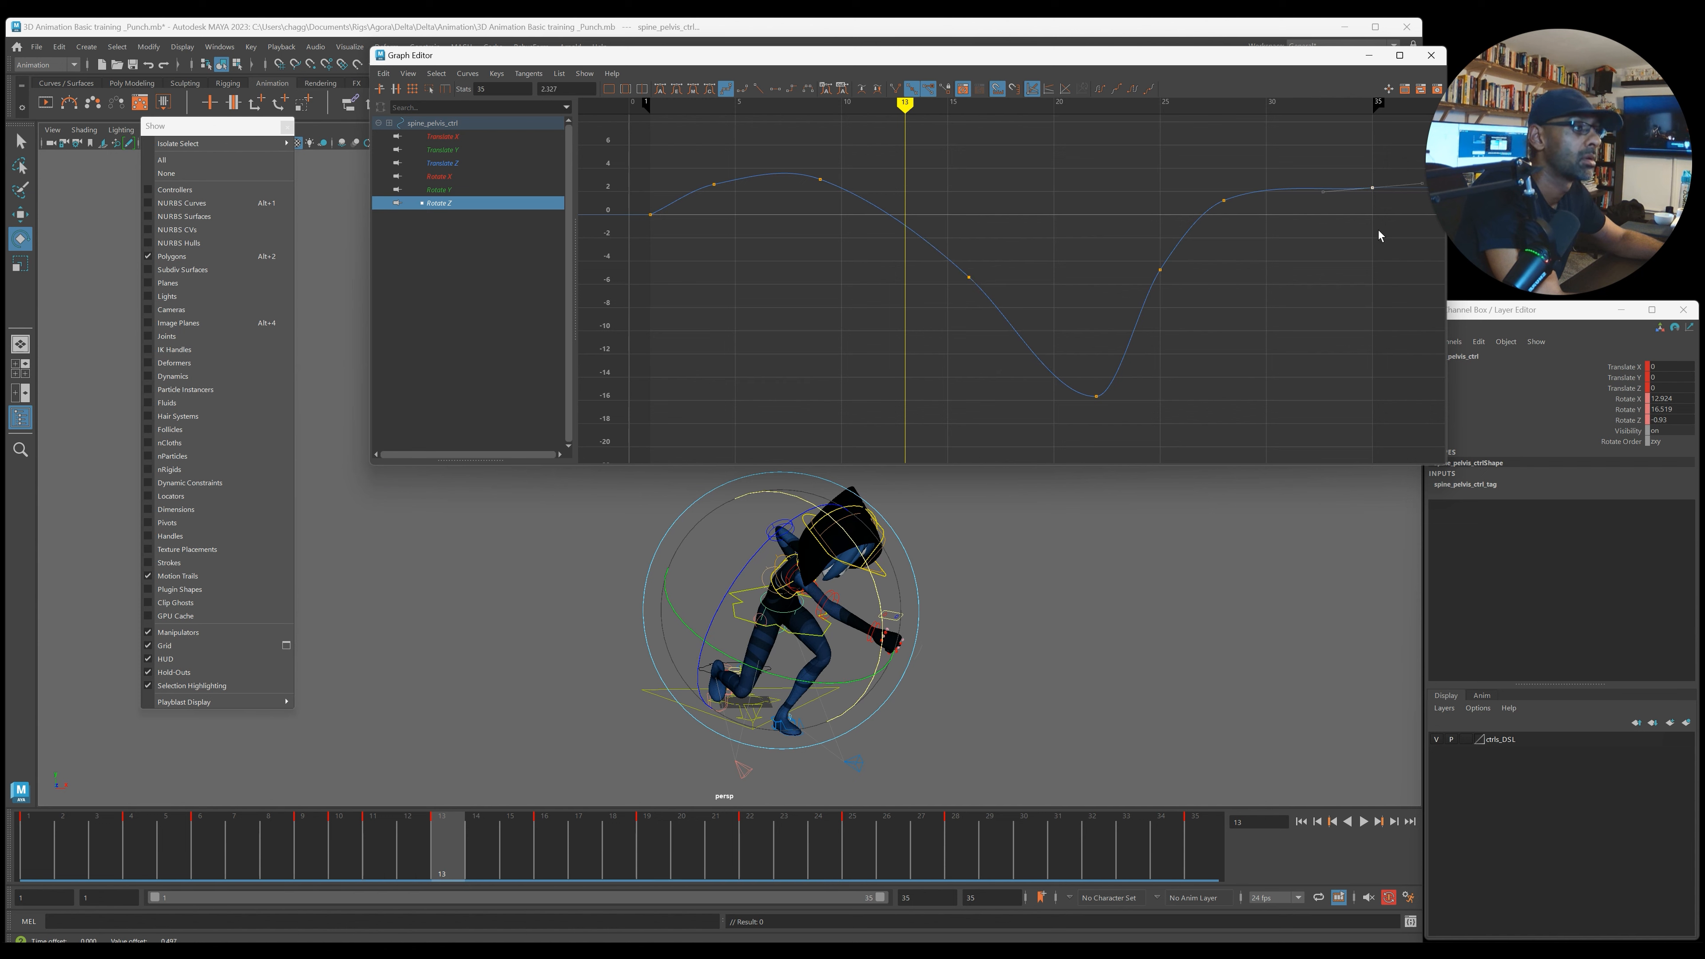
{"action": "left_click_drag", "start_coordinate": [647, 235], "coordinate": [738, 234]}
{"action": "left_click_drag", "start_coordinate": [741, 135], "coordinate": [763, 217]}
{"action": "middle_click_drag", "start_coordinate": [765, 216], "coordinate": [766, 205]}
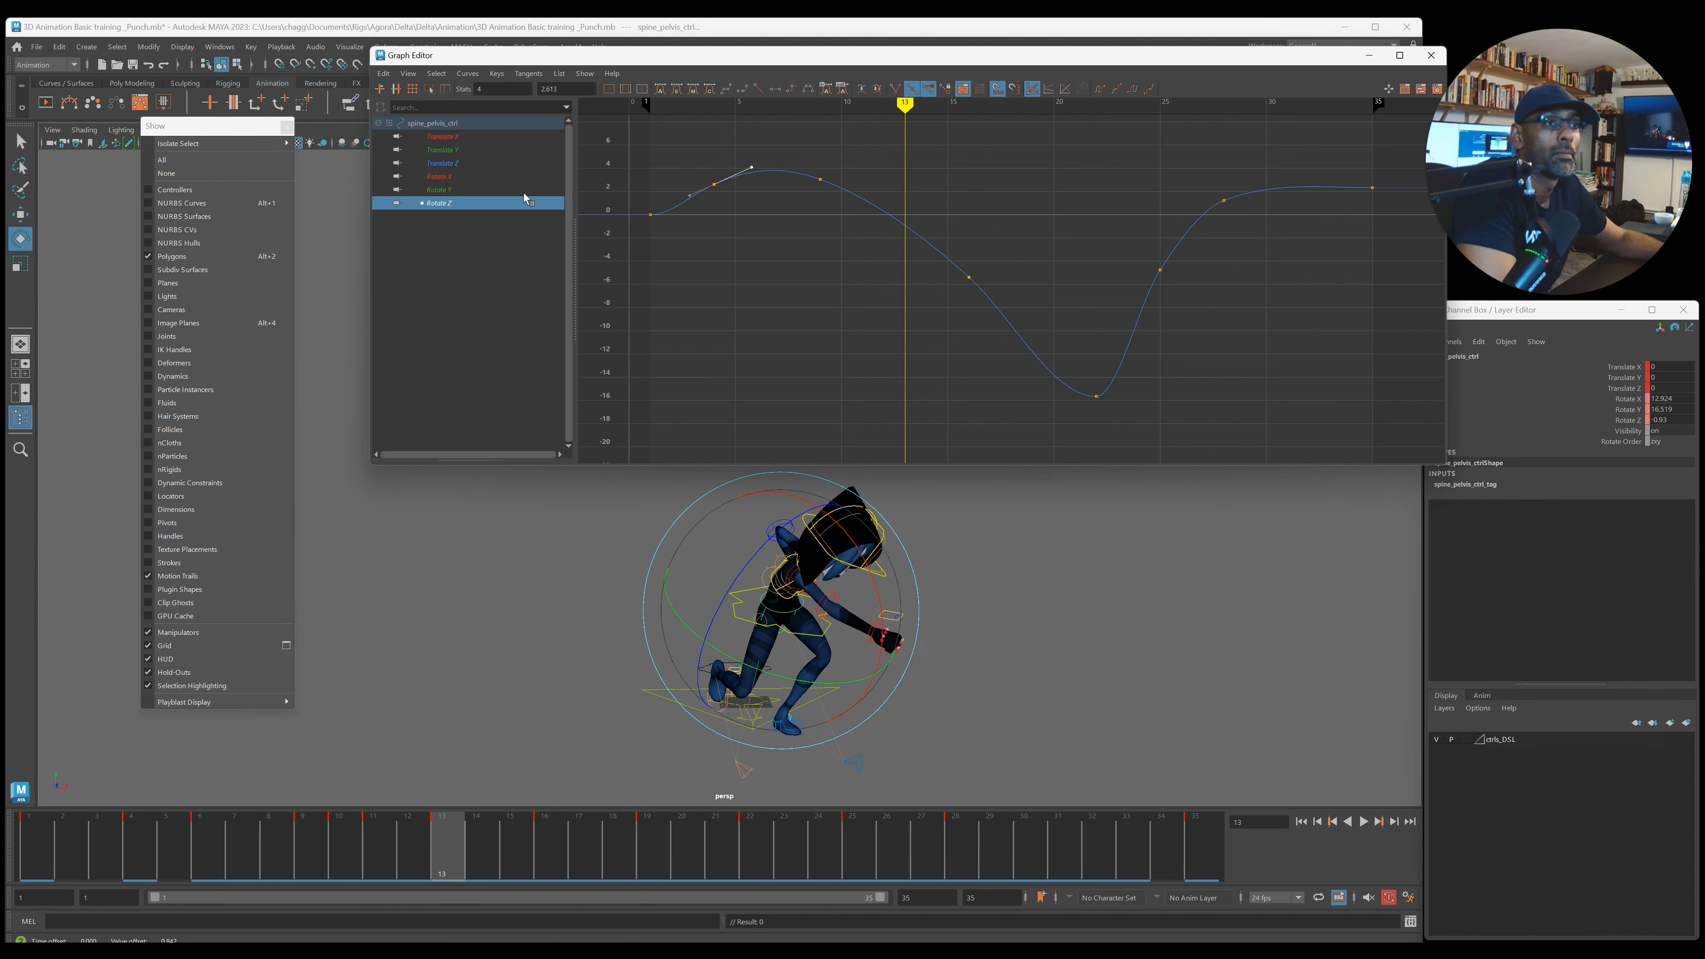
Step: Inspect the pelvis Rotate X and translate curves, and play back and scrub the animation to check the hip motion through frame 28
{"action": "left_click", "coordinate": [500, 176]}
{"action": "left_click", "coordinate": [485, 151]}
{"action": "left_click", "coordinate": [484, 136]}
{"action": "left_click", "coordinate": [479, 162]}
{"action": "key", "text": "alt+v"}
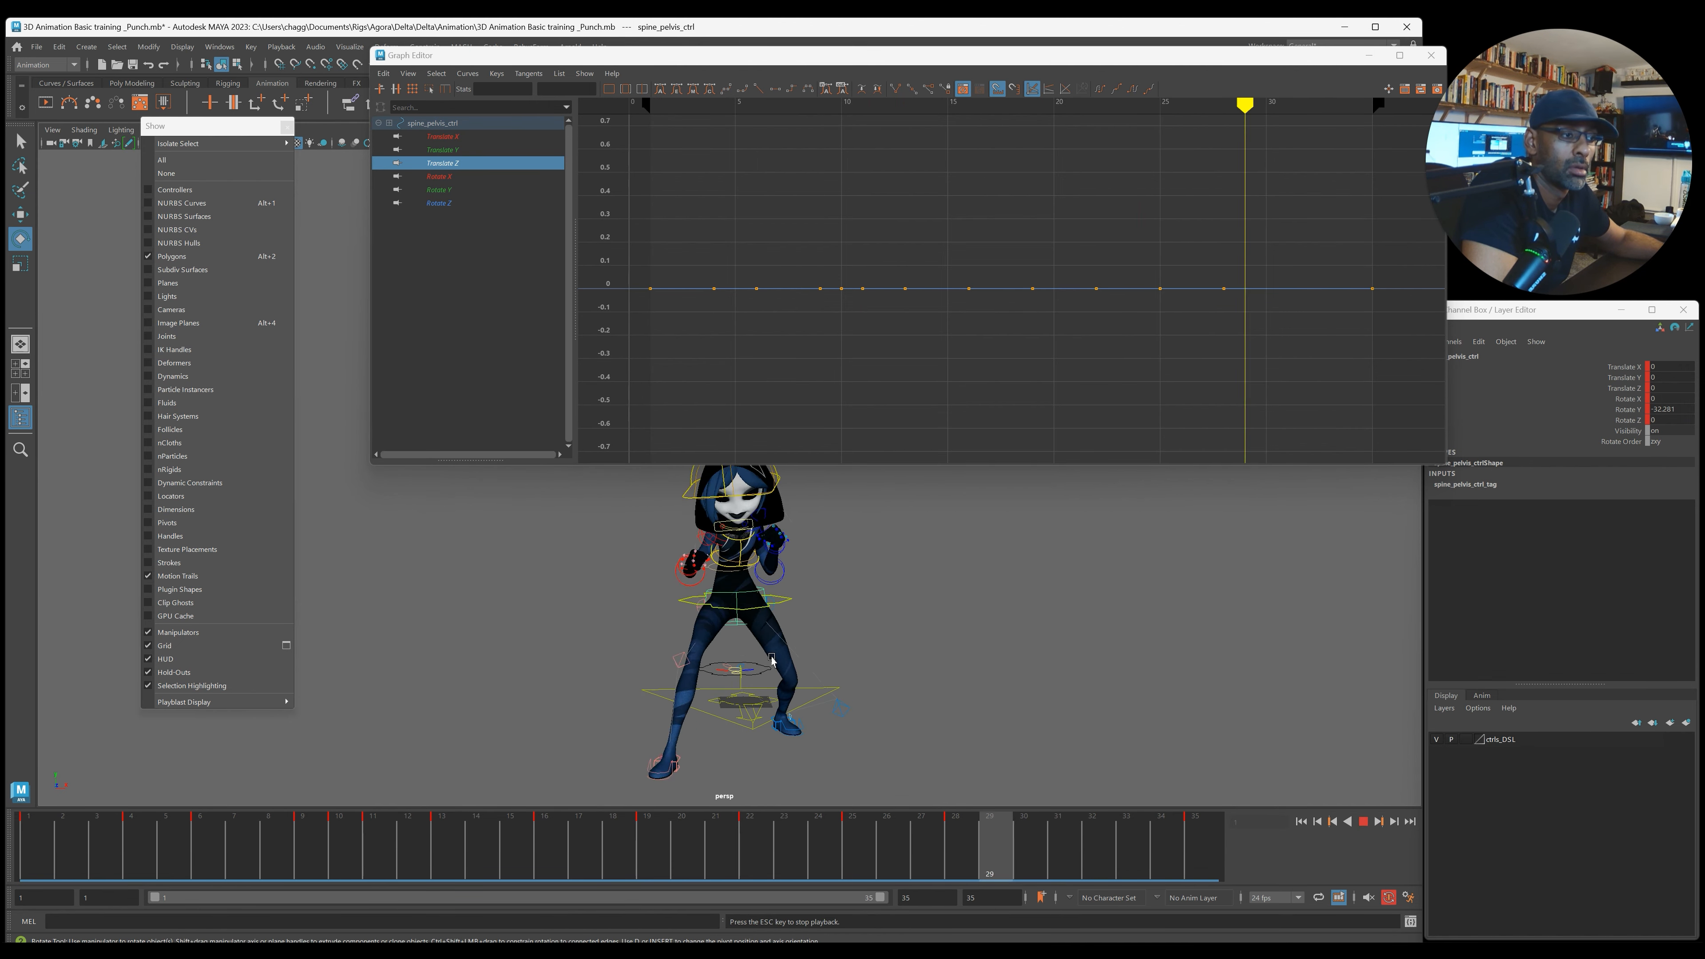
{"action": "key", "text": "Escape"}
{"action": "key", "text": "alt+v"}
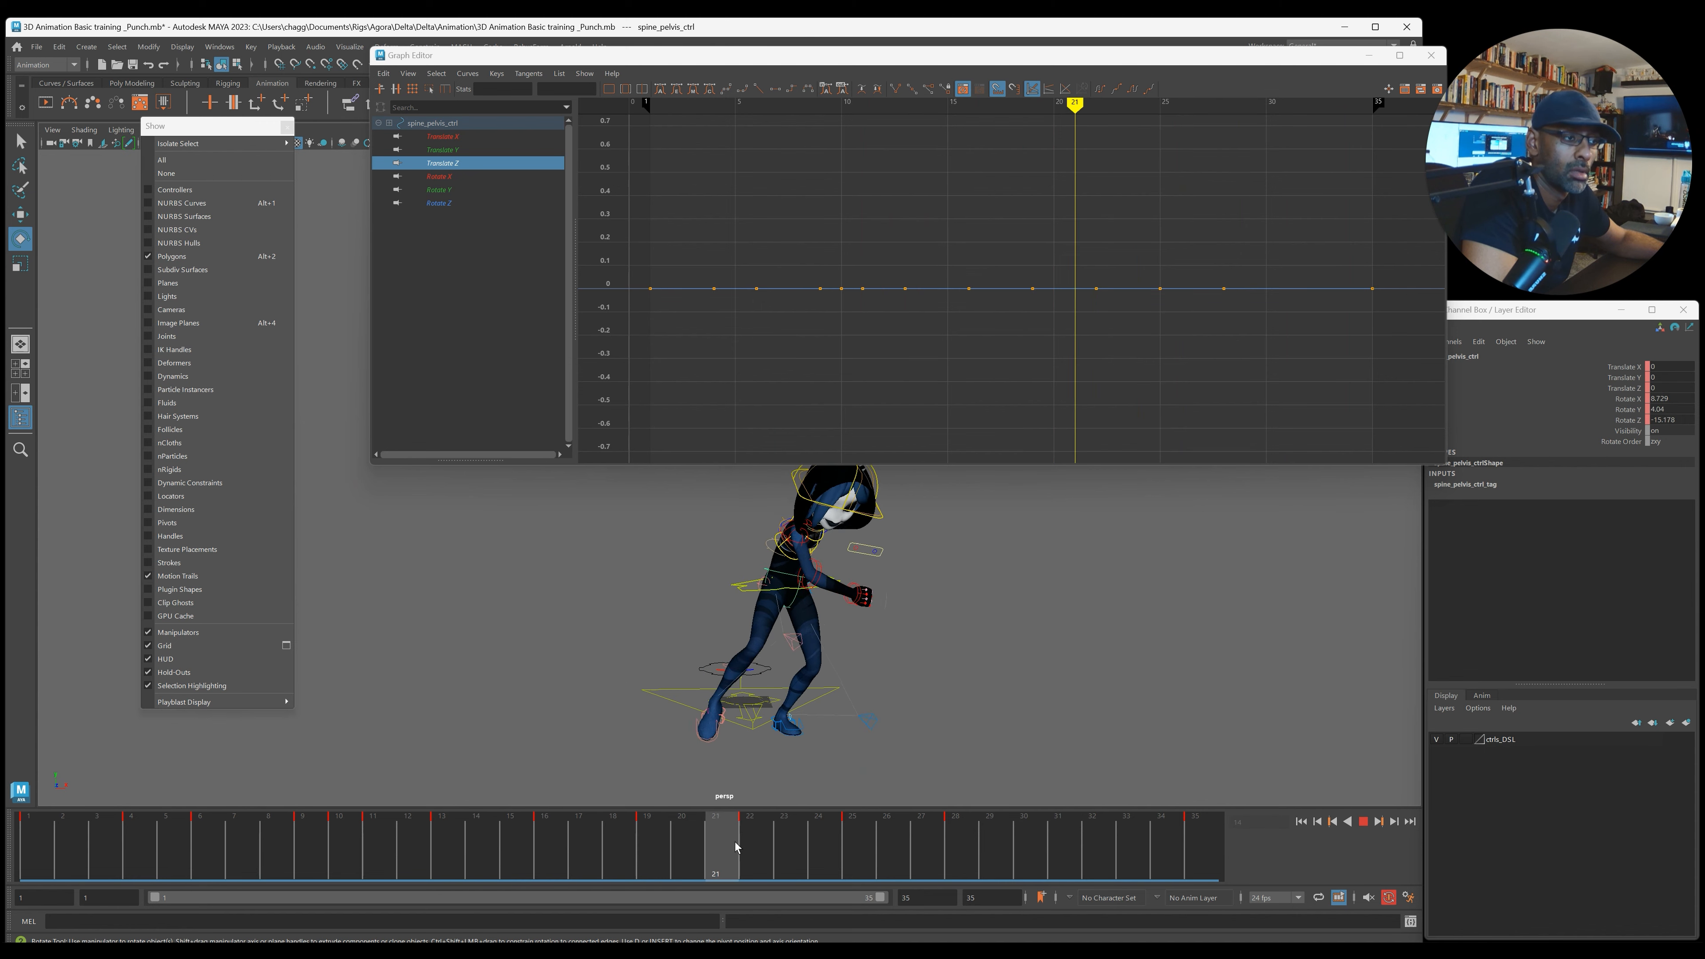
{"action": "left_click_drag", "start_coordinate": [918, 840], "coordinate": [958, 843]}
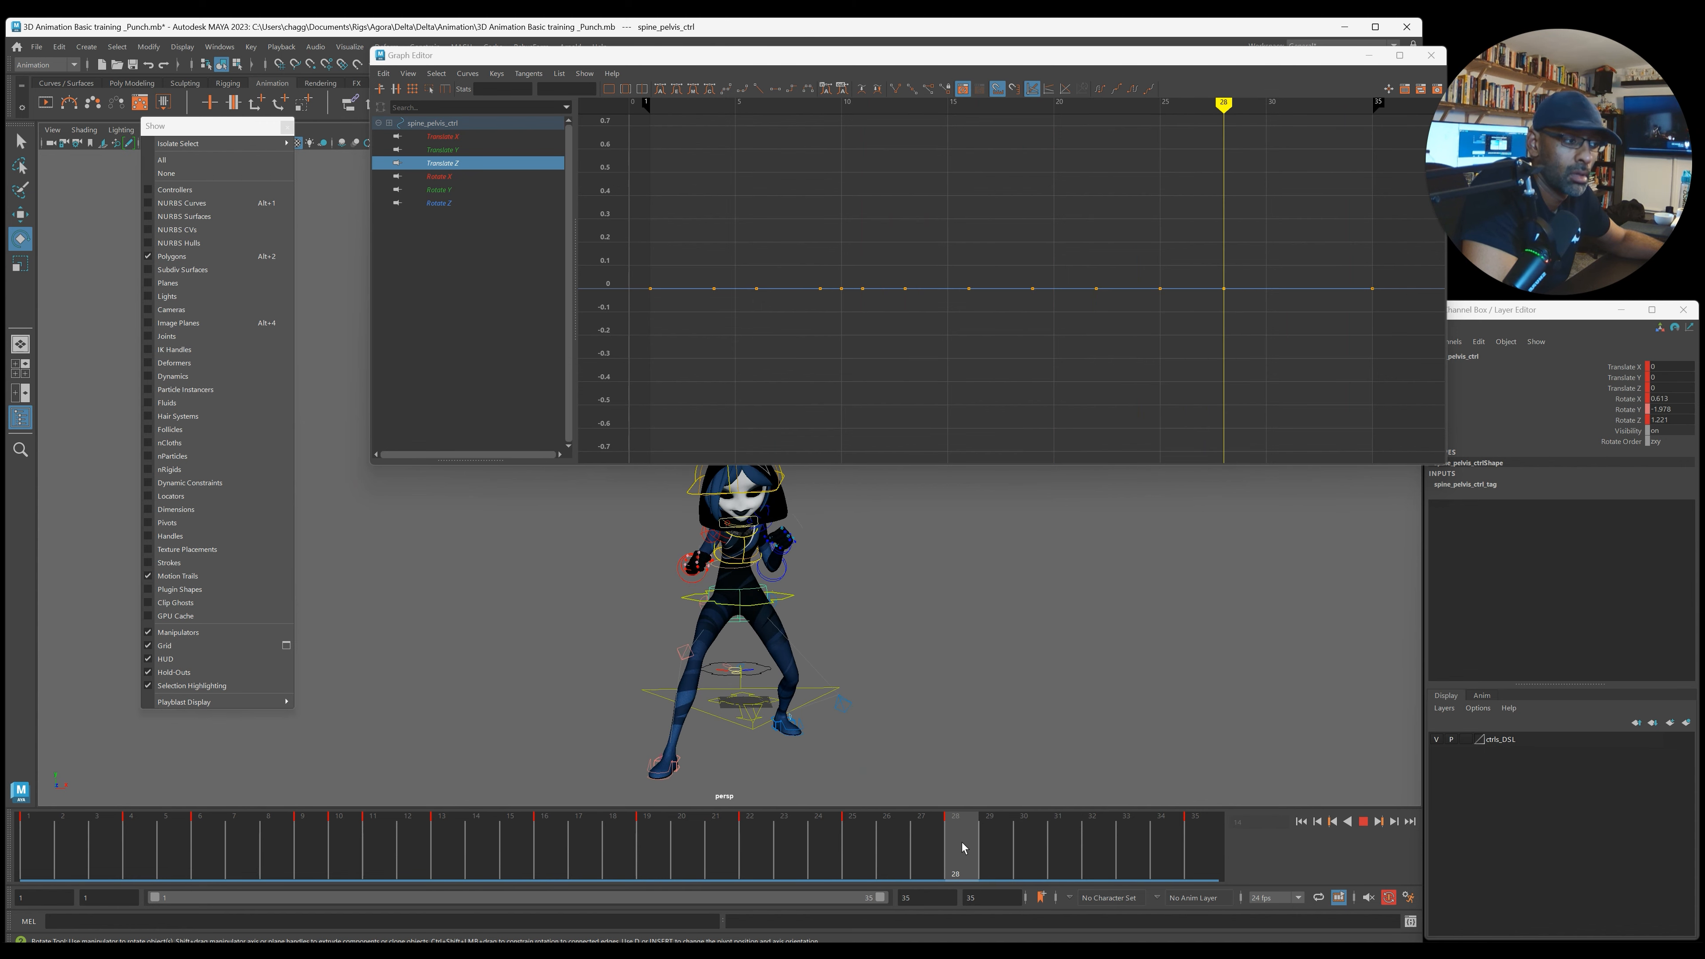
Step: At frame 31, tilt the pelvis to Rotate Z about -3.9, and check the settle through frame 35 on the Rotate Z curve
{"action": "left_click", "coordinate": [1611, 398]}
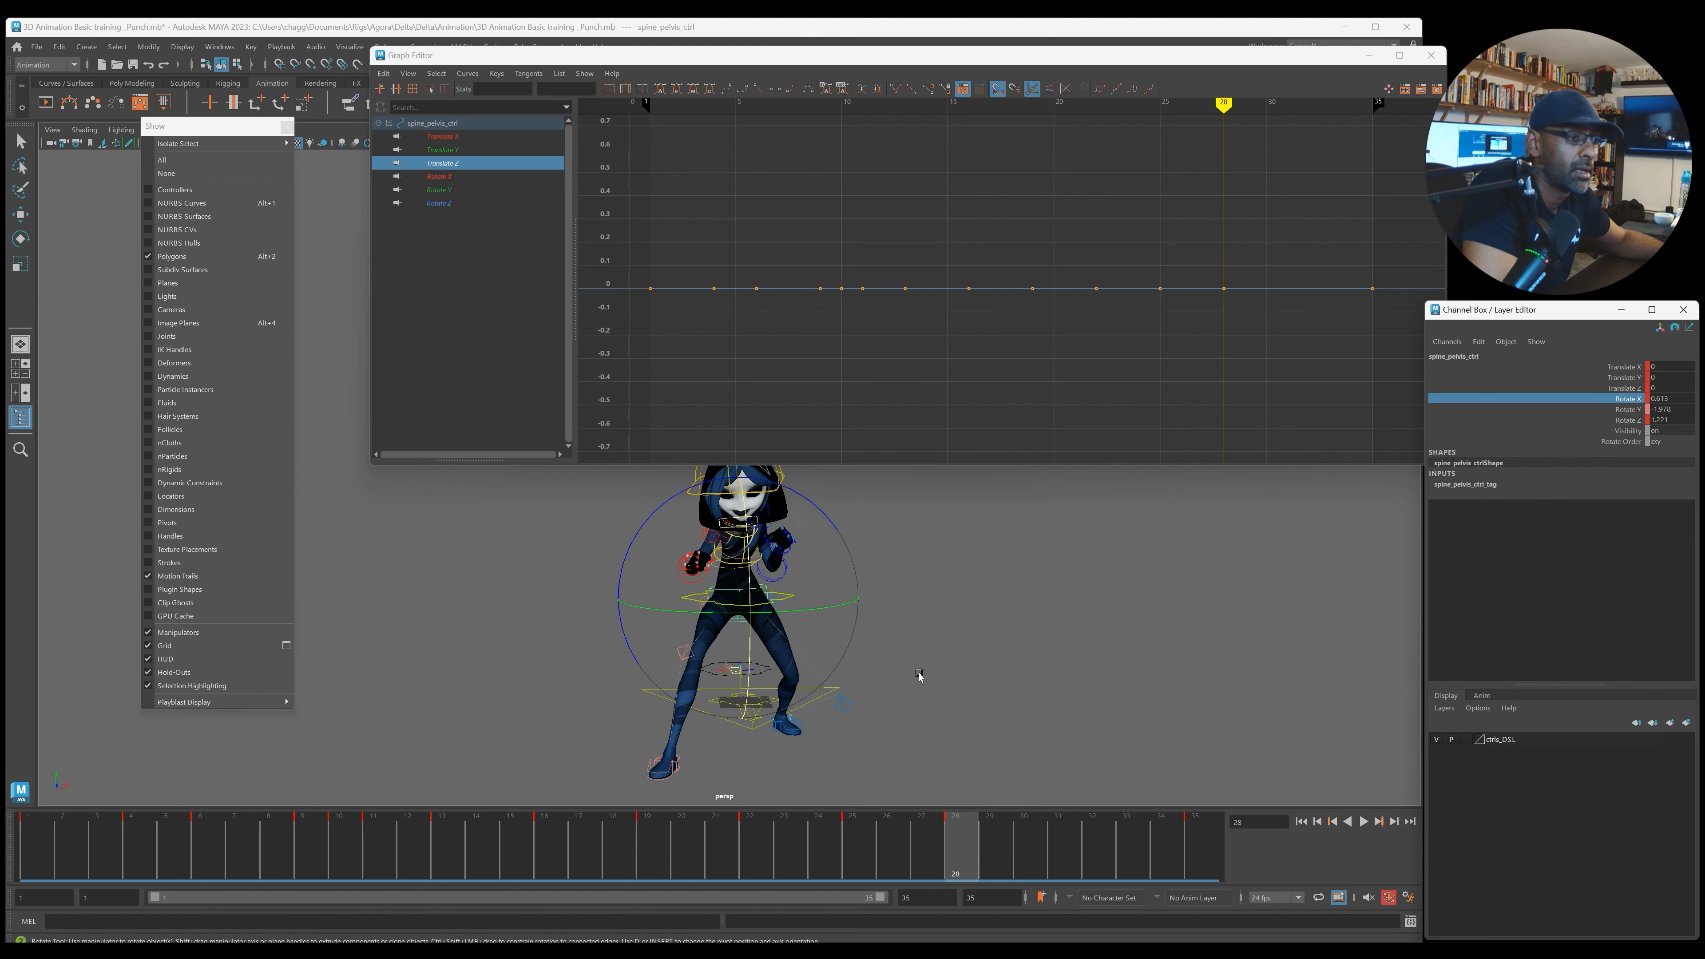
{"action": "key", "text": "alt+period"}
{"action": "key", "text": "alt+period"}
{"action": "key", "text": "alt+period"}
{"action": "left_click_drag", "start_coordinate": [784, 491], "coordinate": [786, 490]}
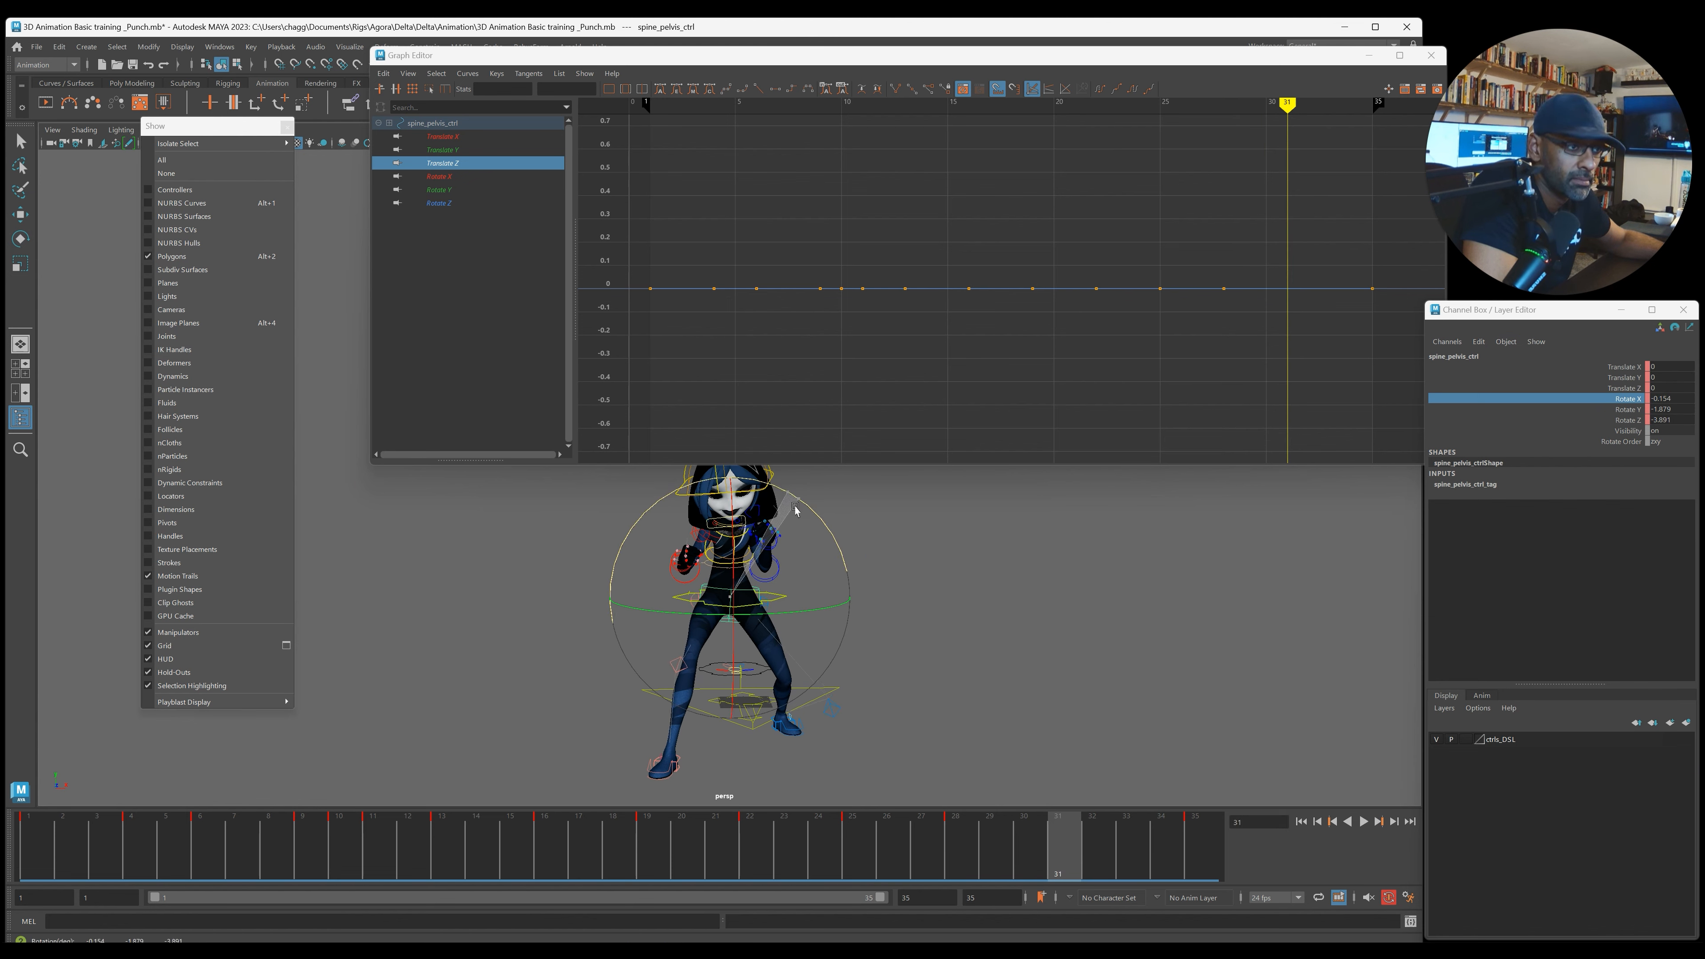
{"action": "mouse_move", "coordinate": [1039, 822]}
{"action": "left_mouse_down"}
{"action": "mouse_move", "coordinate": [993, 832]}
{"action": "mouse_move", "coordinate": [1220, 839]}
{"action": "left_mouse_up"}
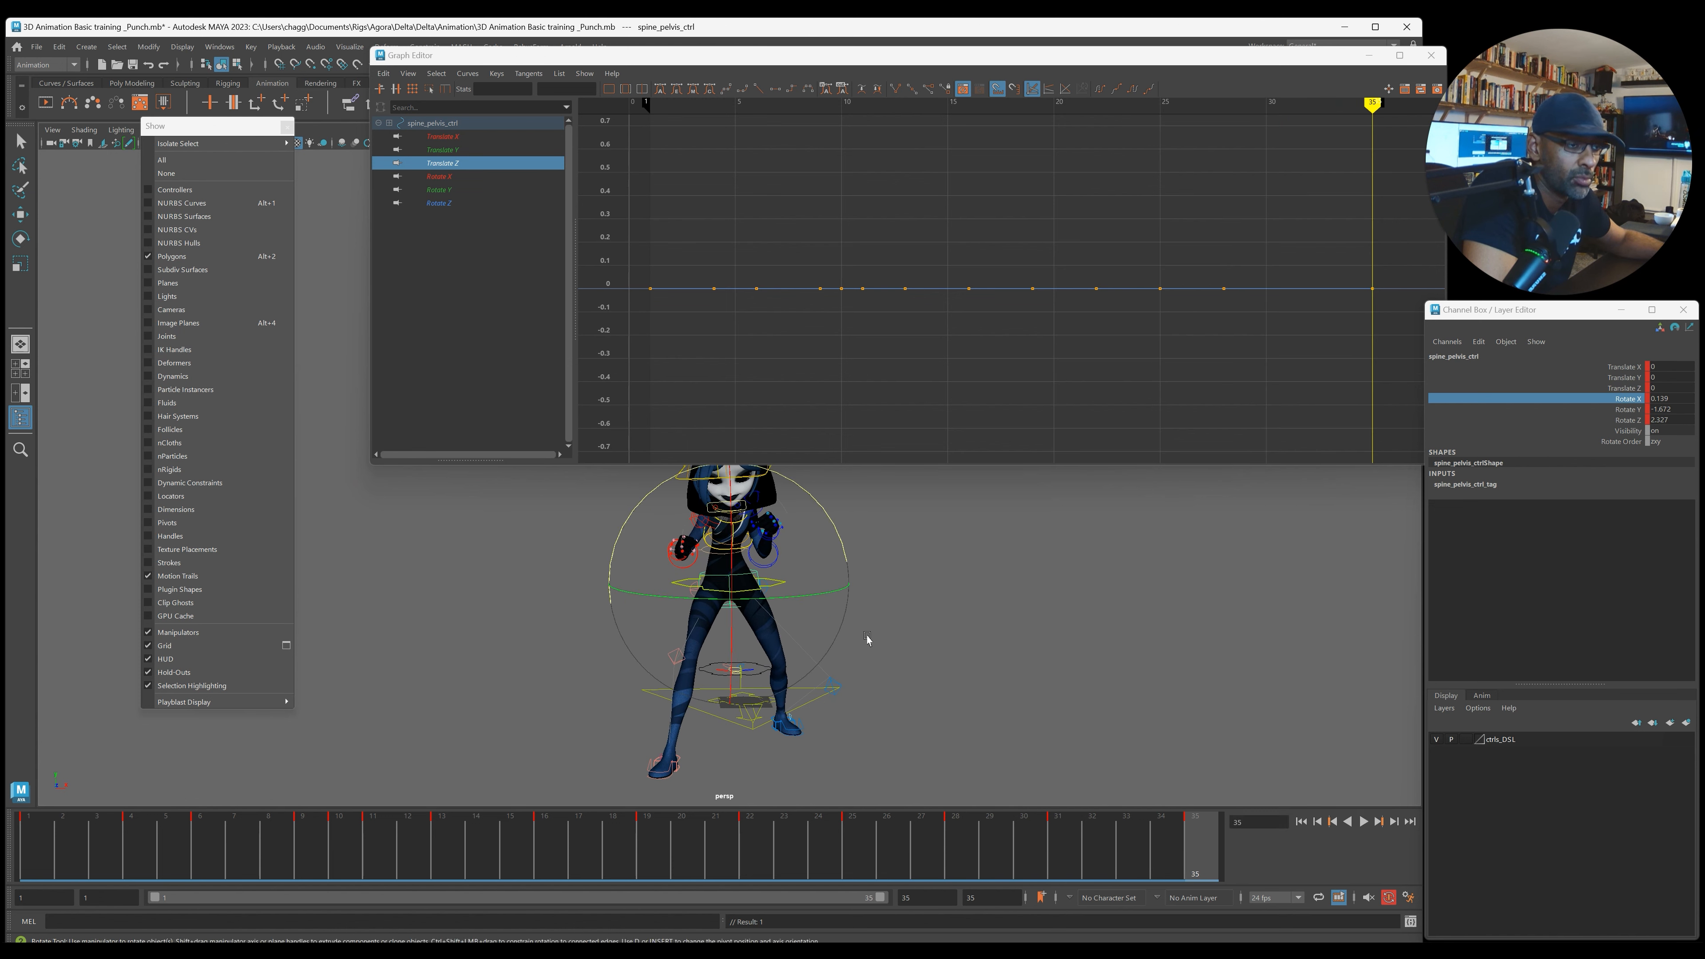
{"action": "left_click", "coordinate": [473, 203]}
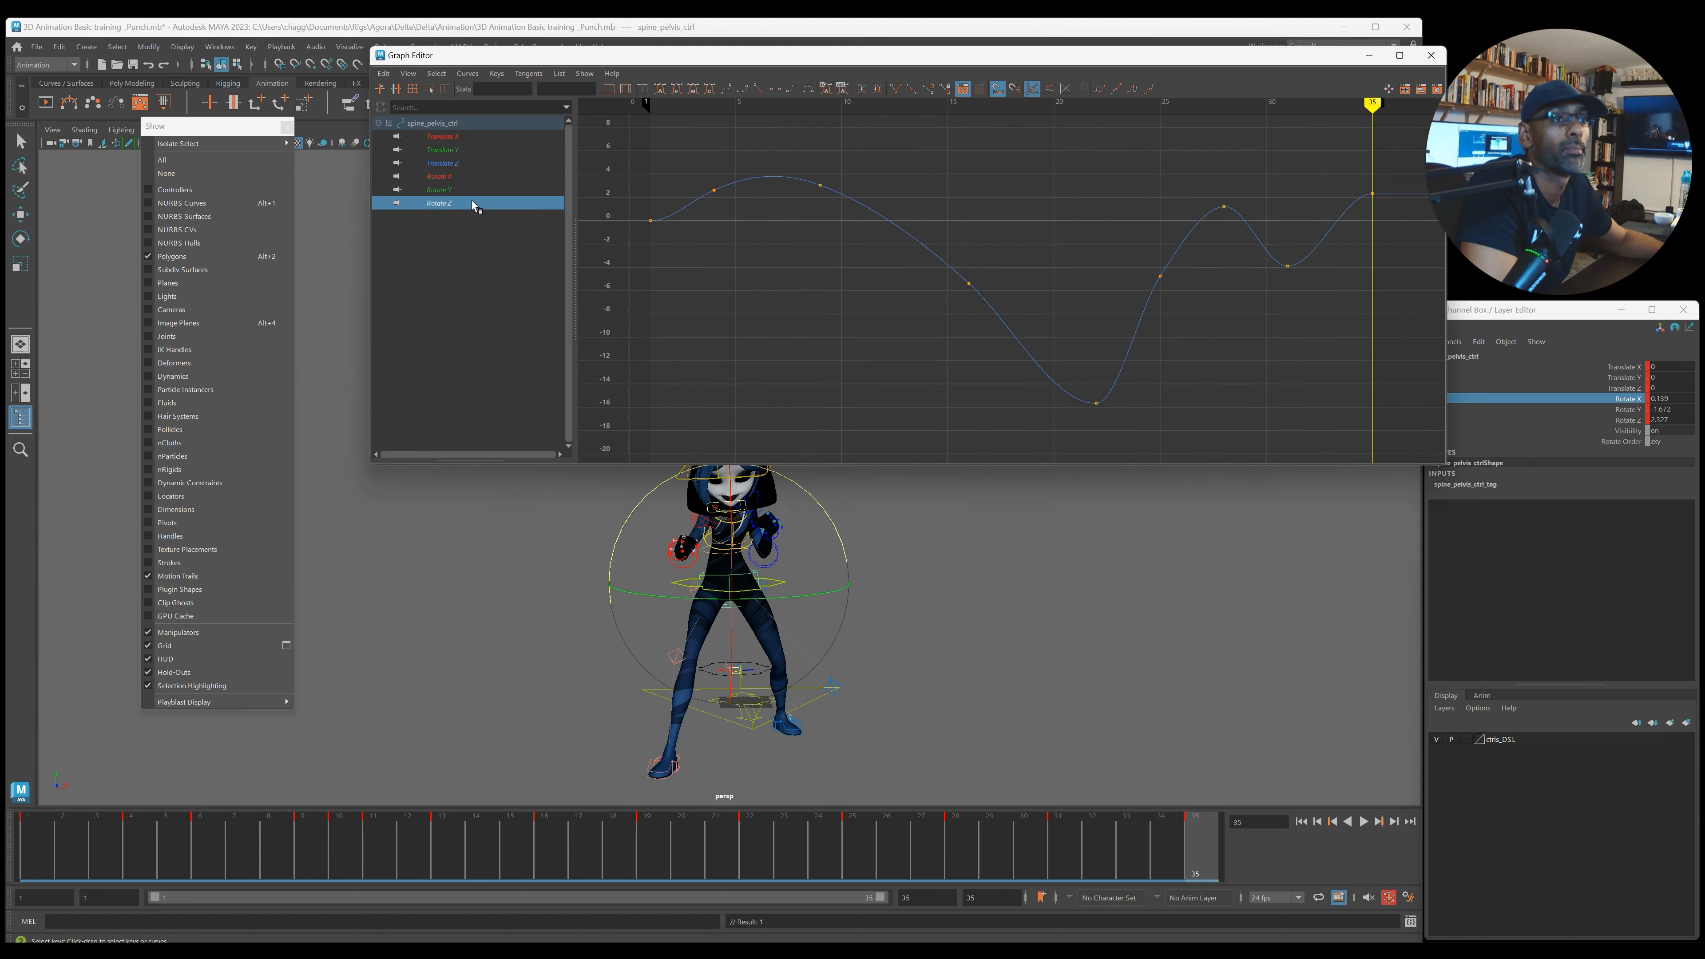
Step: Lower the pelvis Rotate Z key at frame 35 to about -1.1, and play back the animation to check the settle
{"action": "left_click", "coordinate": [1372, 193]}
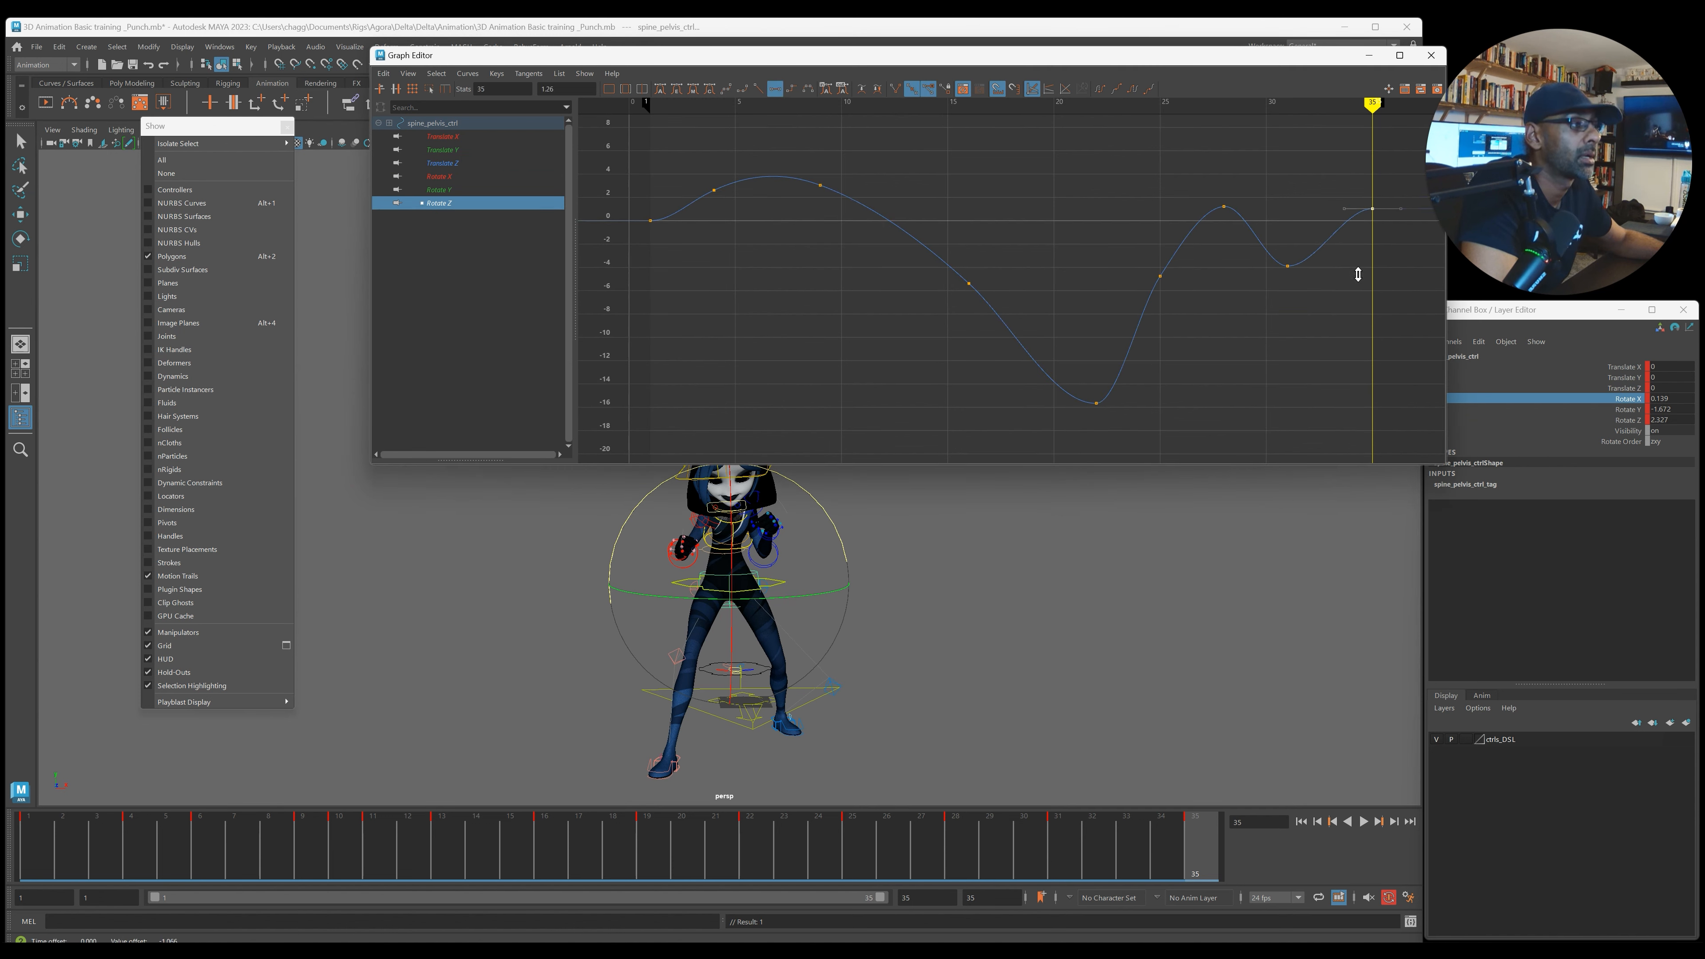
{"action": "middle_click_drag", "start_coordinate": [1359, 294], "coordinate": [1360, 298], "text": "shift"}
{"action": "scroll", "coordinate": [1361, 297], "scroll_direction": "up", "scroll_amount": 4}
{"action": "scroll", "coordinate": [1047, 275], "scroll_direction": "down", "scroll_amount": 12}
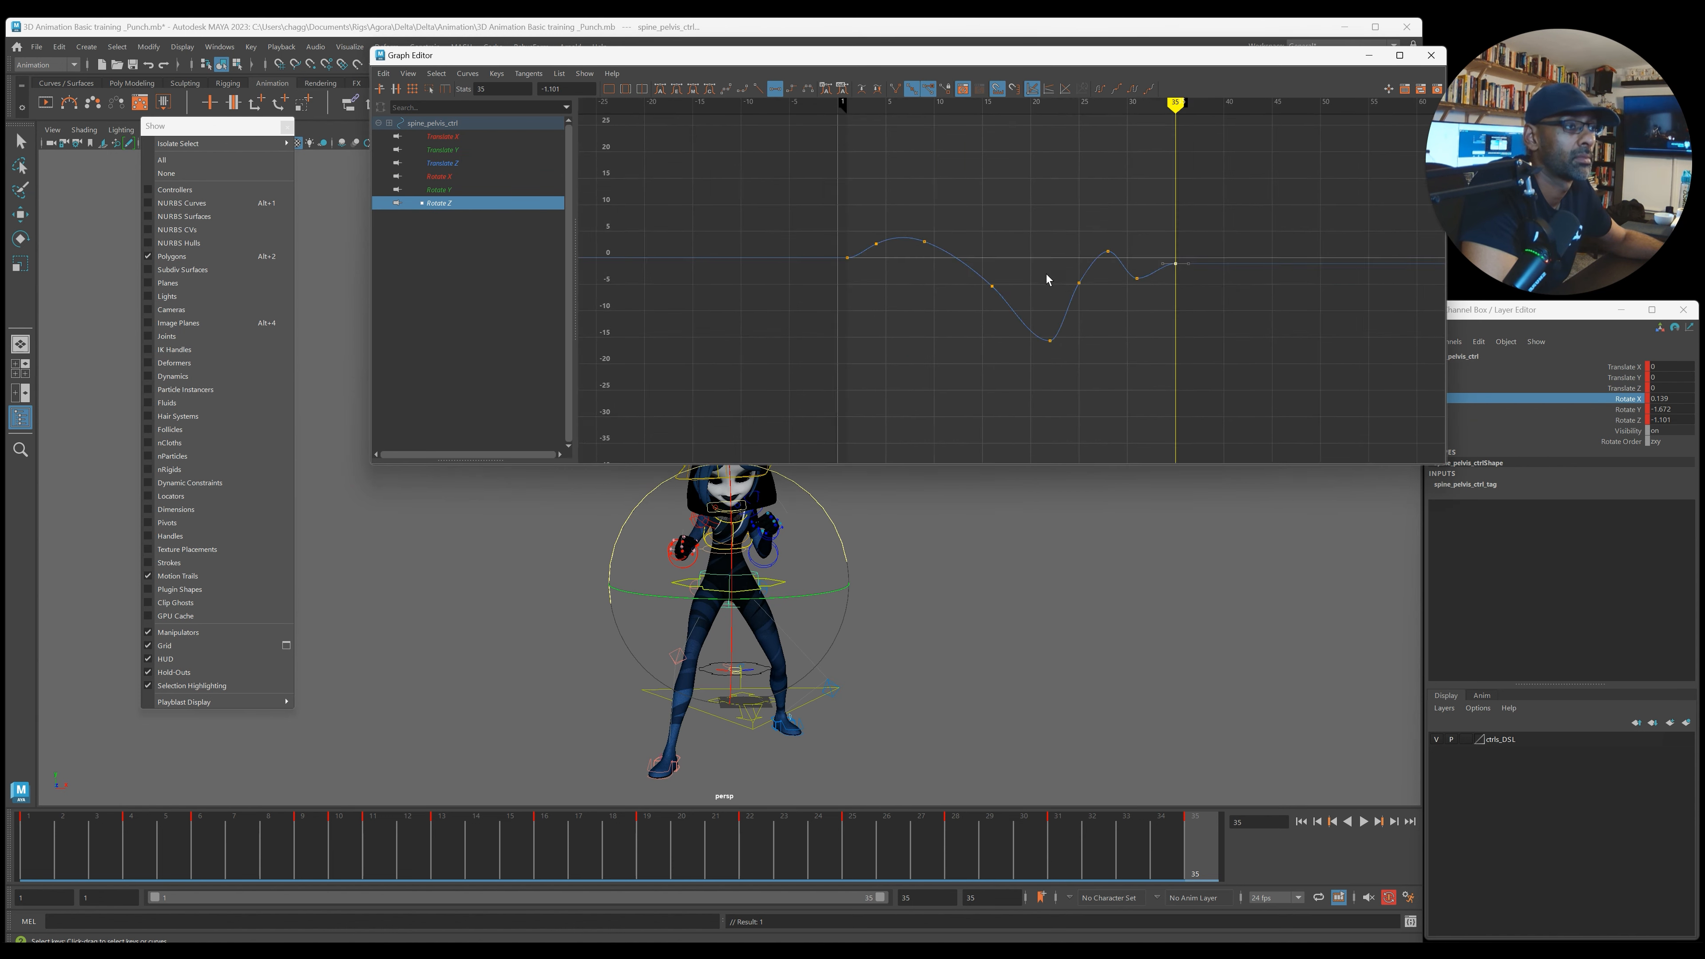
{"action": "key", "text": "a"}
{"action": "key", "text": "alt+v"}
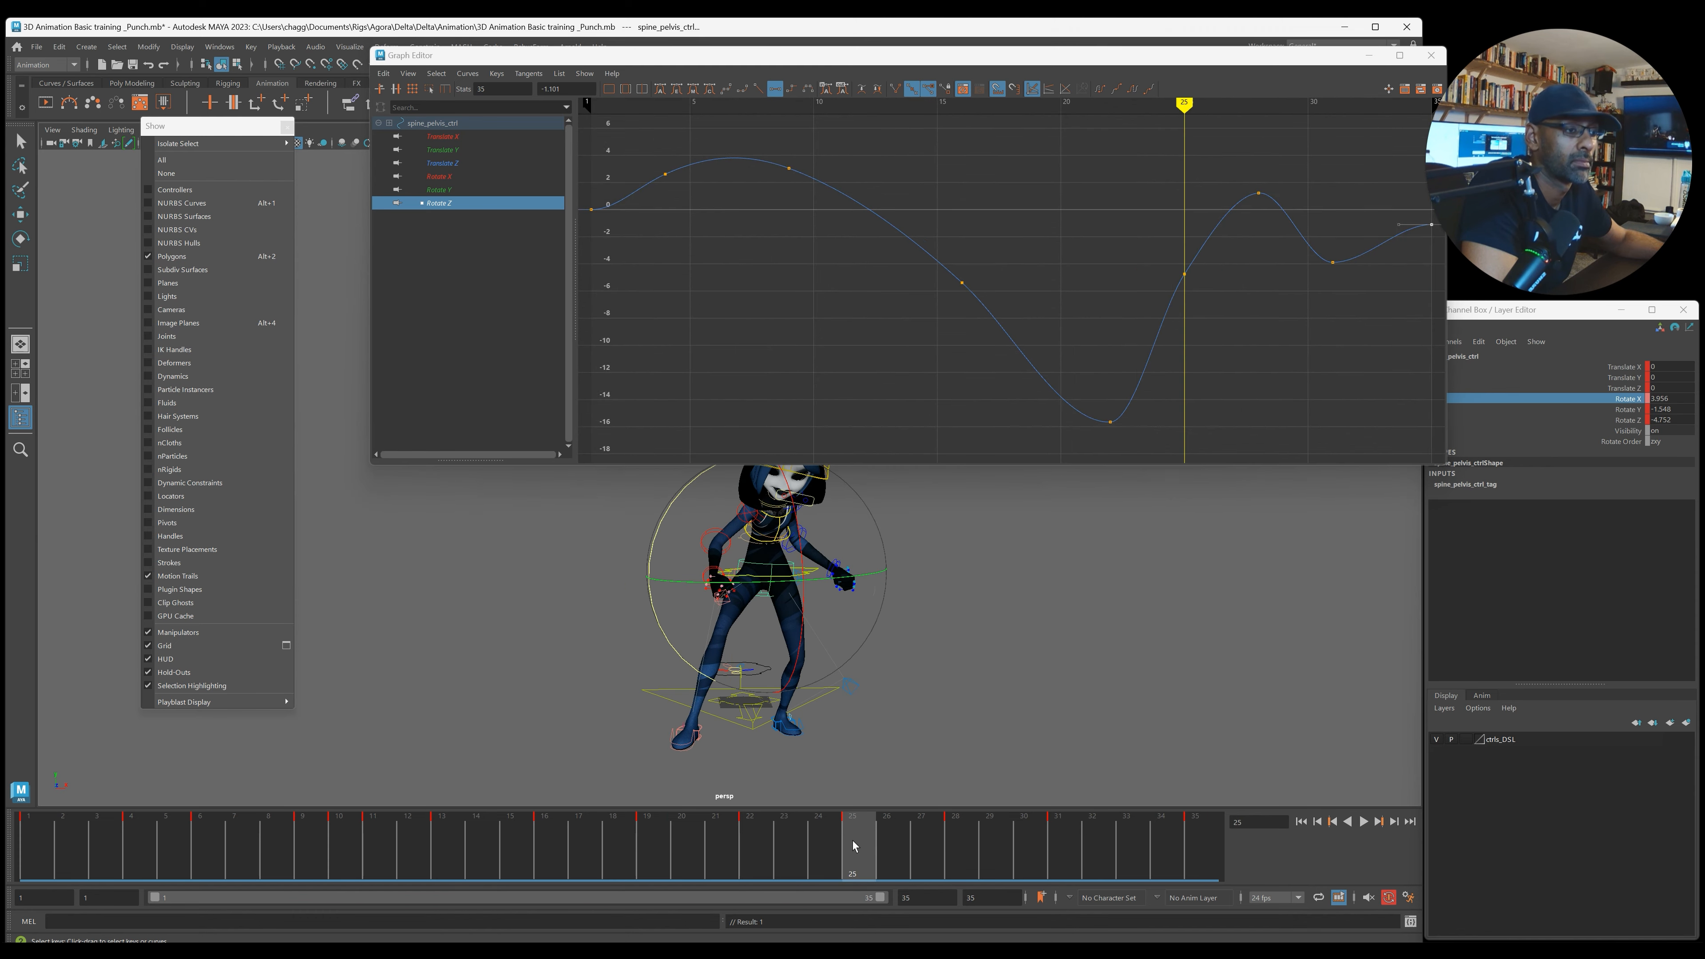
{"action": "key", "text": "alt+v"}
Step: Tilt the pelvis to Rotate Z about -10 at frame 25 and about -20 at frame 22, and play back the result
{"action": "left_click_drag", "start_coordinate": [990, 854], "coordinate": [859, 866]}
{"action": "left_click_drag", "start_coordinate": [661, 538], "coordinate": [662, 523]}
{"action": "left_click_drag", "start_coordinate": [836, 864], "coordinate": [760, 861]}
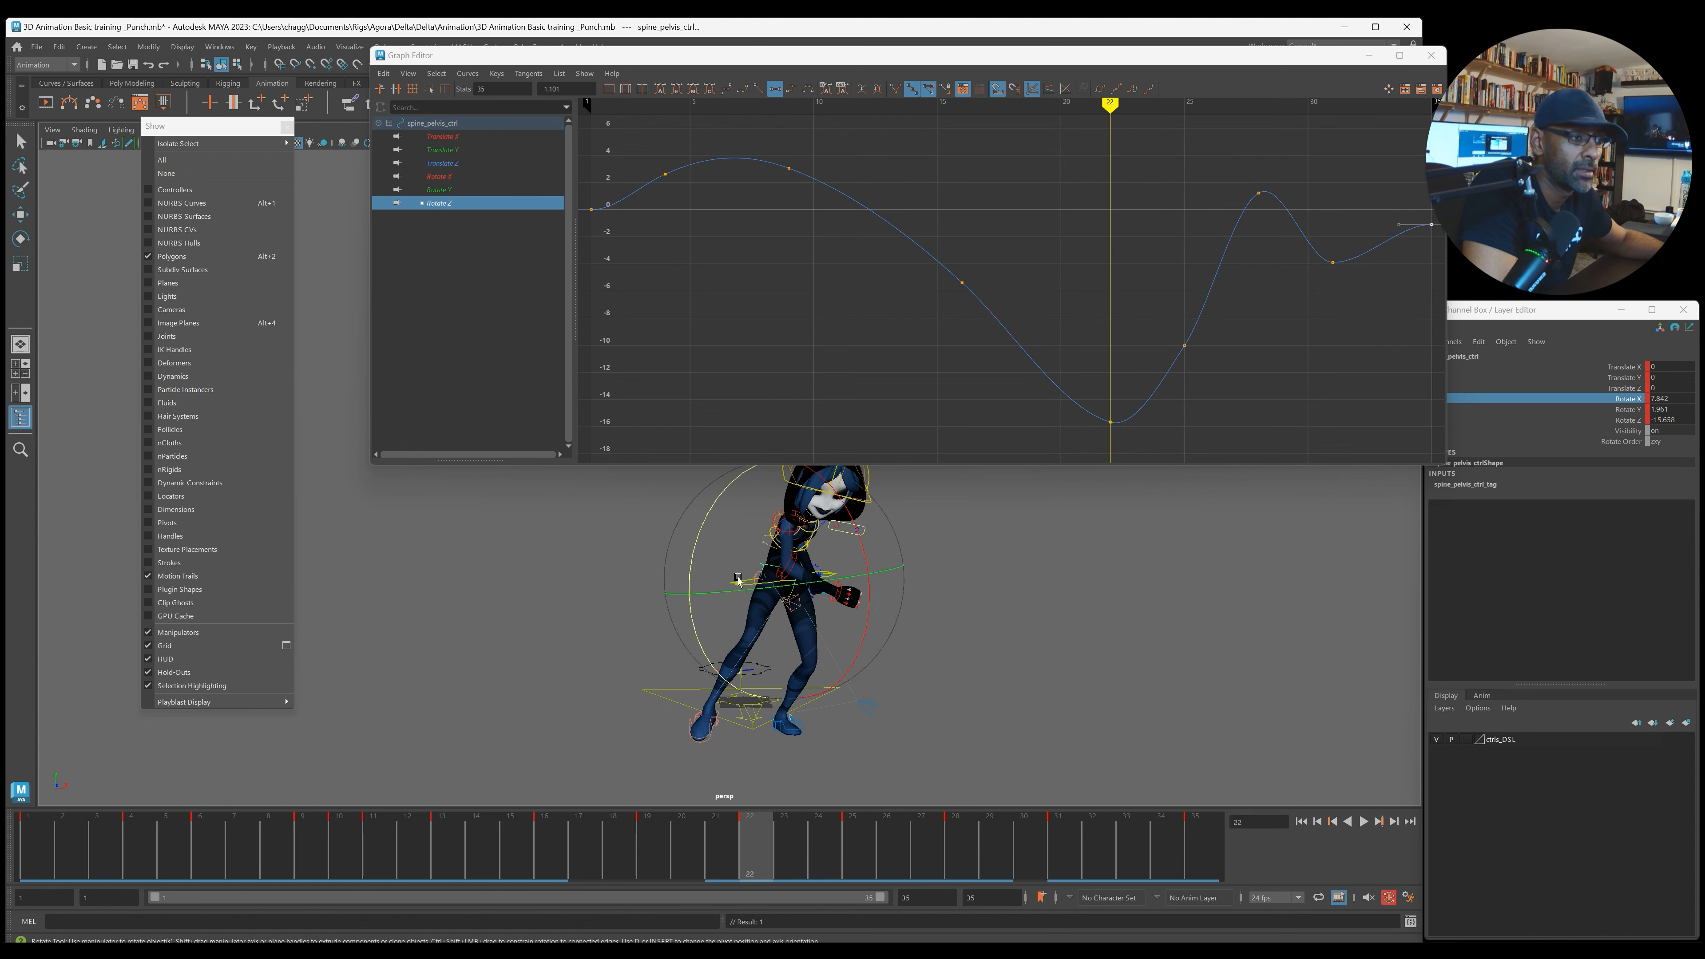
{"action": "left_click_drag", "start_coordinate": [697, 548], "coordinate": [695, 542]}
{"action": "key", "text": "alt+v"}
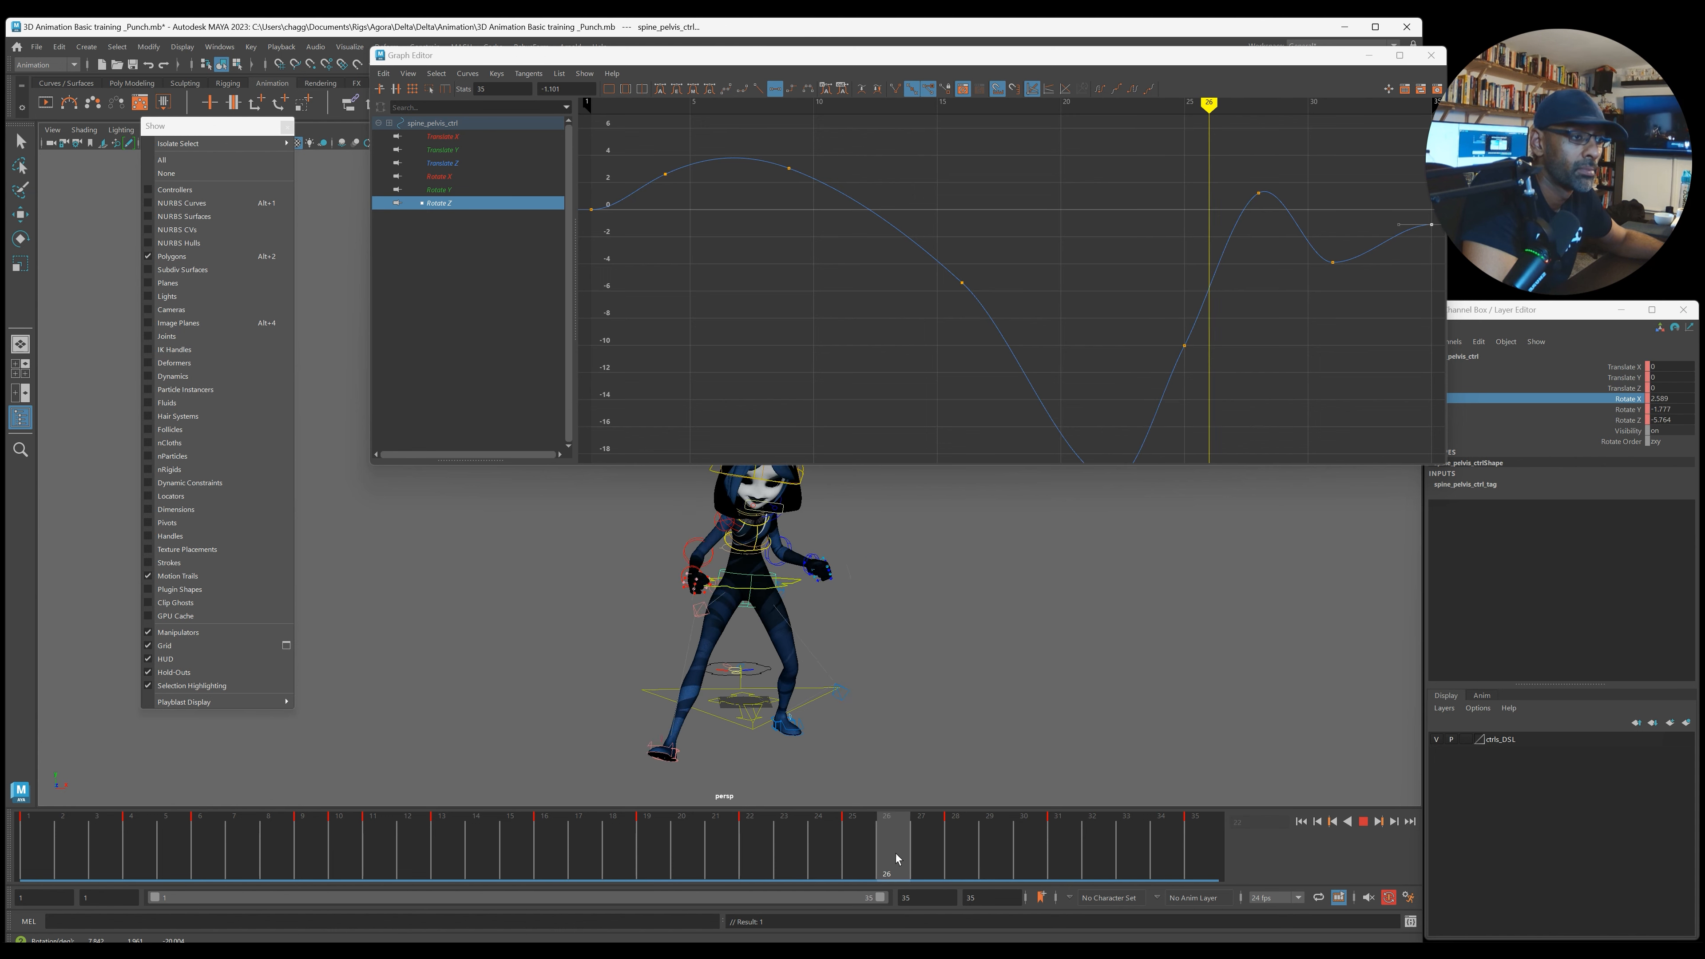
Step: Rotate the pelvis to Rotate Z about -2.7 at frame 28 and about -0.3 at frame 31, and play back the result
{"action": "left_click_drag", "start_coordinate": [1119, 843], "coordinate": [956, 842]}
{"action": "key", "text": "e"}
{"action": "left_click_drag", "start_coordinate": [636, 534], "coordinate": [641, 526]}
{"action": "left_click_drag", "start_coordinate": [984, 843], "coordinate": [1065, 846]}
{"action": "left_click_drag", "start_coordinate": [634, 531], "coordinate": [631, 537]}
{"action": "left_click_drag", "start_coordinate": [921, 857], "coordinate": [839, 857]}
{"action": "key", "text": "alt+v"}
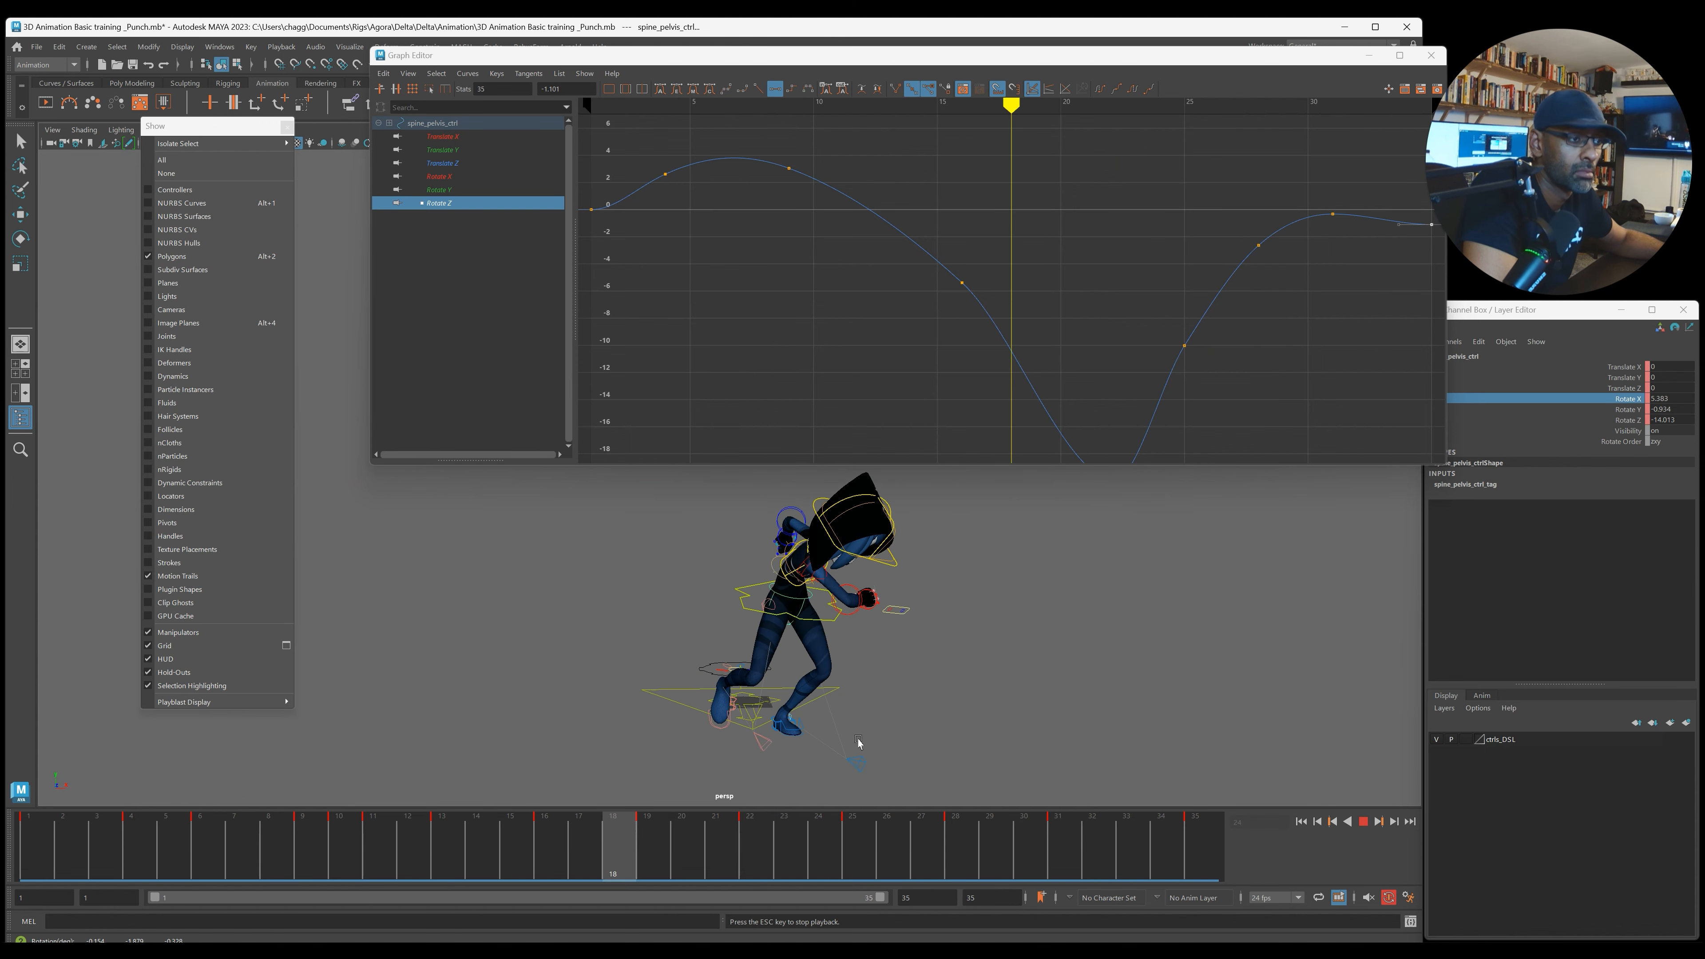
{"action": "key", "text": "Escape"}
Step: Review the full pelvis Rotate Z curve around frame 22 and examine the frame 24 pose from another camera angle
{"action": "left_click", "coordinate": [1058, 271]}
{"action": "key", "text": "a"}
{"action": "left_click_drag", "start_coordinate": [1078, 418], "coordinate": [1110, 385]}
{"action": "right_click_drag", "start_coordinate": [1110, 385], "coordinate": [1109, 296], "text": "shift"}
{"action": "left_click", "coordinate": [868, 323]}
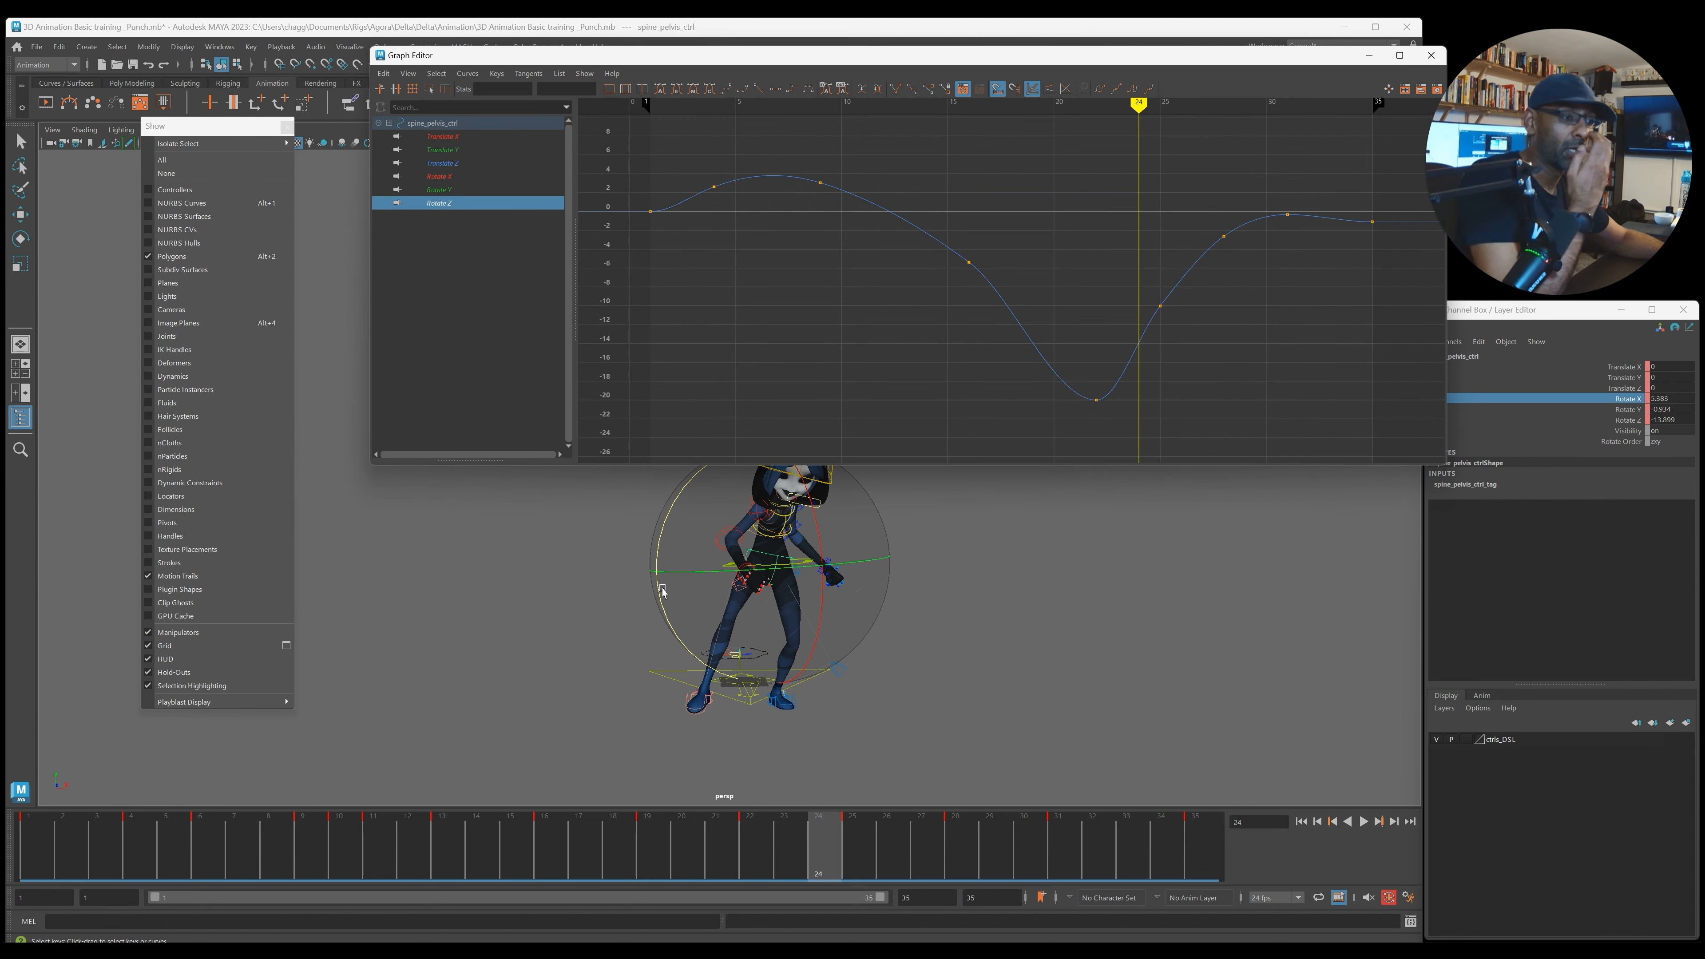
{"action": "middle_click_drag", "start_coordinate": [650, 593], "coordinate": [613, 664], "text": "alt"}
{"action": "right_click_drag", "start_coordinate": [613, 663], "coordinate": [818, 636], "text": "alt"}
{"action": "left_click_drag", "start_coordinate": [817, 637], "coordinate": [740, 594], "text": "alt"}
{"action": "left_click", "coordinate": [818, 632]}
{"action": "left_click_drag", "start_coordinate": [644, 639], "coordinate": [758, 650], "text": "alt"}
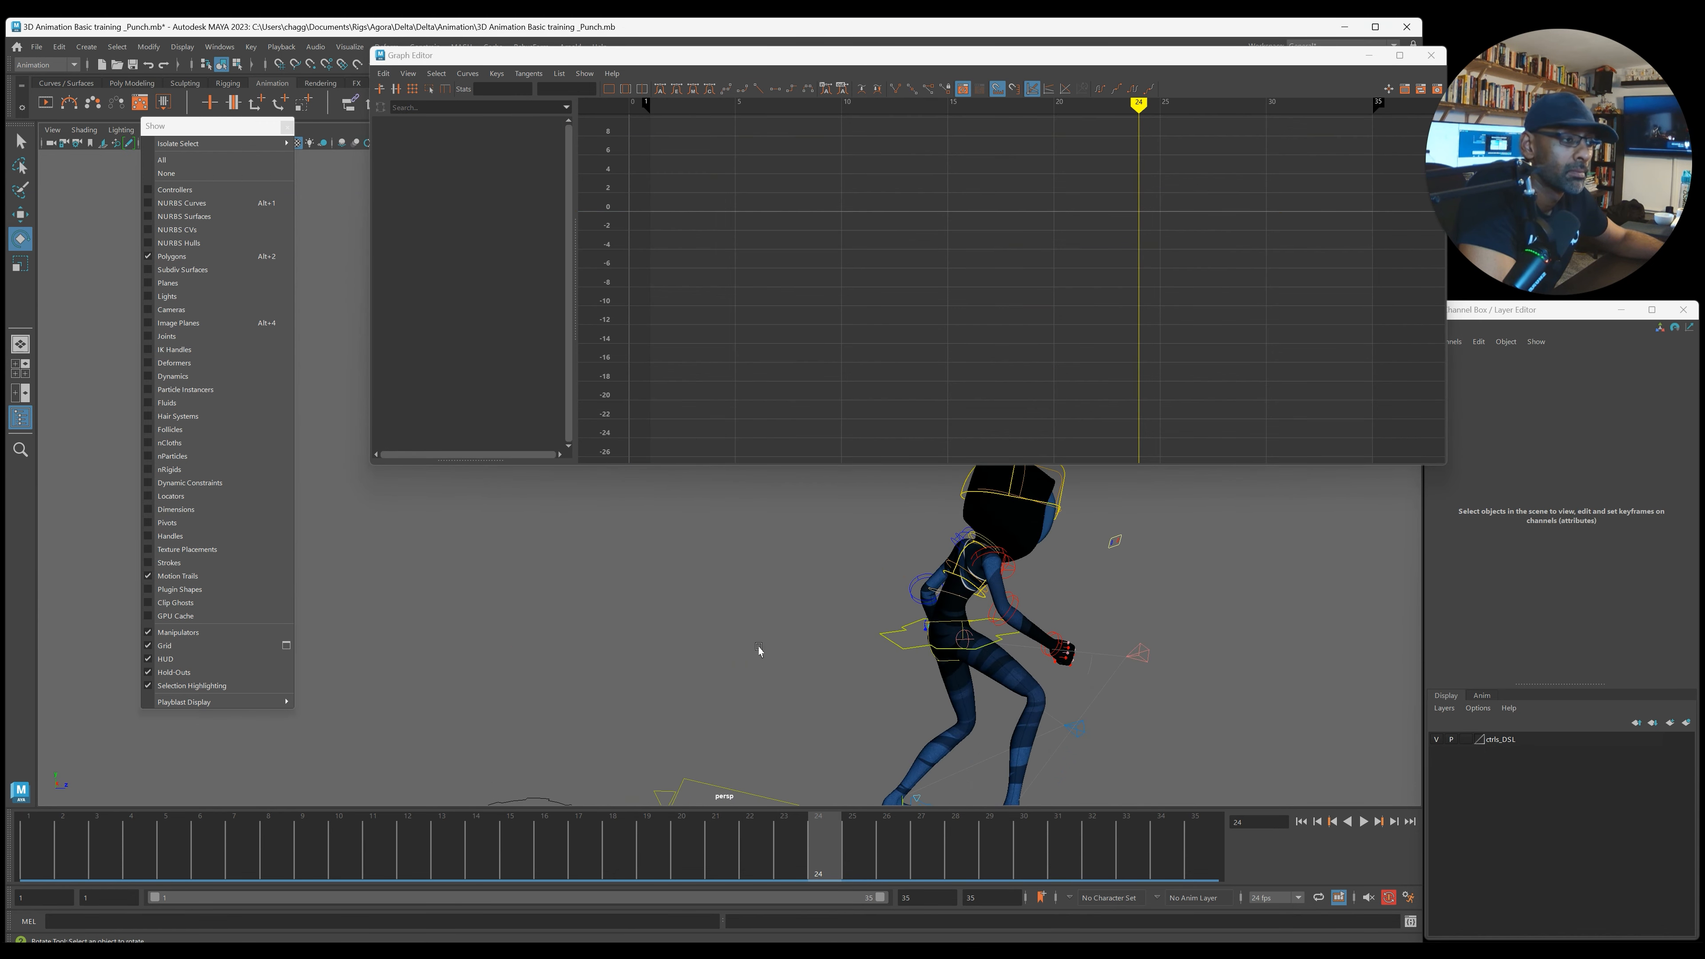
Step: On the mid spine control's Translate X curve, raise the frame 6 key to about -1.3 and delete the keys from frame 10 to 16
{"action": "left_click", "coordinate": [948, 594]}
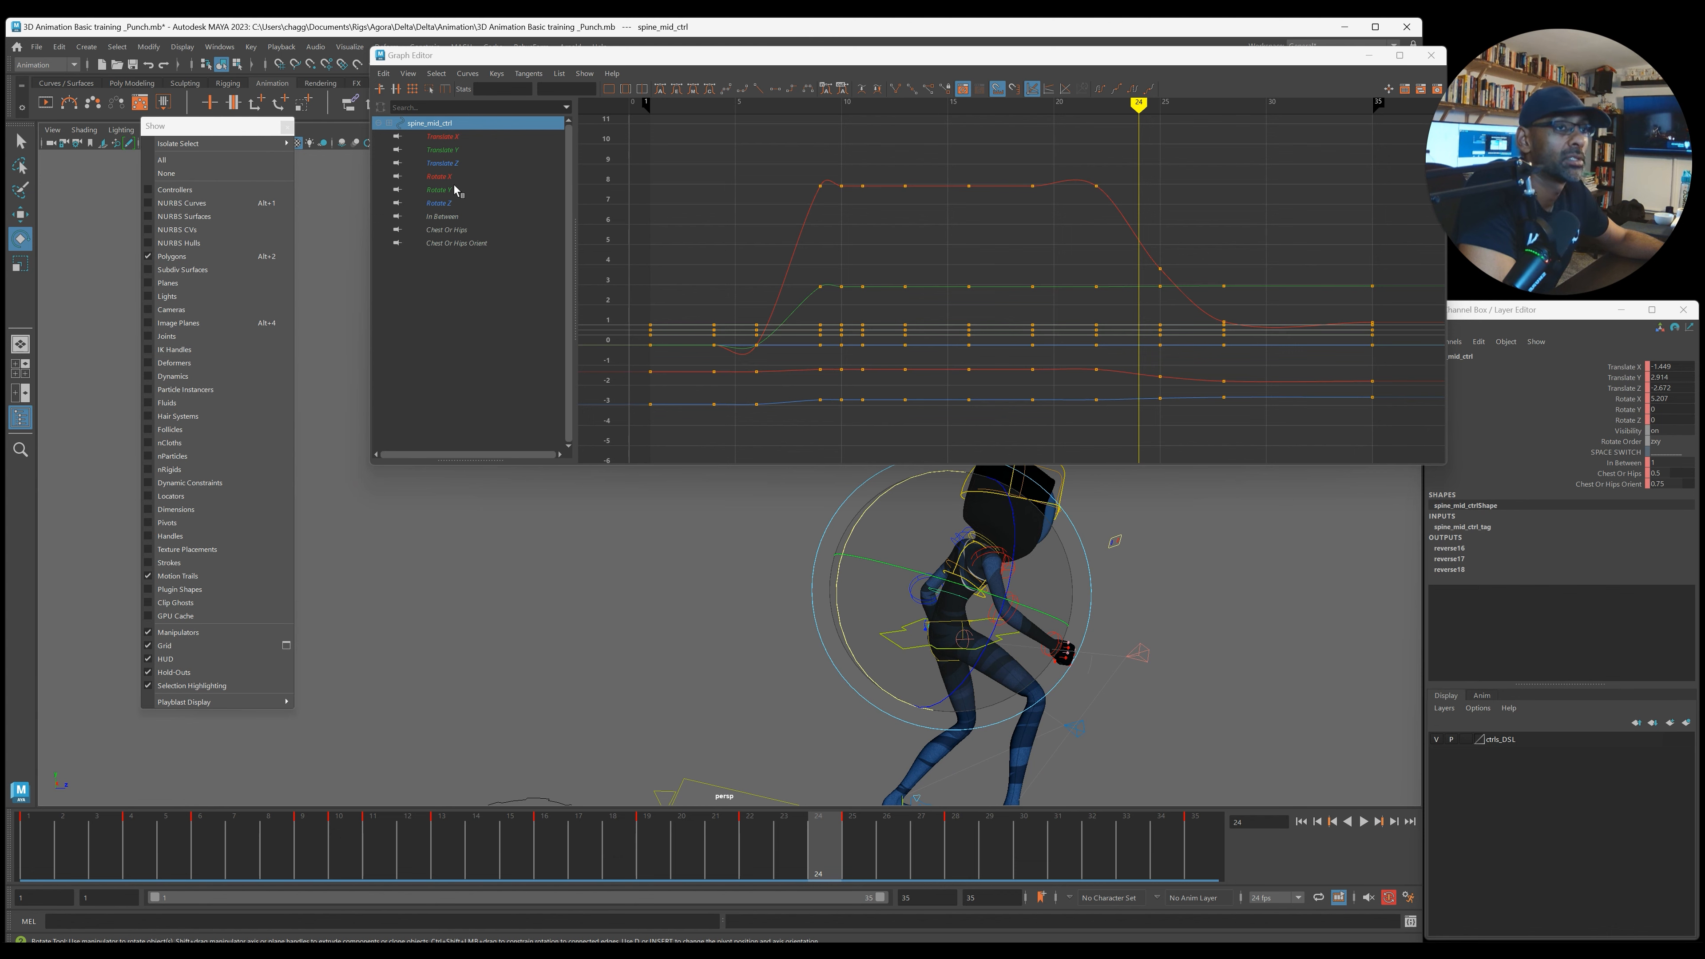
{"action": "left_click", "coordinate": [443, 137]}
{"action": "key", "text": "f"}
{"action": "left_click", "coordinate": [757, 228]}
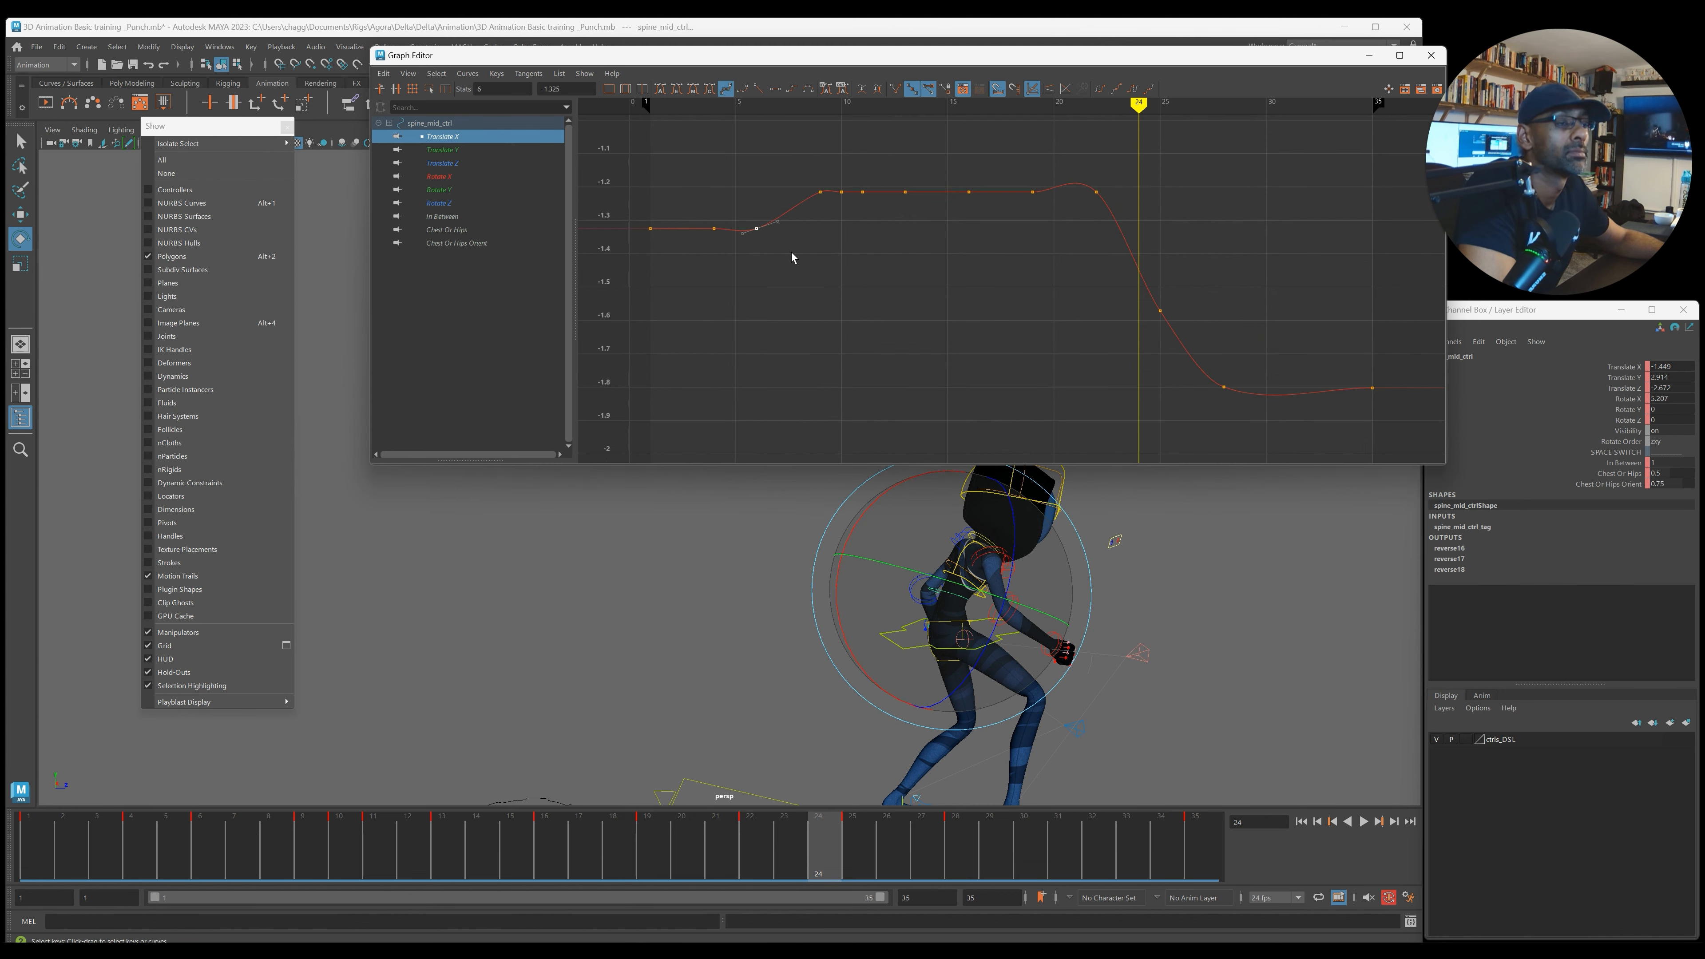
{"action": "left_click_drag", "start_coordinate": [831, 183], "coordinate": [991, 236]}
{"action": "key", "text": "Delete"}
Step: Lower the mid spine Translate X key at frame 22 to about -1.3 to remove the overshoot before the drop
{"action": "left_click_drag", "start_coordinate": [1031, 163], "coordinate": [1062, 200]}
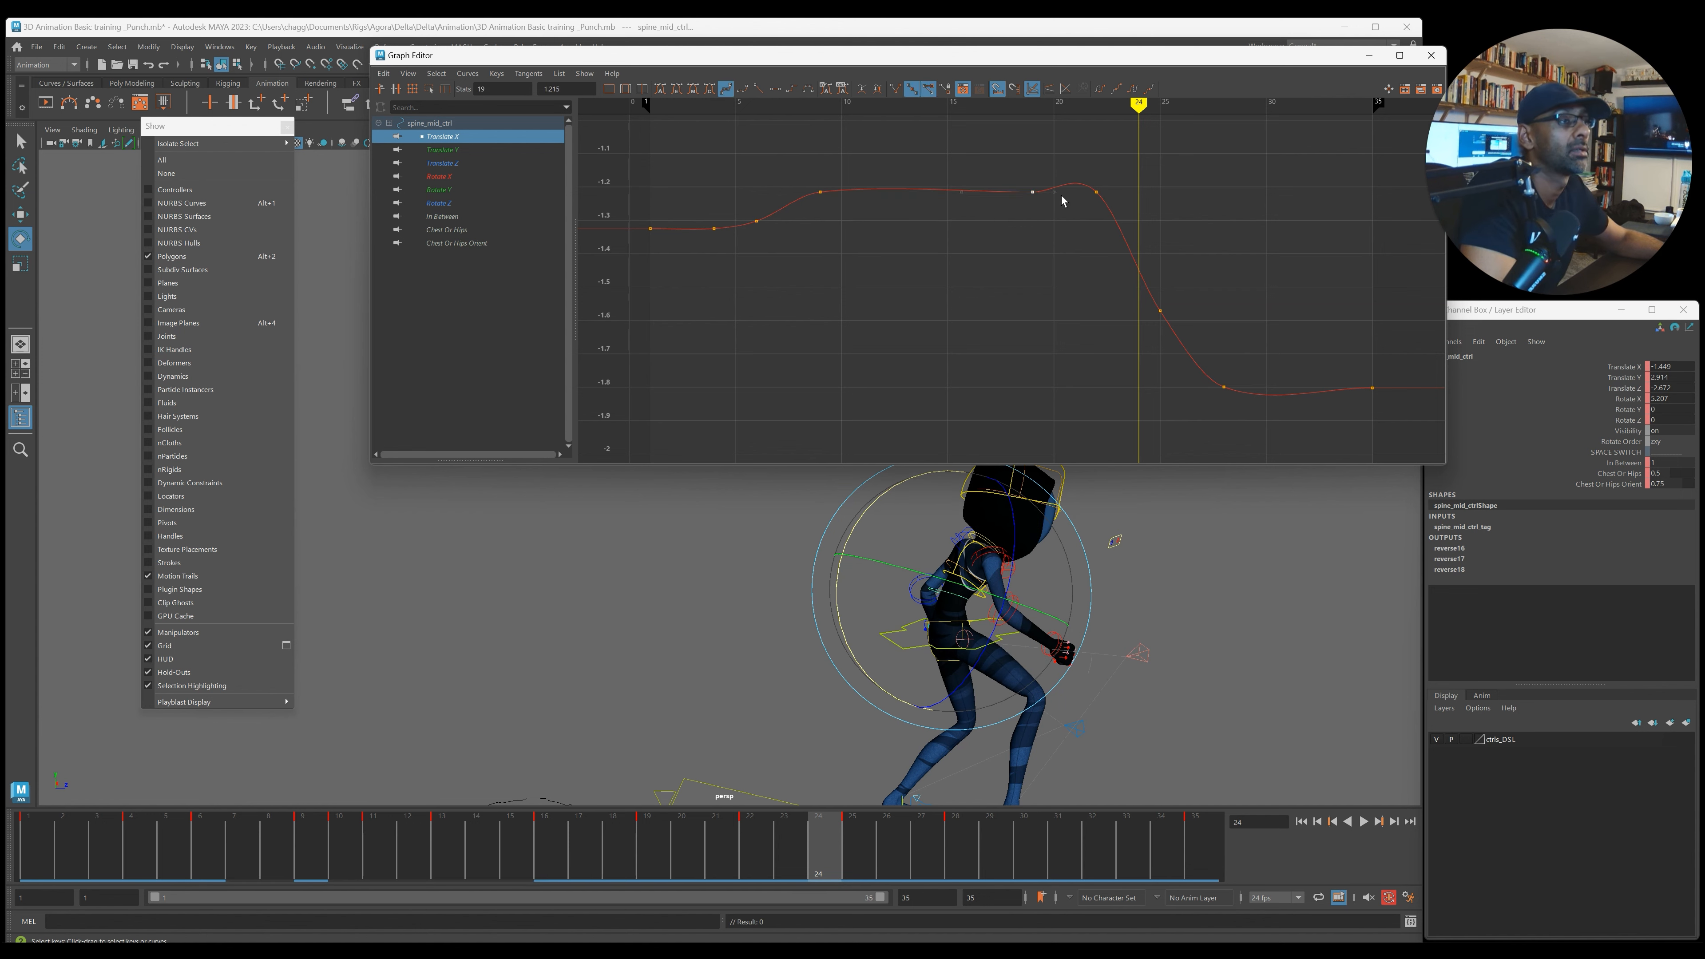
{"action": "middle_click_drag", "start_coordinate": [1145, 256], "coordinate": [1145, 258], "text": "shift"}
{"action": "scroll", "coordinate": [1132, 250], "scroll_direction": "up", "scroll_amount": 3}
{"action": "scroll", "coordinate": [1065, 209], "scroll_direction": "down", "scroll_amount": 3}
Step: Flatten the tangents of the mid spine Translate Z keys at frames 4, 6 and 9 and from frame 16 to 22
{"action": "left_click", "coordinate": [442, 162]}
{"action": "key", "text": "f"}
{"action": "left_click_drag", "start_coordinate": [699, 368], "coordinate": [773, 406]}
{"action": "key", "text": "shift+f"}
{"action": "left_click_drag", "start_coordinate": [809, 235], "coordinate": [854, 269]}
{"action": "key", "text": "shift+f"}
{"action": "left_click_drag", "start_coordinate": [941, 235], "coordinate": [1142, 285]}
{"action": "key", "text": "shift+f"}
Step: Delete the mid spine Translate Z keys from frame 10 to 19, and play back and scrub the animation to check the motion
{"action": "left_click", "coordinate": [877, 230]}
{"action": "left_click_drag", "start_coordinate": [834, 232], "coordinate": [1065, 316]}
{"action": "key", "text": "Delete"}
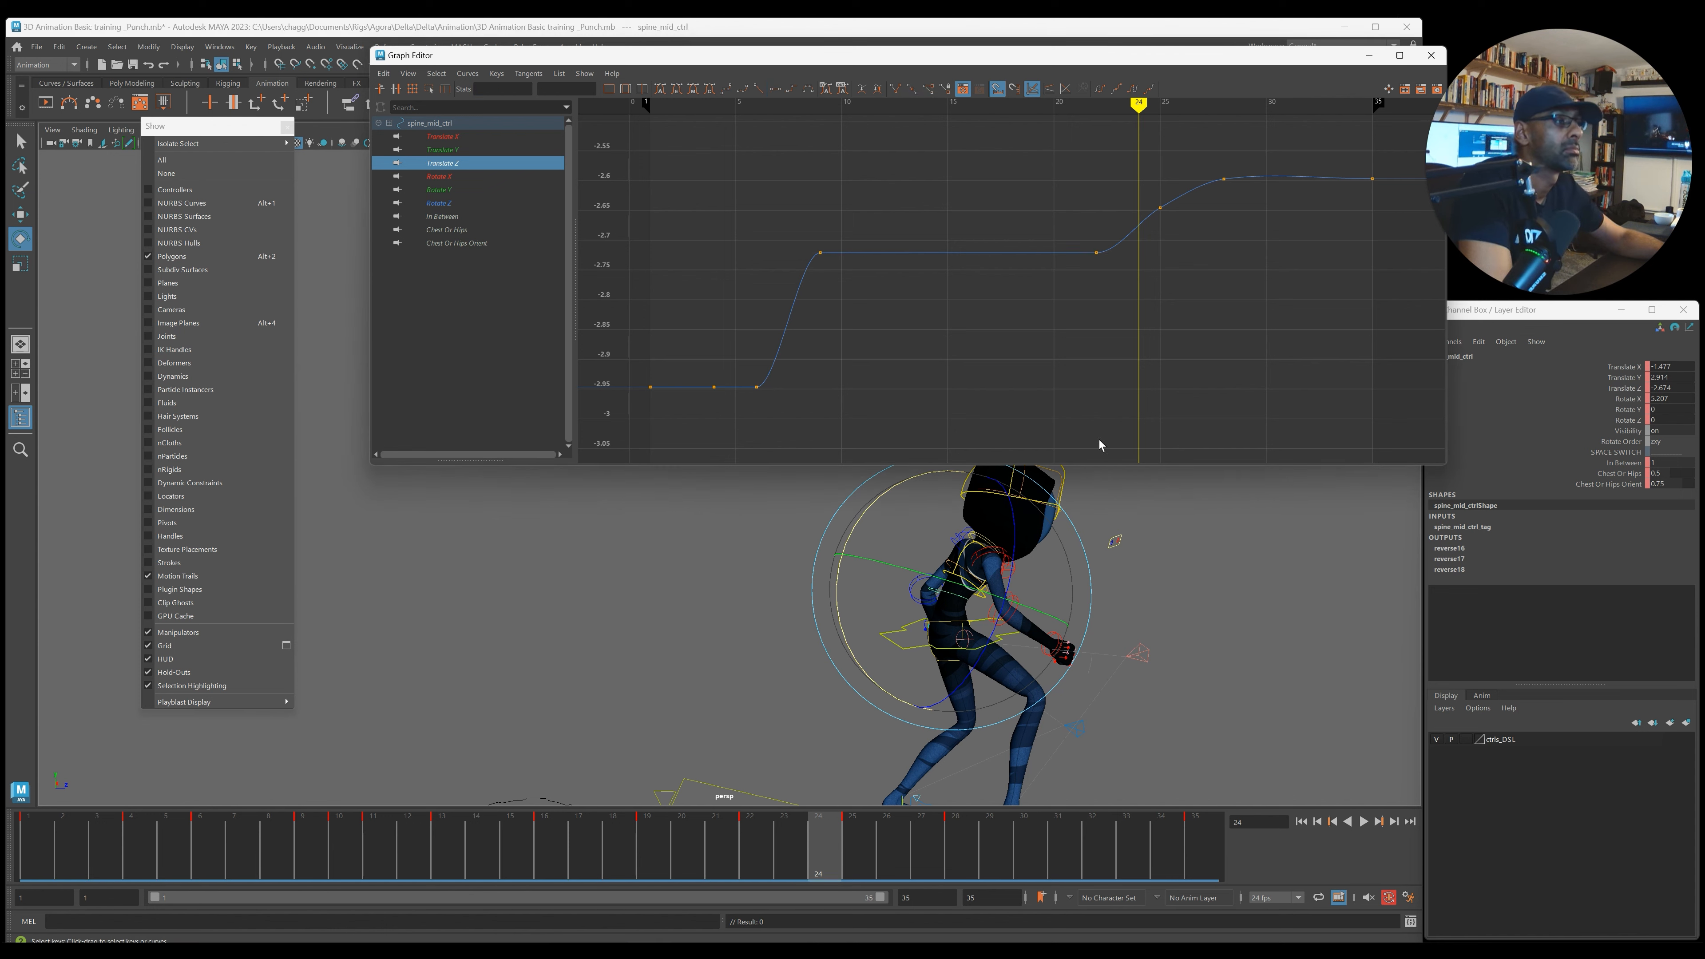
{"action": "left_click_drag", "start_coordinate": [791, 856], "coordinate": [585, 849]}
{"action": "key", "text": "alt+v"}
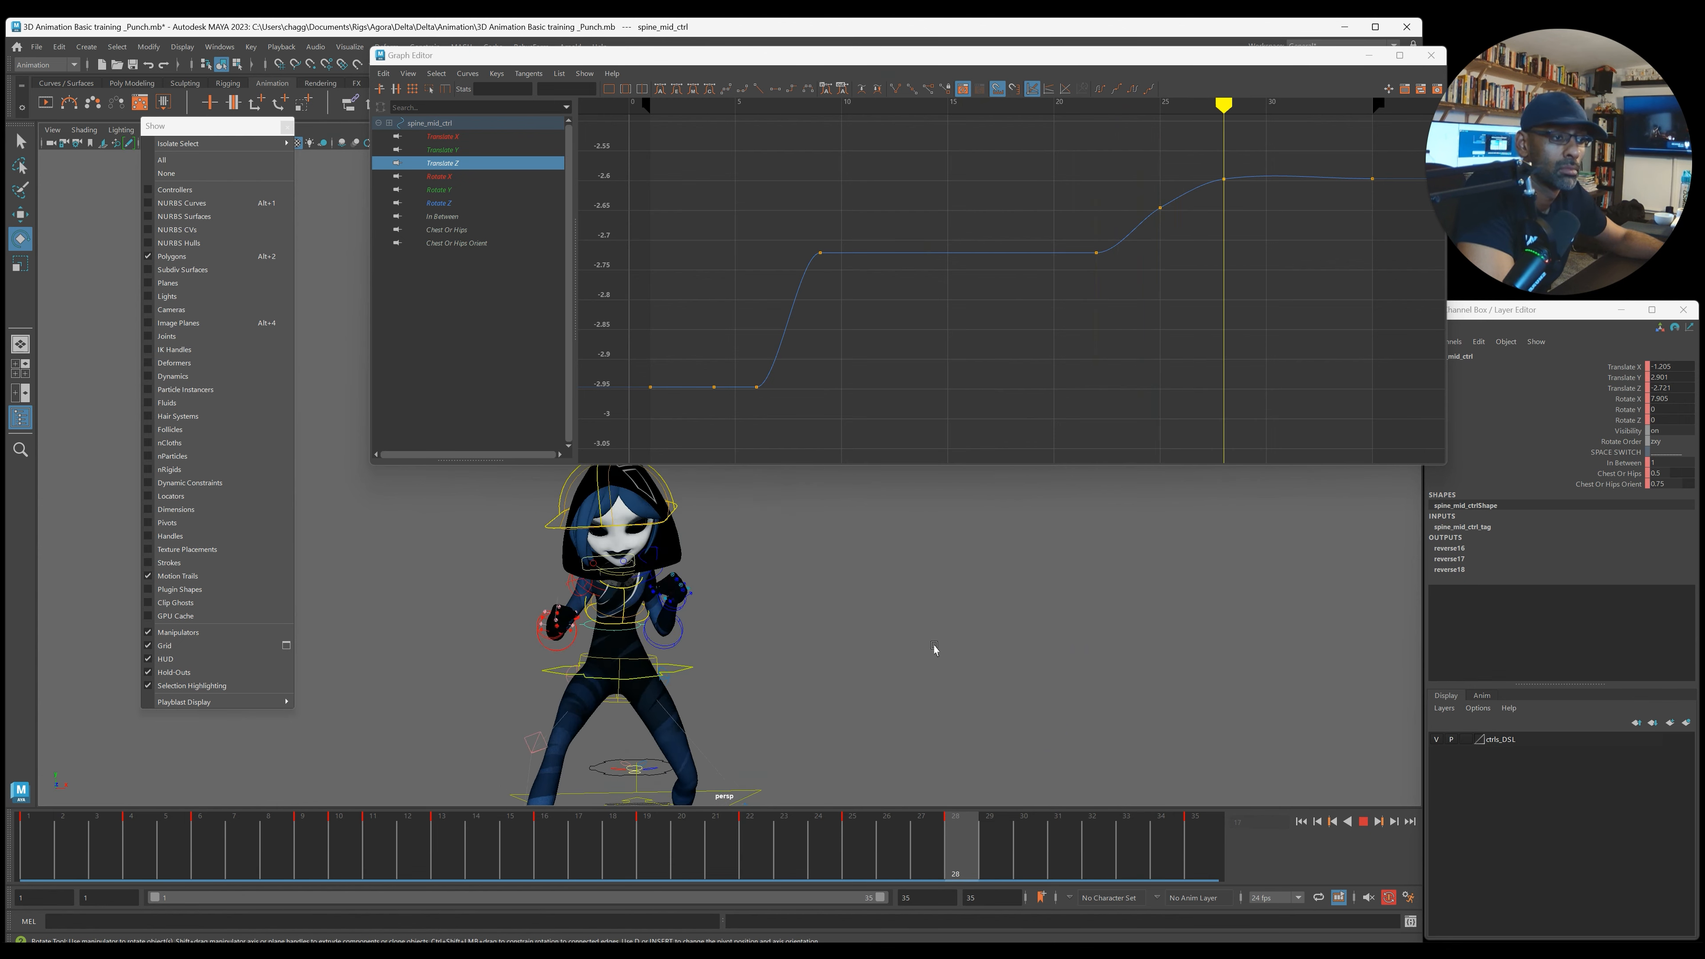
{"action": "left_click", "coordinate": [597, 859]}
{"action": "left_click_drag", "start_coordinate": [612, 857], "coordinate": [959, 866]}
Step: Try raising the frame 28 key on the mid spine control's Translate Z curve
{"action": "left_click_drag", "start_coordinate": [1206, 159], "coordinate": [1256, 232]}
{"action": "middle_click_drag", "start_coordinate": [1256, 232], "coordinate": [1262, 191], "text": "shift"}
{"action": "middle_click_drag", "start_coordinate": [1290, 316], "coordinate": [1304, 137], "text": "shift"}
{"action": "key", "text": "ctrl+z"}
{"action": "key", "text": "ctrl+z"}
{"action": "key", "text": "ctrl+z"}
{"action": "key", "text": "ctrl+z"}
{"action": "key", "text": "ctrl+z"}
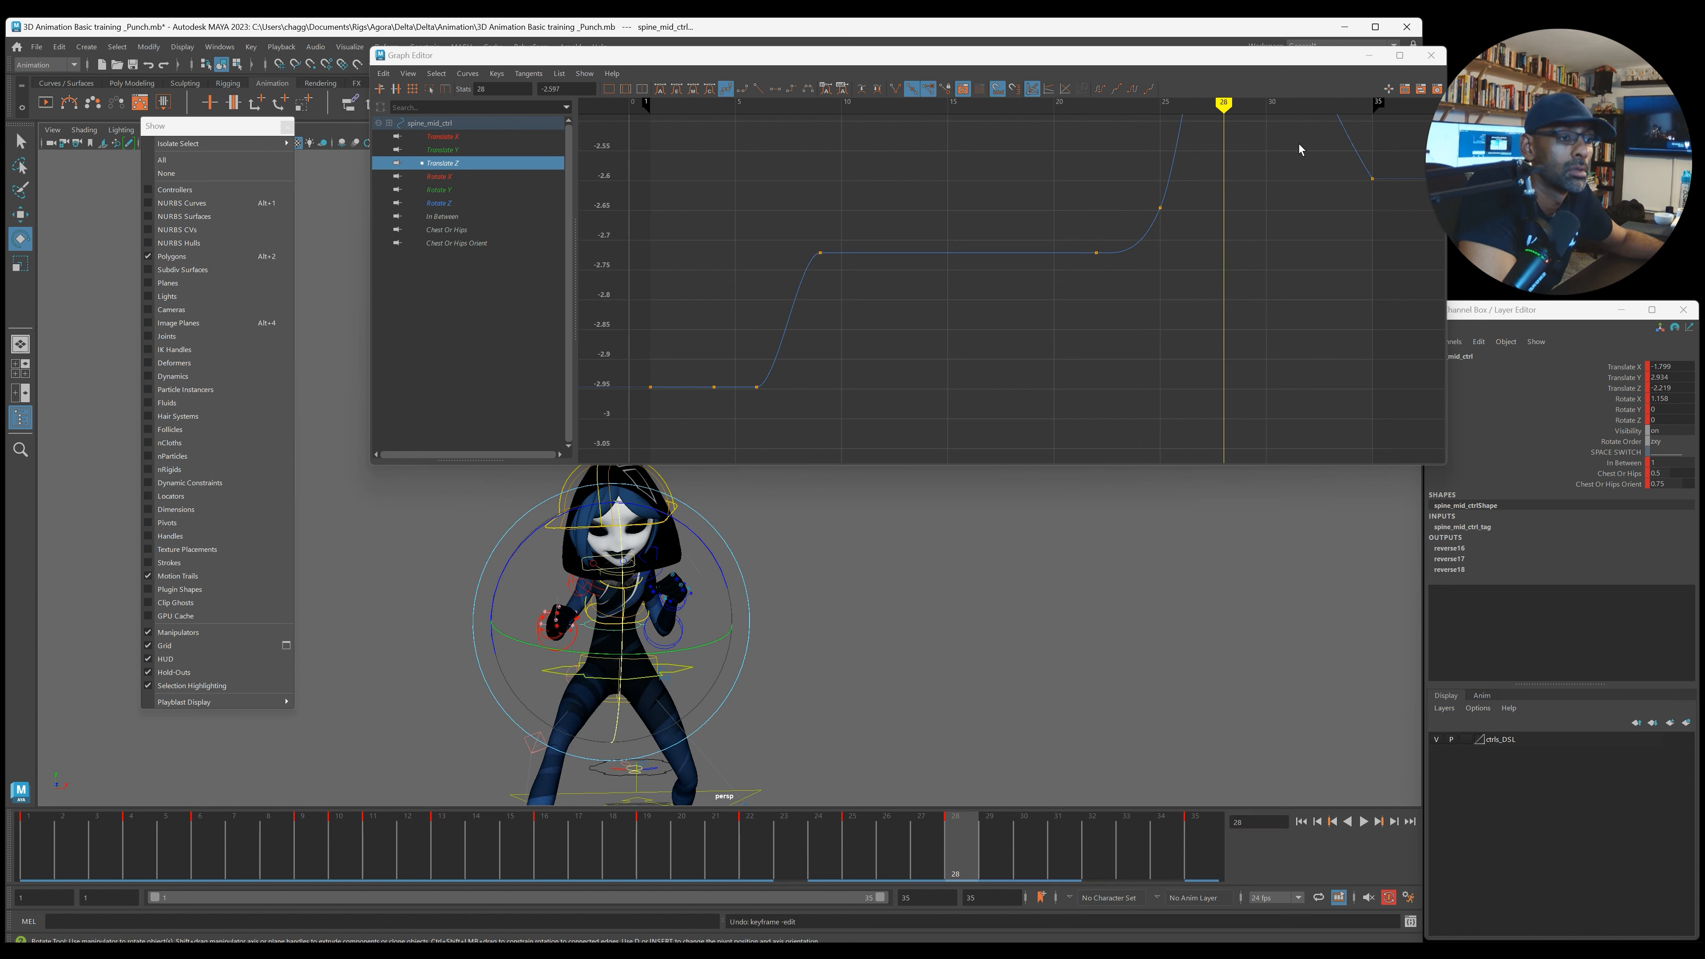
Step: Check the mid spine Translate Y curve, and try moving the Translate X key at frame 25
{"action": "left_click", "coordinate": [449, 151]}
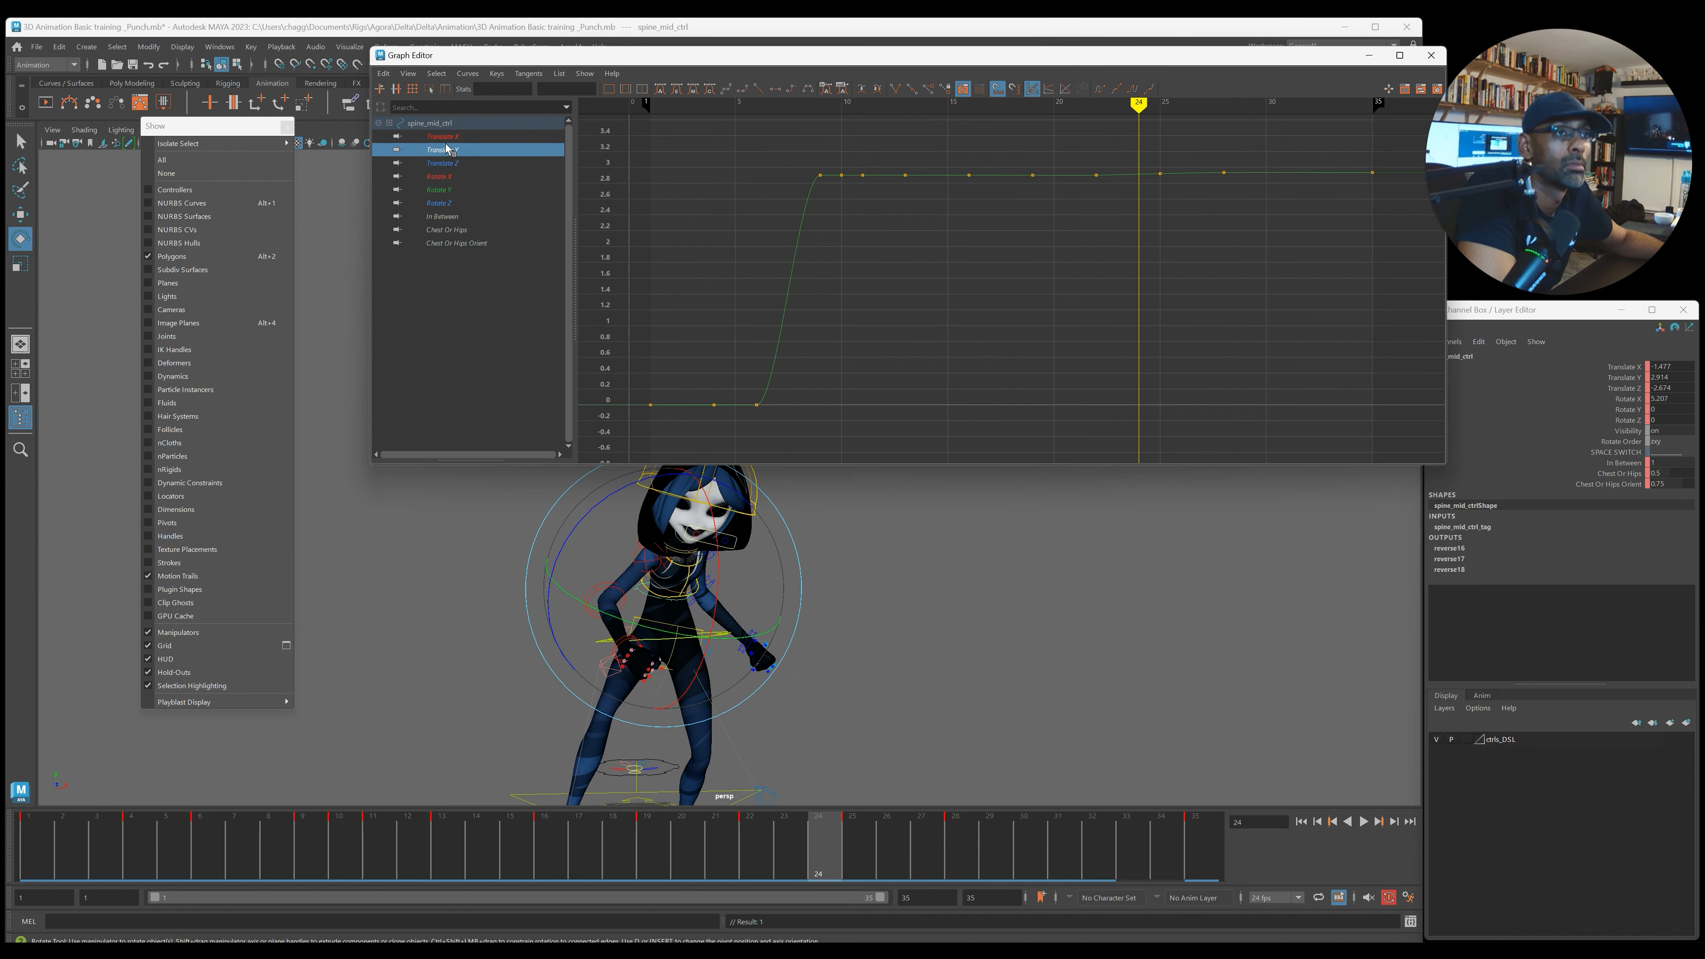
{"action": "left_click", "coordinate": [446, 136]}
{"action": "key", "text": "w"}
{"action": "left_click_drag", "start_coordinate": [1140, 285], "coordinate": [1191, 340]}
{"action": "middle_click_drag", "start_coordinate": [1188, 305], "coordinate": [1191, 341], "text": "shift"}
{"action": "key", "text": "ctrl+z"}
Step: Play back the animation to check the mid spine motion
{"action": "scroll", "coordinate": [941, 421], "scroll_direction": "up", "scroll_amount": 1}
{"action": "key", "text": "alt+v"}
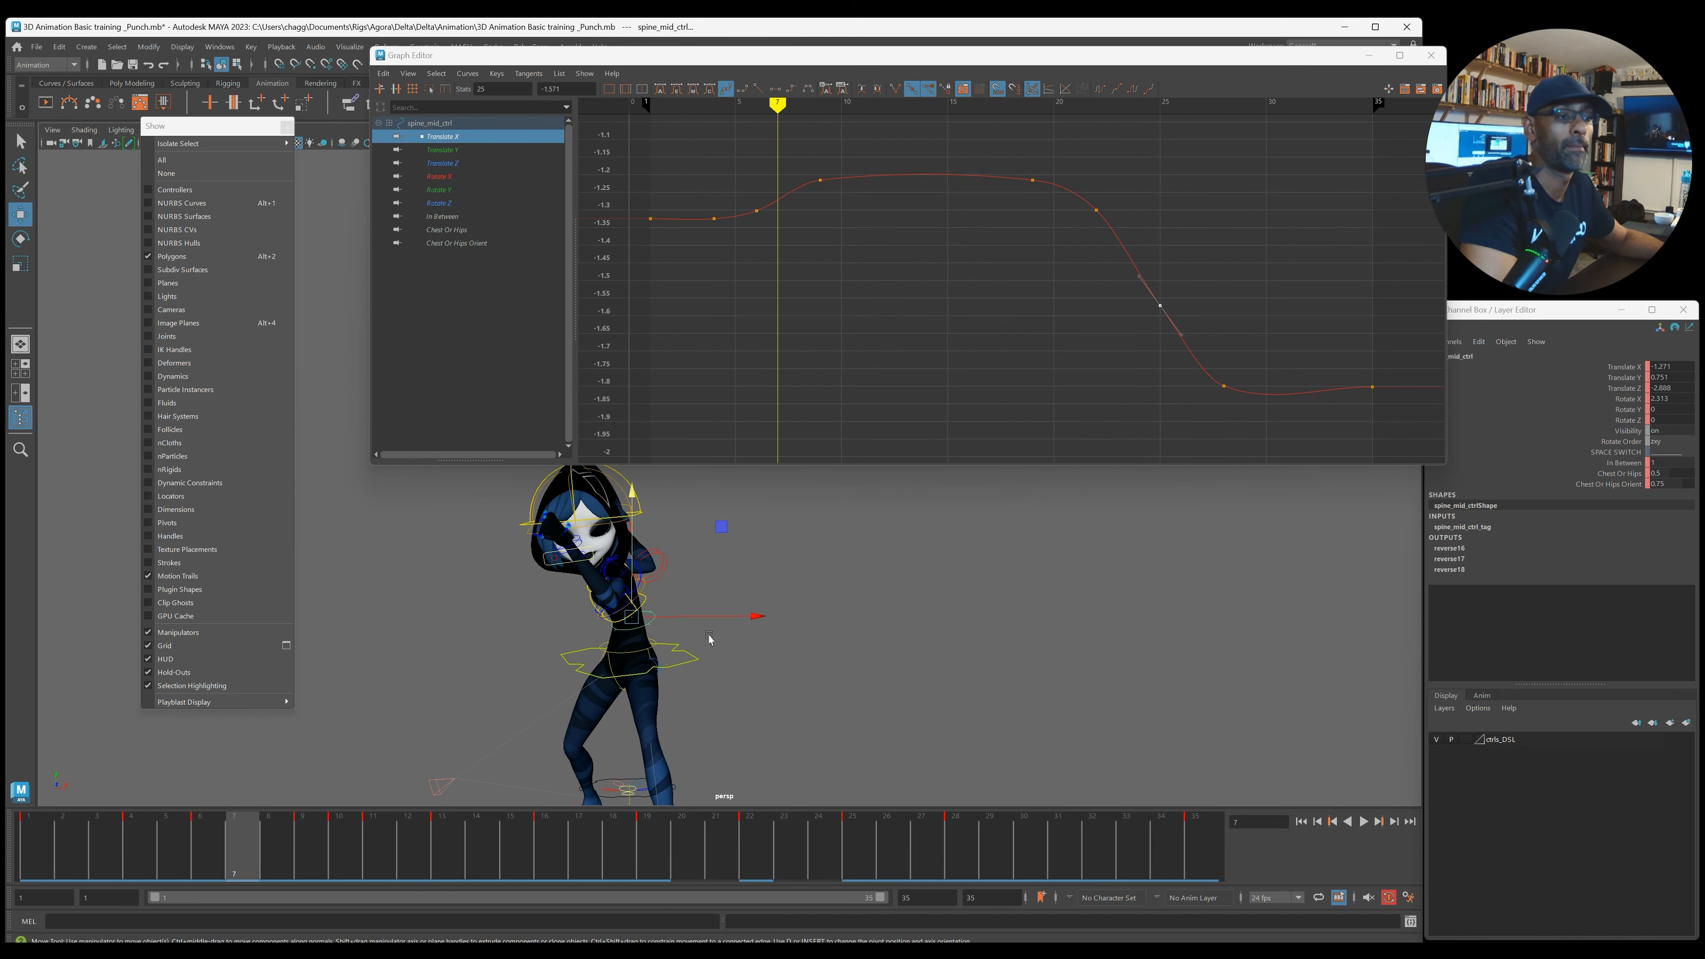
{"action": "key", "text": "Escape"}
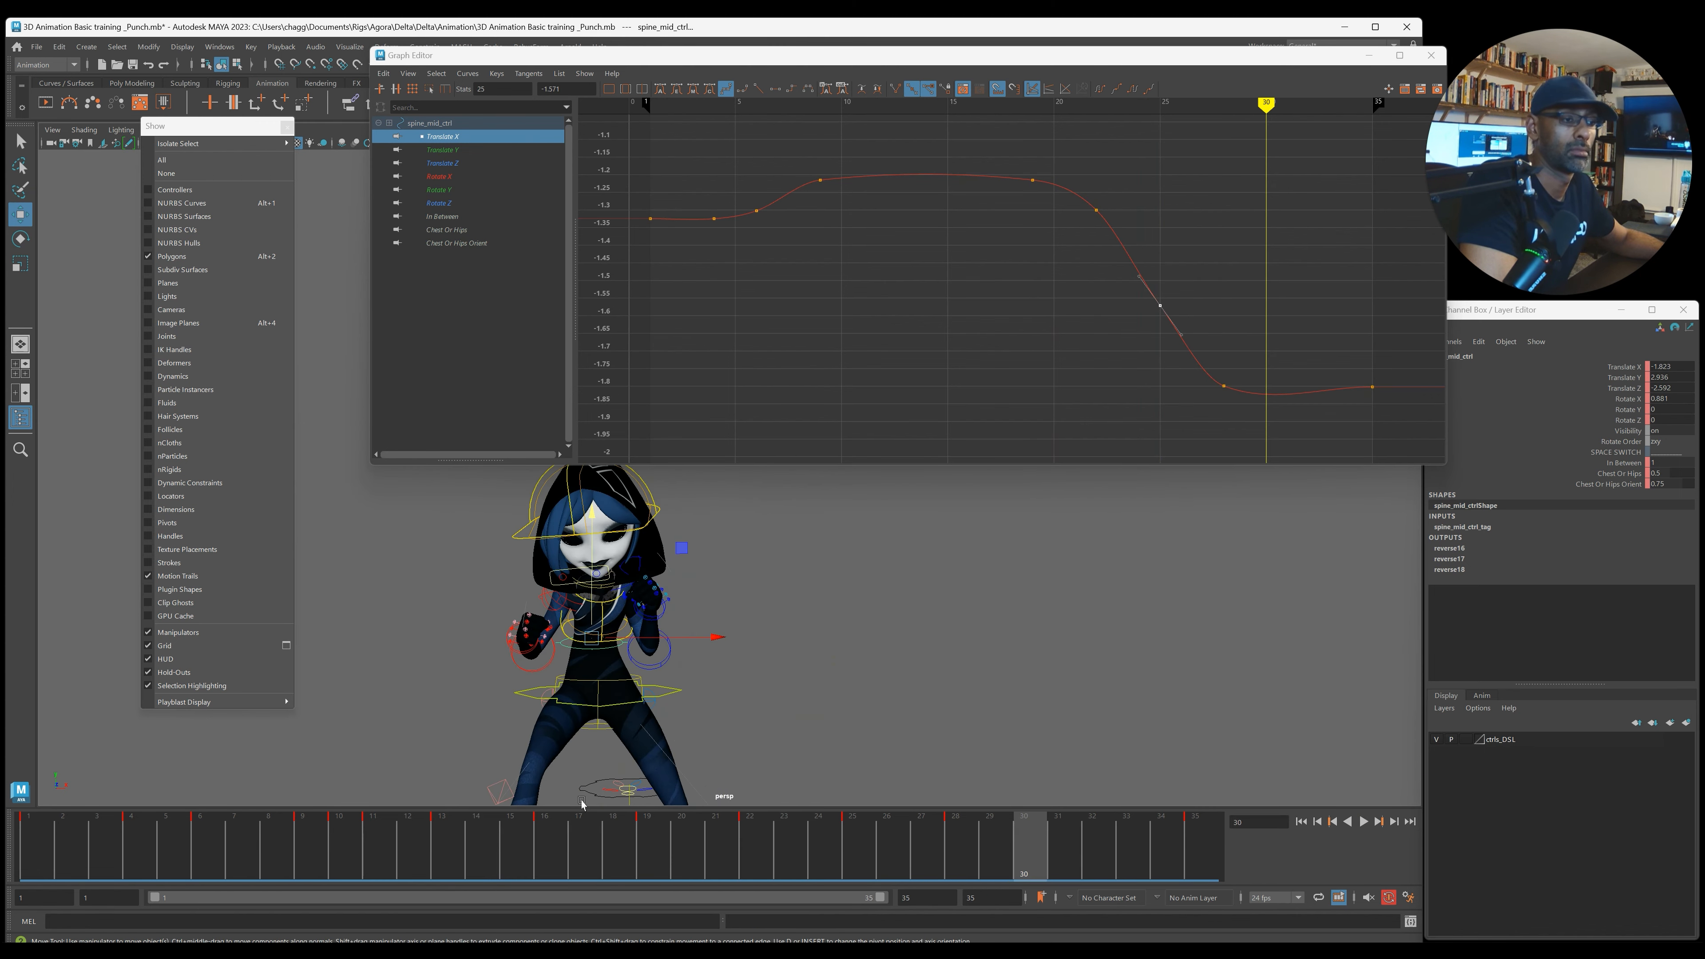
{"action": "left_click", "coordinate": [757, 732]}
Step: Select the chest control and delete its Rotate X keys at frames 11, 16 and 19
{"action": "left_click", "coordinate": [600, 618]}
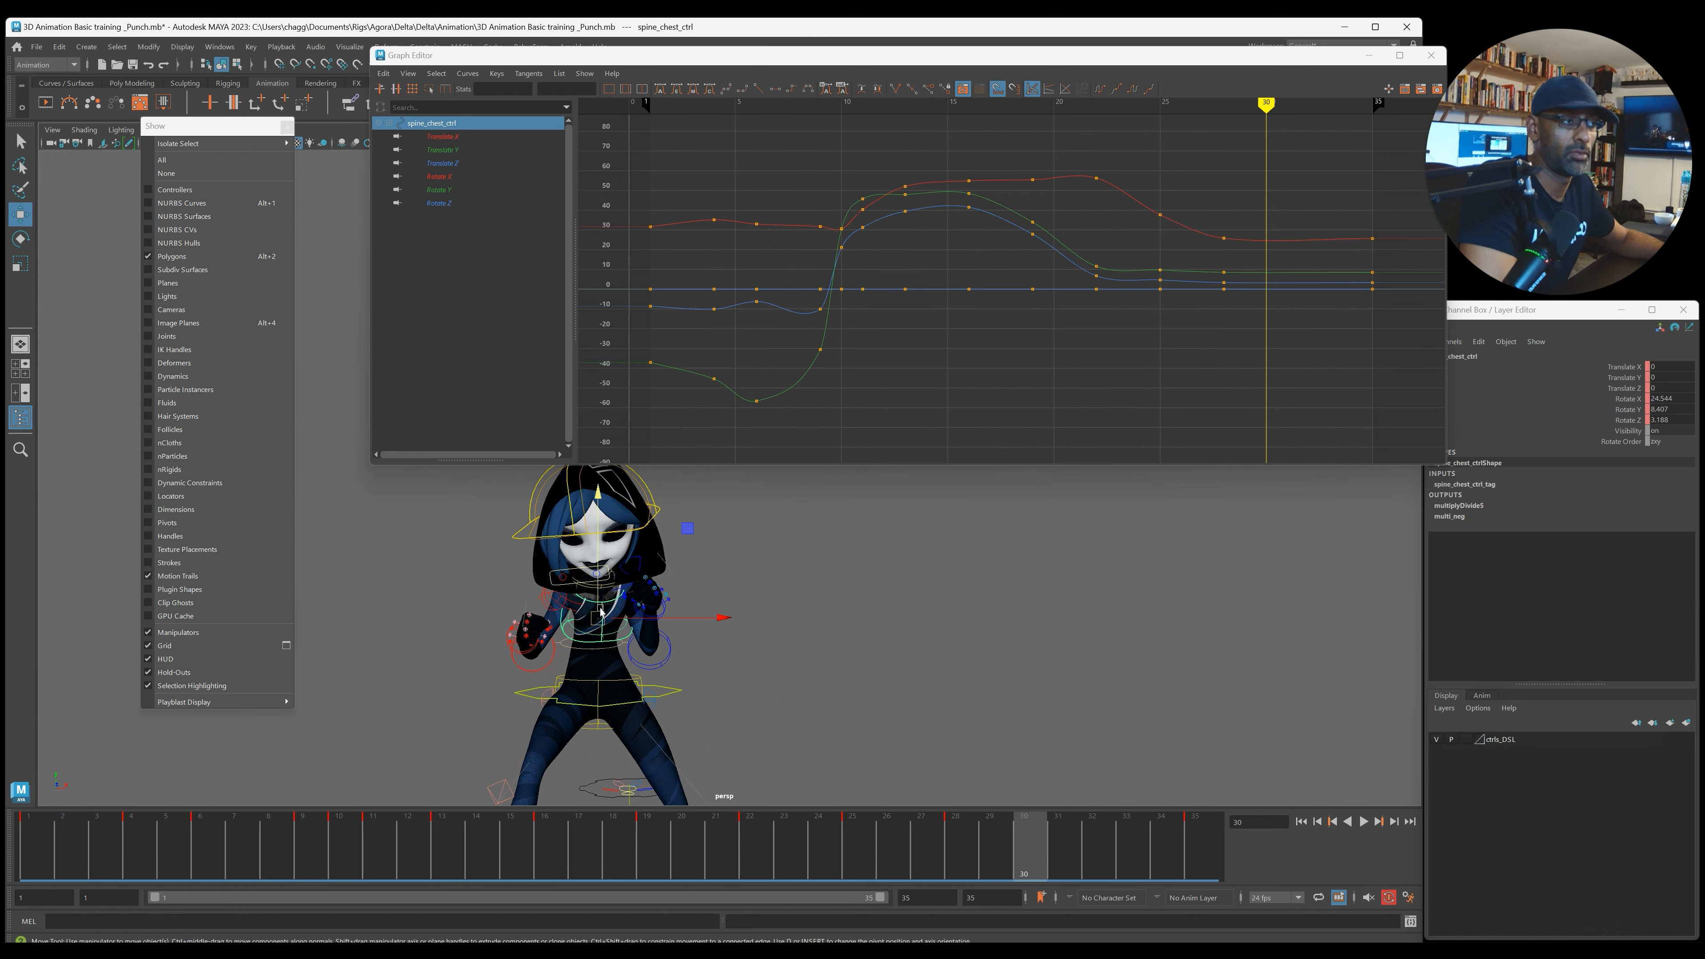
{"action": "left_click", "coordinate": [469, 177]}
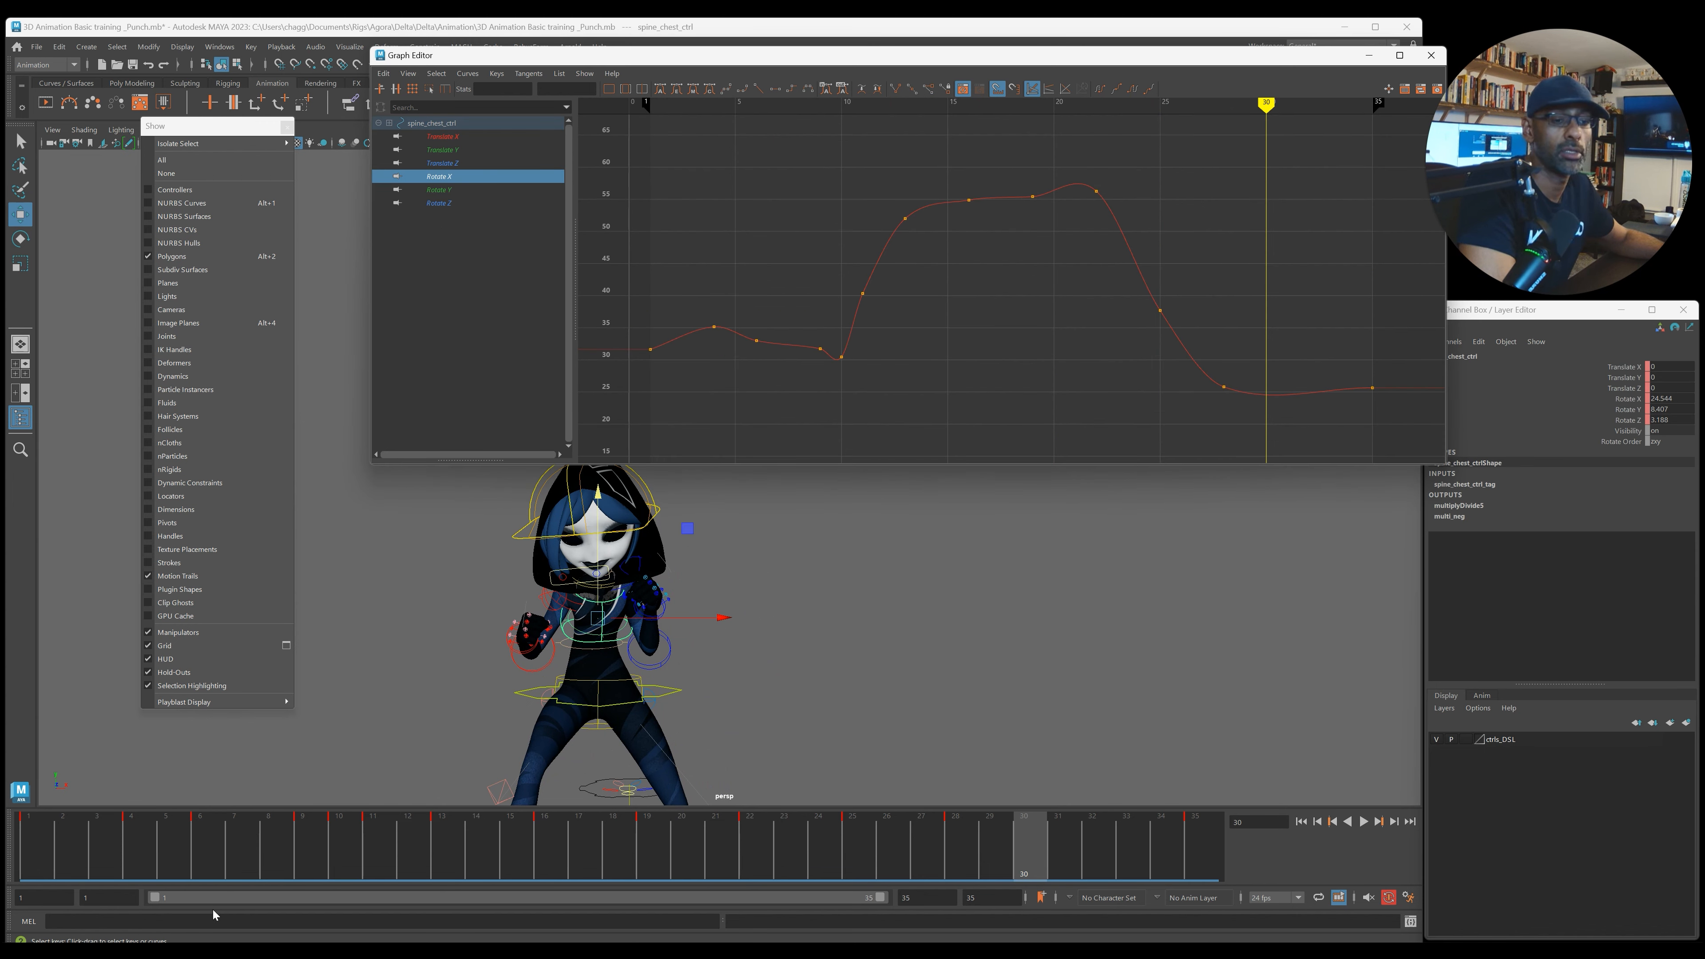
{"action": "left_click", "coordinate": [190, 863]}
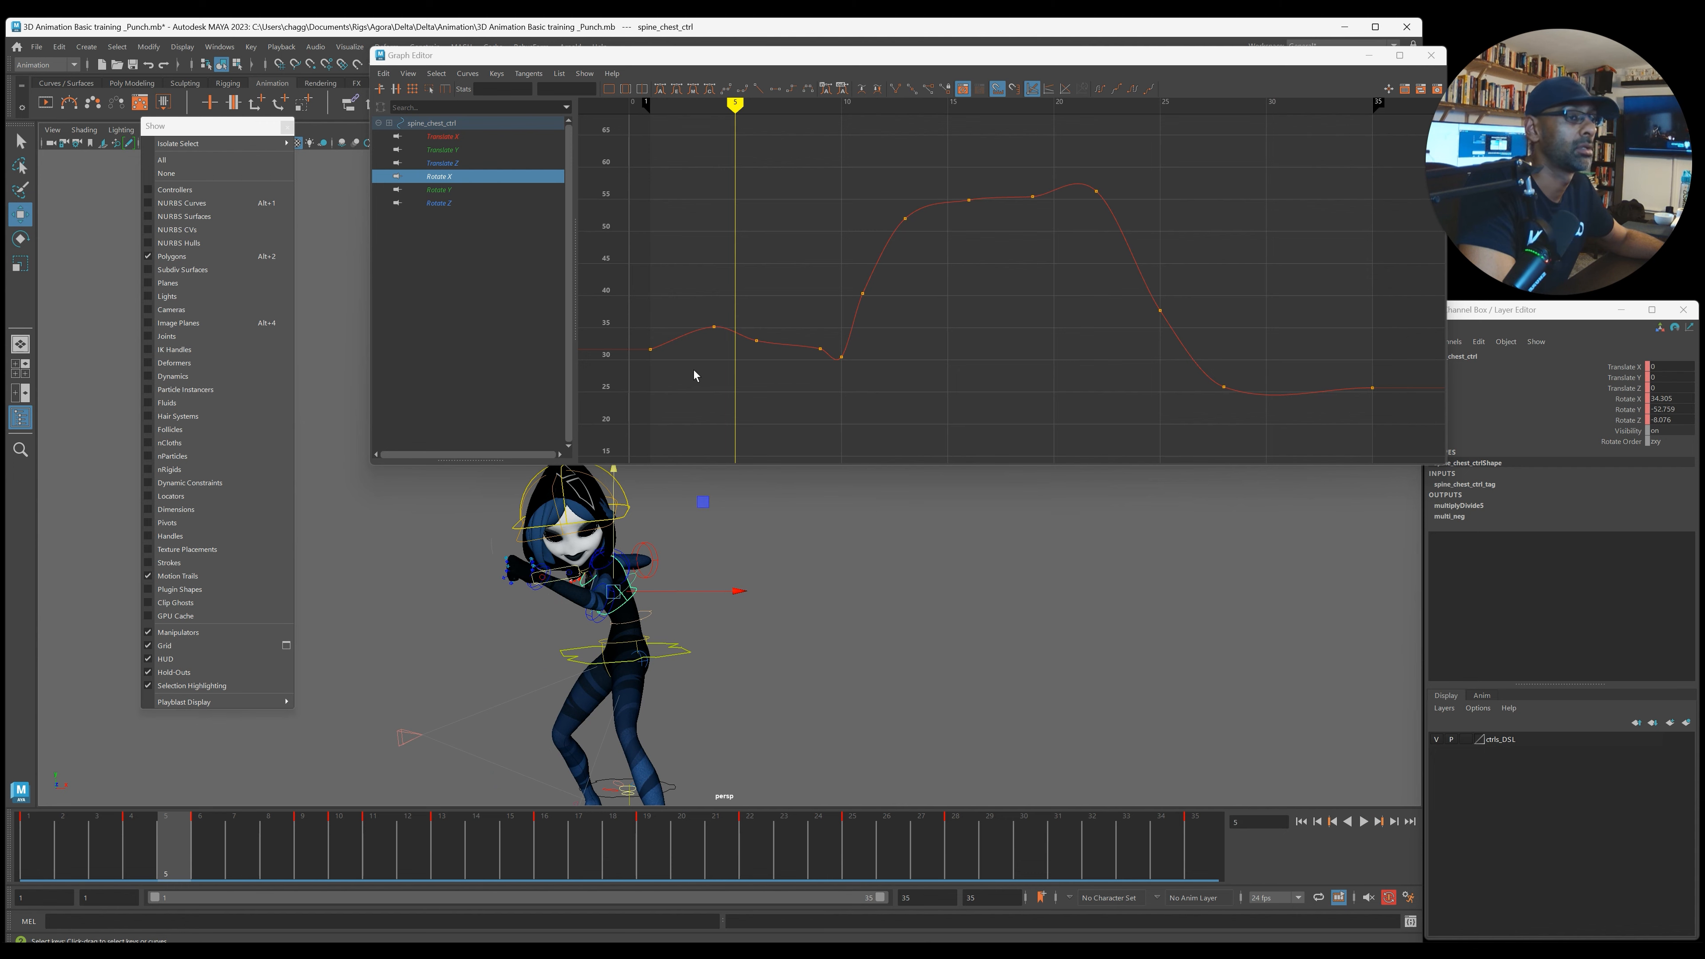
{"action": "left_click", "coordinate": [1372, 388]}
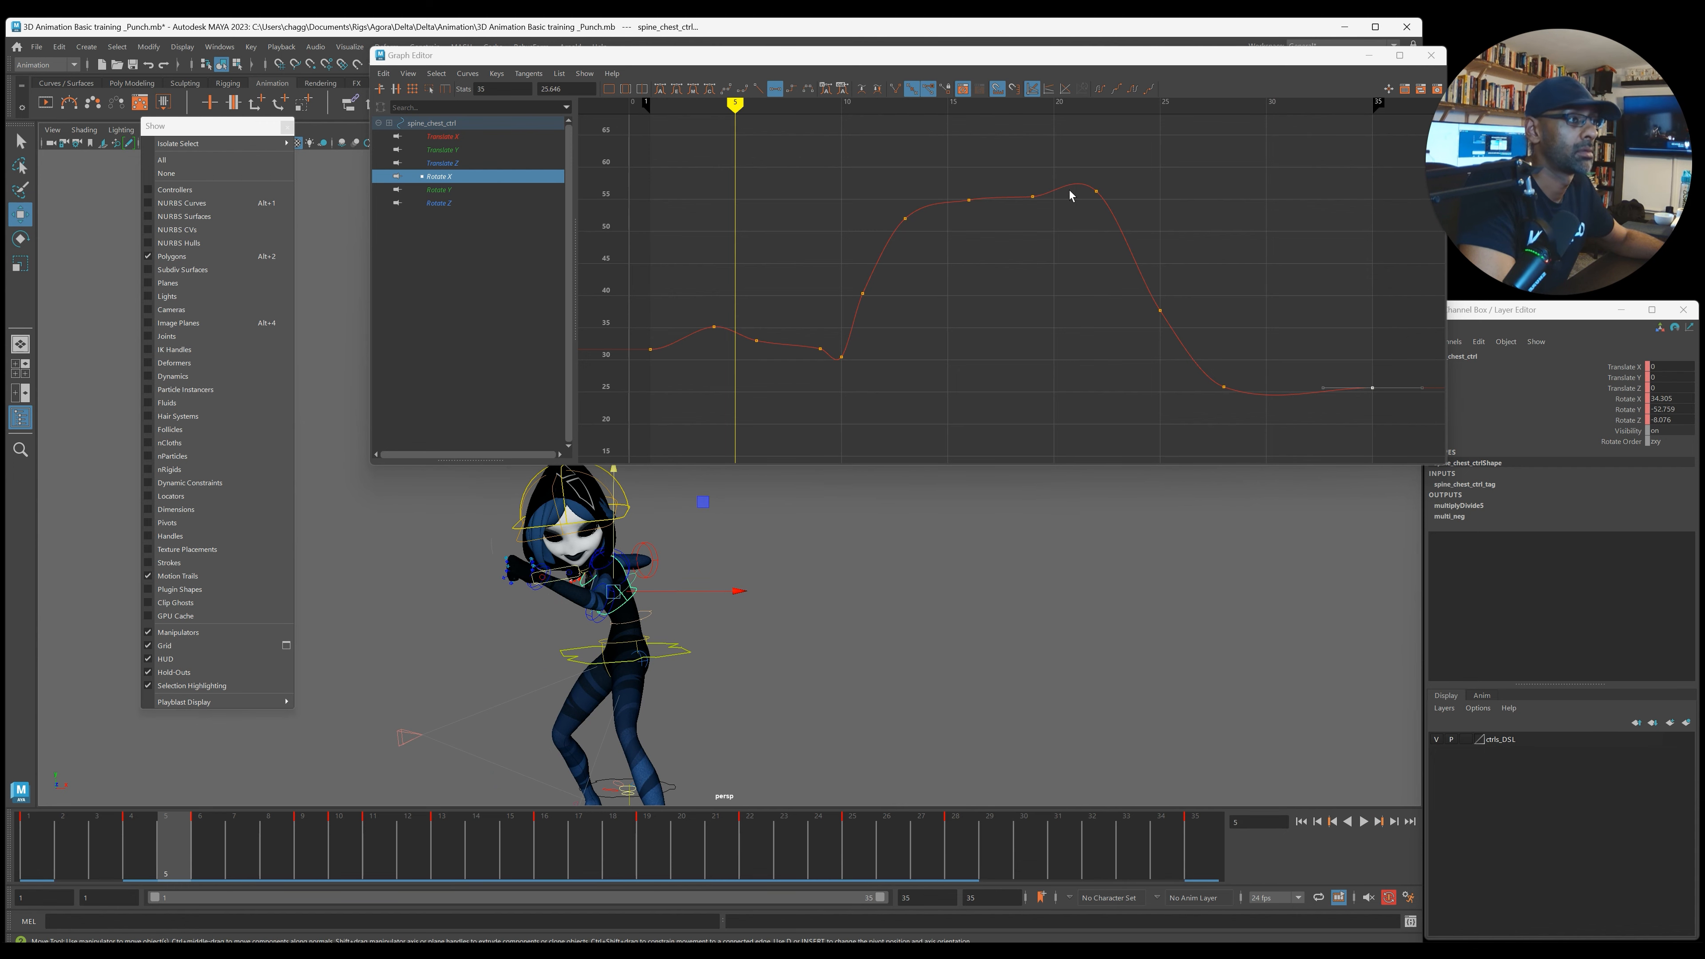
{"action": "left_click_drag", "start_coordinate": [952, 169], "coordinate": [1056, 231]}
{"action": "key", "text": "Delete"}
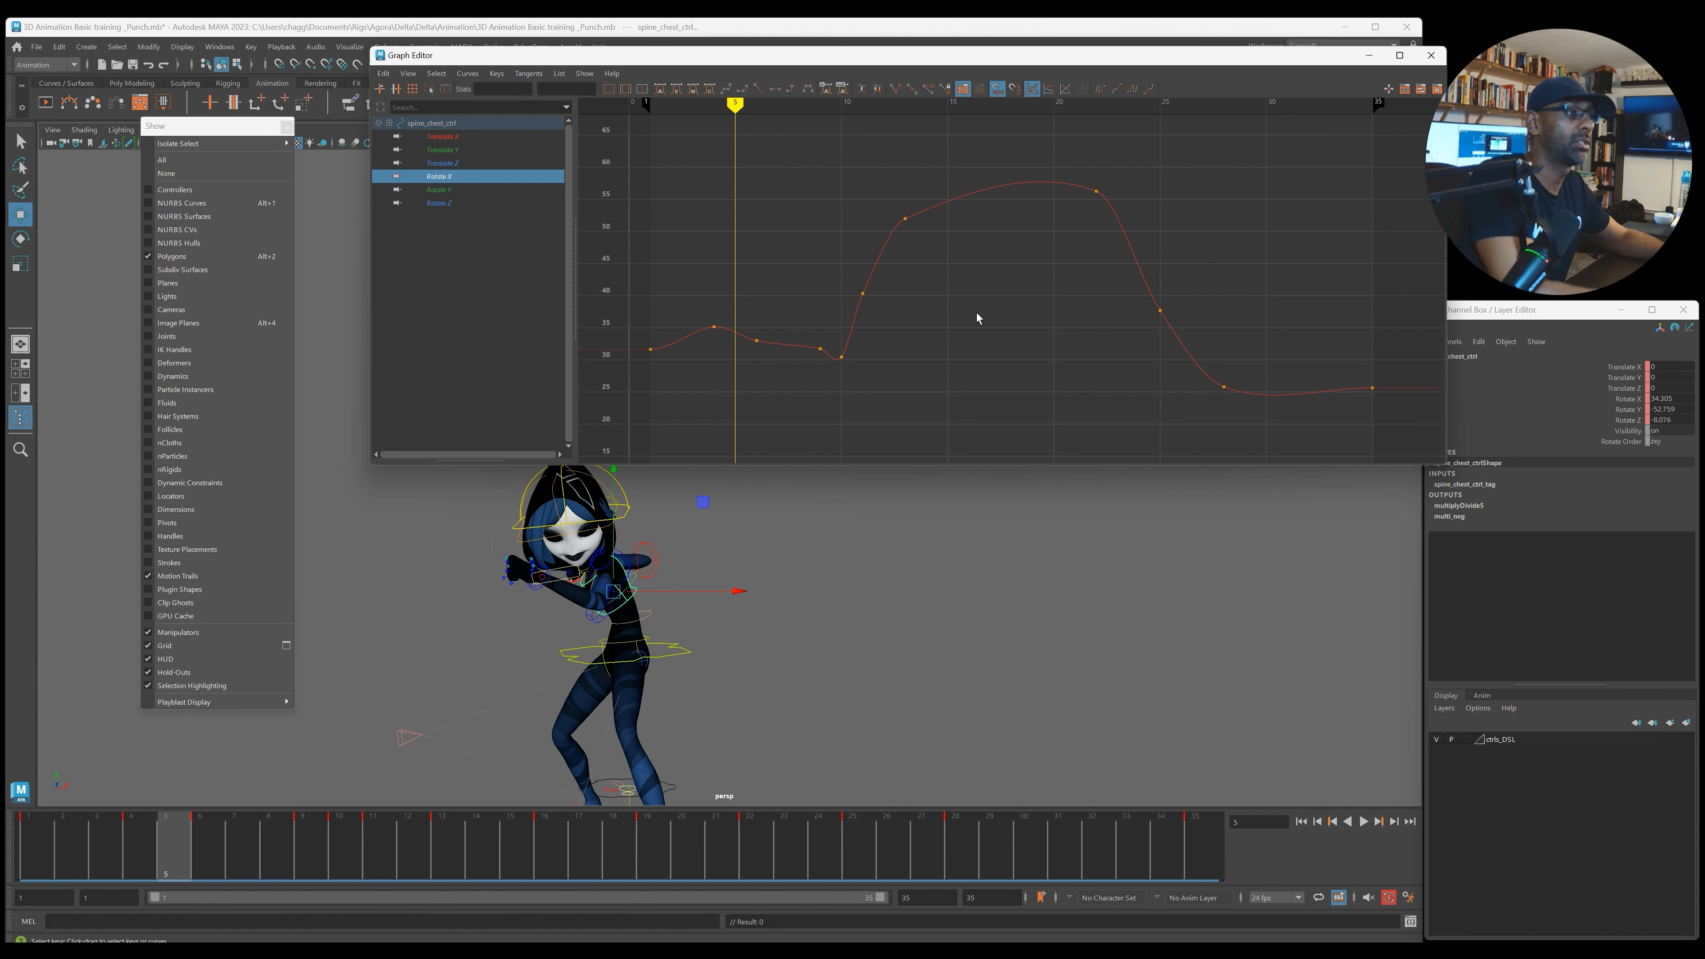
{"action": "left_click", "coordinate": [862, 294]}
{"action": "key", "text": "Delete"}
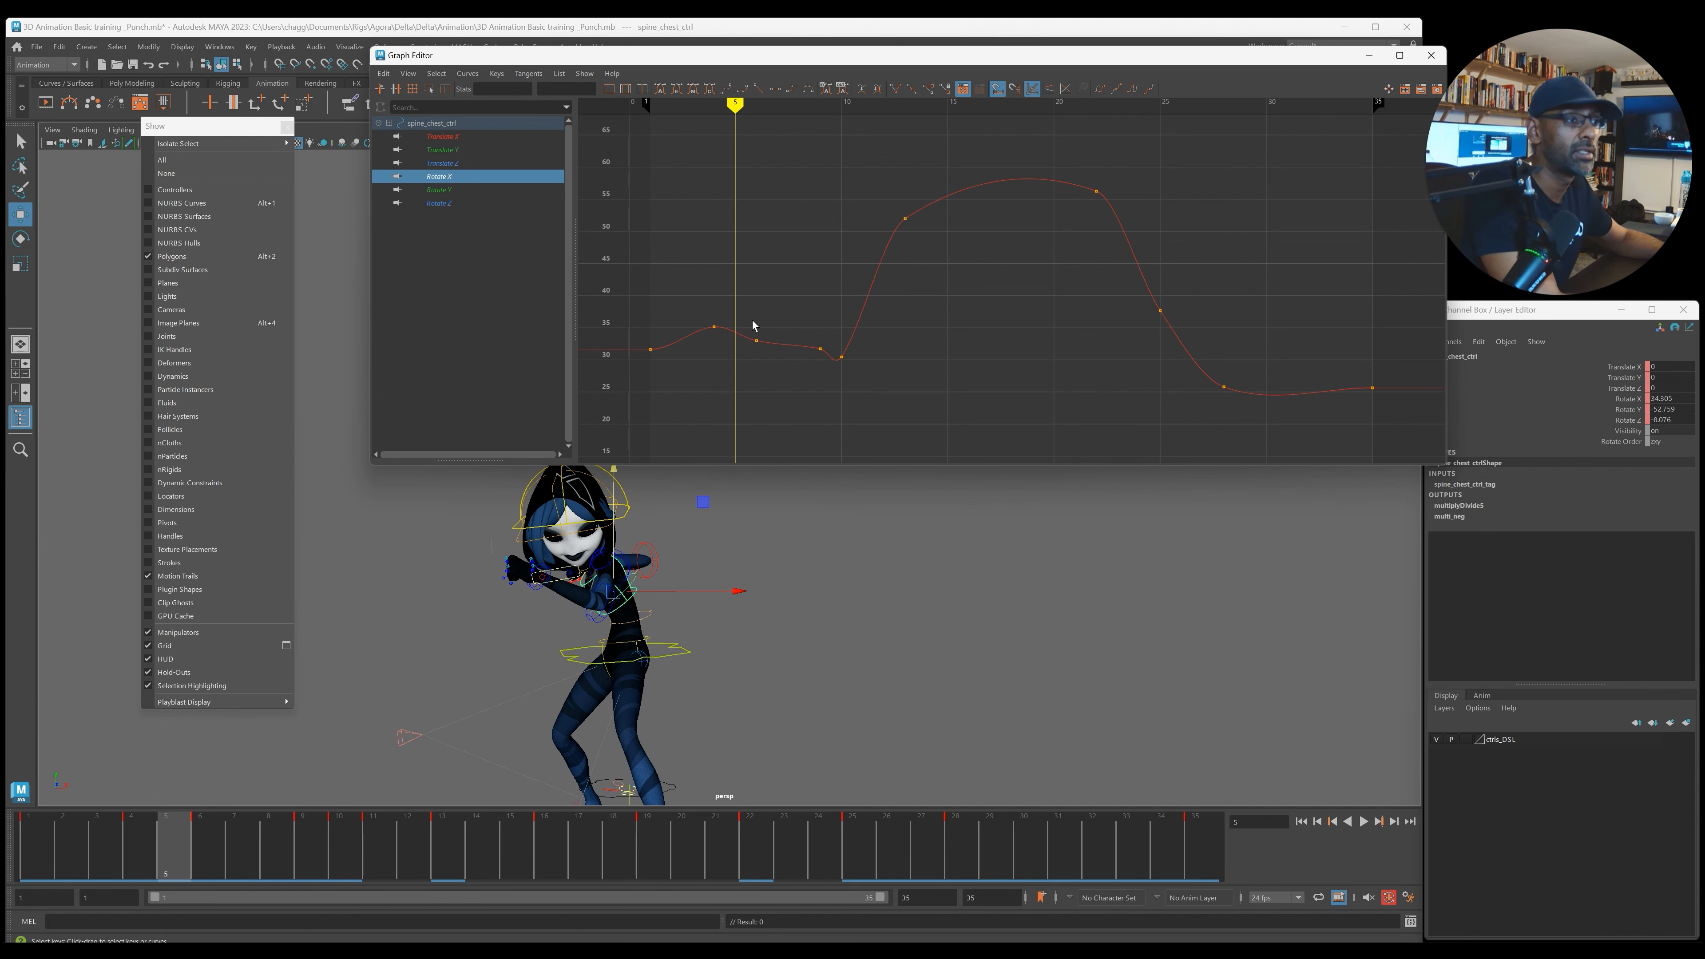
Step: Check the chest pose at frame 9, and delete the Rotate X keys at frames 6 and 9
{"action": "left_click_drag", "start_coordinate": [363, 836], "coordinate": [312, 846]}
{"action": "left_click_drag", "start_coordinate": [829, 360], "coordinate": [828, 361]}
{"action": "key", "text": "Delete"}
{"action": "key", "text": "Delete"}
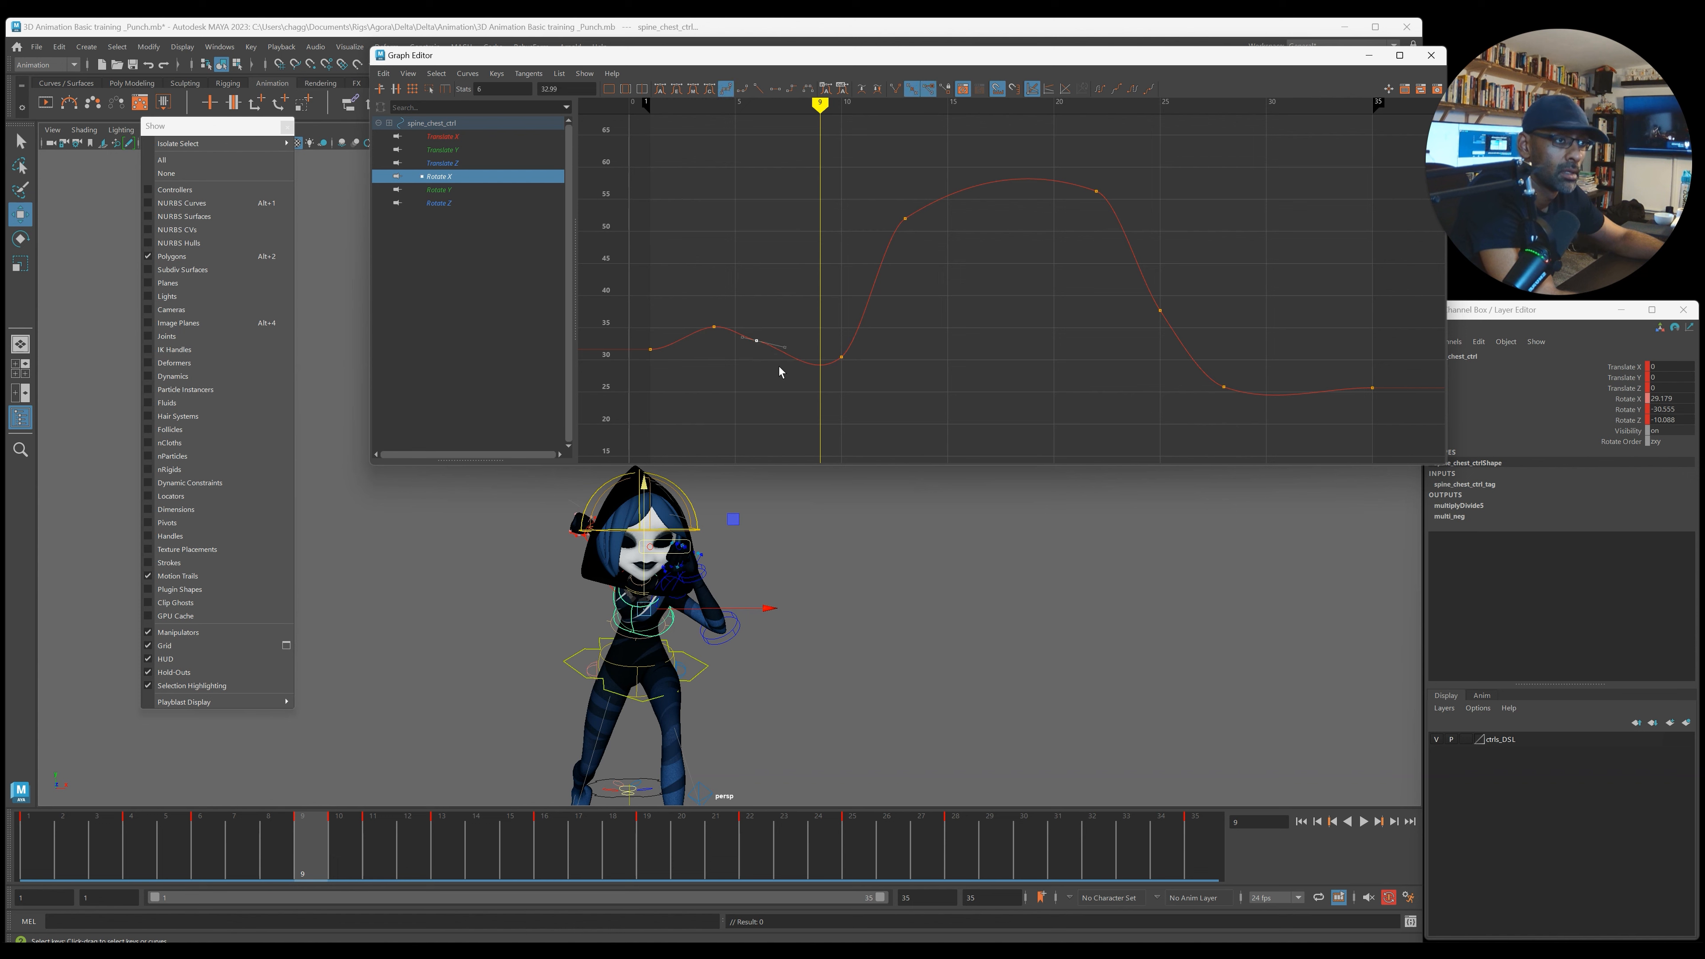
Step: Delete the chest Rotate Y keys at frames 4, 13 and 19, and flatten the tangent of the curve's first key
{"action": "left_click", "coordinate": [470, 189]}
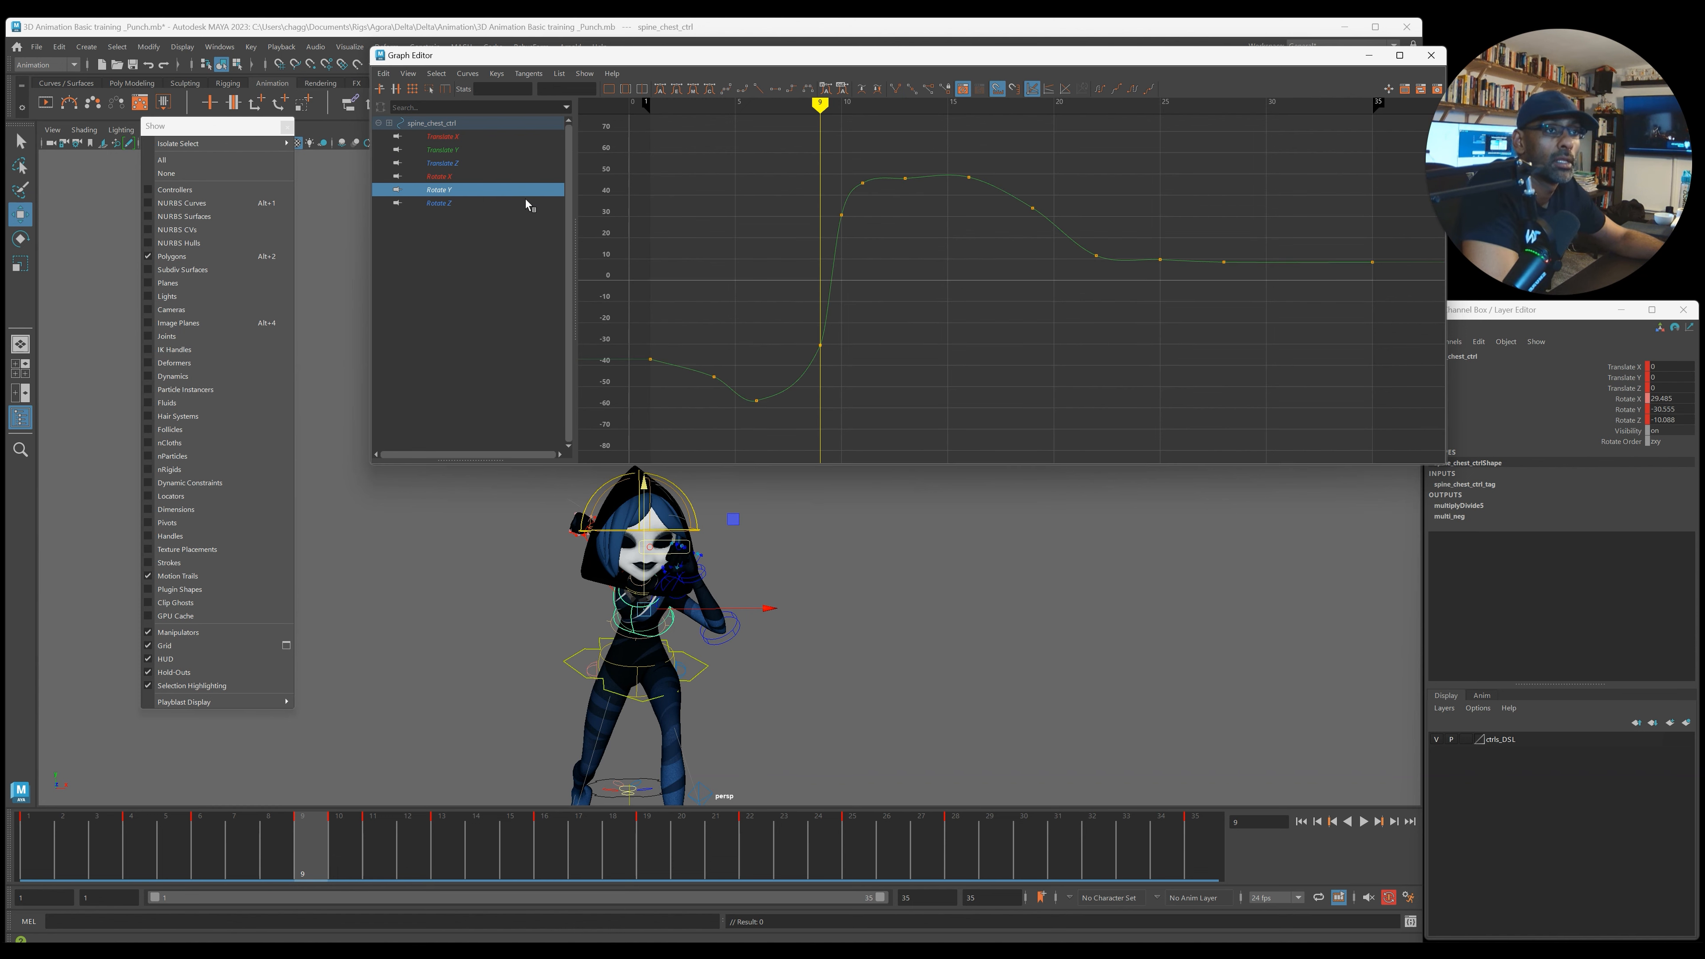
{"action": "left_click_drag", "start_coordinate": [902, 165], "coordinate": [1049, 229]}
{"action": "key", "text": "Delete"}
{"action": "key", "text": "Delete"}
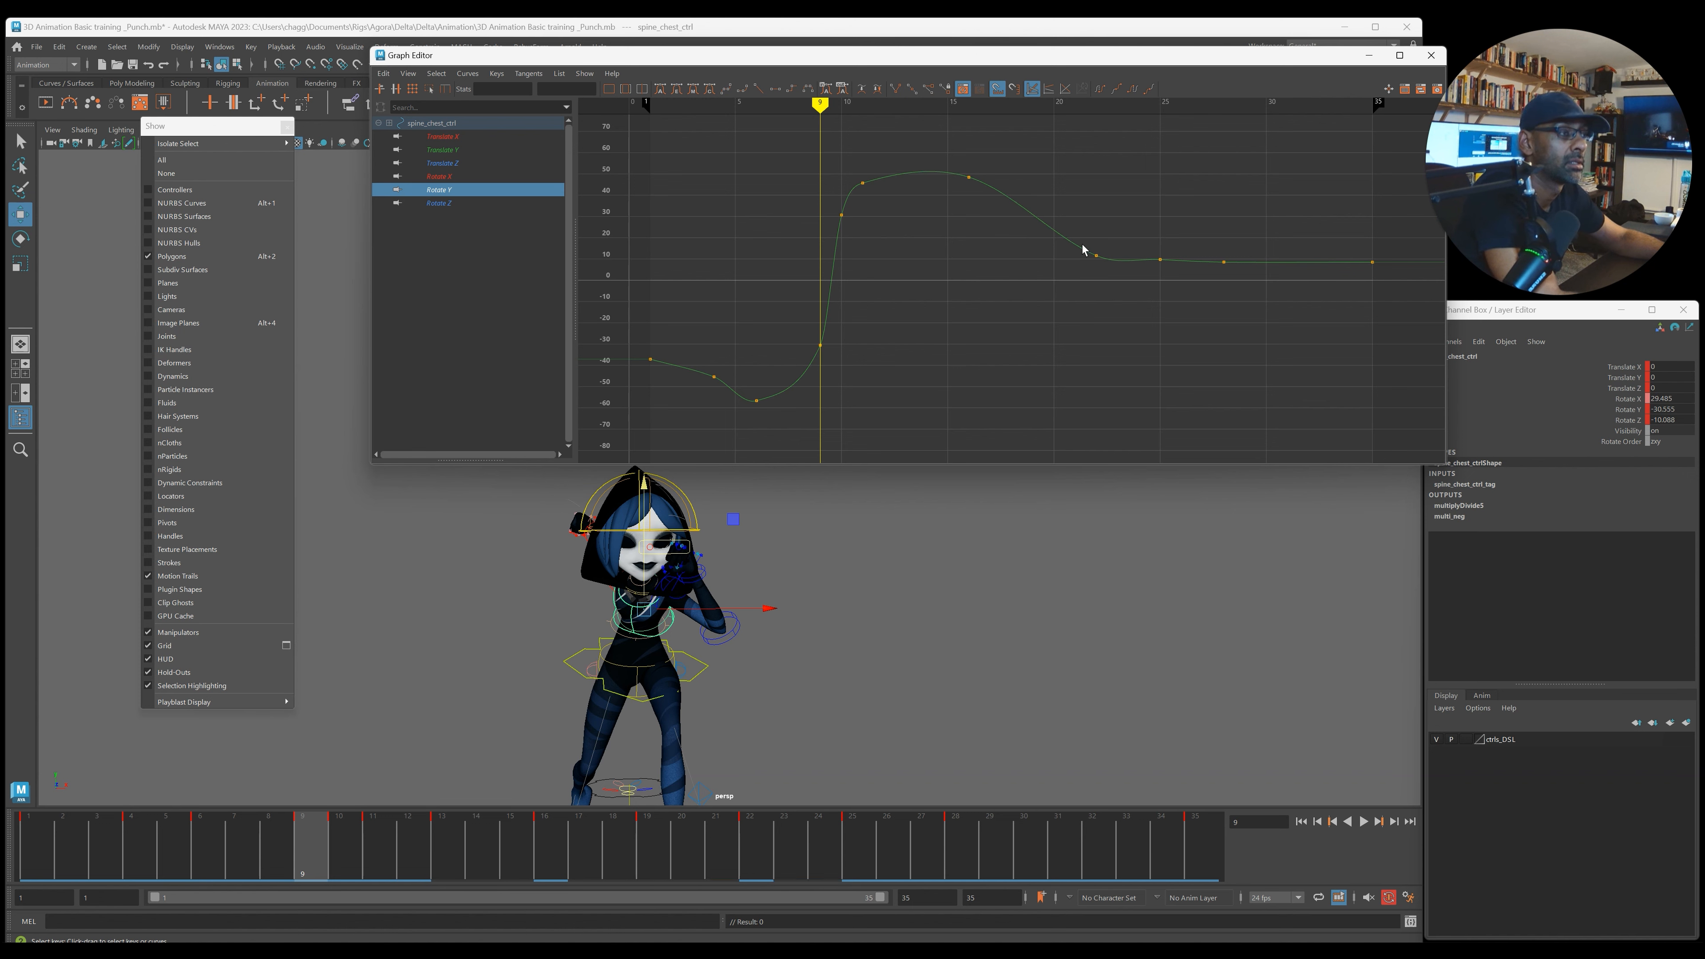
{"action": "left_click_drag", "start_coordinate": [641, 343], "coordinate": [677, 378]}
{"action": "key", "text": "ctrl+f"}
{"action": "left_click_drag", "start_coordinate": [1392, 244], "coordinate": [1311, 273]}
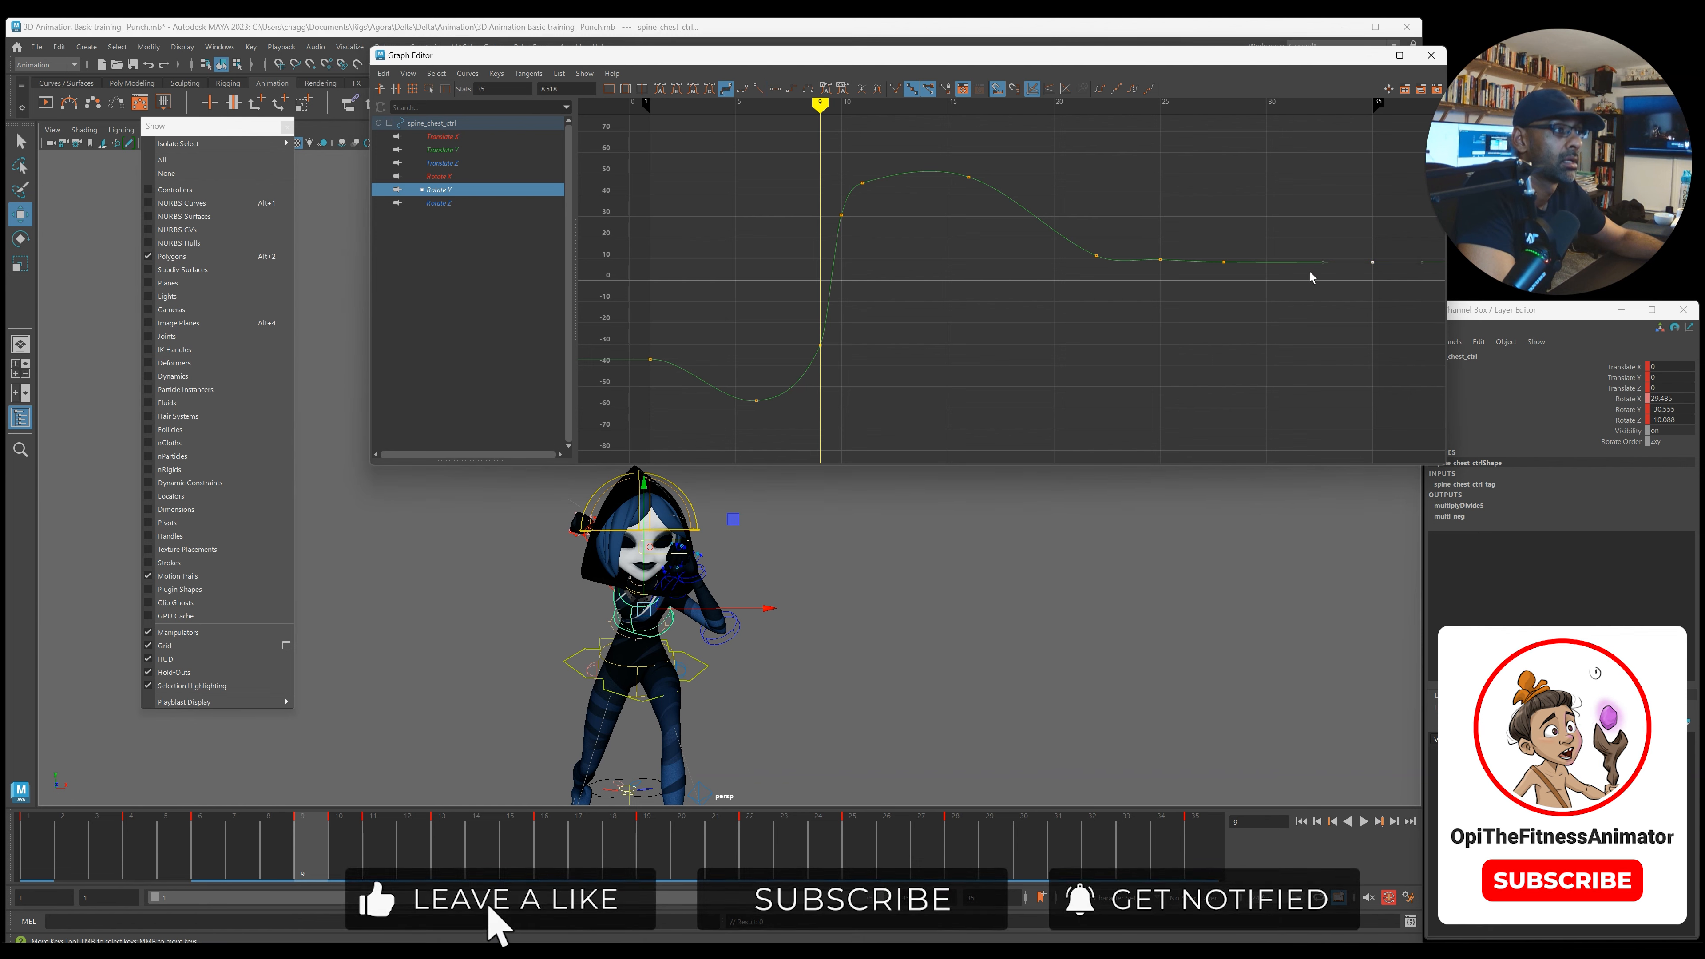
Step: Inspect the chest Rotate Y curve up close between frames 22 and 35, and select the frame 25 key
{"action": "left_click_drag", "start_coordinate": [1141, 236], "coordinate": [1266, 313]}
{"action": "key", "text": "f"}
{"action": "right_click_drag", "start_coordinate": [1200, 291], "coordinate": [1061, 282], "text": "alt"}
{"action": "left_click_drag", "start_coordinate": [903, 261], "coordinate": [1046, 354]}
{"action": "left_click_drag", "start_coordinate": [881, 266], "coordinate": [937, 304]}
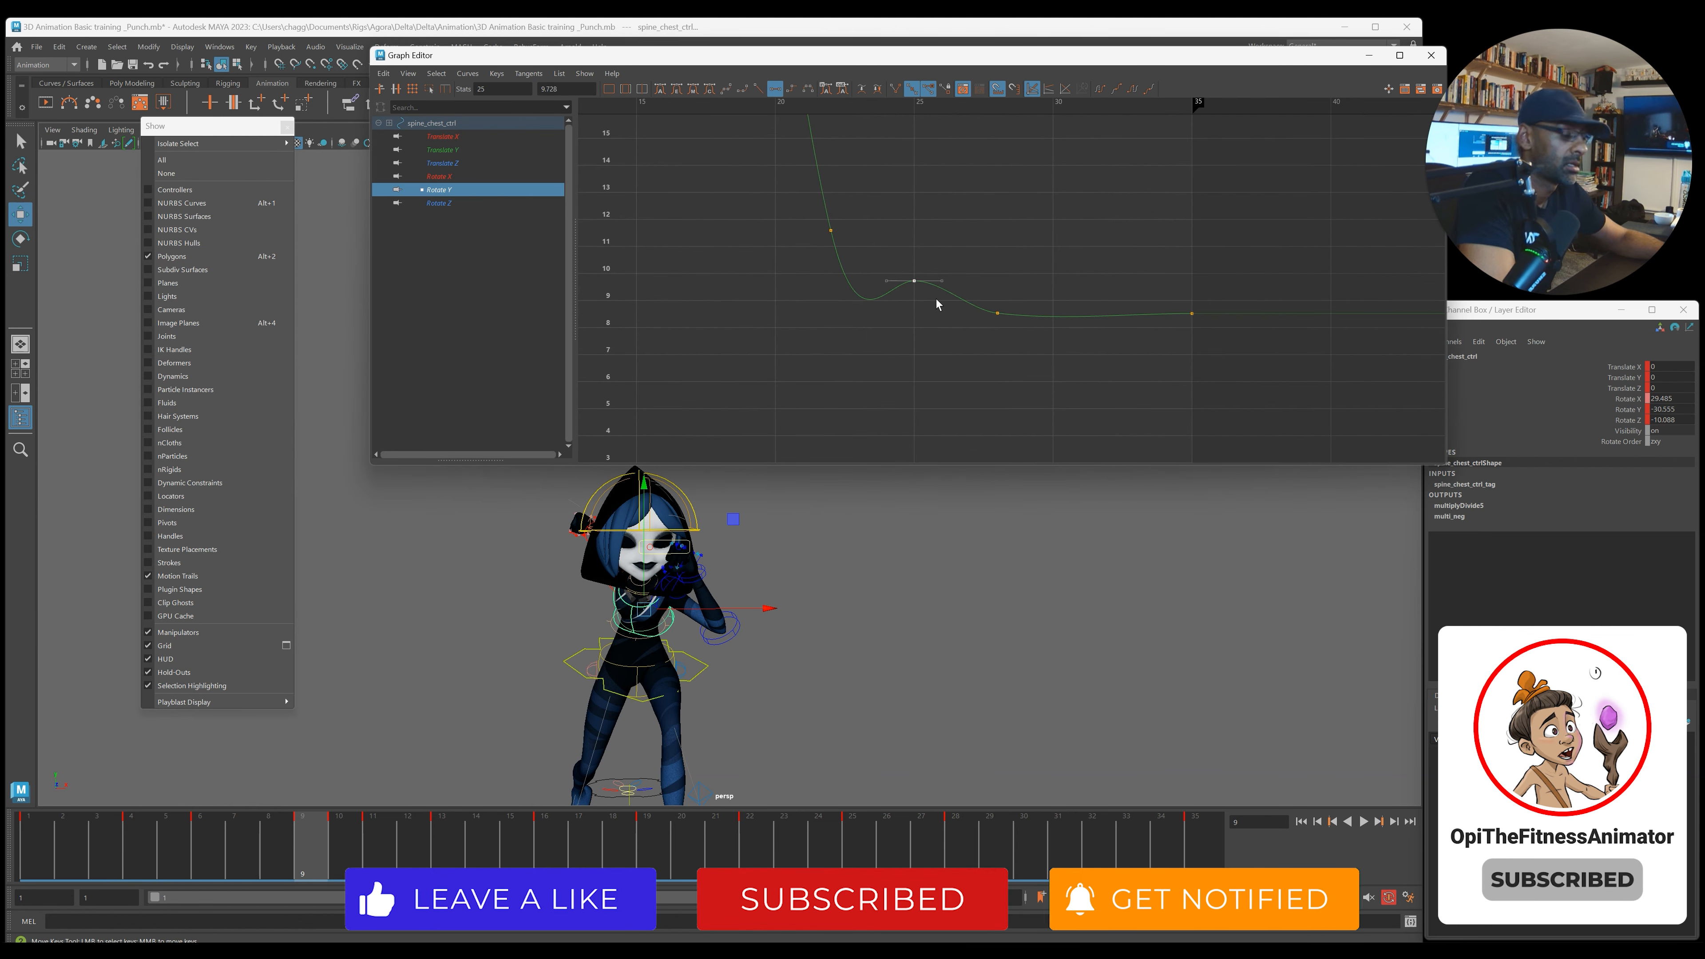
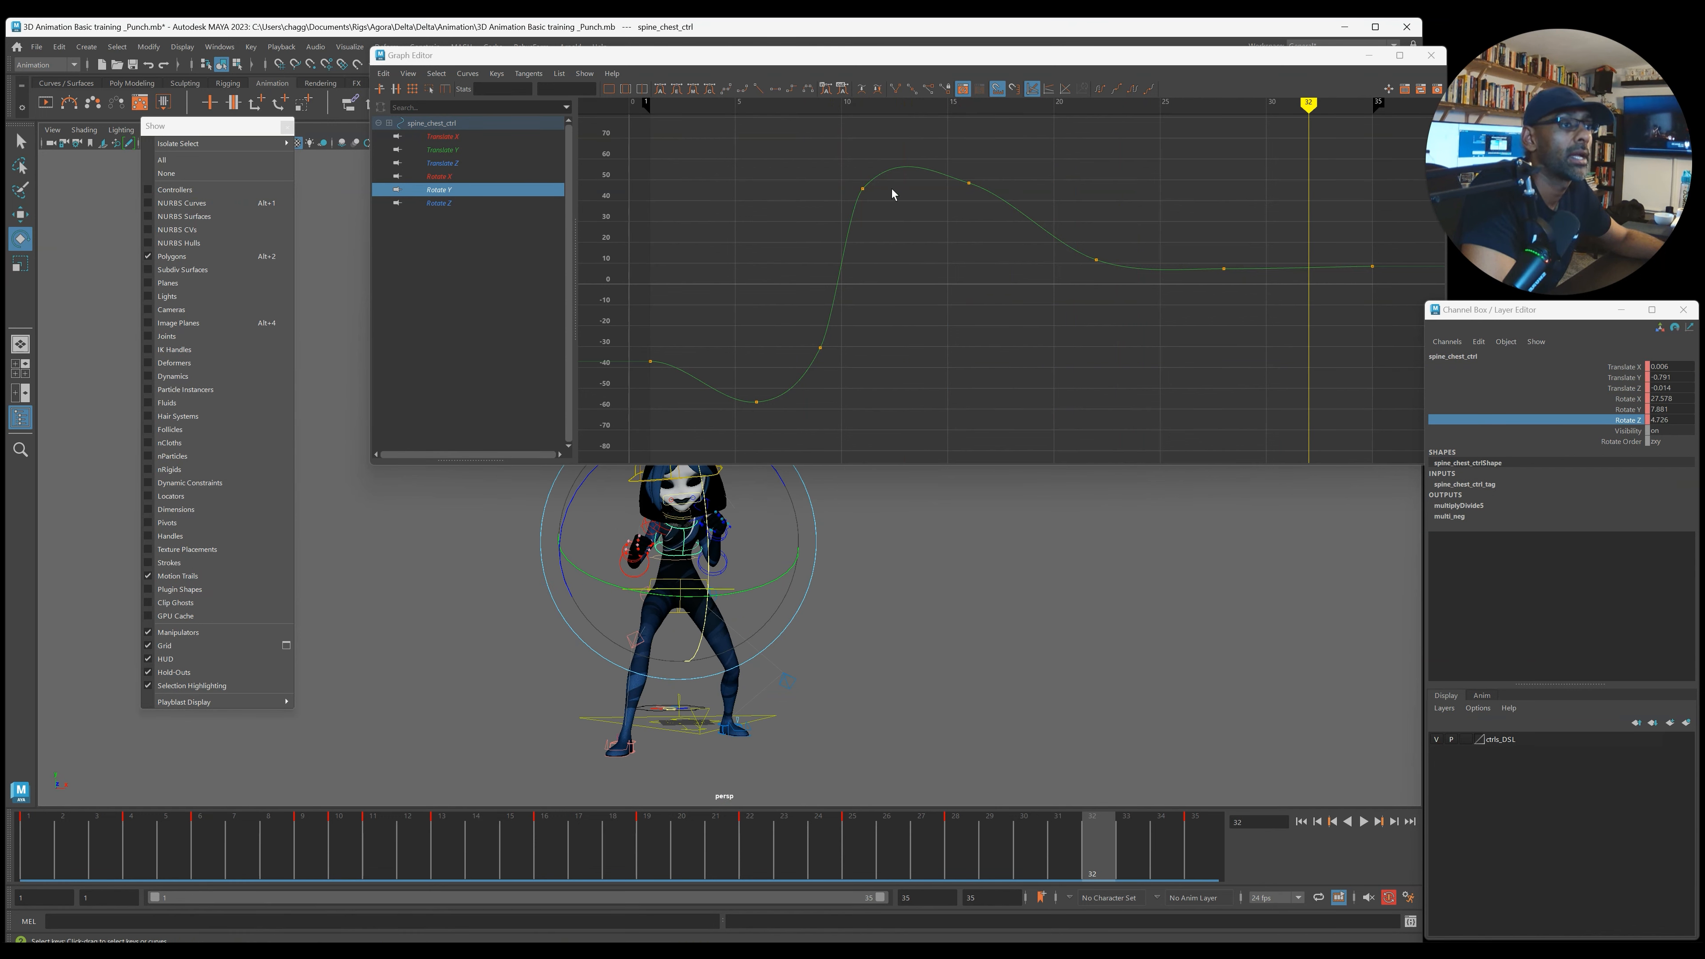
Step: Steepen the tangent of the chest Rotate Y key at frame 16 to reshape the curve's peak
{"action": "left_click", "coordinate": [968, 183]}
{"action": "left_click", "coordinate": [932, 172]}
{"action": "middle_click_drag", "start_coordinate": [933, 172], "coordinate": [849, 215]}
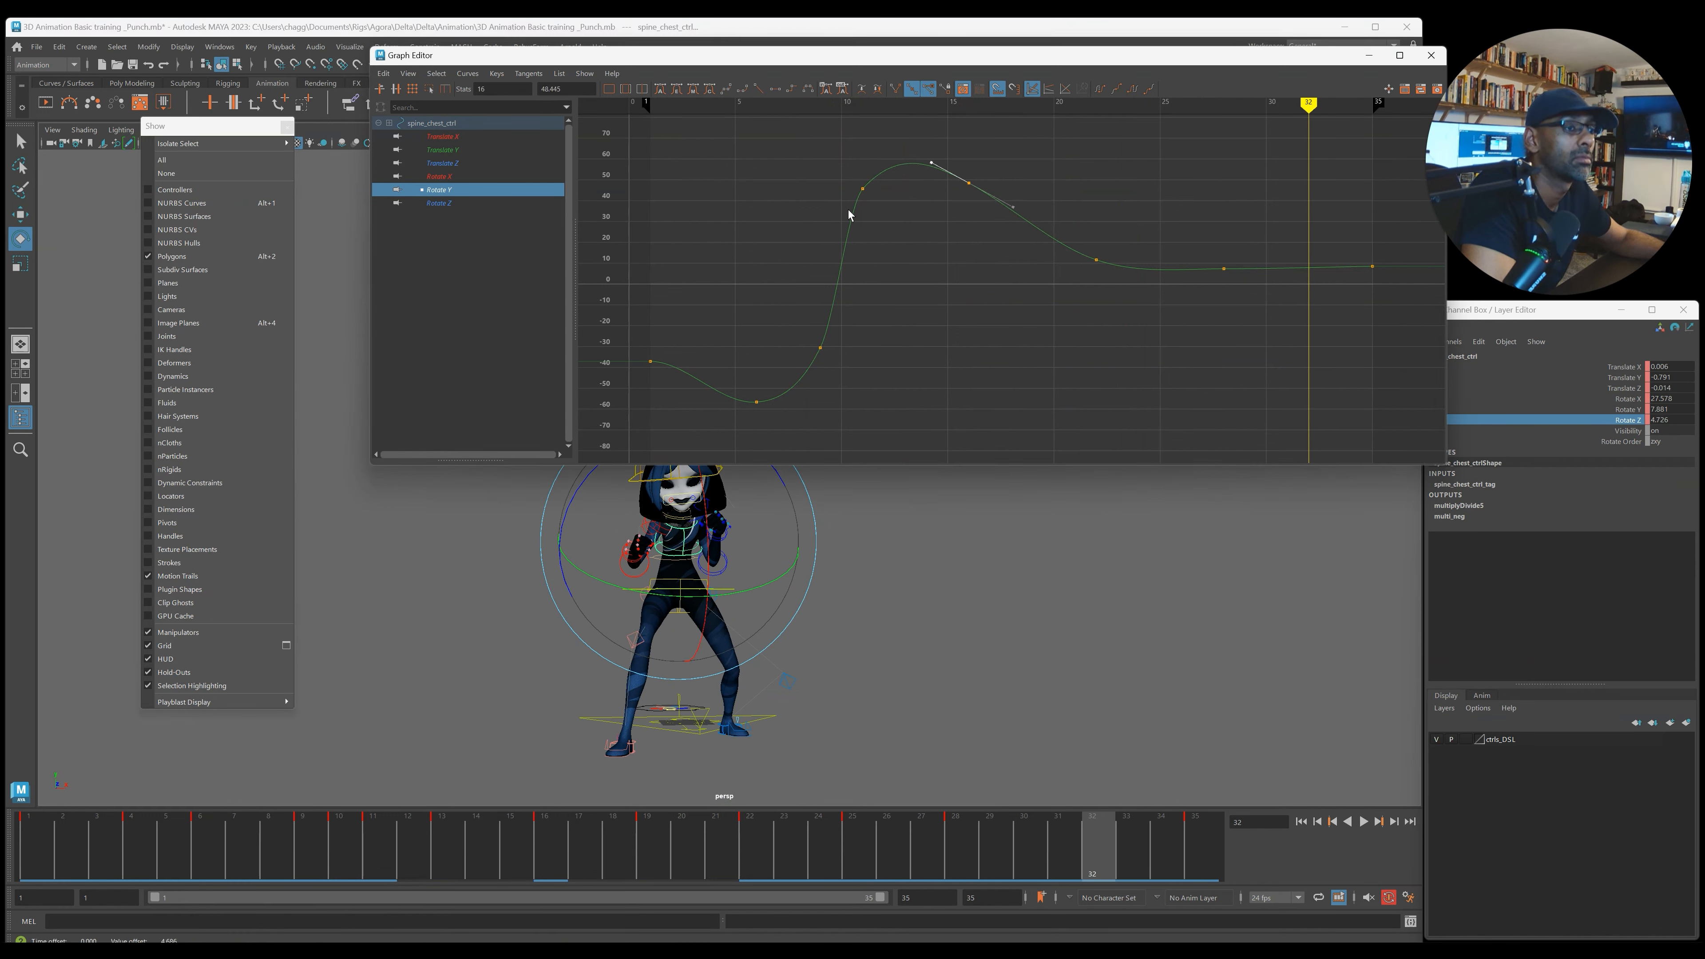
Step: Delete the chest Rotate Z keys at frames 10 and 13
{"action": "left_click", "coordinate": [429, 203]}
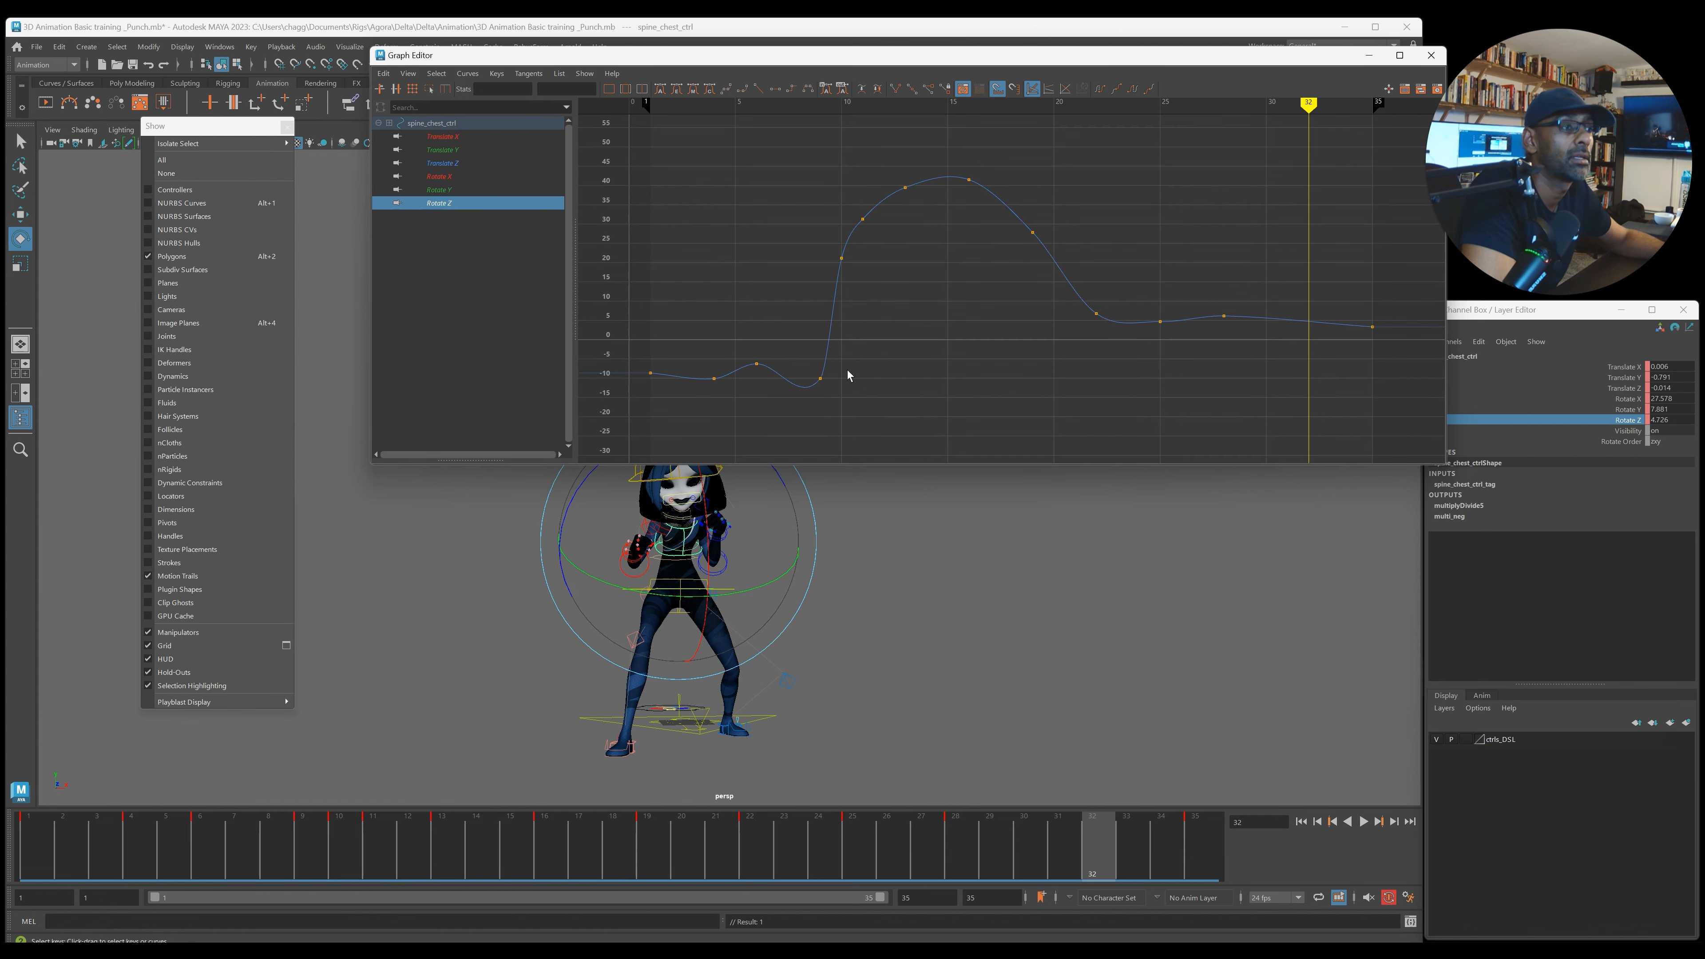
{"action": "left_click", "coordinate": [905, 187]}
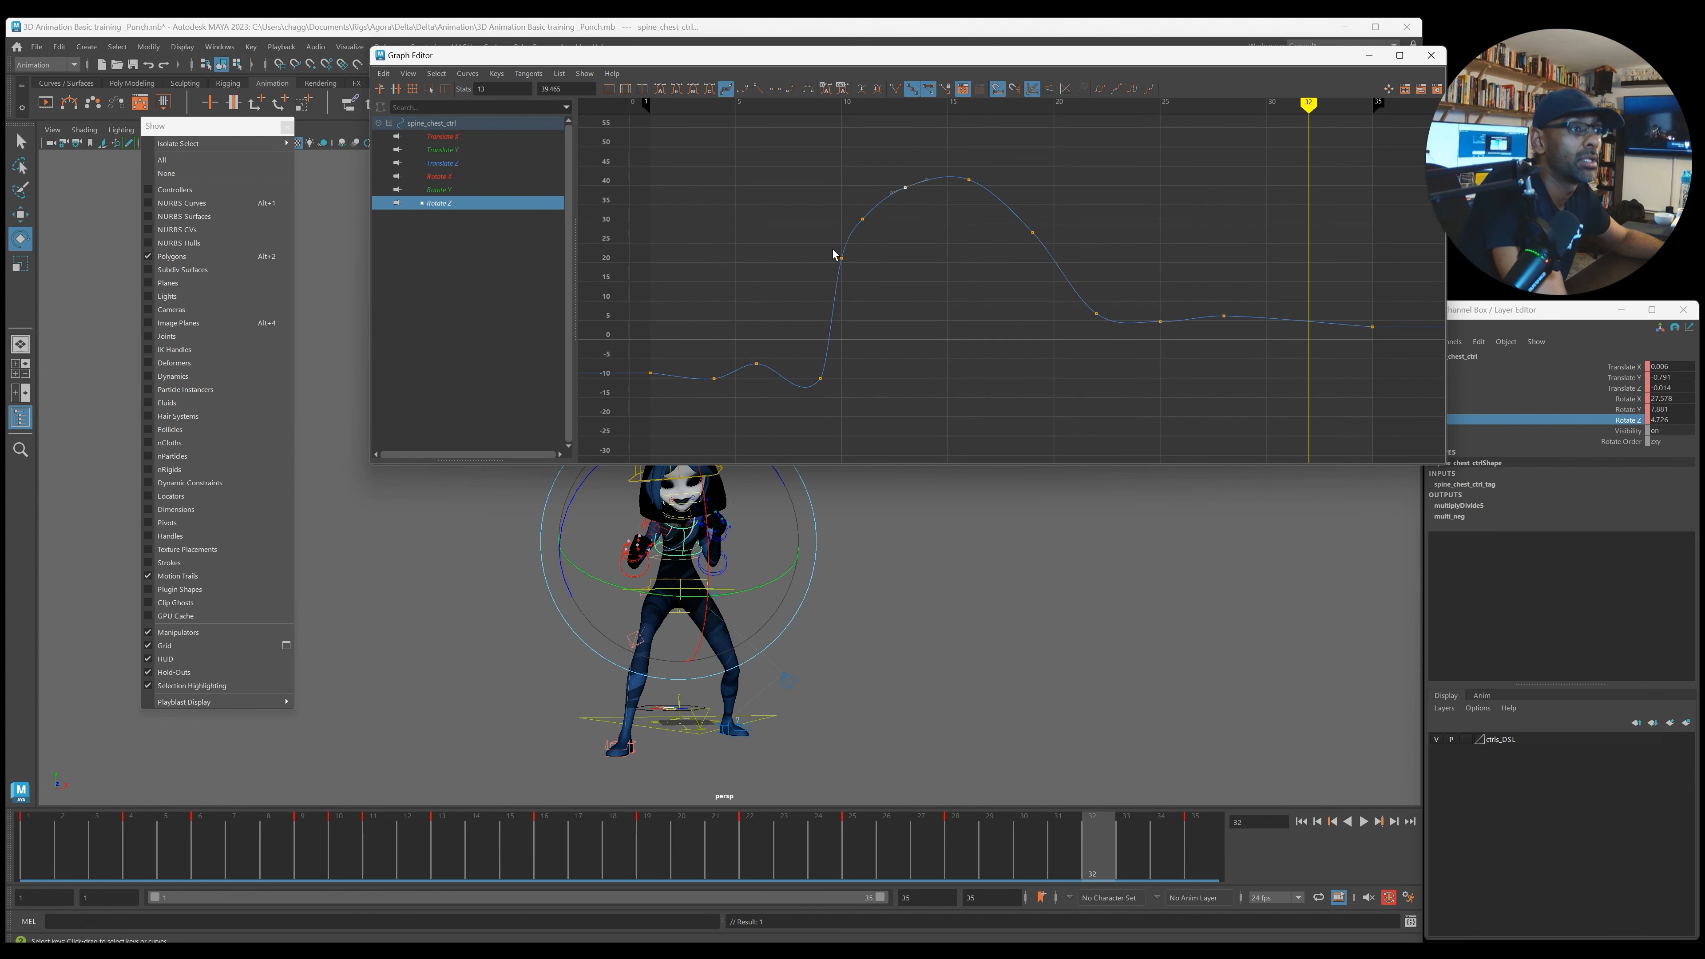
{"action": "key", "text": "Delete"}
{"action": "left_click", "coordinate": [905, 187]}
{"action": "key", "text": "Delete"}
Step: Adjust the tangent of the chest Rotate Z key at frame 25, and play back the animation to check the motion
{"action": "left_click_drag", "start_coordinate": [1025, 219], "coordinate": [1165, 361]}
{"action": "key", "text": "f"}
{"action": "middle_click_drag", "start_coordinate": [955, 307], "coordinate": [951, 380]}
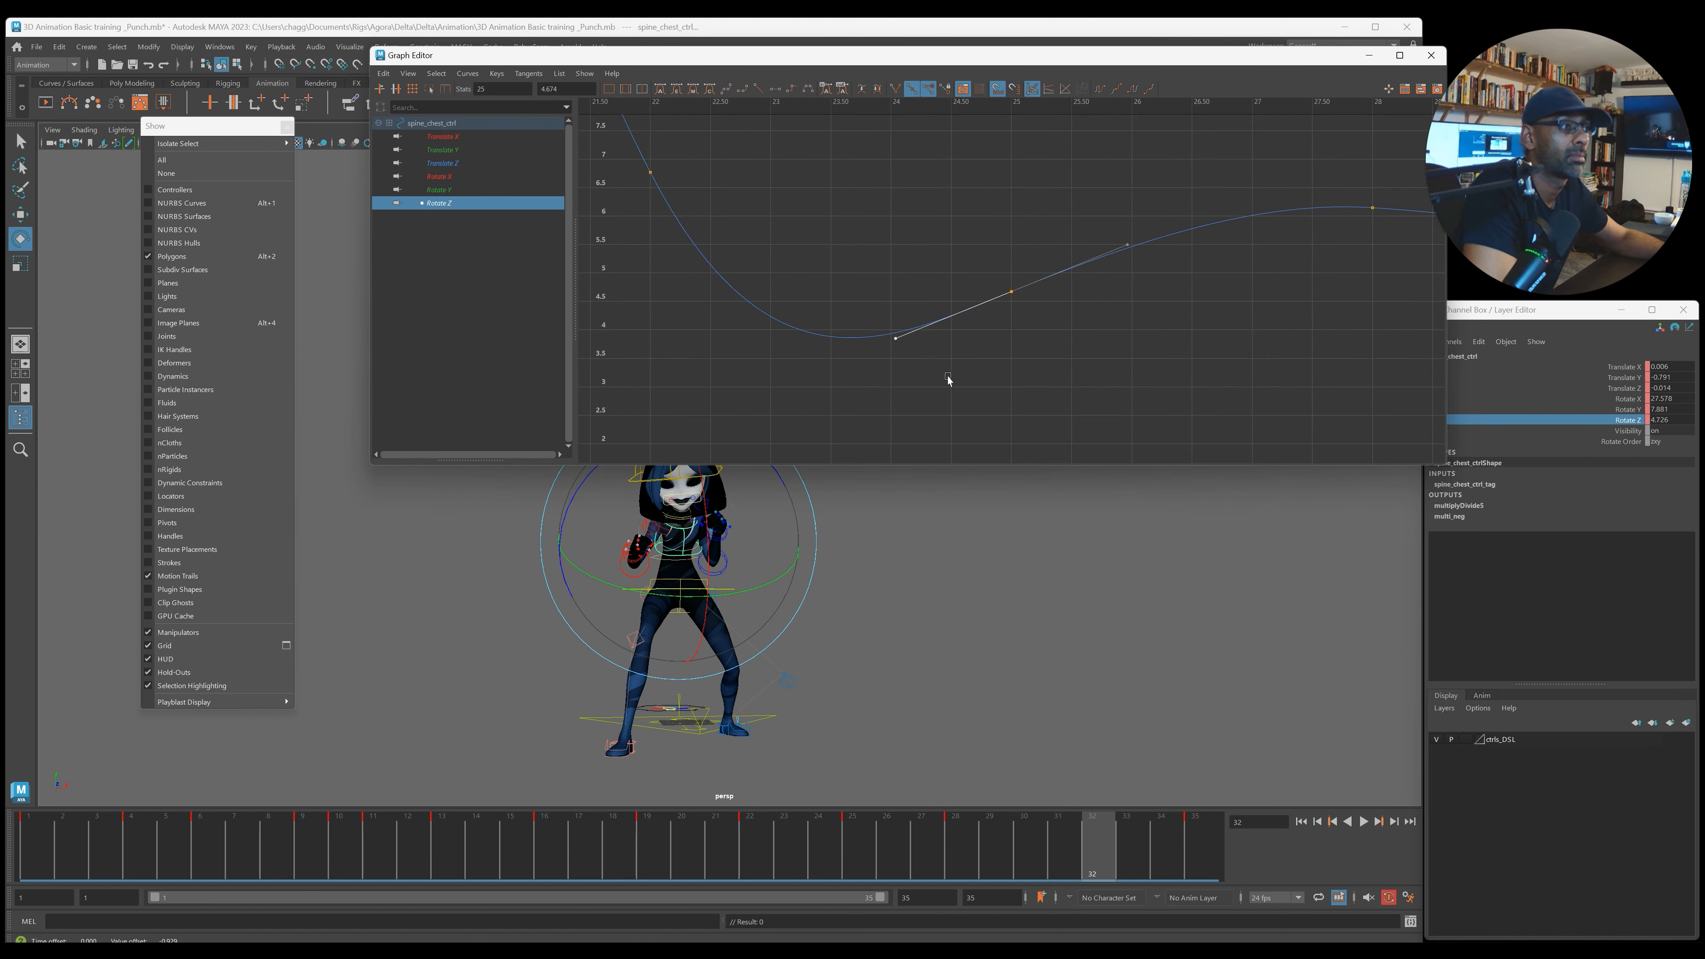
{"action": "left_click", "coordinate": [1088, 384]}
{"action": "key", "text": "a"}
{"action": "left_click", "coordinate": [757, 362]}
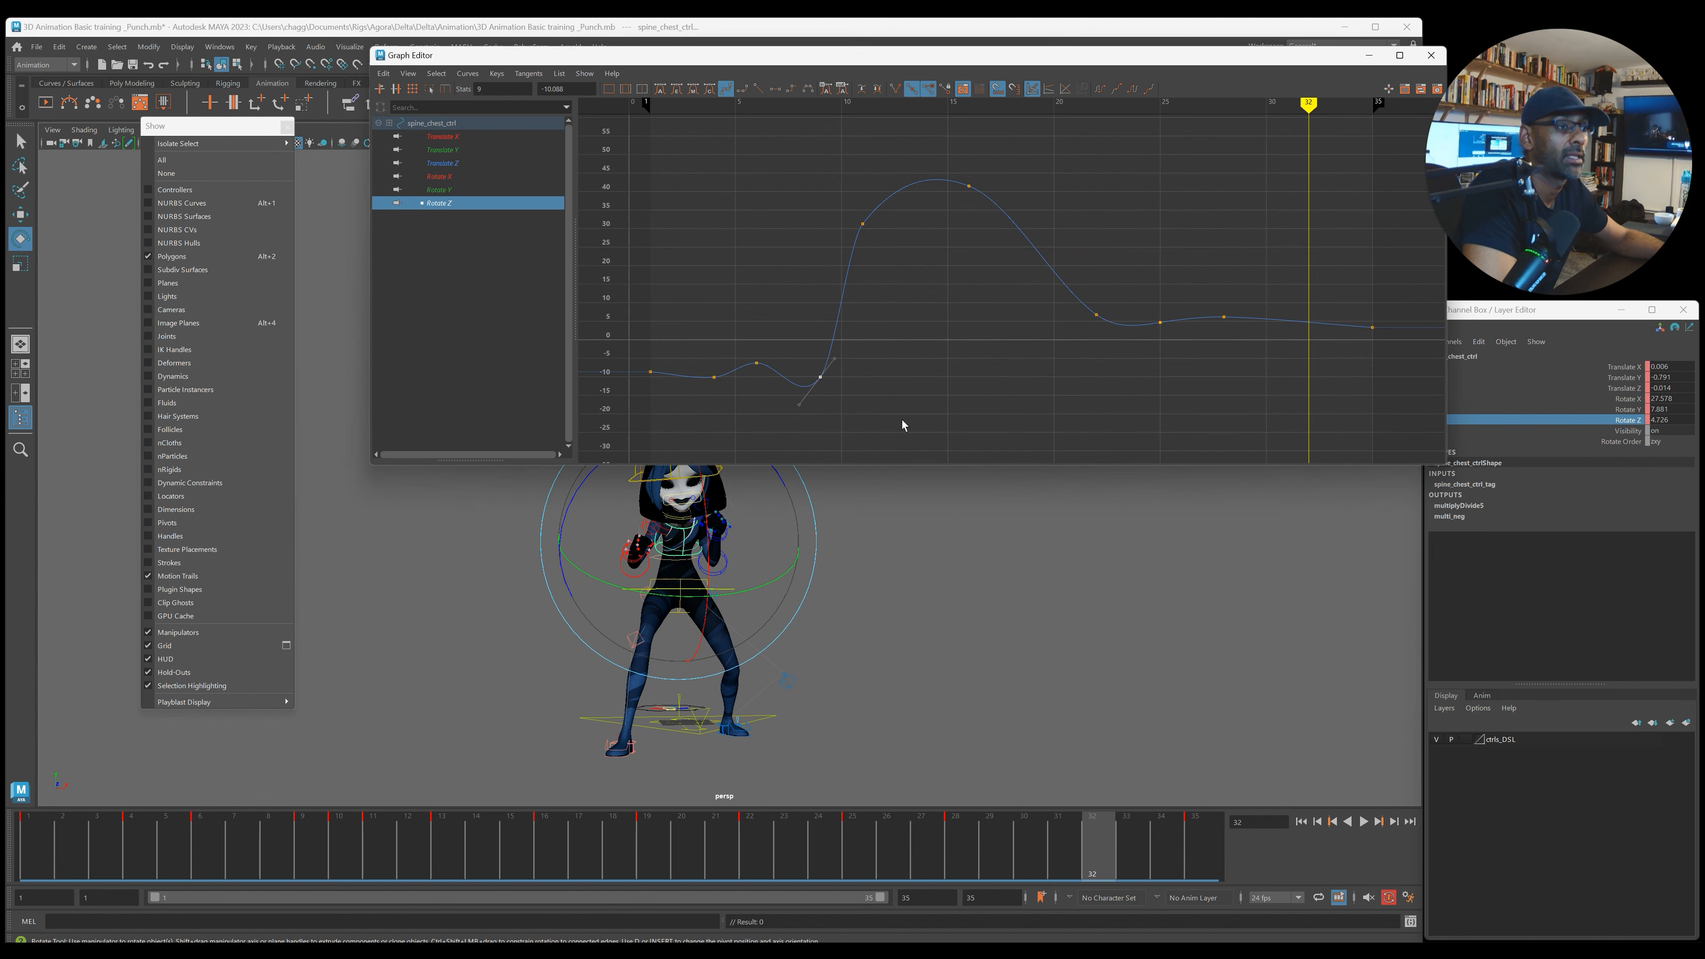
{"action": "key", "text": "alt+v"}
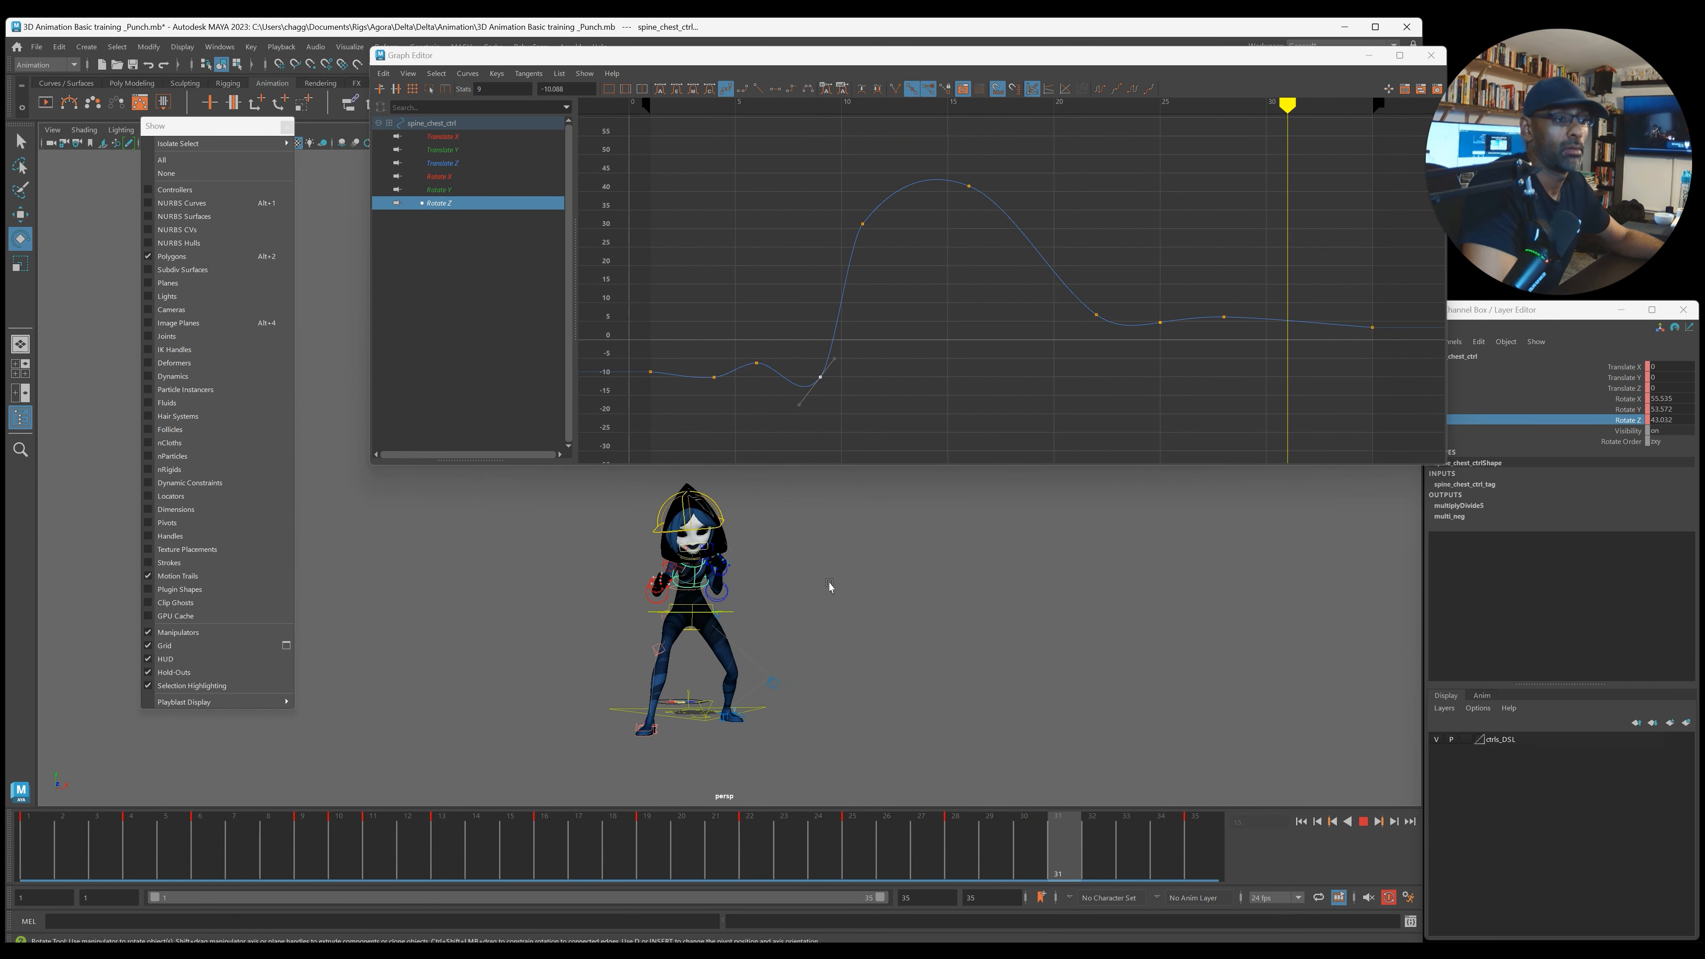
Step: Stop the chest playback, select the head control, and bring its curves into view in the Graph Editor
{"action": "key", "text": "alt+v"}
{"action": "key", "text": "alt+F4"}
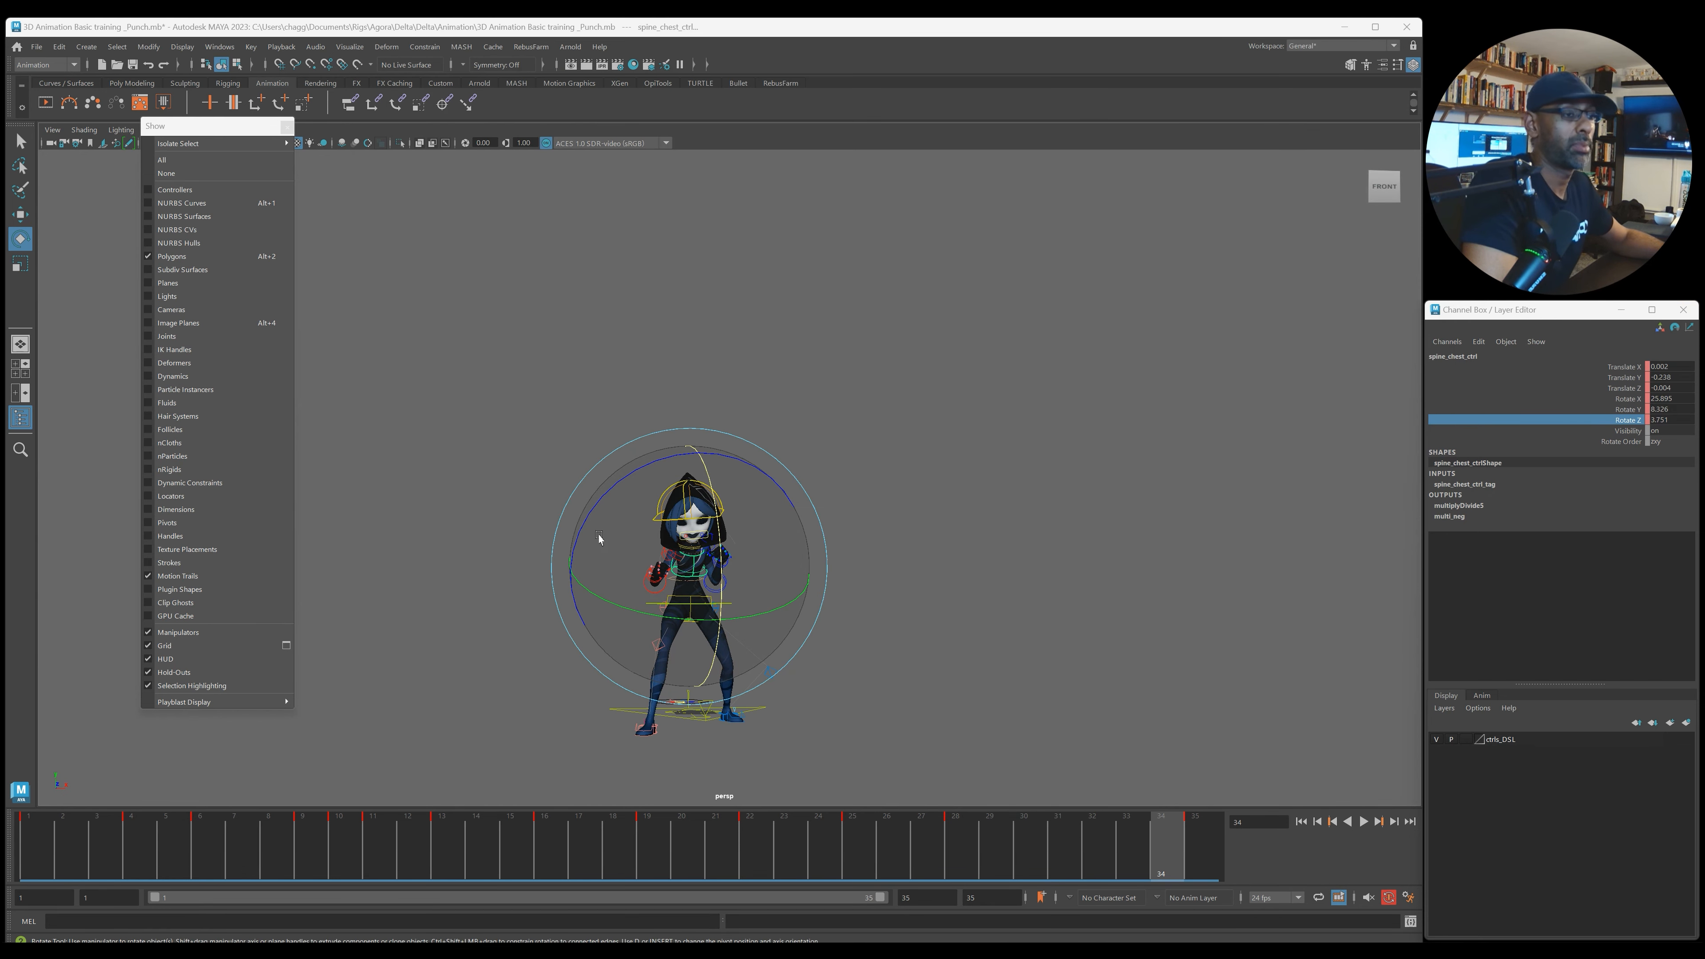
{"action": "scroll", "coordinate": [892, 494], "scroll_direction": "up", "scroll_amount": 2}
{"action": "scroll", "coordinate": [891, 494], "scroll_direction": "down", "scroll_amount": 2}
{"action": "left_click", "coordinate": [871, 358]}
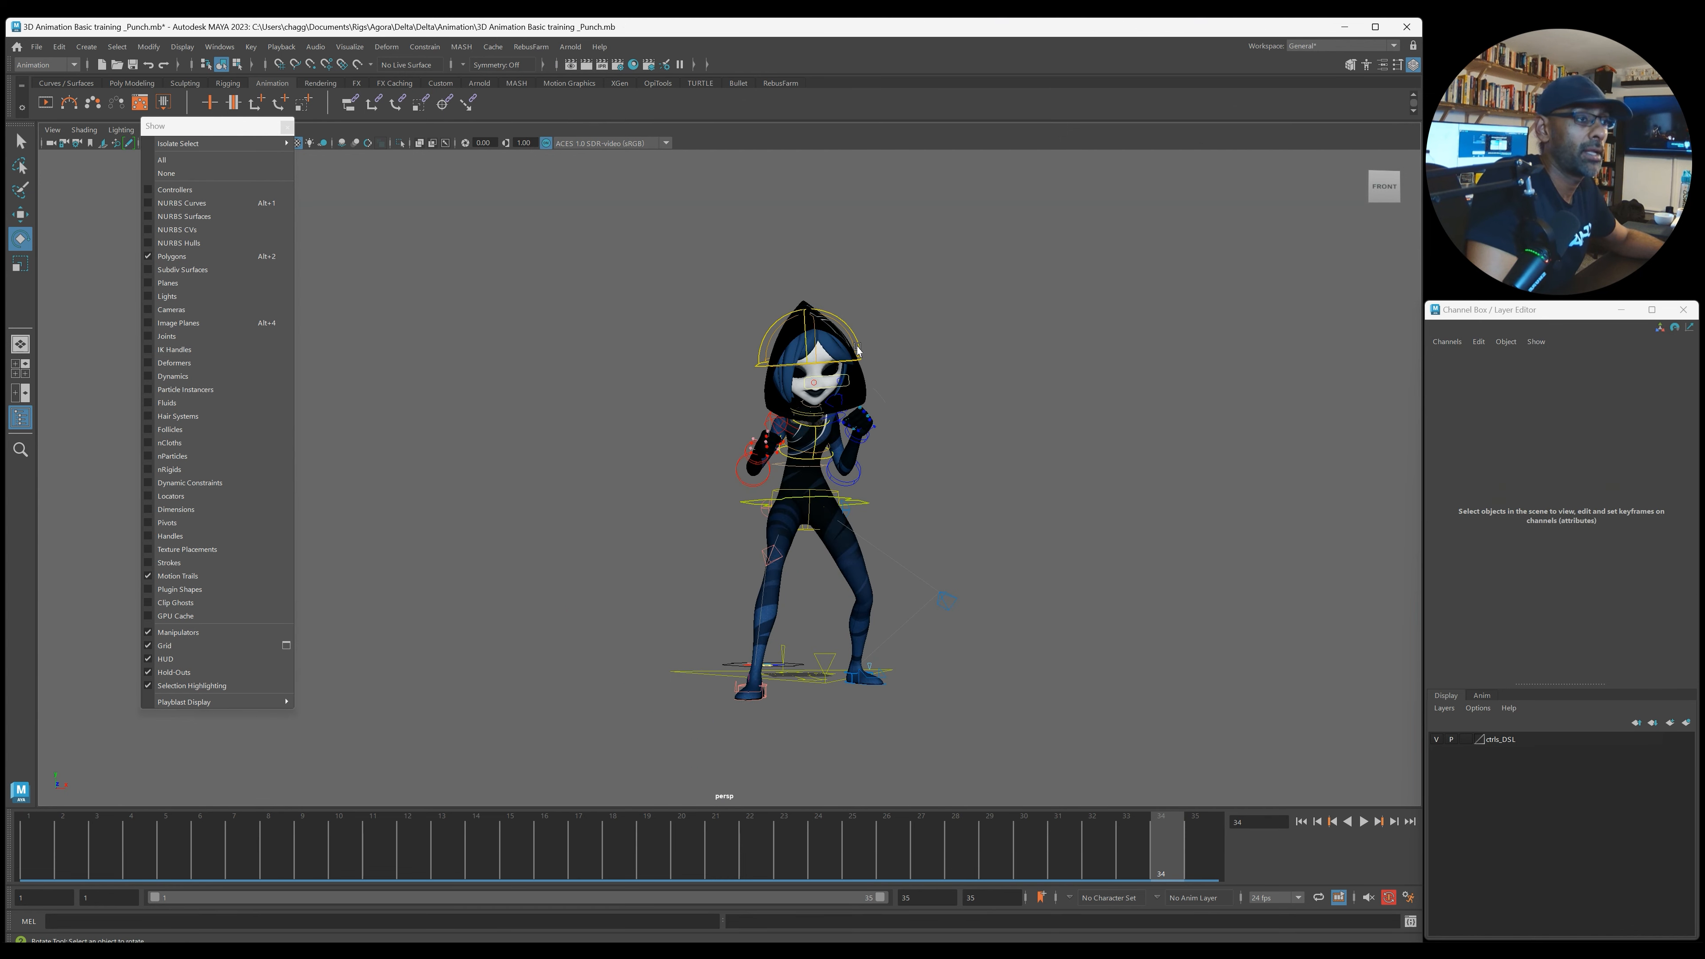
{"action": "left_click", "coordinate": [857, 350]}
{"action": "scroll", "coordinate": [883, 366], "scroll_direction": "up", "scroll_amount": 2}
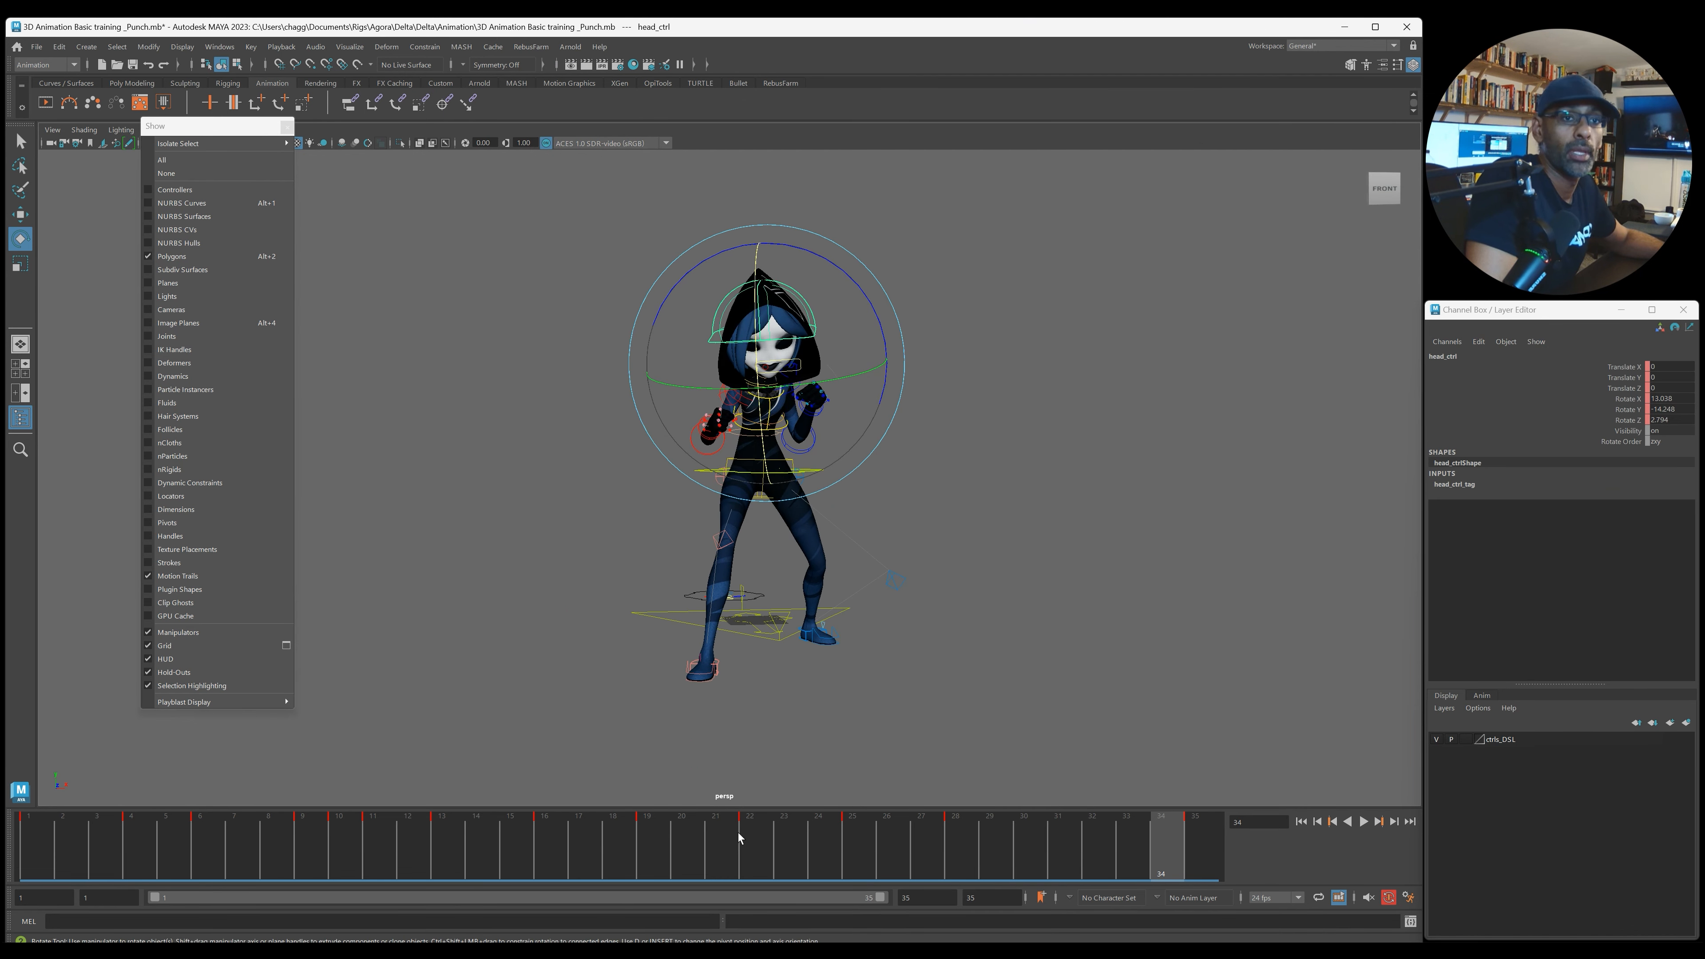
{"action": "key", "text": "alt+v"}
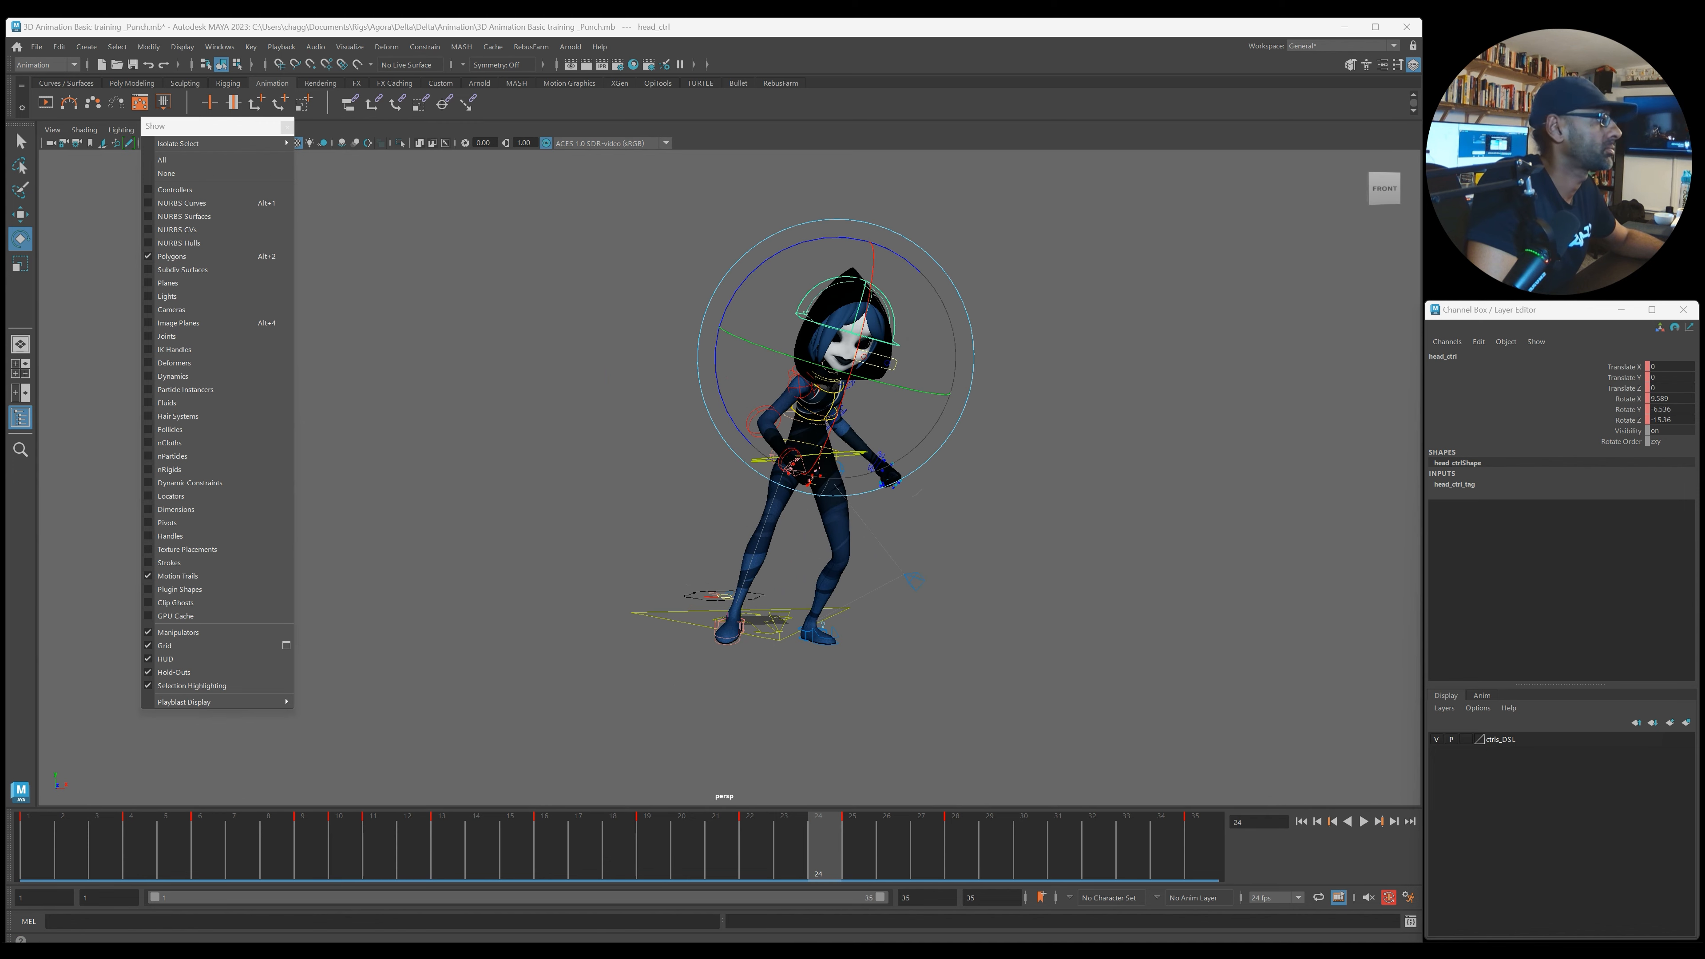
{"action": "left_click_drag", "start_coordinate": [1704, 249], "coordinate": [644, 146]}
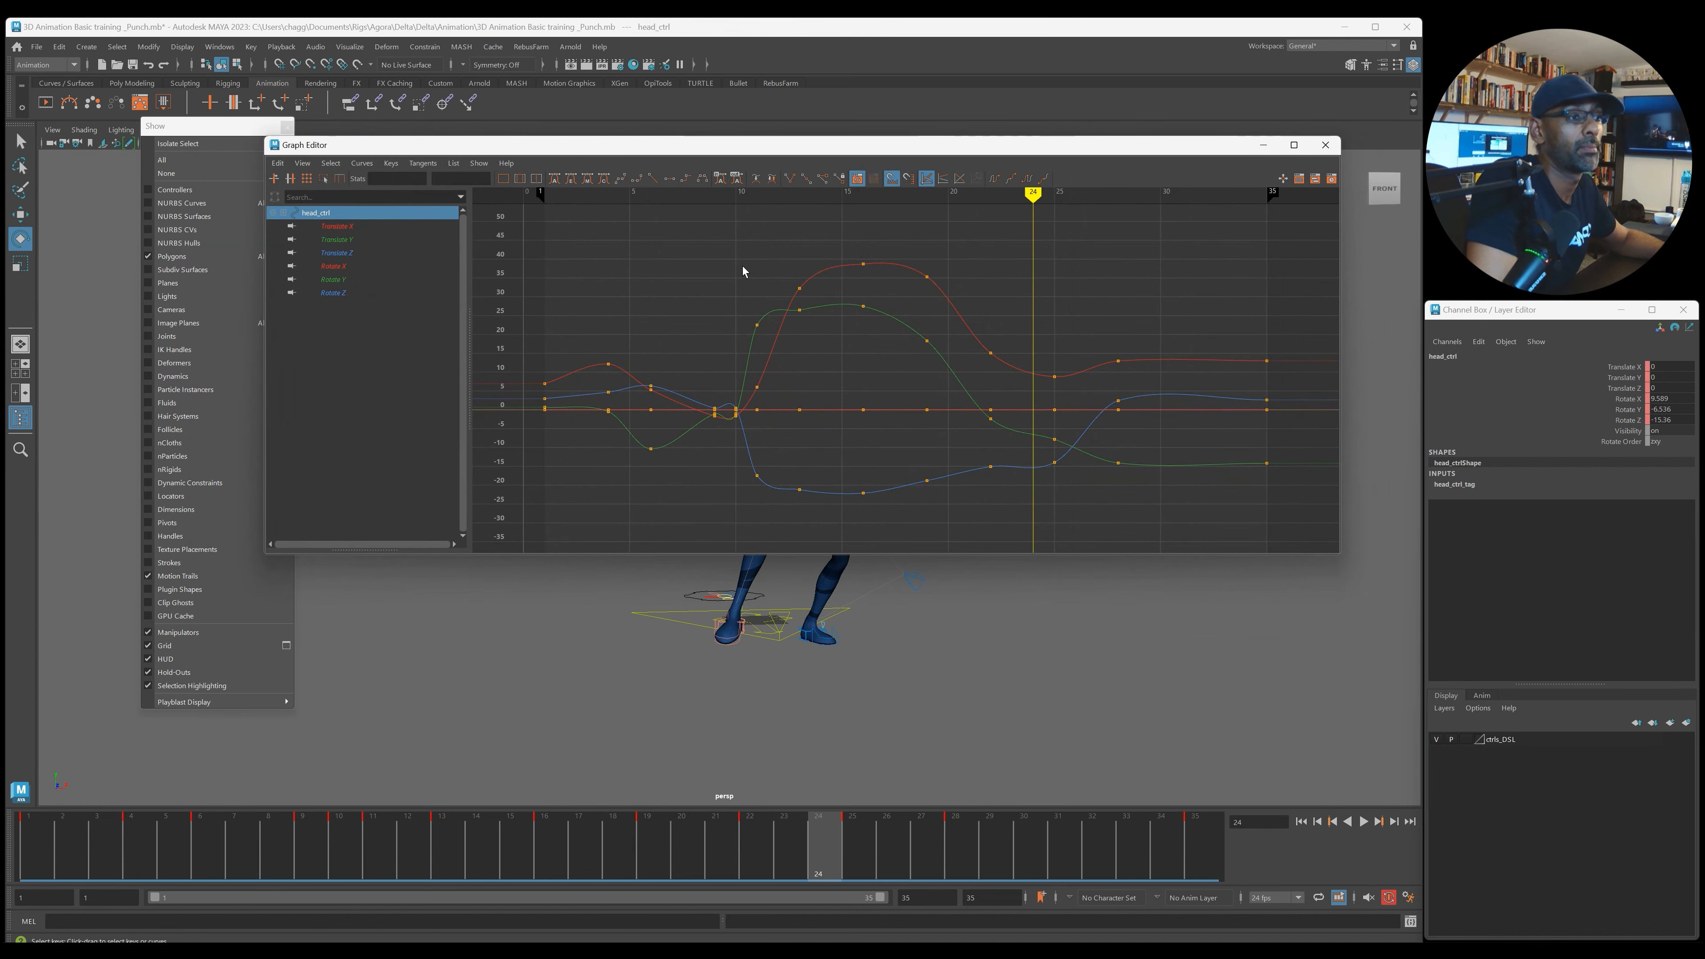
Step: Delete the head Rotate X keys at frames 9 and 11, and slightly lower the keys on either side of the peak
{"action": "left_click", "coordinate": [359, 268]}
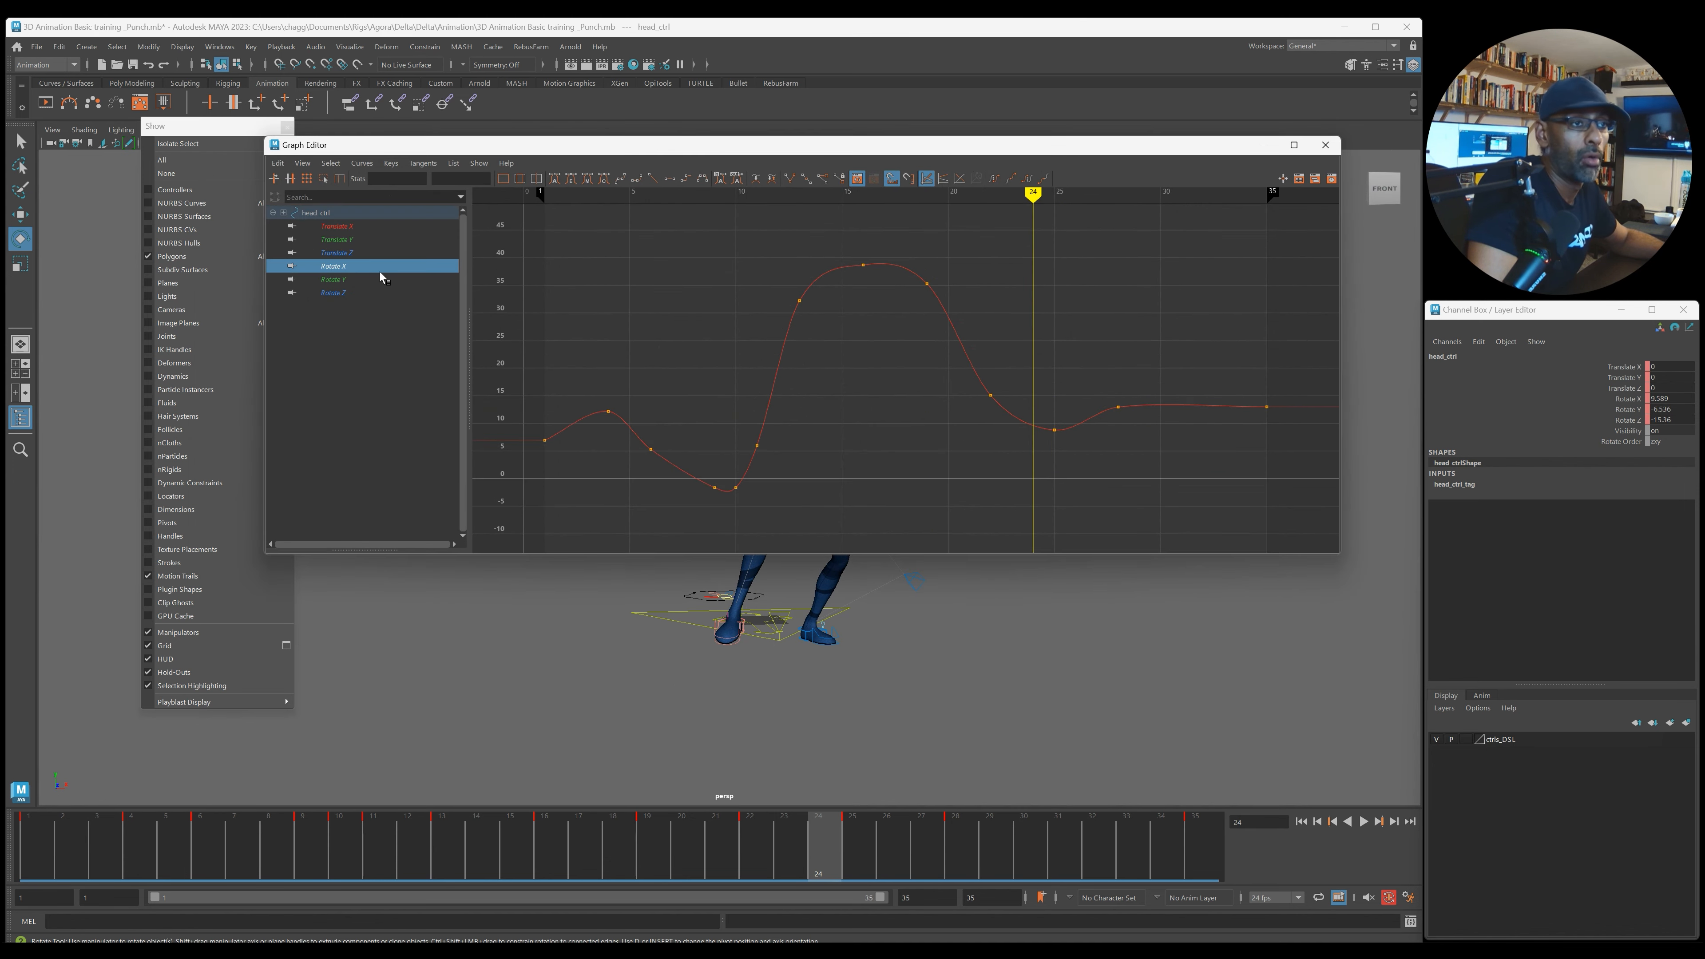
{"action": "left_click_drag", "start_coordinate": [645, 432], "coordinate": [720, 500]}
{"action": "key", "text": "Delete"}
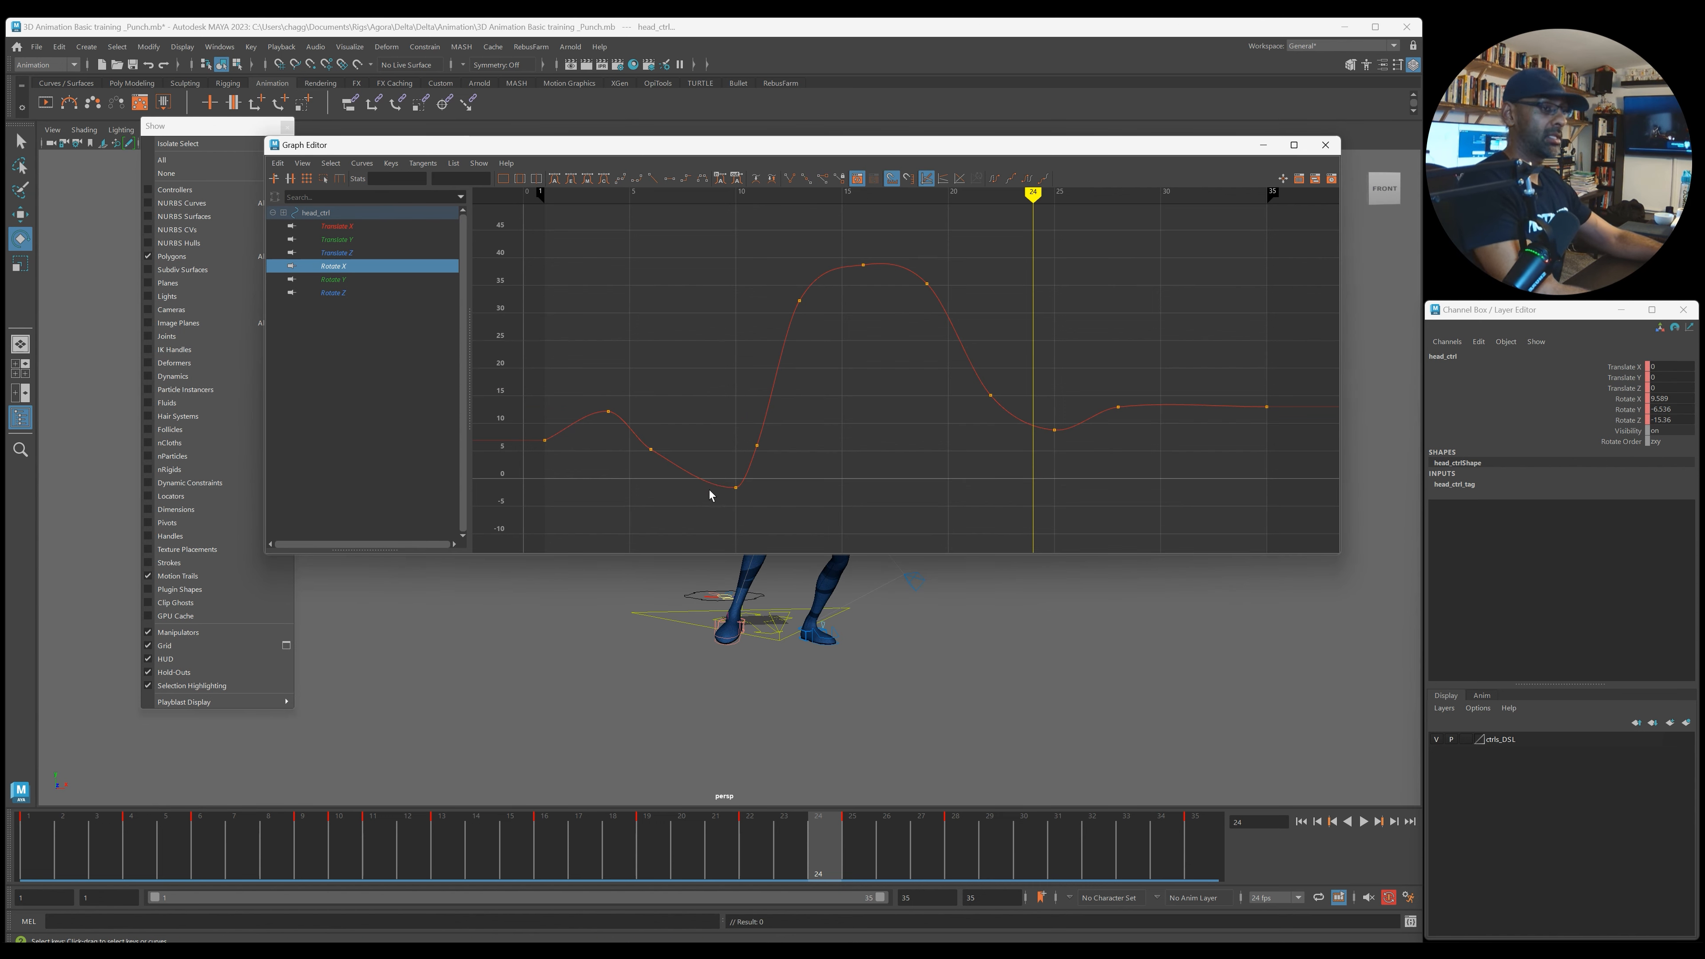
{"action": "left_click_drag", "start_coordinate": [628, 443], "coordinate": [775, 465]}
{"action": "key", "text": "Delete"}
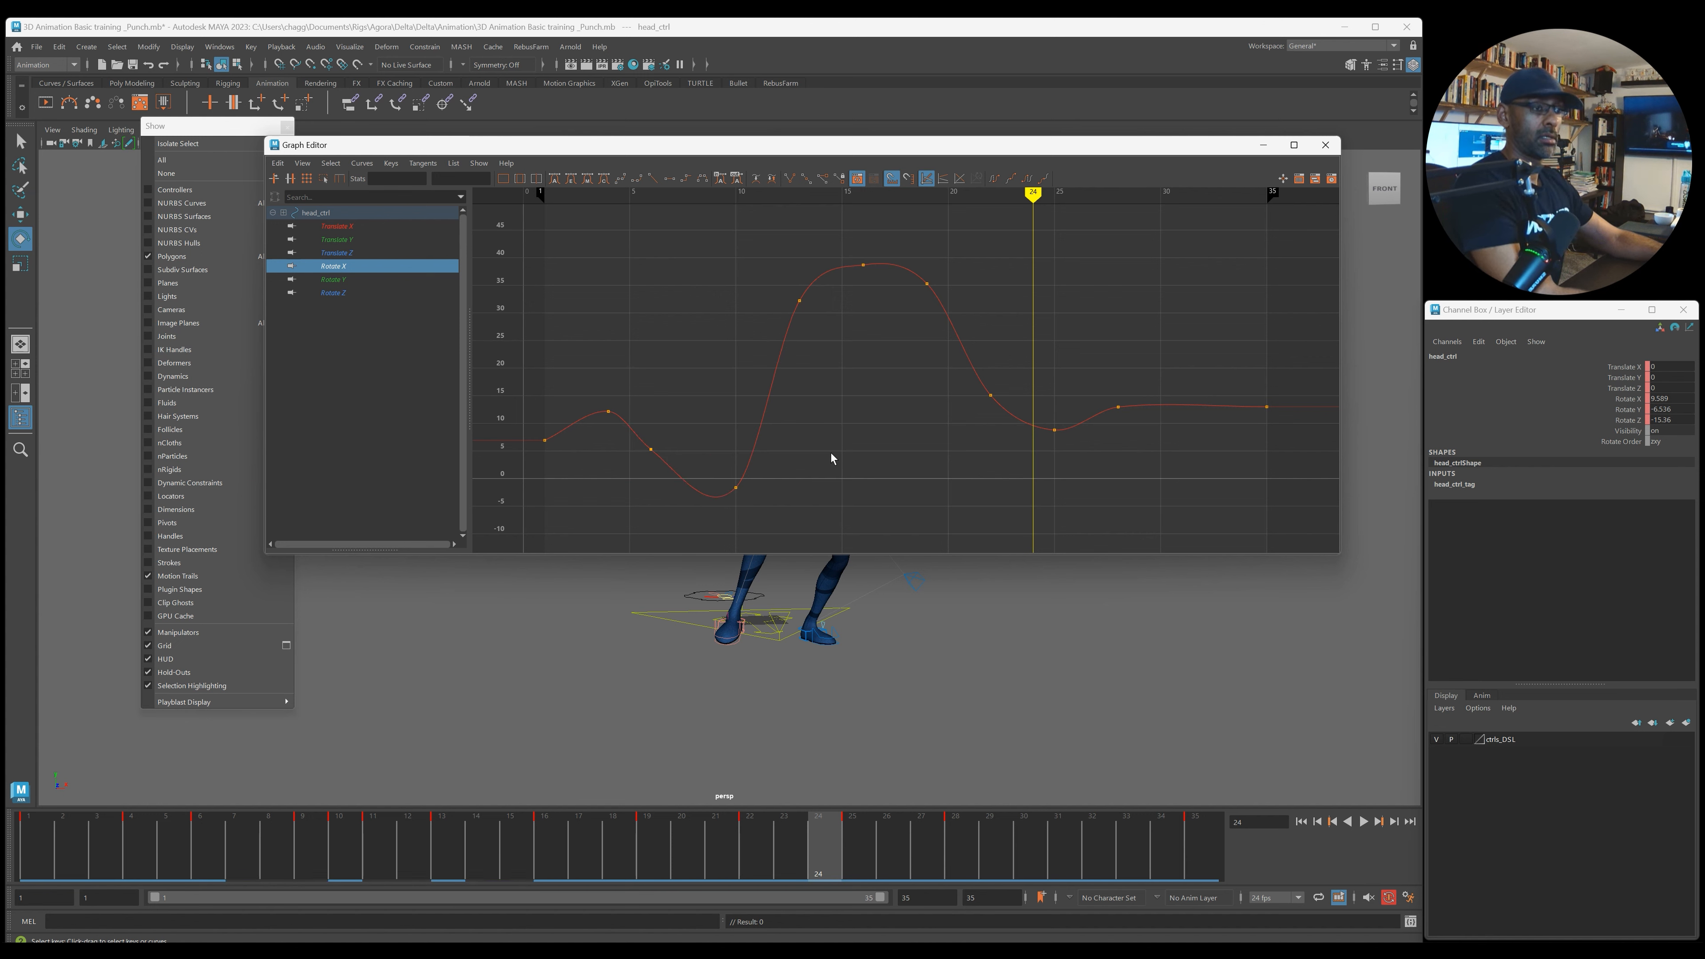
{"action": "left_click_drag", "start_coordinate": [726, 477], "coordinate": [755, 507]}
{"action": "middle_click_drag", "start_coordinate": [814, 328], "coordinate": [815, 333]}
{"action": "left_click", "coordinate": [872, 316]}
{"action": "left_click", "coordinate": [377, 278]}
{"action": "left_click", "coordinate": [712, 382]}
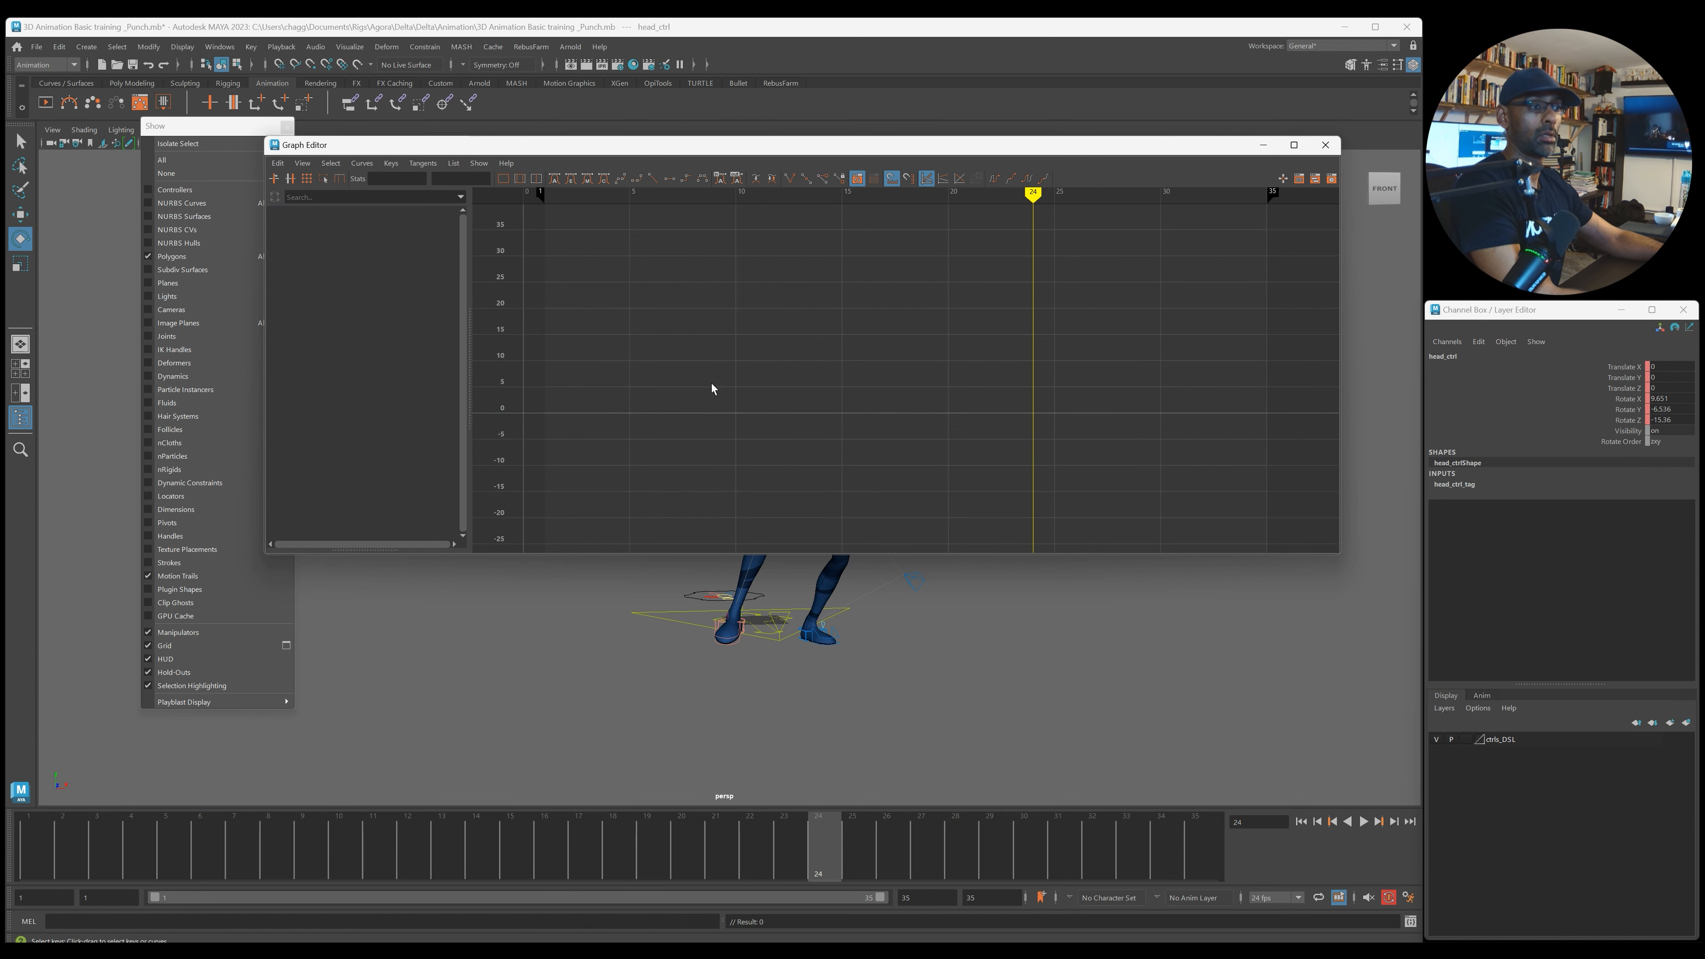
{"action": "key", "text": "ctrl+z"}
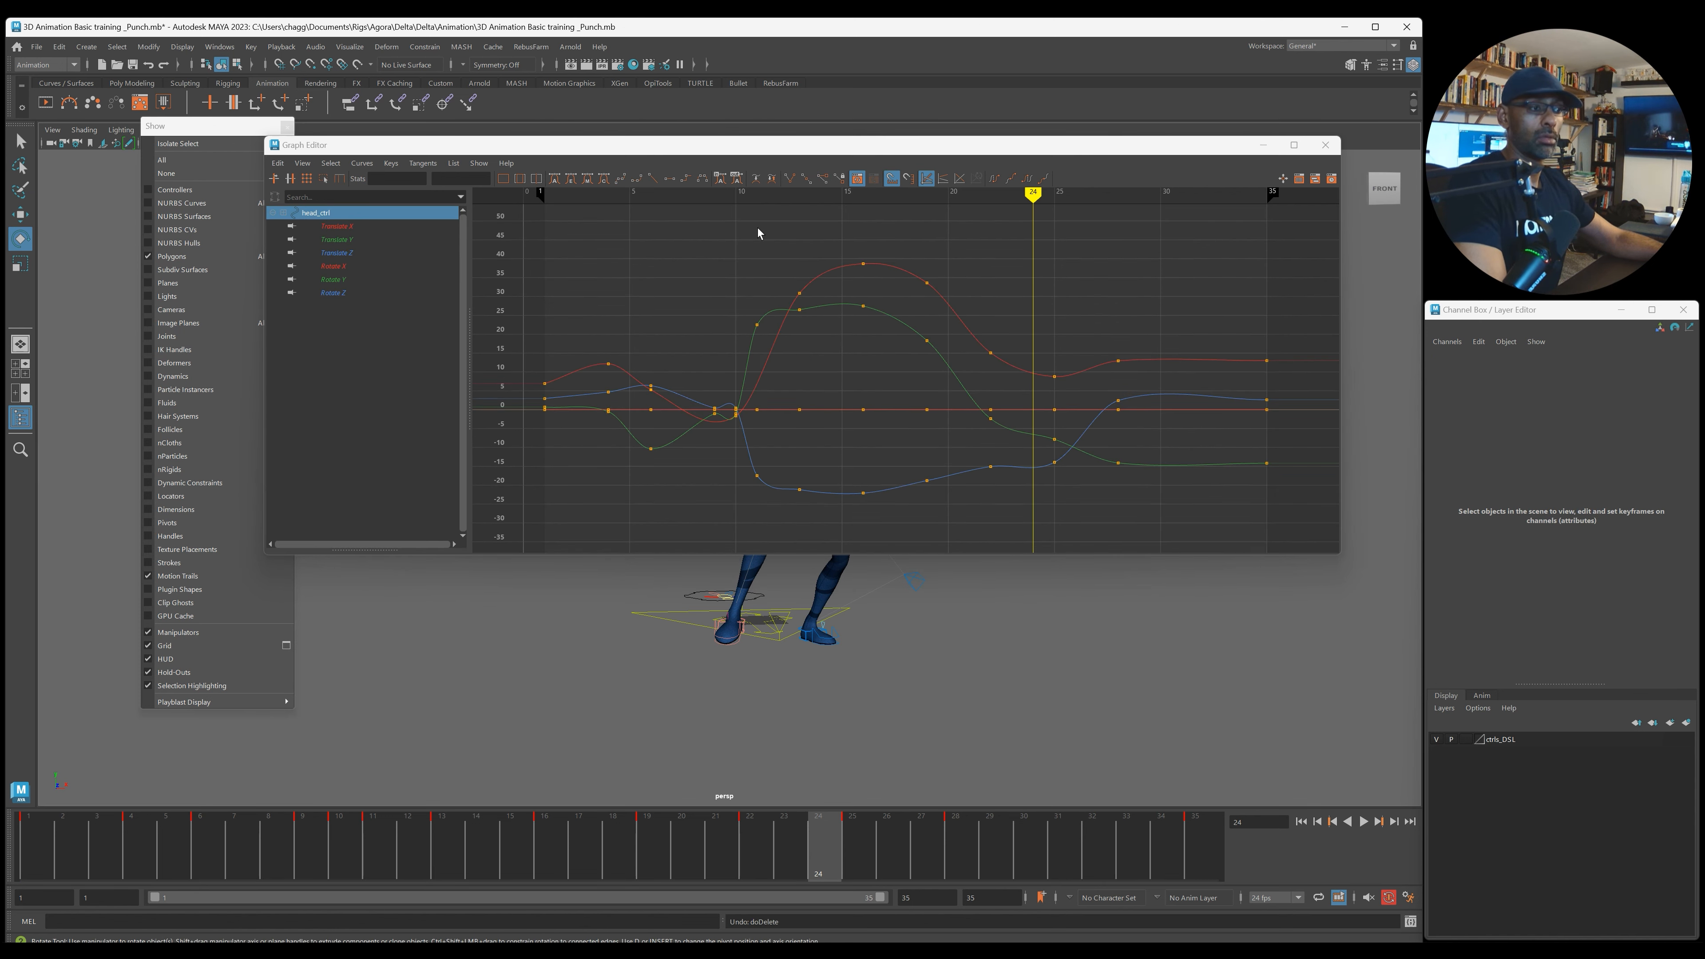
Step: Isolate the head Rotate Y curve, go to frame 9, and delete its key there
{"action": "left_click", "coordinate": [362, 279]}
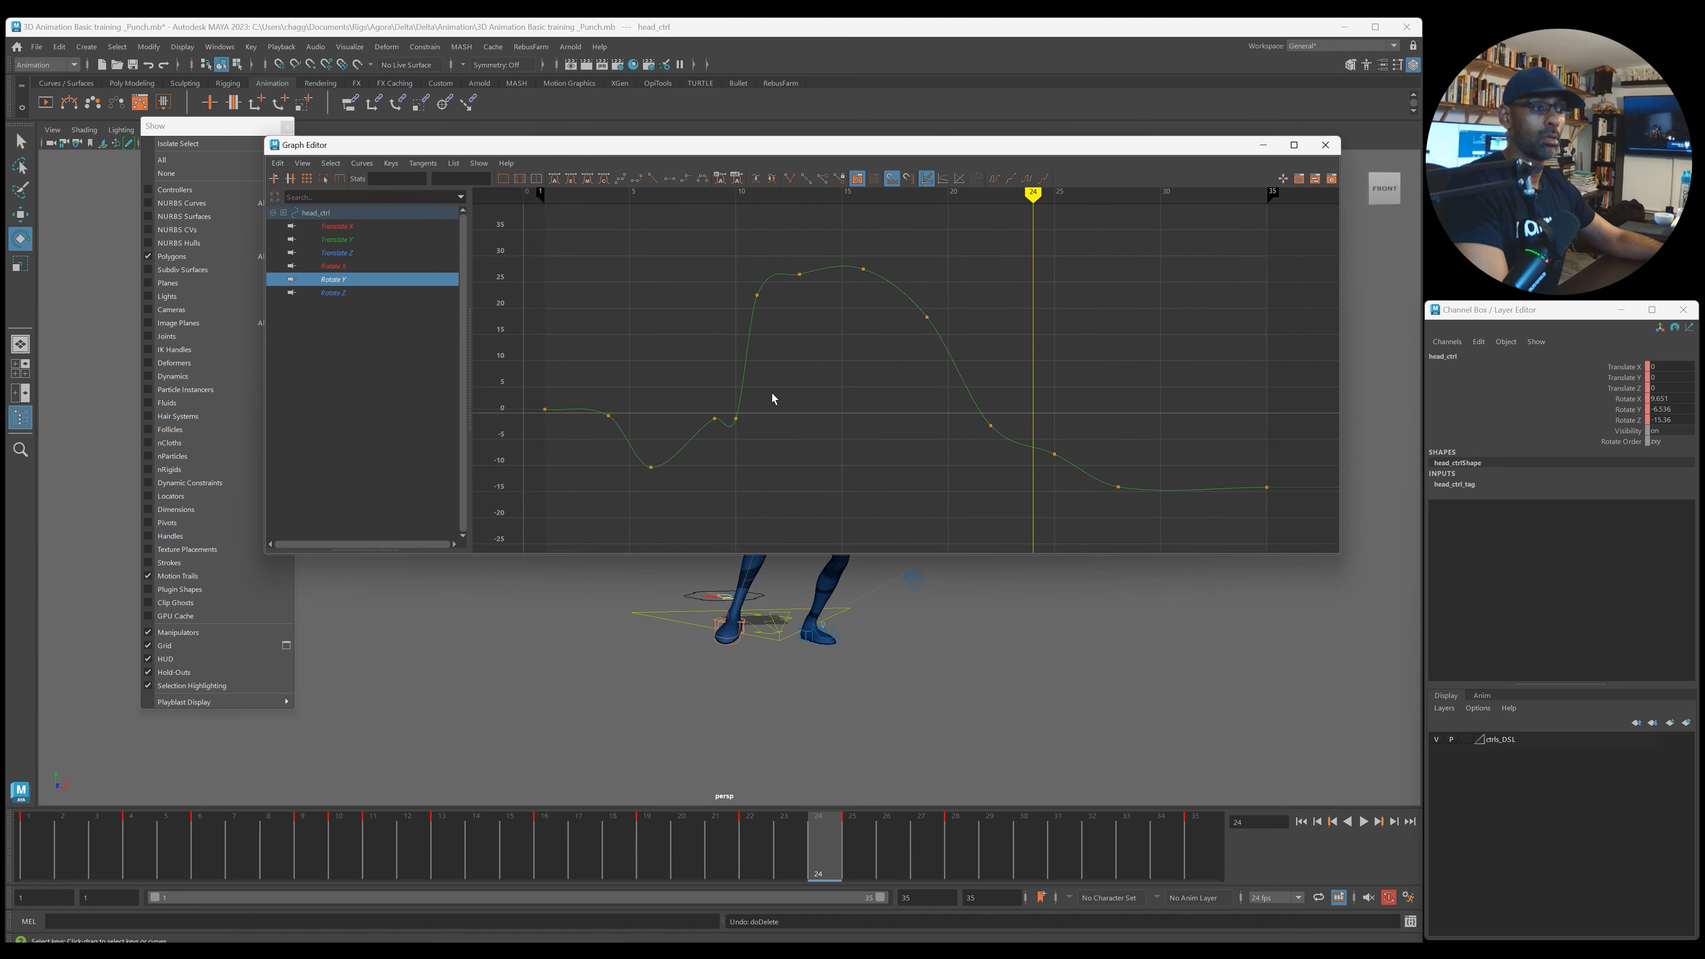
{"action": "left_click_drag", "start_coordinate": [691, 146], "coordinate": [742, 62]}
{"action": "middle_click_drag", "start_coordinate": [737, 581], "coordinate": [656, 713], "text": "alt"}
{"action": "mouse_move", "coordinate": [325, 854]}
{"action": "left_mouse_down"}
{"action": "mouse_move", "coordinate": [369, 857]}
{"action": "mouse_move", "coordinate": [310, 856]}
{"action": "left_mouse_up"}
{"action": "left_click_drag", "start_coordinate": [743, 305], "coordinate": [768, 349]}
{"action": "key", "text": "Delete"}
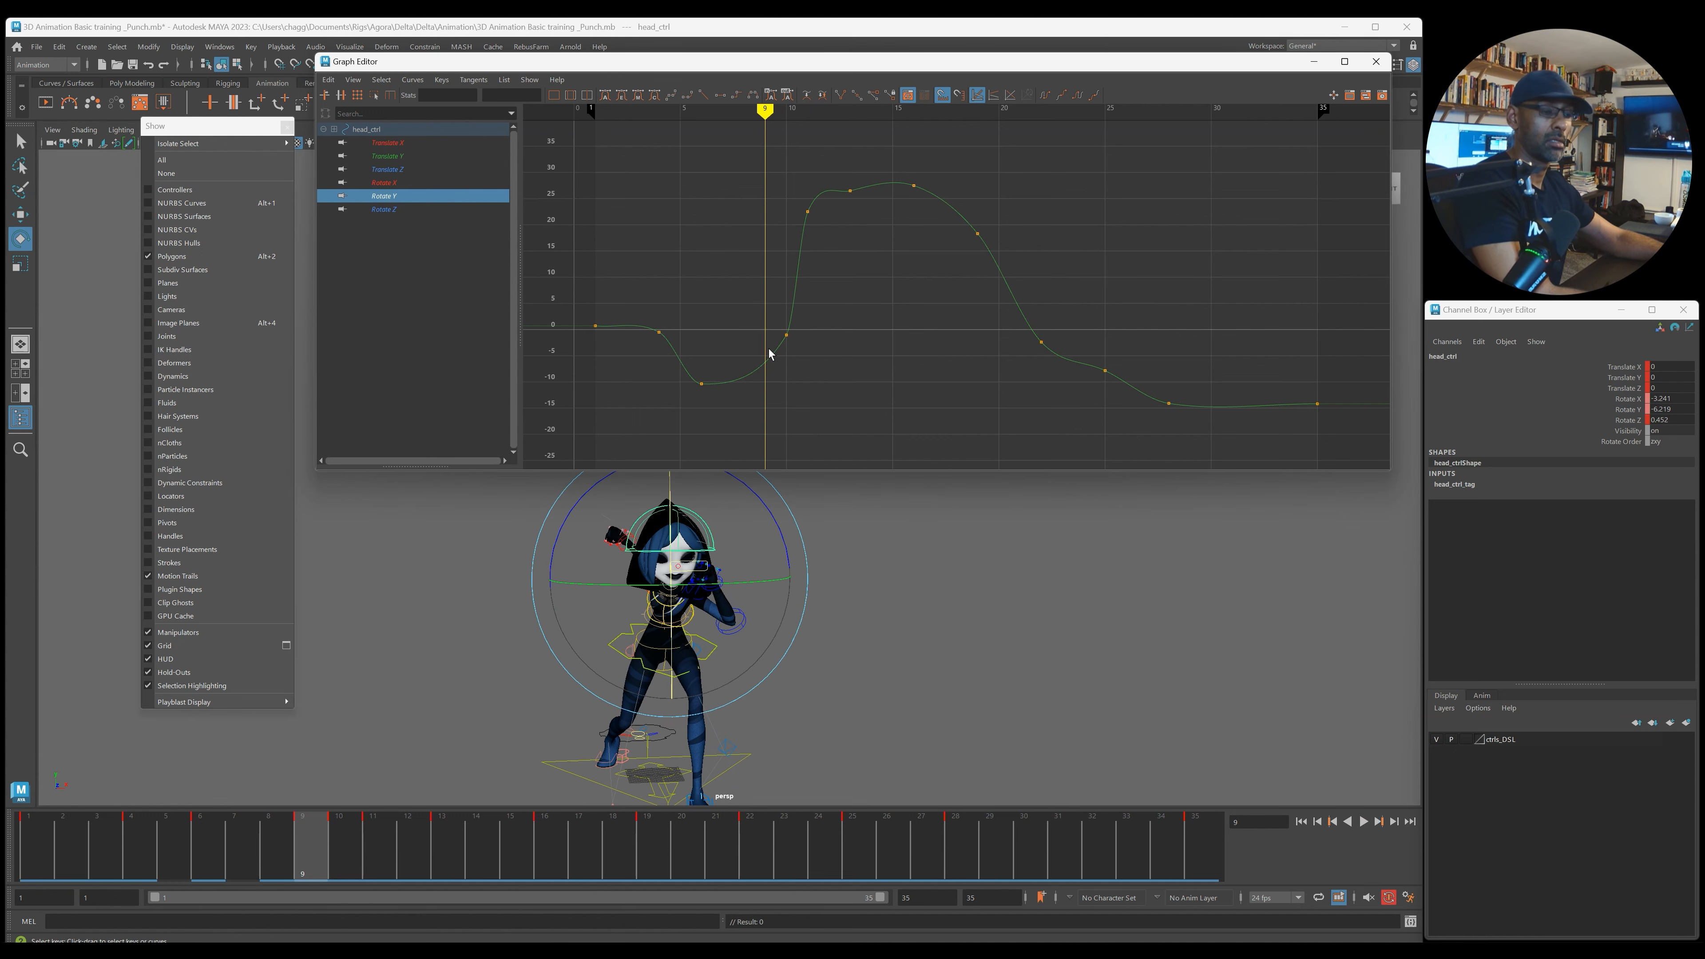
Step: Smooth the head Rotate Y curve by lowering the keys at frames 11 and 25 and slightly raising the frame 22 key
{"action": "left_click_drag", "start_coordinate": [803, 206], "coordinate": [821, 242]}
{"action": "middle_click_drag", "start_coordinate": [825, 257], "coordinate": [828, 276]}
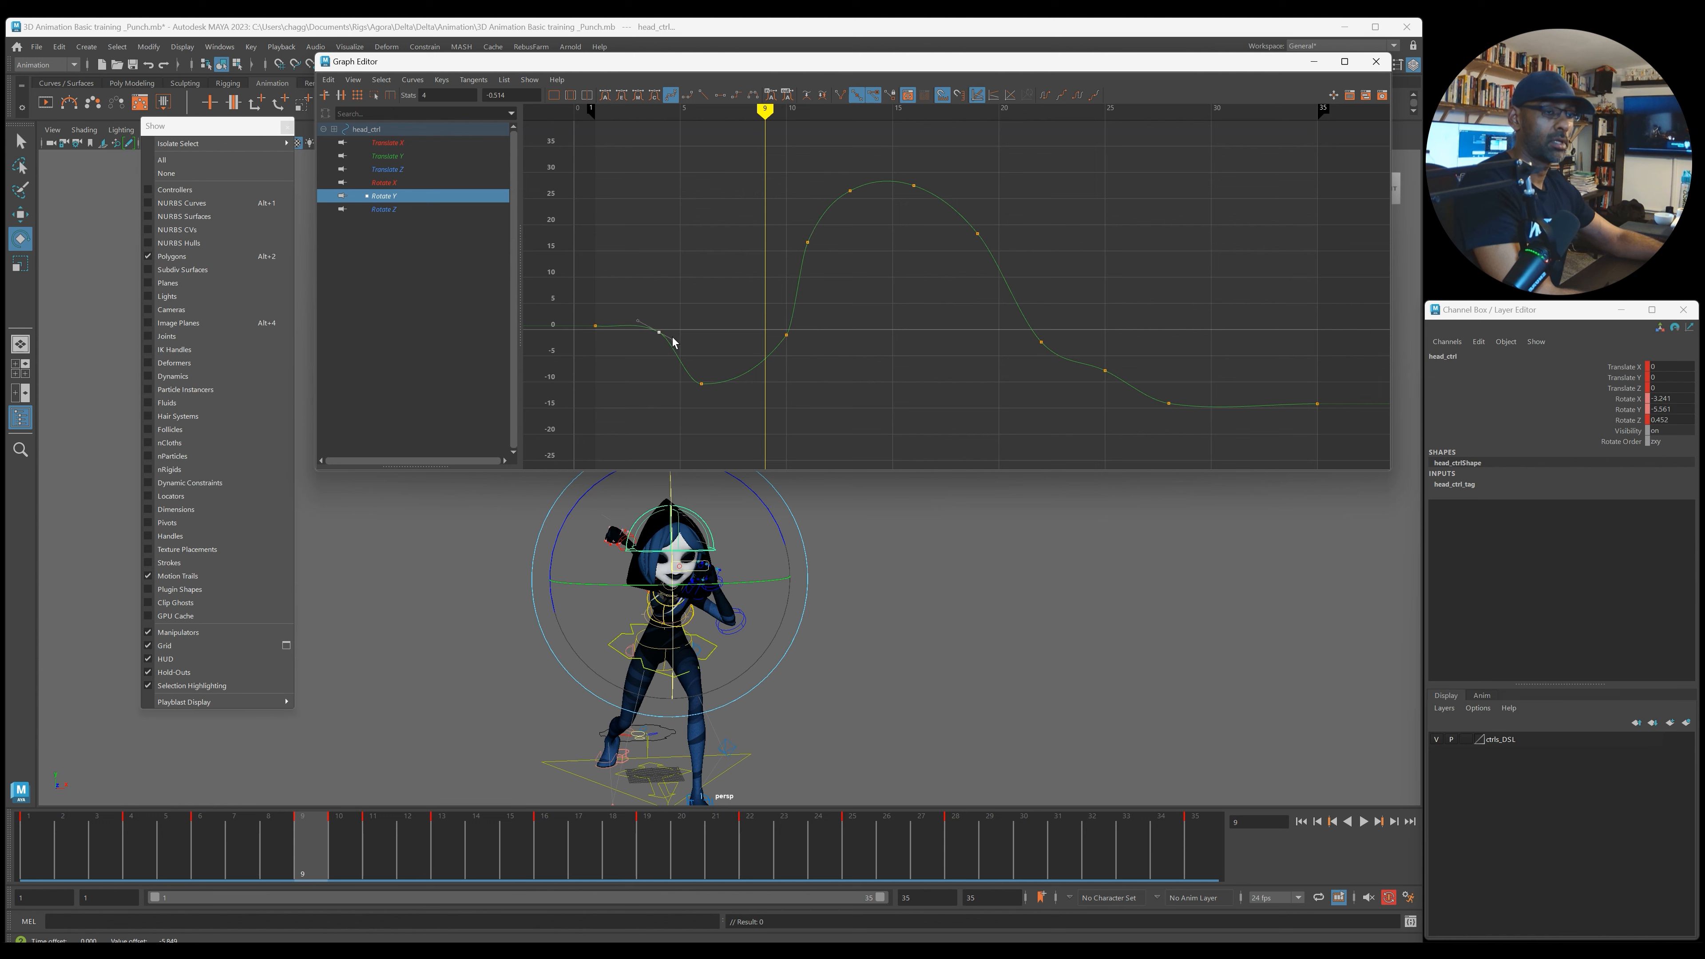
{"action": "left_click_drag", "start_coordinate": [1195, 358], "coordinate": [1329, 460]}
{"action": "left_click_drag", "start_coordinate": [1064, 346], "coordinate": [1130, 397]}
{"action": "middle_click_drag", "start_coordinate": [1119, 379], "coordinate": [1119, 395]}
{"action": "left_click_drag", "start_coordinate": [1032, 325], "coordinate": [1127, 394]}
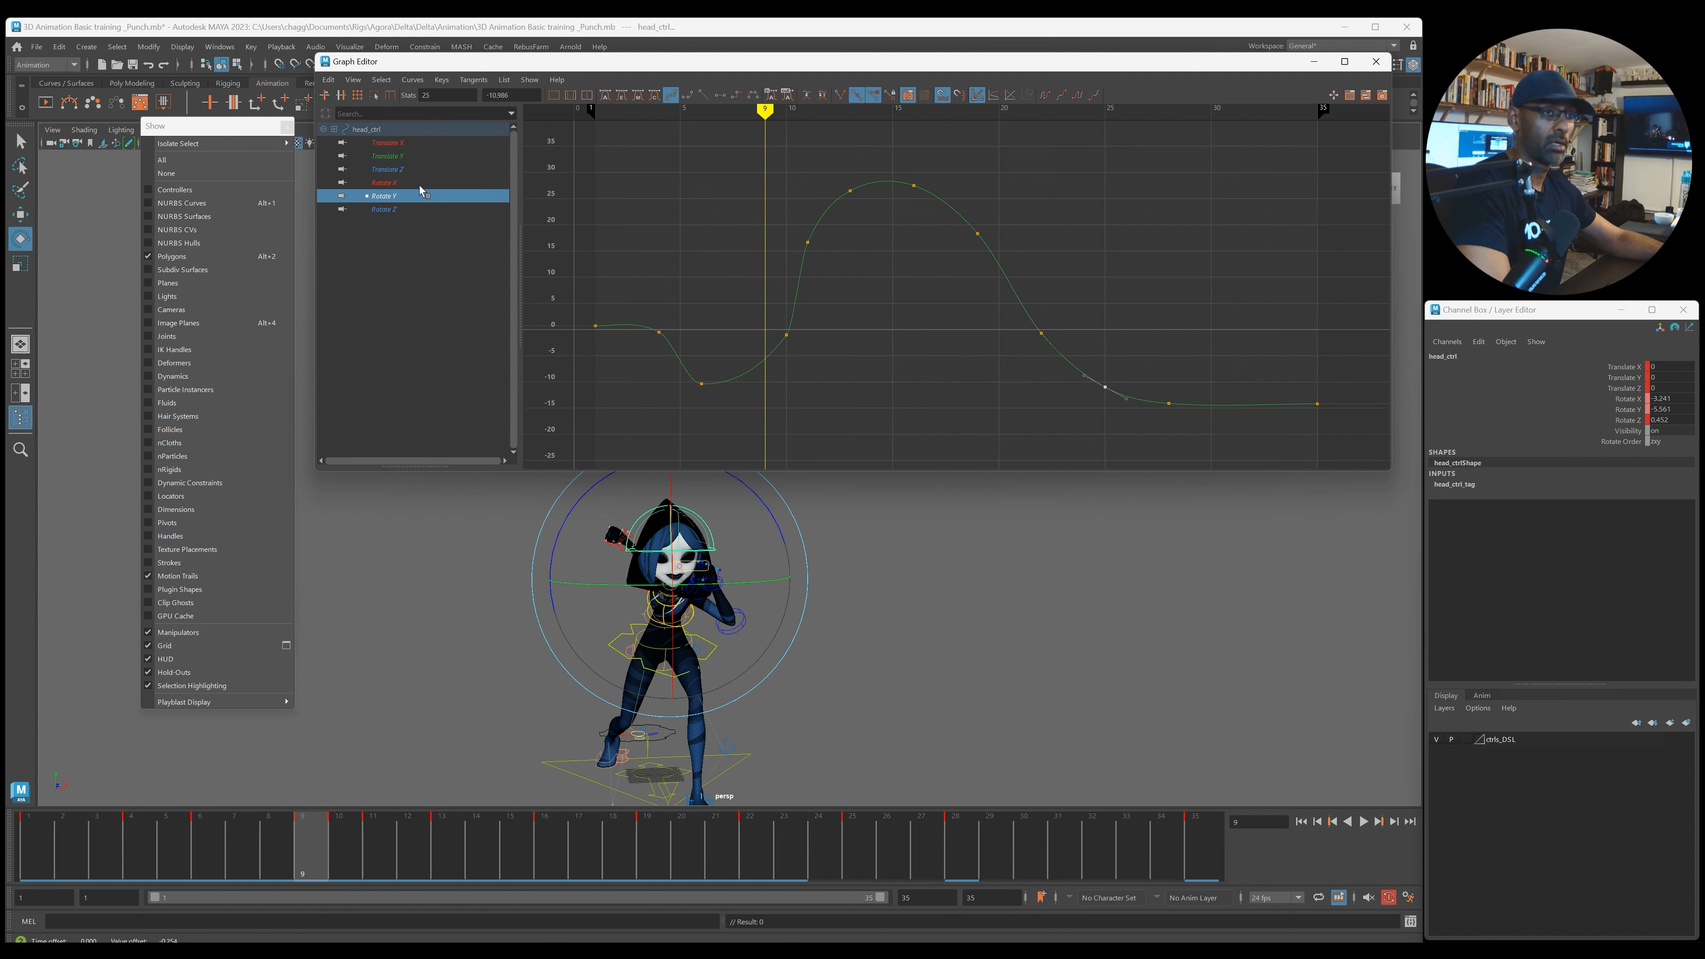
Step: Delete the head Rotate Z keys at frames 9 and 4, and flatten the tangents at frames 6 and 1
{"action": "left_click", "coordinate": [416, 210]}
{"action": "left_click_drag", "start_coordinate": [760, 220], "coordinate": [773, 240]}
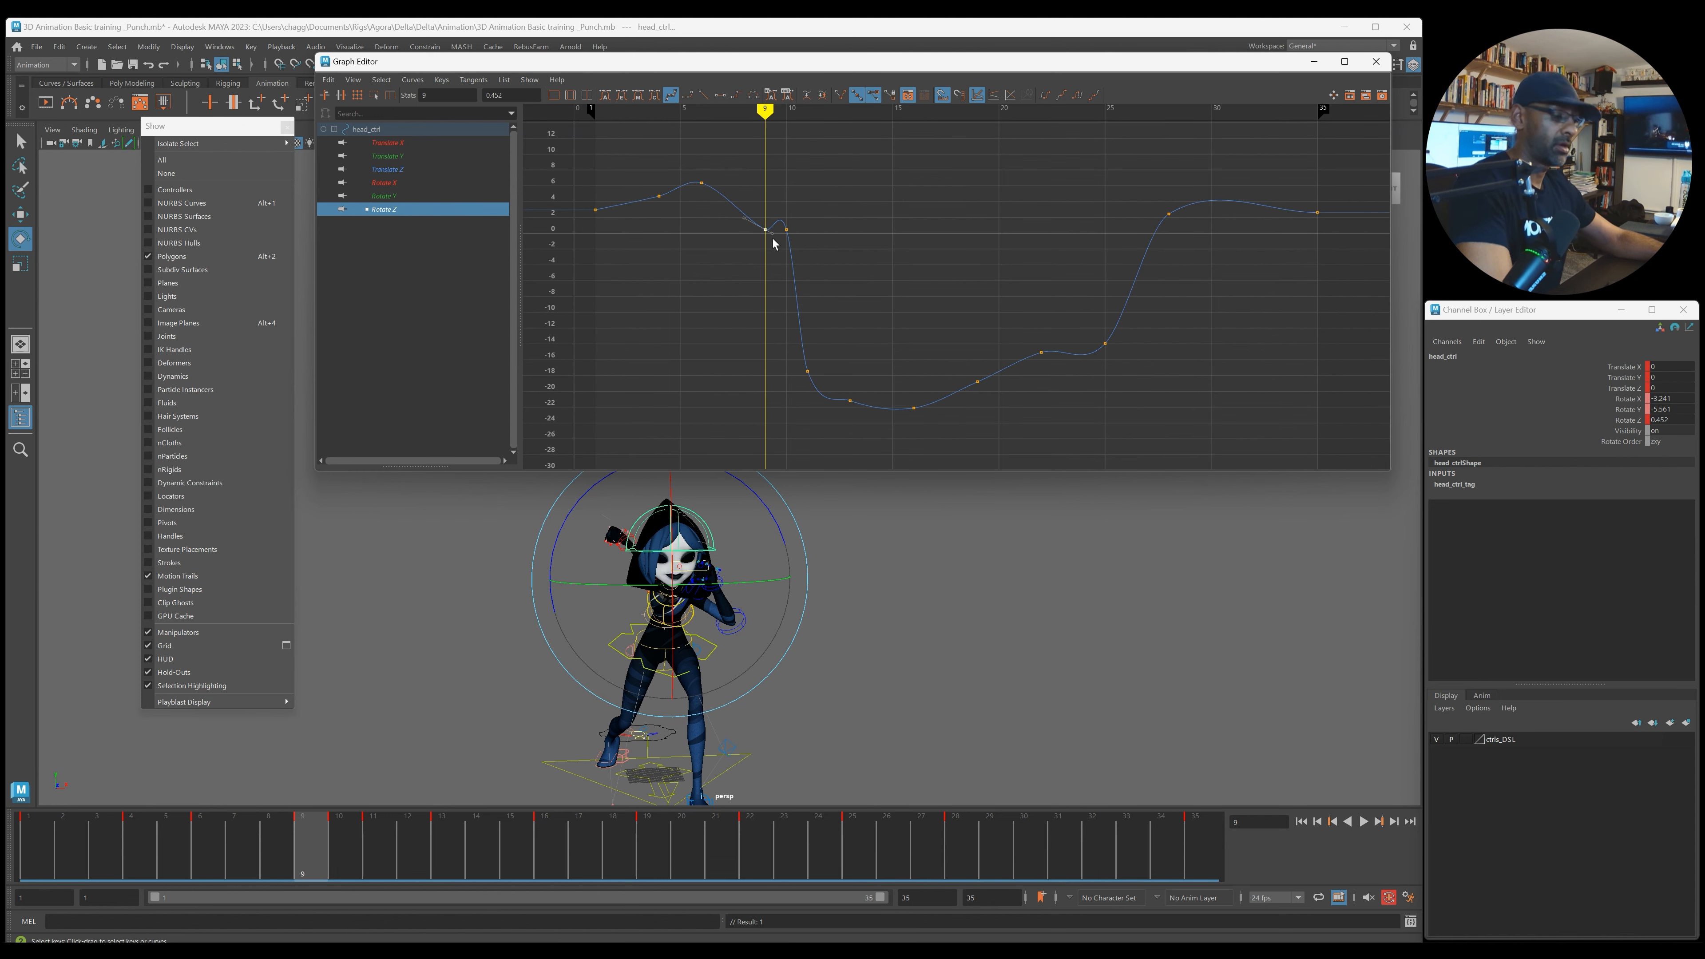
{"action": "key", "text": "Delete"}
{"action": "left_click_drag", "start_coordinate": [686, 172], "coordinate": [739, 219]}
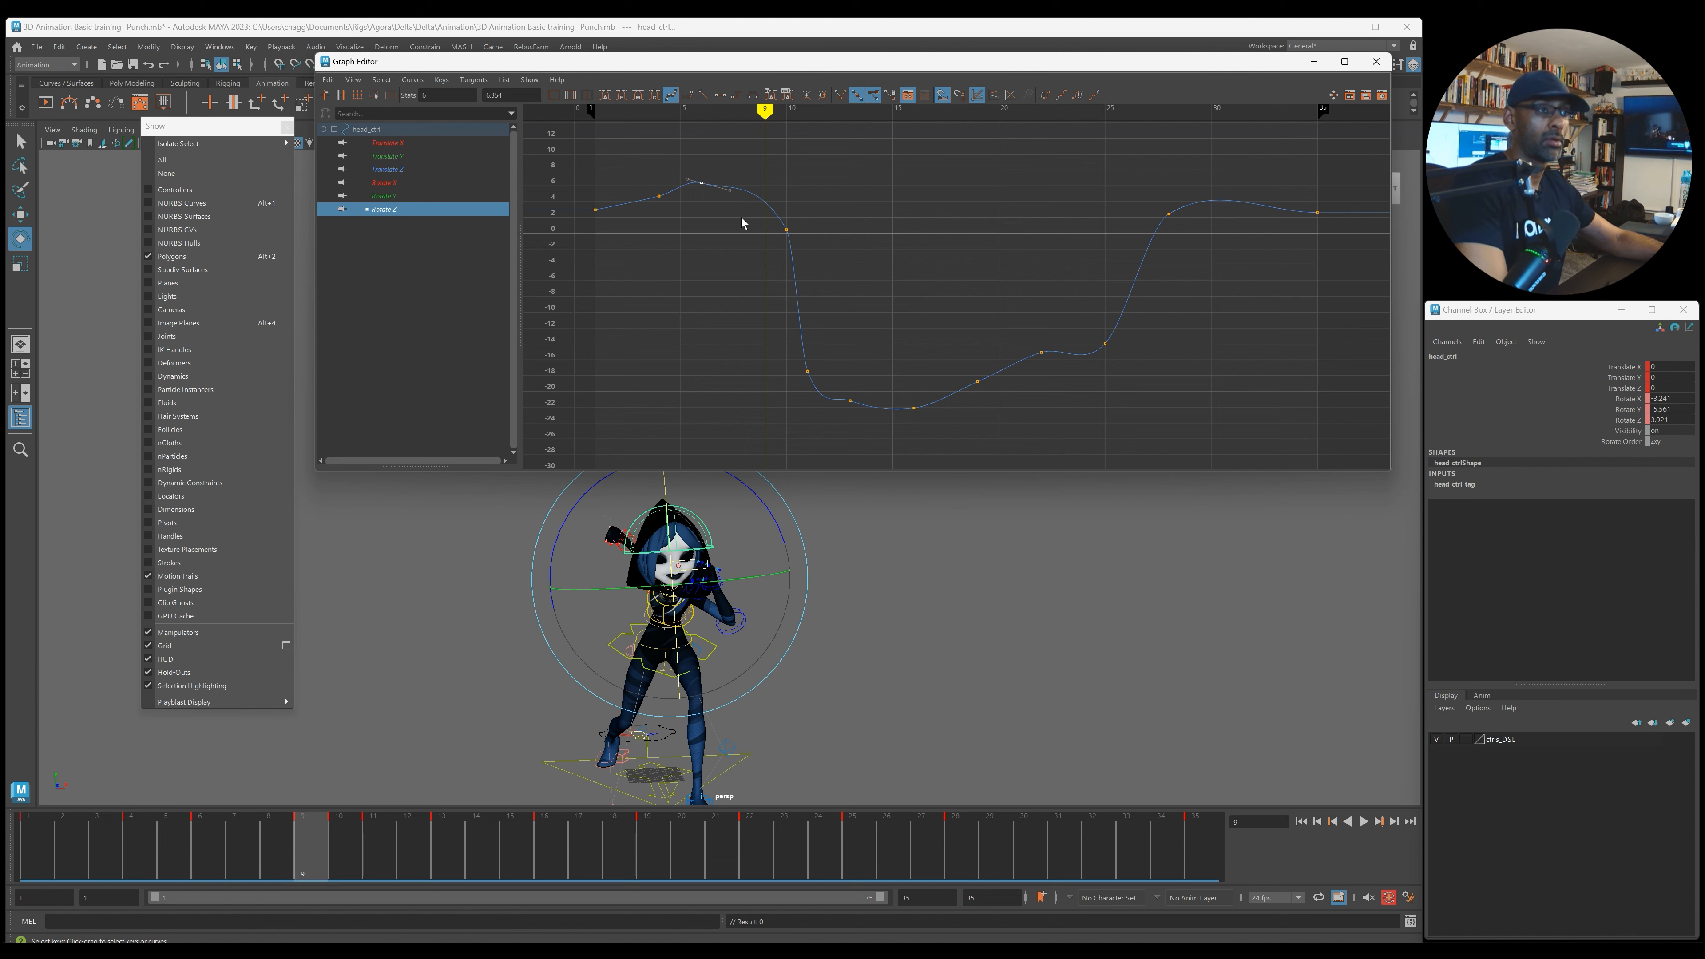
{"action": "key", "text": "shift+s"}
{"action": "left_click_drag", "start_coordinate": [647, 180], "coordinate": [616, 229]}
{"action": "key", "text": "Delete"}
{"action": "key", "text": "shift+s"}
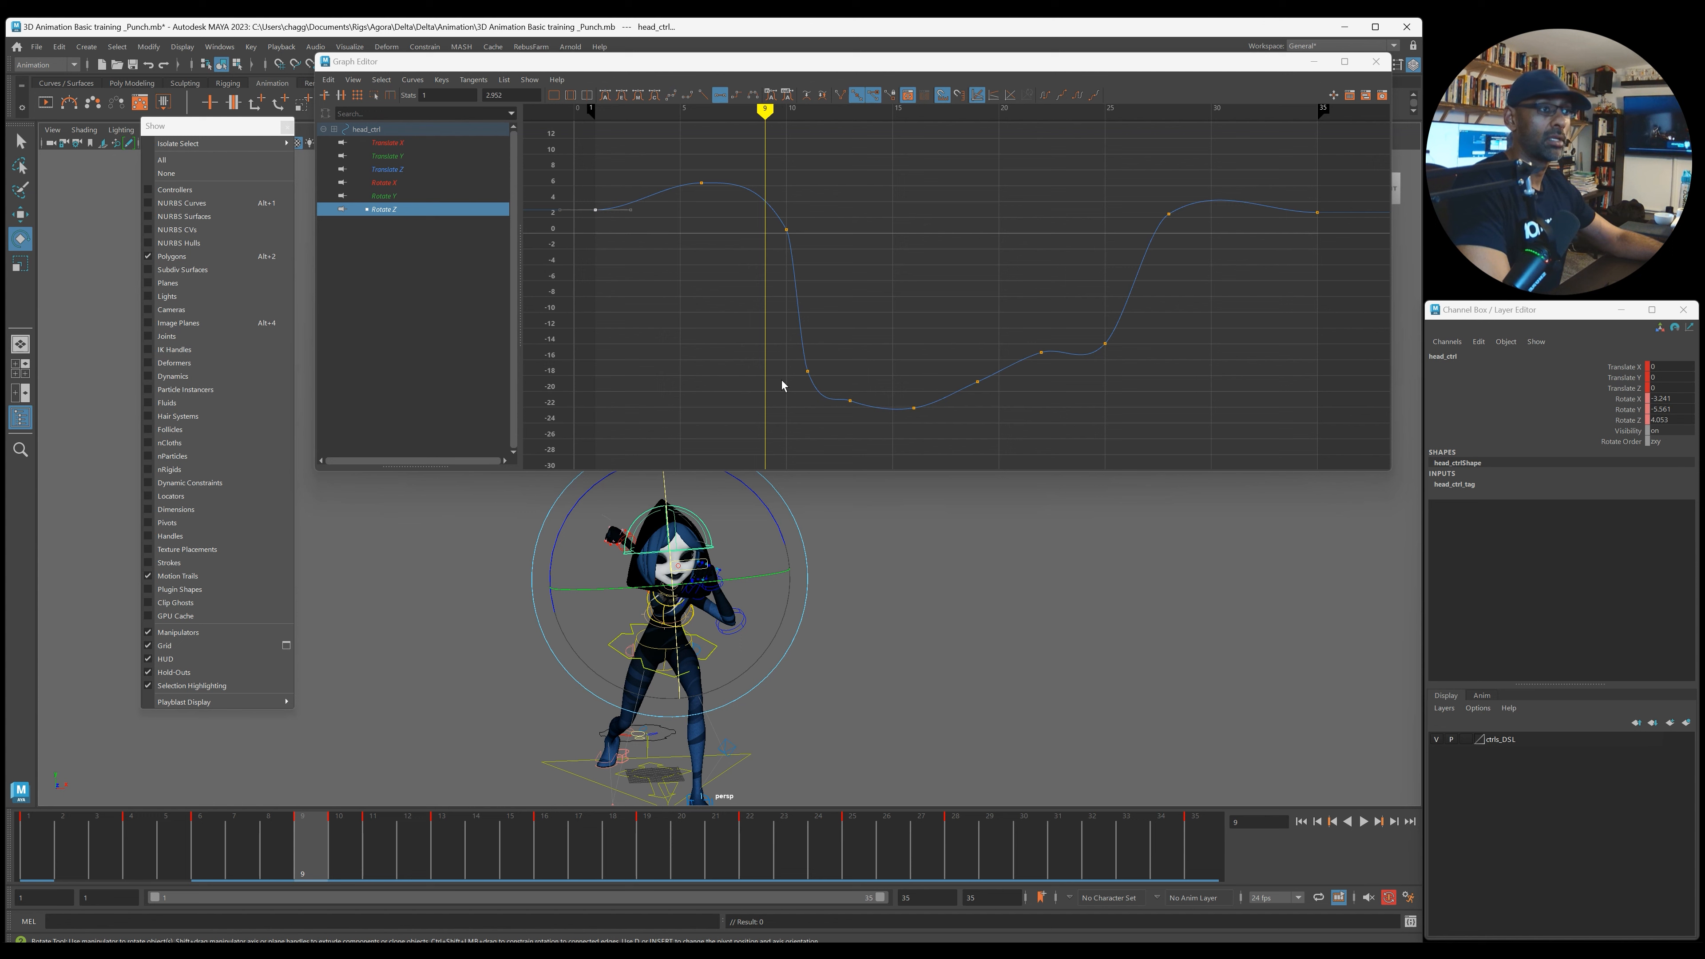
Step: Delete the head Rotate Z keys at frames 13 and 19, and reshape the tangent of the frame 11 key
{"action": "left_click_drag", "start_coordinate": [843, 382], "coordinate": [998, 408]}
{"action": "key", "text": "Delete"}
{"action": "key", "text": "Delete"}
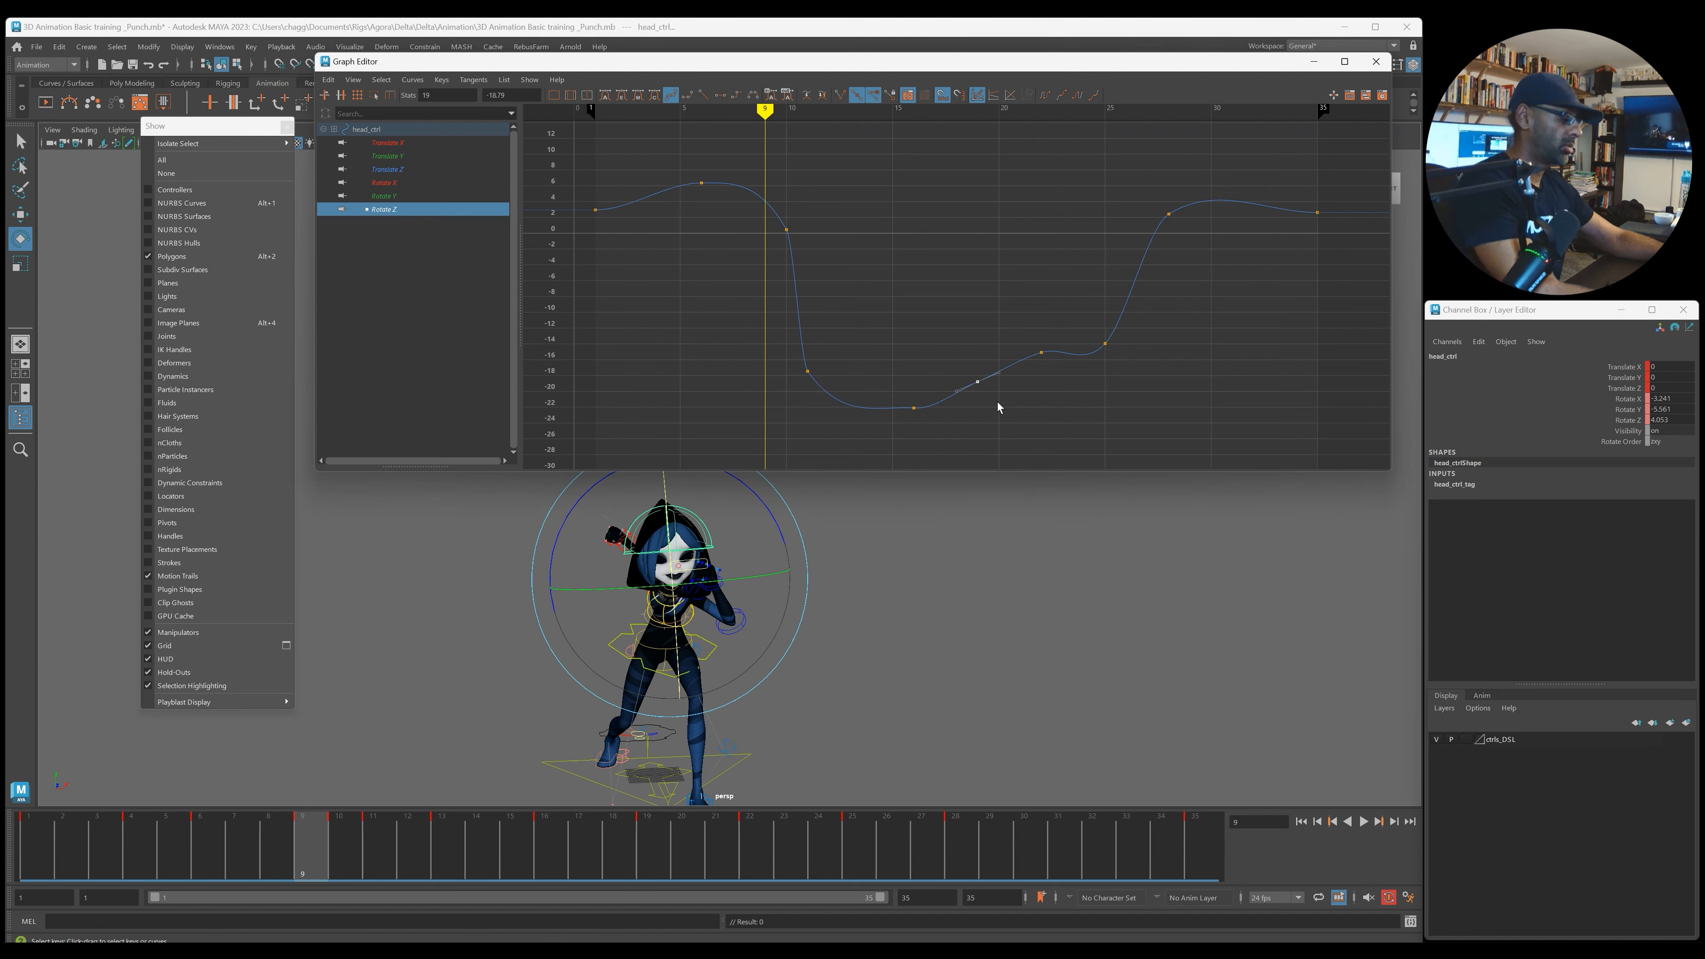
{"action": "left_click_drag", "start_coordinate": [900, 386], "coordinate": [996, 452]}
{"action": "key", "text": "b"}
{"action": "left_click_drag", "start_coordinate": [828, 405], "coordinate": [870, 431]}
{"action": "middle_click_drag", "start_coordinate": [866, 428], "coordinate": [844, 407], "text": "shift"}
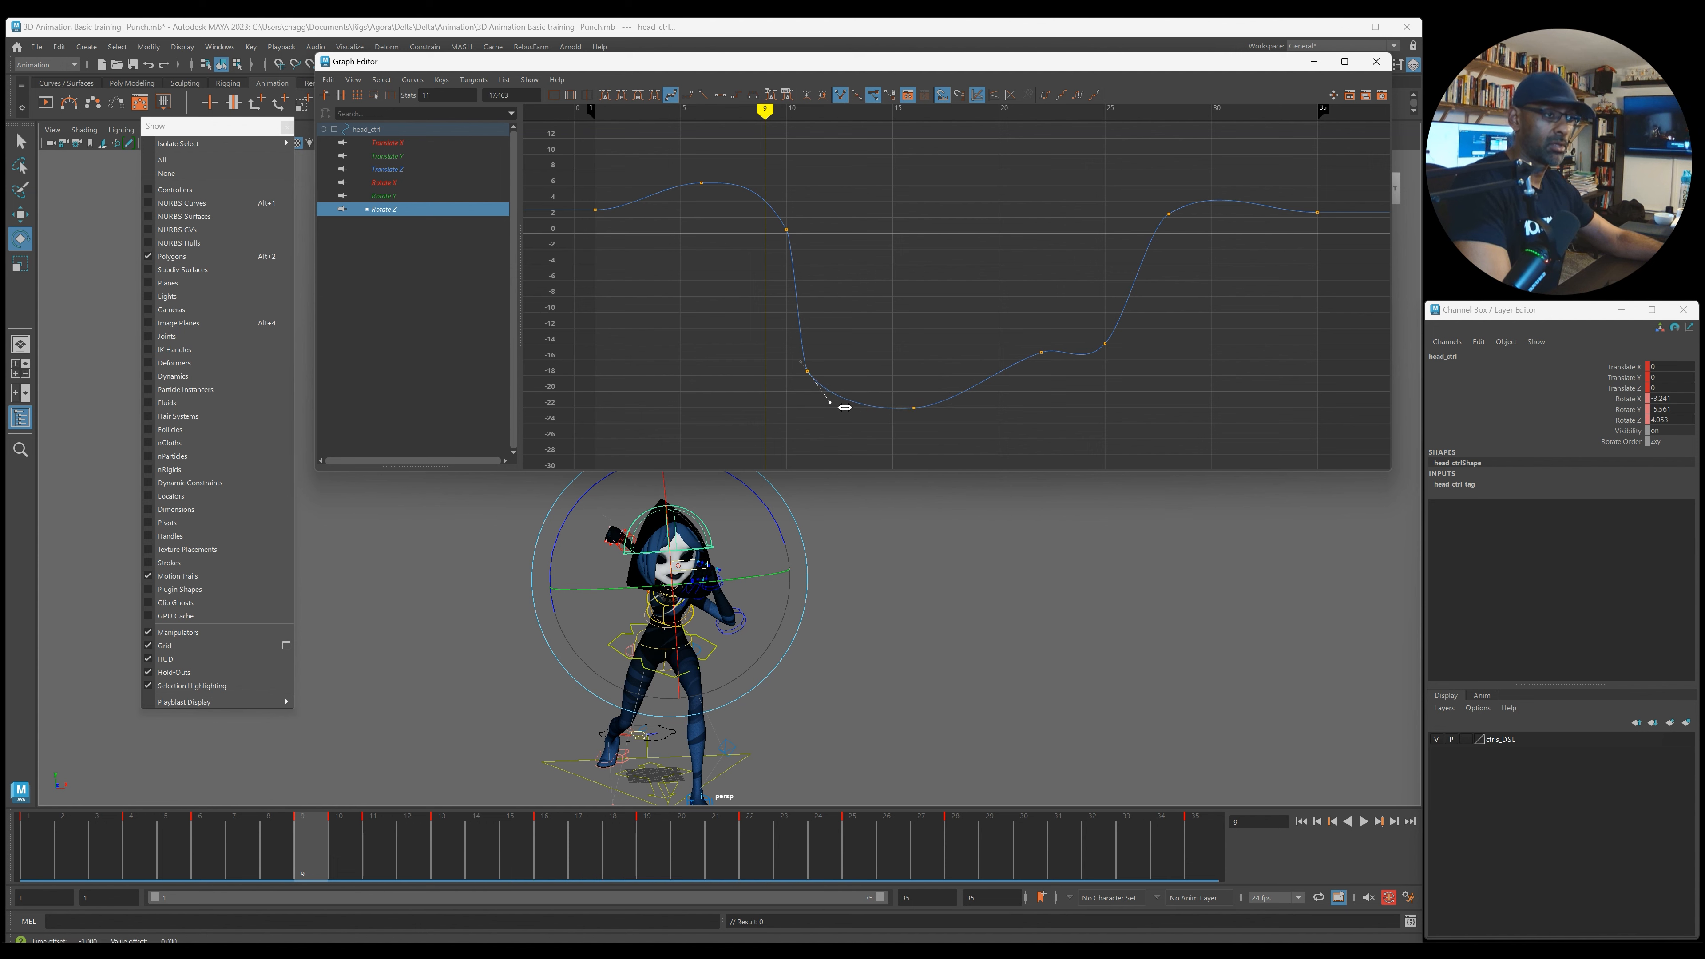
Step: Raise the head Rotate Z key at frame 25 to about -11.4 and lower the frame 22 key to about -20
{"action": "left_click_drag", "start_coordinate": [342, 860], "coordinate": [863, 872]}
{"action": "left_click", "coordinate": [1104, 343]}
{"action": "middle_click_drag", "start_coordinate": [1139, 363], "coordinate": [1142, 353], "text": "shift"}
{"action": "left_click_drag", "start_coordinate": [1019, 317], "coordinate": [1061, 385]}
{"action": "middle_click_drag", "start_coordinate": [1062, 386], "coordinate": [1075, 422], "text": "shift"}
{"action": "scroll", "coordinate": [1085, 318], "scroll_direction": "up", "scroll_amount": 1}
{"action": "scroll", "coordinate": [1087, 318], "scroll_direction": "down", "scroll_amount": 2}
{"action": "scroll", "coordinate": [1074, 310], "scroll_direction": "up", "scroll_amount": 2}
{"action": "left_click", "coordinate": [1197, 271]}
Step: Play back the head motion from the start, and move the Graph Editor away to scrub frames 17 to 25
{"action": "left_click_drag", "start_coordinate": [784, 849], "coordinate": [169, 792]}
{"action": "key", "text": "alt+v"}
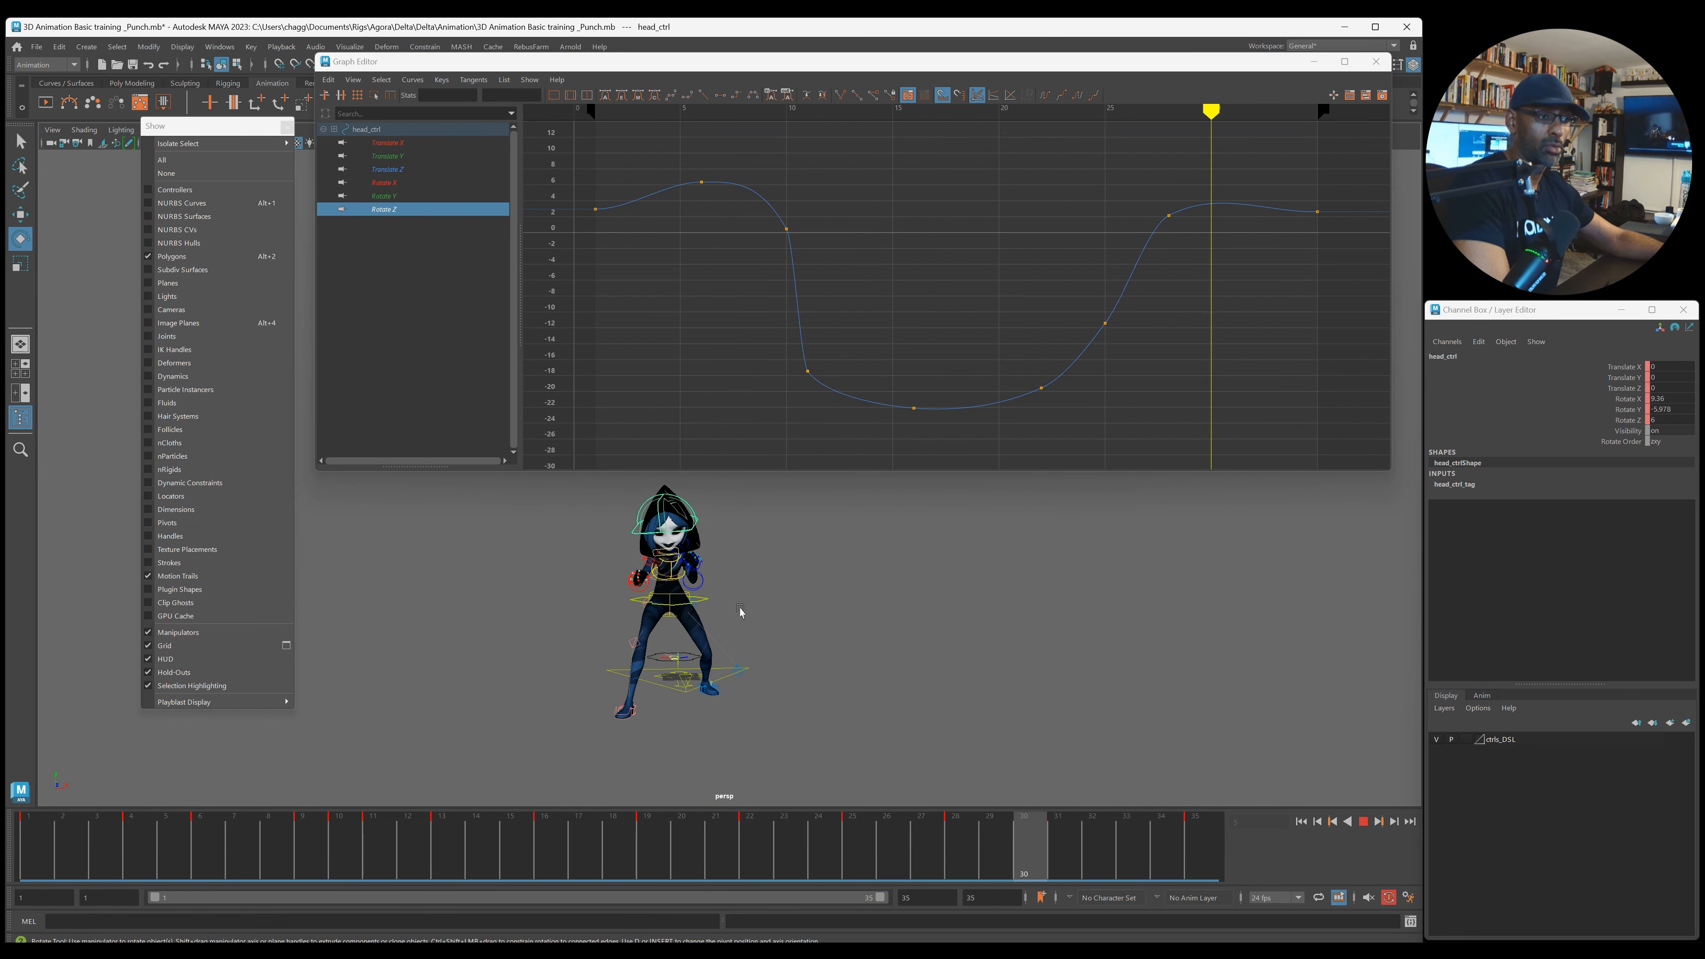
{"action": "key", "text": "alt+v"}
{"action": "left_click_drag", "start_coordinate": [632, 58], "coordinate": [1698, 151]}
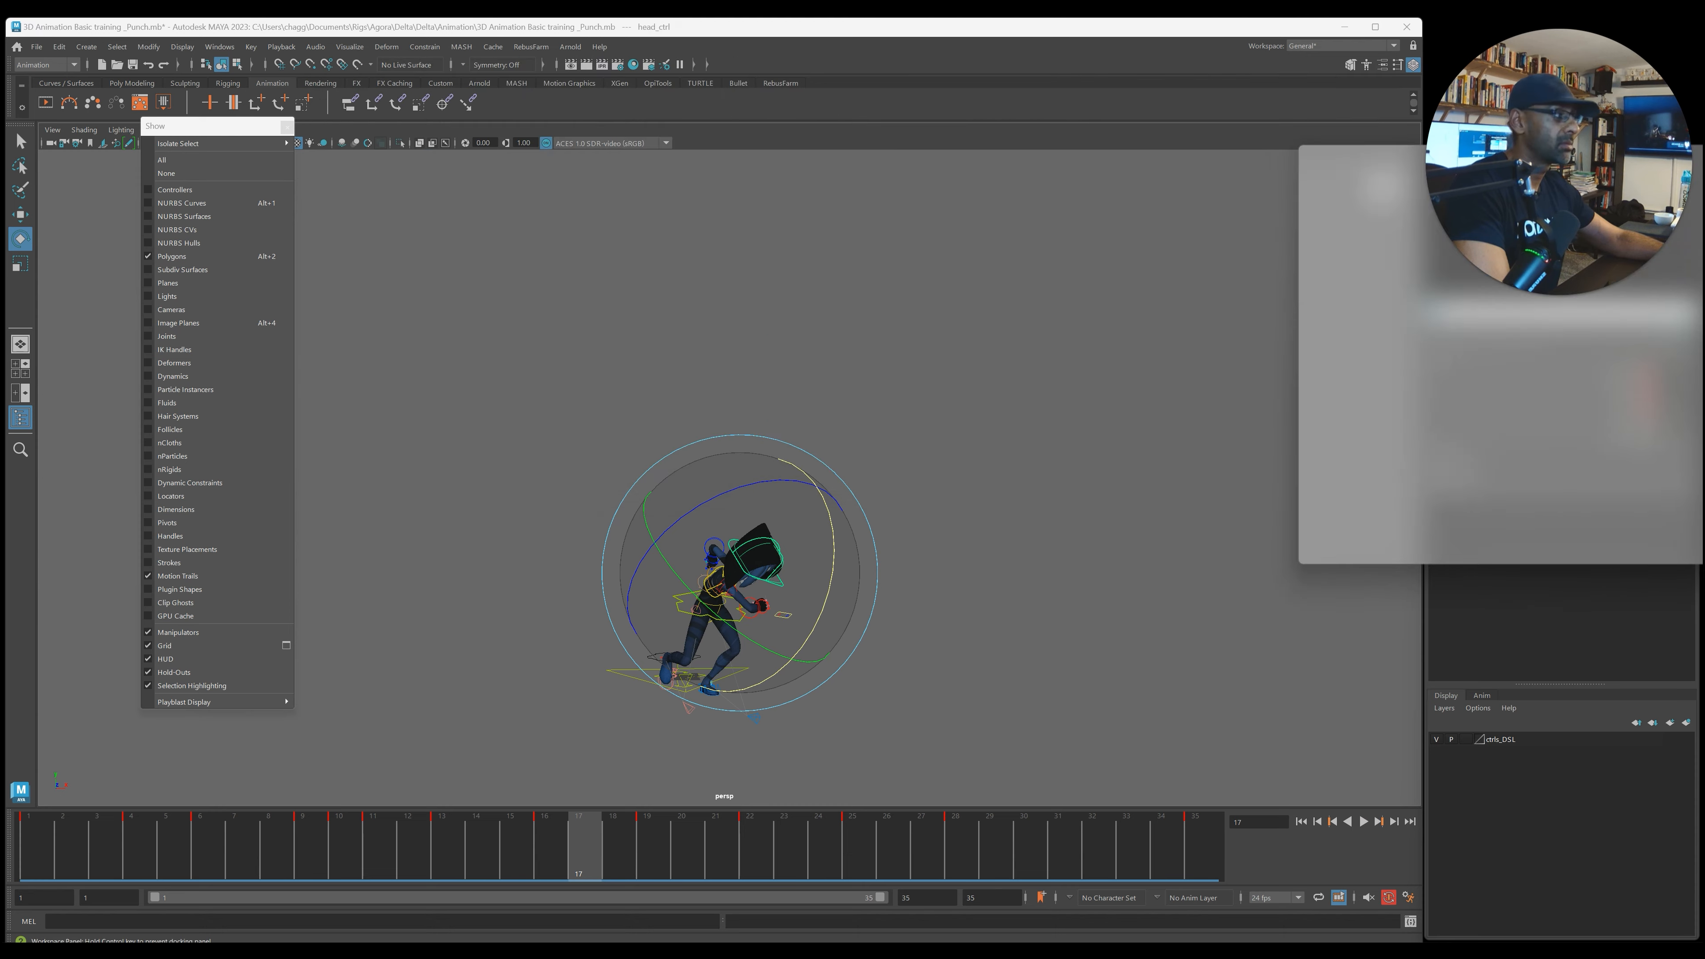
{"action": "left_click_drag", "start_coordinate": [588, 850], "coordinate": [848, 845]}
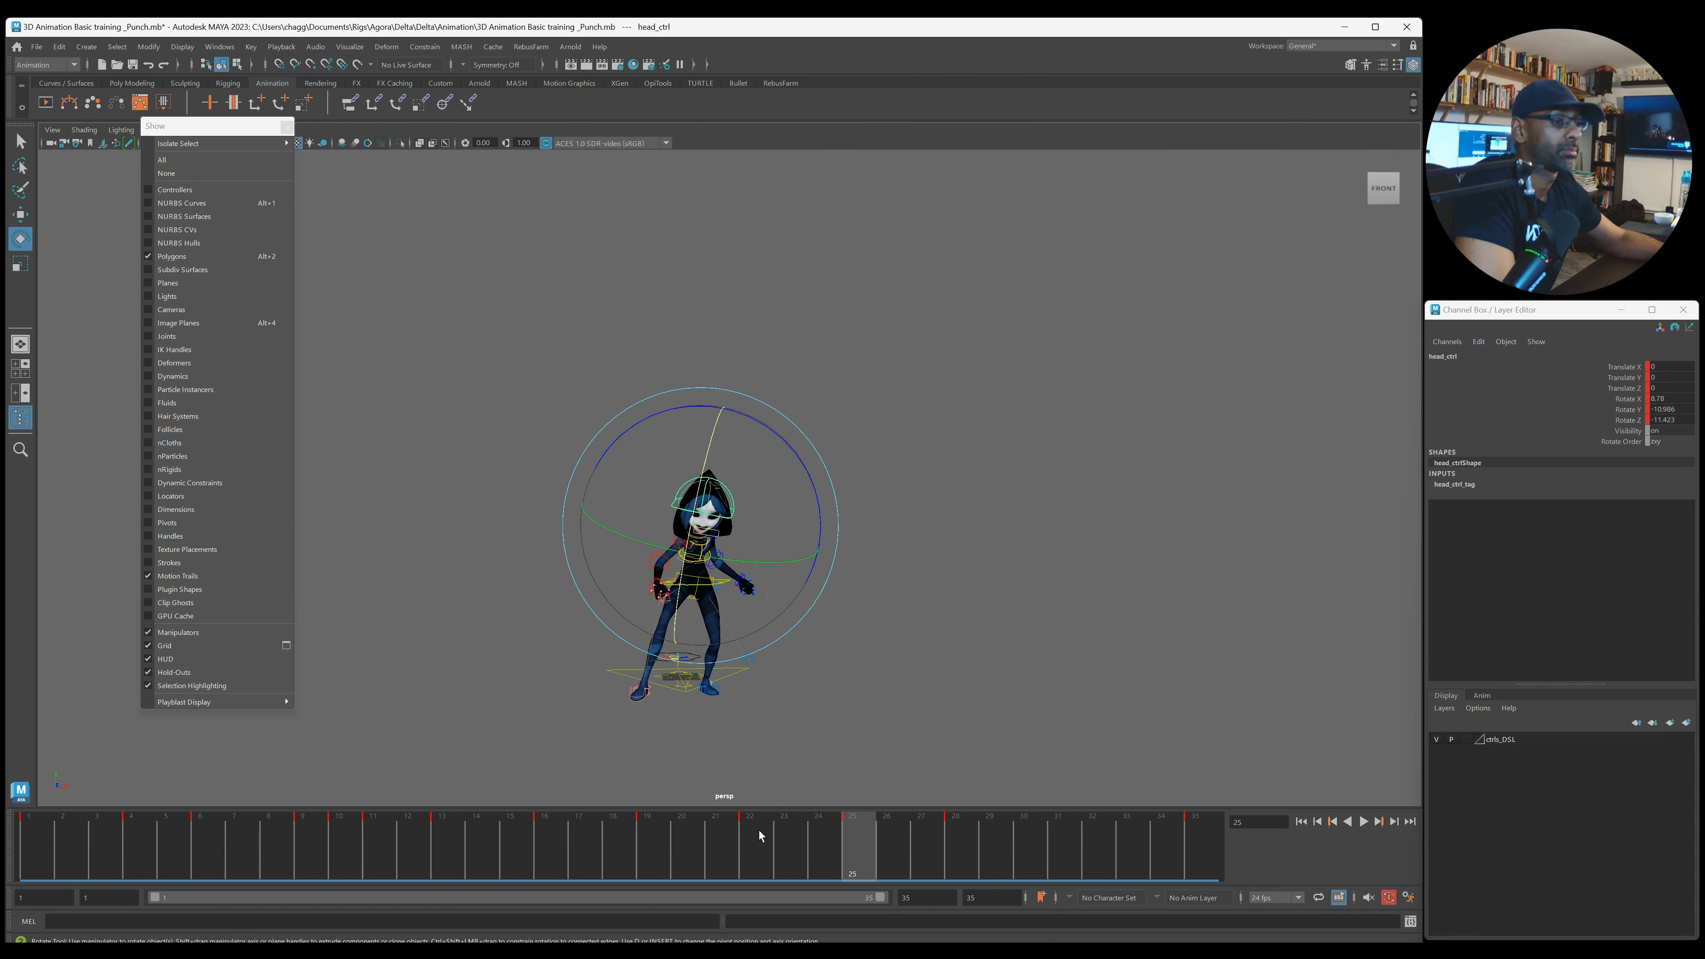
Step: Reselect the head control and shift its keys from frames 4 to 28 two frames later, then play back the result
{"action": "left_click", "coordinate": [926, 391]}
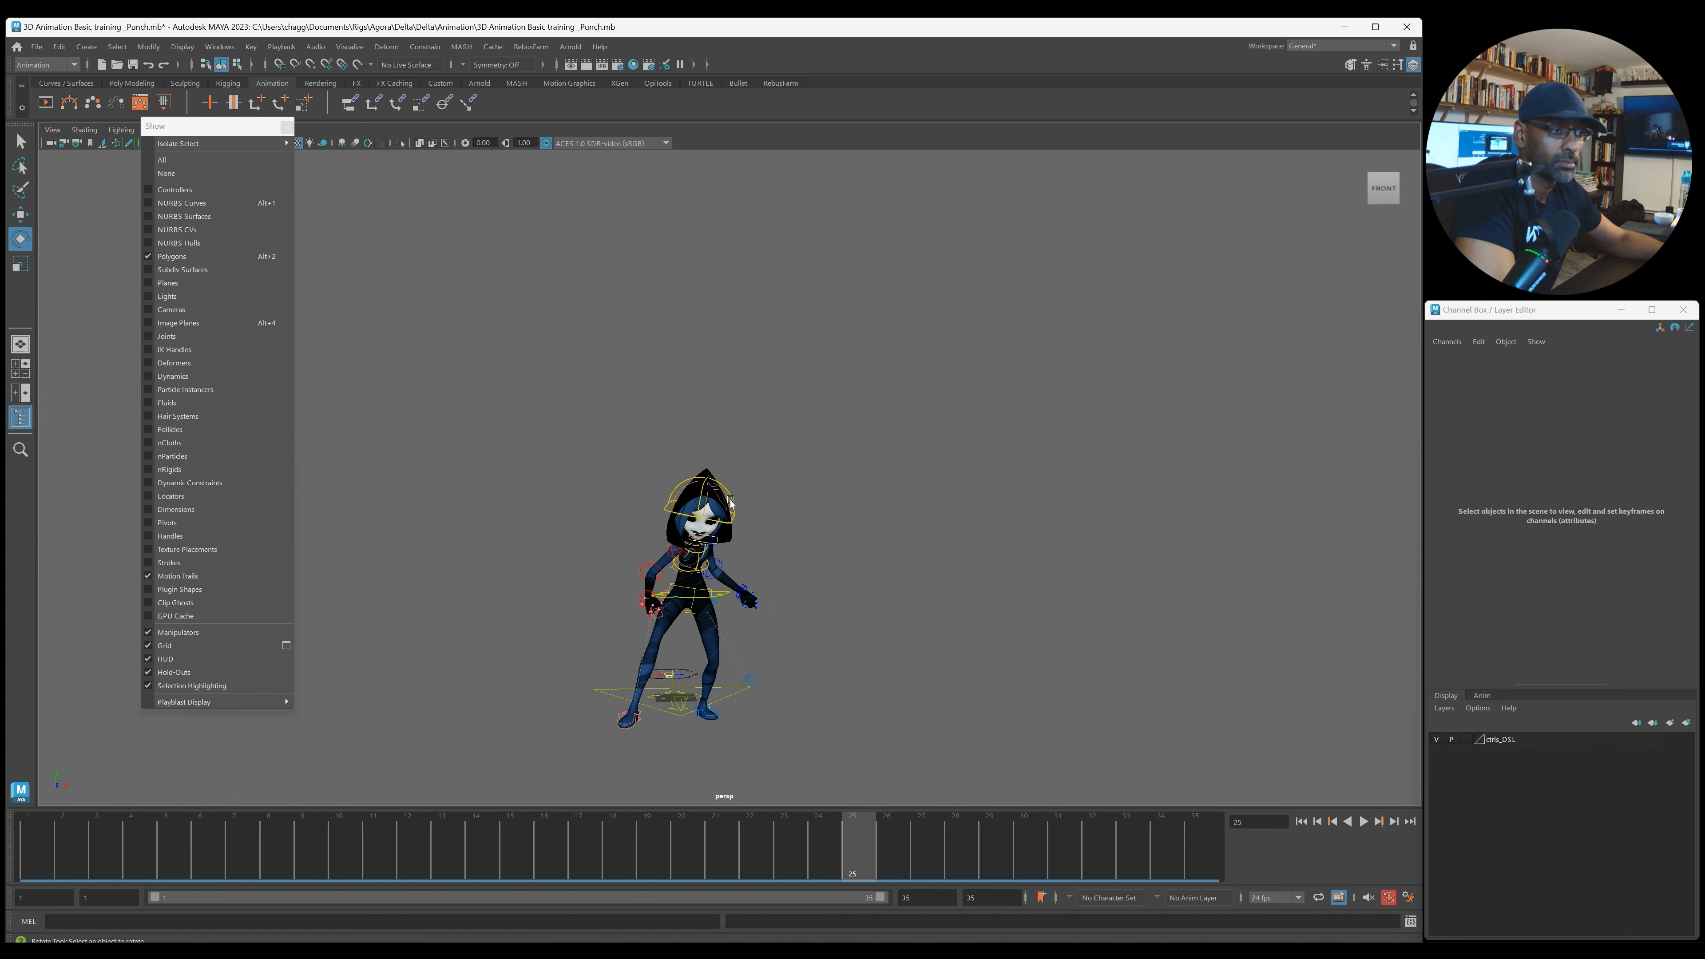
{"action": "left_click", "coordinate": [730, 502]}
{"action": "left_click_drag", "start_coordinate": [130, 851], "coordinate": [979, 849], "text": "shift"}
{"action": "left_click_drag", "start_coordinate": [606, 871], "coordinate": [651, 872]}
{"action": "key", "text": "alt+v"}
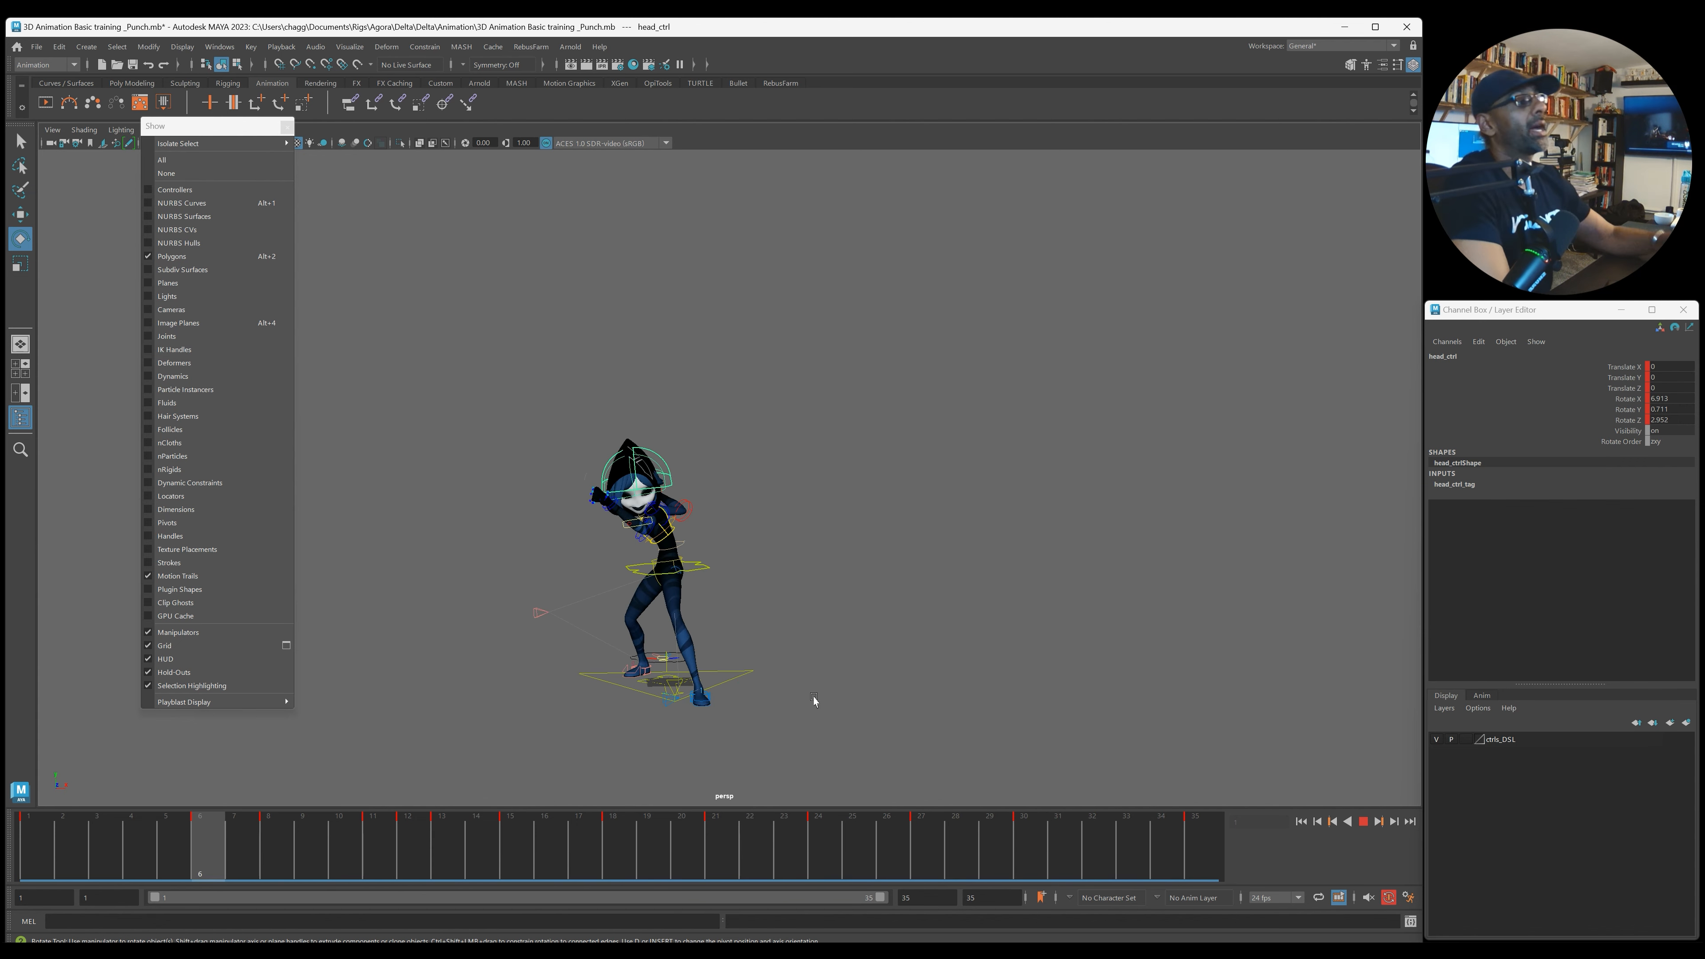
Step: Try delaying the head keys by one frame instead of two, and restore the two-frame delay
{"action": "key", "text": "Escape"}
{"action": "left_click_drag", "start_coordinate": [171, 843], "coordinate": [1067, 844], "text": "shift"}
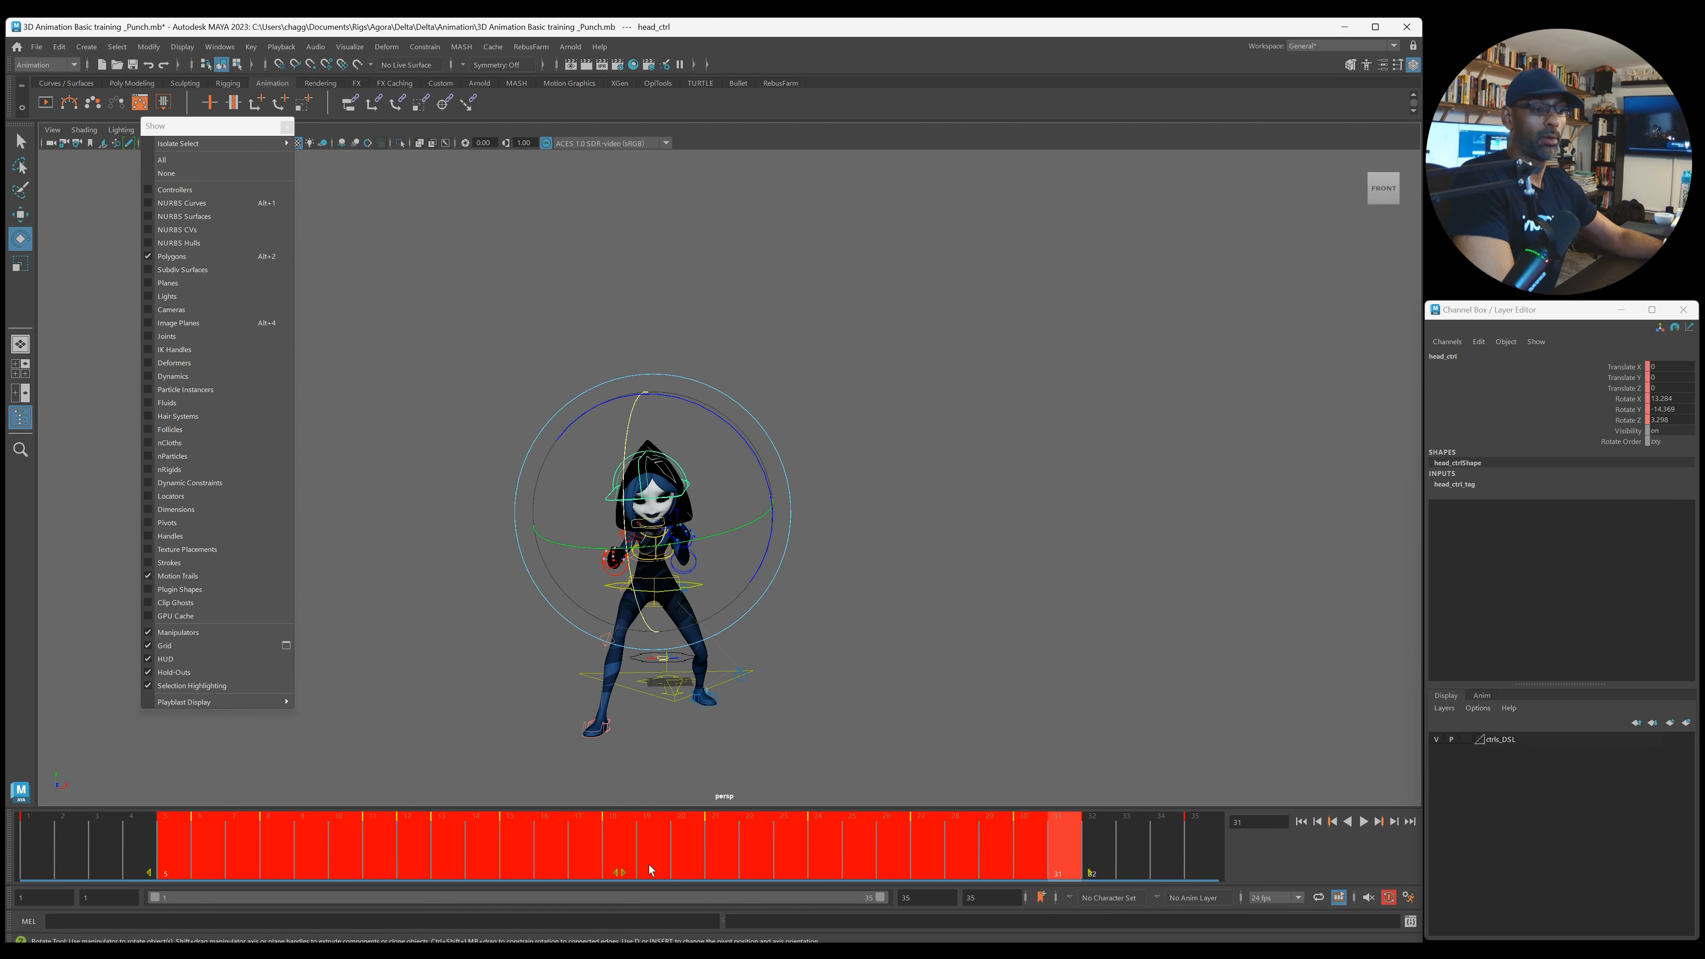
{"action": "left_click", "coordinate": [618, 872]}
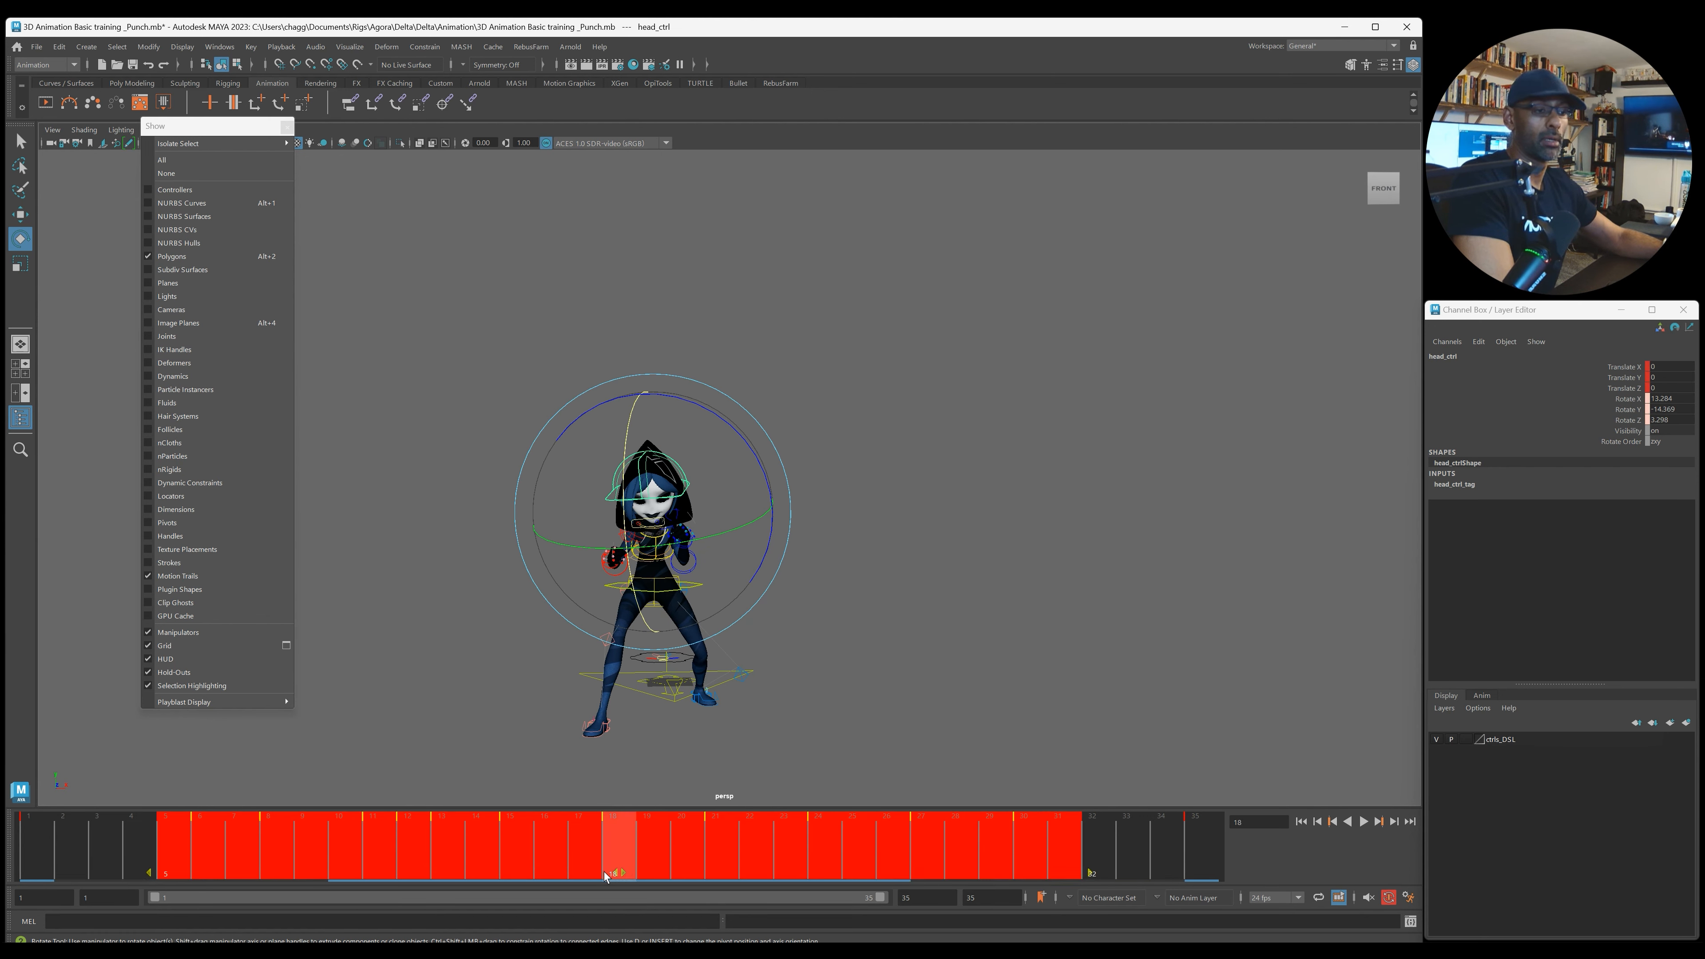
{"action": "left_click_drag", "start_coordinate": [604, 871], "coordinate": [594, 871]}
{"action": "left_click", "coordinate": [774, 841]}
{"action": "key", "text": "alt+v"}
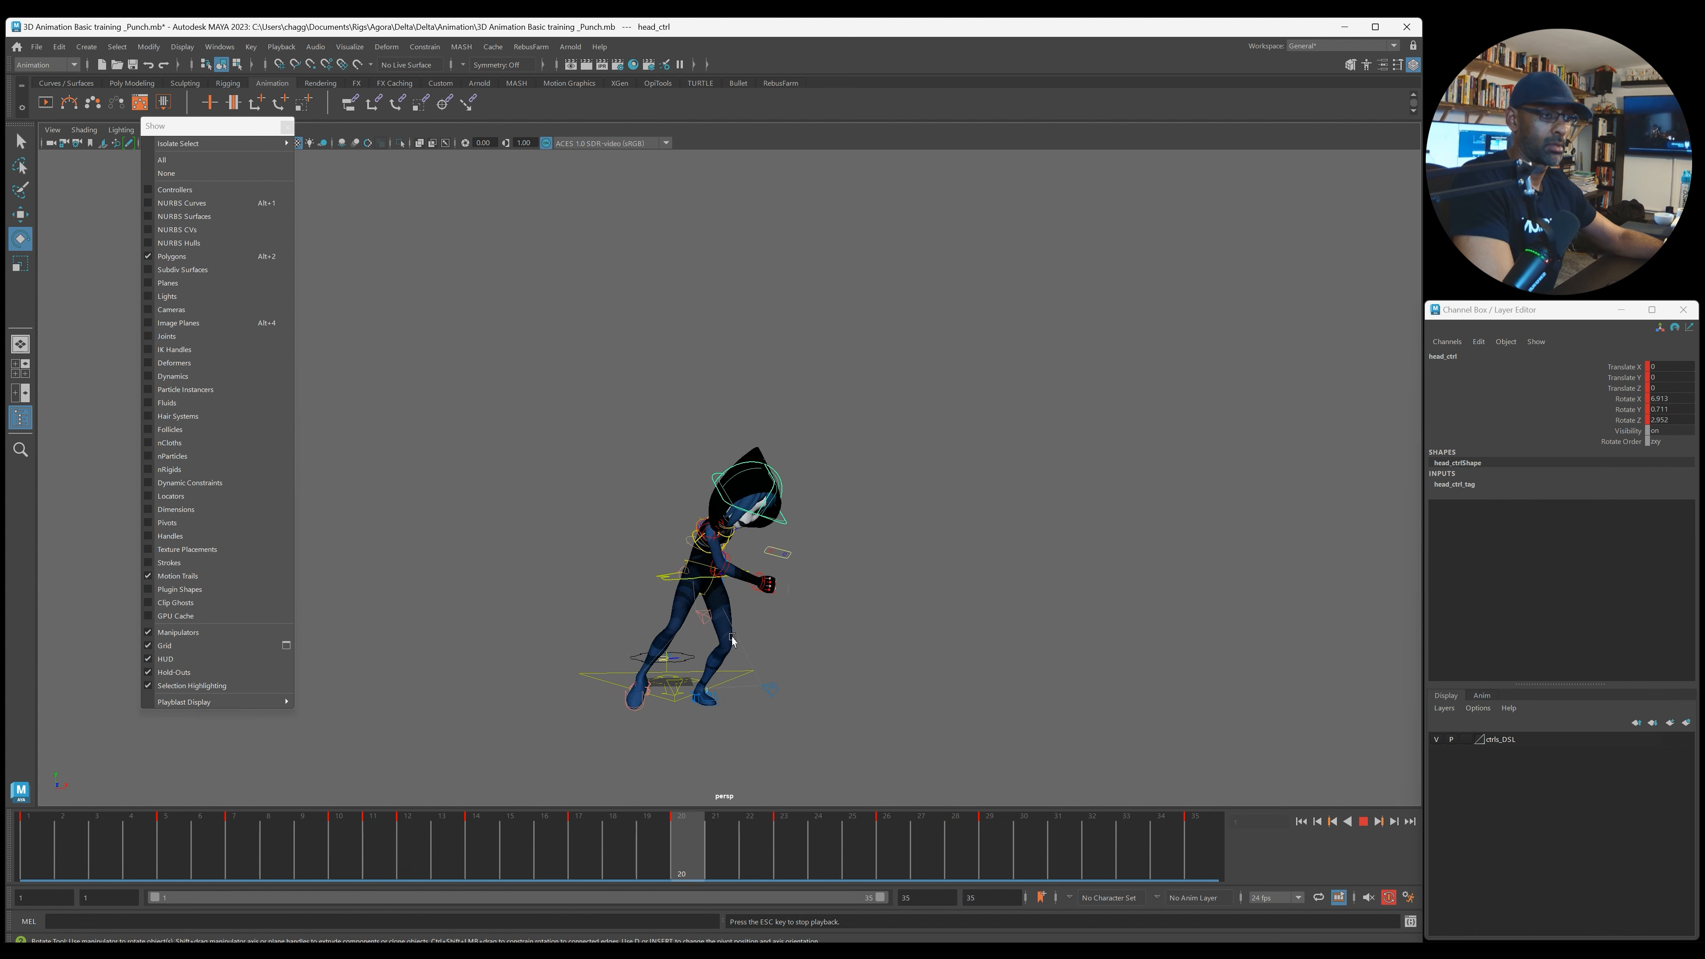
{"action": "left_click_drag", "start_coordinate": [275, 868], "coordinate": [526, 865]}
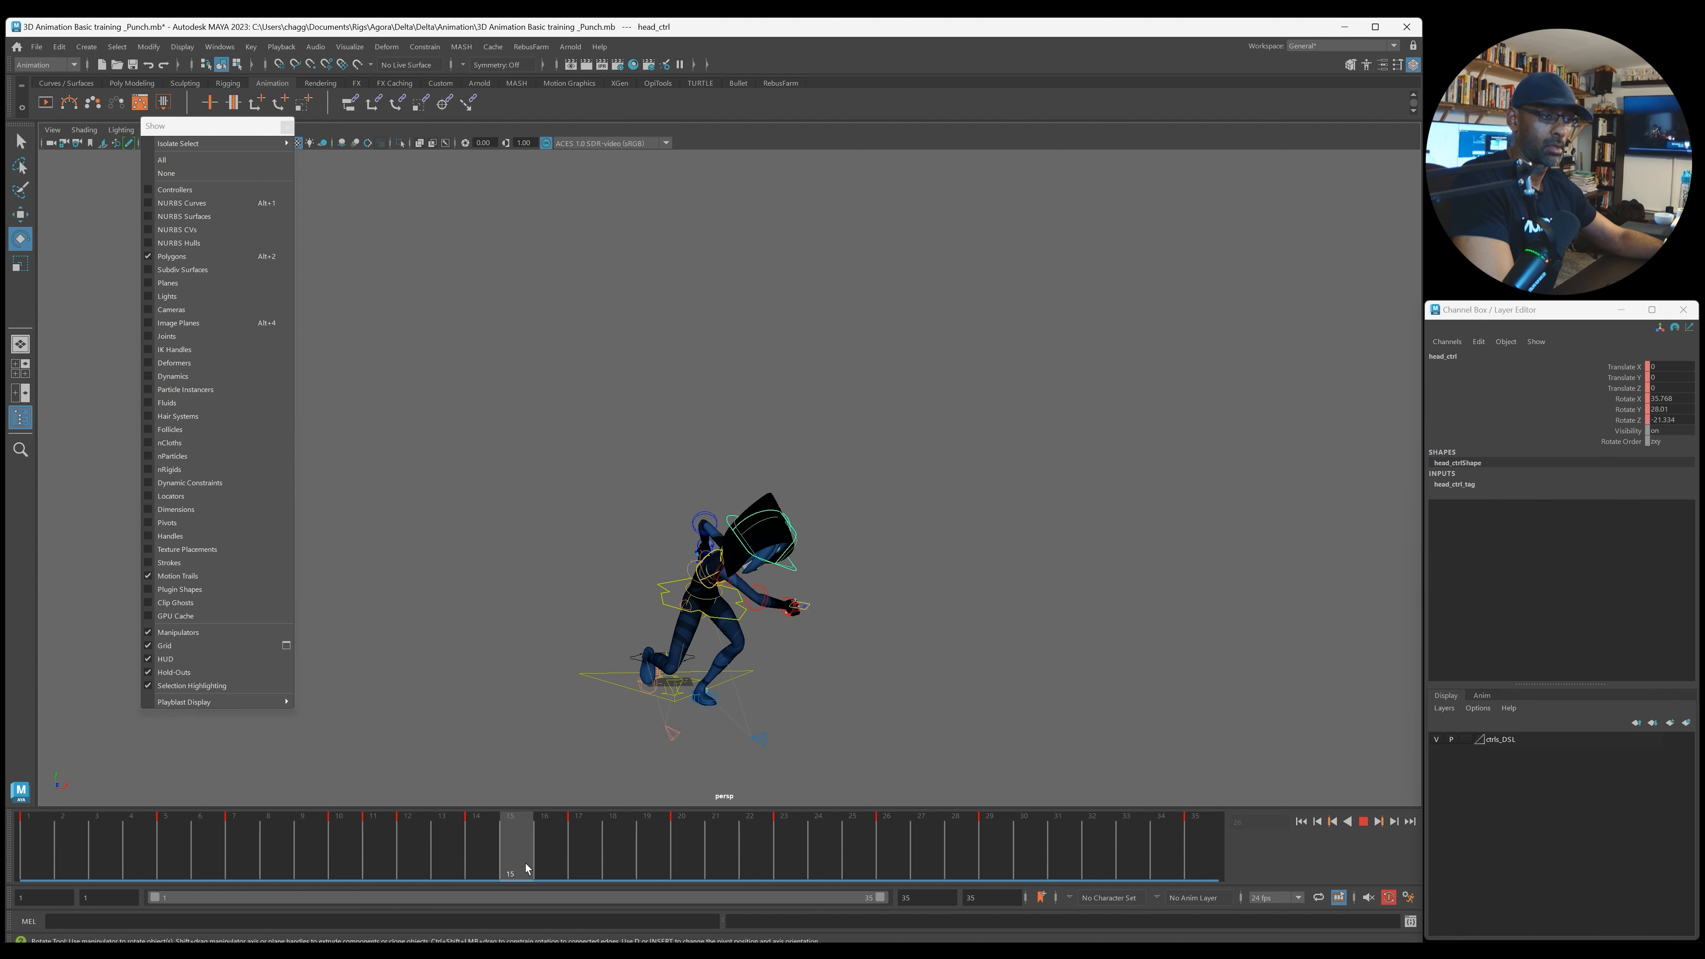
{"action": "left_click_drag", "start_coordinate": [171, 870], "coordinate": [995, 851], "text": "shift"}
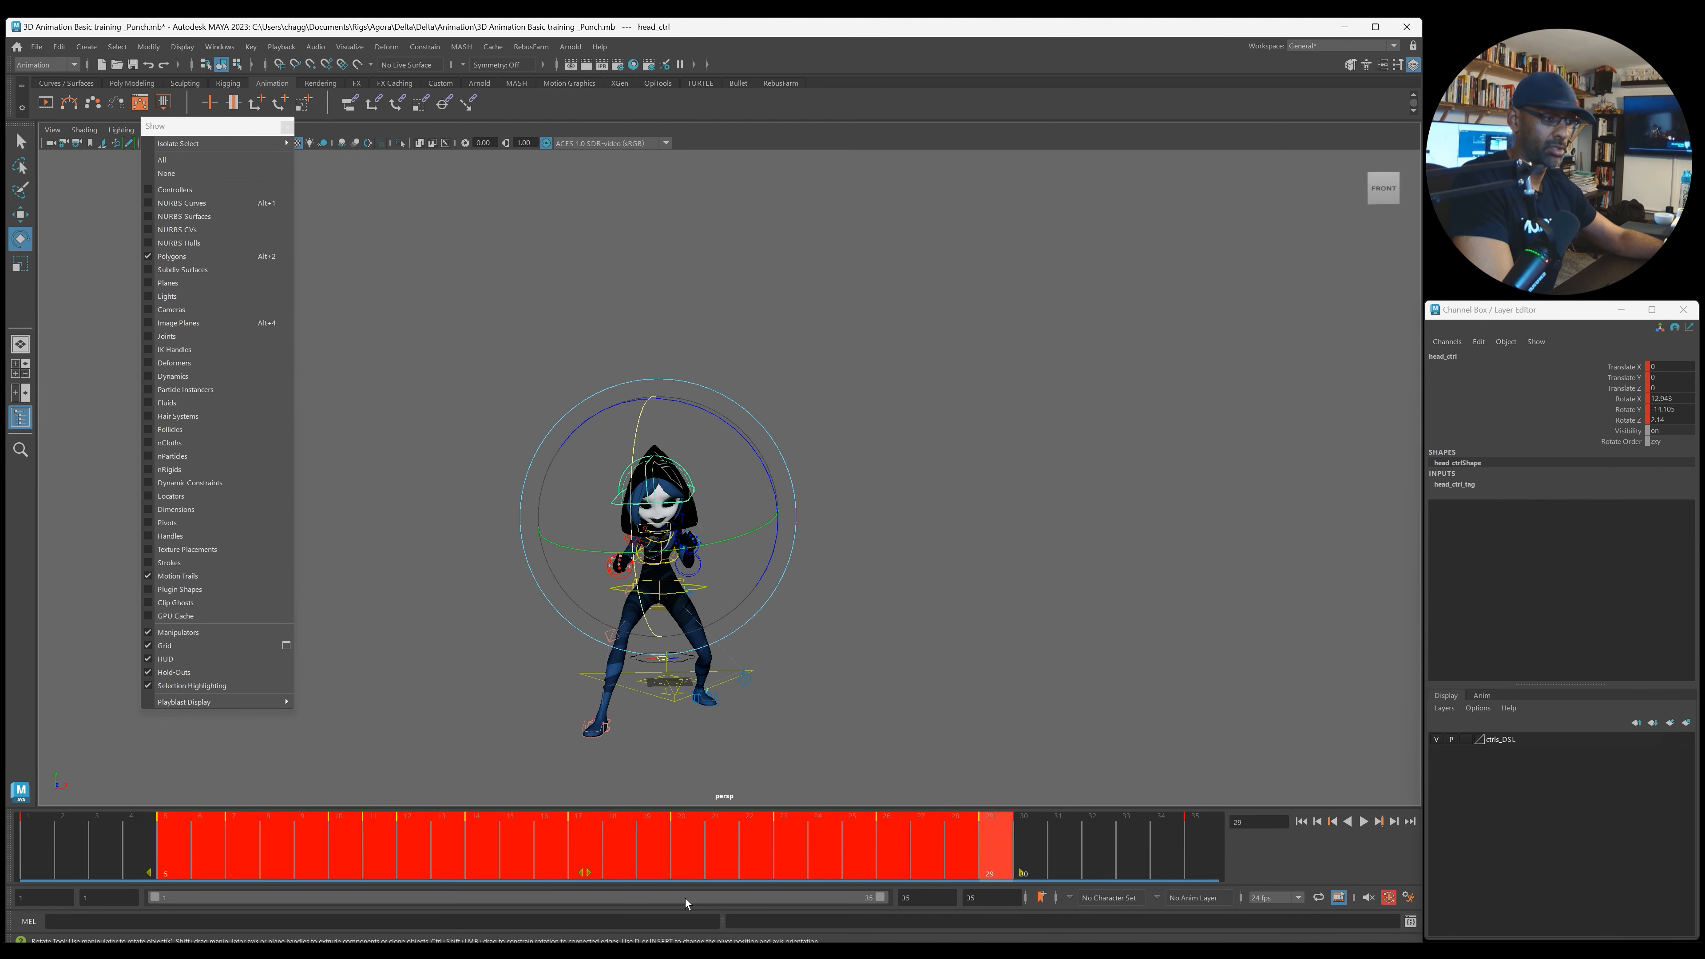
{"action": "left_click_drag", "start_coordinate": [584, 873], "coordinate": [37, 848]}
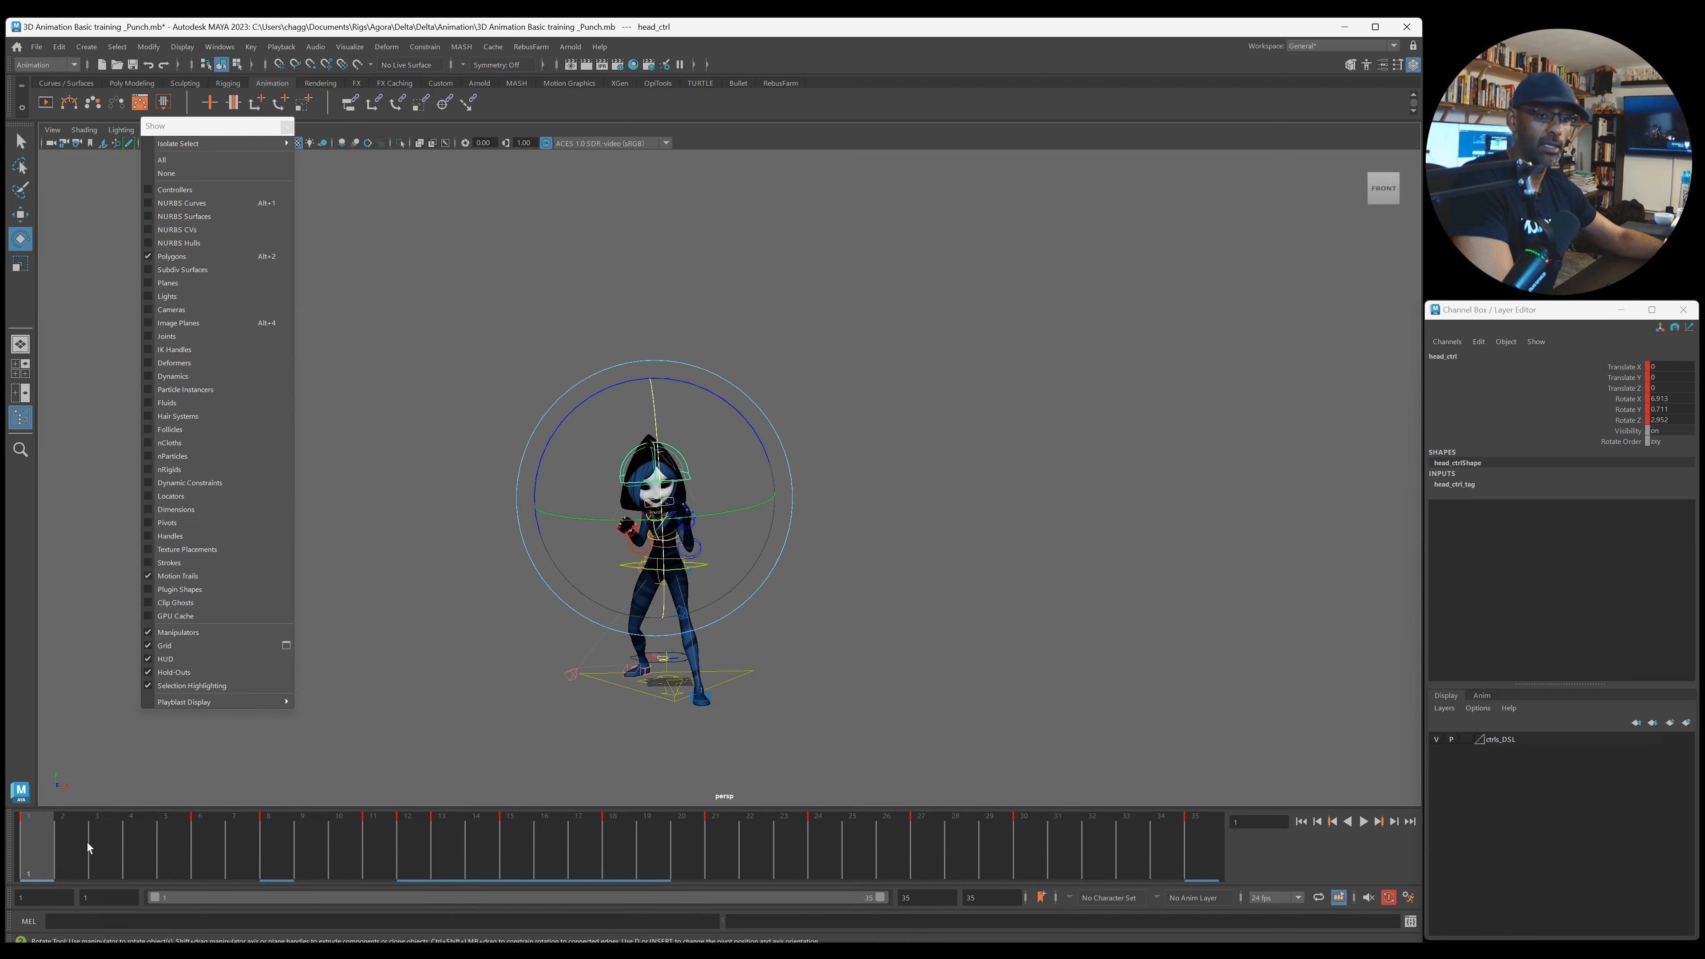
Step: Play back the punch repeatedly from slightly different angles to check the delayed head motion, and clear the selection
{"action": "key", "text": "alt+v"}
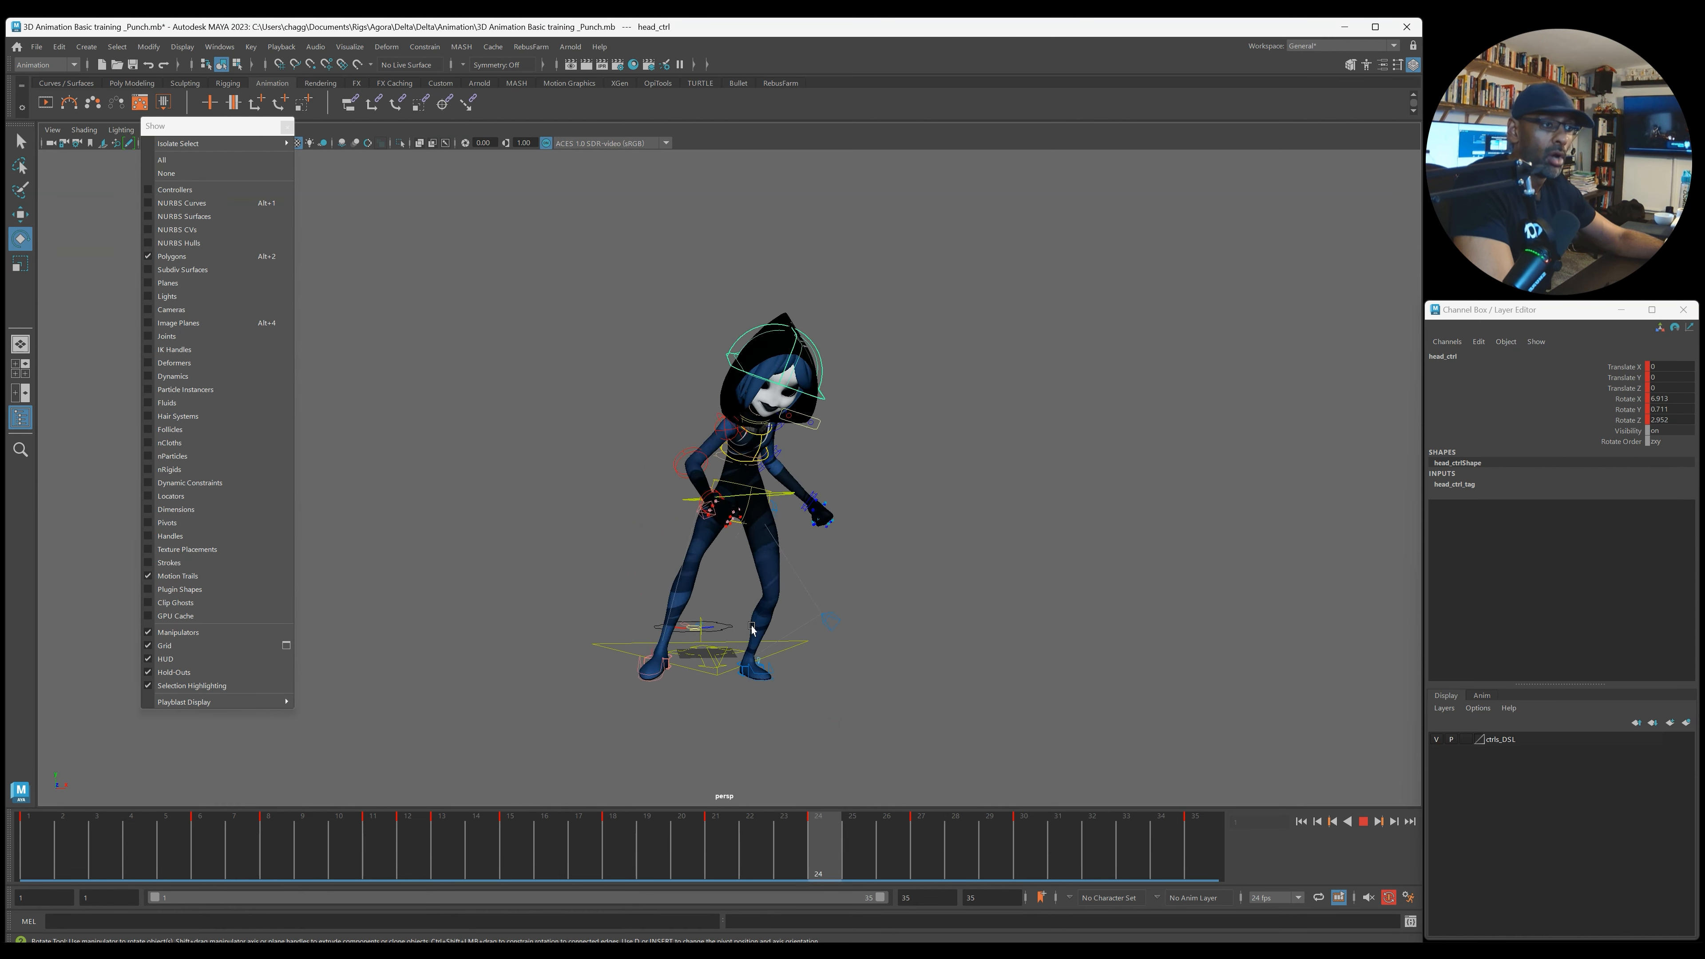
{"action": "key", "text": "alt+v"}
{"action": "key", "text": "alt+shift+v"}
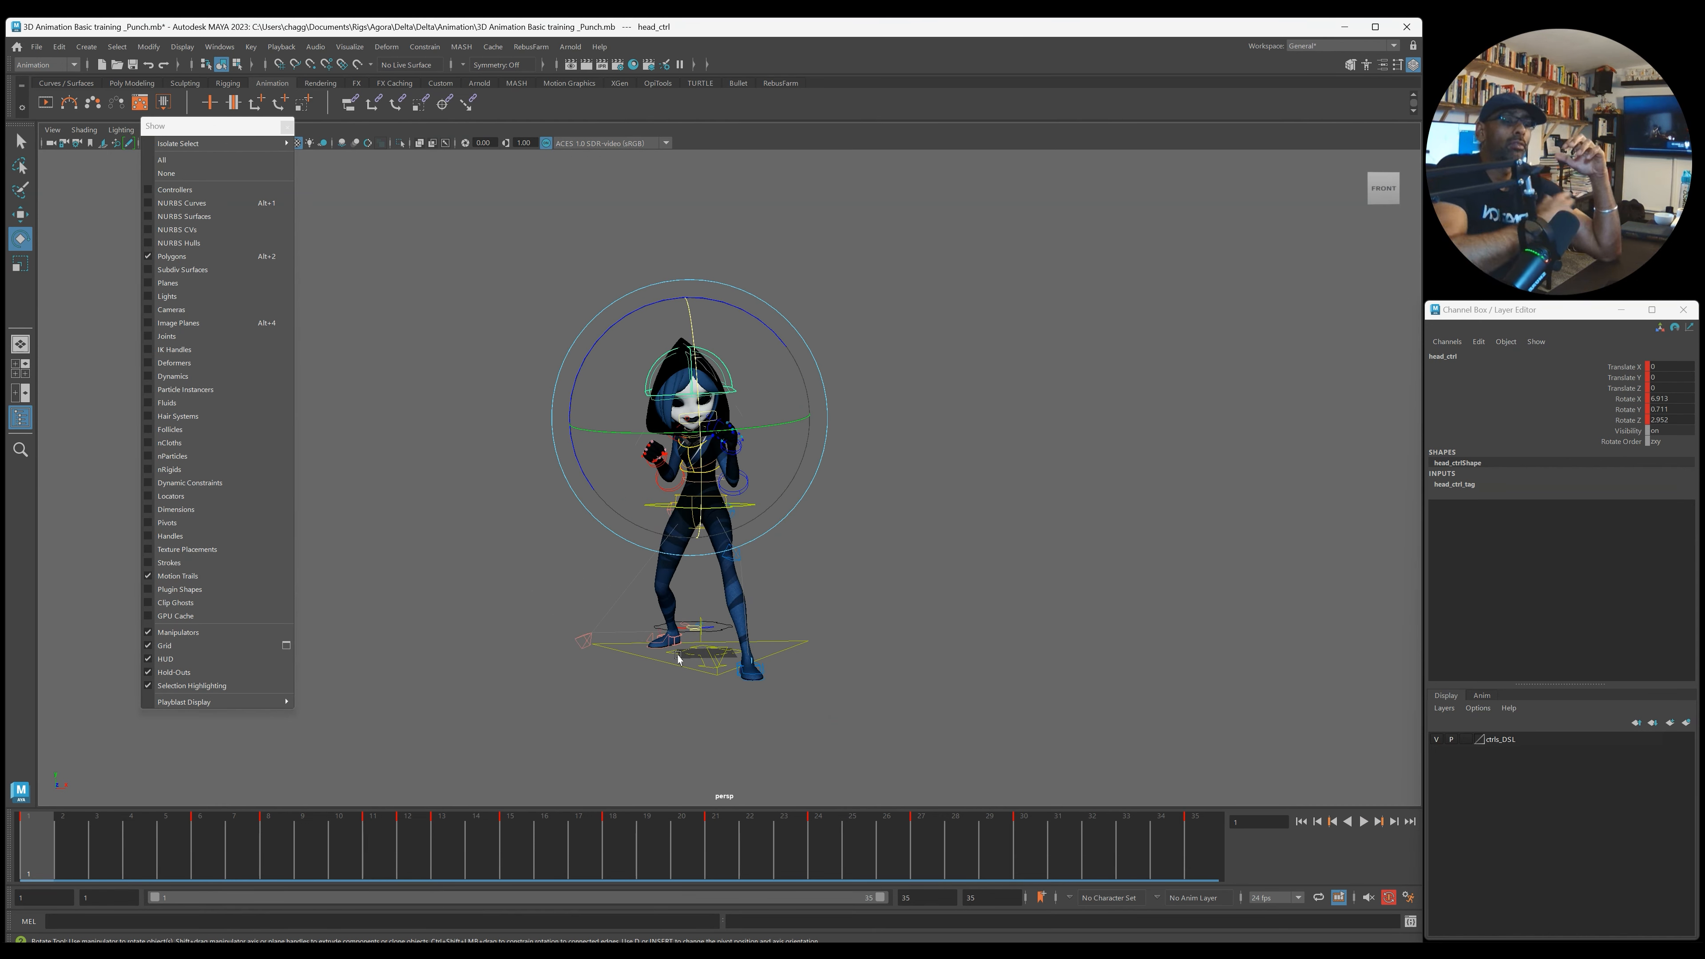
{"action": "key", "text": "alt+v"}
{"action": "left_click_drag", "start_coordinate": [980, 652], "coordinate": [828, 641], "text": "alt"}
{"action": "key", "text": "alt+v"}
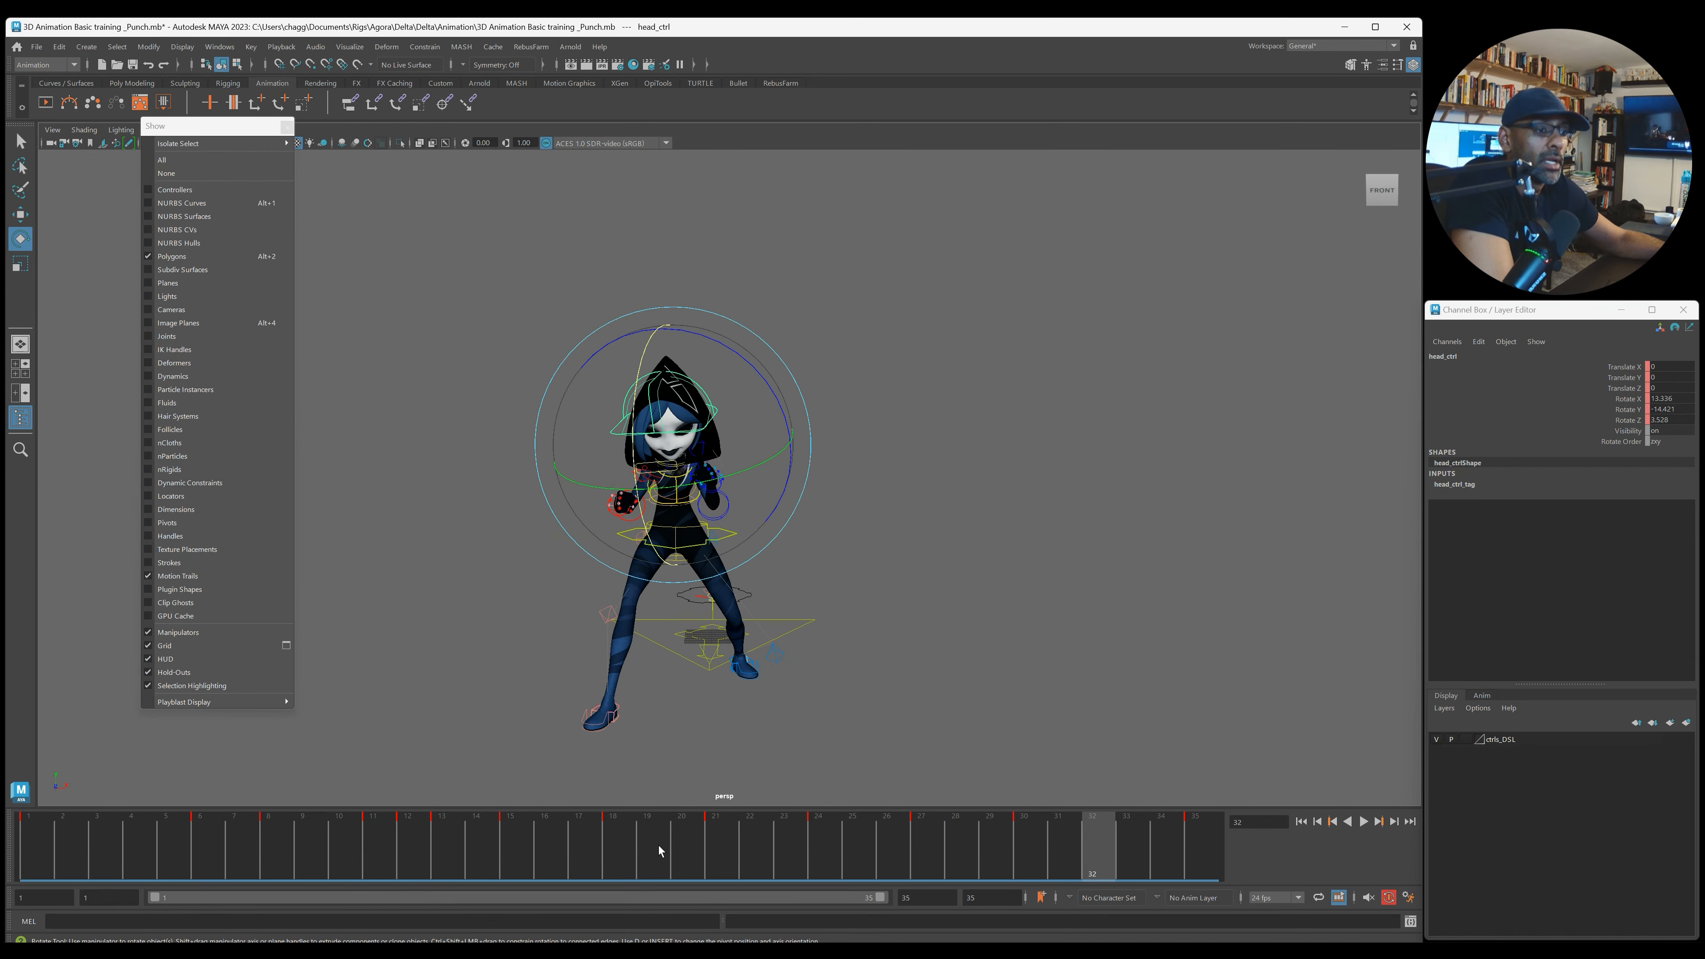
{"action": "key", "text": "alt+v"}
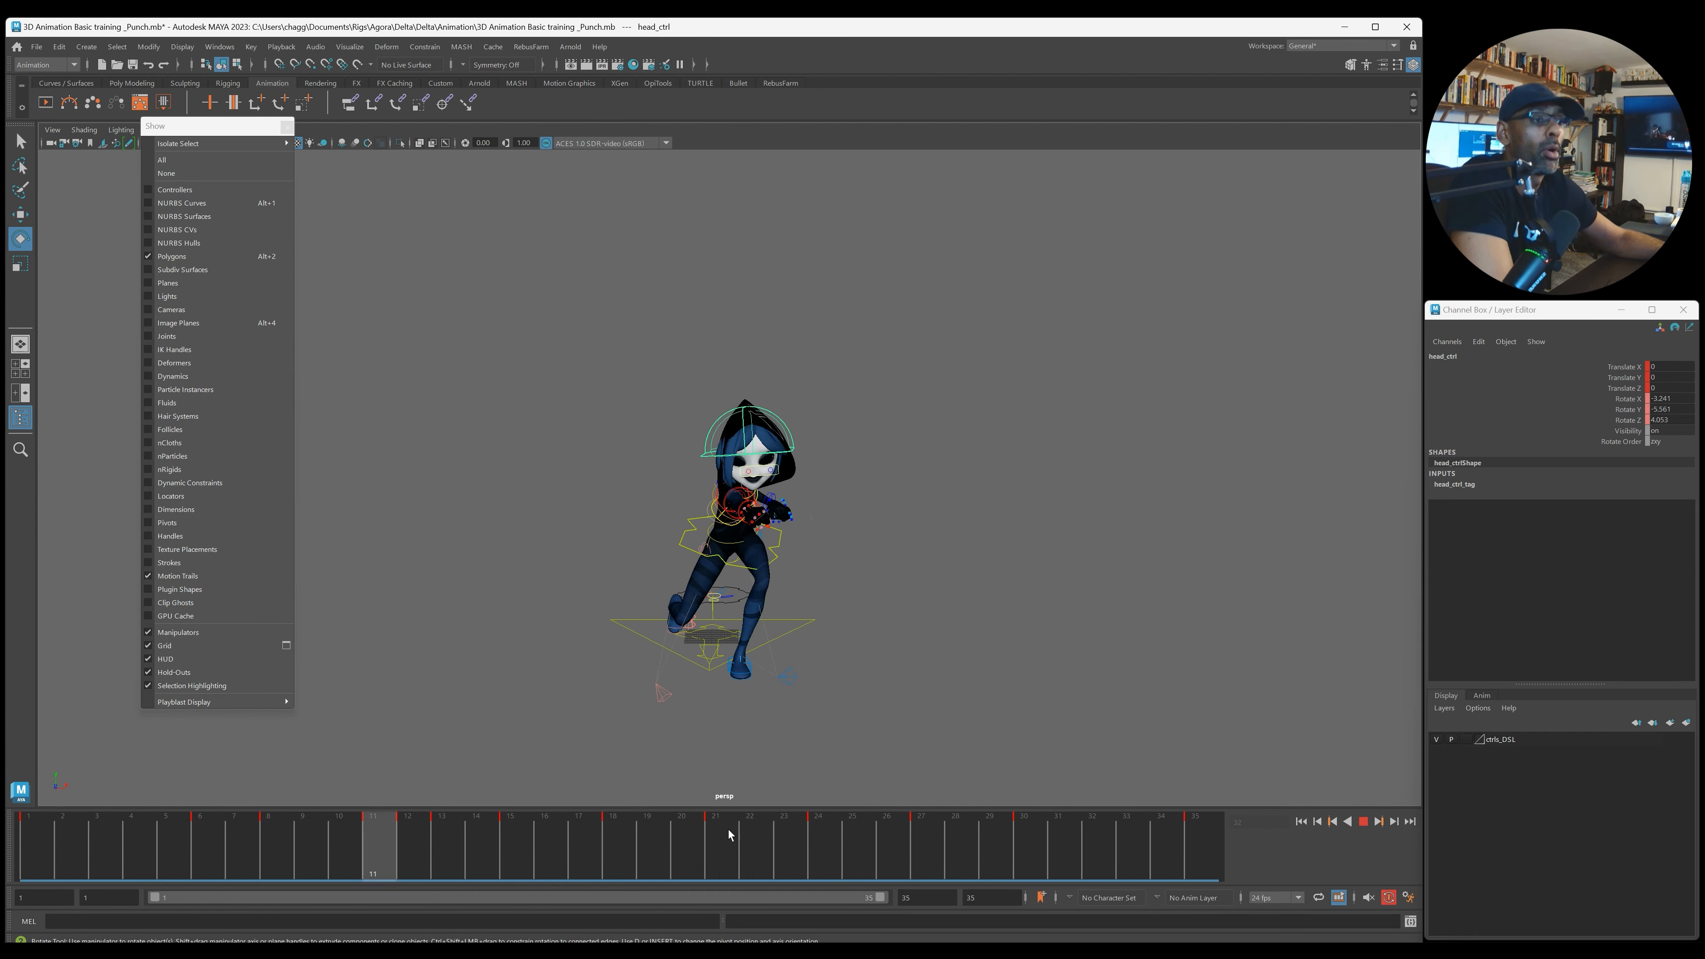
{"action": "key", "text": "alt+v"}
{"action": "left_click", "coordinate": [778, 652]}
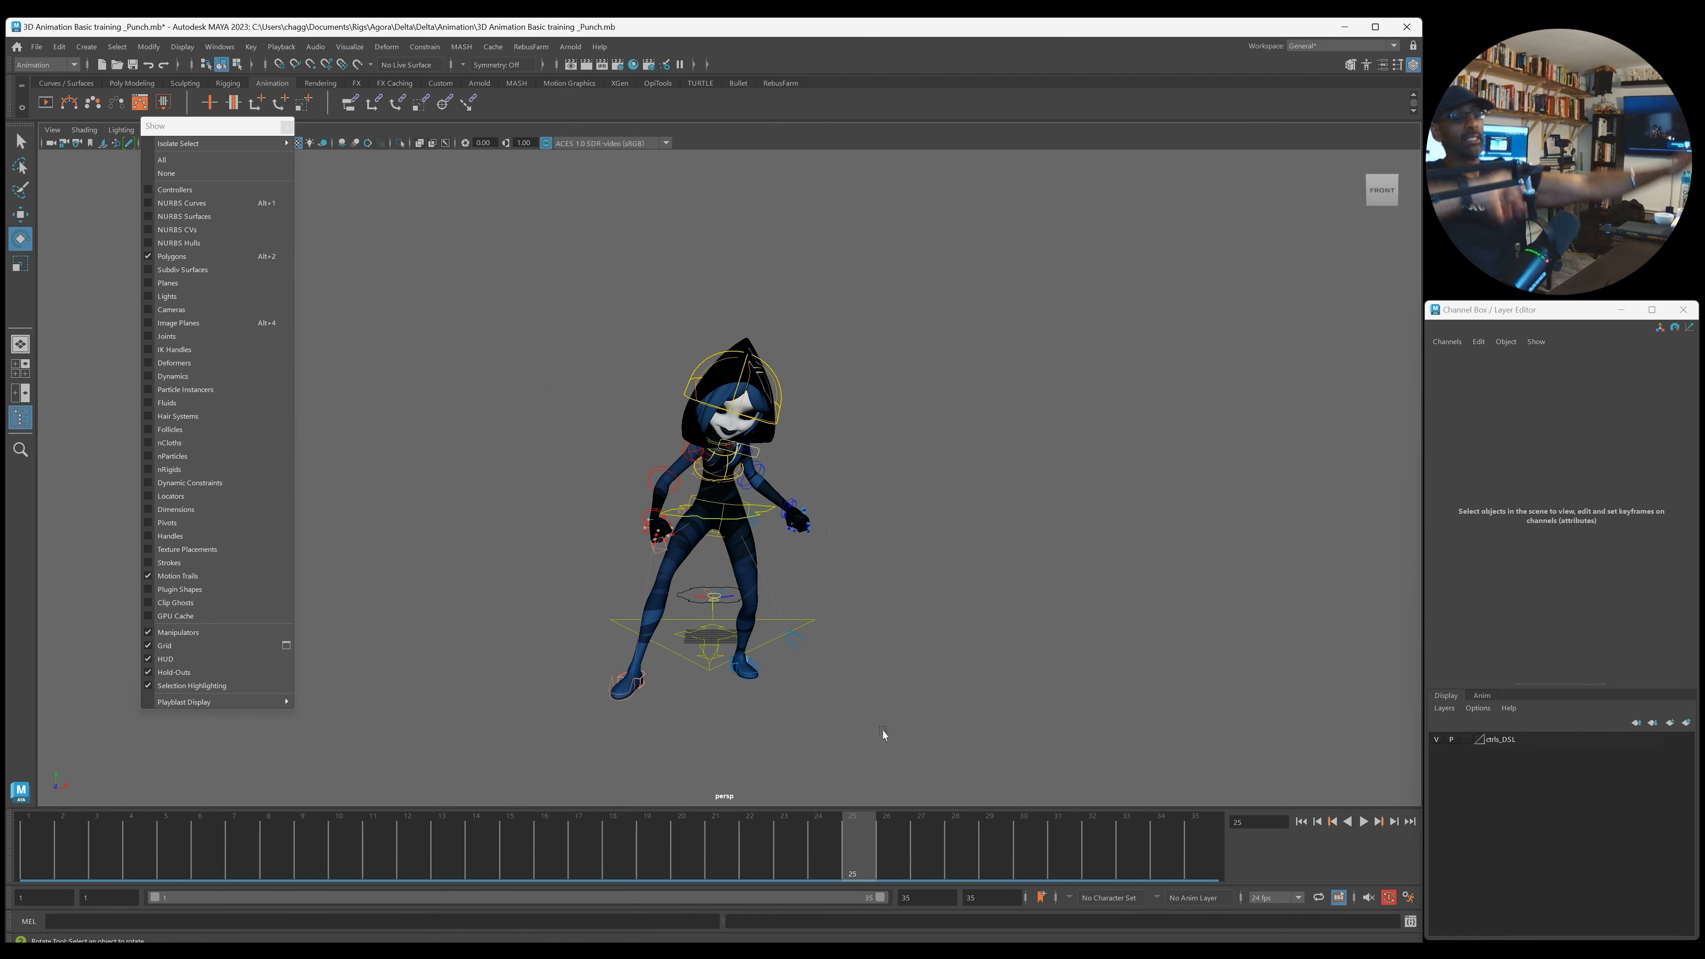
Step: Scrub the punch animation to frame 35, then return to frame 1 and play it back to review the full motion
{"action": "left_click_drag", "start_coordinate": [923, 836], "coordinate": [1275, 840]}
{"action": "left_click_drag", "start_coordinate": [1154, 716], "coordinate": [887, 712], "text": "alt"}
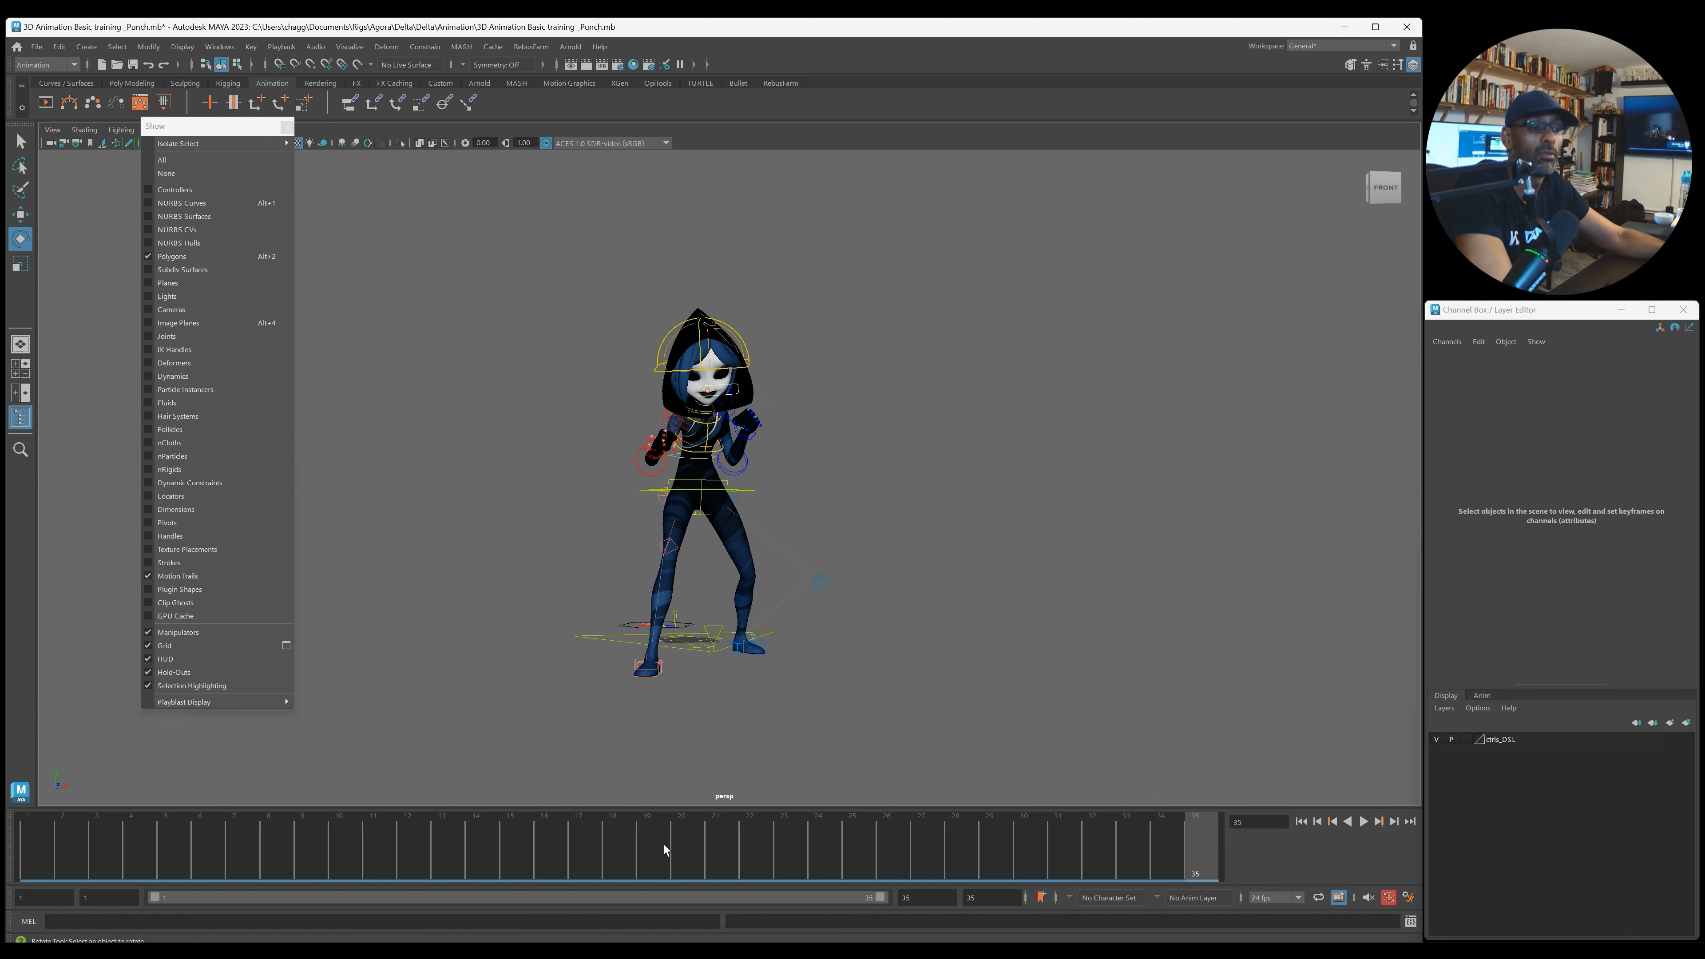
{"action": "left_click", "coordinate": [45, 815]}
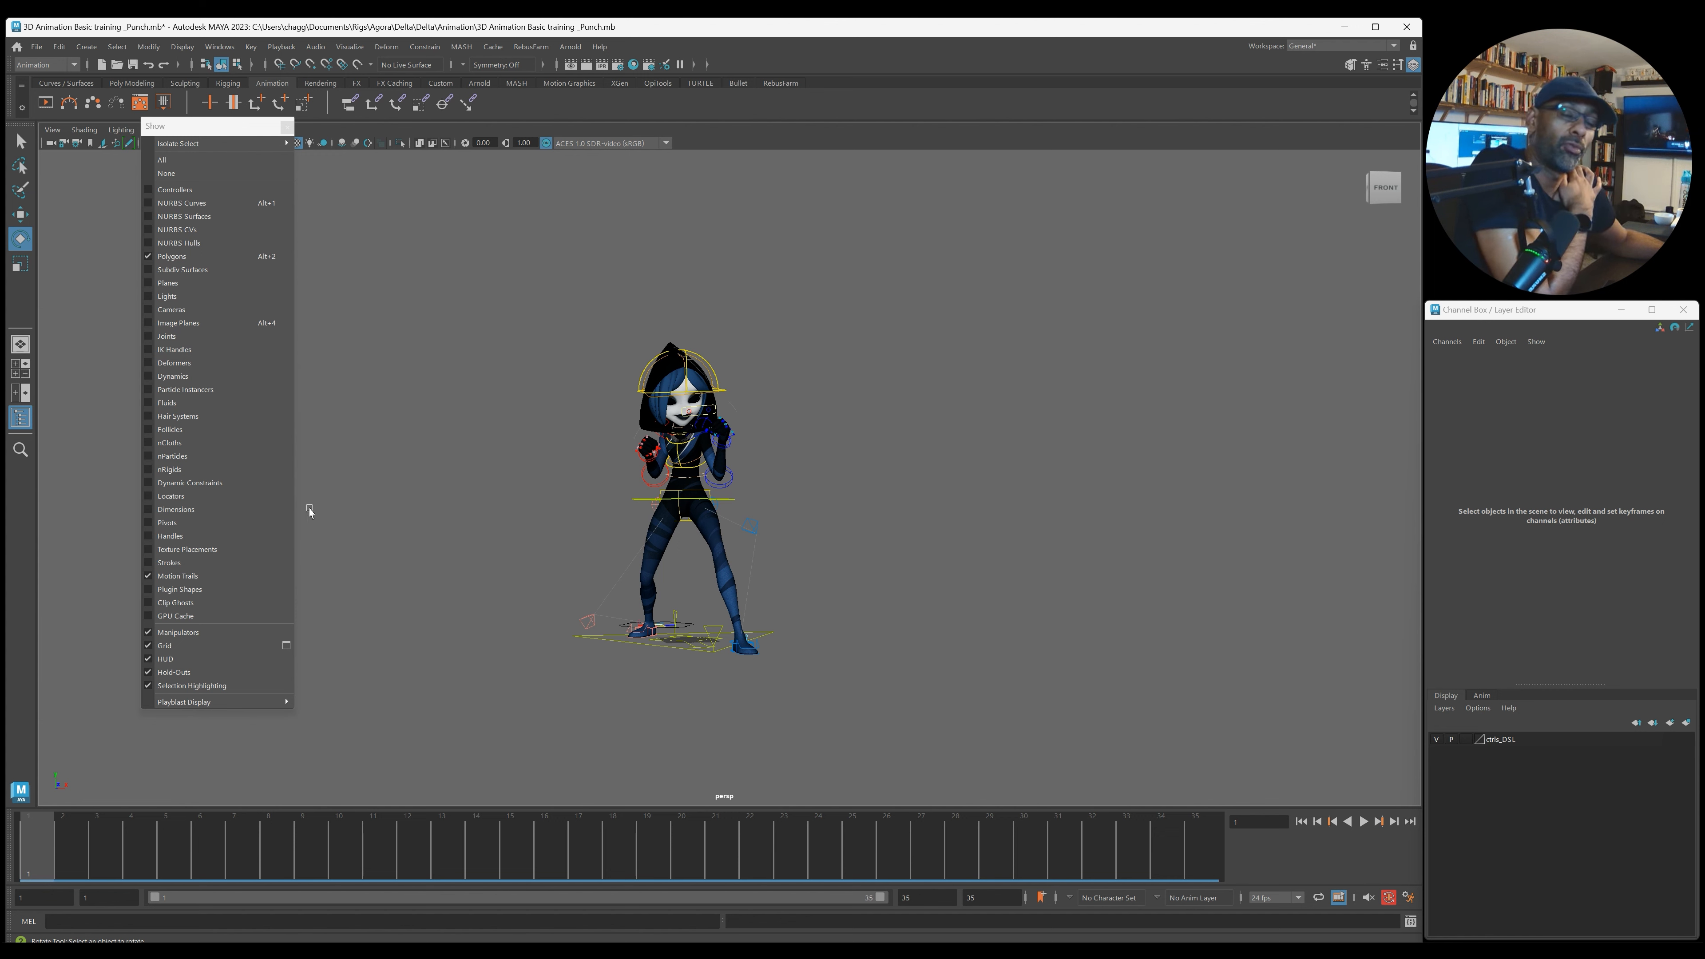
{"action": "key", "text": "alt+v"}
{"action": "left_click", "coordinate": [33, 850]}
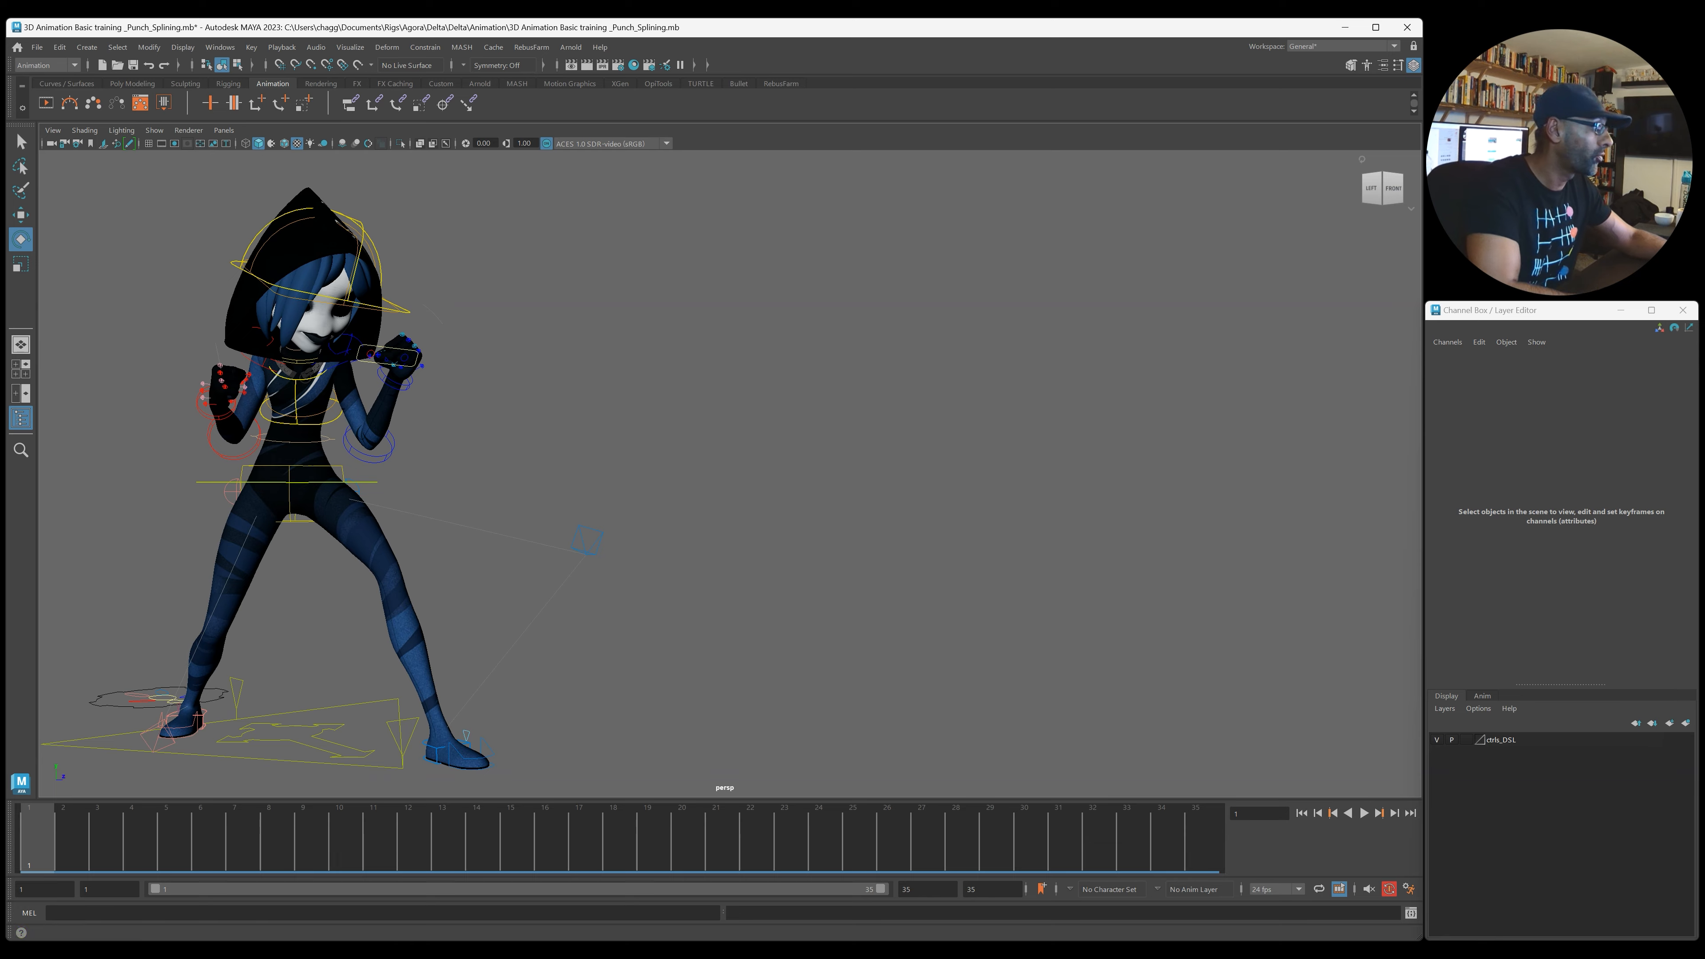
Step: Switch to the browser and look over the Maya Animation Mastery Facebook group page, from its cover banner to the recent media
{"action": "left_click_drag", "start_coordinate": [1704, 336], "coordinate": [584, 368]}
{"action": "double_click", "coordinate": [707, 375]}
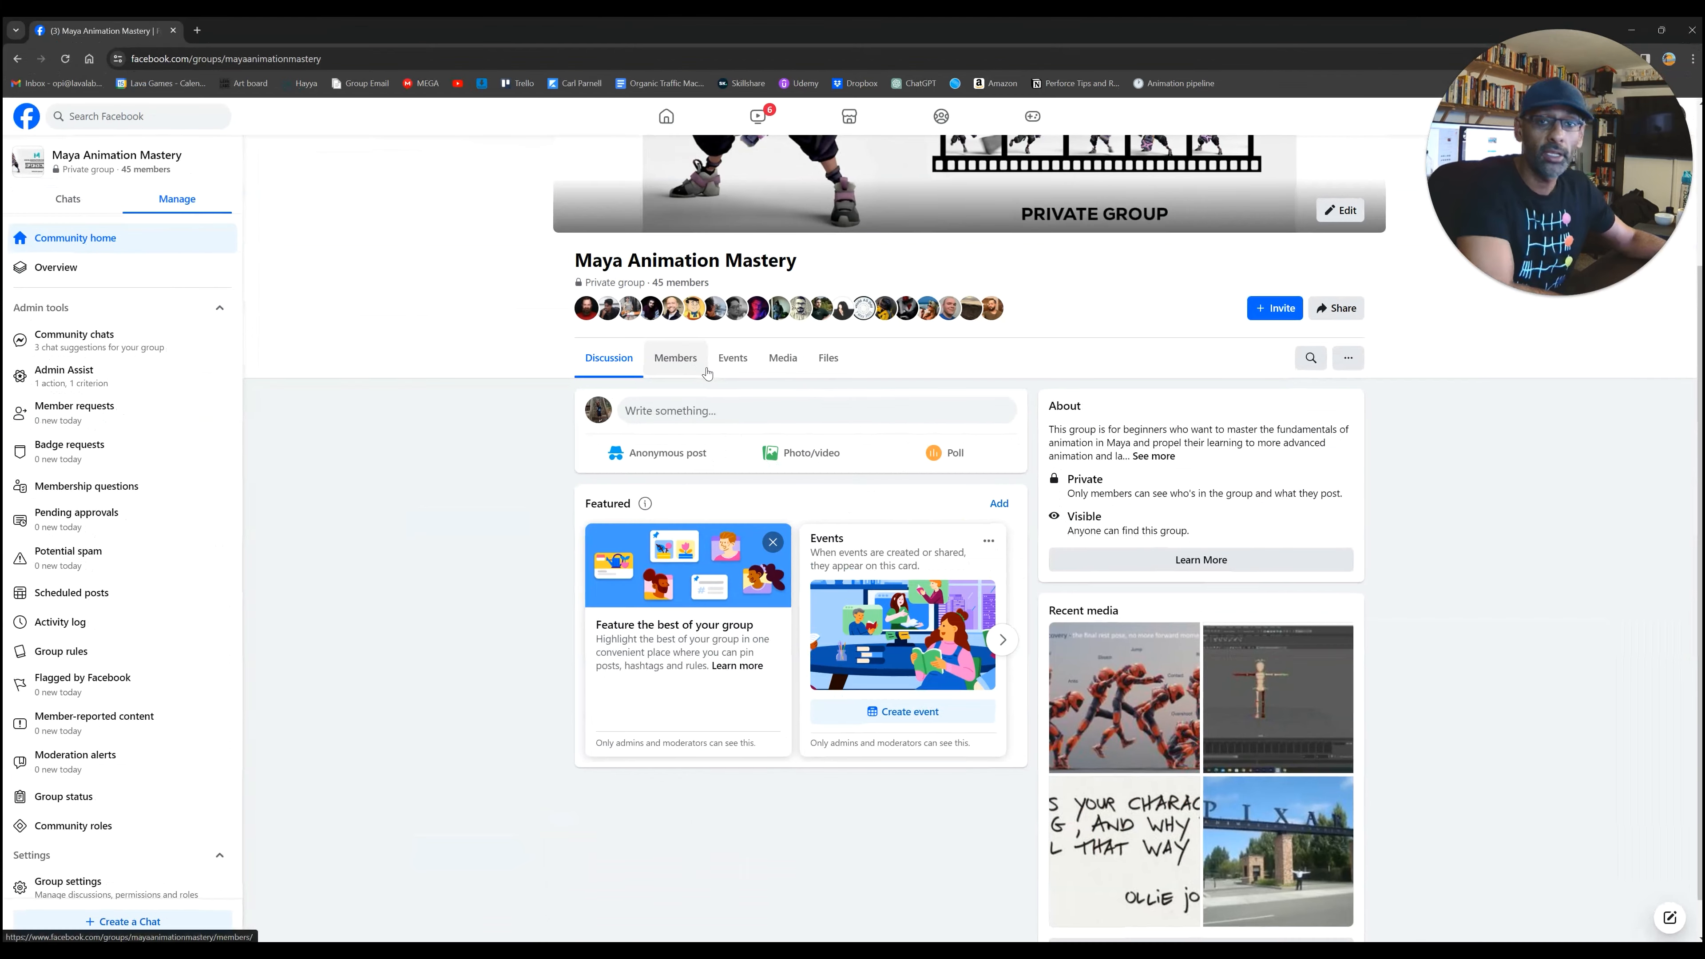
{"action": "scroll", "coordinate": [583, 649], "scroll_direction": "up", "scroll_amount": 3}
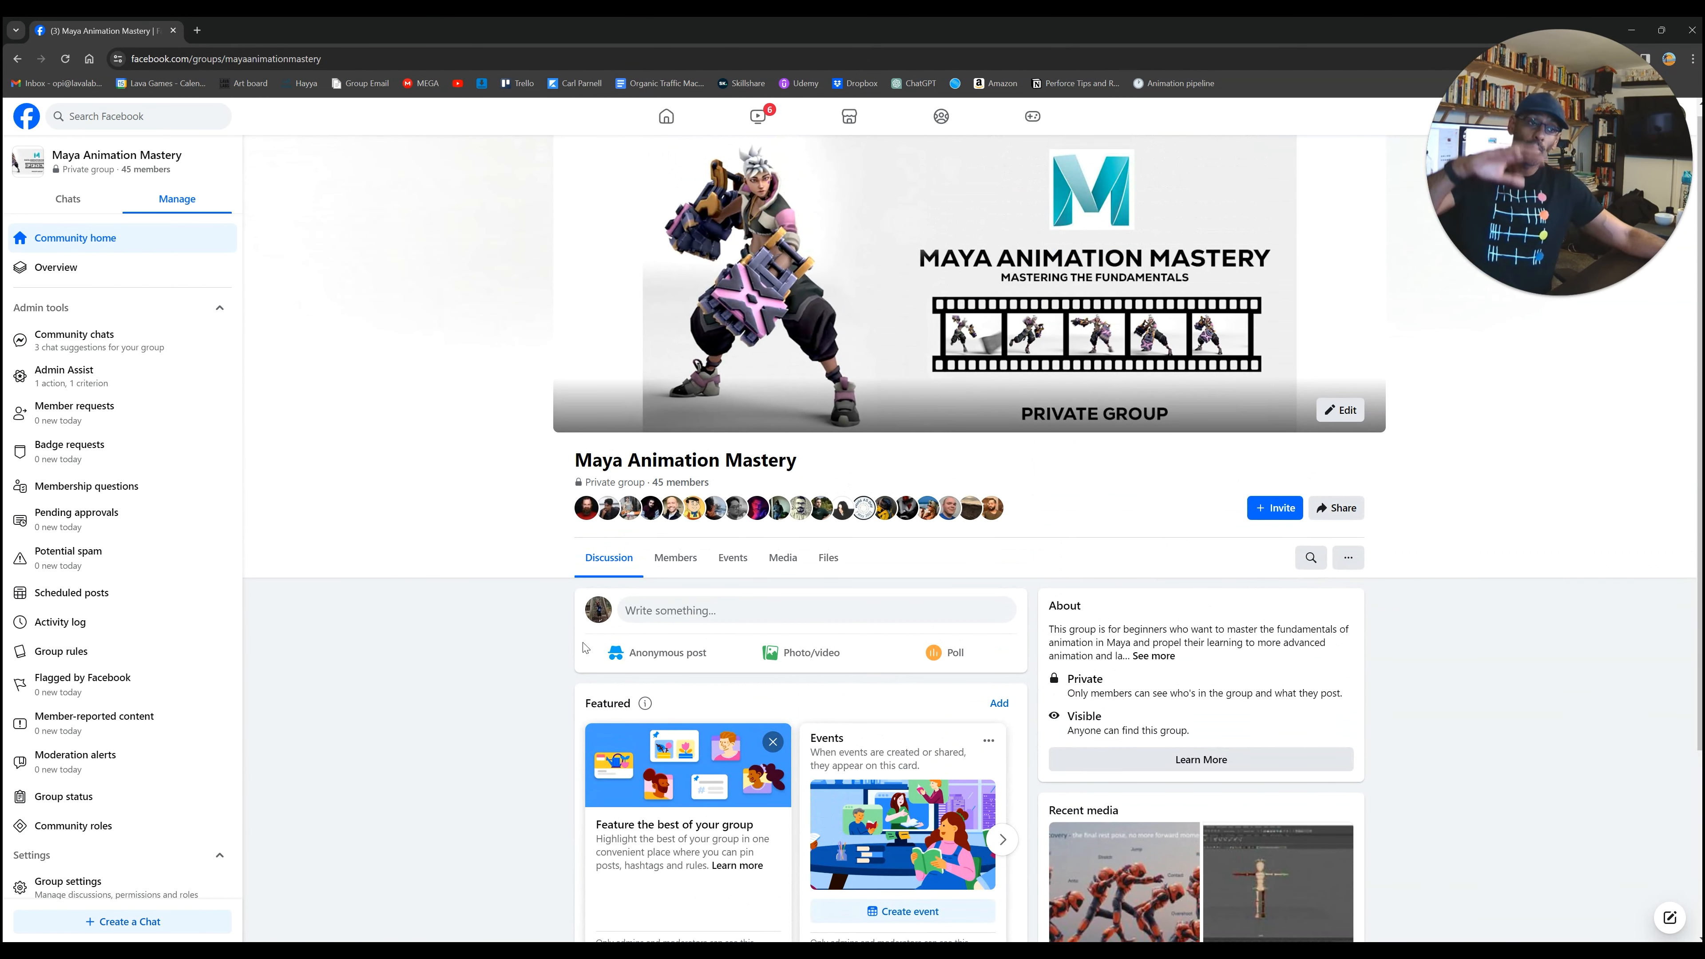
{"action": "scroll", "coordinate": [505, 614], "scroll_direction": "down", "scroll_amount": 3}
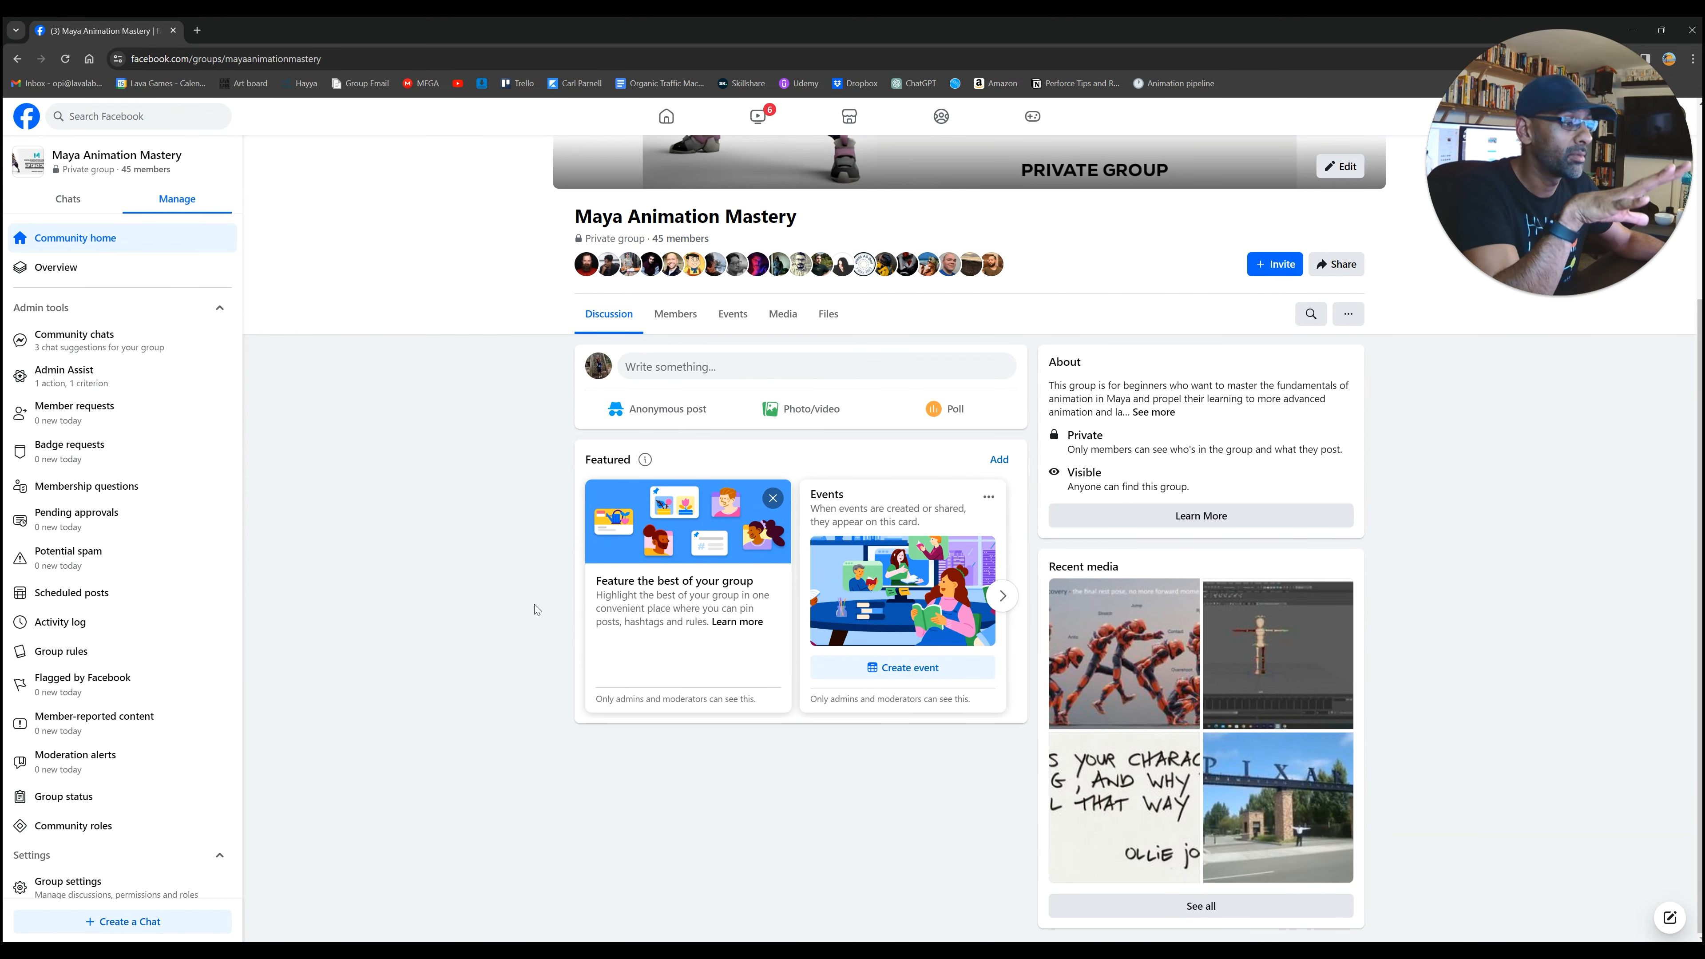
{"action": "scroll", "coordinate": [528, 608], "scroll_direction": "up", "scroll_amount": 1}
{"action": "scroll", "coordinate": [529, 608], "scroll_direction": "up", "scroll_amount": 2}
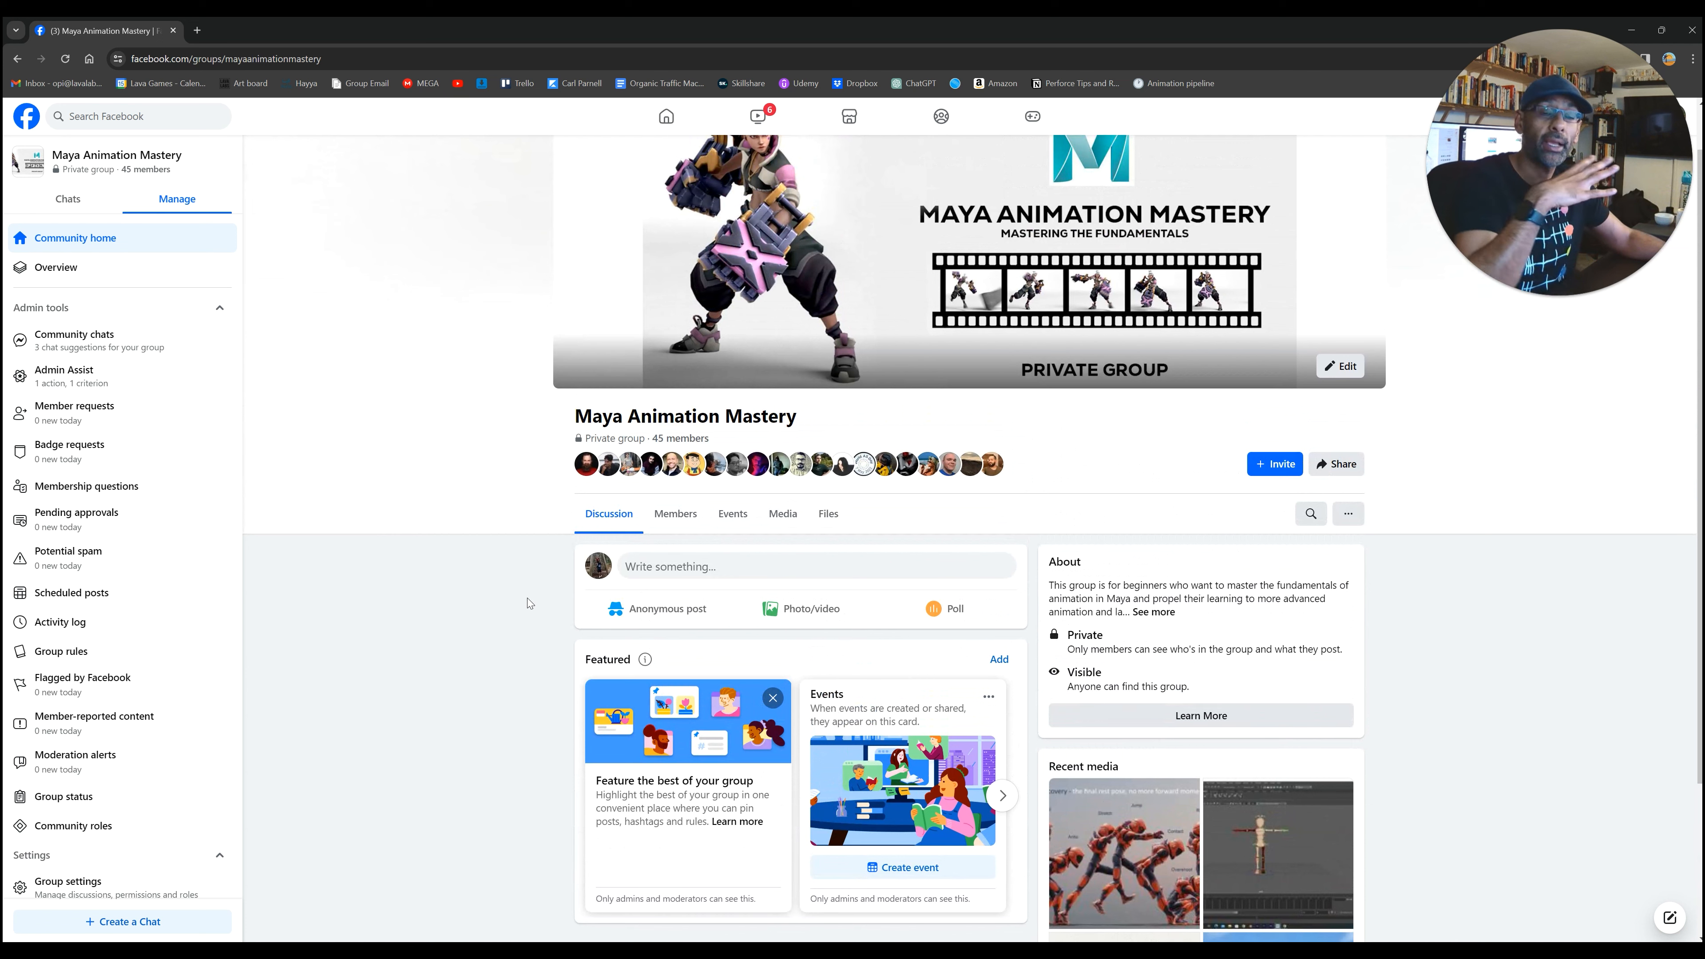